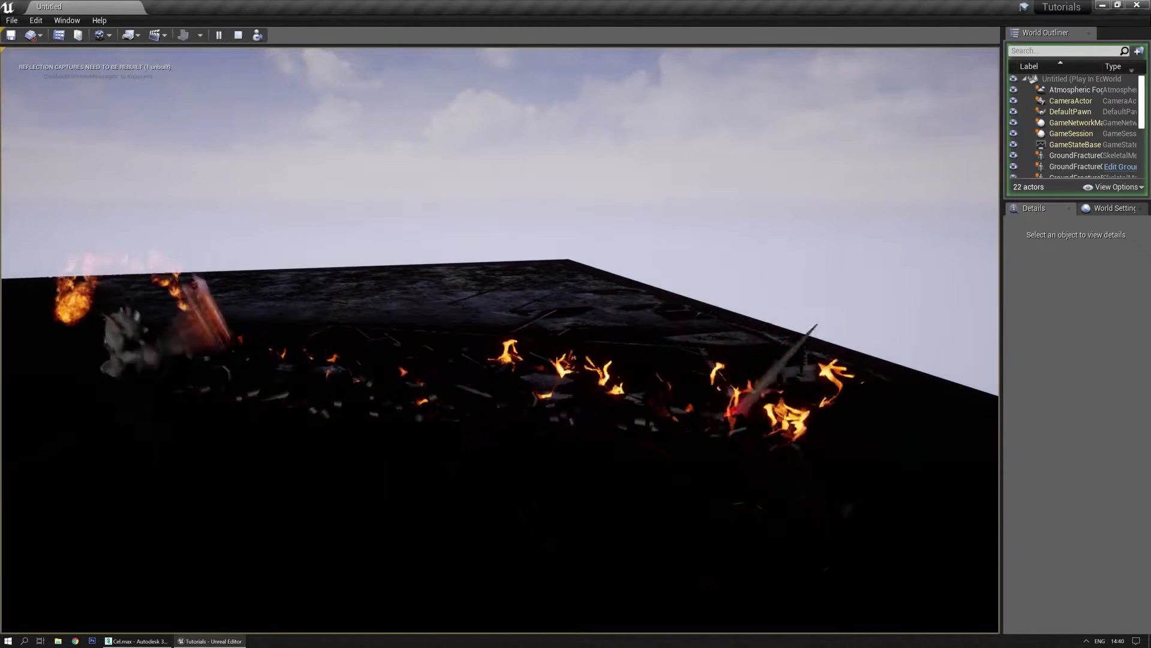
Step: Stop the level preview and open the DebrisRock_02 static mesh from the Celine Meshes folder to inspect it up close
{"action": "key", "text": "Escape"}
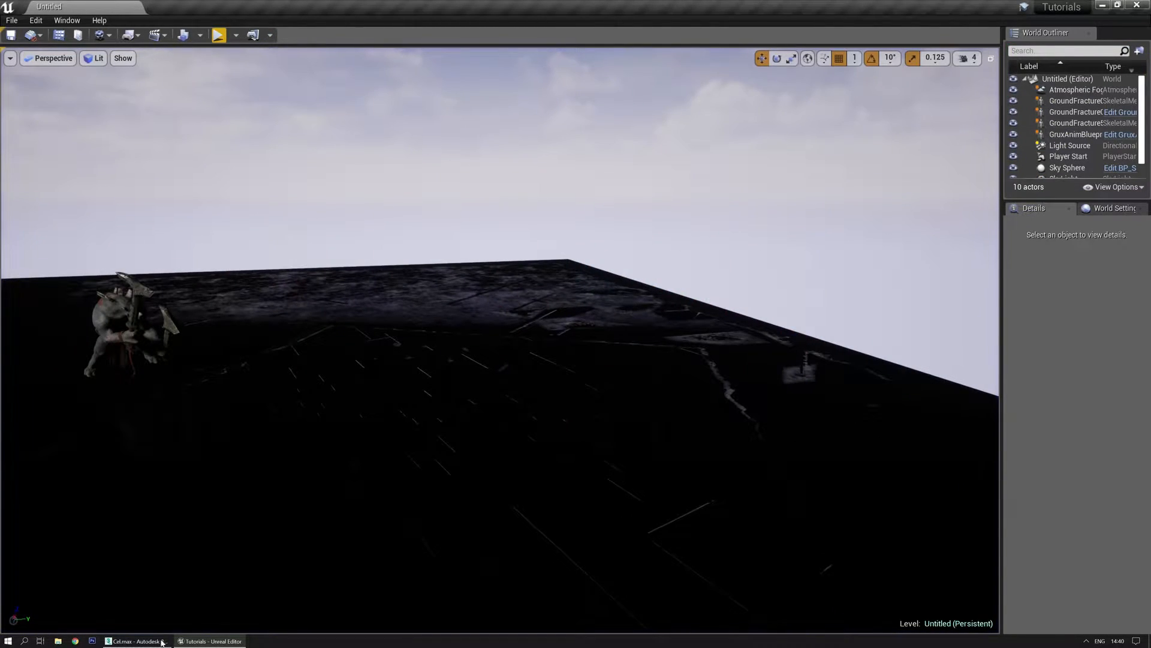
{"action": "right_click_drag", "start_coordinate": [420, 384], "coordinate": [372, 372]}
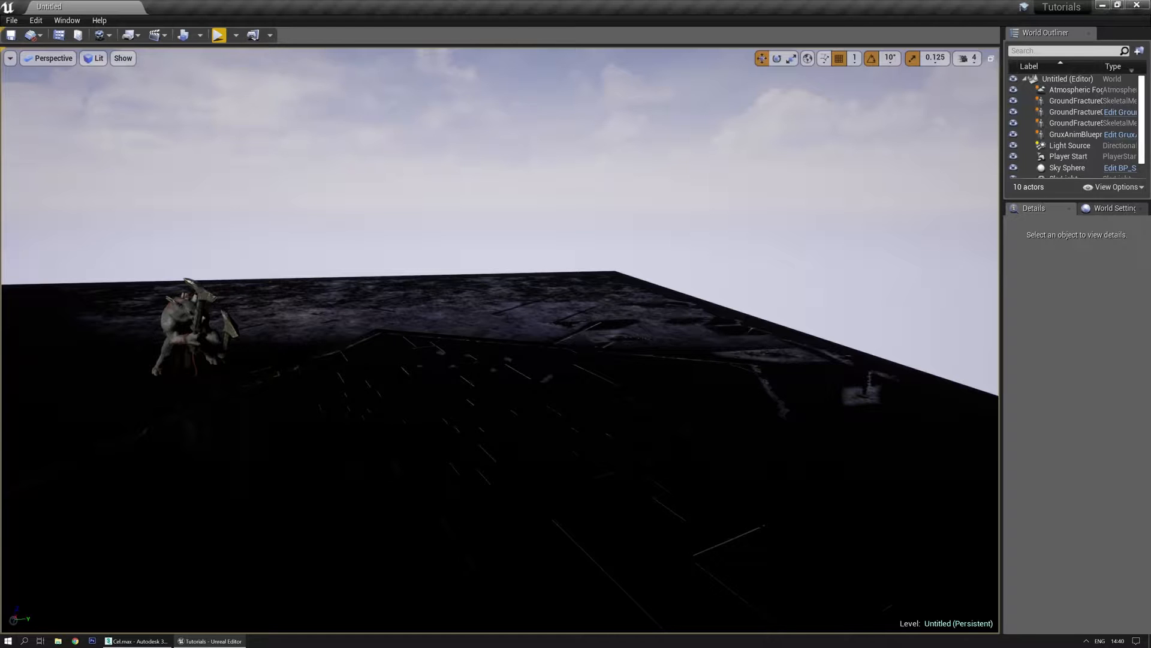
{"action": "key", "text": "ctrl+shift+f"}
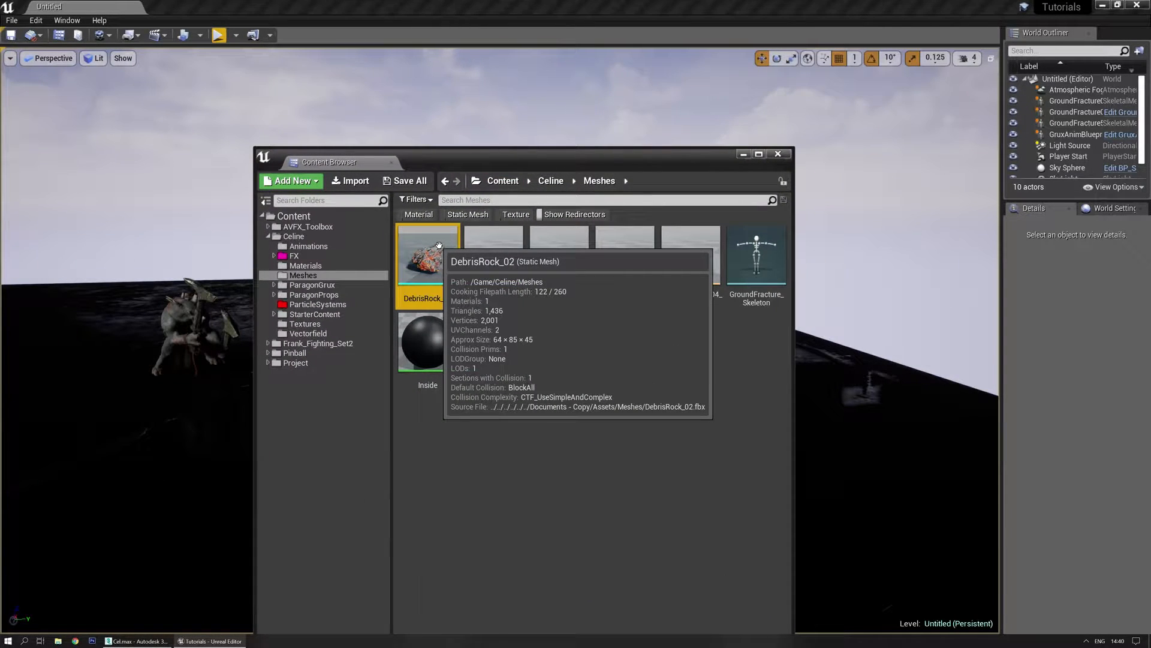
{"action": "left_click", "coordinate": [465, 435]}
{"action": "double_click", "coordinate": [438, 258]}
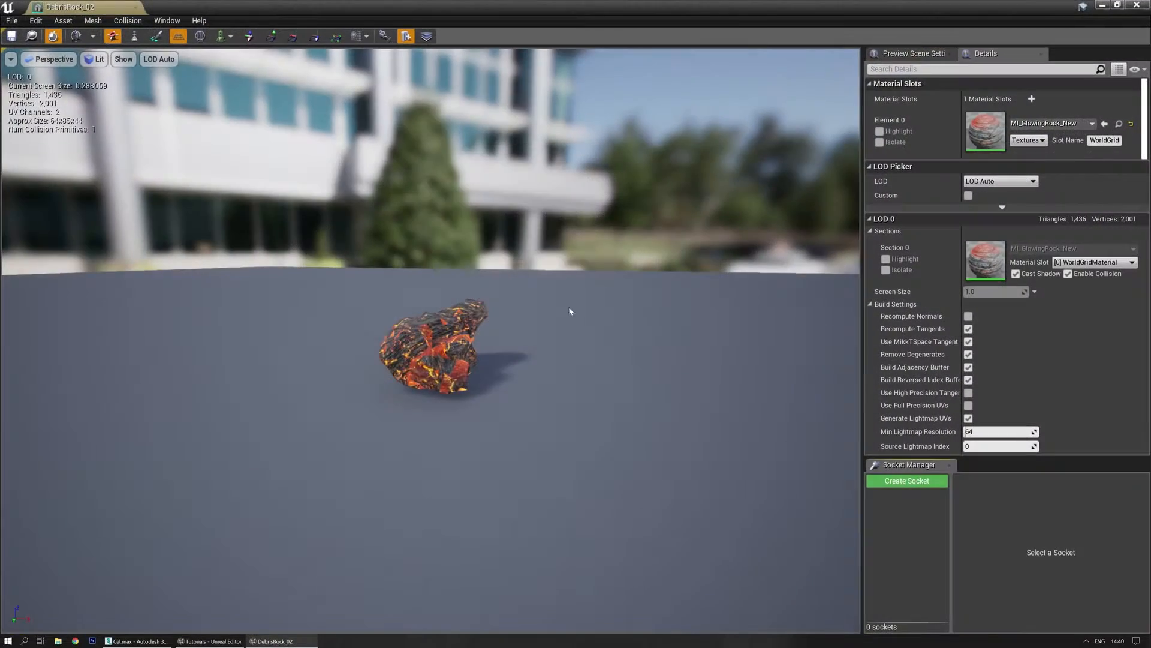
{"action": "right_click_drag", "start_coordinate": [570, 312], "coordinate": [420, 354]}
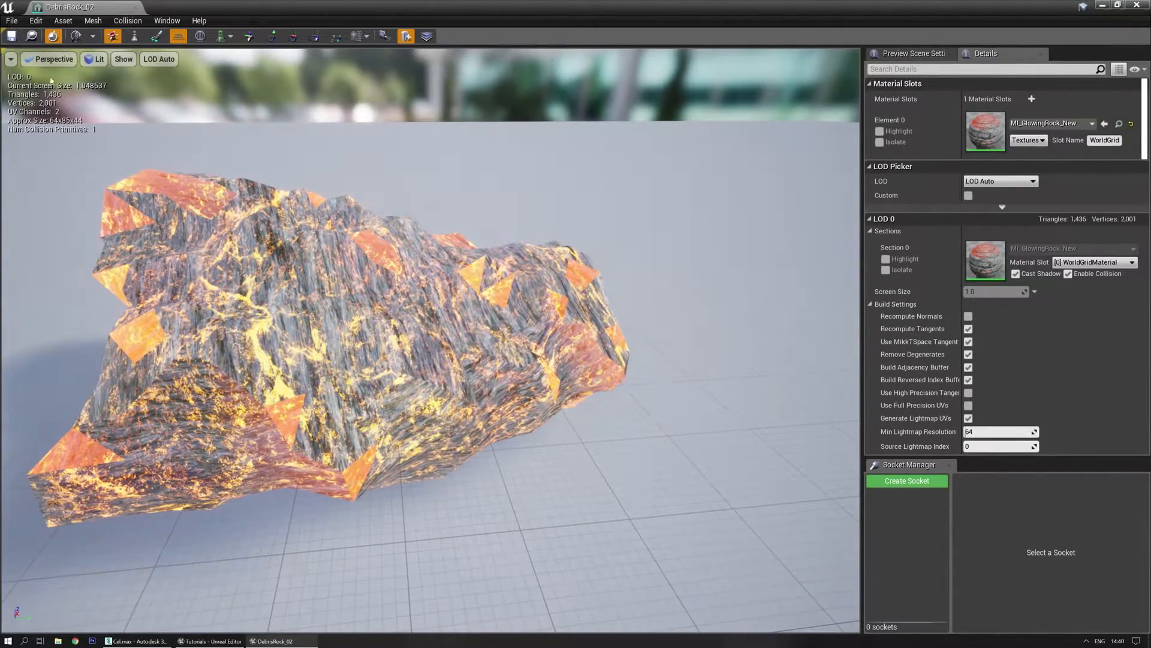
Step: Export the DebrisRock_02 mesh to the Celine work folder as SM_DebrisRock_01.FBX with the default FBX options
{"action": "left_click", "coordinate": [32, 36]}
{"action": "right_click", "coordinate": [438, 254]}
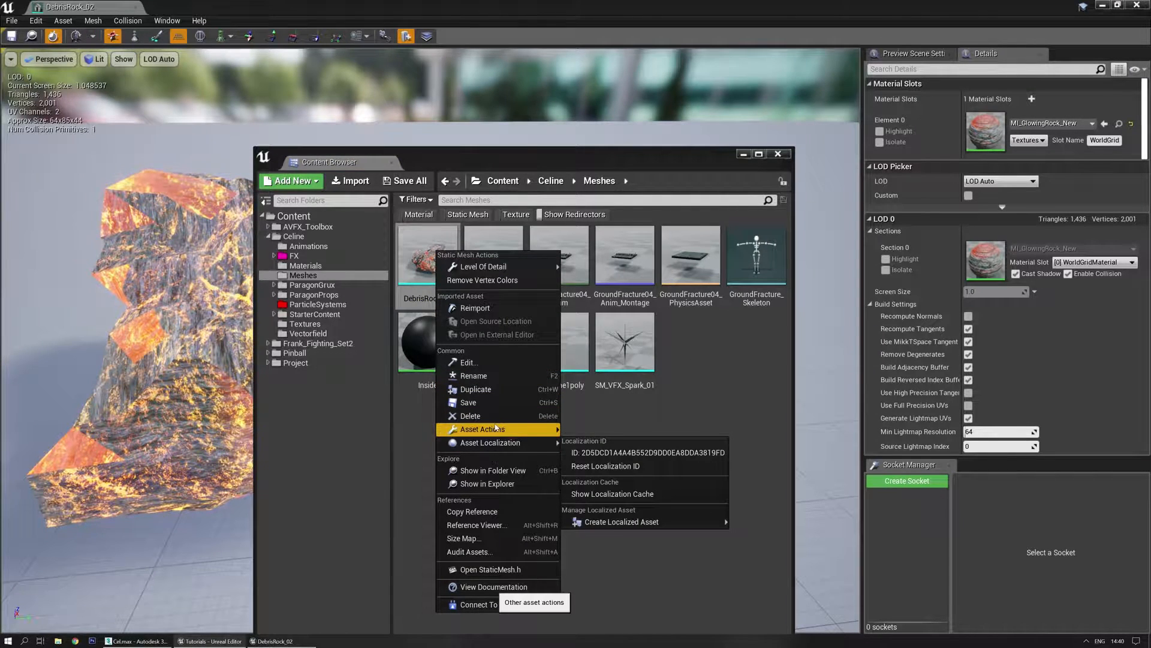
{"action": "mouse_move", "coordinate": [495, 427]}
{"action": "left_click", "coordinate": [590, 488]}
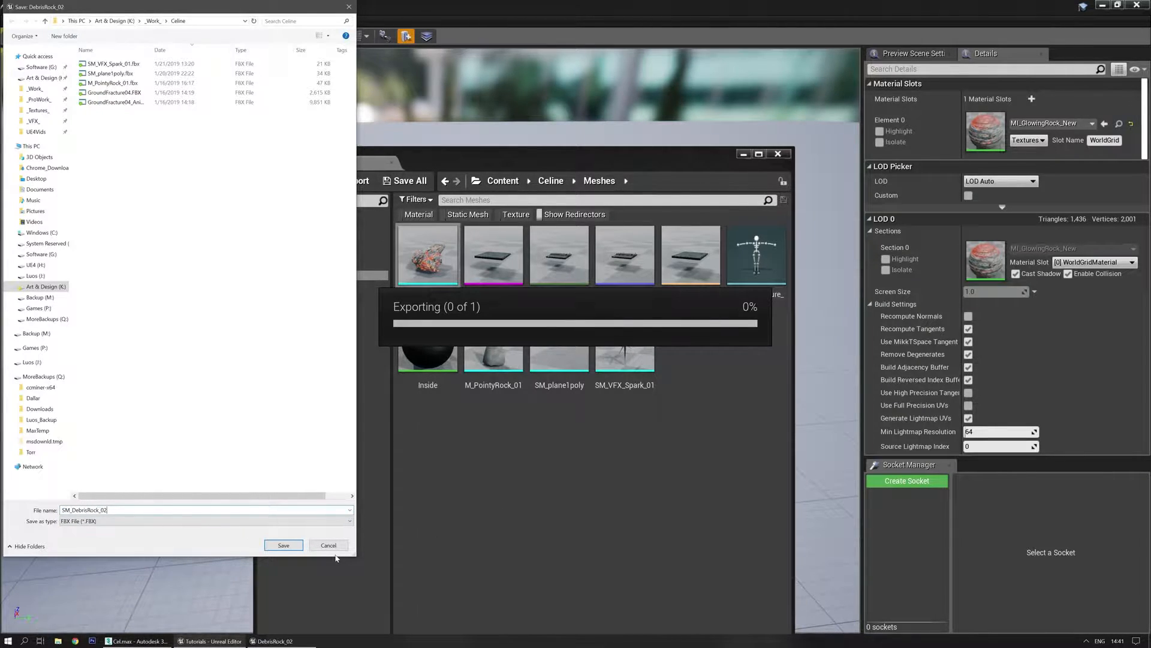
{"action": "left_click", "coordinate": [284, 545]}
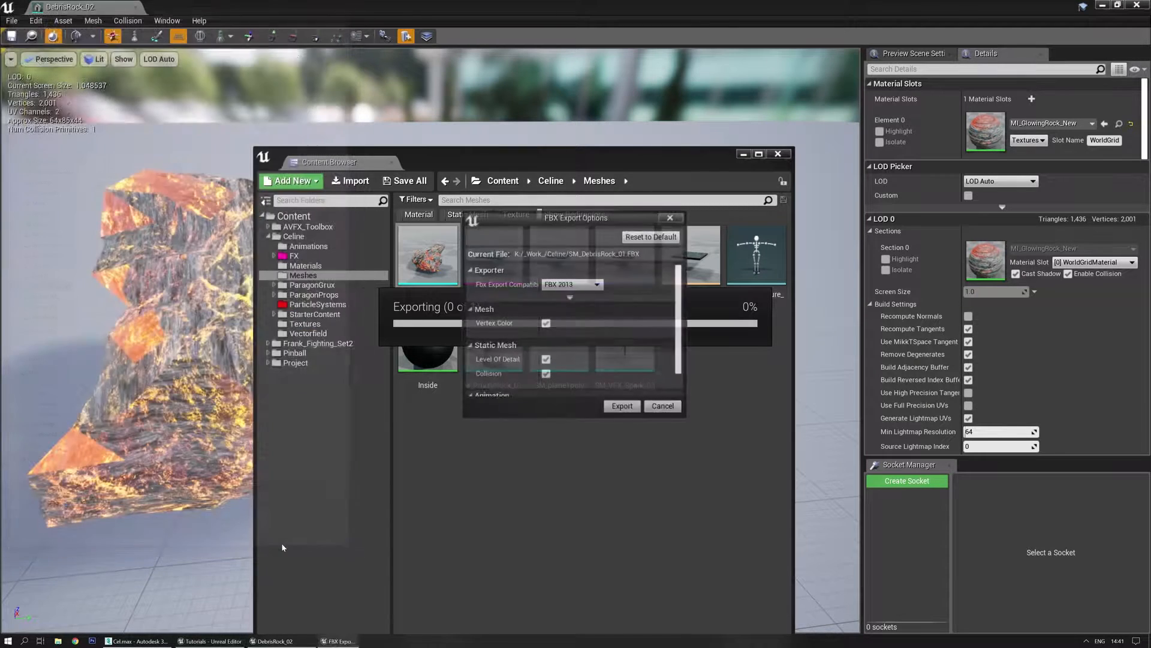
{"action": "left_click", "coordinate": [615, 407]}
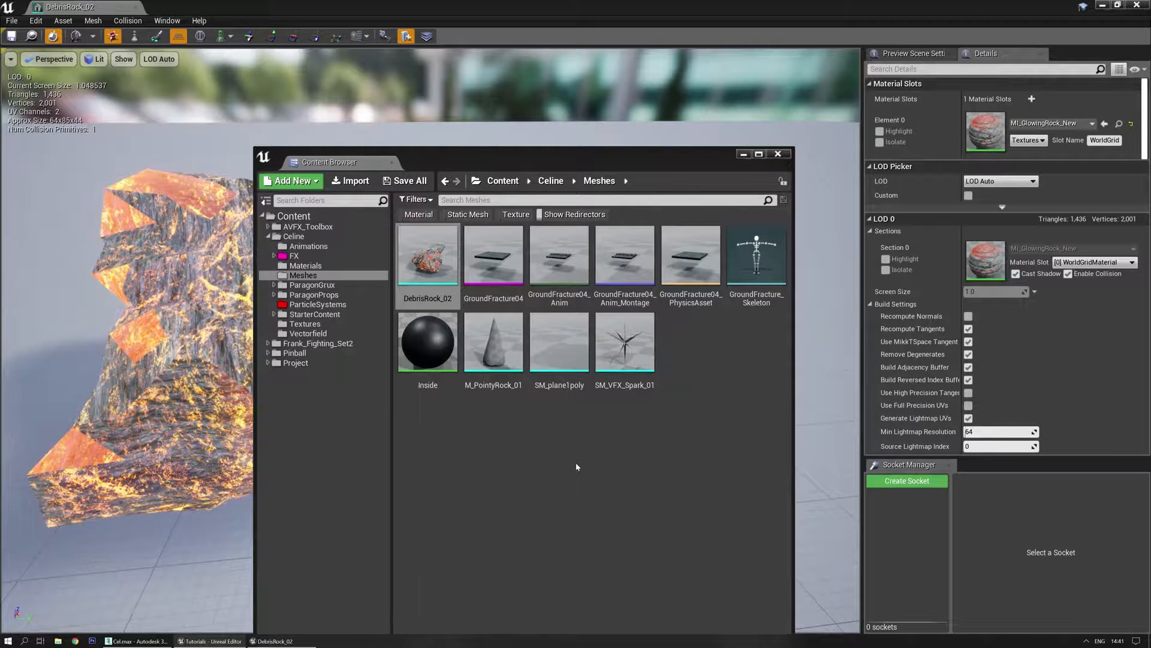
Step: Export DebrisRock_02 again, overwriting SM_DebrisRock_01.FBX, with Collision and Level Of Detail turned off and Vertex Color kept on
{"action": "right_click", "coordinate": [432, 271]}
{"action": "mouse_move", "coordinate": [514, 450]}
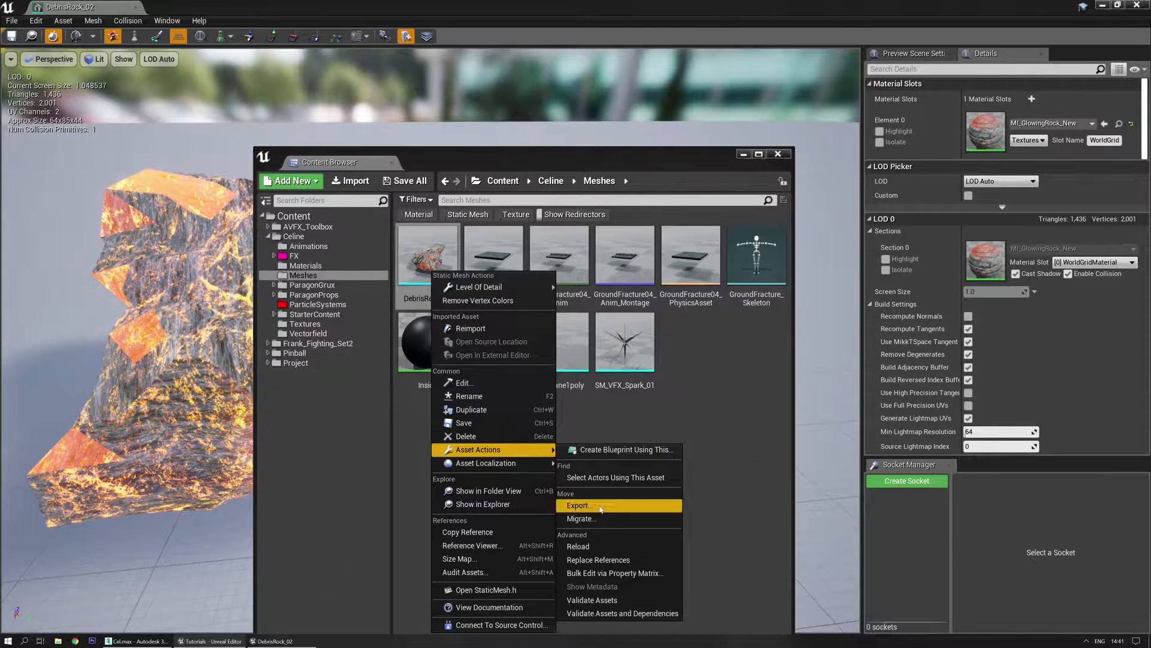
{"action": "left_click", "coordinate": [580, 505]}
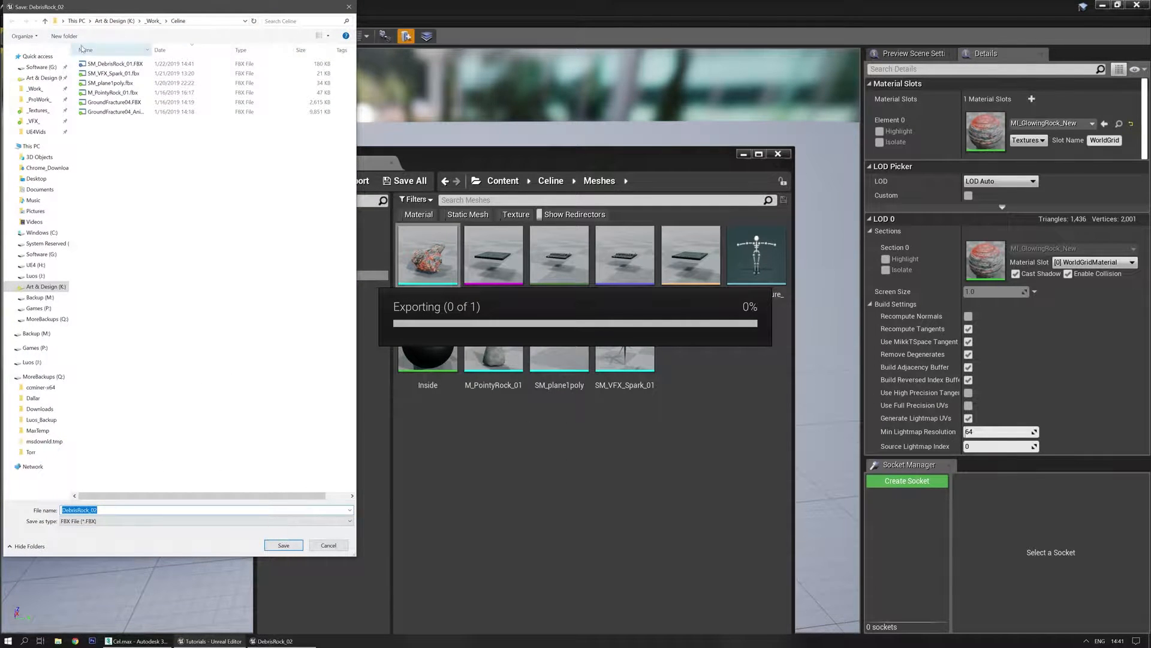
{"action": "double_click", "coordinate": [131, 64]}
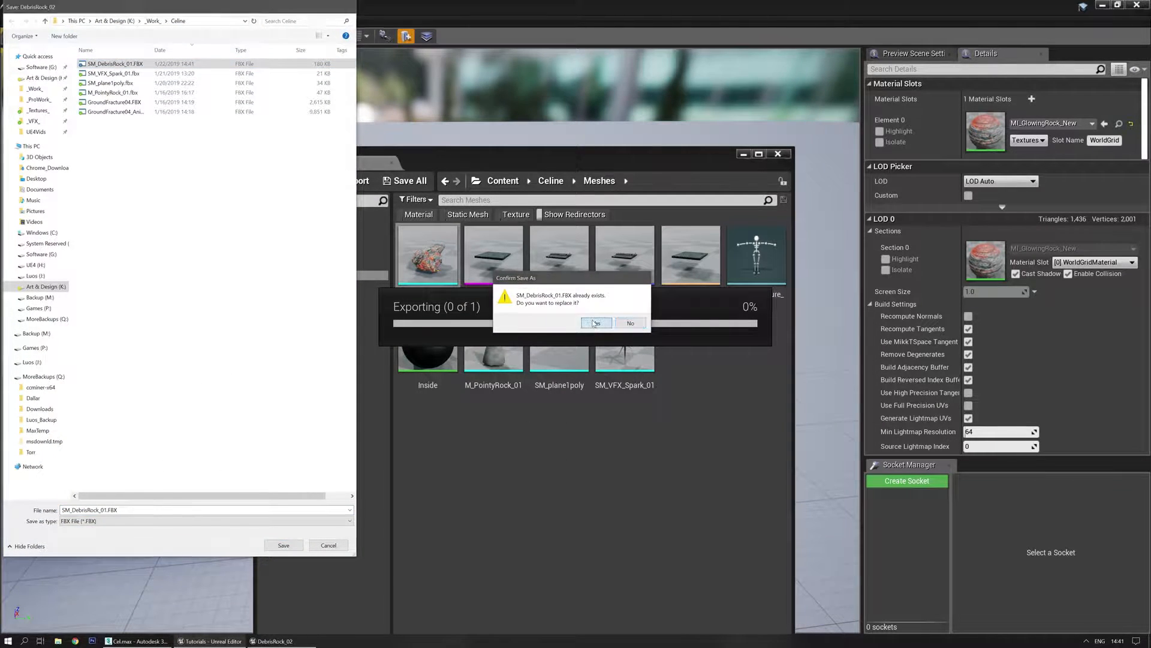
{"action": "left_click", "coordinate": [597, 322]}
{"action": "left_click", "coordinate": [545, 375]}
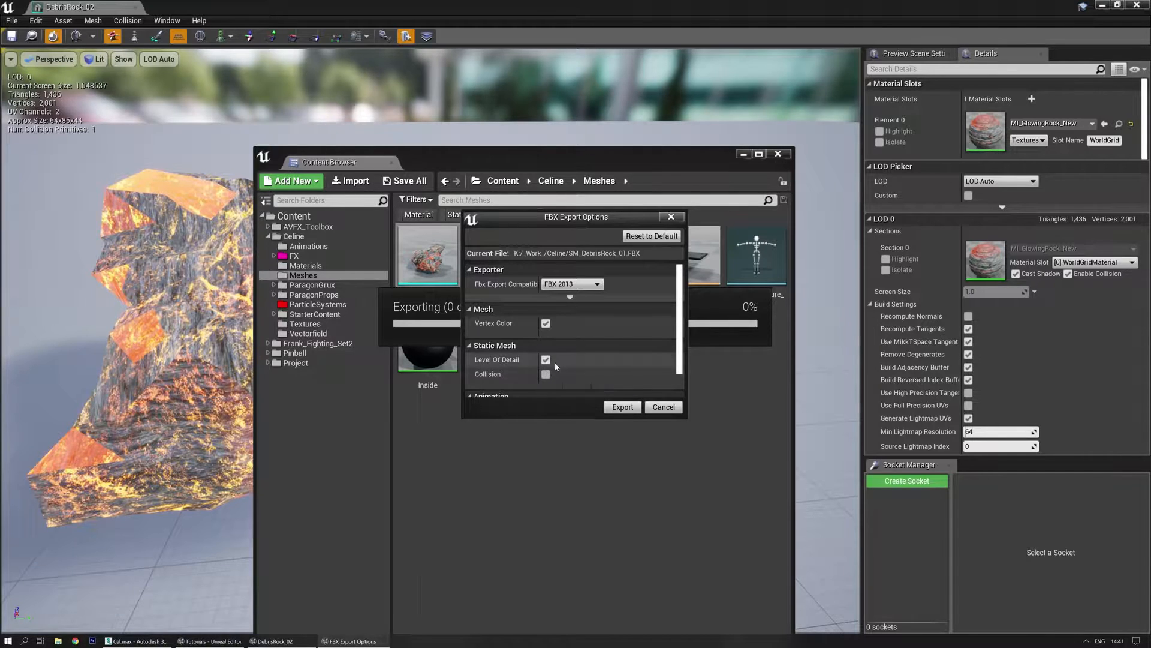
{"action": "left_click", "coordinate": [545, 360]}
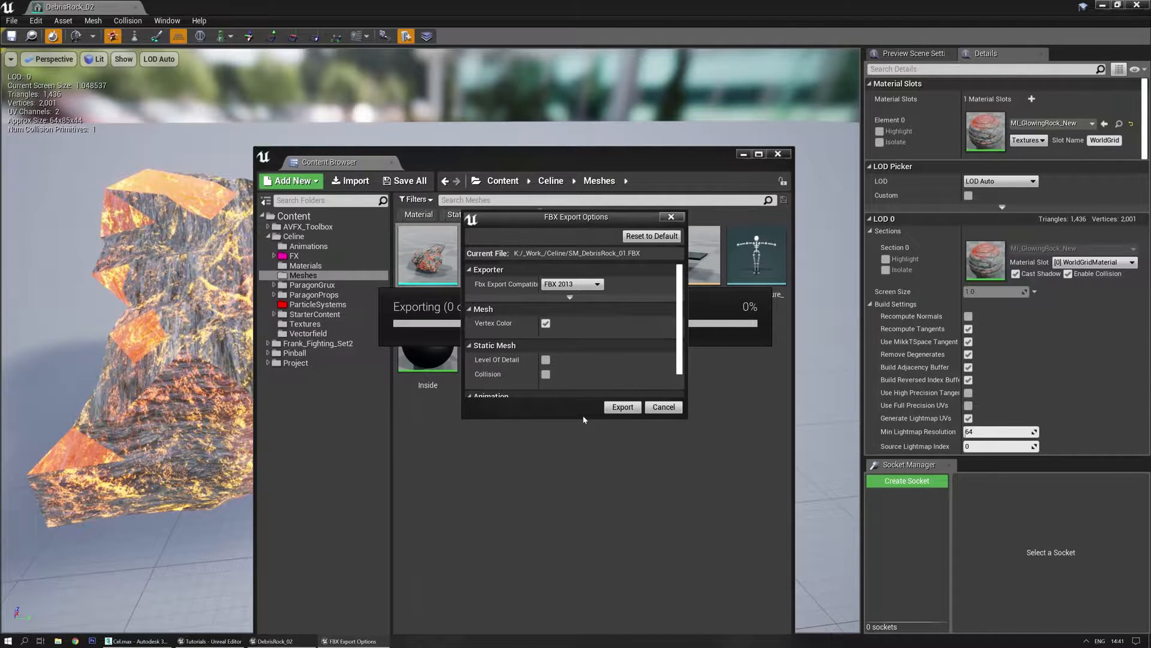
{"action": "left_click_drag", "start_coordinate": [578, 418], "coordinate": [585, 556]}
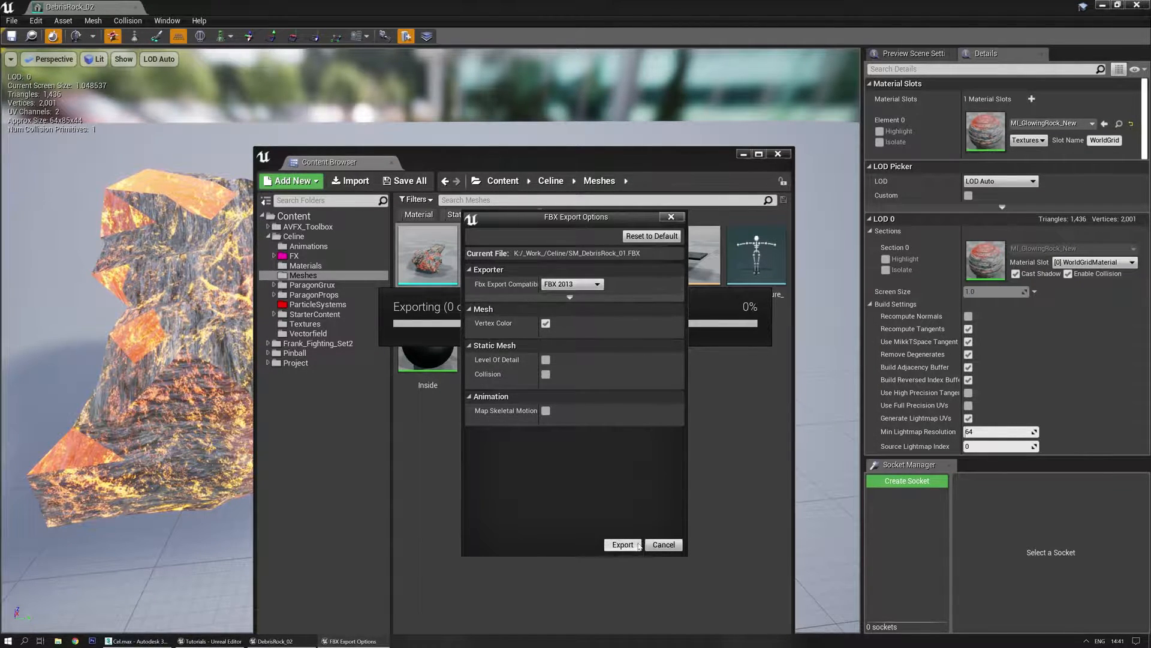
{"action": "left_click", "coordinate": [569, 297]}
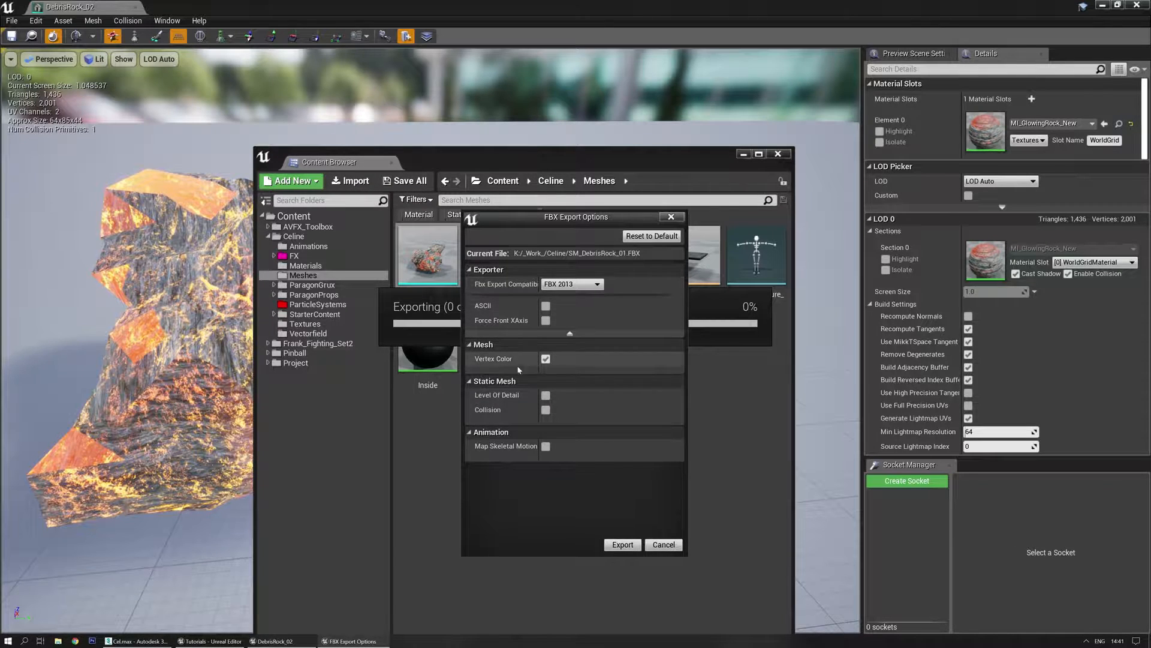
{"action": "left_click", "coordinate": [622, 544]}
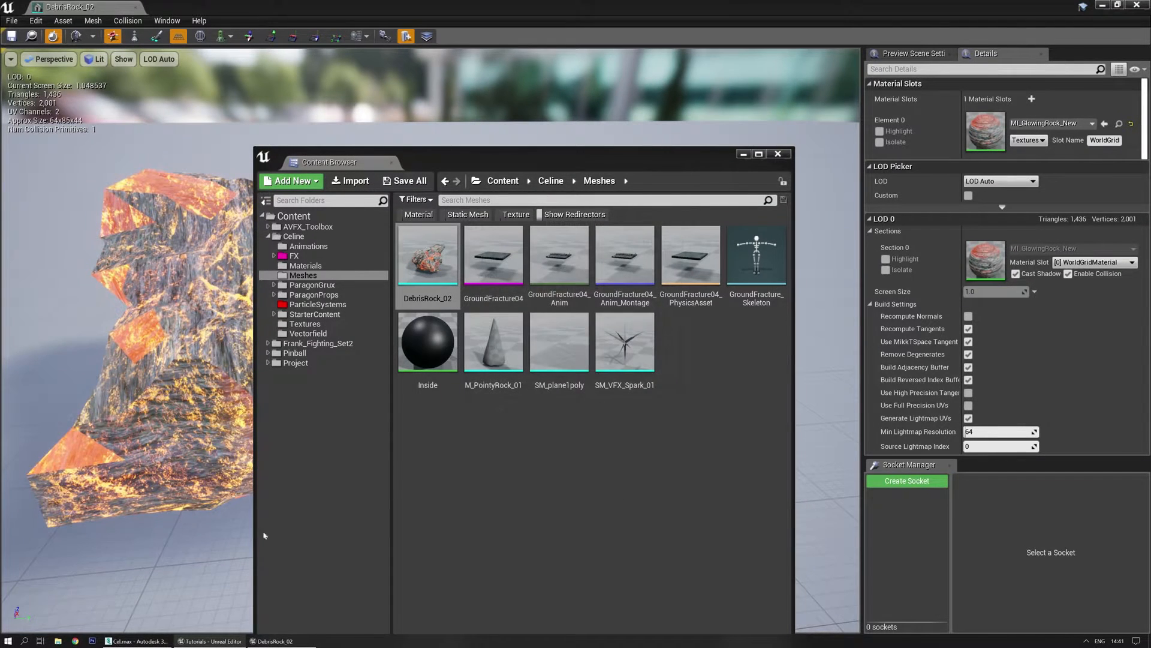
Step: Switch to 3ds Max and browse for a file to import in K:\_Work_\Celine, listed with details and sorted by date
{"action": "left_click", "coordinate": [136, 641]}
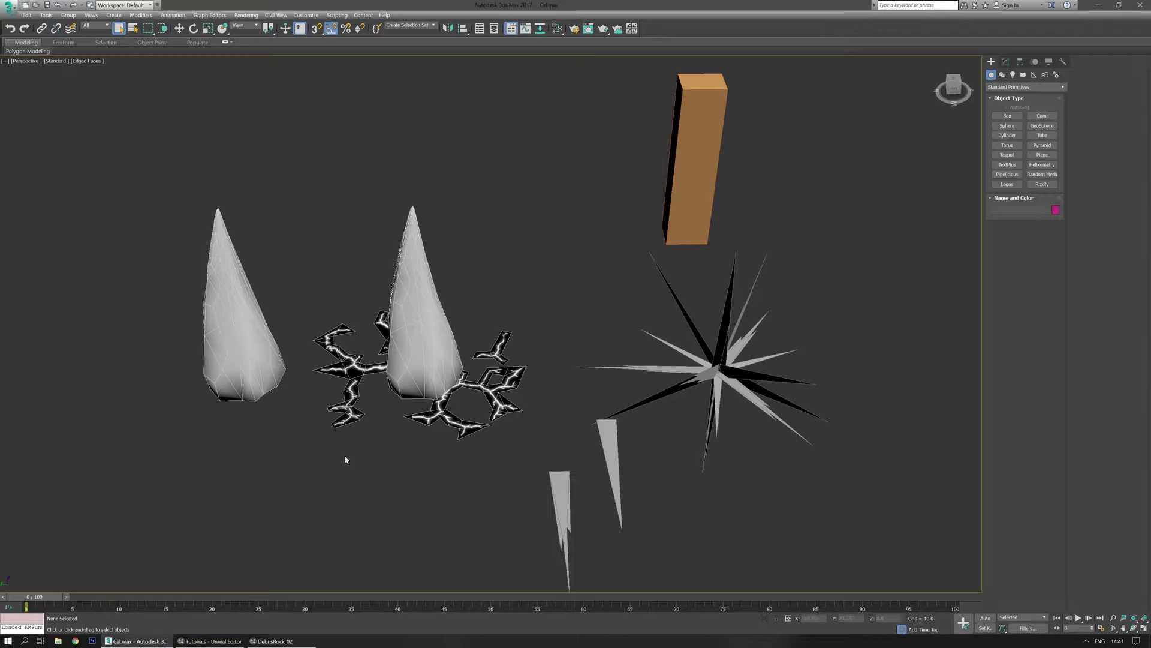
{"action": "left_click", "coordinate": [11, 7]}
{"action": "mouse_move", "coordinate": [33, 132]}
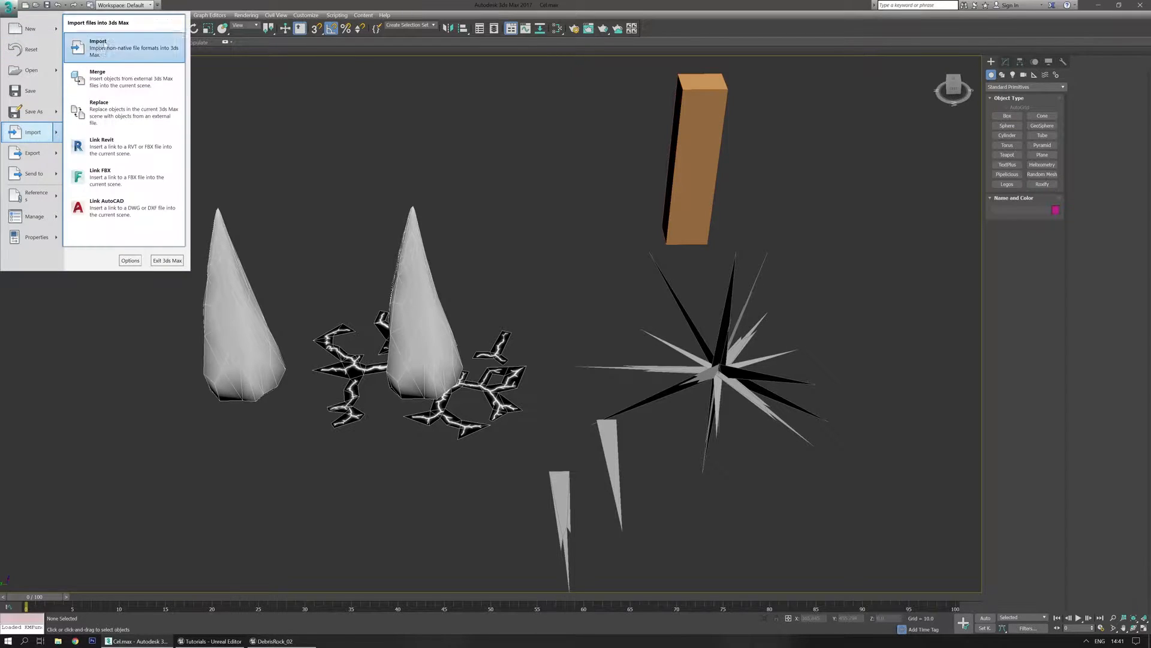
{"action": "left_click", "coordinate": [103, 50]}
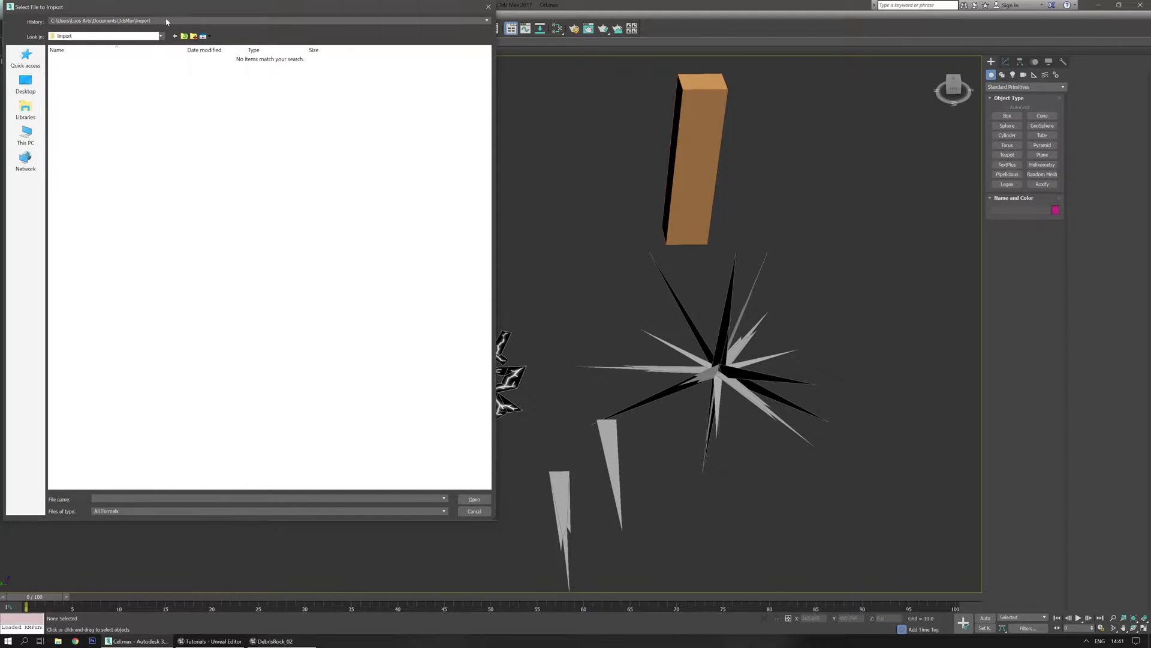
{"action": "left_click", "coordinate": [167, 21]}
{"action": "left_click", "coordinate": [152, 34]}
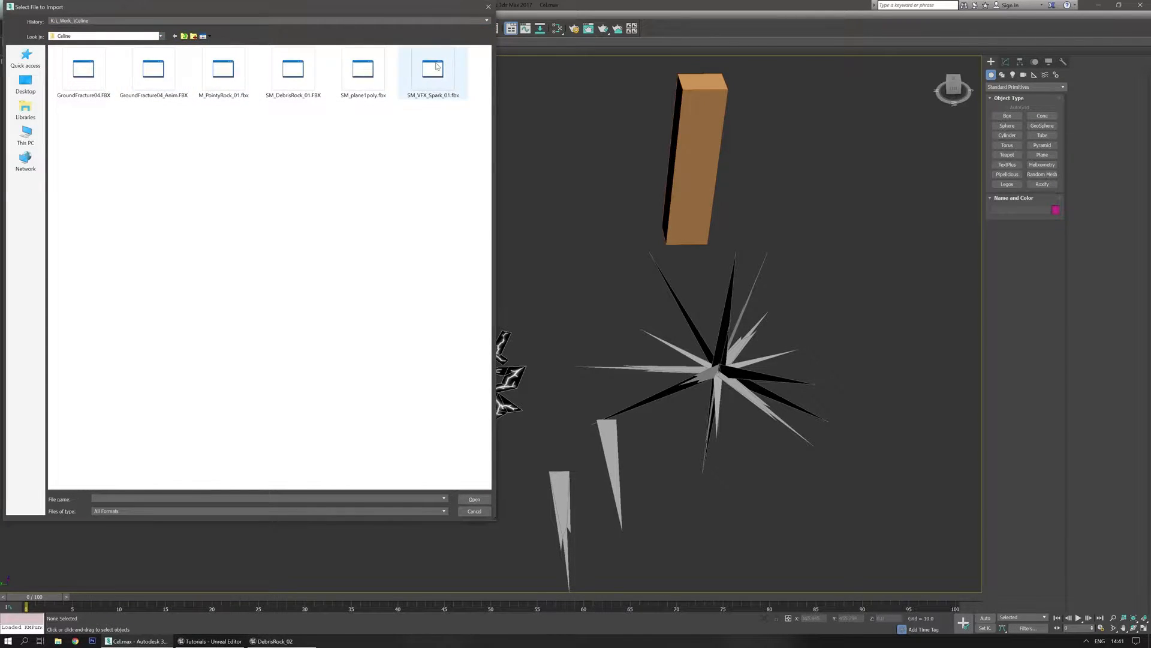
{"action": "left_click", "coordinate": [206, 37]}
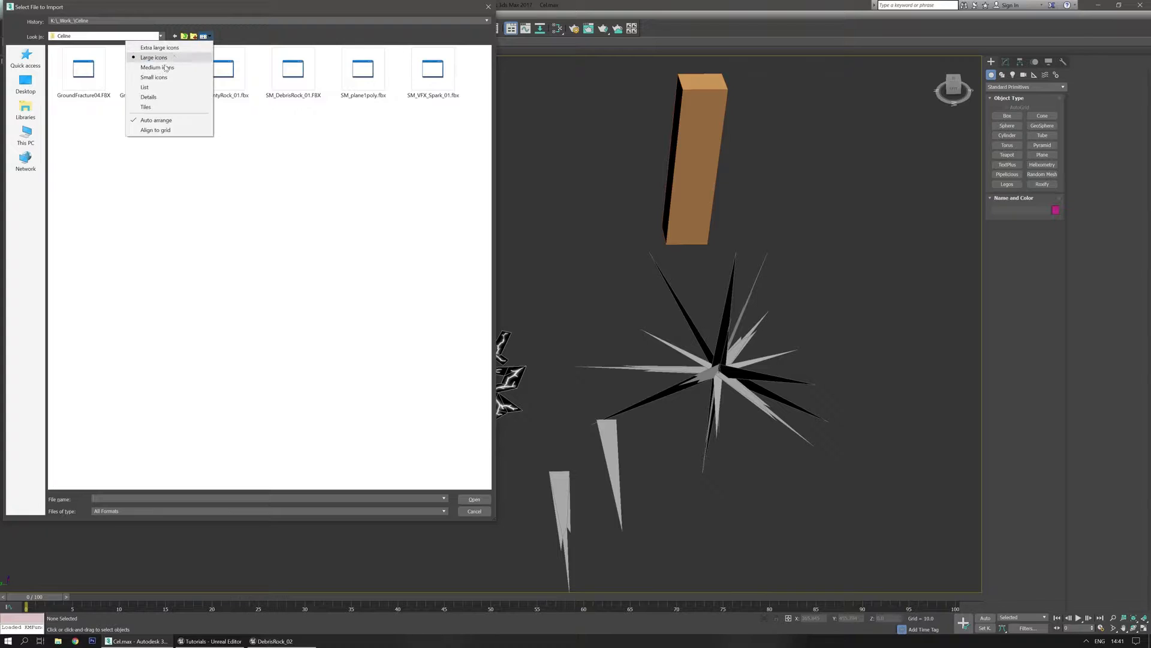
{"action": "left_click", "coordinate": [148, 97]}
{"action": "left_click", "coordinate": [127, 50]}
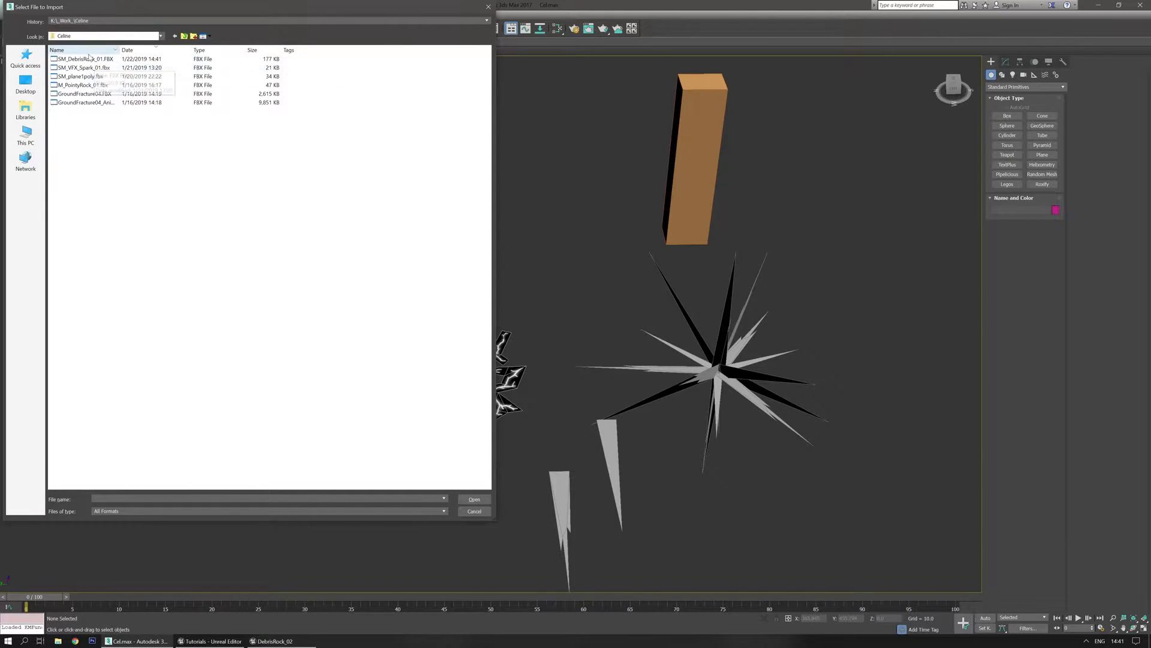
Step: Import SM_DebrisRock_01.FBX into the scene with the Animation option turned off
{"action": "double_click", "coordinate": [77, 59]}
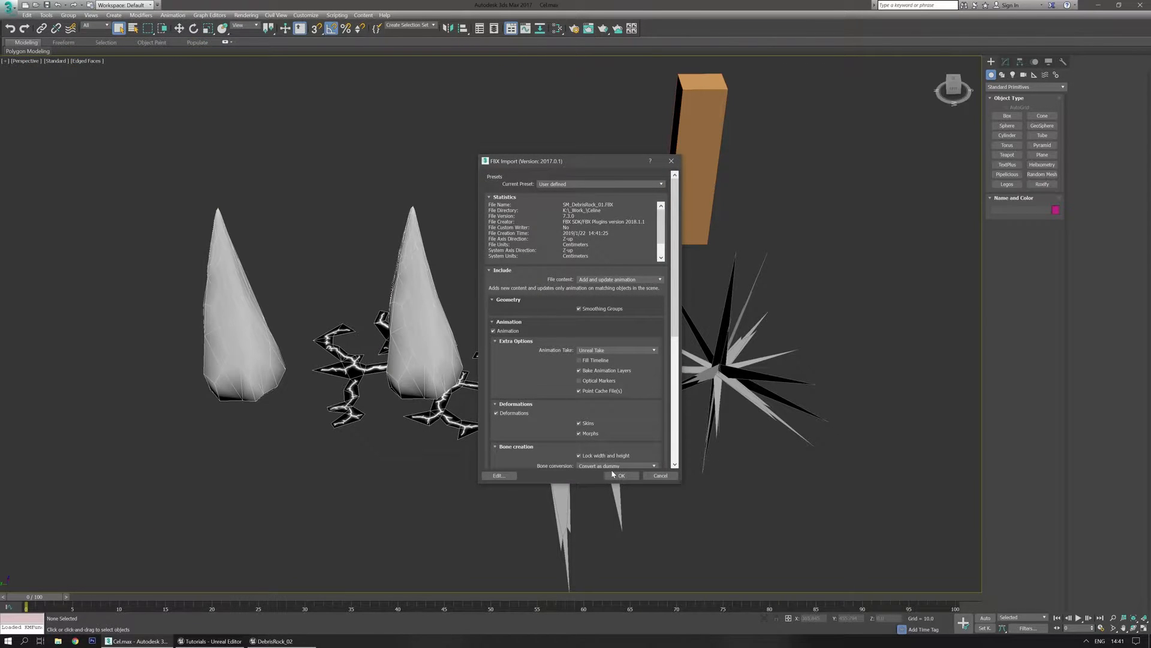
{"action": "left_click", "coordinate": [494, 331]}
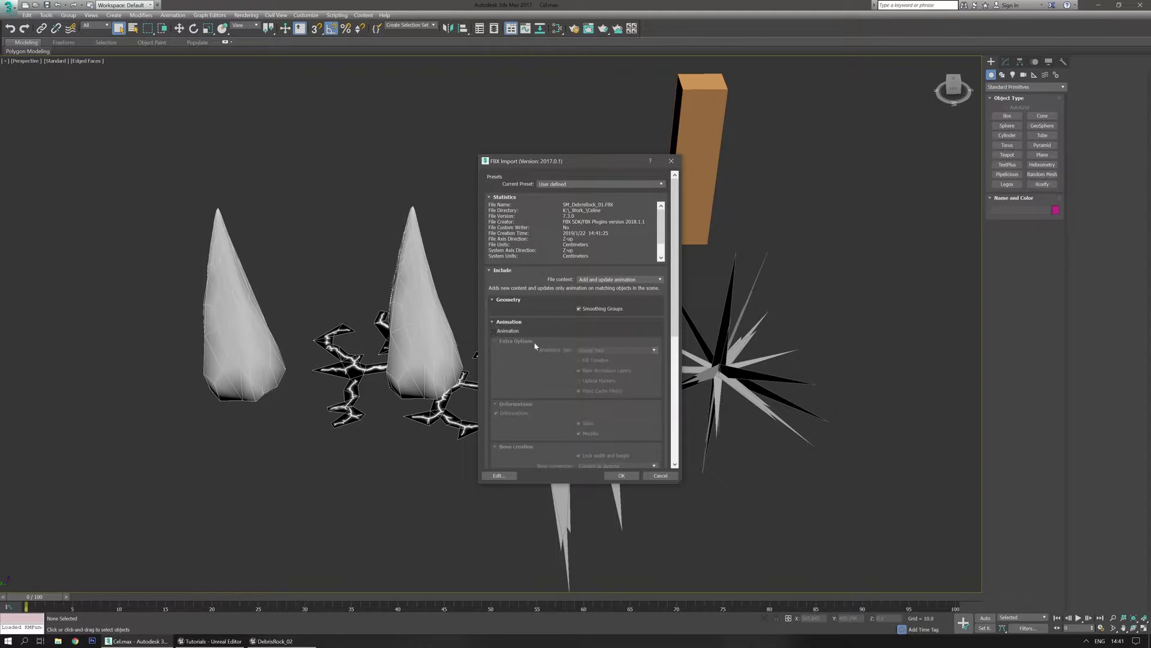
{"action": "left_click", "coordinate": [627, 478]}
Step: Isolate the imported debris rock and display the polygon and vertex statistics in the perspective viewport
{"action": "key", "text": "z"}
{"action": "scroll", "coordinate": [561, 367], "scroll_direction": "down", "scroll_amount": 5}
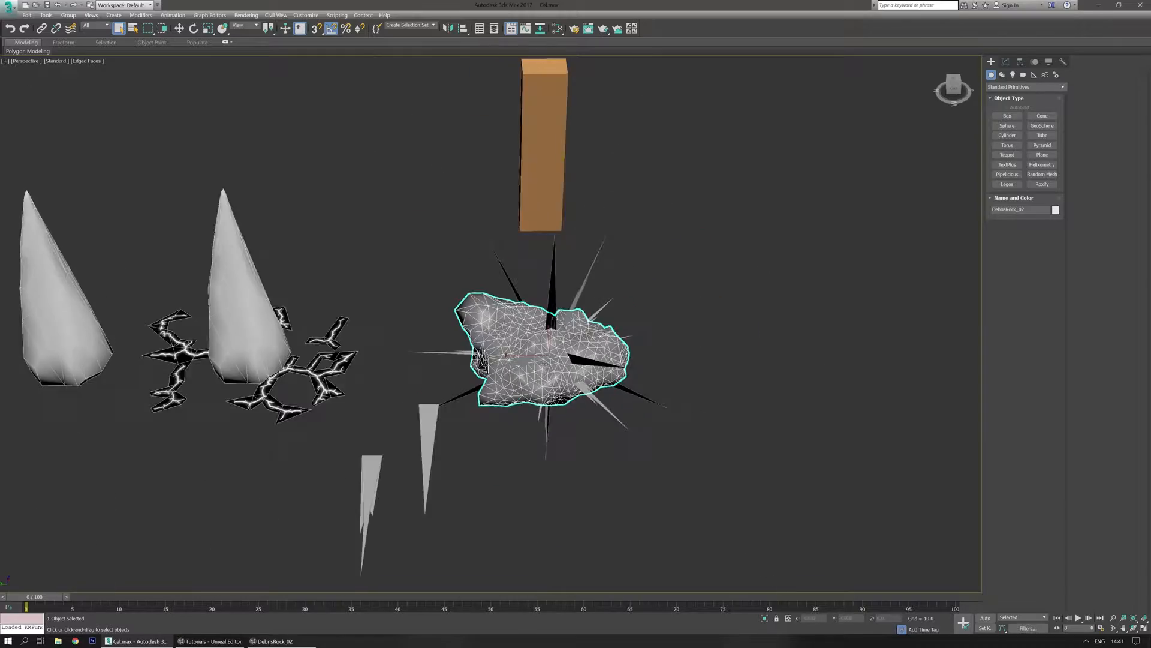
{"action": "scroll", "coordinate": [555, 373], "scroll_direction": "up", "scroll_amount": 2}
{"action": "mouse_move", "coordinate": [557, 374]}
{"action": "middle_mouse_down"}
{"action": "mouse_move", "coordinate": [538, 379]}
{"action": "mouse_move", "coordinate": [753, 430]}
{"action": "mouse_move", "coordinate": [776, 419]}
{"action": "mouse_move", "coordinate": [765, 398]}
{"action": "mouse_move", "coordinate": [768, 411]}
{"action": "mouse_move", "coordinate": [661, 413]}
{"action": "middle_mouse_up"}
{"action": "key", "text": "w"}
{"action": "left_click", "coordinate": [765, 618]}
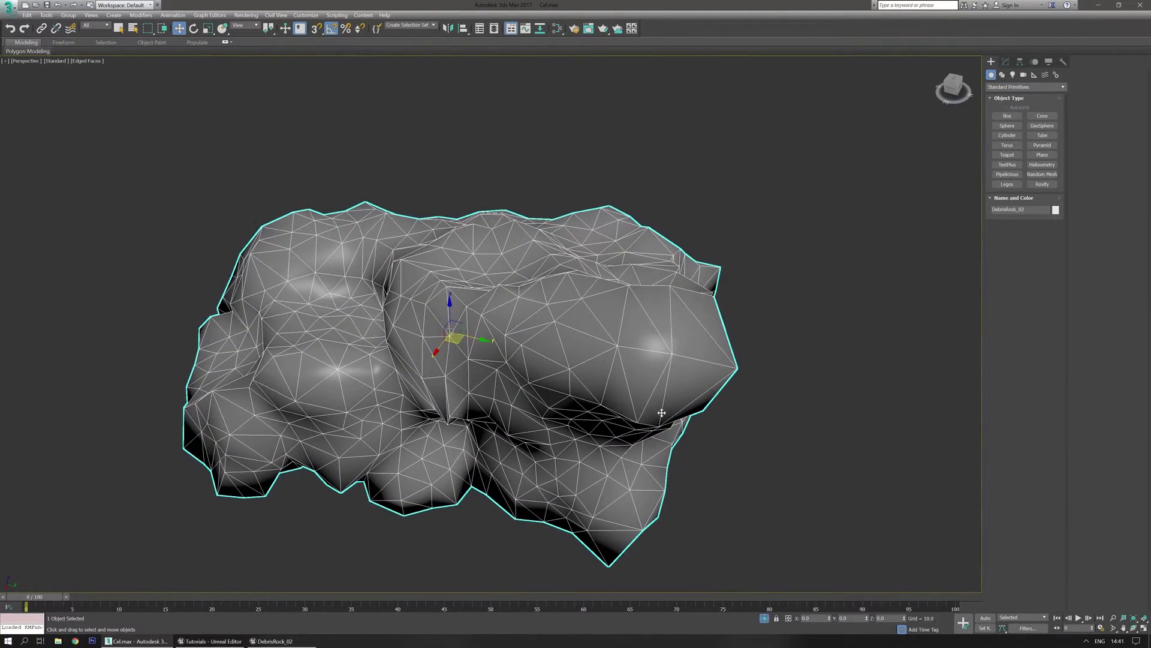
{"action": "middle_click_drag", "start_coordinate": [544, 380], "coordinate": [546, 370]}
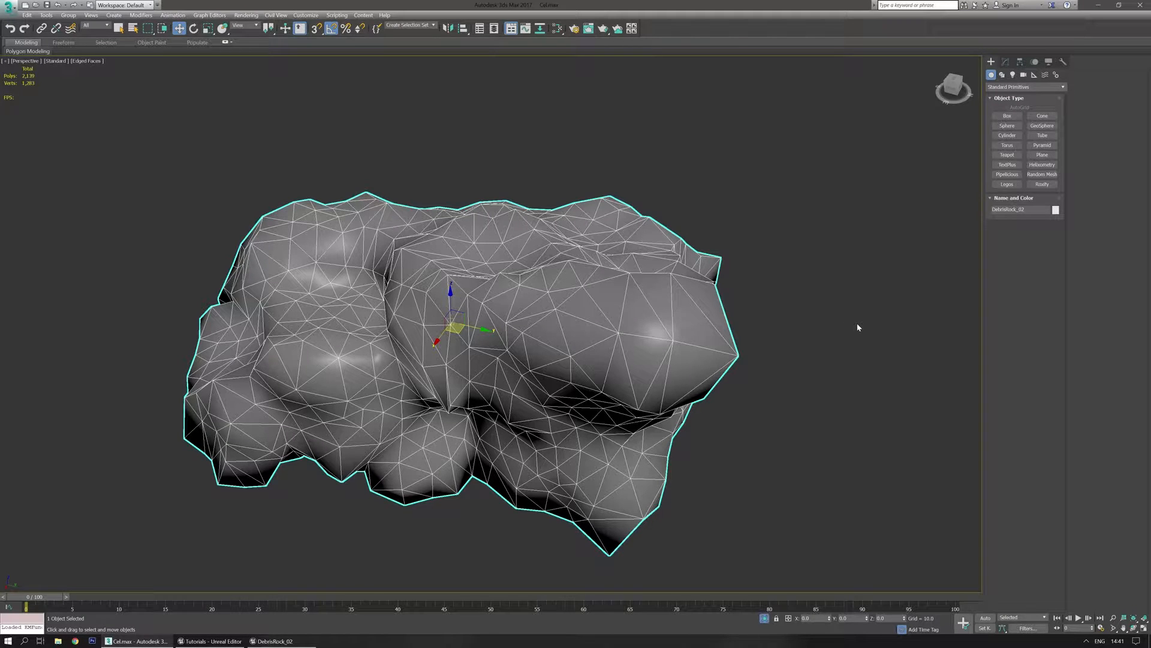
{"action": "middle_click_drag", "start_coordinate": [722, 352], "coordinate": [738, 332]}
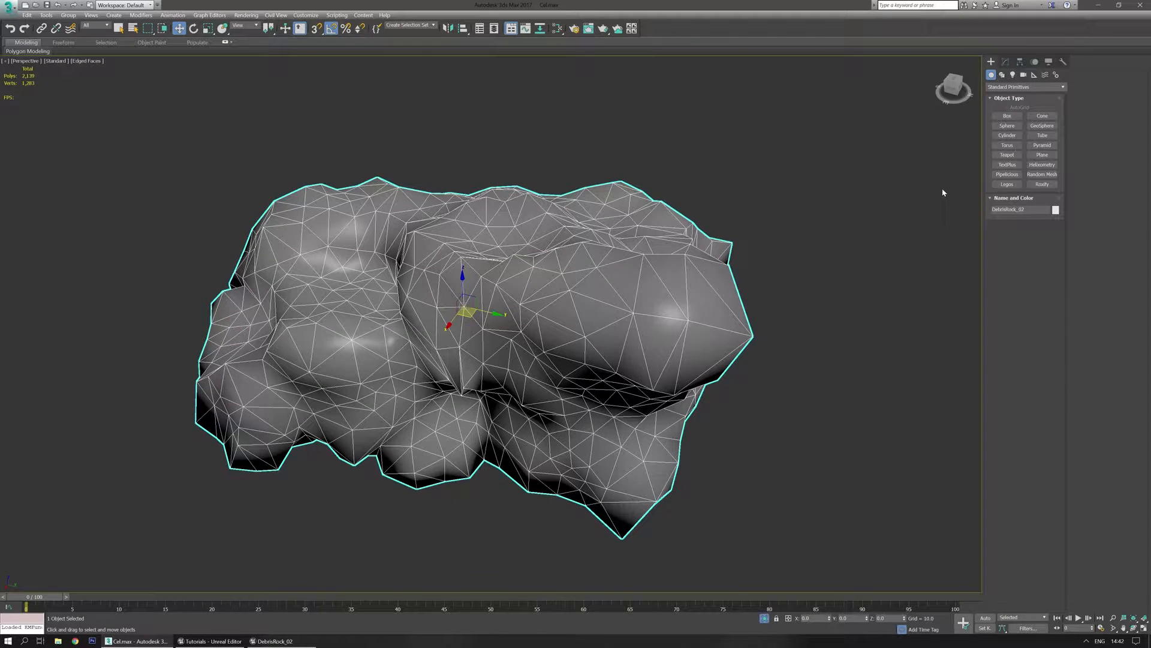
Step: Convert the rock to an Editable Poly, and try an Optimize modifier on it before removing that modifier
{"action": "left_click", "coordinate": [1006, 61]}
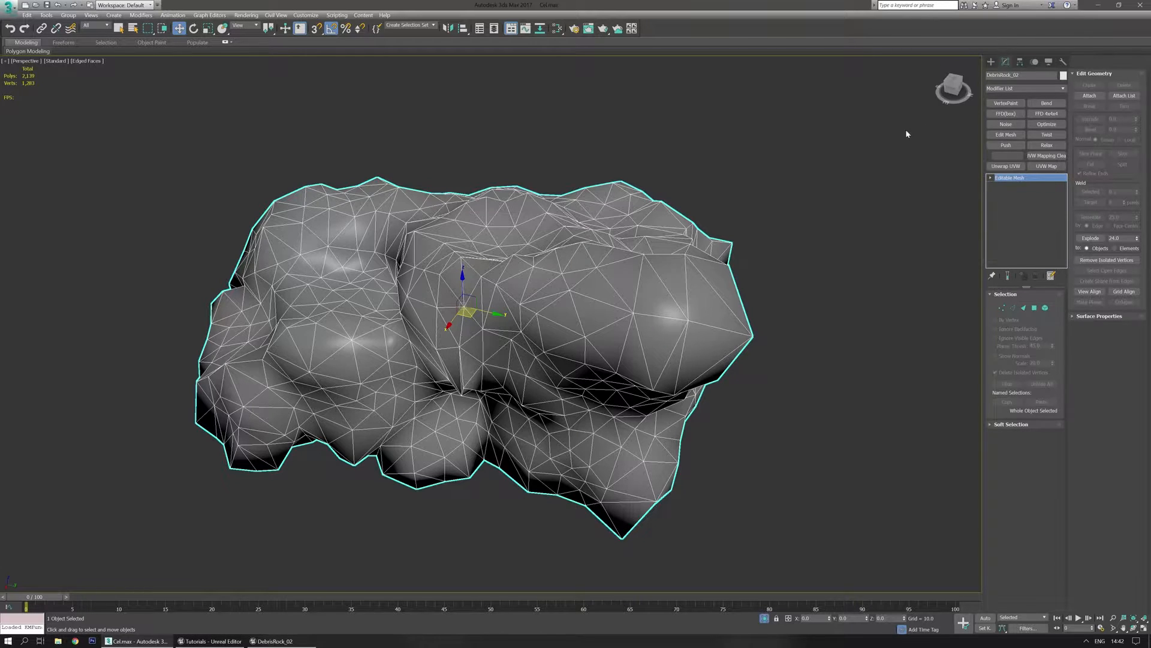
{"action": "key", "text": "ctrl+e"}
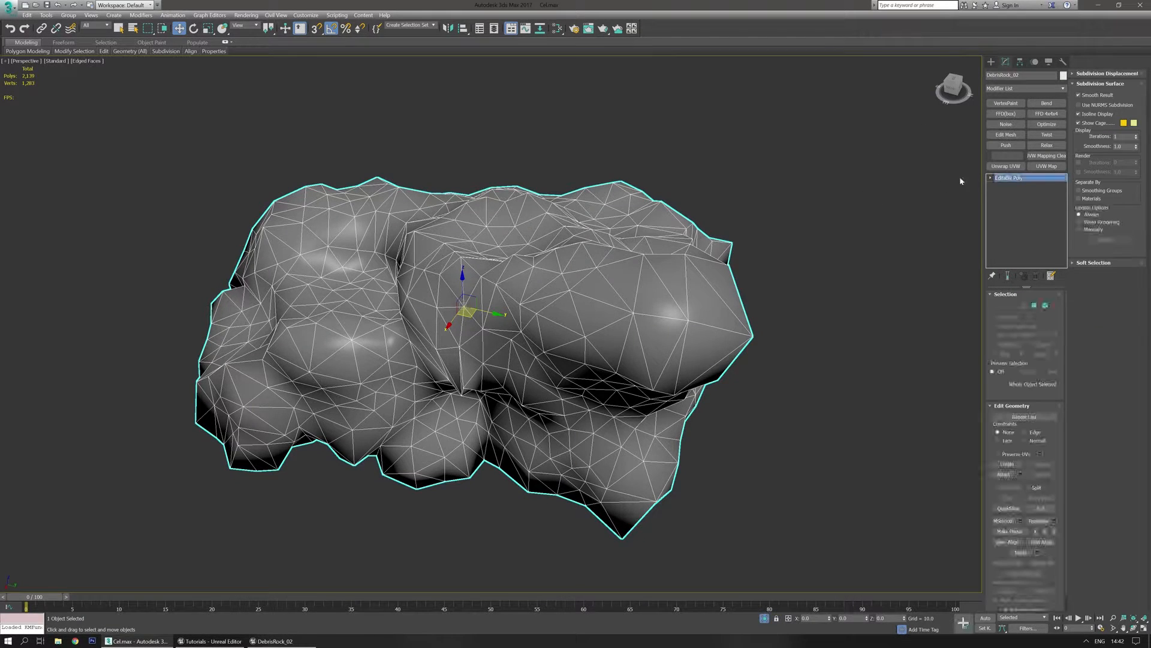
{"action": "left_click", "coordinate": [1047, 124]}
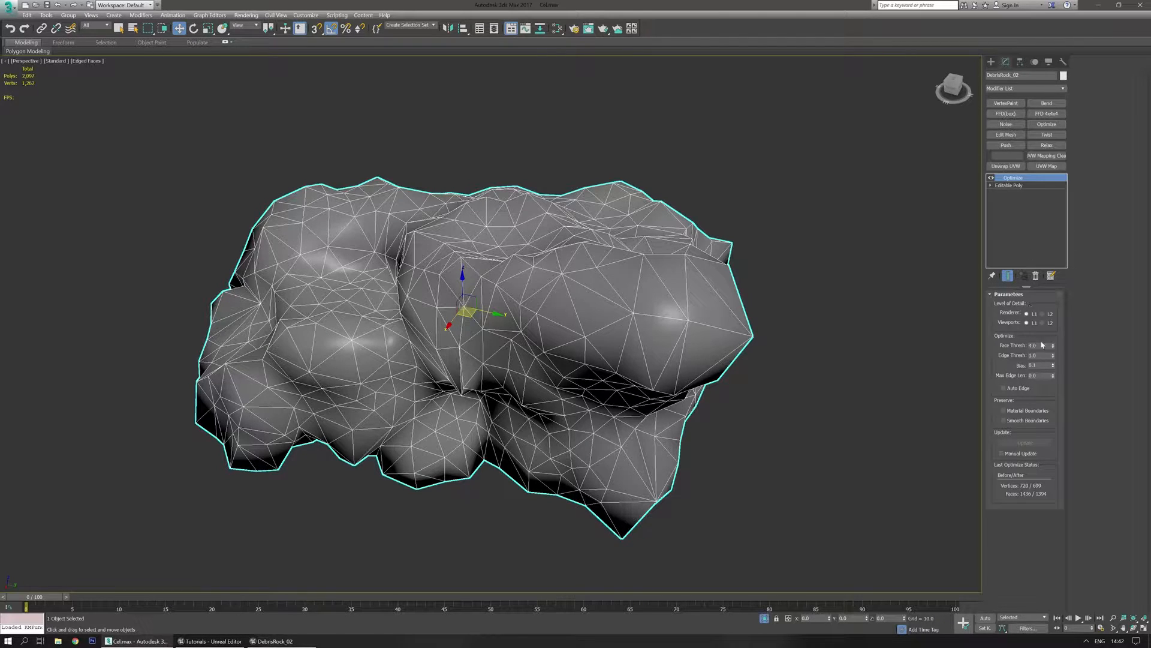
{"action": "left_click", "coordinate": [1037, 277]}
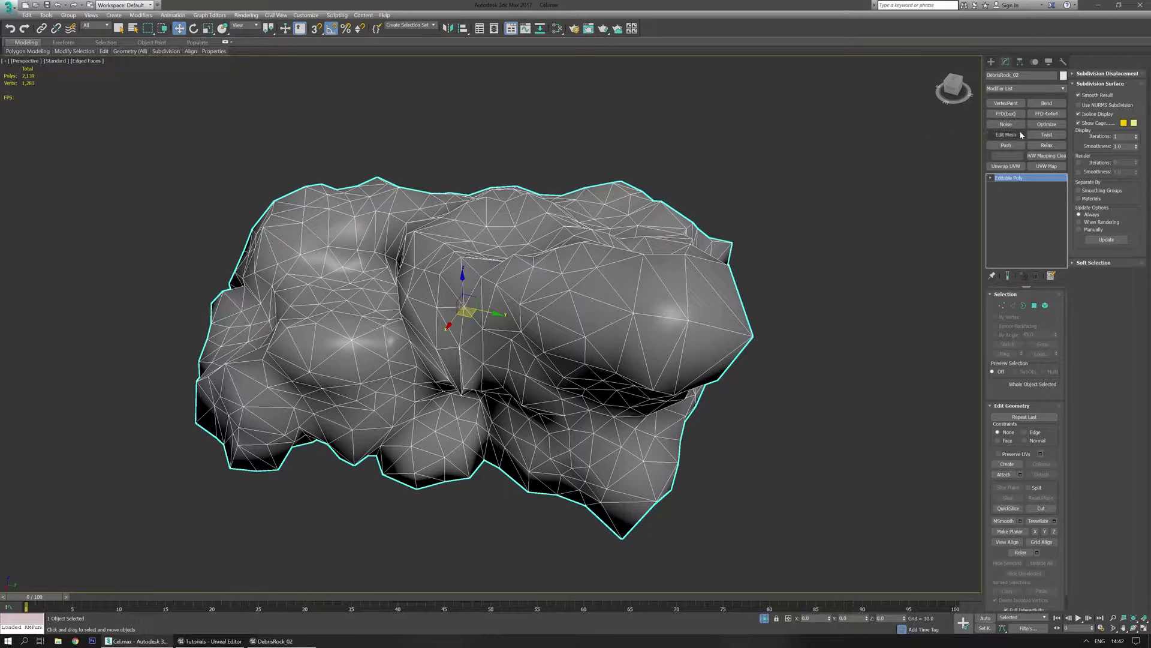
Step: Add a ProOptimizer modifier to the debris rock, calculate it, and set the vertex count to 320
{"action": "left_click", "coordinate": [1063, 88]}
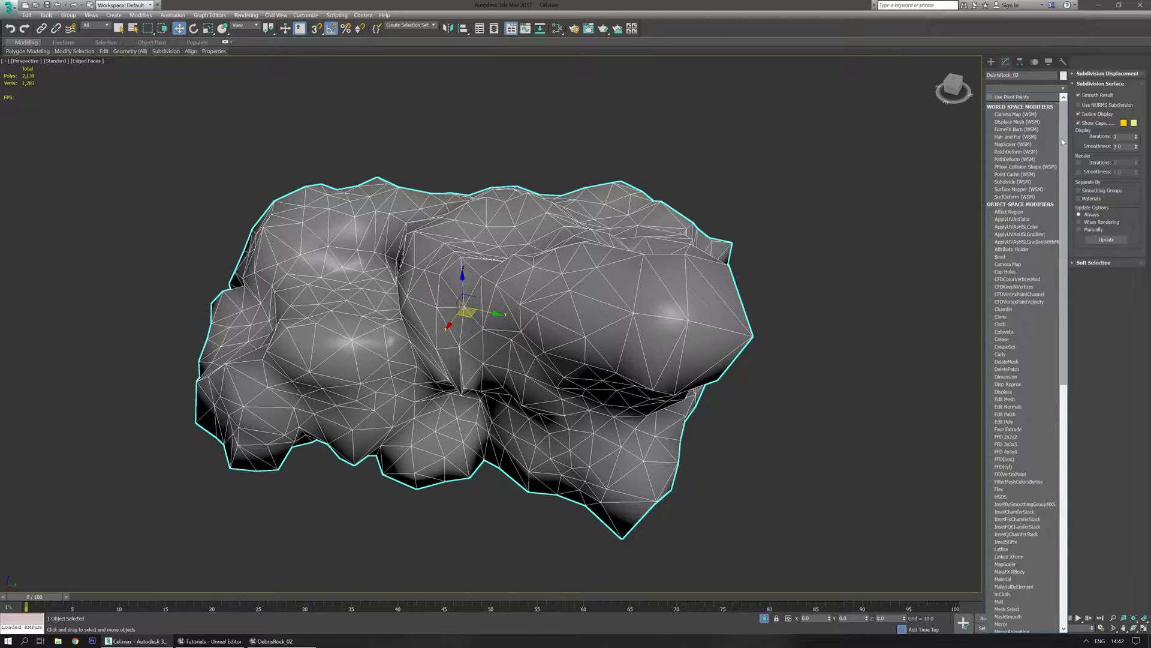
{"action": "left_click_drag", "start_coordinate": [1063, 142], "coordinate": [1089, 311]}
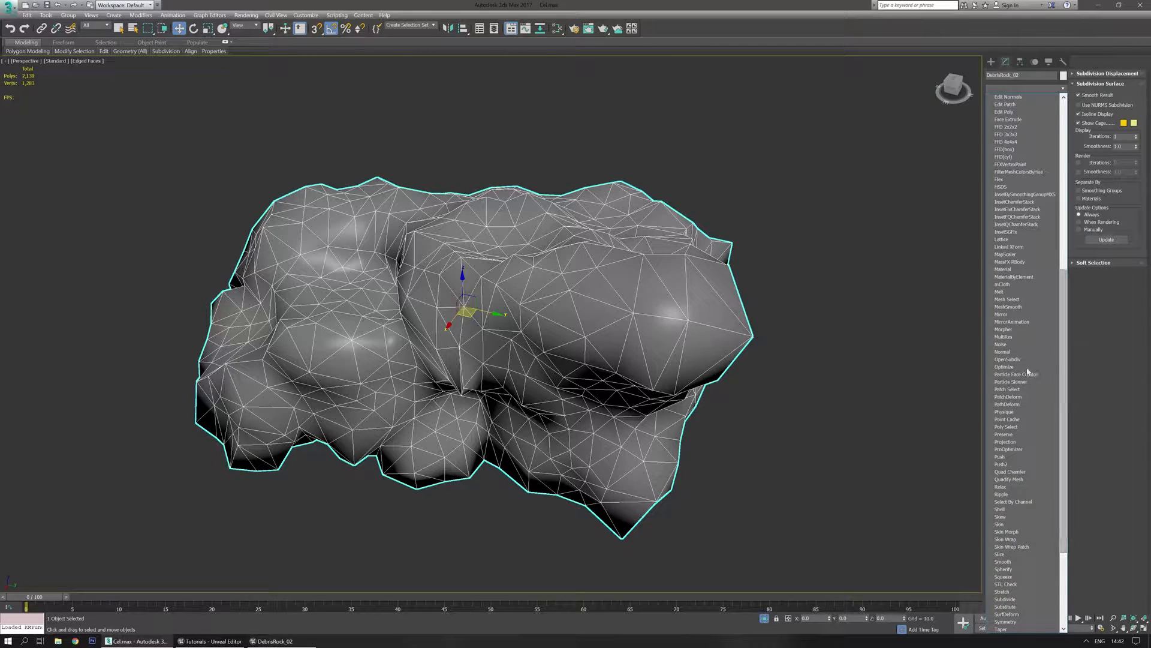
{"action": "left_click", "coordinate": [1009, 449]}
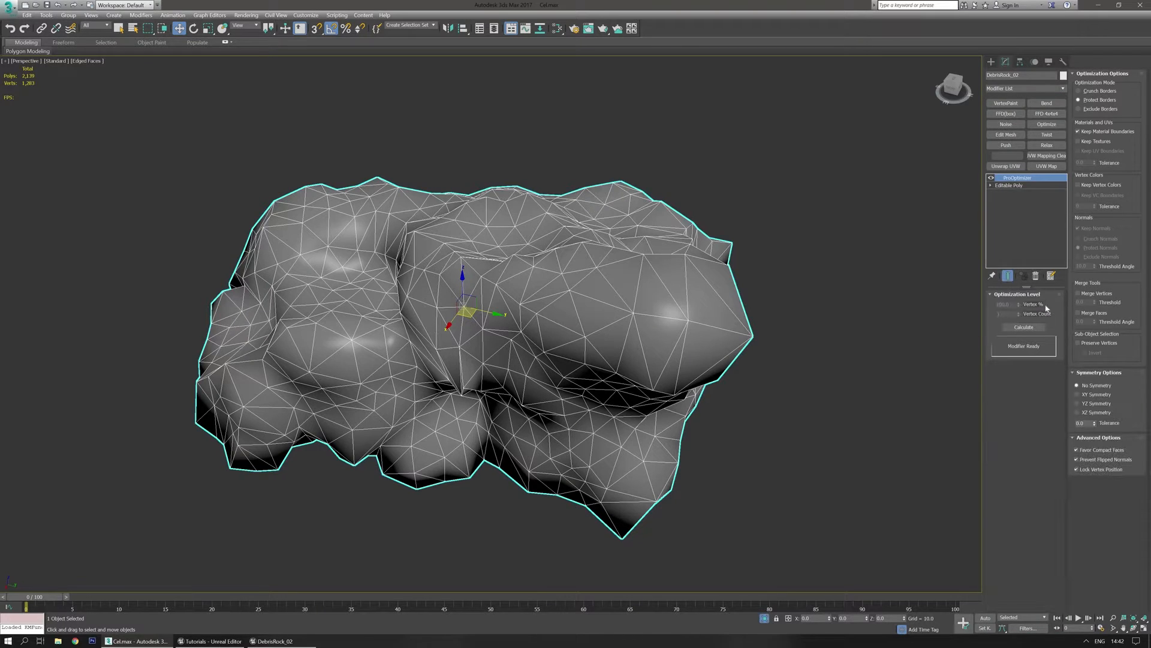
{"action": "left_click", "coordinate": [1025, 328]}
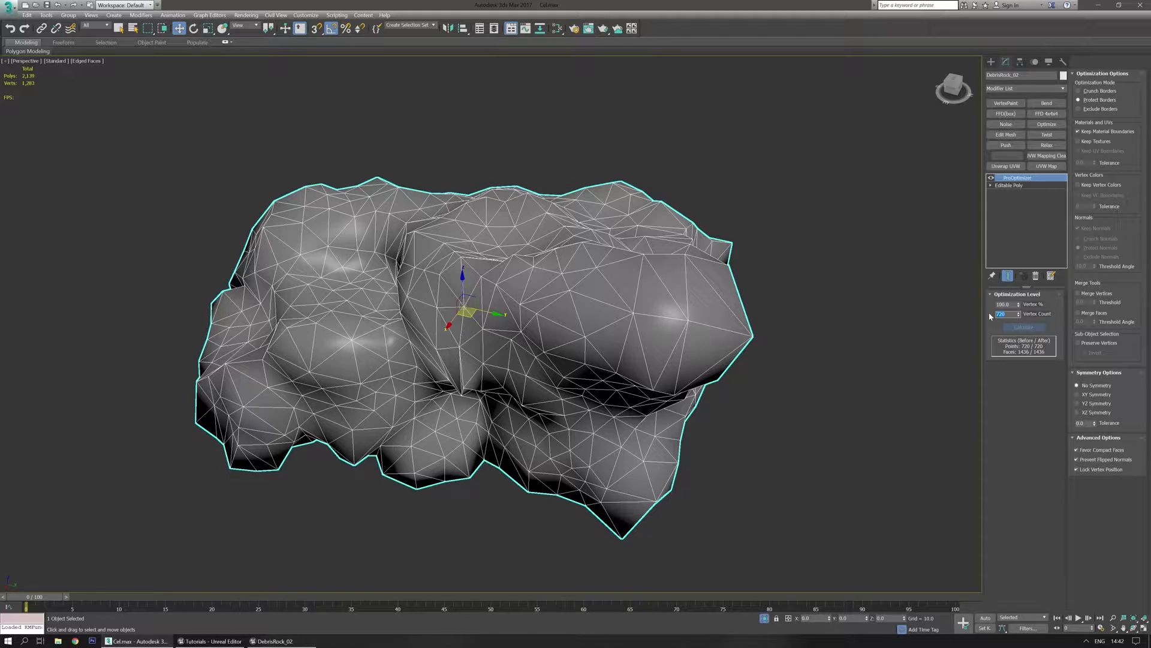
{"action": "key", "text": "Return"}
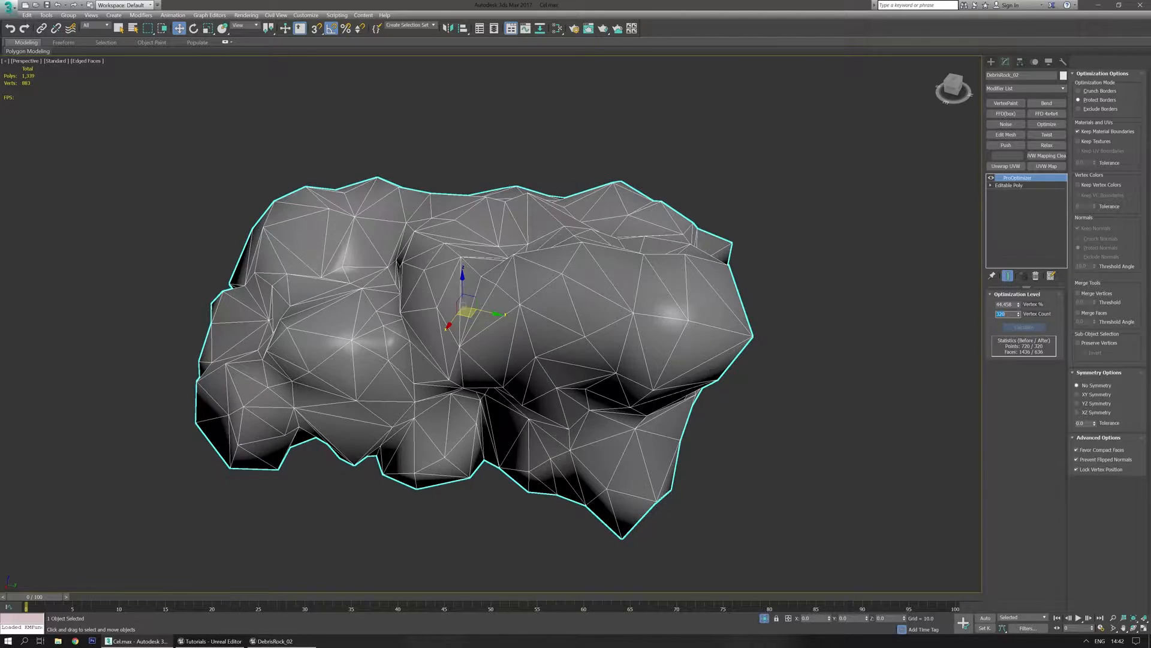
Step: Reduce the ProOptimizer vertex count to 200 and collapse the rock into an Editable Poly
{"action": "scroll", "coordinate": [495, 250], "scroll_direction": "down", "scroll_amount": 3}
{"action": "middle_click_drag", "start_coordinate": [496, 249], "coordinate": [658, 316], "text": "alt"}
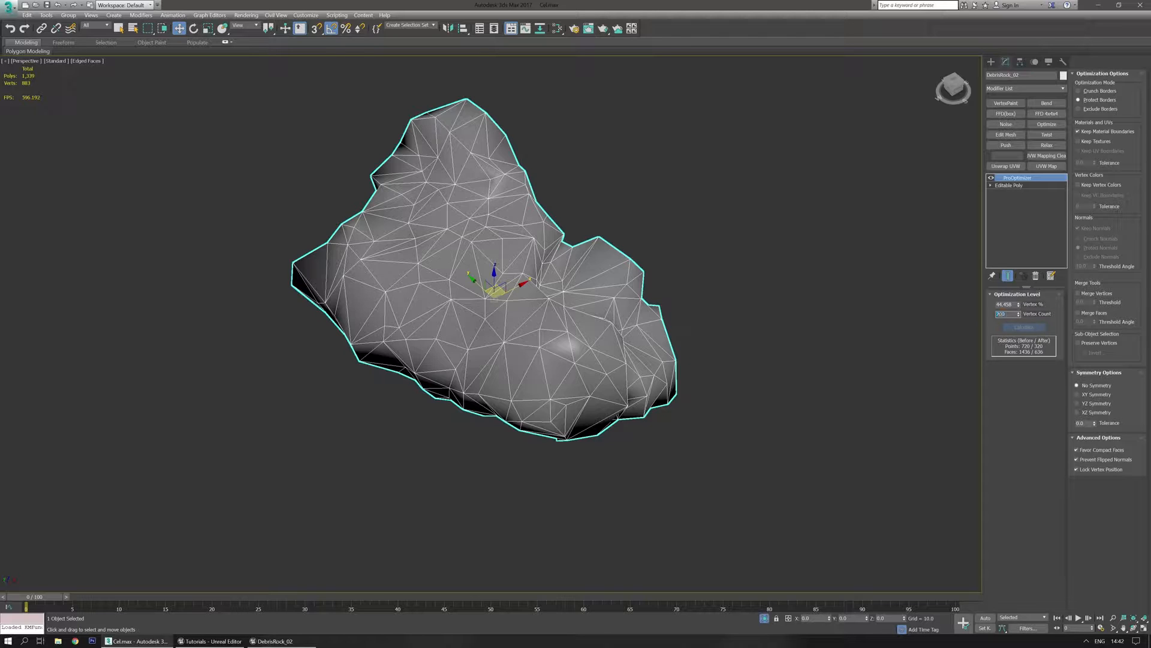
{"action": "key", "text": "Return"}
{"action": "middle_click_drag", "start_coordinate": [483, 359], "coordinate": [492, 262], "text": "alt"}
{"action": "middle_click_drag", "start_coordinate": [469, 176], "coordinate": [746, 386], "text": "alt"}
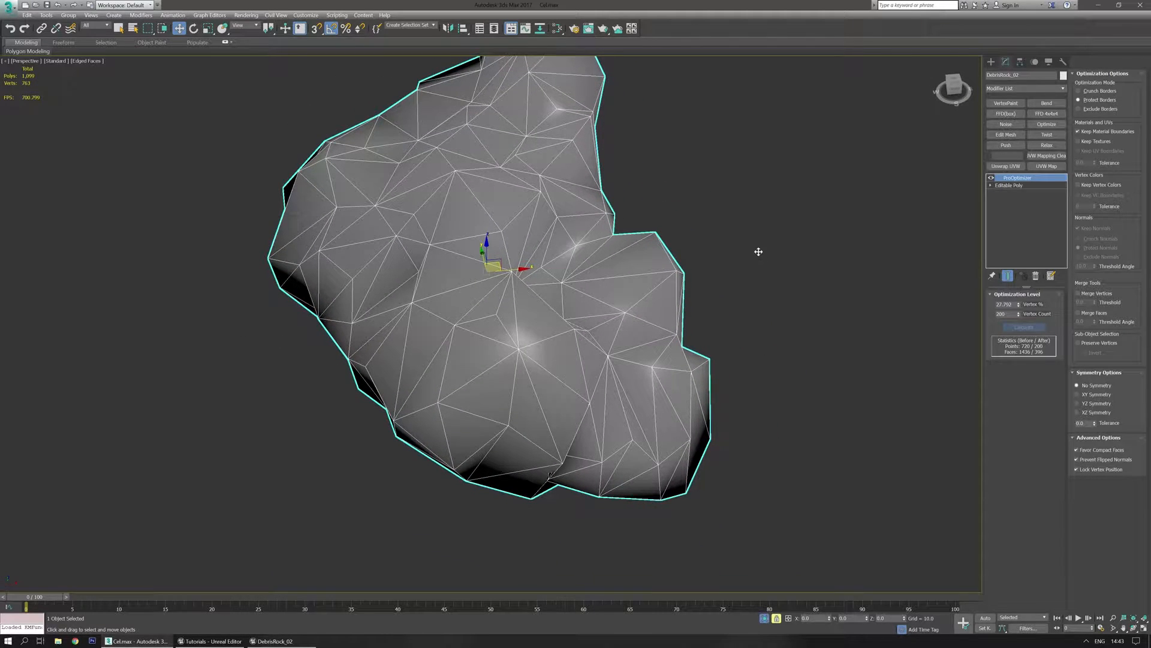
{"action": "middle_click_drag", "start_coordinate": [671, 310], "coordinate": [519, 371]}
{"action": "scroll", "coordinate": [614, 330], "scroll_direction": "down", "scroll_amount": 3}
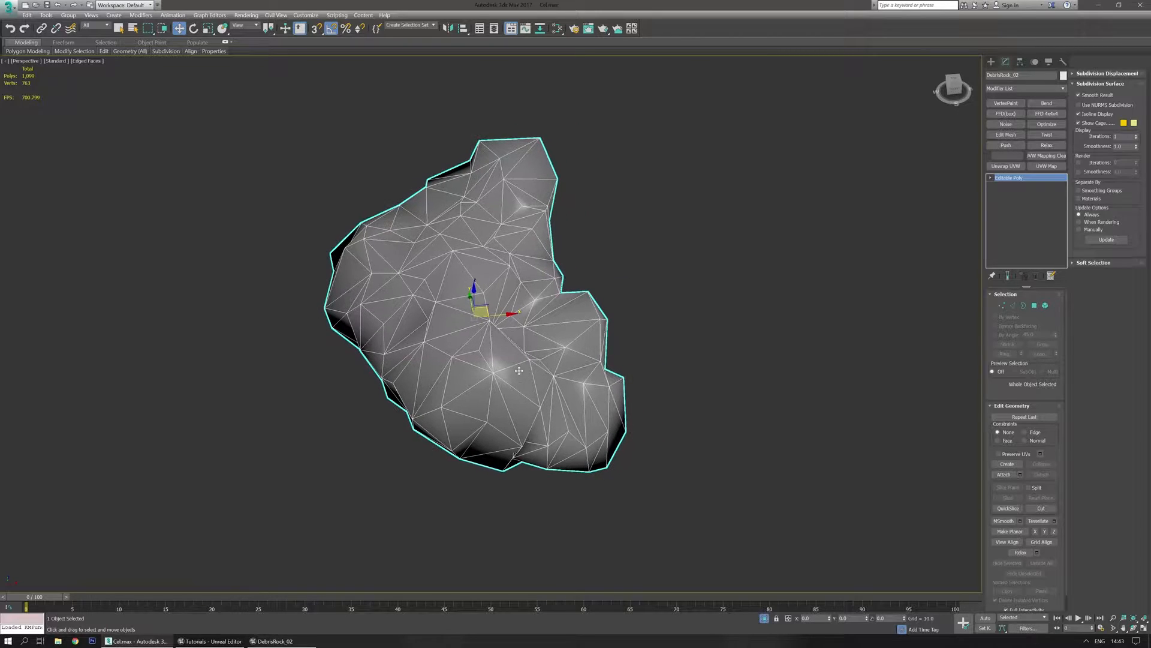
Step: Configure the viewport statistics to show Total + Selection counts
{"action": "mouse_move", "coordinate": [26, 52]}
{"action": "left_click", "coordinate": [6, 61]}
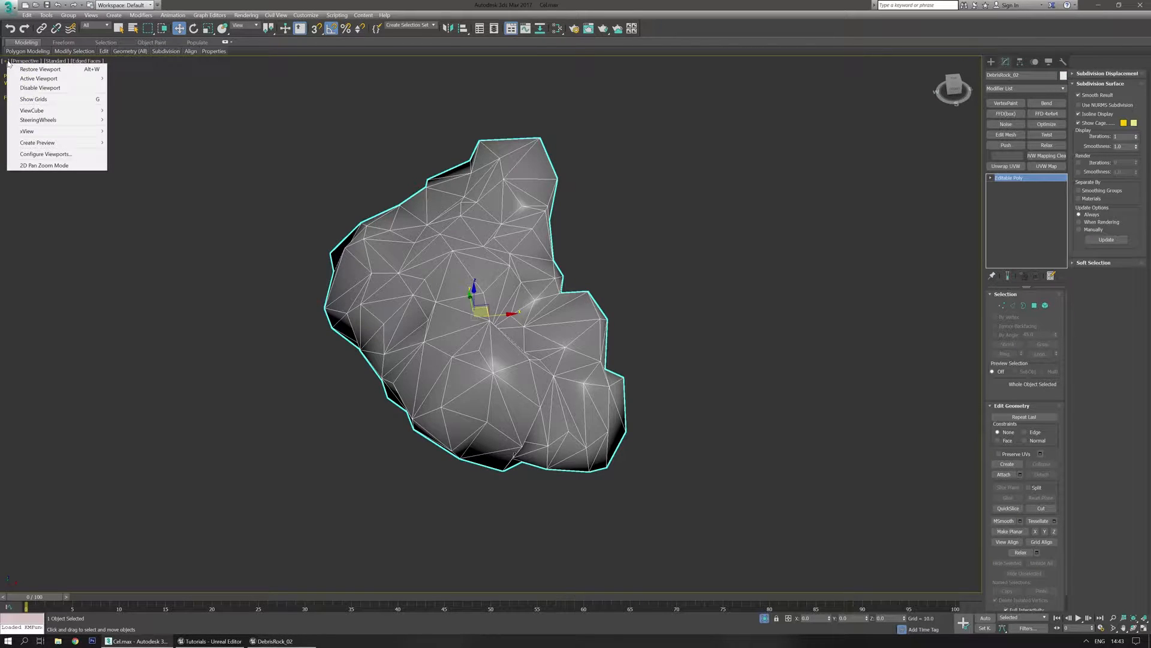
{"action": "left_click", "coordinate": [45, 154]}
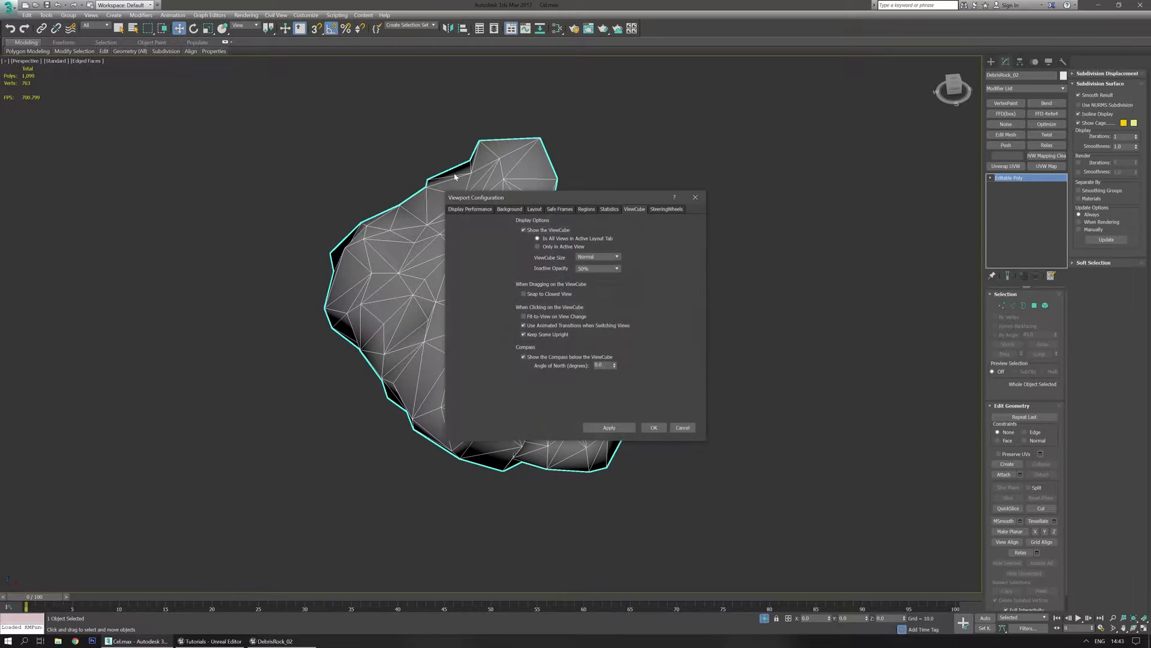
{"action": "left_click", "coordinate": [609, 210]}
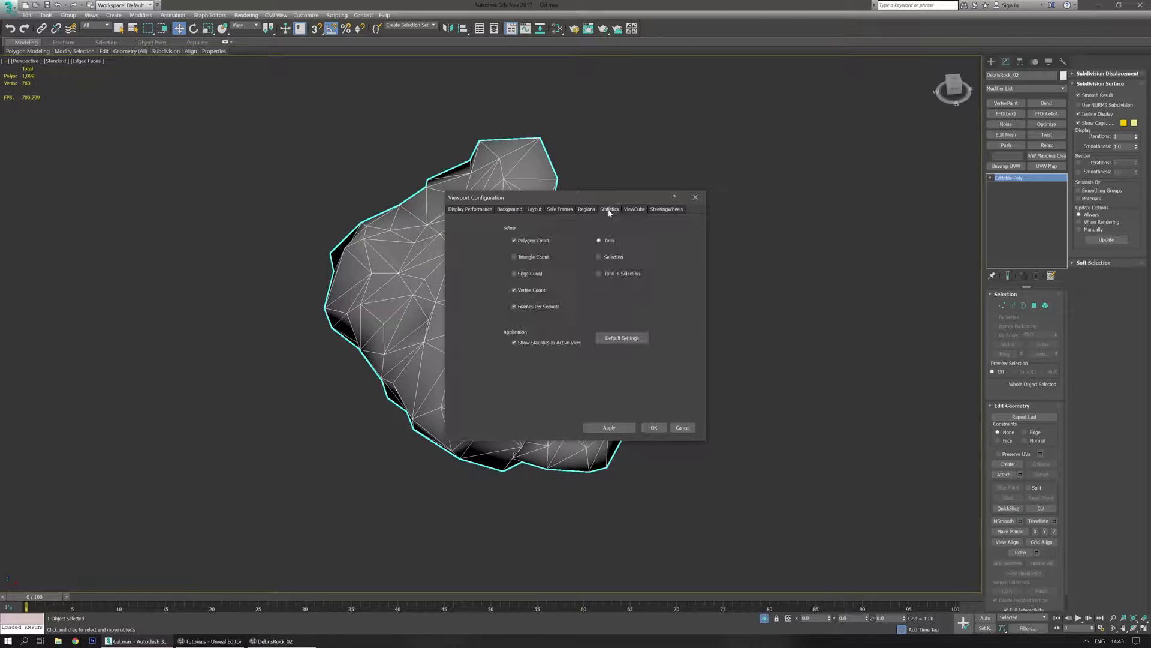
{"action": "left_click", "coordinate": [609, 427]}
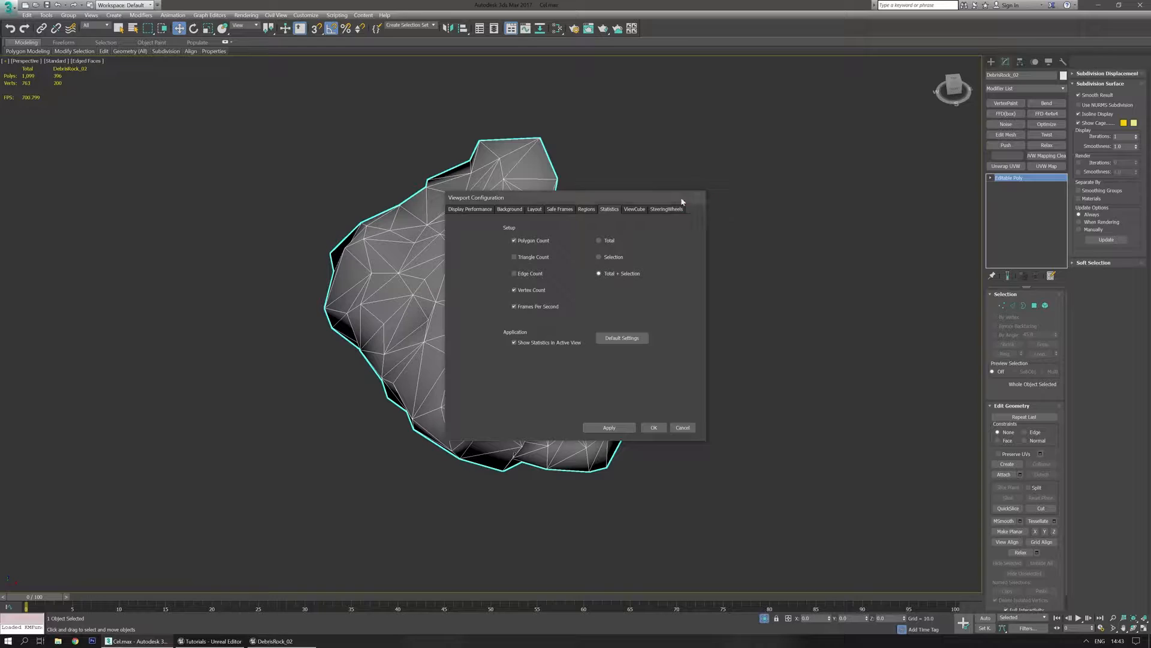
{"action": "left_click", "coordinate": [699, 201]}
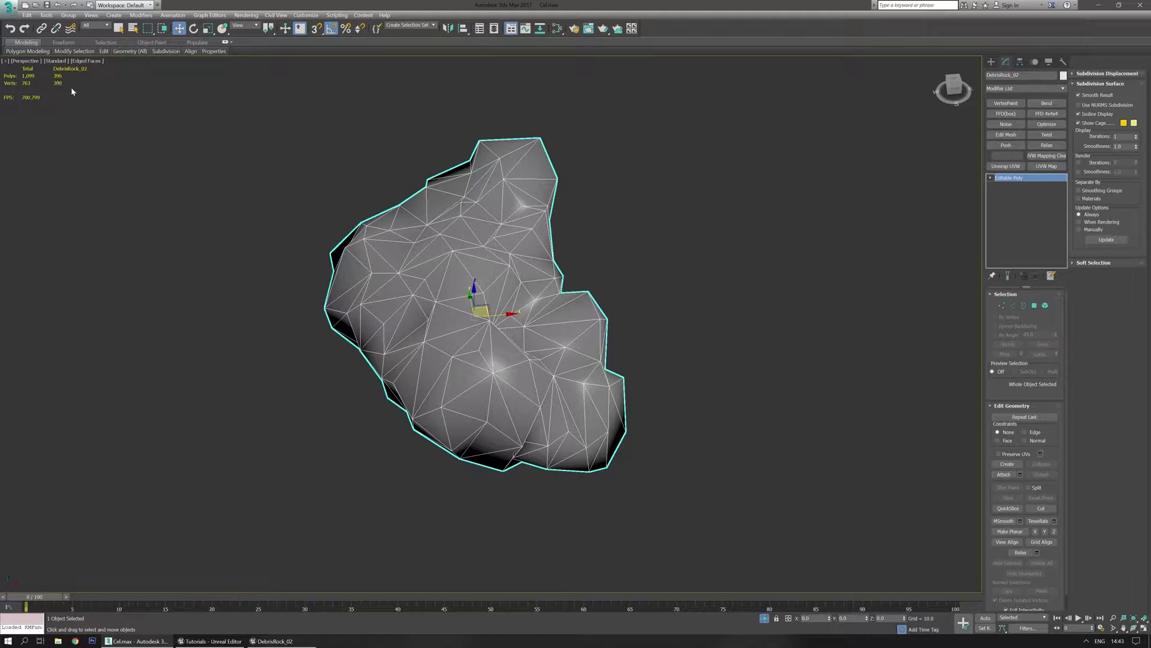
Step: Collapse three closely spaced vertices around the rock's narrow crevice into a single vertex
{"action": "middle_click_drag", "start_coordinate": [489, 340], "coordinate": [441, 375], "text": "alt"}
{"action": "scroll", "coordinate": [432, 438], "scroll_direction": "up", "scroll_amount": 4}
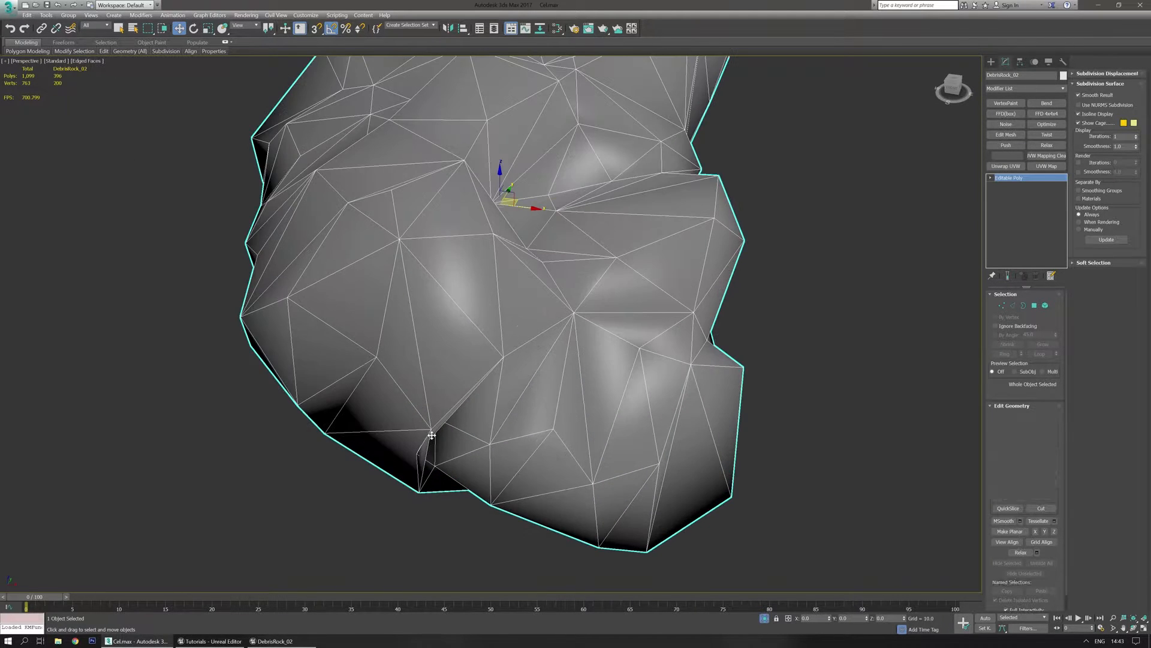
{"action": "key", "text": "1"}
{"action": "left_click", "coordinate": [416, 454]}
{"action": "middle_click_drag", "start_coordinate": [416, 454], "coordinate": [412, 424], "text": "alt"}
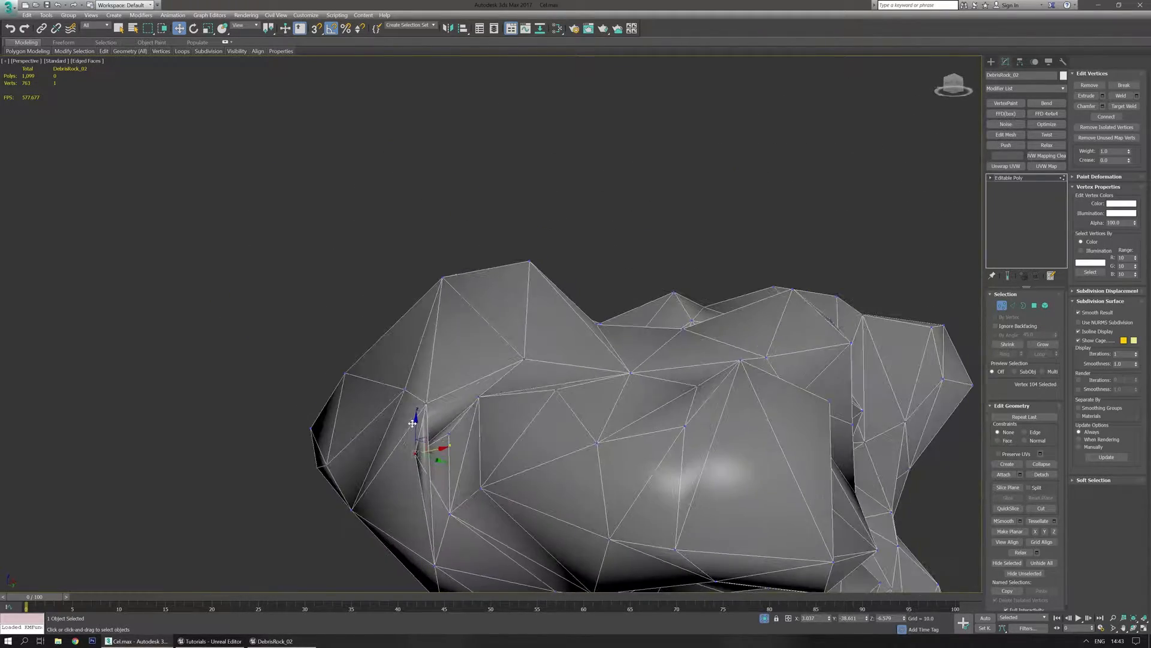
{"action": "left_click", "coordinate": [426, 405], "text": "ctrl"}
{"action": "left_click", "coordinate": [449, 436], "text": "ctrl"}
{"action": "mouse_move", "coordinate": [449, 436]}
{"action": "middle_mouse_down", "text": "alt"}
{"action": "mouse_move", "coordinate": [407, 501]}
{"action": "mouse_move", "coordinate": [486, 410]}
{"action": "mouse_move", "coordinate": [535, 412]}
{"action": "mouse_move", "coordinate": [428, 447]}
{"action": "middle_mouse_up", "text": "alt"}
{"action": "key", "text": "ctrl+alt+c"}
Step: Use Target Weld to merge a redundant vertex into its neighbour on the rock's upper ridge
{"action": "middle_click_drag", "start_coordinate": [440, 412], "coordinate": [427, 474], "text": "alt"}
{"action": "scroll", "coordinate": [620, 414], "scroll_direction": "down", "scroll_amount": 3}
{"action": "middle_click_drag", "start_coordinate": [624, 411], "coordinate": [514, 298], "text": "alt"}
{"action": "scroll", "coordinate": [502, 197], "scroll_direction": "up", "scroll_amount": 5}
{"action": "middle_click_drag", "start_coordinate": [498, 206], "coordinate": [509, 404], "text": "alt"}
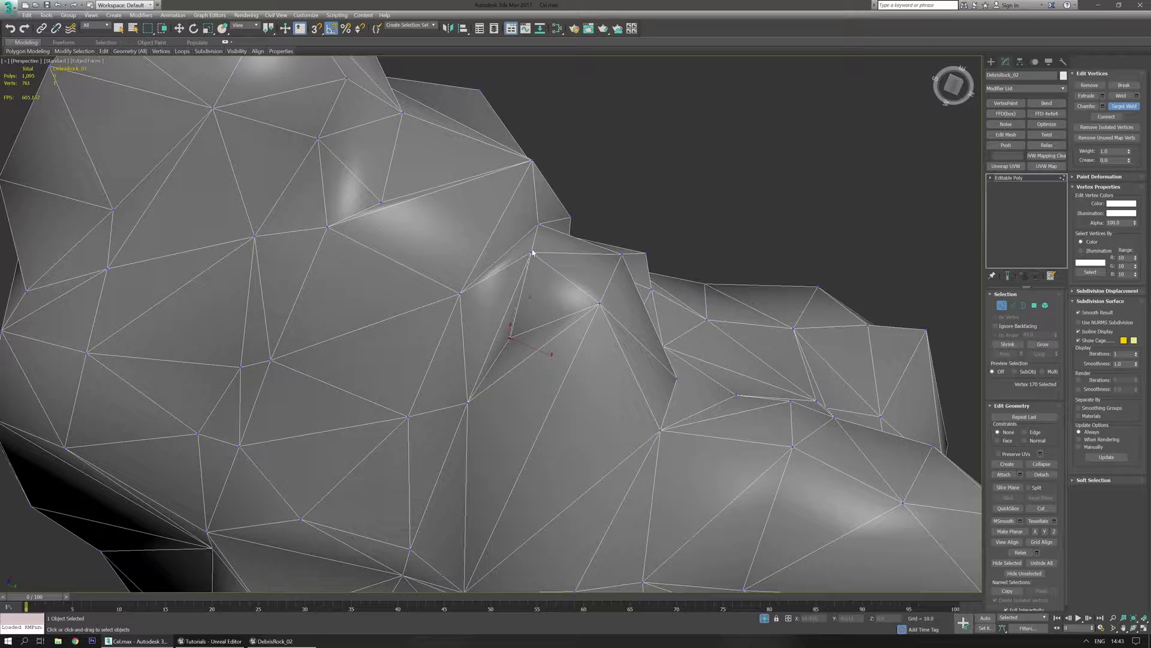
{"action": "scroll", "coordinate": [534, 325], "scroll_direction": "down", "scroll_amount": 5}
{"action": "middle_click_drag", "start_coordinate": [545, 354], "coordinate": [530, 341], "text": "alt"}
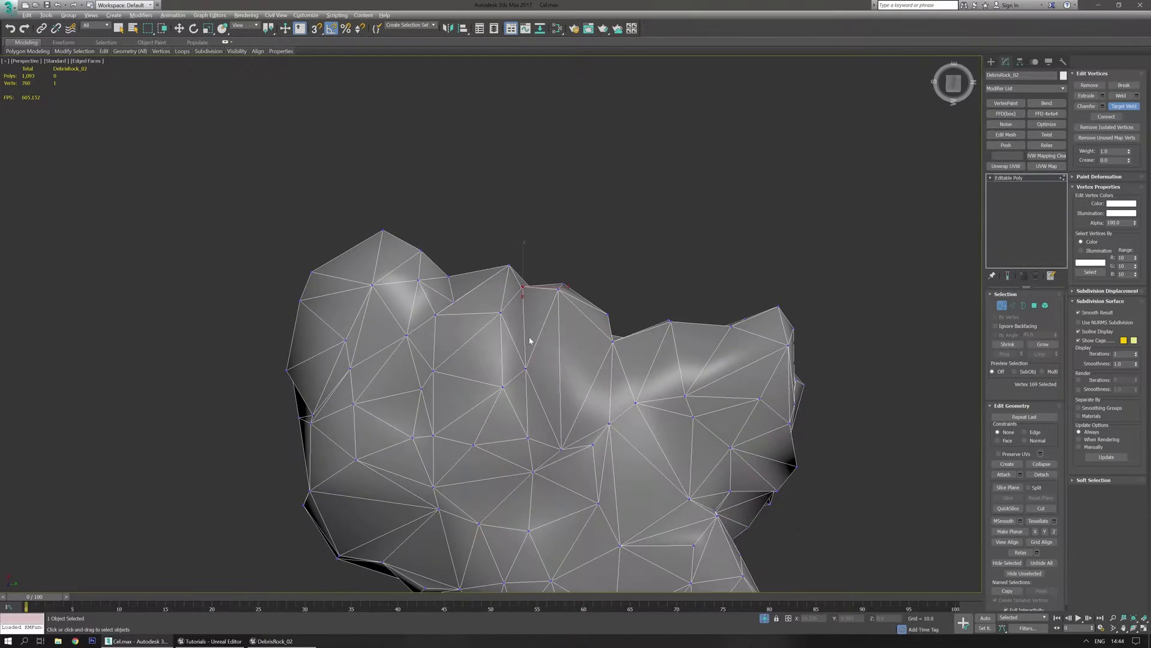
Step: Target-weld redundant vertices around the small dents and thin triangles on the other sides of the rock
{"action": "middle_click_drag", "start_coordinate": [590, 457], "coordinate": [486, 308], "text": "alt"}
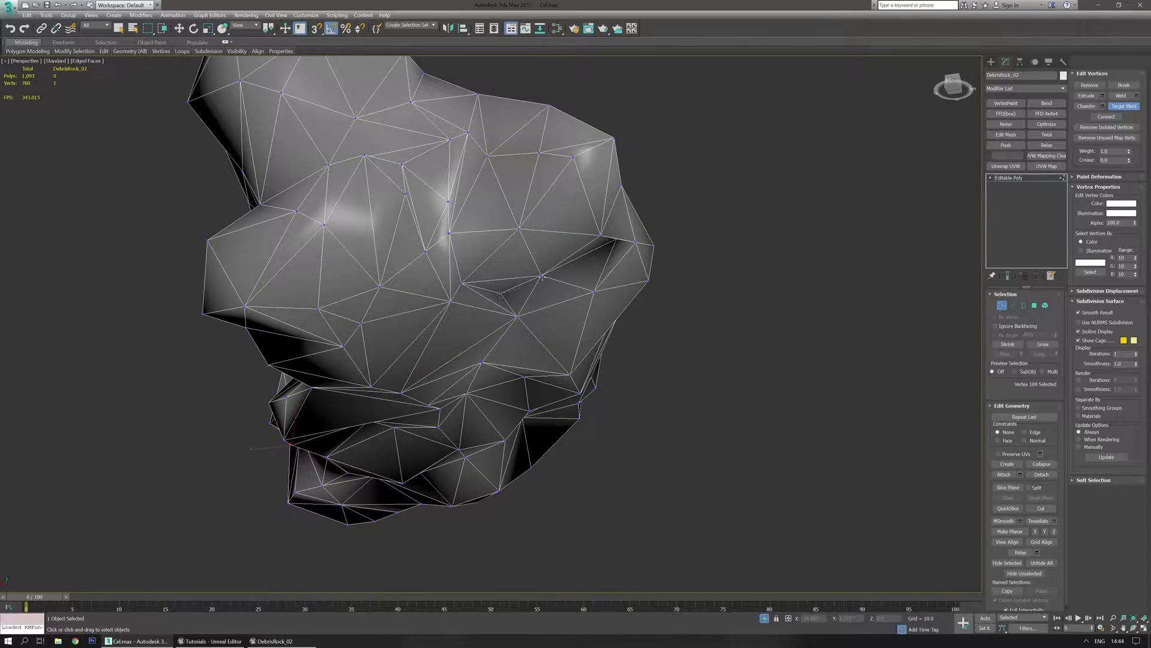
{"action": "middle_click_drag", "start_coordinate": [541, 275], "coordinate": [449, 256], "text": "alt"}
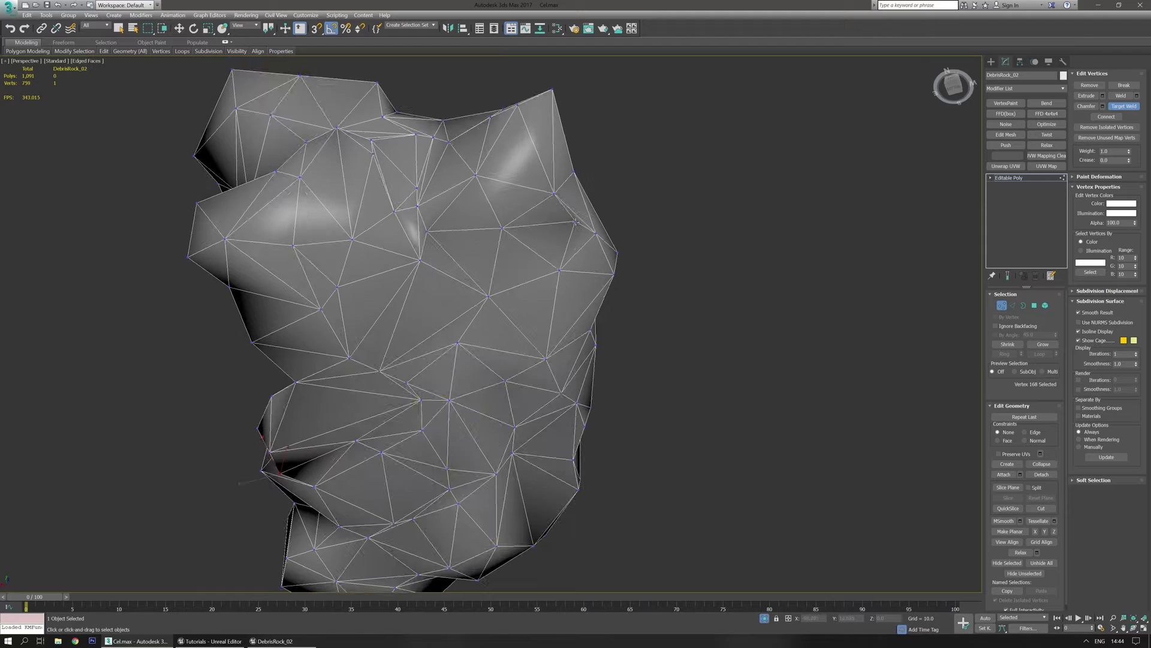
{"action": "middle_click_drag", "start_coordinate": [553, 193], "coordinate": [310, 351], "text": "alt"}
{"action": "scroll", "coordinate": [355, 362], "scroll_direction": "up", "scroll_amount": 5}
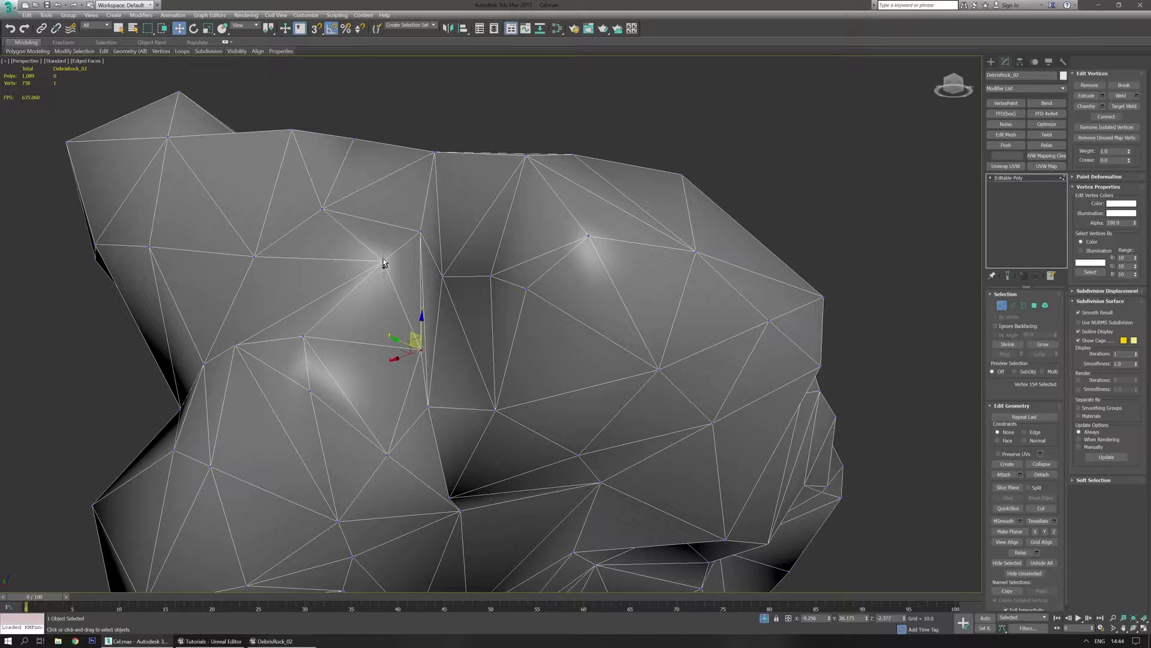
Step: Collapse the remaining tightly packed vertices along the rock's creases, and leave vertex editing
{"action": "key", "text": "ctrl+alt+c"}
{"action": "middle_click_drag", "start_coordinate": [434, 380], "coordinate": [424, 331], "text": "alt"}
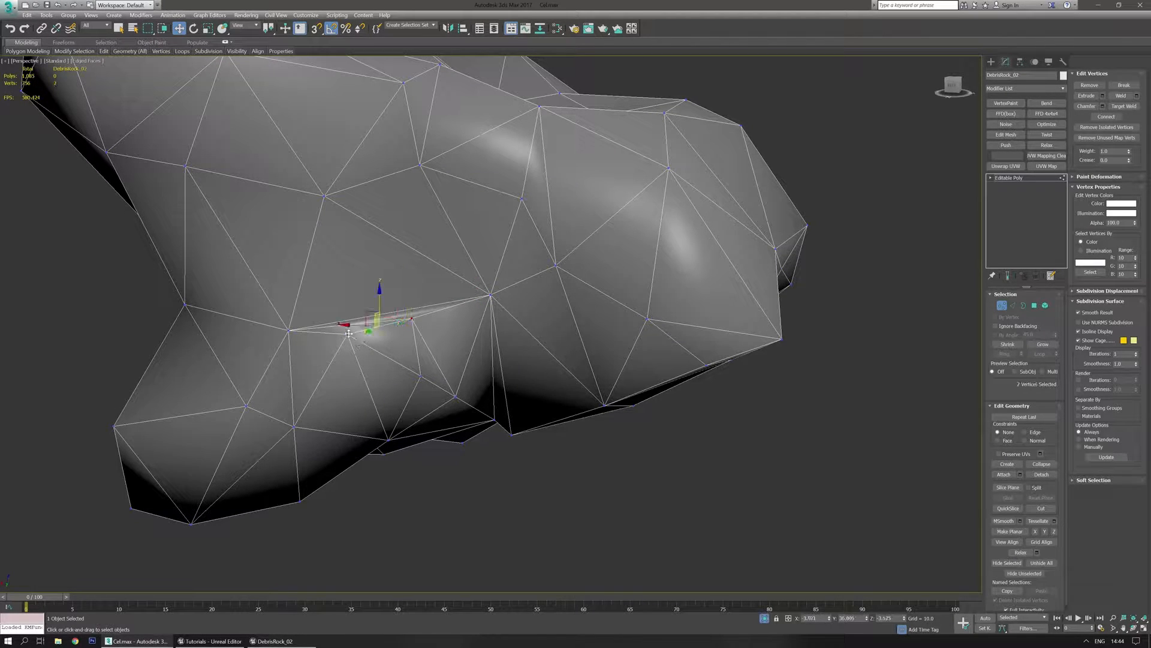
{"action": "mouse_move", "coordinate": [467, 377]}
{"action": "middle_mouse_down", "text": "alt"}
{"action": "mouse_move", "coordinate": [452, 376]}
{"action": "mouse_move", "coordinate": [458, 365]}
{"action": "mouse_move", "coordinate": [496, 376]}
{"action": "mouse_move", "coordinate": [290, 380]}
{"action": "mouse_move", "coordinate": [342, 352]}
{"action": "mouse_move", "coordinate": [267, 354]}
{"action": "mouse_move", "coordinate": [457, 360]}
{"action": "mouse_move", "coordinate": [448, 362]}
{"action": "mouse_move", "coordinate": [456, 422]}
{"action": "mouse_move", "coordinate": [419, 363]}
{"action": "mouse_move", "coordinate": [473, 342]}
{"action": "mouse_move", "coordinate": [480, 375]}
{"action": "middle_mouse_up", "text": "alt"}
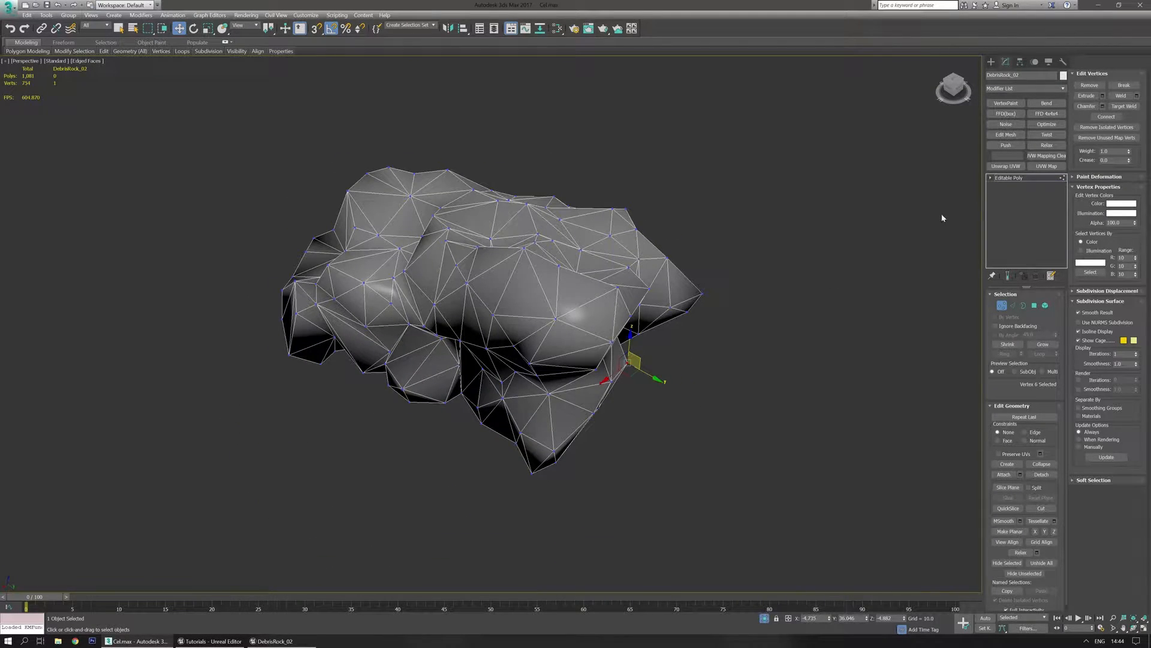
{"action": "left_click", "coordinate": [1012, 178]}
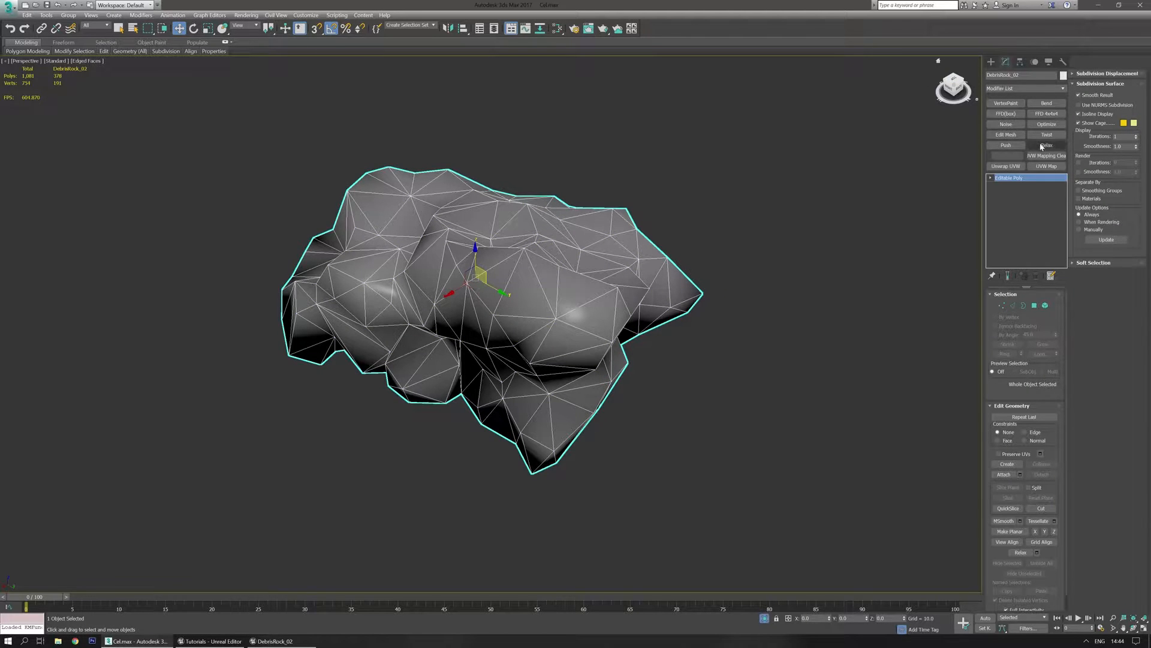
Step: Smooth the rock using a Relax modifier with value 0.39 and 1 iteration, and collapse it into an Editable Poly
{"action": "left_click", "coordinate": [1047, 145]}
{"action": "middle_click_drag", "start_coordinate": [727, 306], "coordinate": [869, 298], "text": "alt"}
{"action": "mouse_move", "coordinate": [1057, 320]}
{"action": "left_mouse_down"}
{"action": "mouse_move", "coordinate": [1057, 294]}
{"action": "mouse_move", "coordinate": [1061, 322]}
{"action": "left_mouse_up"}
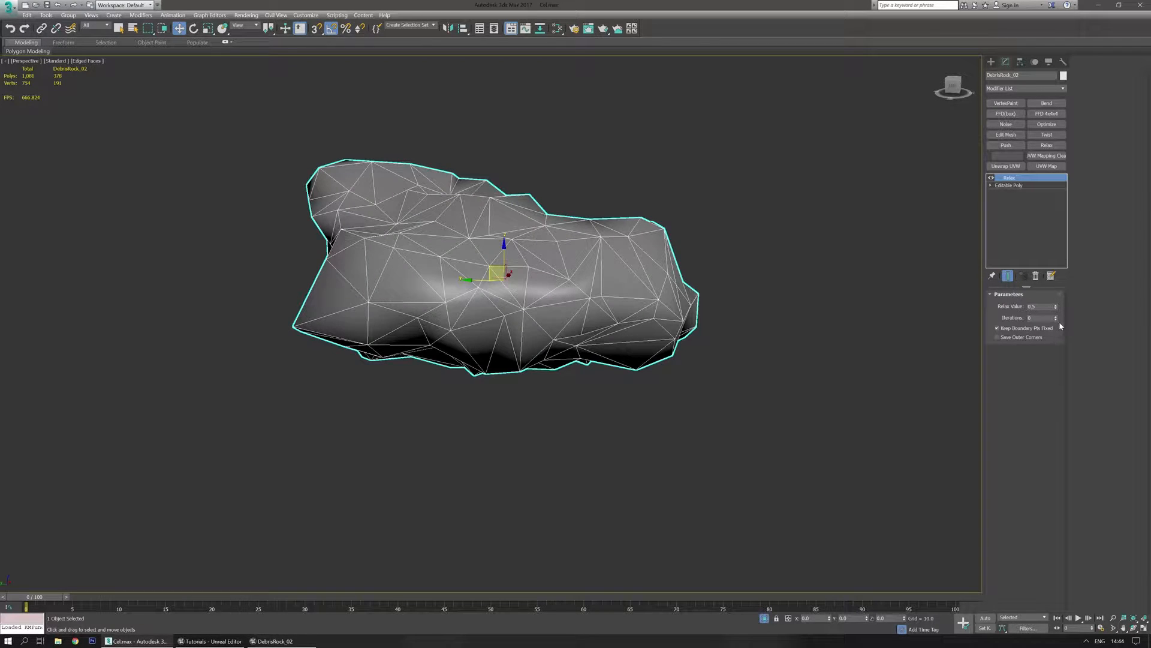
{"action": "left_click", "coordinate": [1057, 318]}
{"action": "mouse_move", "coordinate": [1057, 310]}
{"action": "left_mouse_down"}
{"action": "mouse_move", "coordinate": [1056, 325]}
{"action": "mouse_move", "coordinate": [1064, 310]}
{"action": "left_mouse_up"}
{"action": "middle_click_drag", "start_coordinate": [510, 316], "coordinate": [643, 317], "text": "alt"}
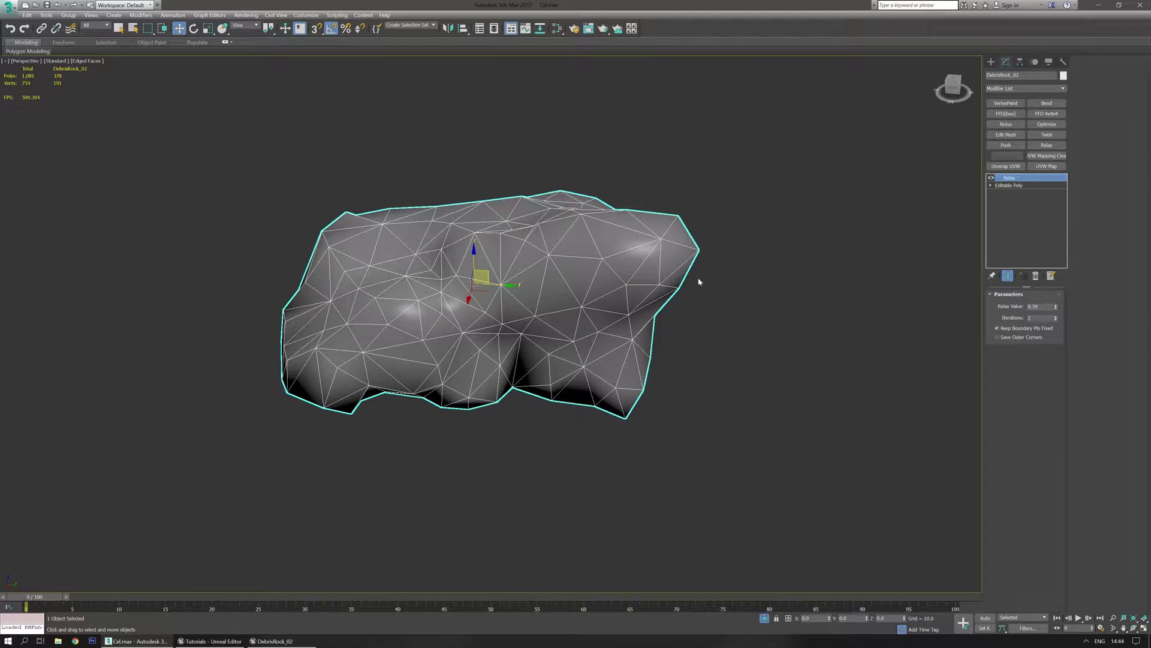
{"action": "middle_click_drag", "start_coordinate": [694, 284], "coordinate": [714, 330]}
{"action": "middle_click_drag", "start_coordinate": [433, 393], "coordinate": [553, 345], "text": "alt"}
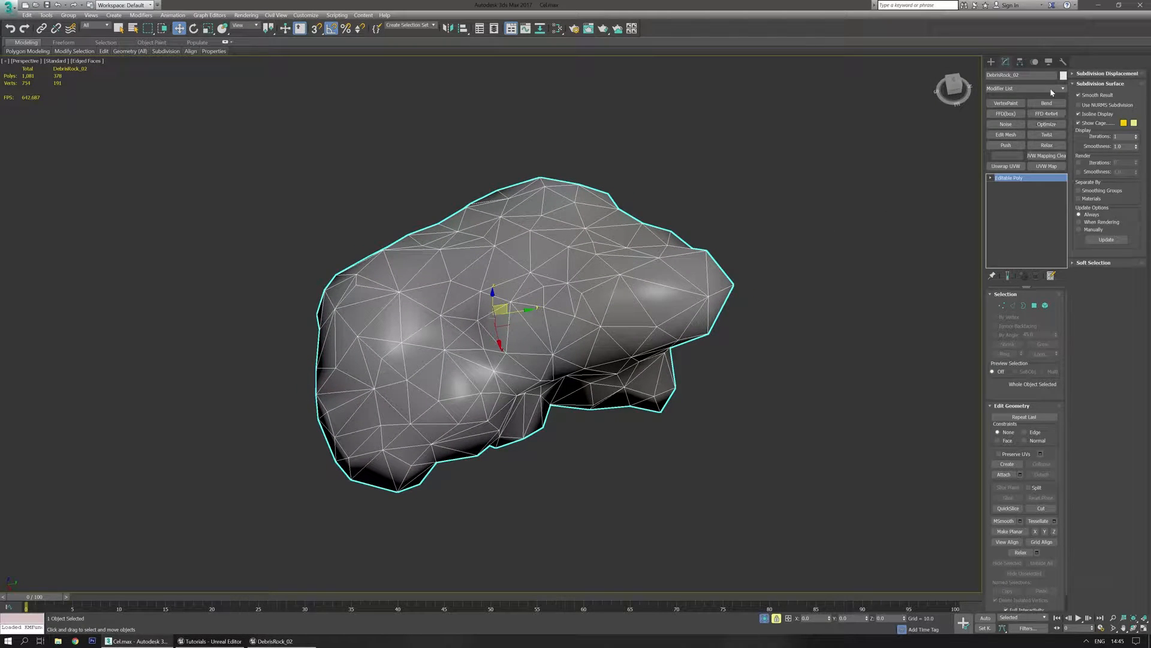
Step: Add another ProOptimizer modifier to the relaxed rock and set its vertex count to 100
{"action": "left_click", "coordinate": [1065, 89]}
{"action": "scroll", "coordinate": [1030, 298], "scroll_direction": "down", "scroll_amount": 5}
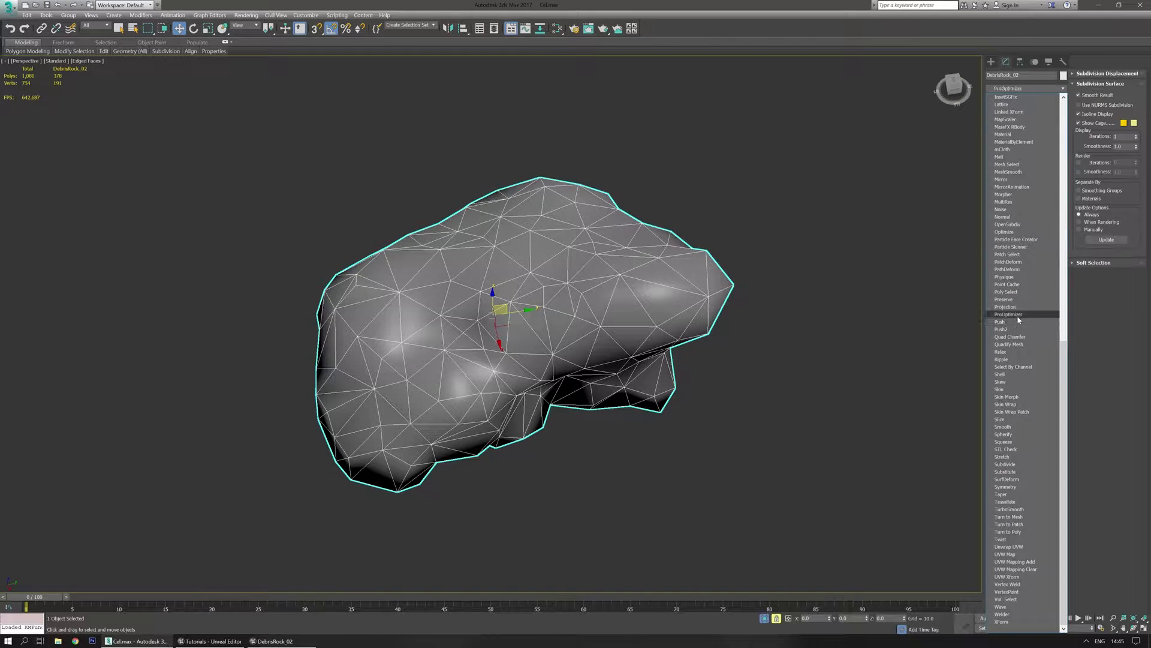
{"action": "left_click", "coordinate": [1018, 316]}
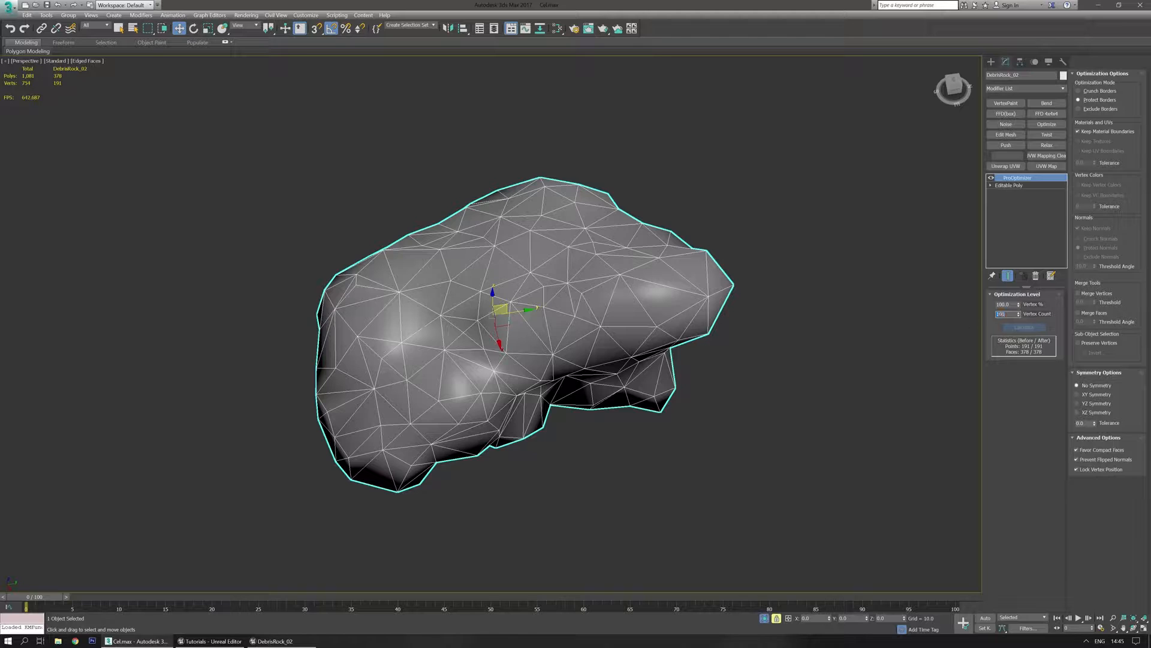
{"action": "type", "text": "100"}
{"action": "key", "text": "Return"}
Step: Check the reduced rock from all sides and collapse the ProOptimizer result into an Editable Poly
{"action": "middle_click_drag", "start_coordinate": [562, 359], "coordinate": [486, 298], "text": "alt"}
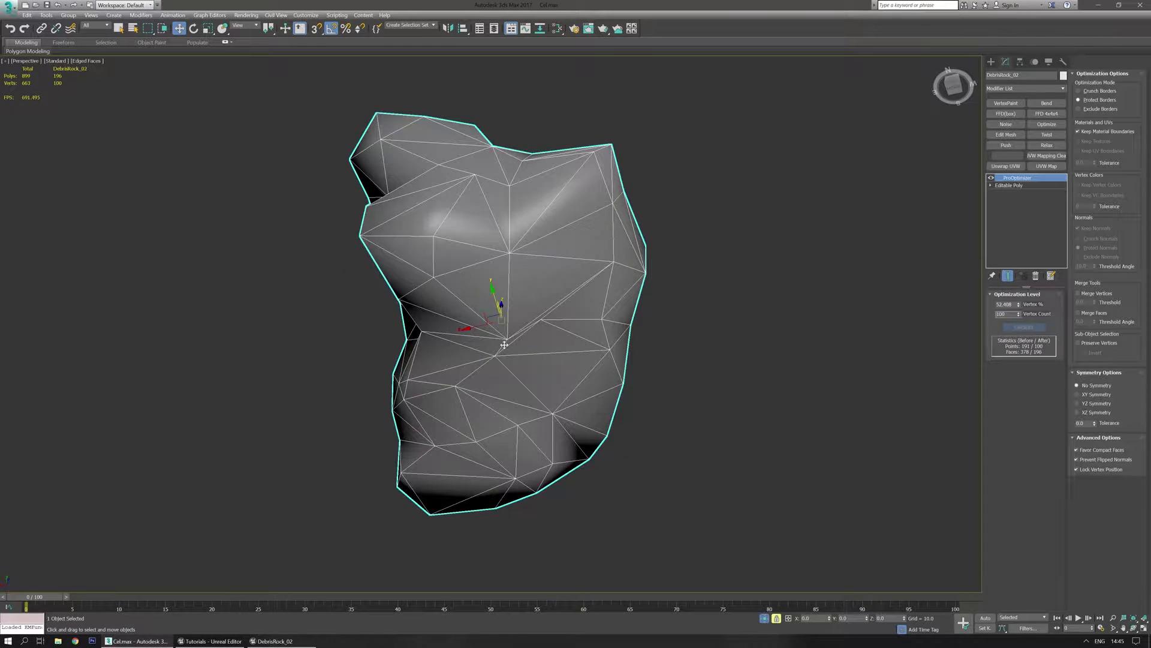
{"action": "middle_click_drag", "start_coordinate": [491, 357], "coordinate": [535, 118], "text": "alt"}
{"action": "middle_click_drag", "start_coordinate": [712, 236], "coordinate": [580, 354], "text": "alt"}
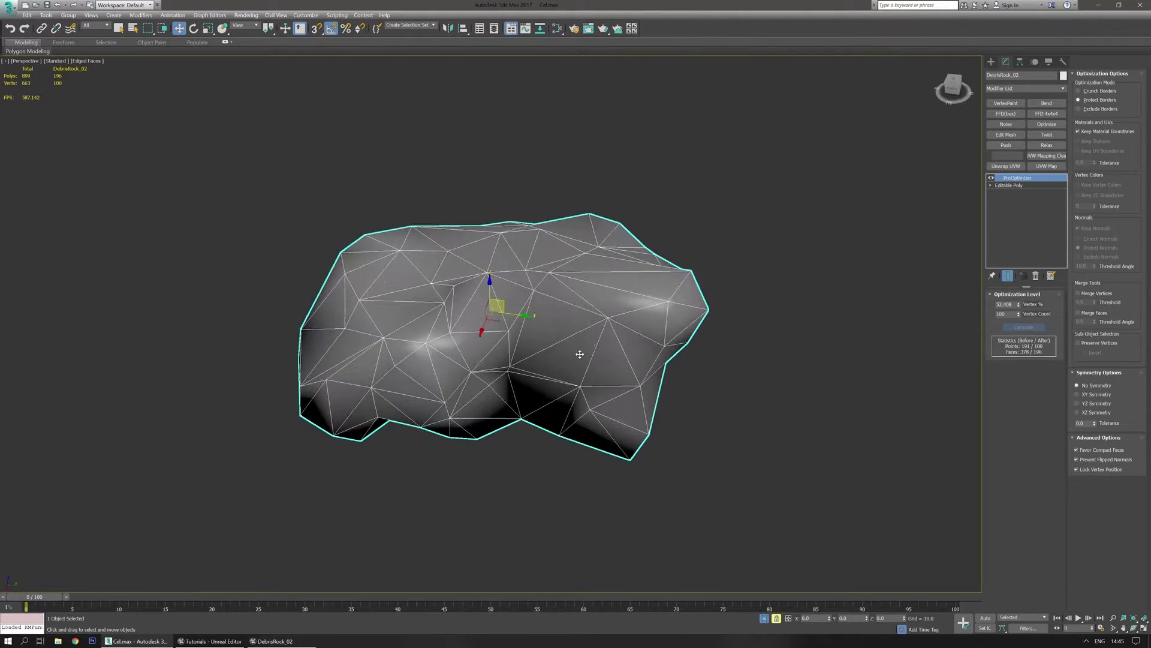
{"action": "middle_click_drag", "start_coordinate": [484, 379], "coordinate": [534, 279], "text": "alt"}
{"action": "scroll", "coordinate": [578, 321], "scroll_direction": "up", "scroll_amount": 3}
{"action": "middle_click_drag", "start_coordinate": [578, 322], "coordinate": [563, 320]}
{"action": "key", "text": "ctrl+e"}
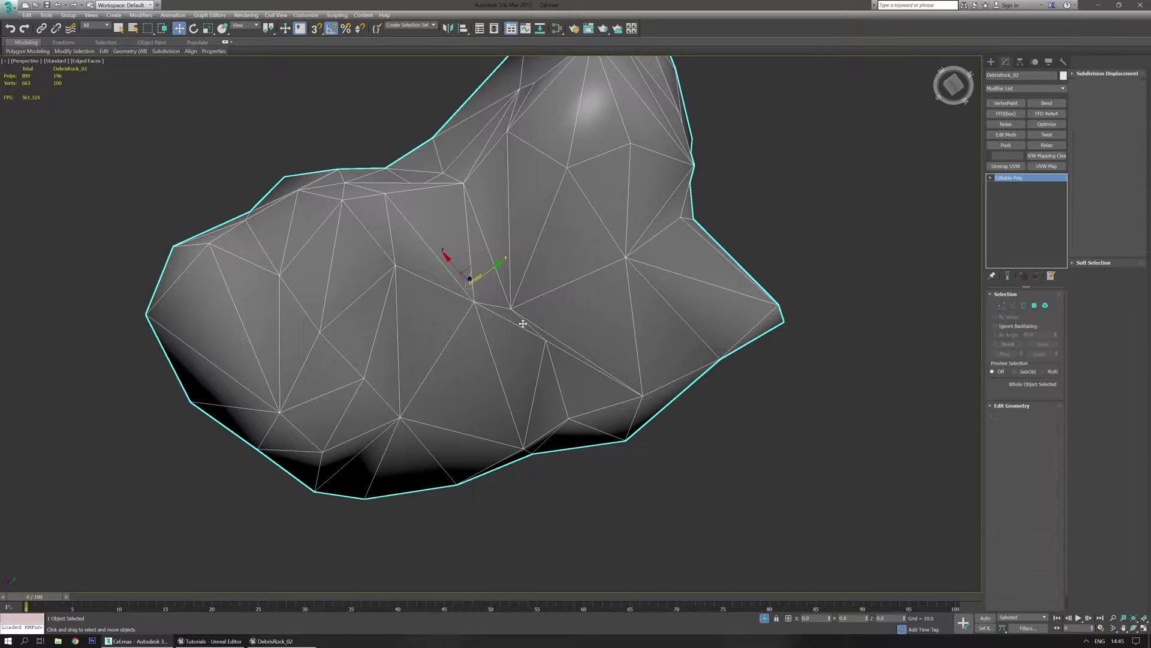
Step: Collapse the three clustered vertices in the middle of the rock's face into one, and leave vertex editing
{"action": "key", "text": "1"}
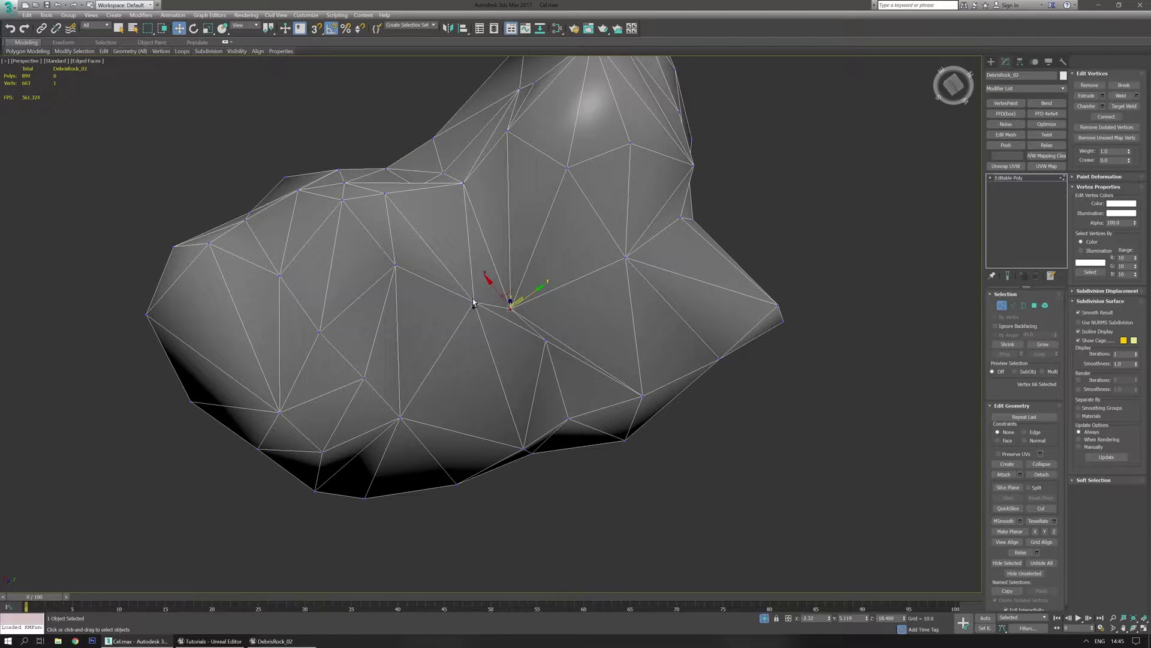
{"action": "left_click", "coordinate": [544, 339], "text": "ctrl"}
{"action": "middle_click_drag", "start_coordinate": [544, 339], "coordinate": [478, 334], "text": "alt"}
{"action": "key", "text": "ctrl+alt+c"}
{"action": "scroll", "coordinate": [478, 348], "scroll_direction": "down", "scroll_amount": 2}
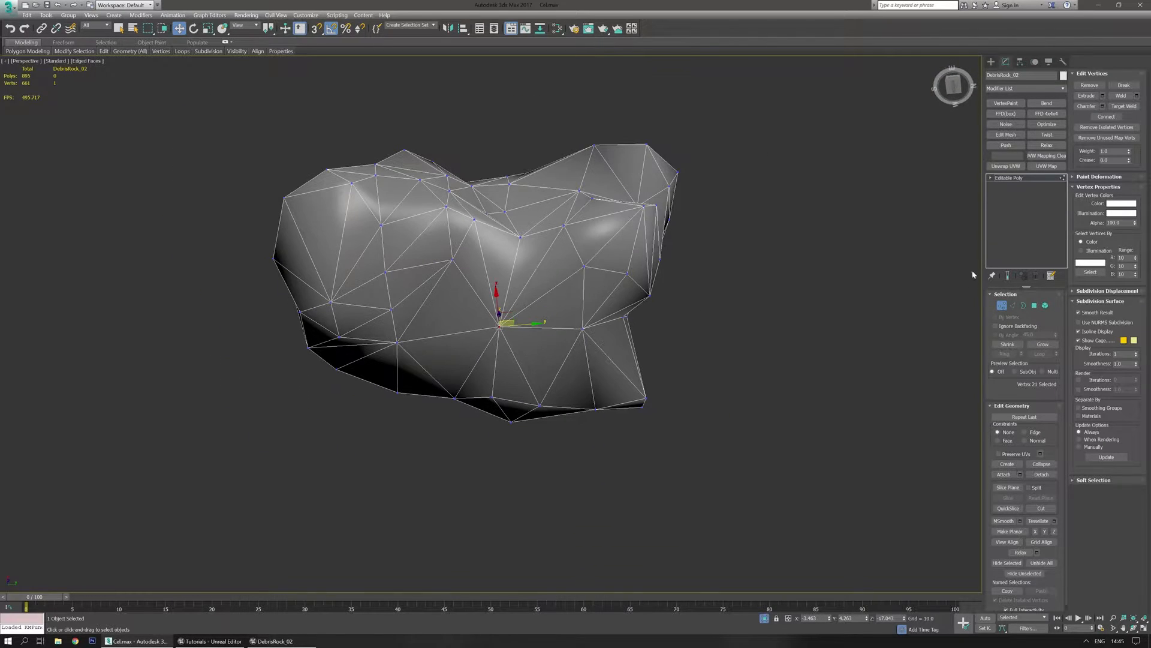
{"action": "left_click", "coordinate": [1022, 179]}
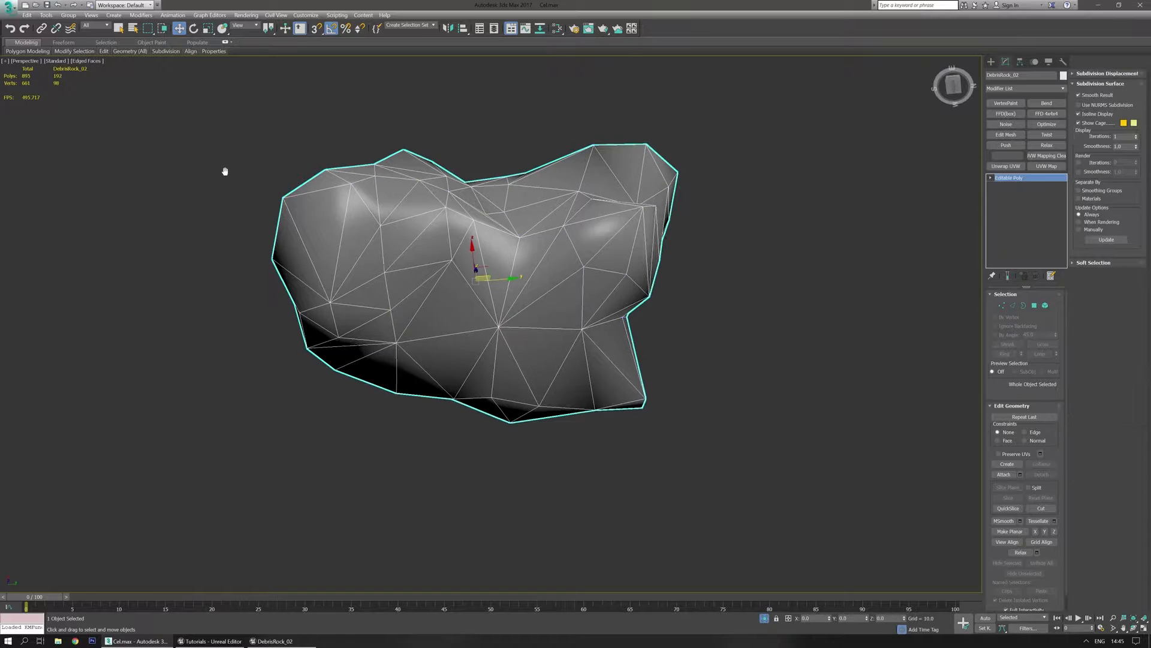
Step: Try converting the whole rock's triangles to quads with Quadrify All
{"action": "mouse_move", "coordinate": [104, 54]}
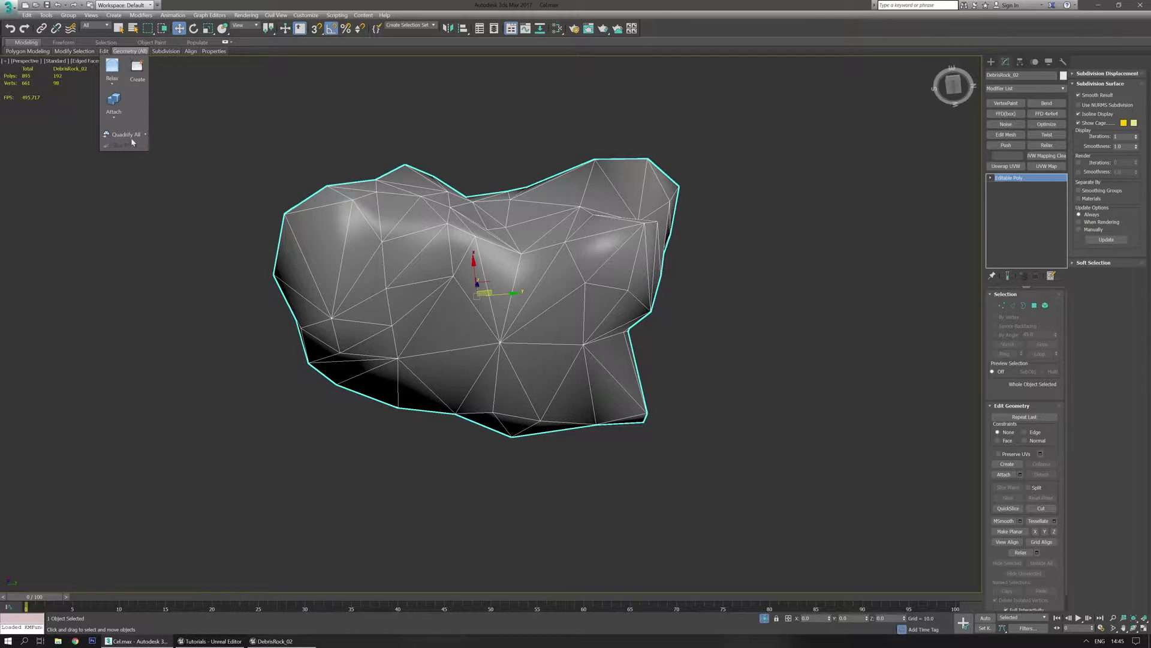
{"action": "middle_click_drag", "start_coordinate": [442, 260], "coordinate": [454, 307], "text": "alt"}
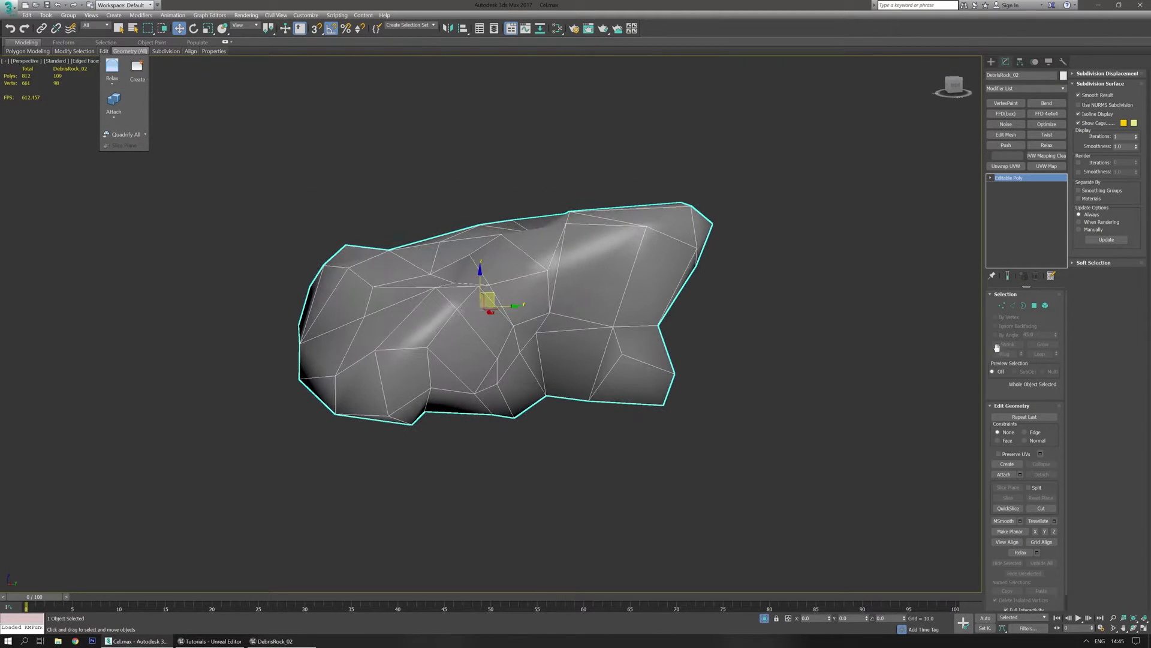
Step: Select all polygons of the quadrified rock, clear their smoothing groups and auto smooth them at 45.0
{"action": "left_click", "coordinate": [1034, 306]}
{"action": "middle_click_drag", "start_coordinate": [777, 358], "coordinate": [751, 371], "text": "alt"}
{"action": "middle_click_drag", "start_coordinate": [653, 373], "coordinate": [676, 355]}
{"action": "middle_click_drag", "start_coordinate": [523, 326], "coordinate": [565, 331], "text": "alt"}
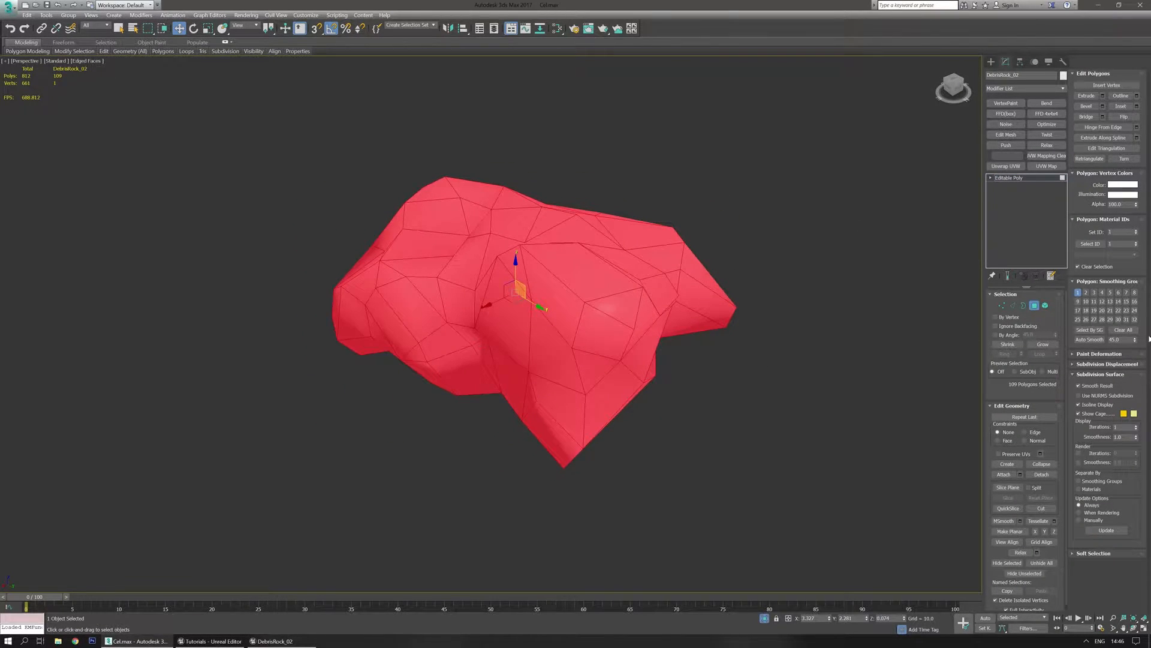
{"action": "left_click", "coordinate": [1124, 330]}
{"action": "left_click", "coordinate": [1090, 340]}
{"action": "middle_click_drag", "start_coordinate": [816, 361], "coordinate": [690, 384], "text": "alt"}
Step: Move the protruding vertex at the rock's lower tip slightly inward and adjust its height
{"action": "left_click", "coordinate": [1000, 306]}
{"action": "middle_click_drag", "start_coordinate": [706, 394], "coordinate": [722, 401], "text": "alt"}
{"action": "middle_click_drag", "start_coordinate": [646, 410], "coordinate": [390, 355], "text": "alt"}
{"action": "scroll", "coordinate": [430, 310], "scroll_direction": "up", "scroll_amount": 2}
{"action": "left_click", "coordinate": [428, 297]}
{"action": "middle_click_drag", "start_coordinate": [384, 316], "coordinate": [396, 349], "text": "alt"}
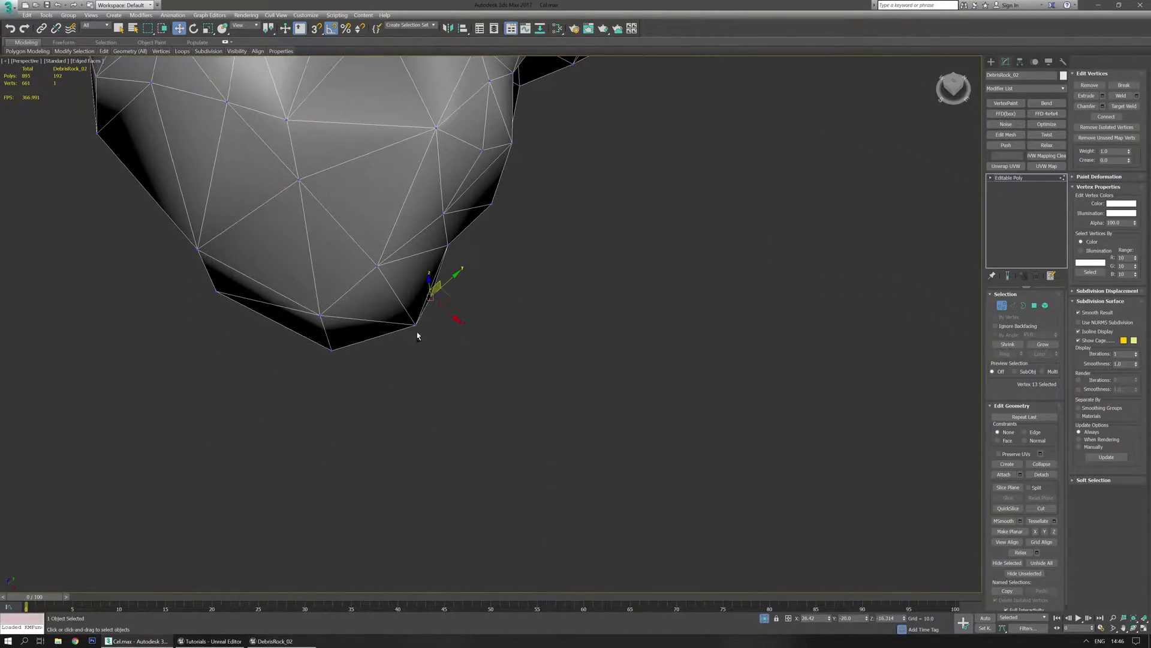
{"action": "left_click_drag", "start_coordinate": [443, 311], "coordinate": [435, 304]}
{"action": "middle_click_drag", "start_coordinate": [548, 369], "coordinate": [473, 324], "text": "alt"}
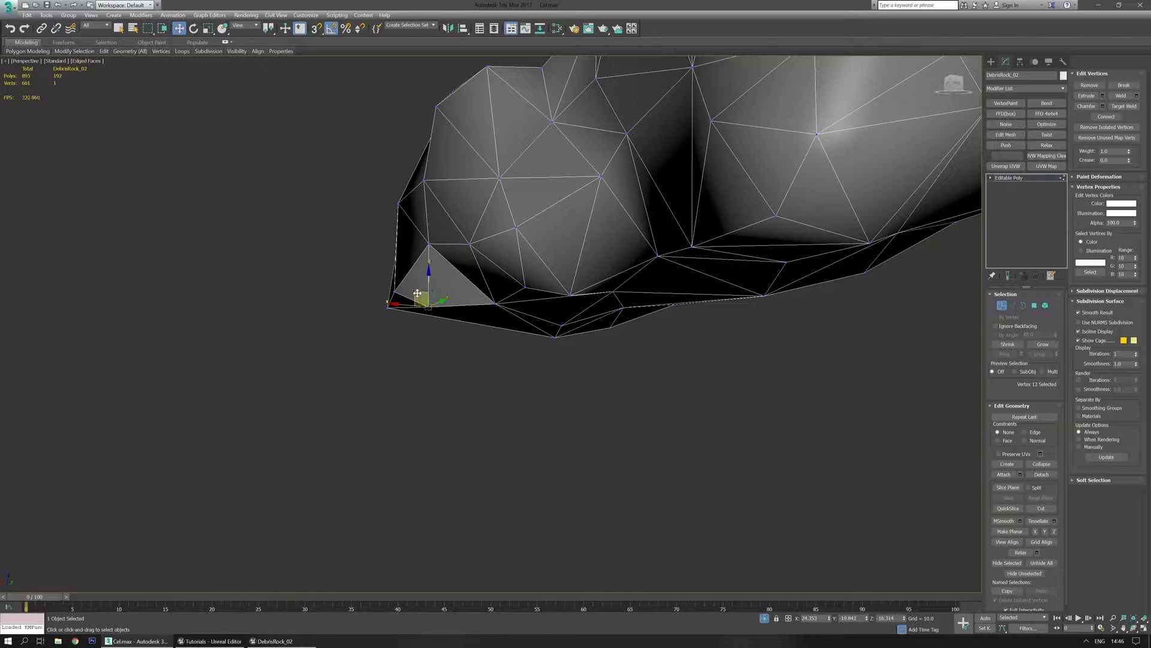
{"action": "left_click_drag", "start_coordinate": [427, 278], "coordinate": [429, 277]}
Step: Reposition the vertices at the rock's bottom corner to even out its silhouette
{"action": "scroll", "coordinate": [528, 309], "scroll_direction": "down", "scroll_amount": 2}
{"action": "middle_click_drag", "start_coordinate": [538, 311], "coordinate": [443, 353], "text": "alt"}
{"action": "scroll", "coordinate": [591, 306], "scroll_direction": "down", "scroll_amount": 2}
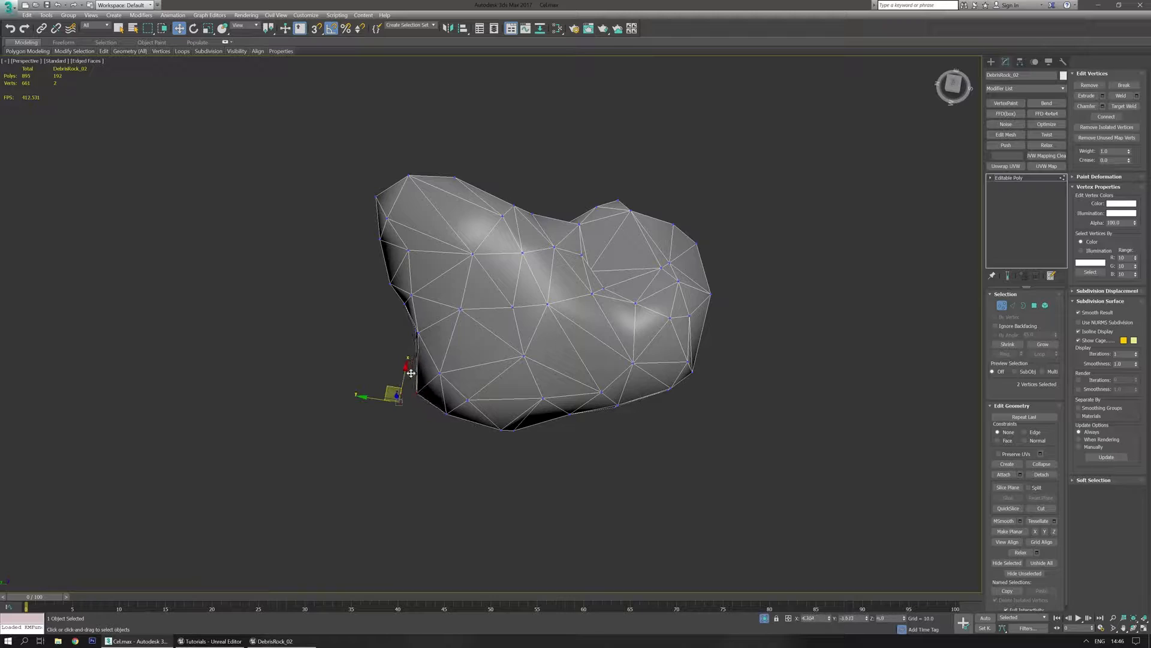
{"action": "middle_click_drag", "start_coordinate": [367, 448], "coordinate": [492, 405], "text": "alt"}
{"action": "middle_click_drag", "start_coordinate": [486, 504], "coordinate": [510, 490], "text": "alt"}
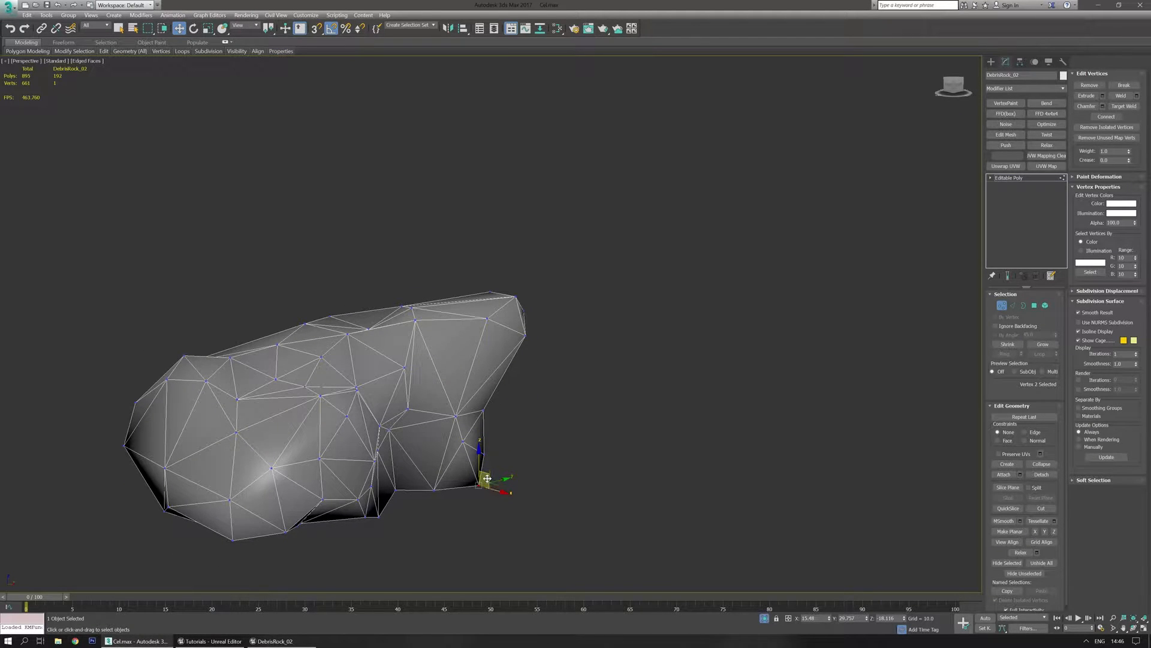
{"action": "middle_click_drag", "start_coordinate": [494, 479], "coordinate": [501, 452], "text": "alt"}
{"action": "scroll", "coordinate": [603, 389], "scroll_direction": "up", "scroll_amount": 5}
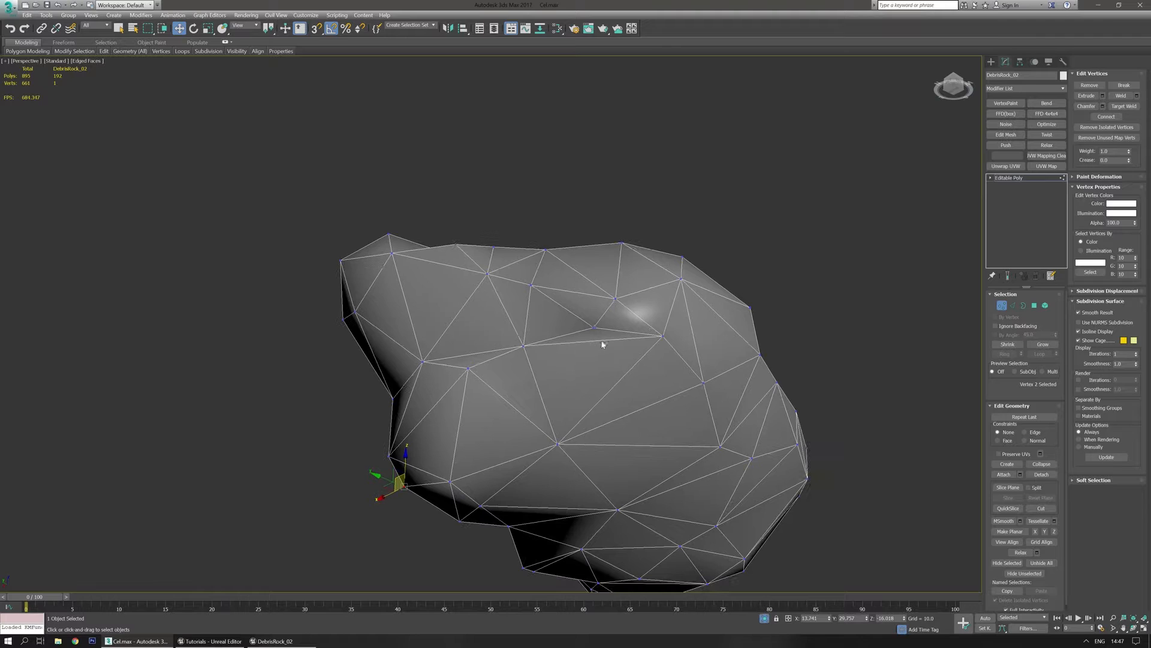
Step: Replace the edge bordering the thin triangle mid-face with one connecting the vertex above to the vertex below
{"action": "key", "text": "2"}
{"action": "left_click", "coordinate": [602, 341]}
{"action": "key", "text": "BackSpace"}
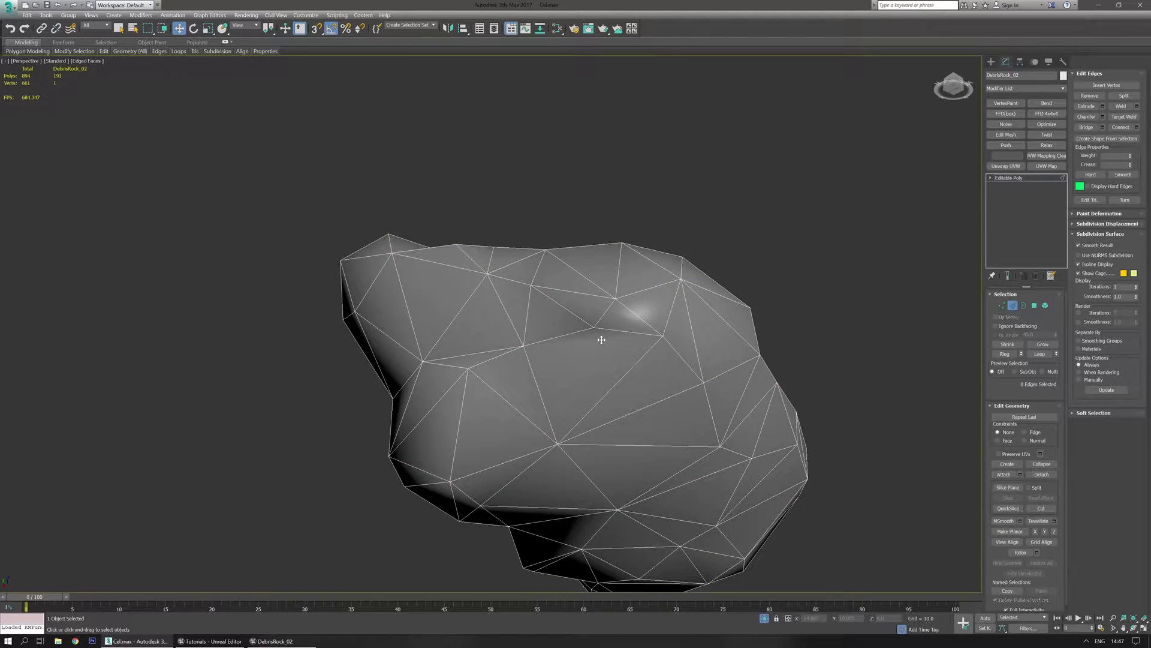
{"action": "key", "text": "1"}
{"action": "left_click", "coordinate": [593, 328]}
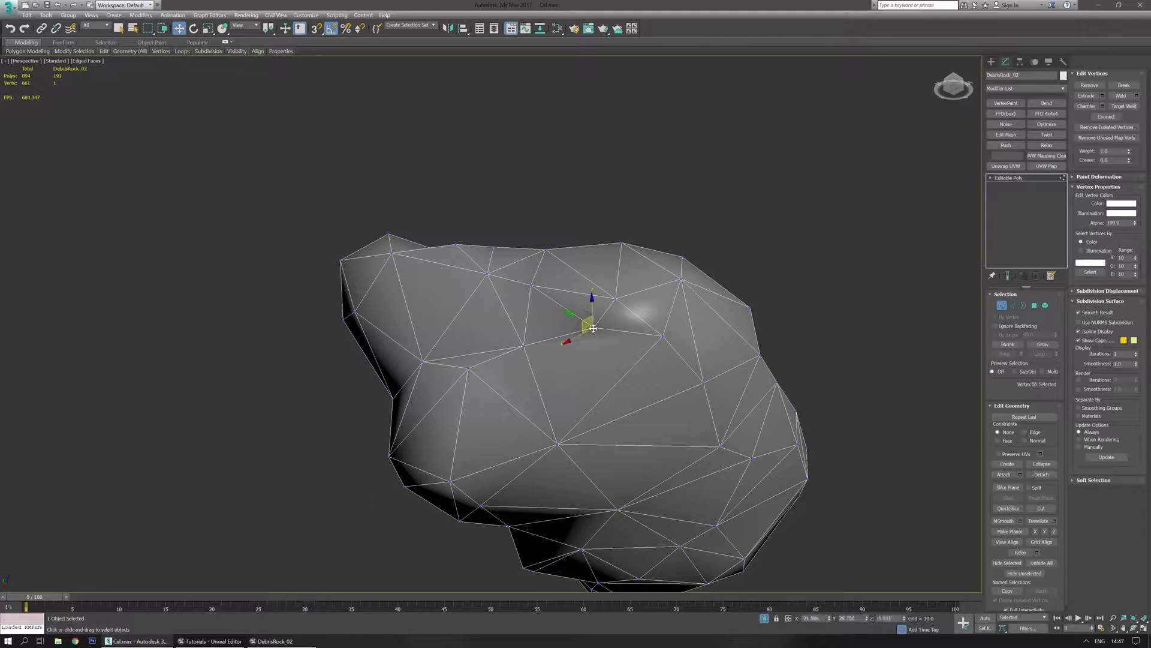
{"action": "left_click", "coordinate": [557, 444], "text": "ctrl"}
{"action": "middle_click_drag", "start_coordinate": [628, 409], "coordinate": [640, 435], "text": "alt"}
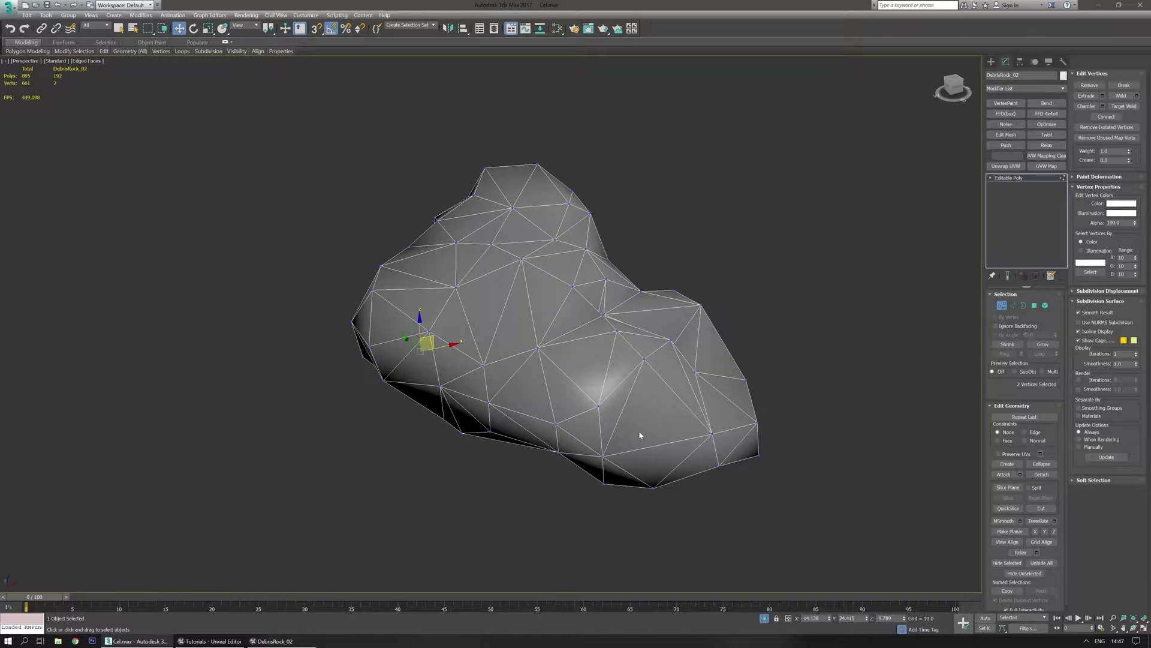
Step: Select all of the rock's polygons, clear their smoothing groups and auto smooth them at 45.0
{"action": "left_click", "coordinate": [1034, 306]}
{"action": "key", "text": "ctrl+a"}
{"action": "left_click", "coordinate": [1123, 330]}
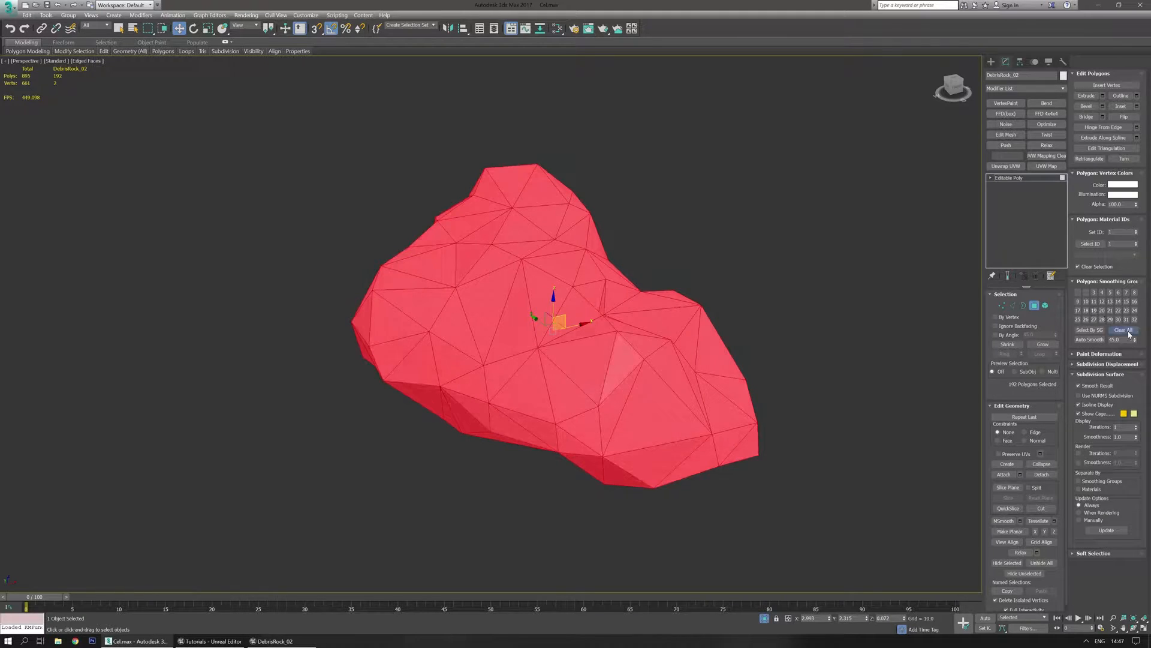
{"action": "left_click", "coordinate": [1088, 340]}
{"action": "left_click", "coordinate": [815, 389]}
{"action": "middle_click_drag", "start_coordinate": [815, 388], "coordinate": [768, 377], "text": "alt"}
{"action": "middle_click_drag", "start_coordinate": [534, 400], "coordinate": [592, 406], "text": "alt"}
{"action": "scroll", "coordinate": [590, 409], "scroll_direction": "up", "scroll_amount": 4}
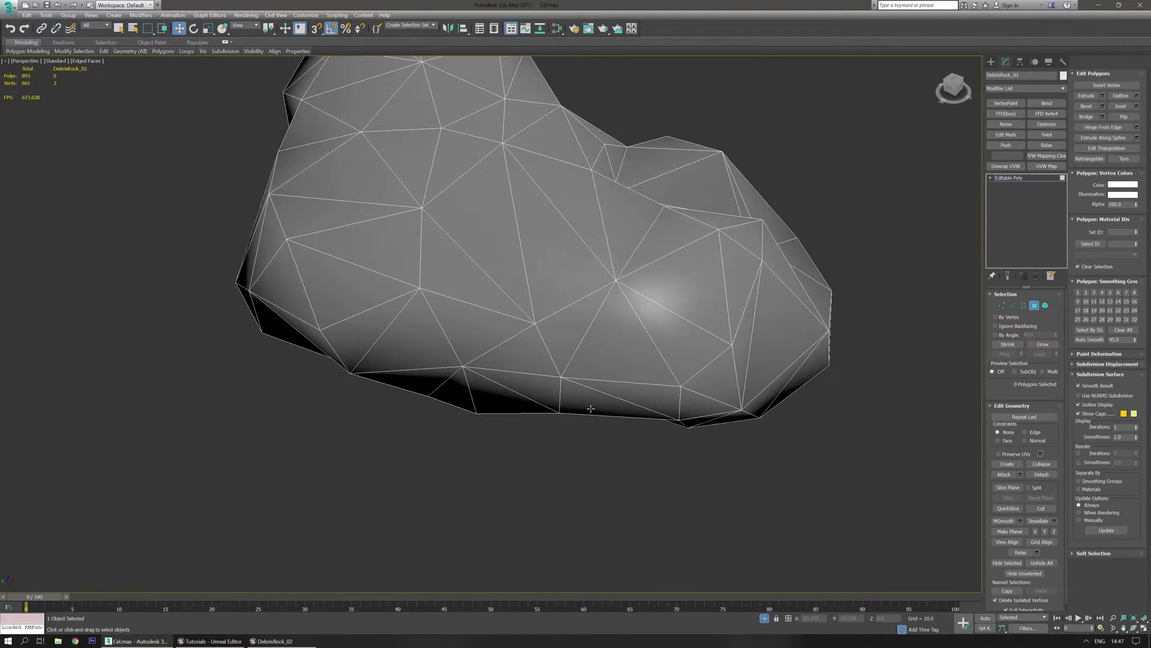
{"action": "scroll", "coordinate": [591, 409], "scroll_direction": "down", "scroll_amount": 4}
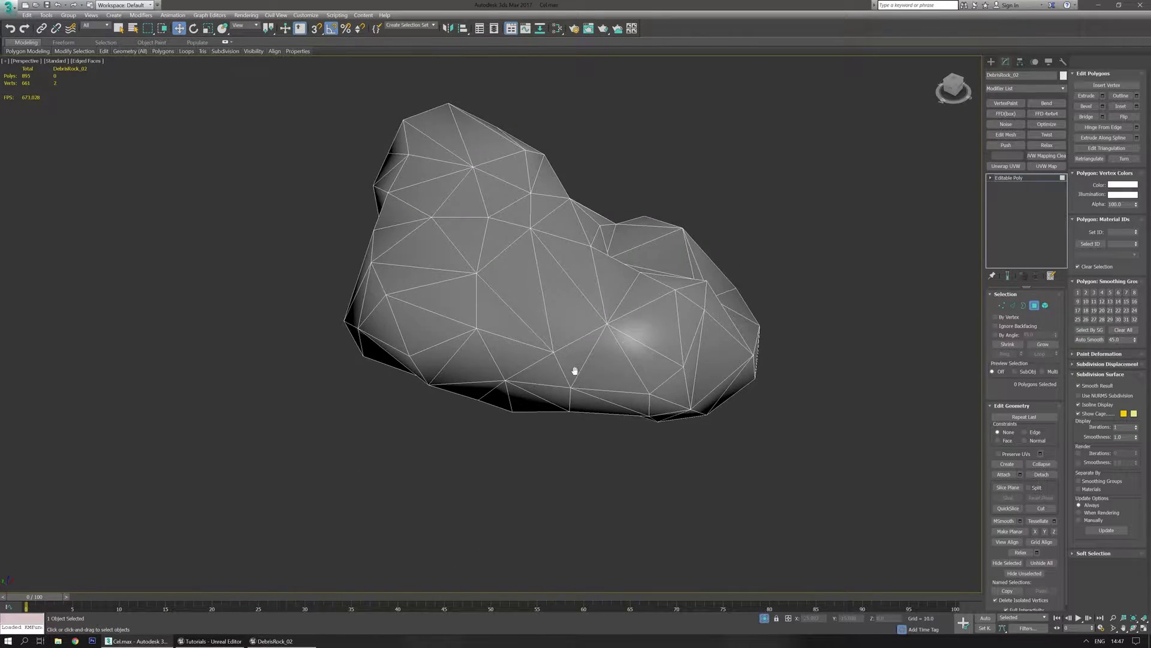
Step: Leave polygon editing, add an Unwrap UVW modifier and open the UV editor with PolyUnwrapper moved clear of the layout
{"action": "left_click", "coordinate": [1008, 179]}
{"action": "left_click", "coordinate": [1006, 166]}
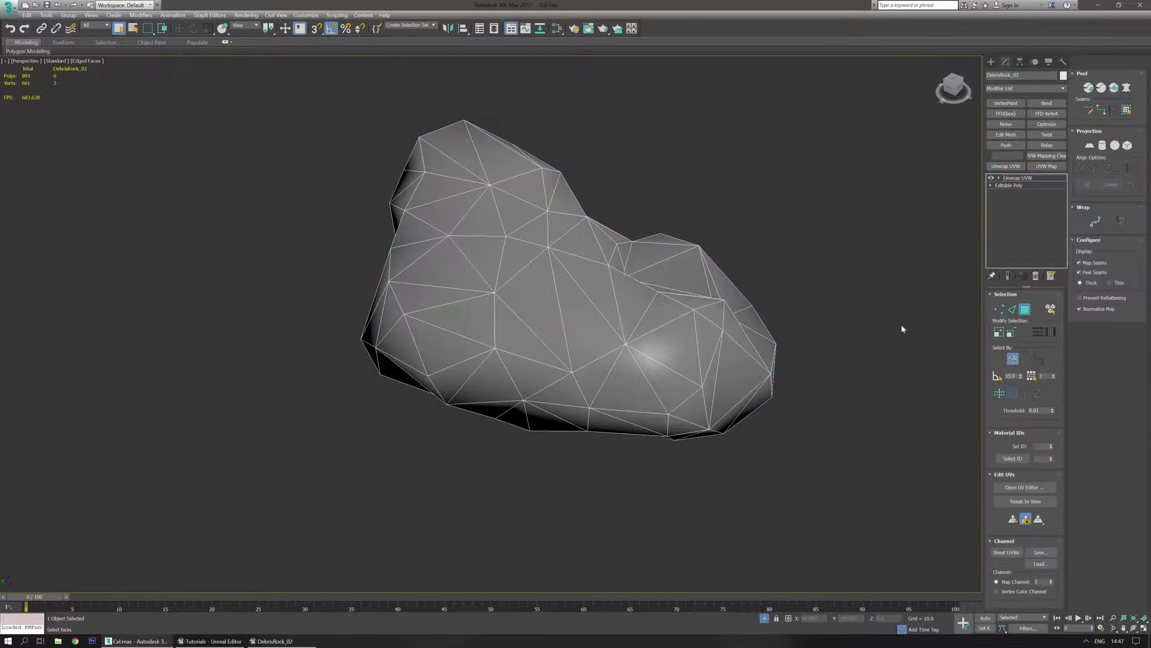
{"action": "left_click", "coordinate": [1022, 487]}
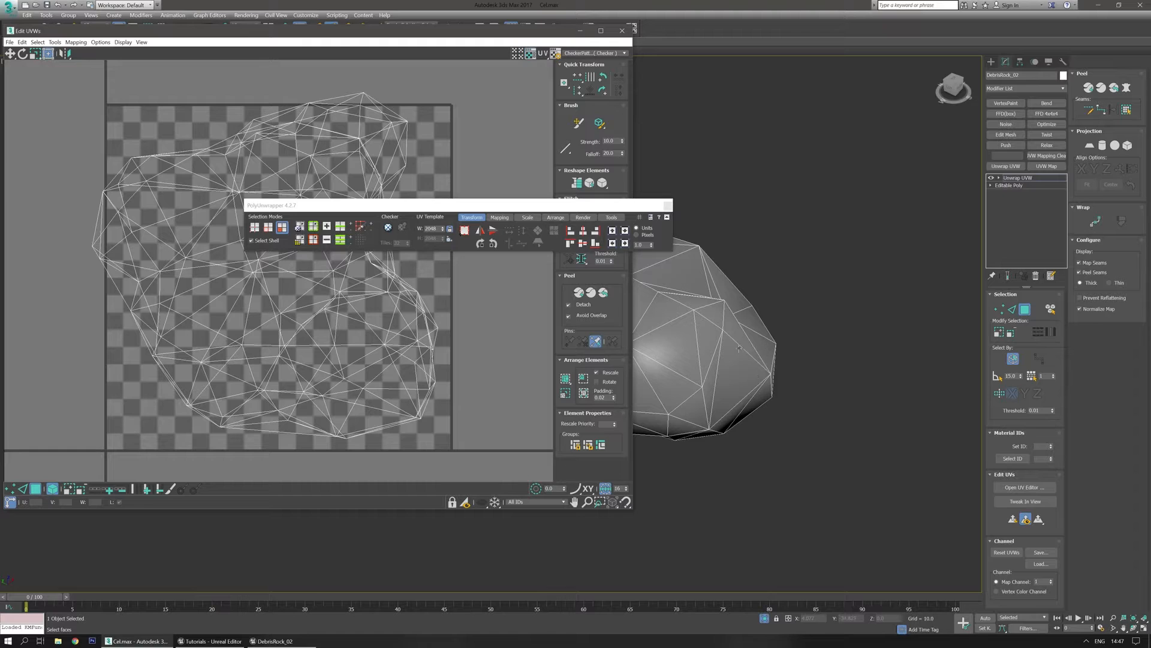
{"action": "middle_click_drag", "start_coordinate": [741, 348], "coordinate": [936, 382]}
{"action": "scroll", "coordinate": [774, 366], "scroll_direction": "down", "scroll_amount": 2}
{"action": "middle_click_drag", "start_coordinate": [771, 367], "coordinate": [825, 441]}
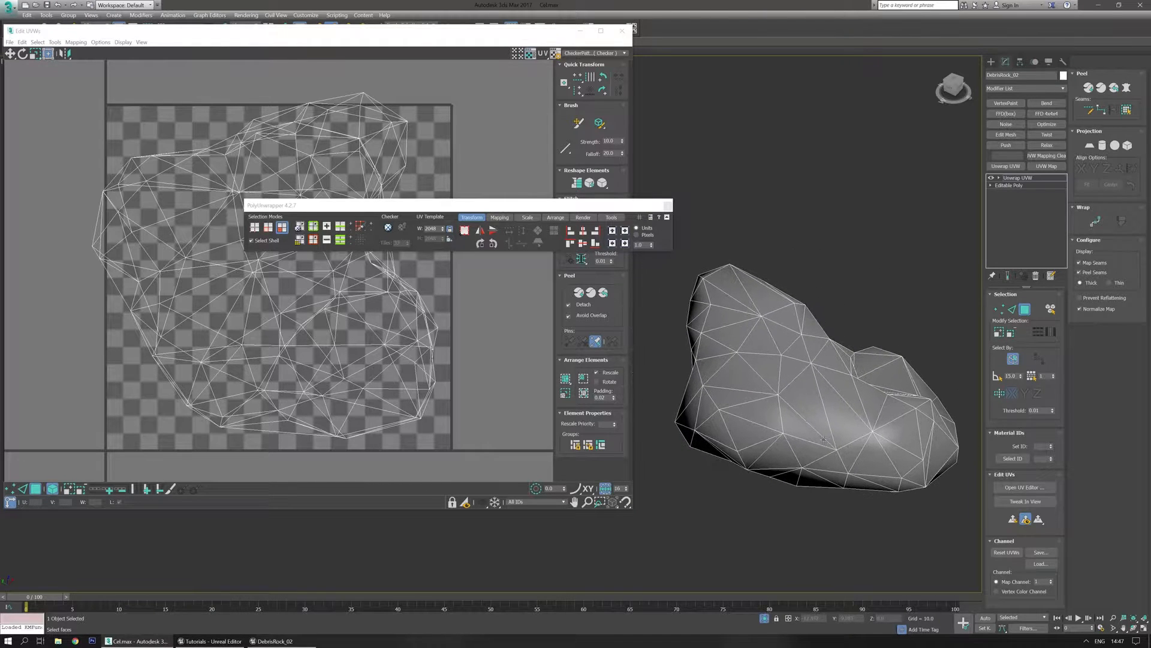
{"action": "left_click_drag", "start_coordinate": [497, 210], "coordinate": [316, 532]}
Step: Mark a closed point-to-point peel seam around the rock's lower edge
{"action": "middle_click_drag", "start_coordinate": [756, 371], "coordinate": [713, 364], "text": "alt"}
{"action": "scroll", "coordinate": [712, 364], "scroll_direction": "up", "scroll_amount": 2}
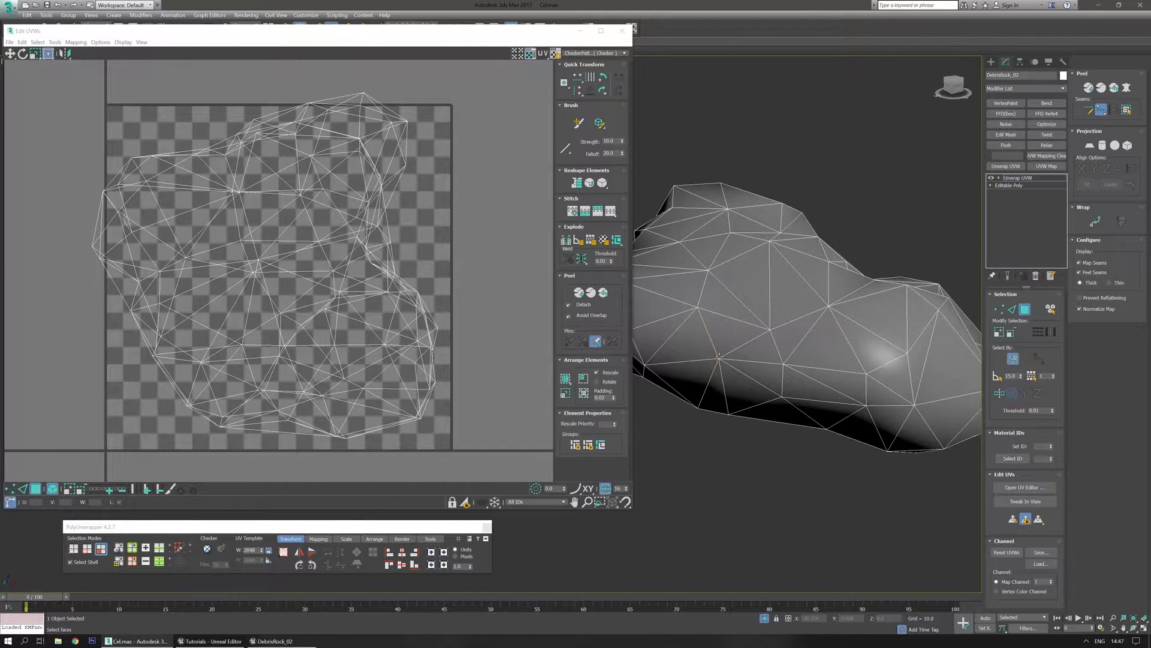
{"action": "mouse_move", "coordinate": [811, 396]}
{"action": "middle_mouse_down", "text": "alt"}
{"action": "mouse_move", "coordinate": [775, 388]}
{"action": "mouse_move", "coordinate": [876, 415]}
{"action": "mouse_move", "coordinate": [828, 422]}
{"action": "mouse_move", "coordinate": [835, 367]}
{"action": "mouse_move", "coordinate": [848, 373]}
{"action": "mouse_move", "coordinate": [855, 396]}
{"action": "mouse_move", "coordinate": [810, 393]}
{"action": "mouse_move", "coordinate": [815, 384]}
{"action": "middle_mouse_up", "text": "alt"}
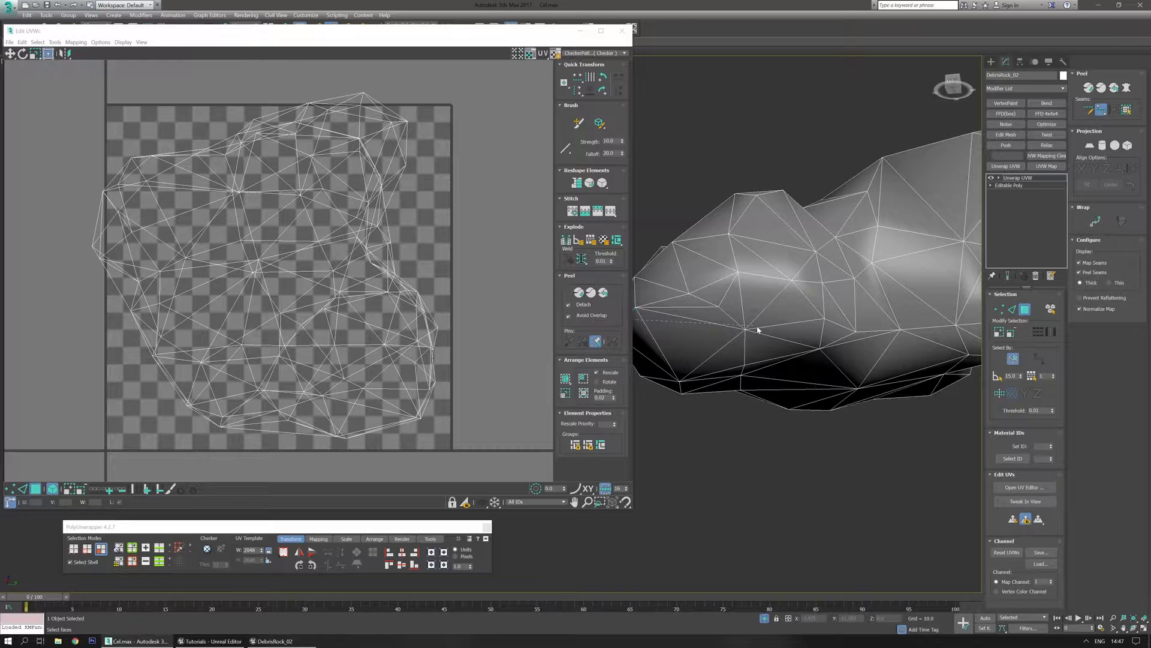
{"action": "middle_click_drag", "start_coordinate": [846, 338], "coordinate": [812, 356], "text": "alt"}
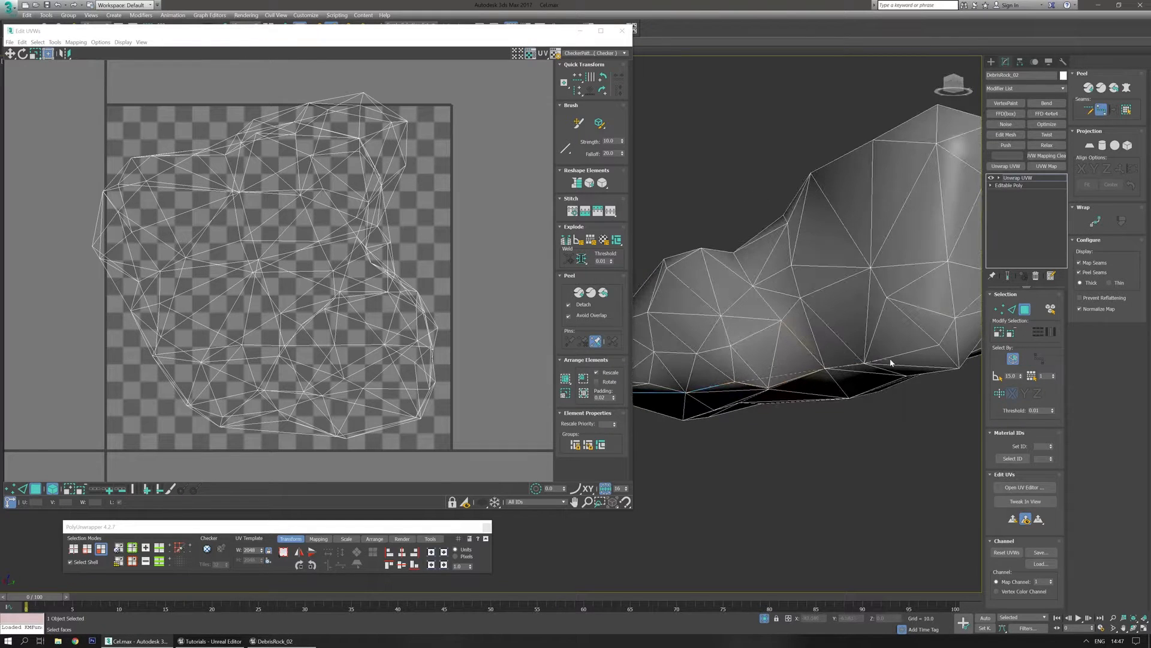
{"action": "middle_click_drag", "start_coordinate": [908, 354], "coordinate": [784, 392], "text": "alt"}
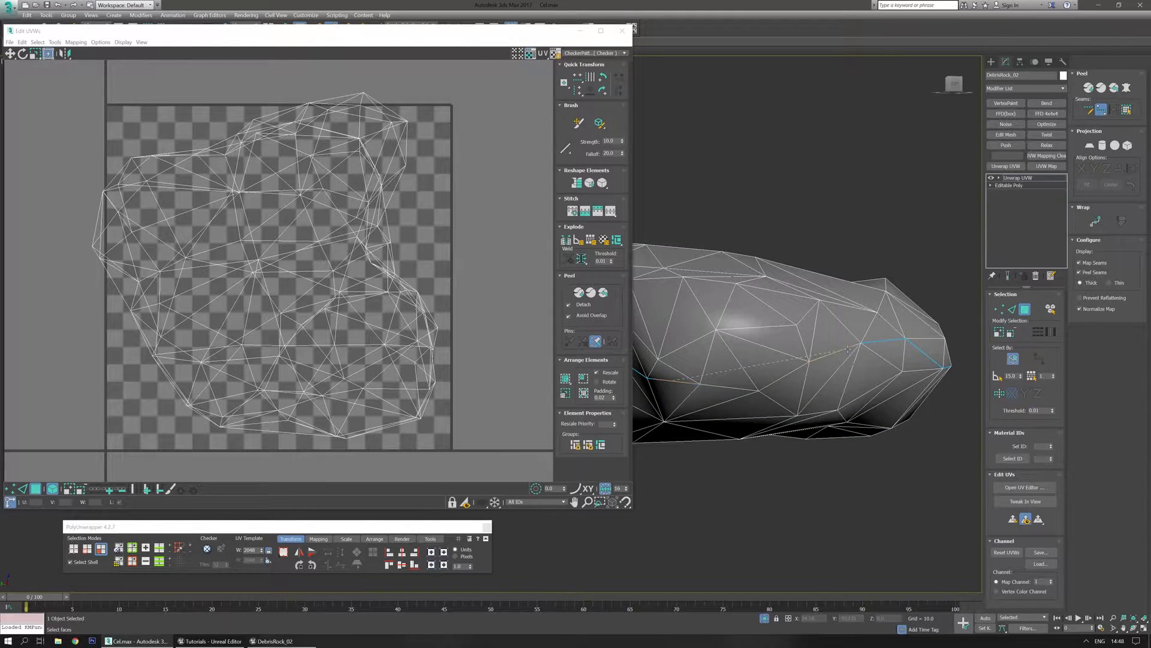
{"action": "middle_click_drag", "start_coordinate": [810, 440], "coordinate": [888, 358], "text": "alt"}
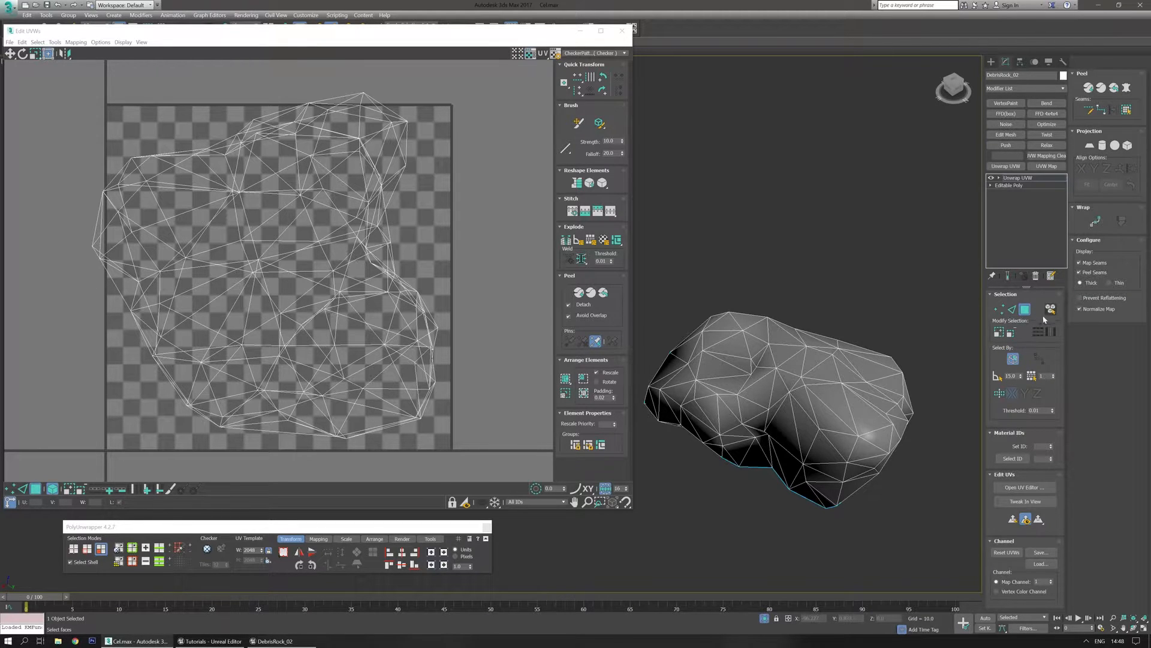
Step: Select the upper faces up to the seam, apply a planar projection and move their UV shell outside the texture tile
{"action": "left_click", "coordinate": [789, 381]}
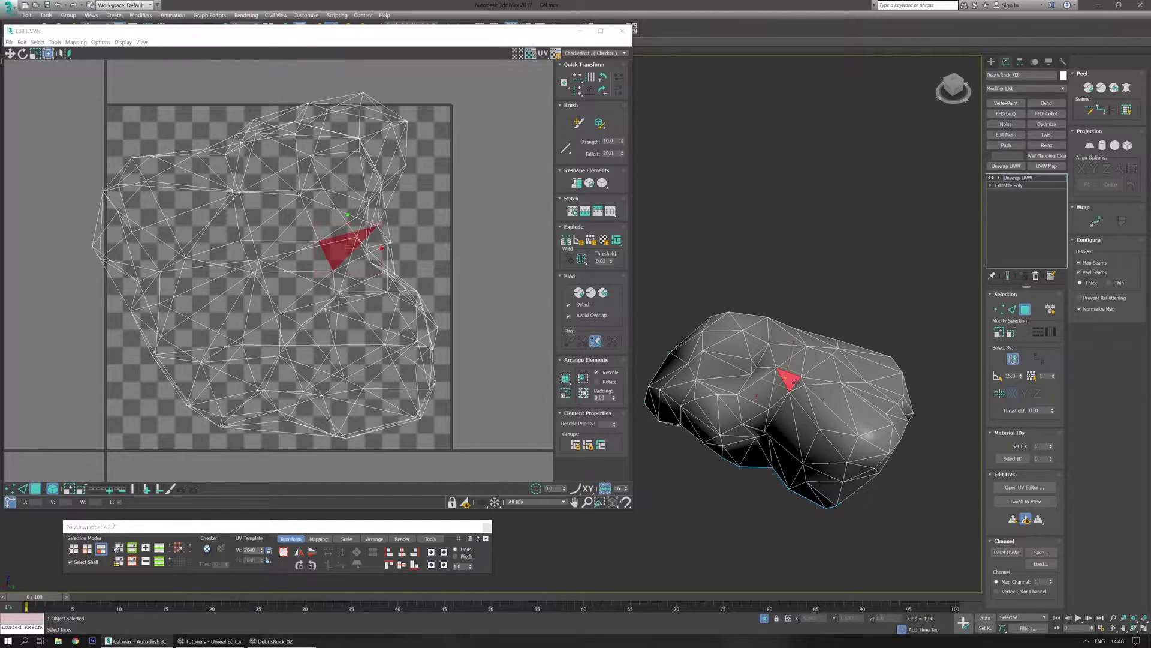
{"action": "left_click", "coordinate": [1127, 110]}
{"action": "middle_click_drag", "start_coordinate": [809, 258], "coordinate": [760, 308], "text": "alt"}
{"action": "middle_click_drag", "start_coordinate": [310, 264], "coordinate": [354, 259]}
{"action": "scroll", "coordinate": [354, 259], "scroll_direction": "down", "scroll_amount": 3}
{"action": "key", "text": "Return"}
{"action": "left_click_drag", "start_coordinate": [363, 248], "coordinate": [236, 66]}
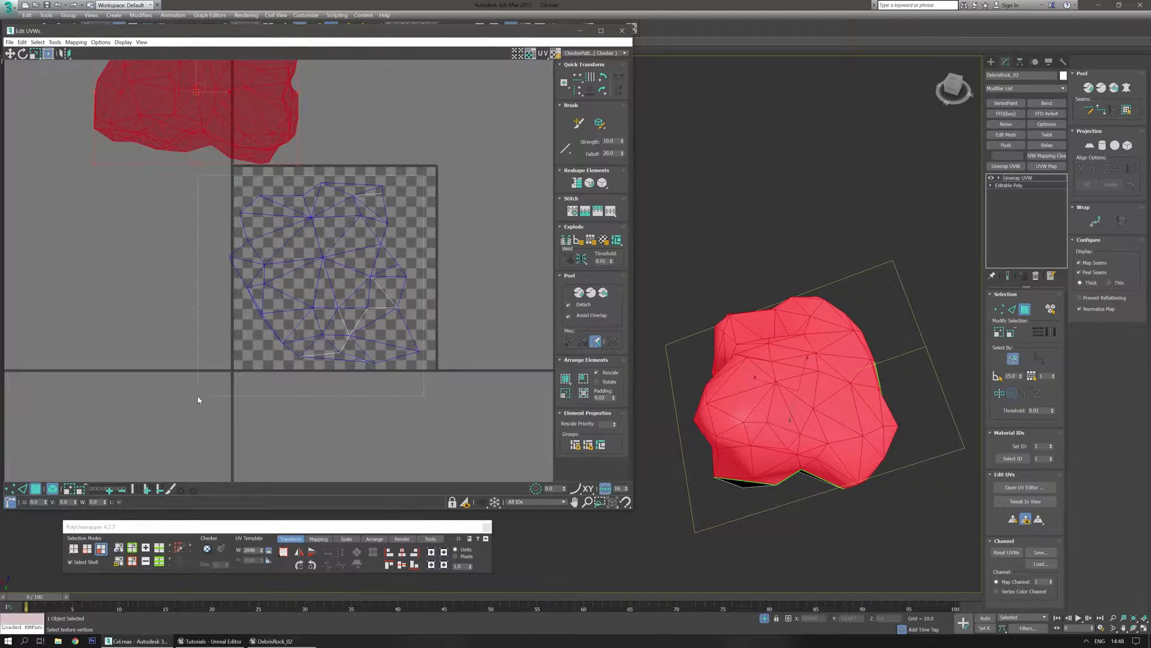
Step: Select the remaining underside shell in the texture tile and apply a planar projection to it
{"action": "left_click_drag", "start_coordinate": [198, 396], "coordinate": [198, 398]}
{"action": "middle_click_drag", "start_coordinate": [272, 322], "coordinate": [300, 337]}
{"action": "key", "text": "Return"}
{"action": "middle_click_drag", "start_coordinate": [318, 389], "coordinate": [333, 356]}
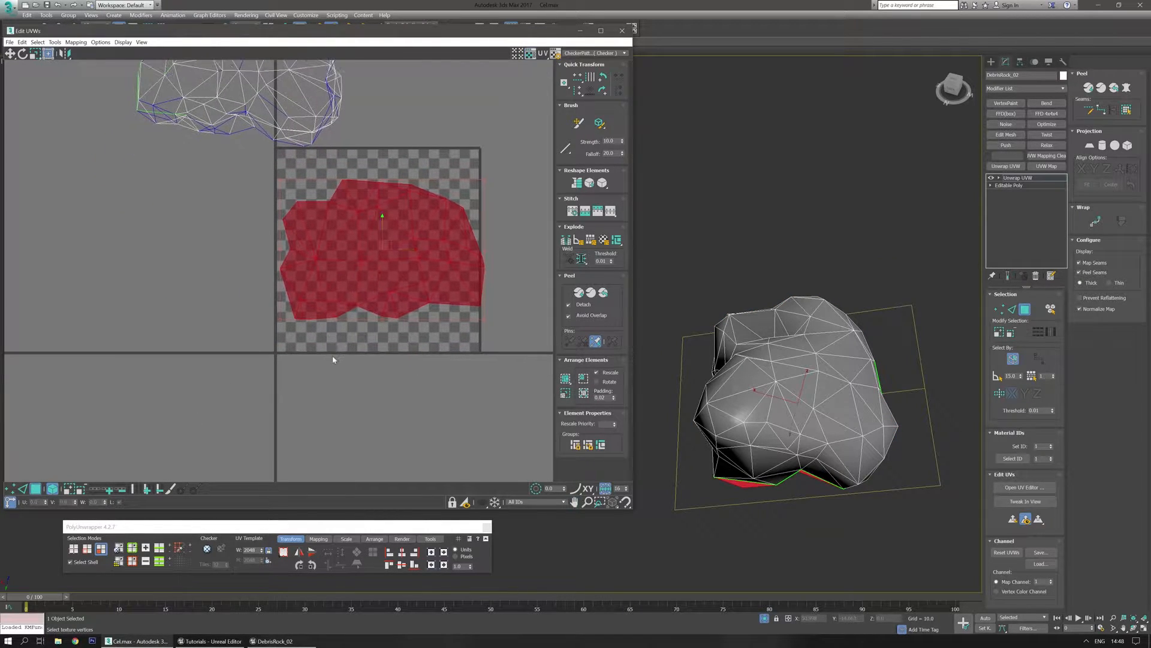
Step: Unwrap the underside shell with PolyUnwrapper's mapping tools and place it above and beside the texture tile
{"action": "left_click", "coordinate": [320, 539]}
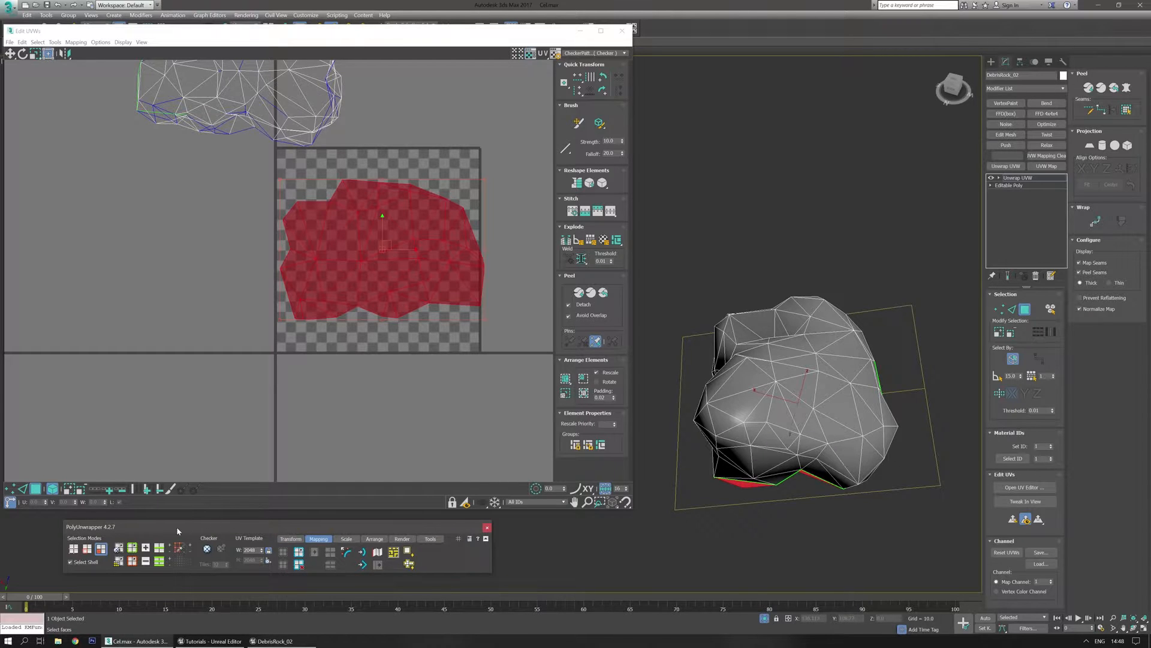
{"action": "left_click", "coordinate": [348, 555]}
{"action": "middle_click_drag", "start_coordinate": [276, 272], "coordinate": [345, 317]}
{"action": "left_click_drag", "start_coordinate": [350, 312], "coordinate": [468, 183]}
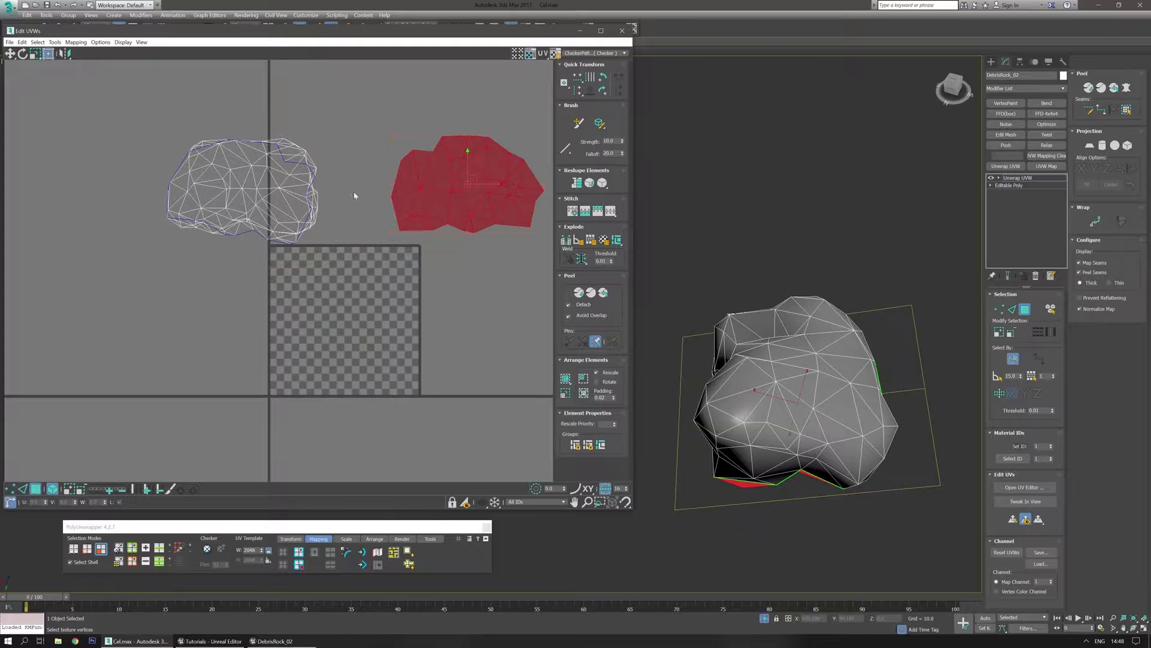
Step: Unwrap the larger upper shell with PolyUnwrapper and check its layout inside the texture tile
{"action": "left_click", "coordinate": [322, 554]}
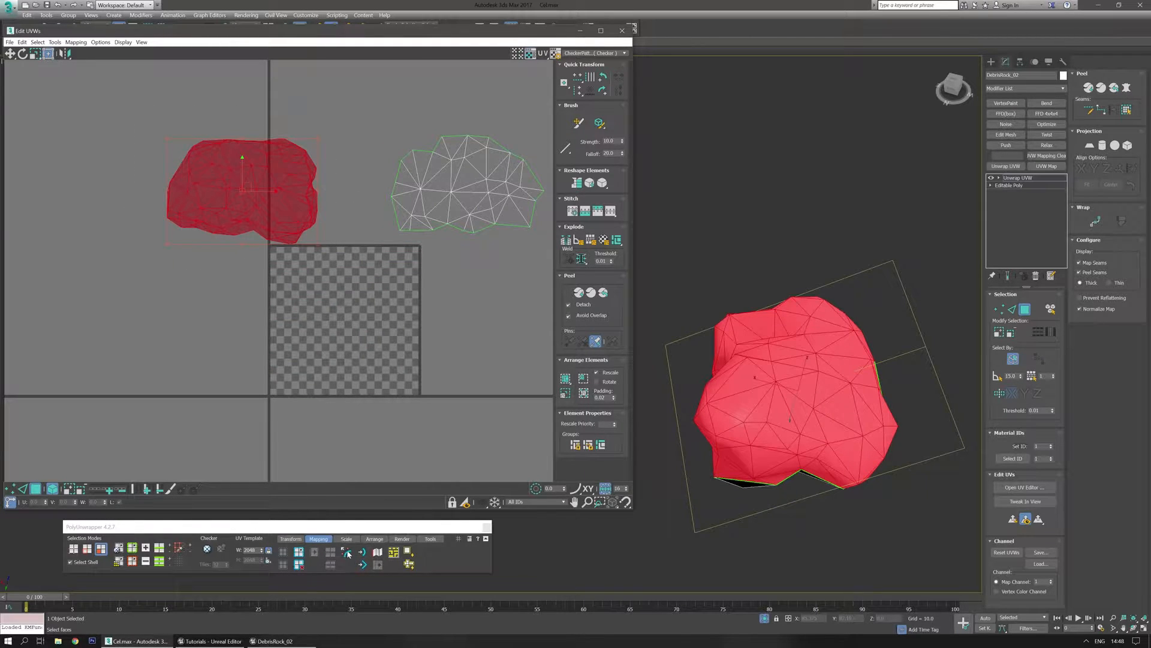
{"action": "left_click", "coordinate": [348, 555]}
{"action": "left_click", "coordinate": [336, 430]}
{"action": "scroll", "coordinate": [303, 279], "scroll_direction": "up", "scroll_amount": 2}
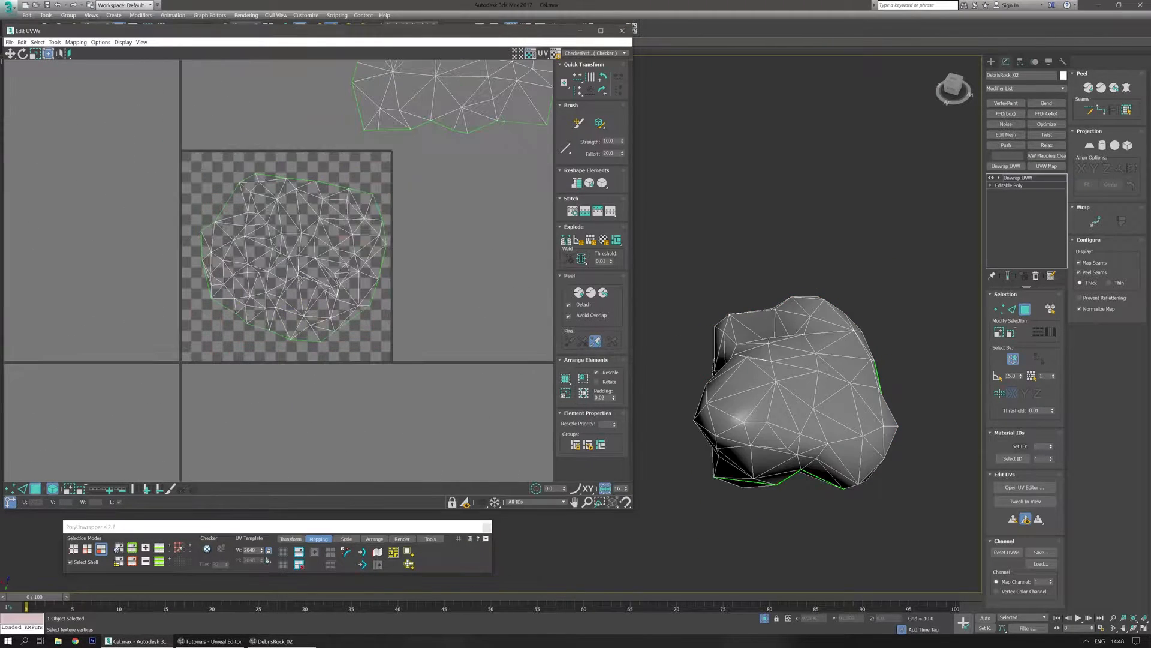
{"action": "scroll", "coordinate": [334, 241], "scroll_direction": "up", "scroll_amount": 3}
{"action": "scroll", "coordinate": [258, 435], "scroll_direction": "down", "scroll_amount": 2}
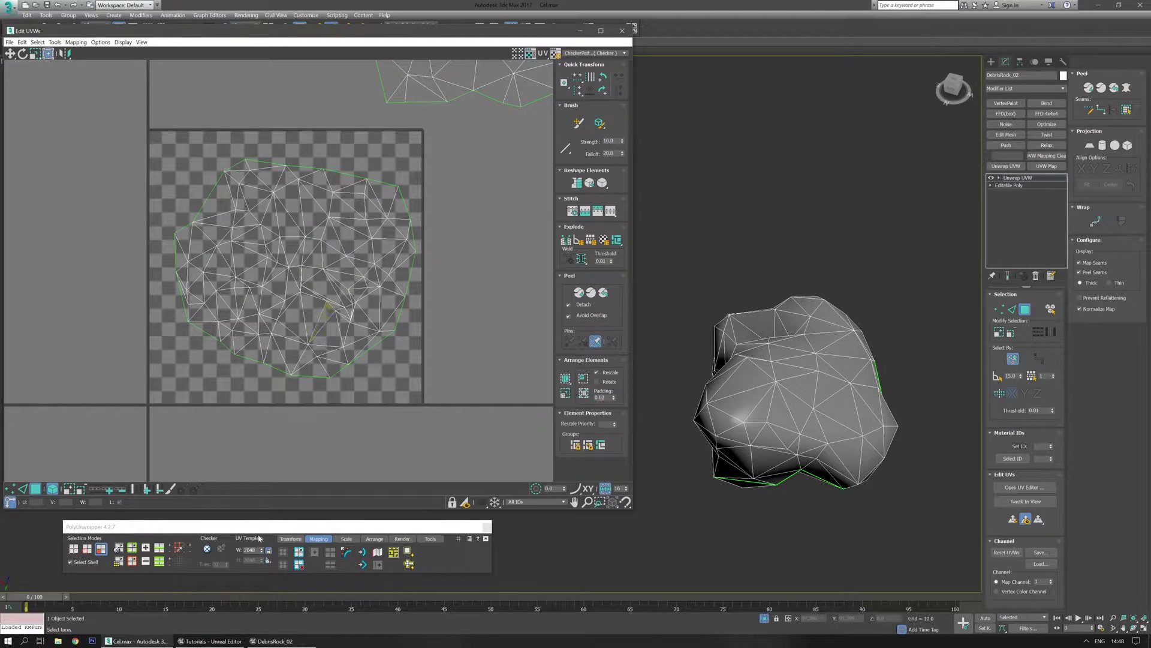
Step: Cycle through the PolyUnwrapper checker textures and display the gray checker with 32 tiles on the rock
{"action": "left_click", "coordinate": [214, 556]}
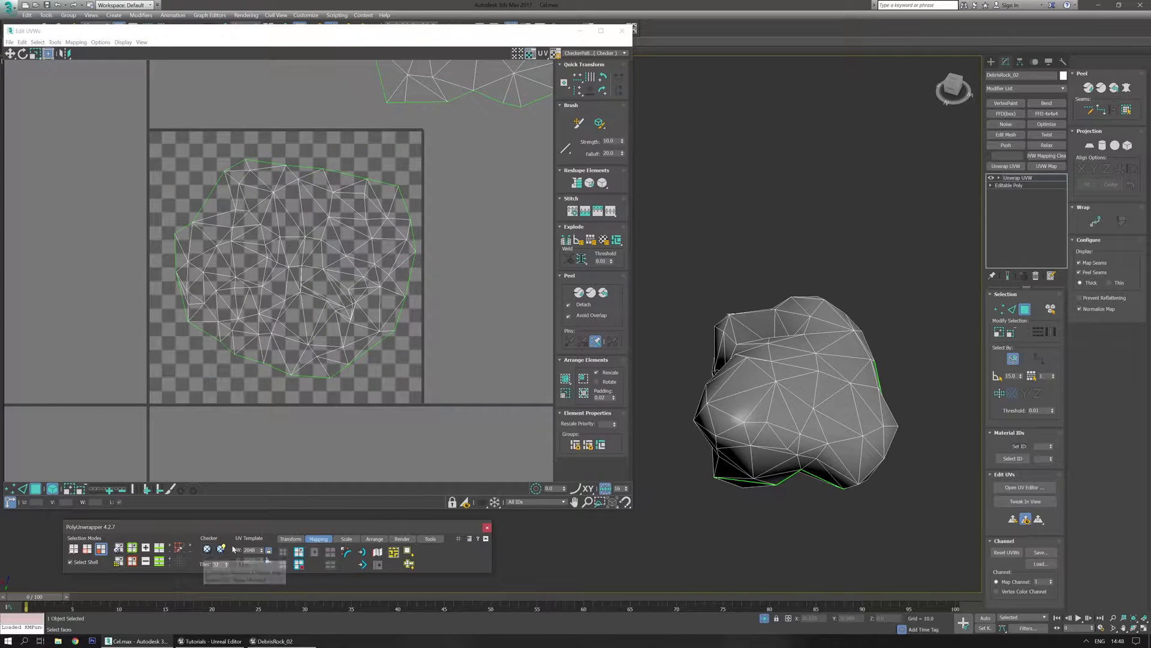
{"action": "left_click", "coordinate": [208, 549]}
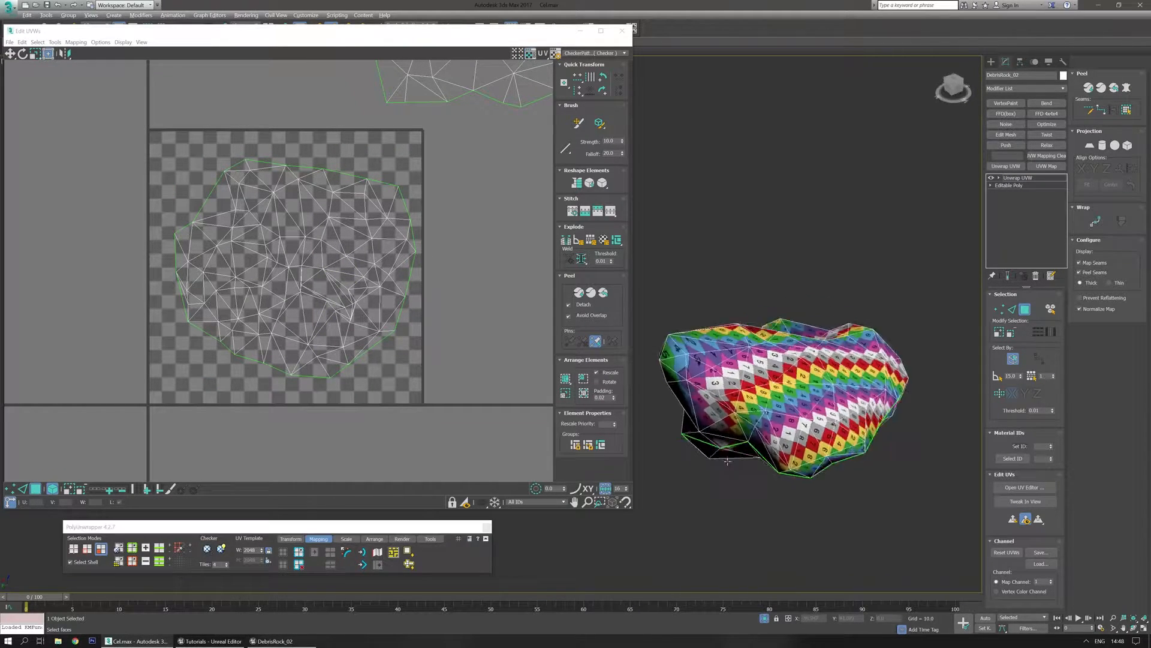
{"action": "left_click", "coordinate": [208, 550]}
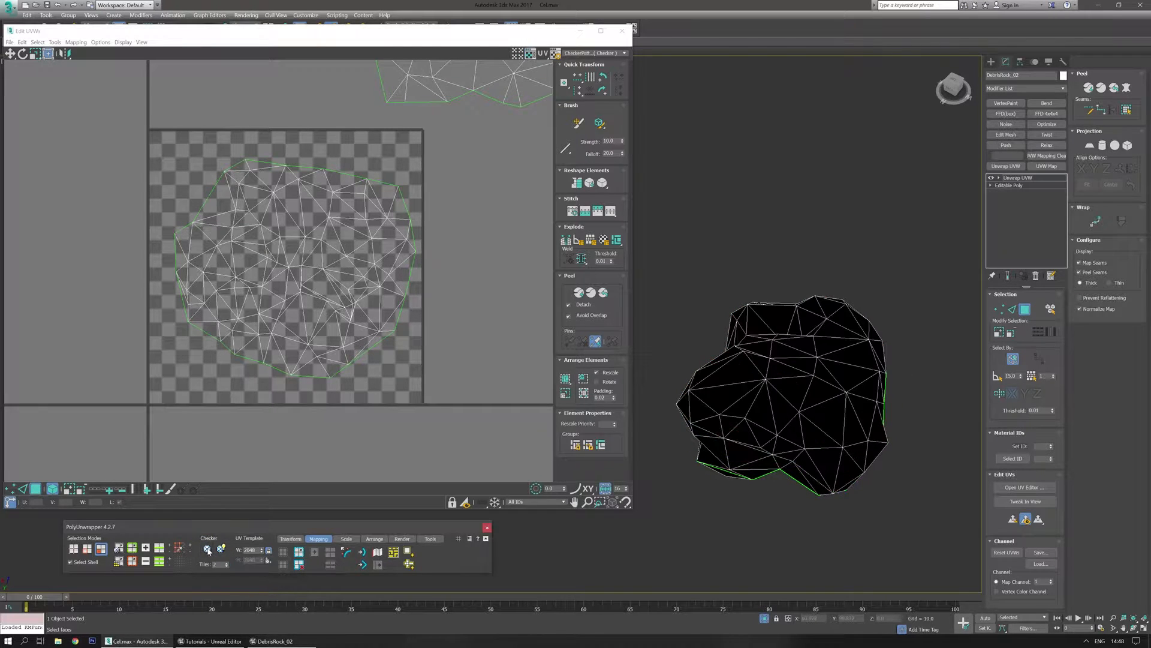
{"action": "middle_click_drag", "start_coordinate": [737, 493], "coordinate": [802, 489], "text": "alt"}
{"action": "left_click", "coordinate": [209, 549]}
Step: Inspect the checker distortion around the rock and mark a point-to-point seam from the stretched area down to the existing shell border
{"action": "middle_click_drag", "start_coordinate": [752, 461], "coordinate": [808, 408], "text": "alt"}
{"action": "middle_click_drag", "start_coordinate": [717, 378], "coordinate": [776, 396], "text": "alt"}
{"action": "scroll", "coordinate": [891, 480], "scroll_direction": "up", "scroll_amount": 3}
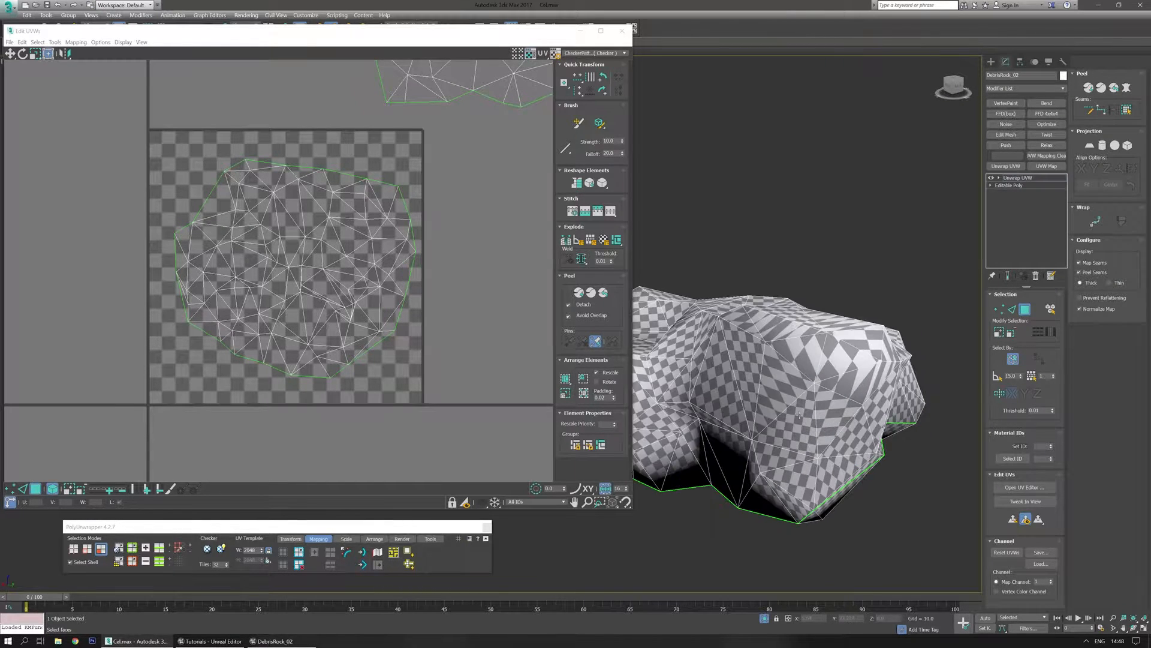
{"action": "middle_click_drag", "start_coordinate": [950, 270], "coordinate": [750, 334], "text": "alt"}
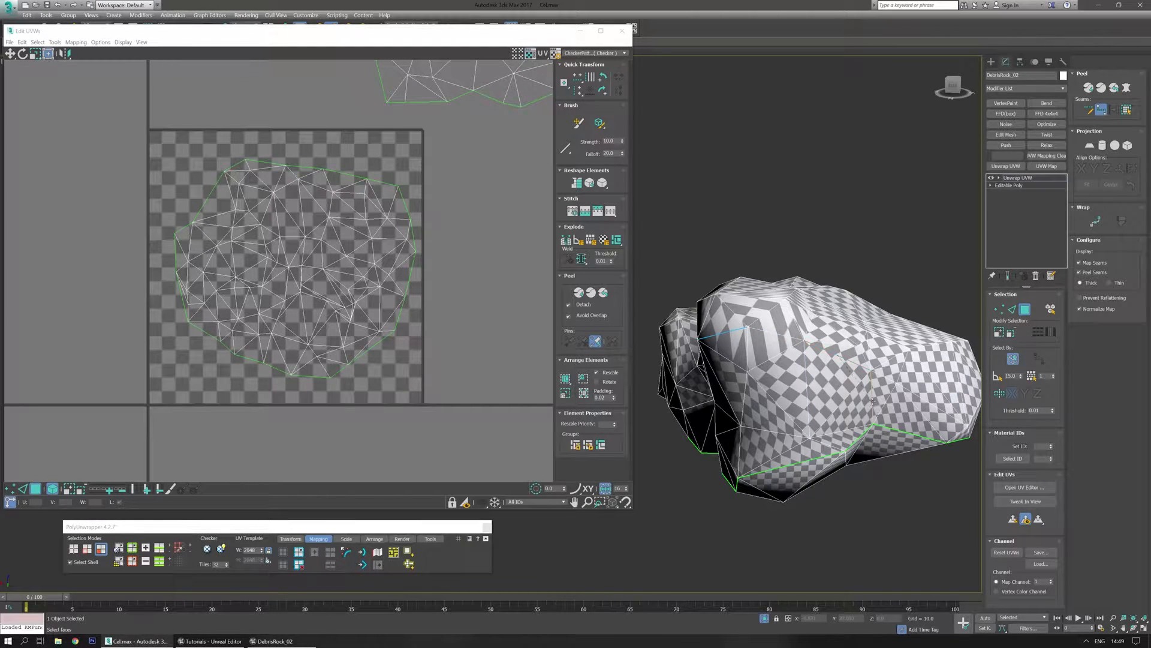
{"action": "middle_click_drag", "start_coordinate": [778, 385], "coordinate": [757, 410], "text": "alt"}
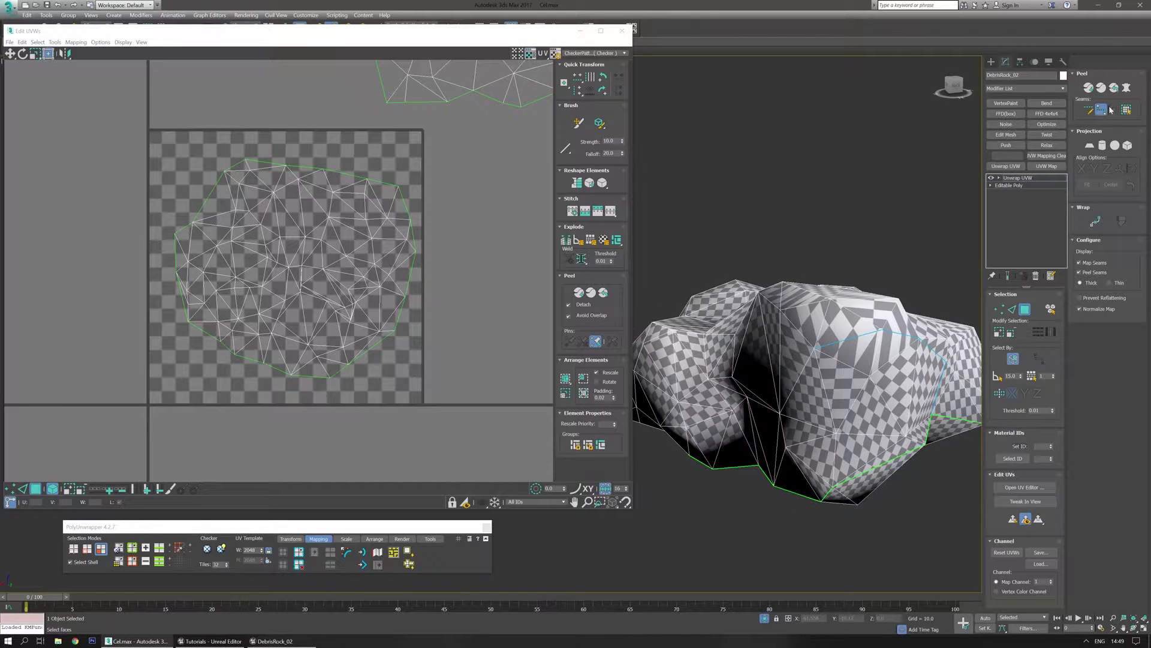
Step: Expand a face selection on the upper shell to its seams and unwrap that shell again with PolyUnwrapper's mapping tool
{"action": "left_click", "coordinate": [846, 384]}
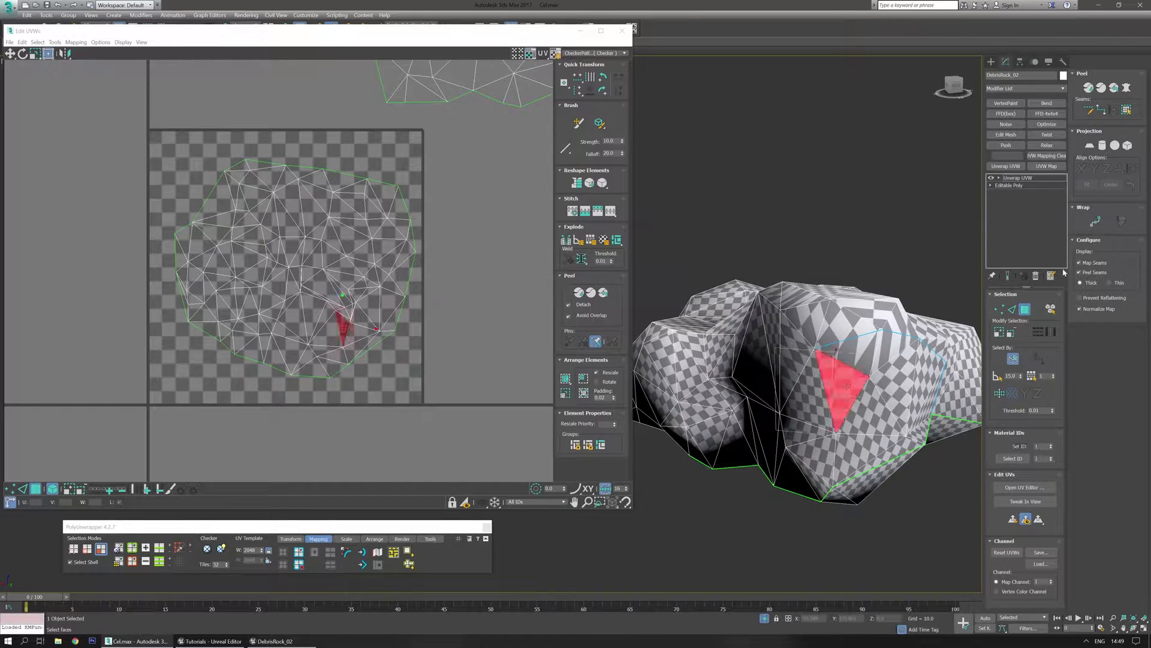
{"action": "left_click", "coordinate": [1127, 110]}
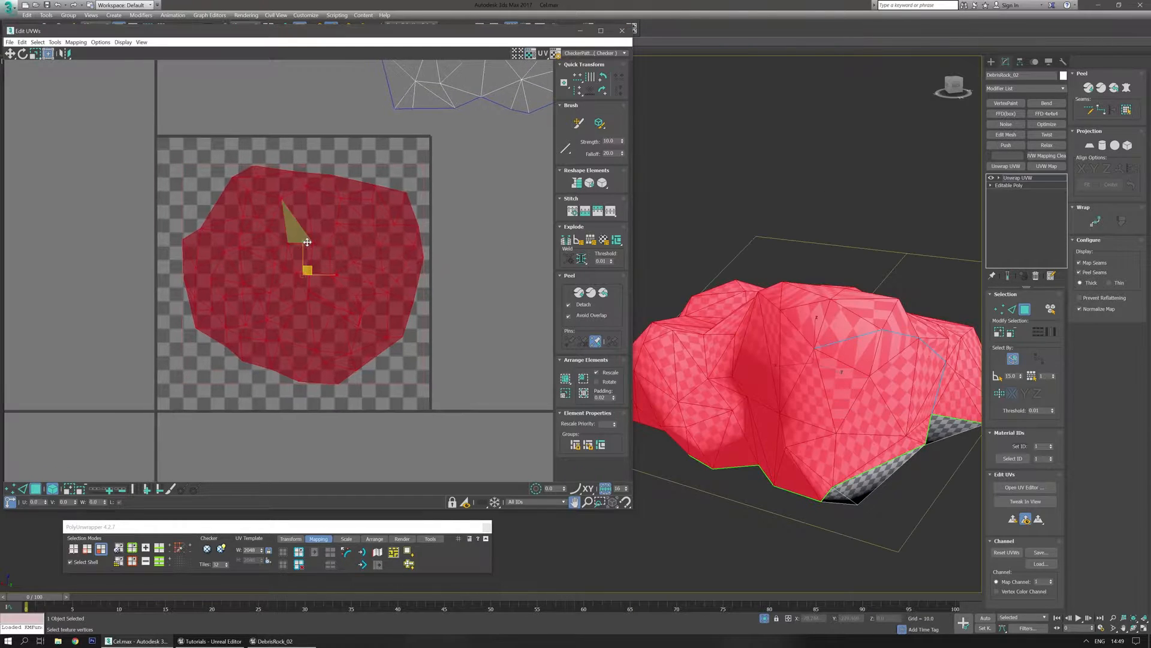
{"action": "scroll", "coordinate": [334, 264], "scroll_direction": "down", "scroll_amount": 2}
{"action": "left_click", "coordinate": [362, 553]}
{"action": "middle_click_drag", "start_coordinate": [708, 372], "coordinate": [865, 398], "text": "alt"}
{"action": "middle_click_drag", "start_coordinate": [434, 377], "coordinate": [442, 387]}
{"action": "left_click", "coordinate": [441, 387]}
{"action": "scroll", "coordinate": [305, 261], "scroll_direction": "up", "scroll_amount": 2}
{"action": "scroll", "coordinate": [305, 261], "scroll_direction": "down", "scroll_amount": 3}
{"action": "middle_click_drag", "start_coordinate": [388, 314], "coordinate": [370, 291]}
Step: Select both UV shells and pack them together into the texture tile
{"action": "left_click_drag", "start_coordinate": [122, 116], "coordinate": [479, 329]}
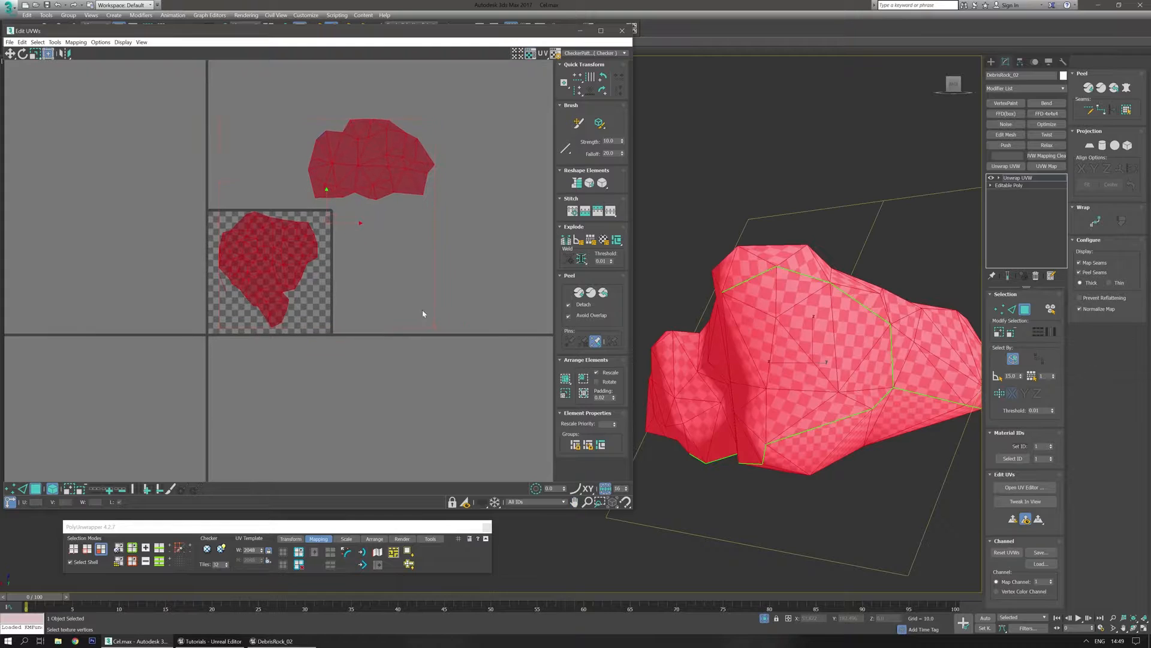
{"action": "left_click", "coordinate": [566, 378]}
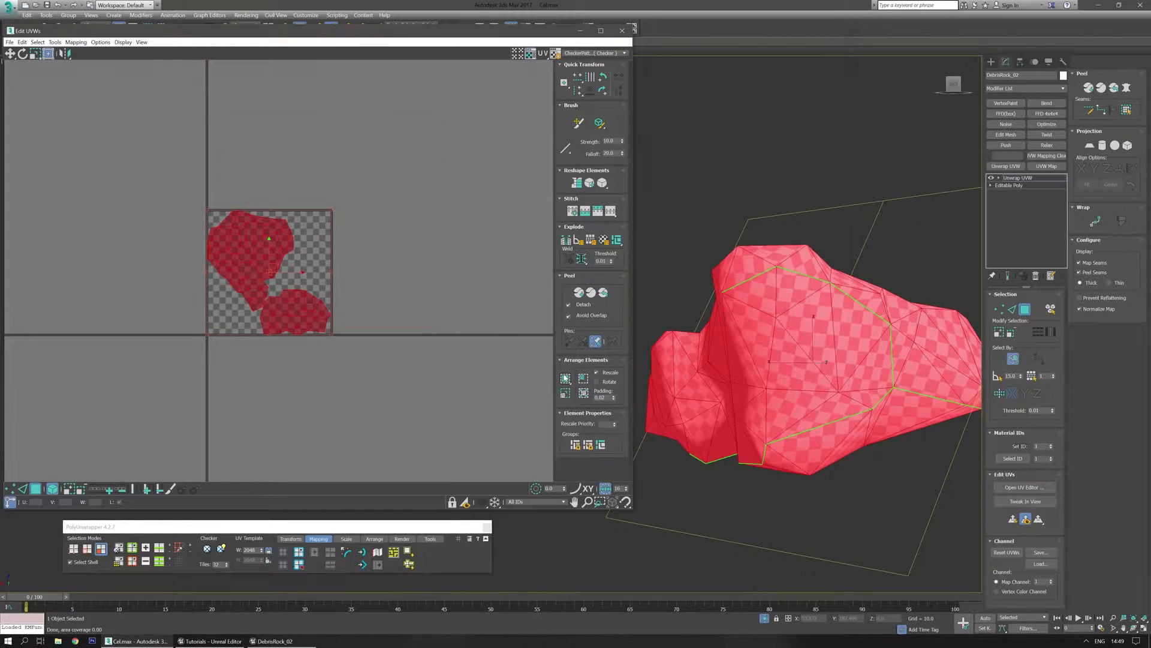
{"action": "middle_click_drag", "start_coordinate": [739, 363], "coordinate": [715, 364], "text": "alt"}
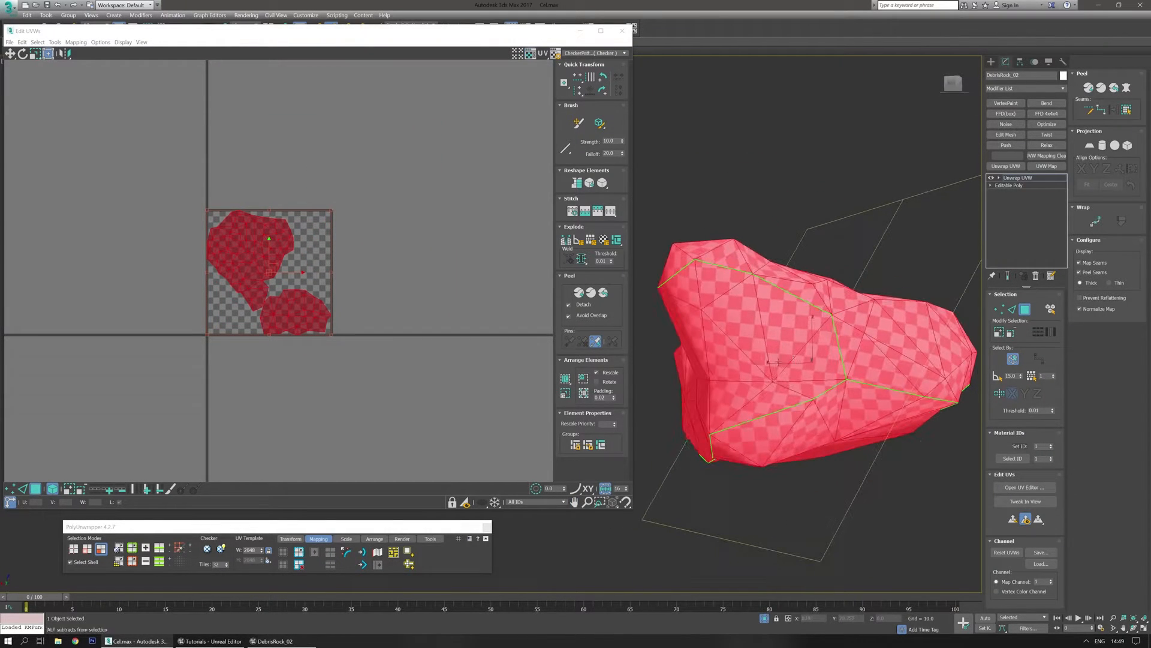
{"action": "left_click", "coordinate": [345, 379]}
{"action": "scroll", "coordinate": [201, 290], "scroll_direction": "up", "scroll_amount": 5}
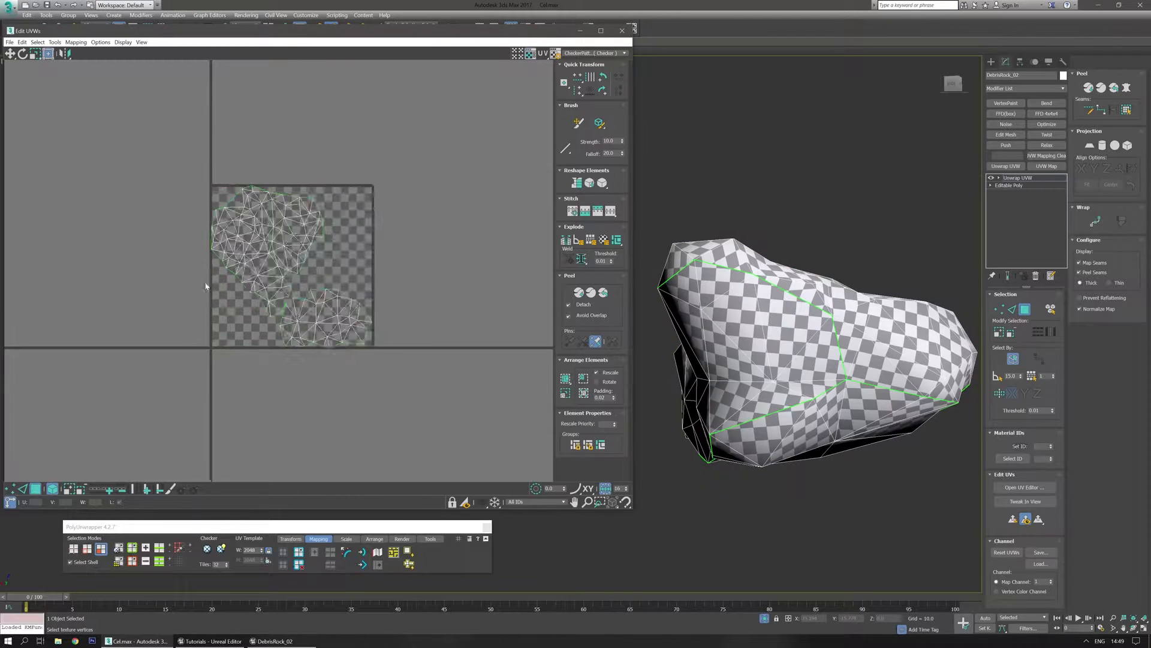
Step: Rotate the smaller underside shell and move it close beside the larger shell inside the texture tile
{"action": "left_click", "coordinate": [378, 367]}
{"action": "scroll", "coordinate": [390, 361], "scroll_direction": "up", "scroll_amount": 1}
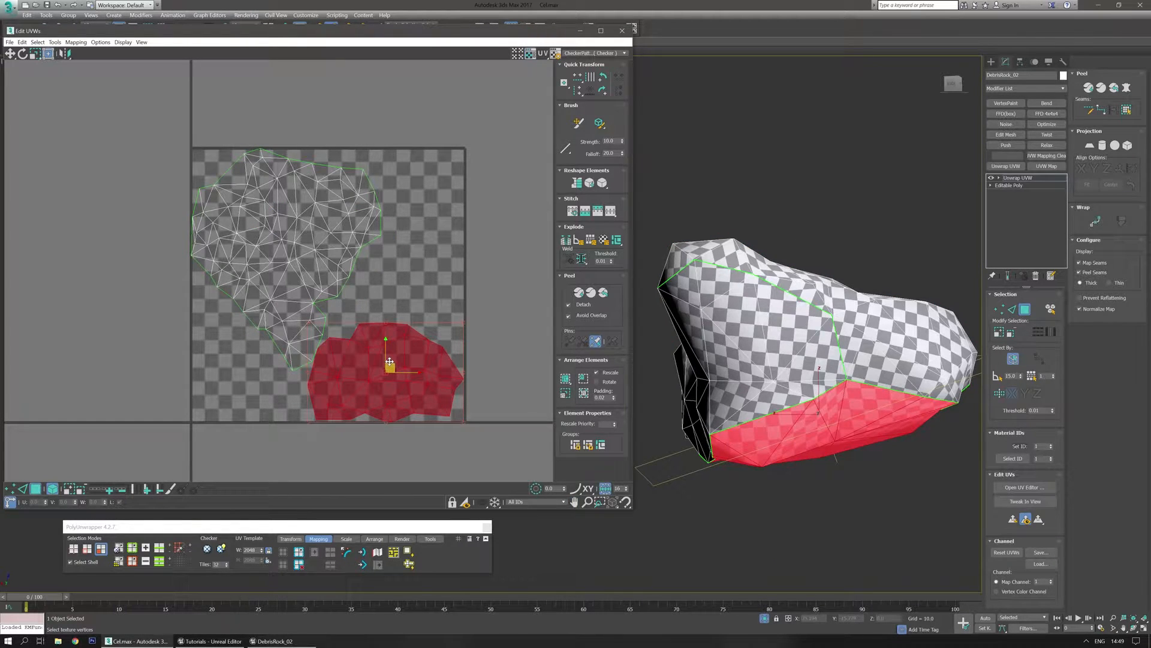
{"action": "middle_click_drag", "start_coordinate": [390, 362], "coordinate": [387, 331]}
{"action": "mouse_move", "coordinate": [382, 294]}
{"action": "left_mouse_down"}
{"action": "mouse_move", "coordinate": [382, 335]}
{"action": "mouse_move", "coordinate": [386, 304]}
{"action": "left_mouse_up"}
{"action": "middle_click_drag", "start_coordinate": [248, 281], "coordinate": [299, 351]}
Step: Rotate the larger shell in freeform mode and stack the smaller shell on top of it
{"action": "left_click", "coordinate": [318, 289]}
{"action": "middle_click_drag", "start_coordinate": [325, 270], "coordinate": [320, 240]}
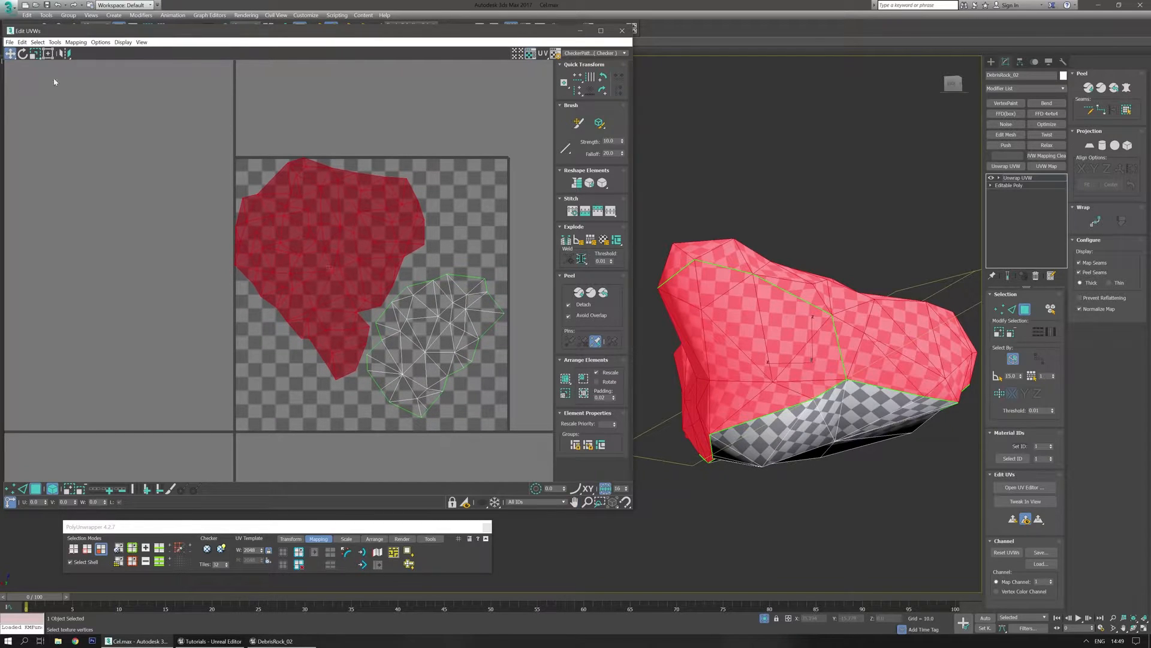
{"action": "left_click", "coordinate": [48, 54]}
{"action": "left_click_drag", "start_coordinate": [335, 158], "coordinate": [340, 230]}
{"action": "left_click", "coordinate": [470, 288]}
{"action": "mouse_move", "coordinate": [468, 325]}
{"action": "left_mouse_down"}
{"action": "mouse_move", "coordinate": [408, 364]}
{"action": "mouse_move", "coordinate": [470, 331]}
{"action": "left_mouse_up"}
{"action": "left_click_drag", "start_coordinate": [440, 282], "coordinate": [323, 246]}
{"action": "scroll", "coordinate": [213, 305], "scroll_direction": "down", "scroll_amount": 1}
{"action": "scroll", "coordinate": [214, 321], "scroll_direction": "up", "scroll_amount": 1}
Step: Select both stacked shells and scale them with PolyUnwrapper to fit the texture tile, keeping their ratio
{"action": "left_click_drag", "start_coordinate": [121, 119], "coordinate": [466, 353]}
{"action": "scroll", "coordinate": [391, 364], "scroll_direction": "down", "scroll_amount": 1}
{"action": "scroll", "coordinate": [400, 383], "scroll_direction": "up", "scroll_amount": 1}
{"action": "middle_click_drag", "start_coordinate": [378, 403], "coordinate": [362, 388]}
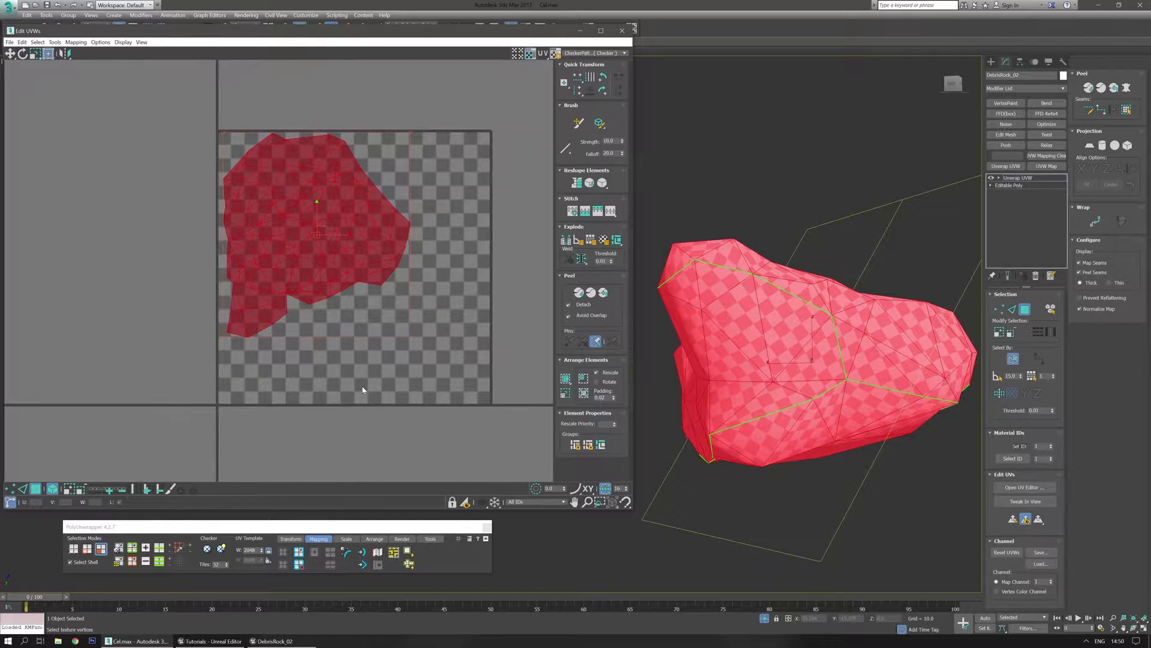
{"action": "left_click", "coordinate": [351, 538]}
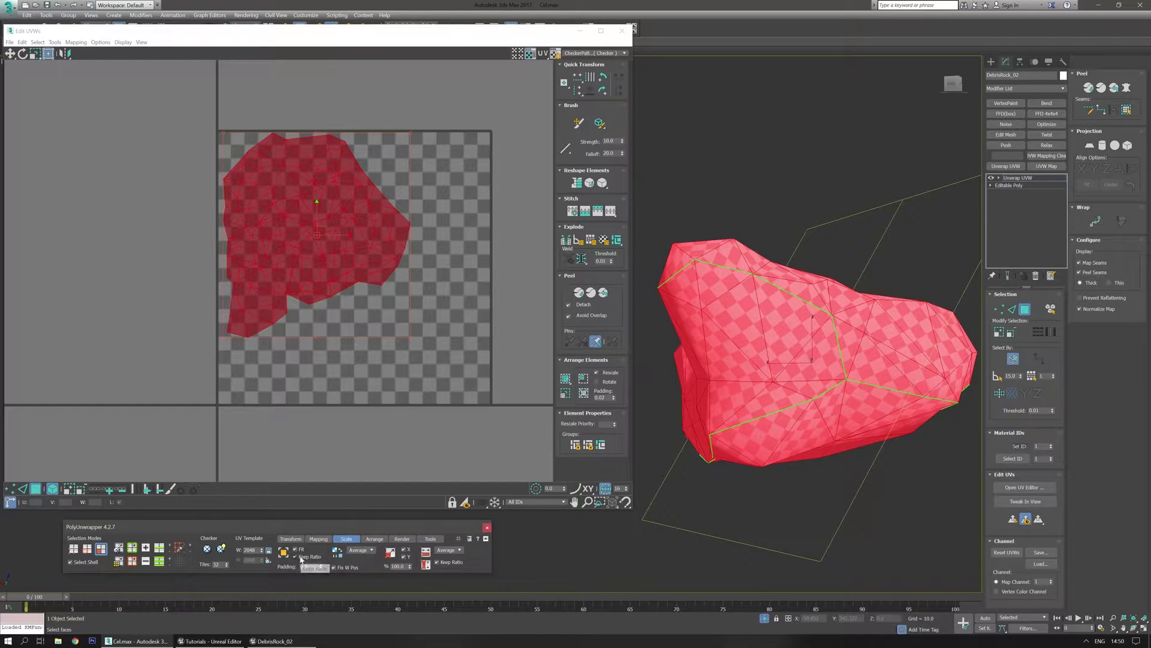
{"action": "left_click", "coordinate": [285, 552]}
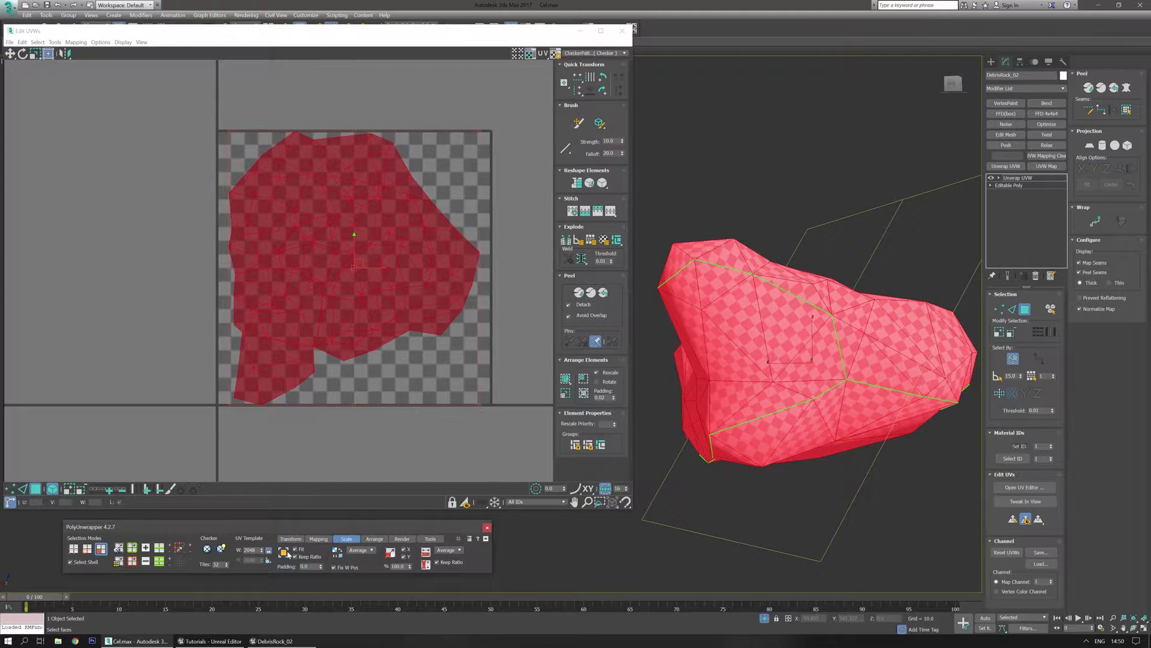
Step: Close the UV editing and collapse the rock's Unwrap UVW modifier into the Editable Poly
{"action": "left_click", "coordinate": [375, 442]}
{"action": "middle_click_drag", "start_coordinate": [849, 402], "coordinate": [766, 414], "text": "alt"}
{"action": "key", "text": "ctrl+e"}
{"action": "middle_click_drag", "start_coordinate": [854, 435], "coordinate": [825, 429]}
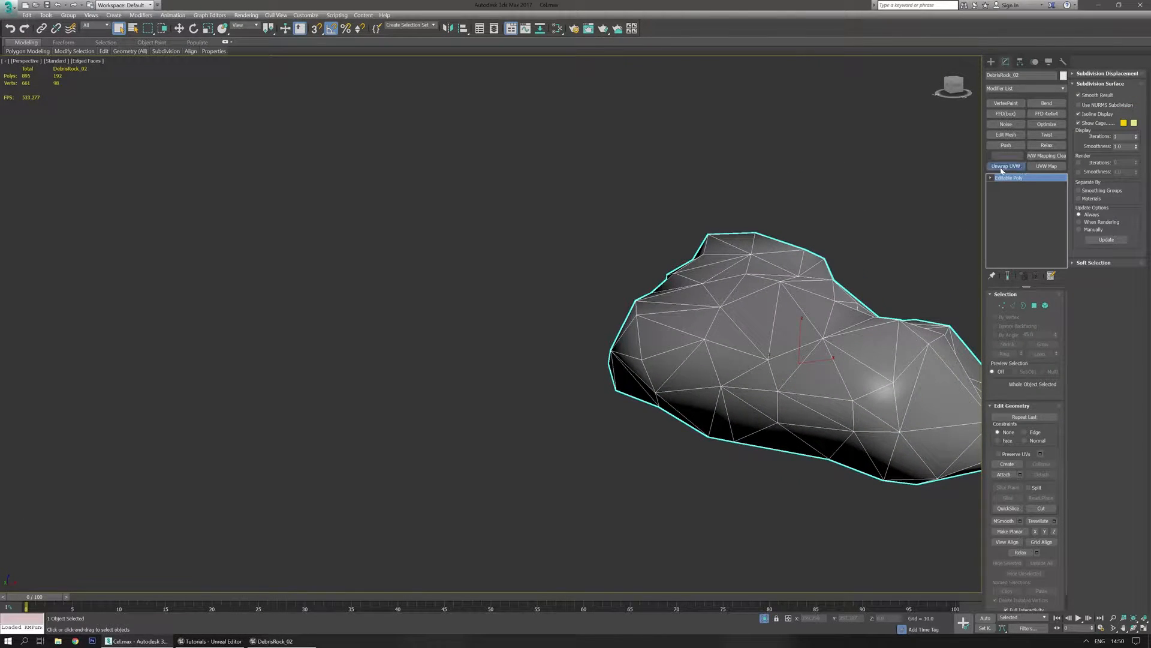
Step: Add a new Unwrap UVW modifier, open the UV editor and switch to map channel 2, abandoning the current channel's UVs
{"action": "left_click", "coordinate": [1001, 166]}
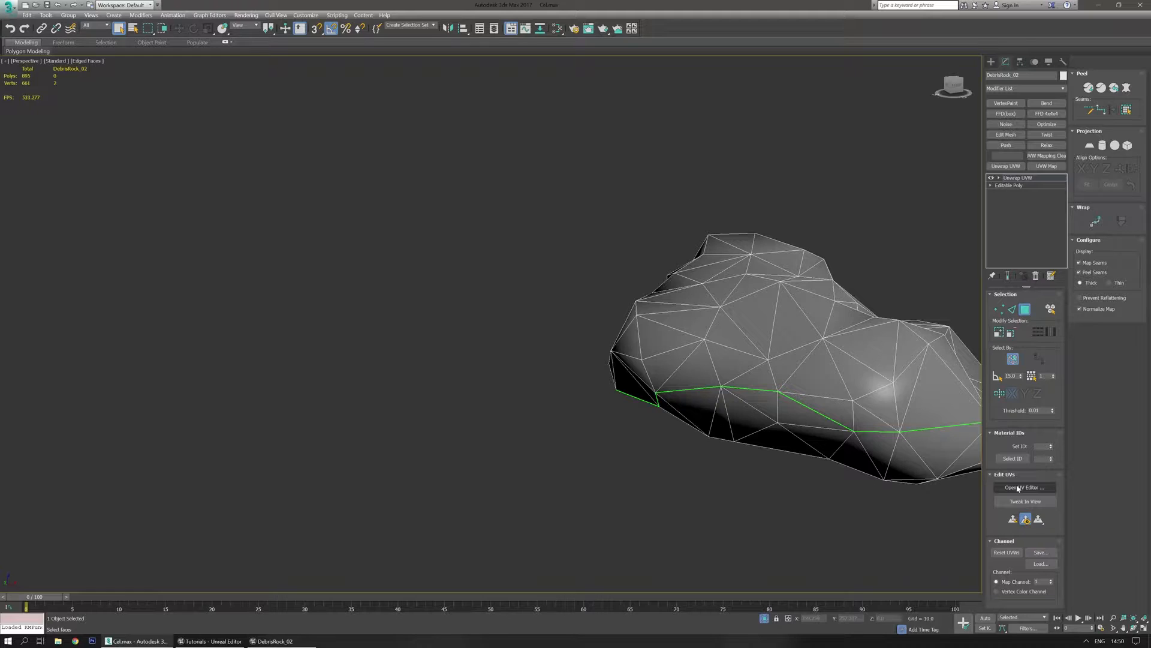
{"action": "left_click", "coordinate": [1018, 488]}
{"action": "left_click", "coordinate": [1051, 580]}
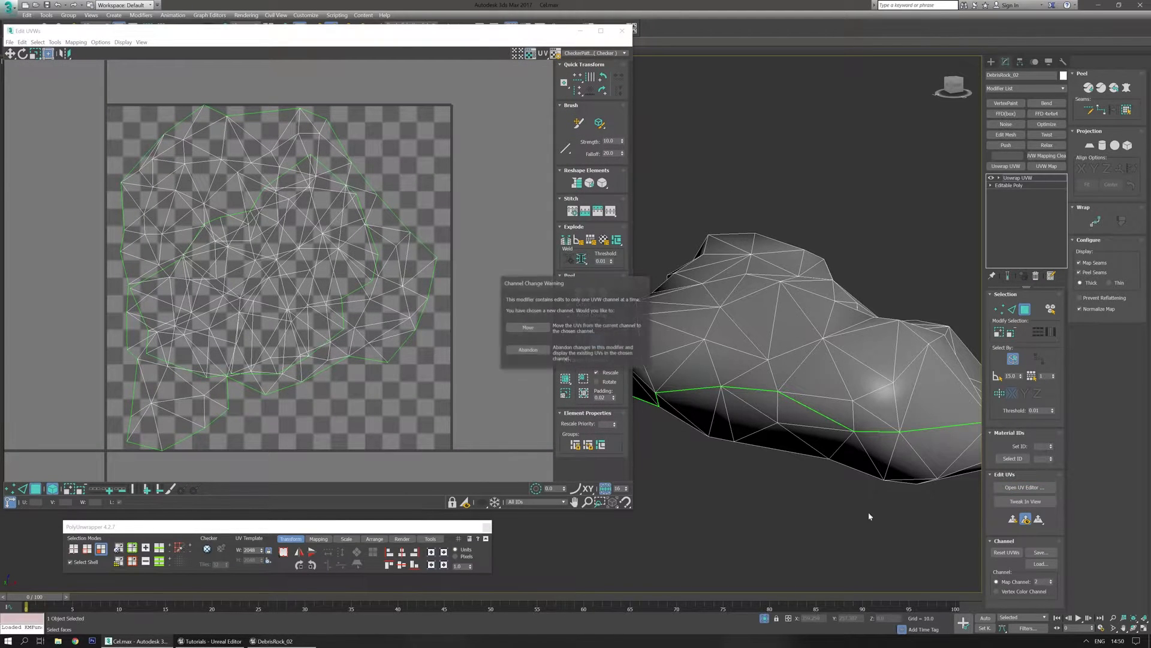
{"action": "left_click", "coordinate": [527, 349]}
Step: Select all faces of the rock in map channel 2 and apply a planar projection to them
{"action": "scroll", "coordinate": [420, 315], "scroll_direction": "down", "scroll_amount": 3}
{"action": "left_click_drag", "start_coordinate": [126, 125], "coordinate": [470, 395]}
{"action": "middle_click_drag", "start_coordinate": [799, 378], "coordinate": [783, 385]}
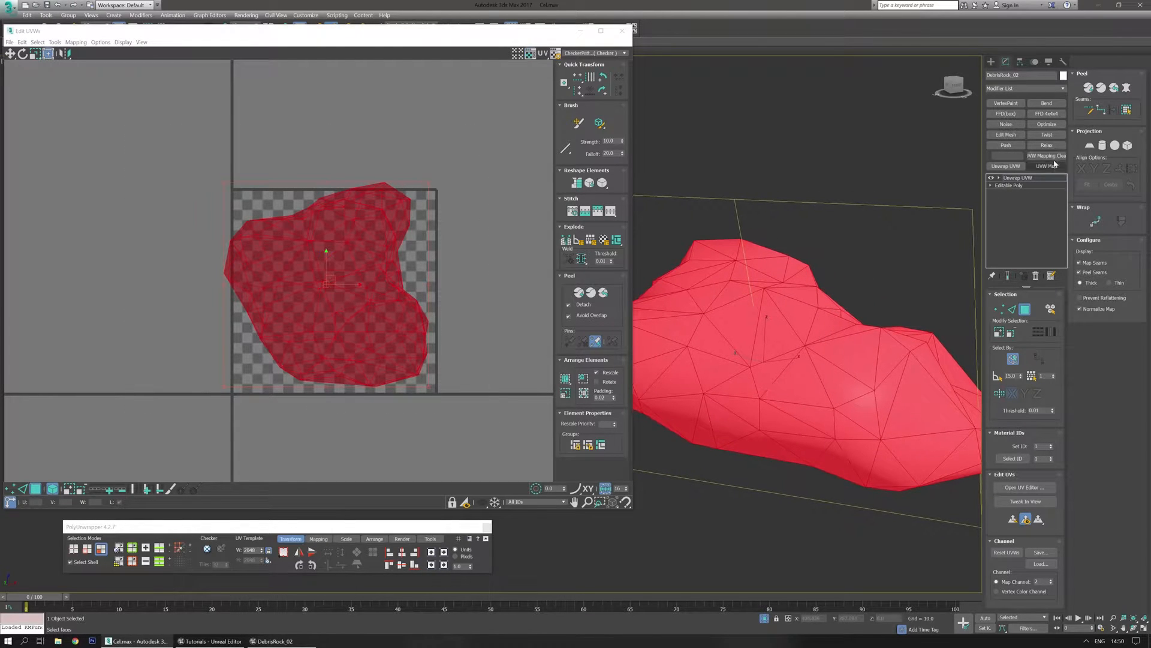
{"action": "left_click", "coordinate": [1090, 146]}
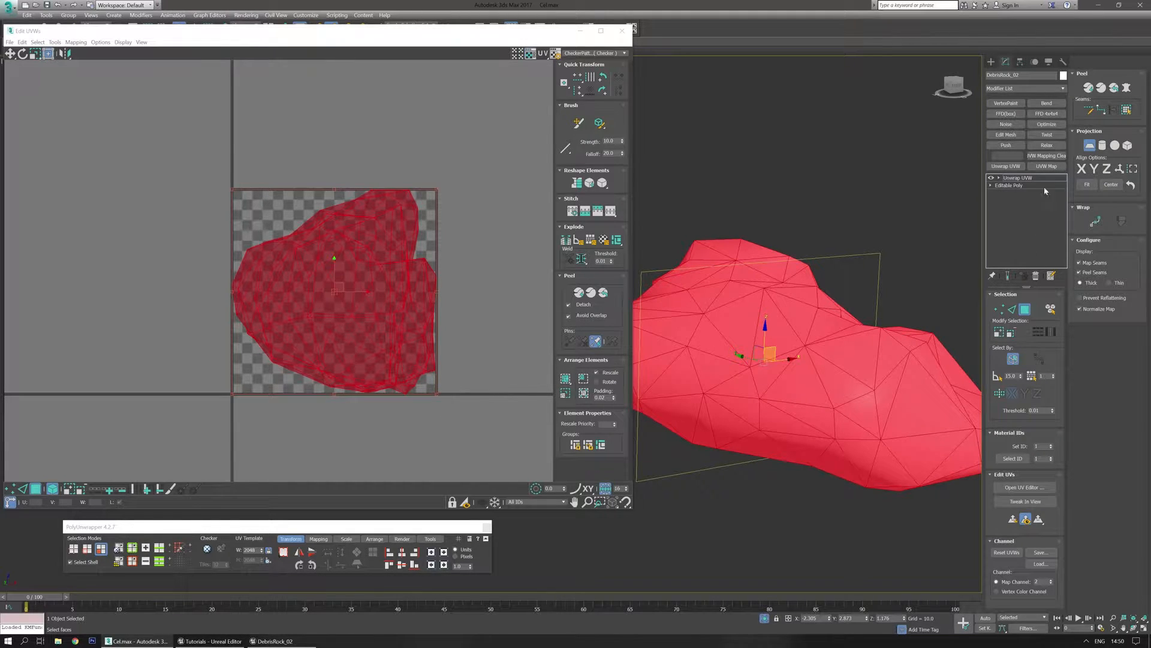
{"action": "left_click", "coordinate": [1095, 143]}
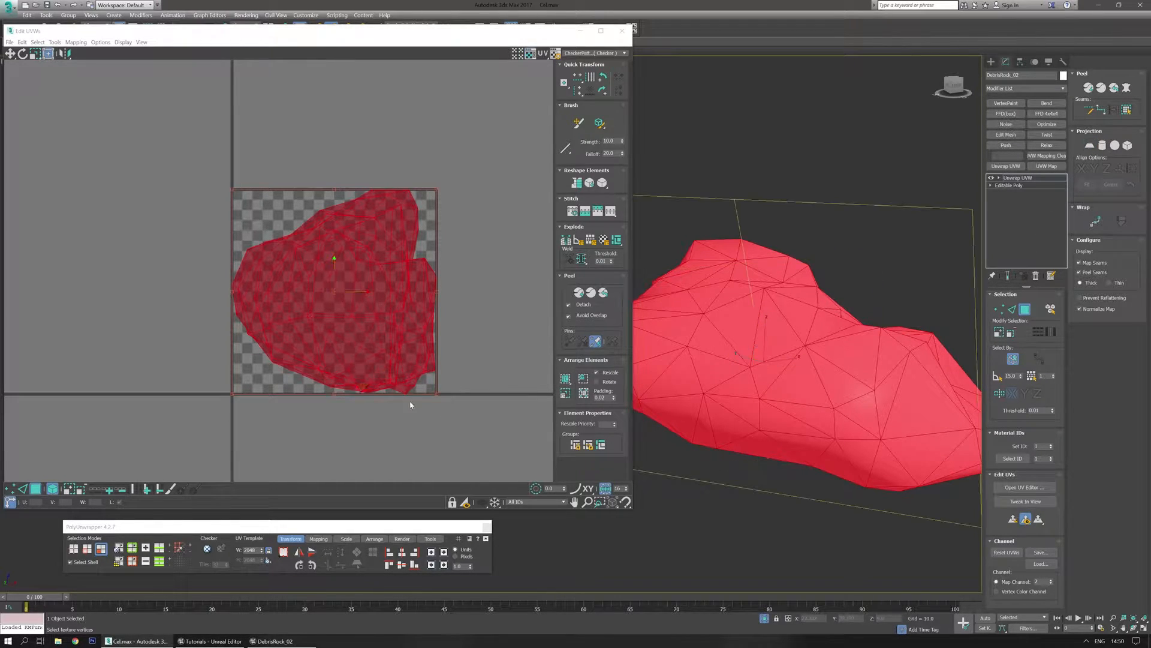
Step: Flatten the projected shell vertically to about half the texture tile's height and collapse the unwrap into the Editable Poly
{"action": "left_click_drag", "start_coordinate": [435, 393], "coordinate": [439, 306]}
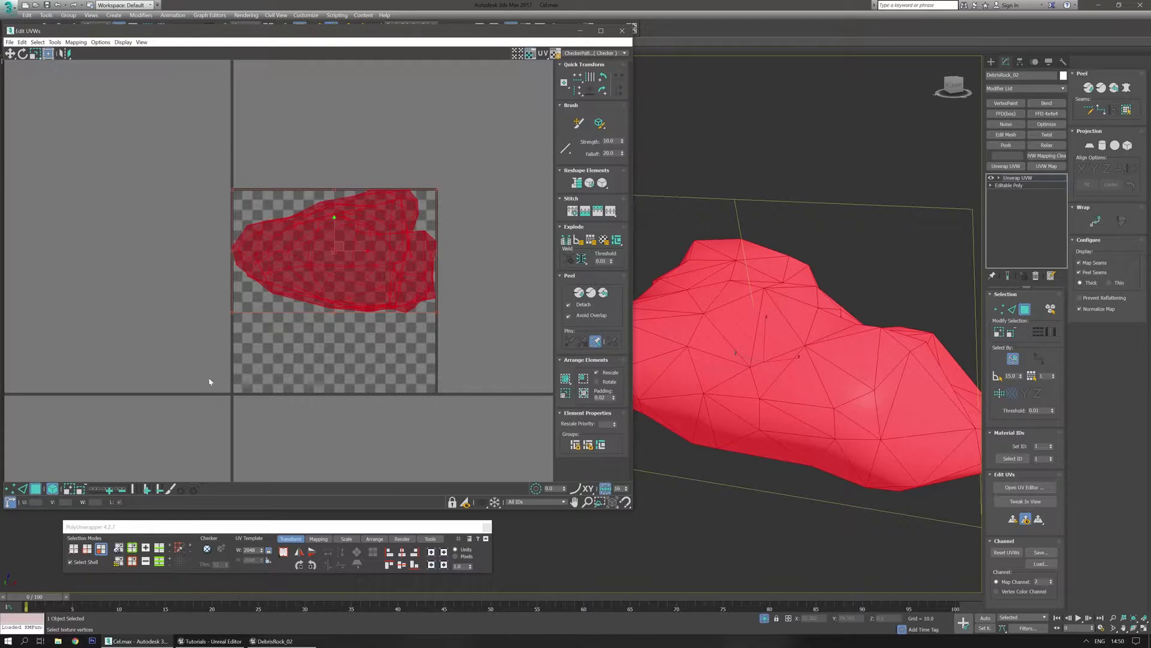
{"action": "left_click_drag", "start_coordinate": [437, 310], "coordinate": [435, 288]}
{"action": "left_click", "coordinate": [508, 349]}
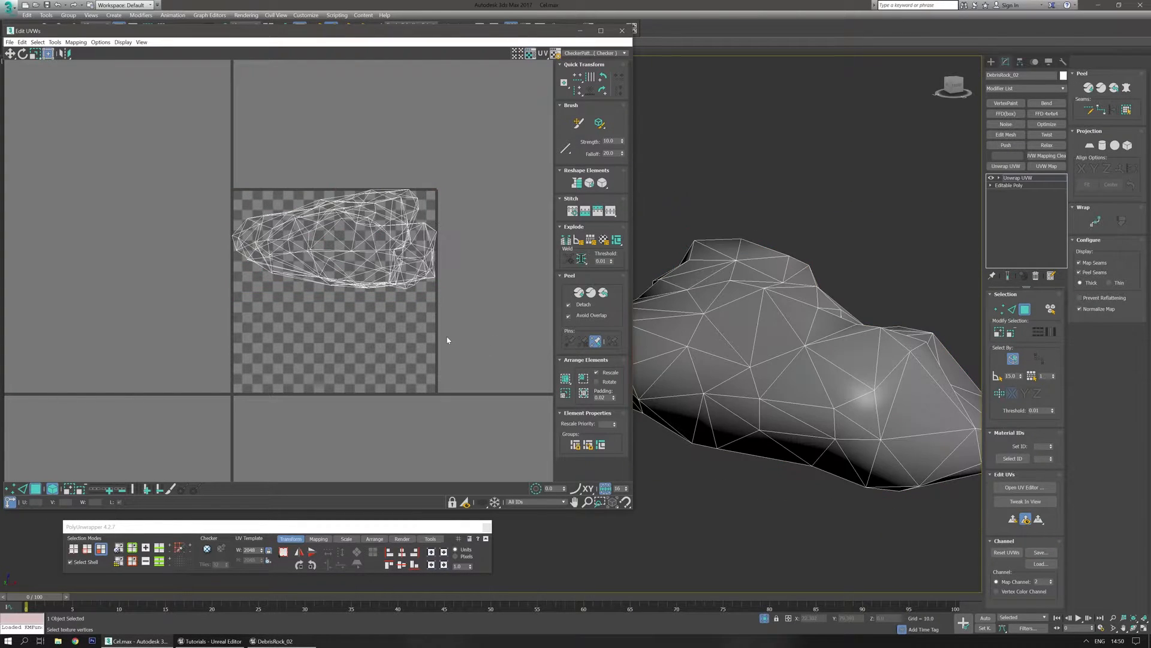
{"action": "key", "text": "ctrl+e"}
{"action": "mouse_move", "coordinate": [620, 404]}
{"action": "middle_mouse_down"}
{"action": "mouse_move", "coordinate": [480, 404]}
{"action": "mouse_move", "coordinate": [635, 400]}
{"action": "mouse_move", "coordinate": [623, 398]}
{"action": "middle_mouse_up"}
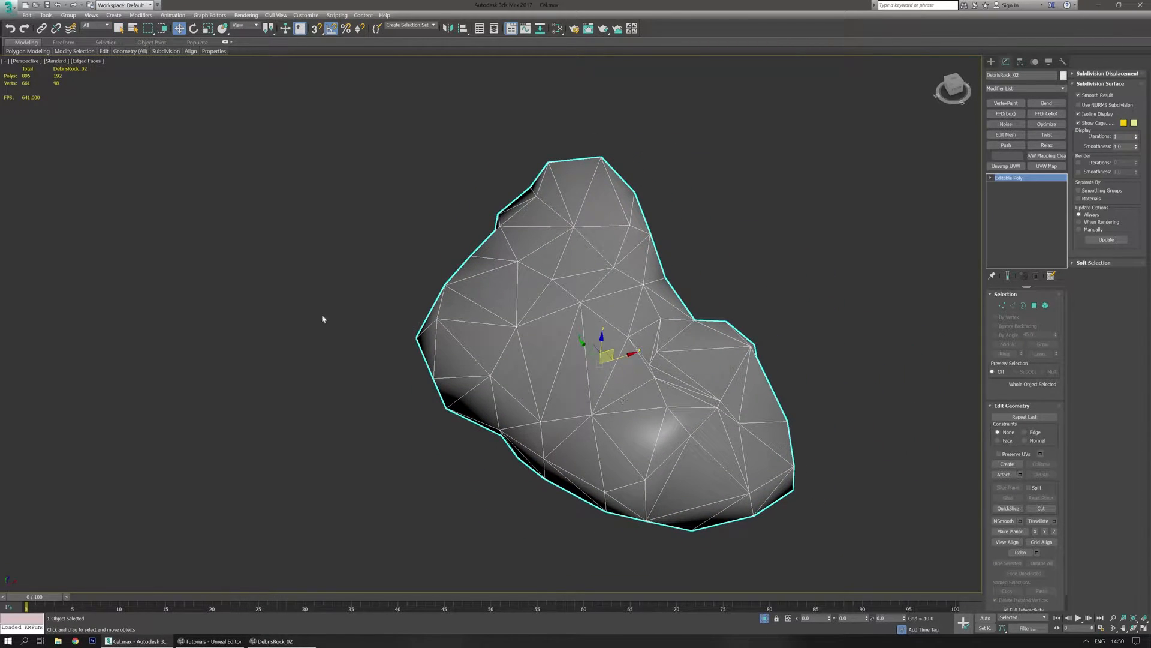
Step: Export the selected rock as an FBX to the Celine work folder with the Batch Export/Import script
{"action": "middle_click_drag", "start_coordinate": [529, 387], "coordinate": [469, 359]}
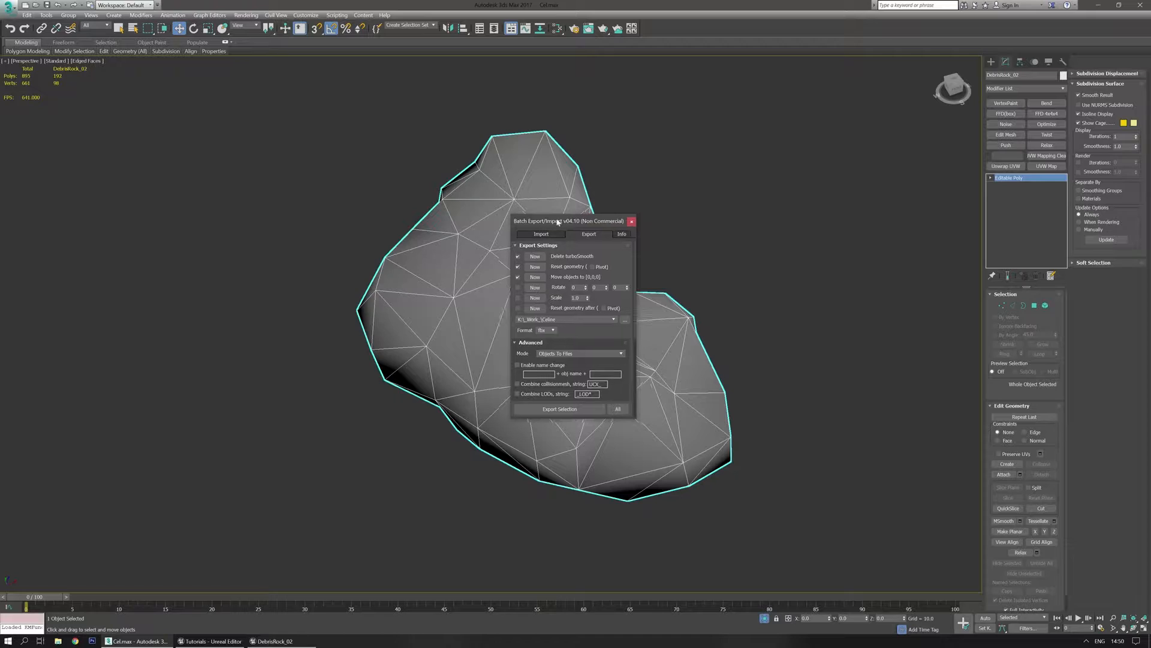
{"action": "left_click_drag", "start_coordinate": [560, 221], "coordinate": [220, 169]}
{"action": "left_click", "coordinate": [214, 357]}
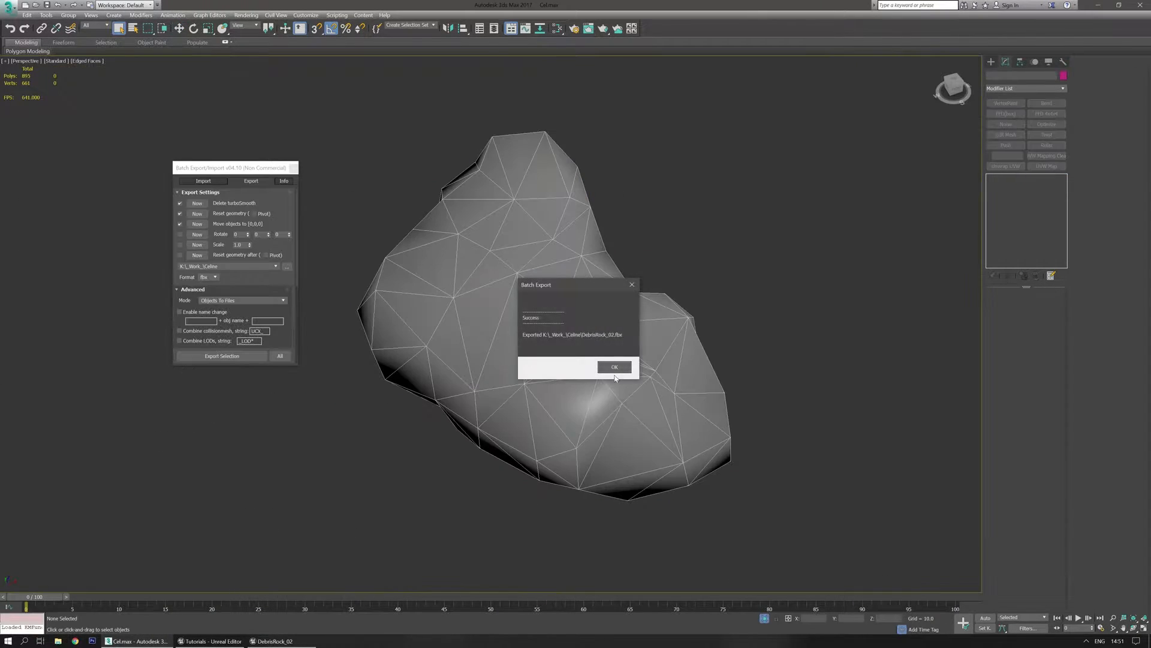
Step: Switch to Unreal Engine, locate DebrisRock_02 in the Content Browser and reimport it from the exported DebrisRock_02.fbx
{"action": "left_click", "coordinate": [271, 642]}
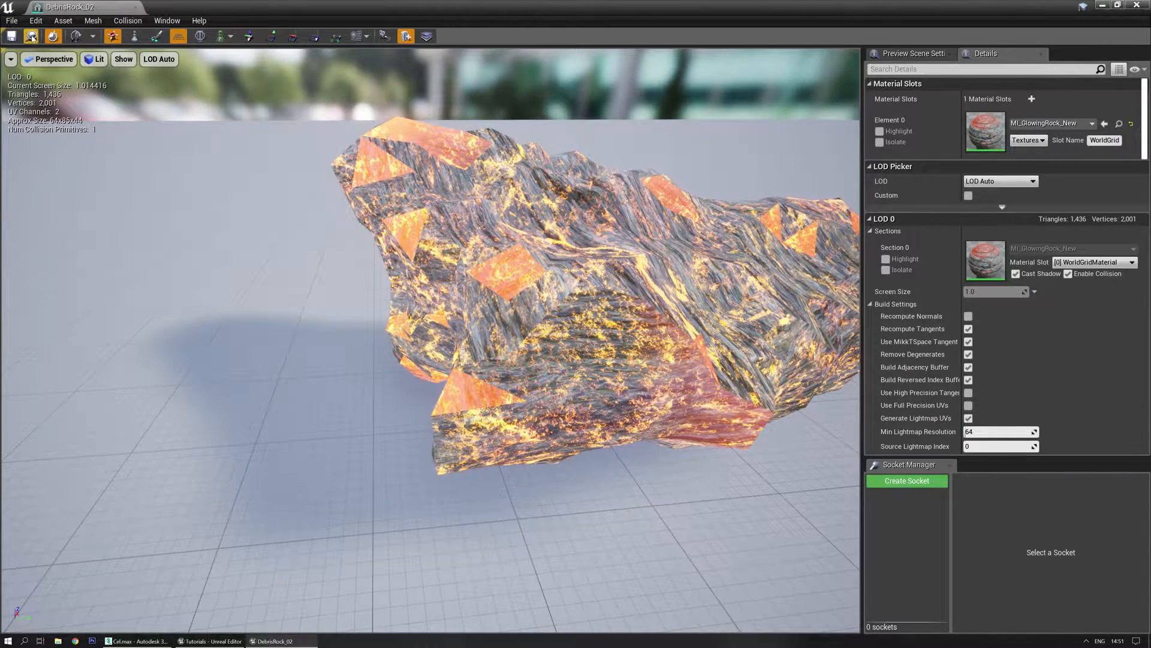
{"action": "left_click", "coordinate": [31, 36]}
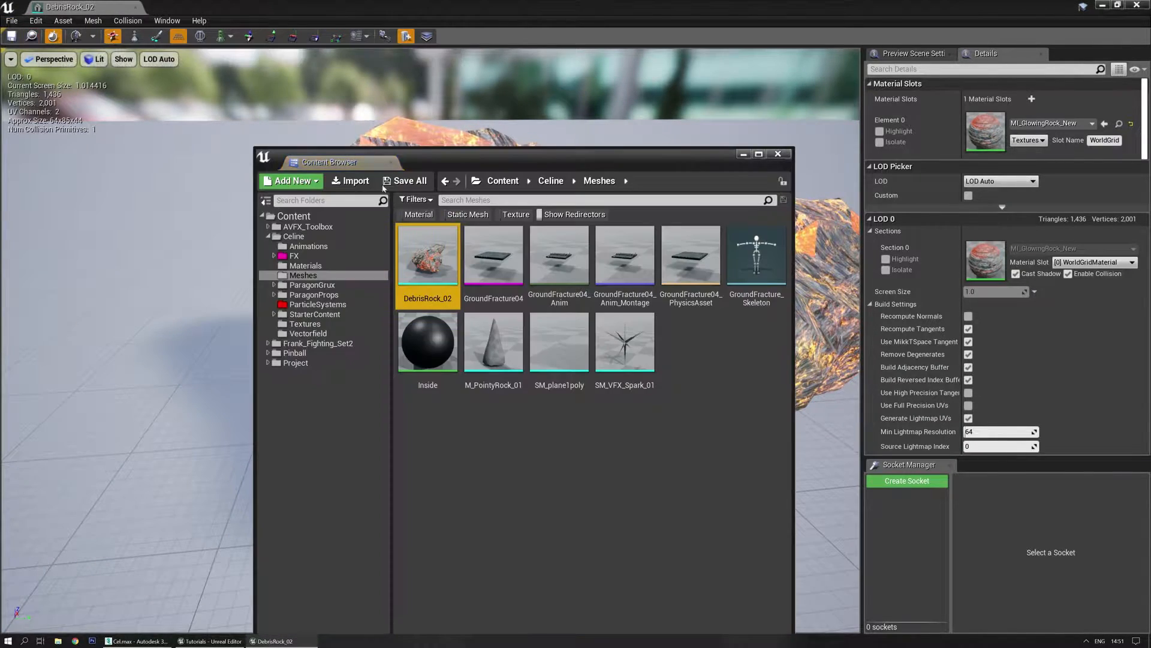
{"action": "right_click", "coordinate": [421, 257]}
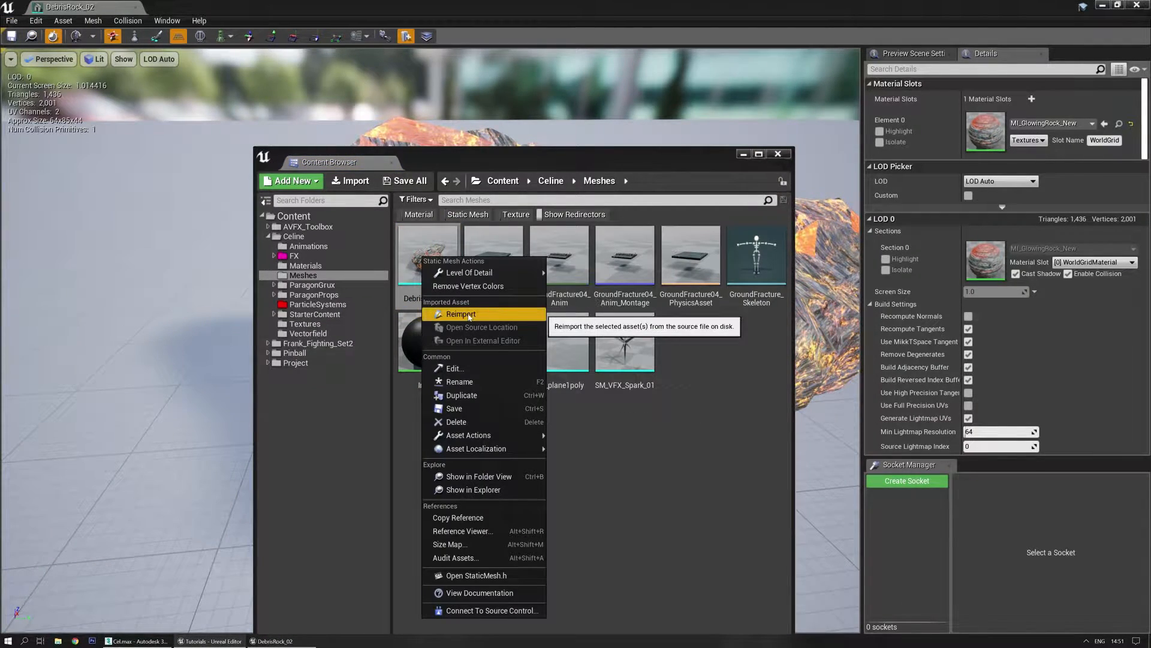
{"action": "left_click", "coordinate": [603, 478]}
{"action": "left_click_drag", "start_coordinate": [540, 168], "coordinate": [465, 181]}
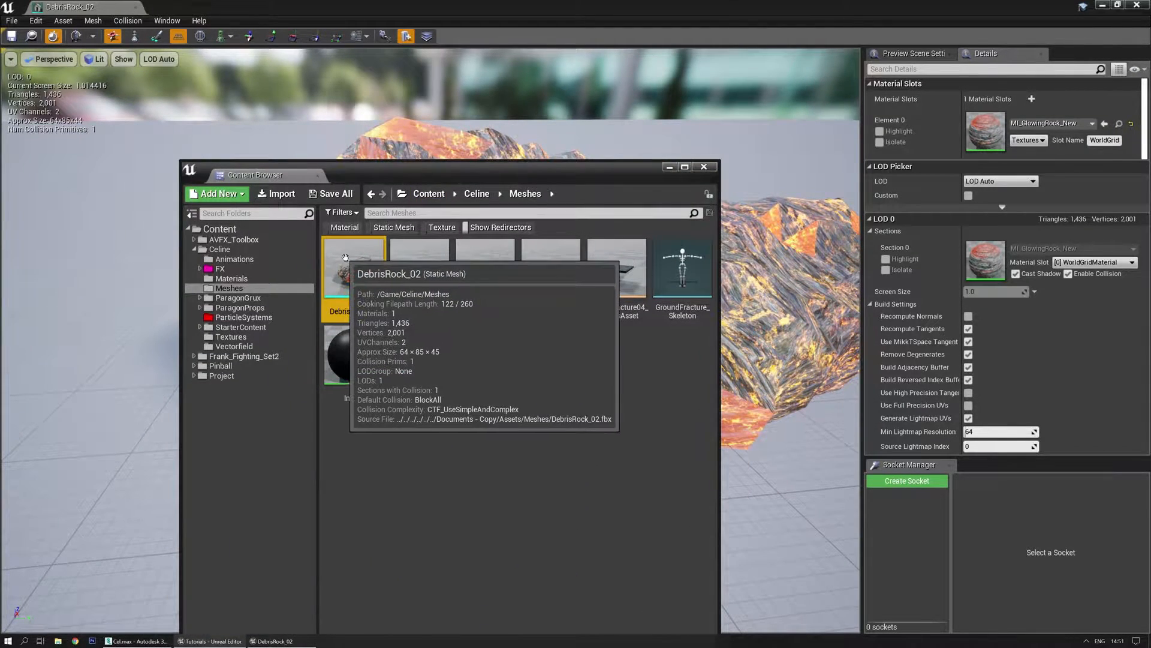
{"action": "right_click", "coordinate": [348, 261]}
{"action": "left_click", "coordinate": [385, 317]}
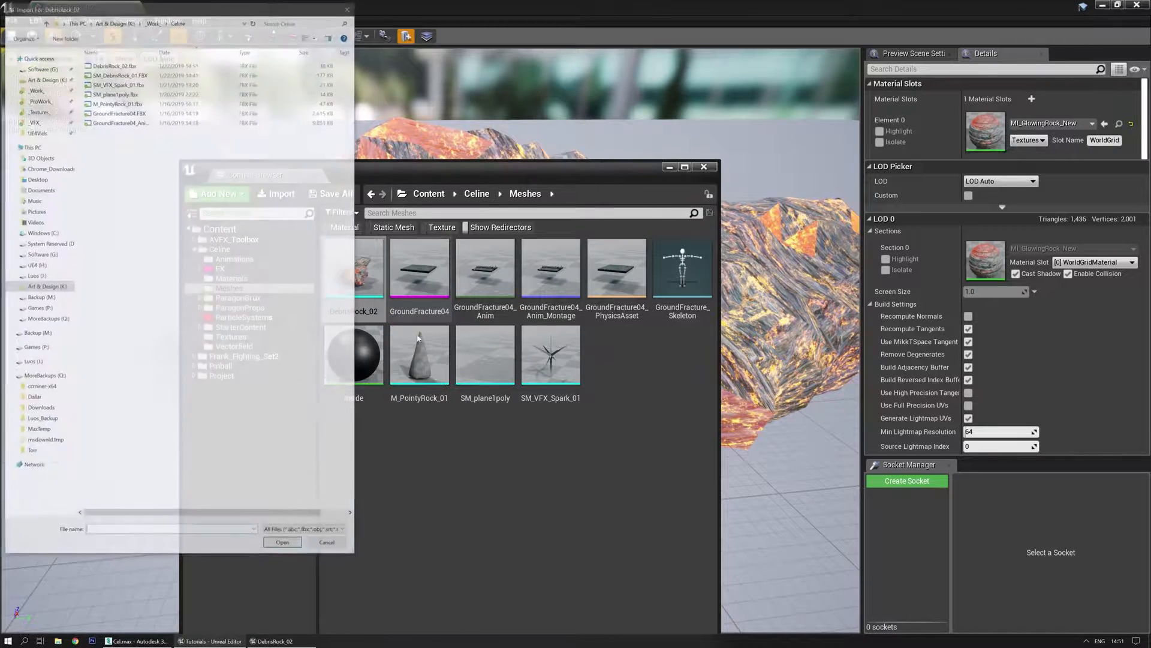
{"action": "double_click", "coordinate": [119, 64]}
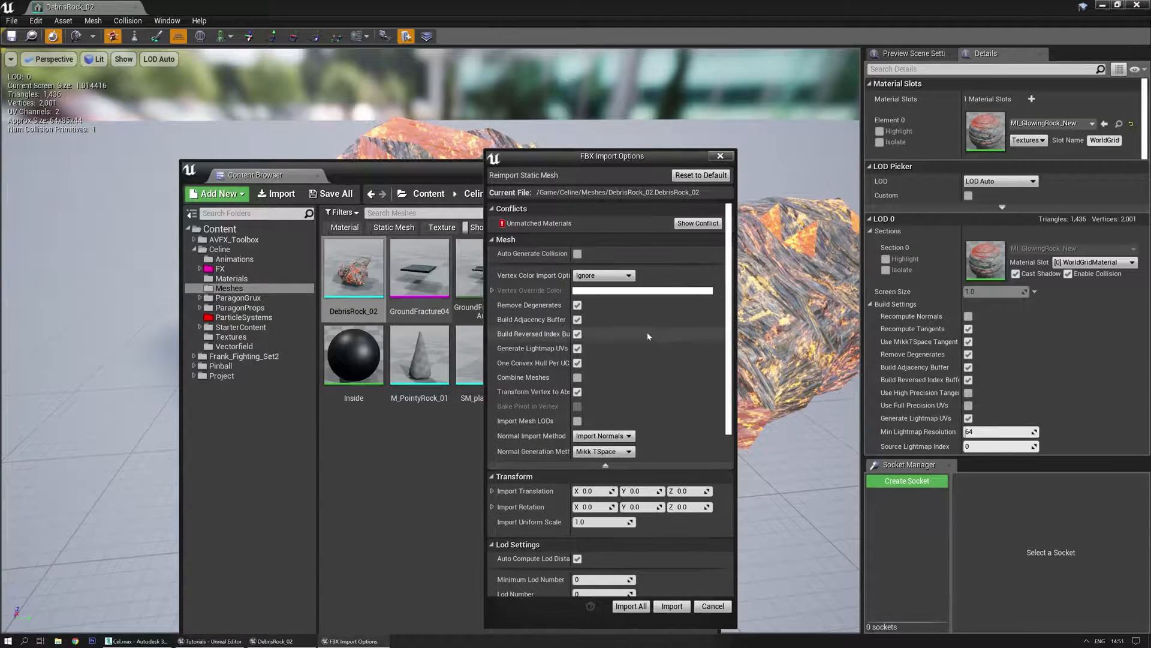
Step: Reimport all of the debris rock mesh with the normal import method Import Normals and Tangents, resetting its materials to the FBX
{"action": "scroll", "coordinate": [605, 334], "scroll_direction": "down", "scroll_amount": 2}
{"action": "left_click", "coordinate": [603, 397]}
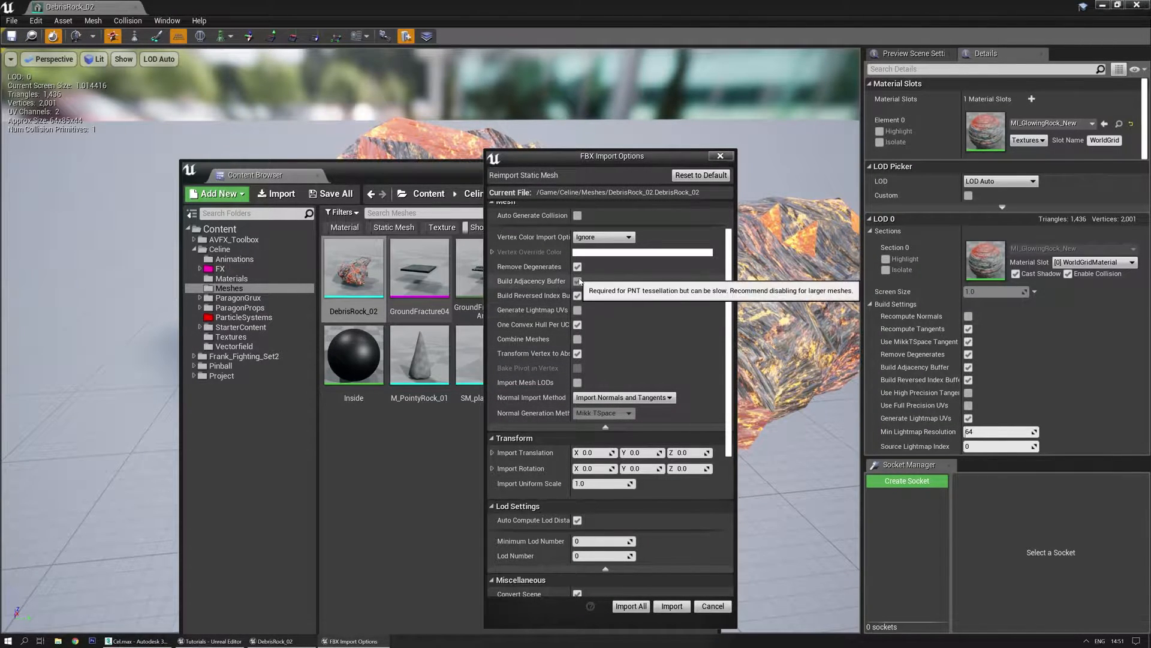
{"action": "scroll", "coordinate": [584, 383], "scroll_direction": "down", "scroll_amount": 8}
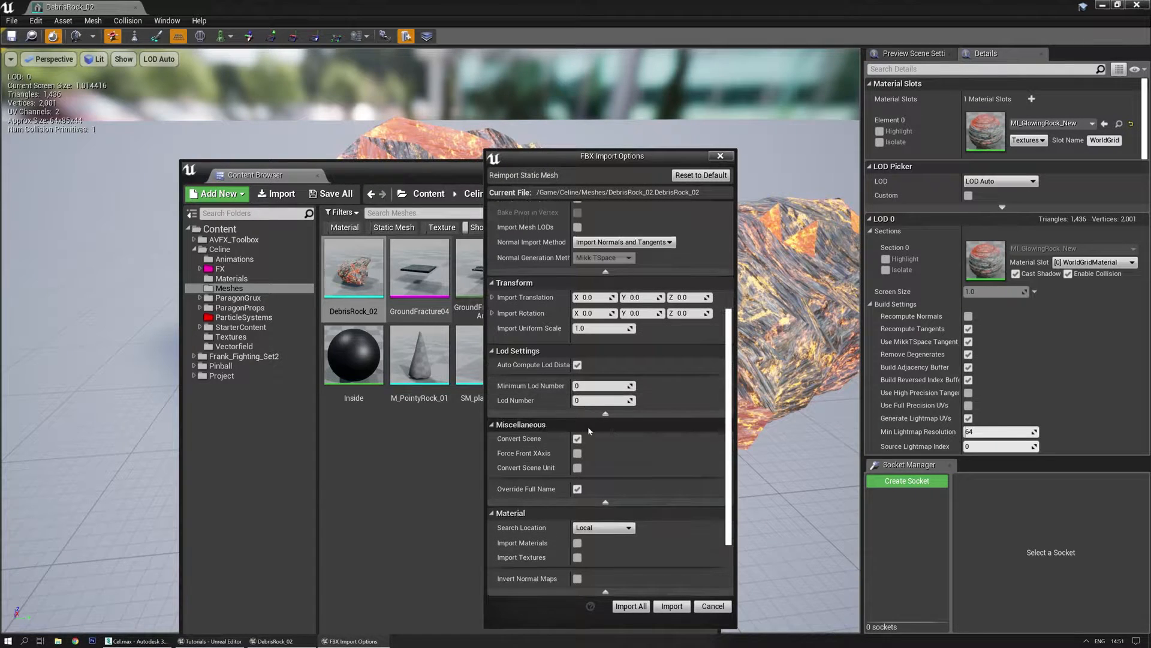
{"action": "left_click", "coordinate": [577, 365]}
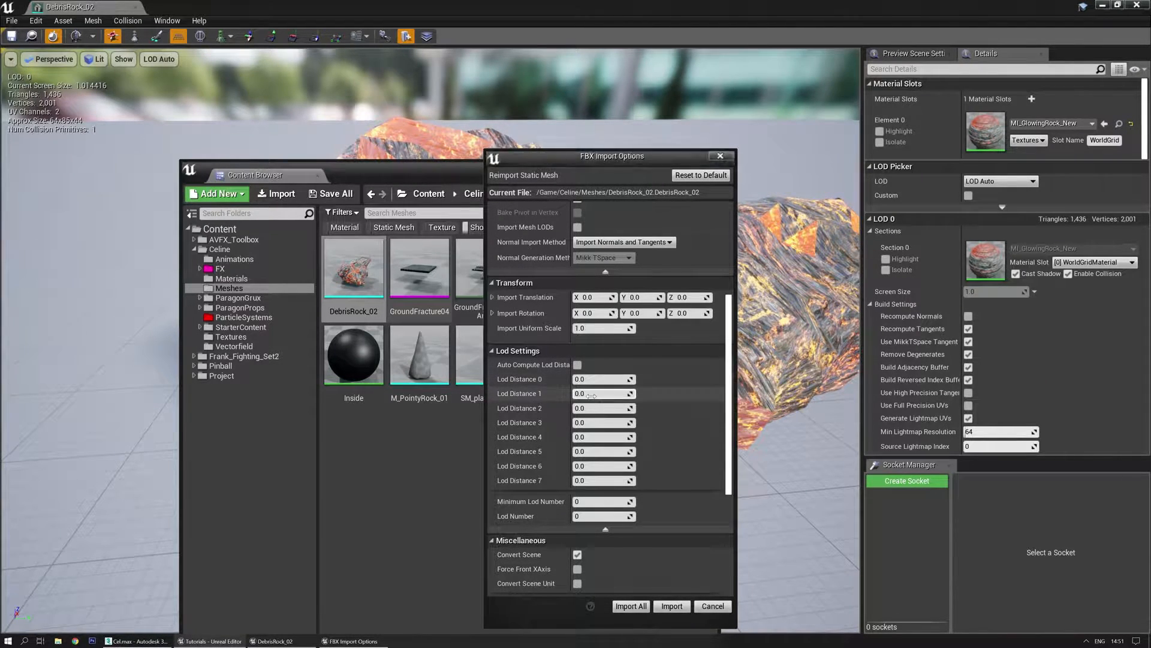
{"action": "left_click", "coordinate": [577, 364]}
{"action": "scroll", "coordinate": [606, 480], "scroll_direction": "down", "scroll_amount": 4}
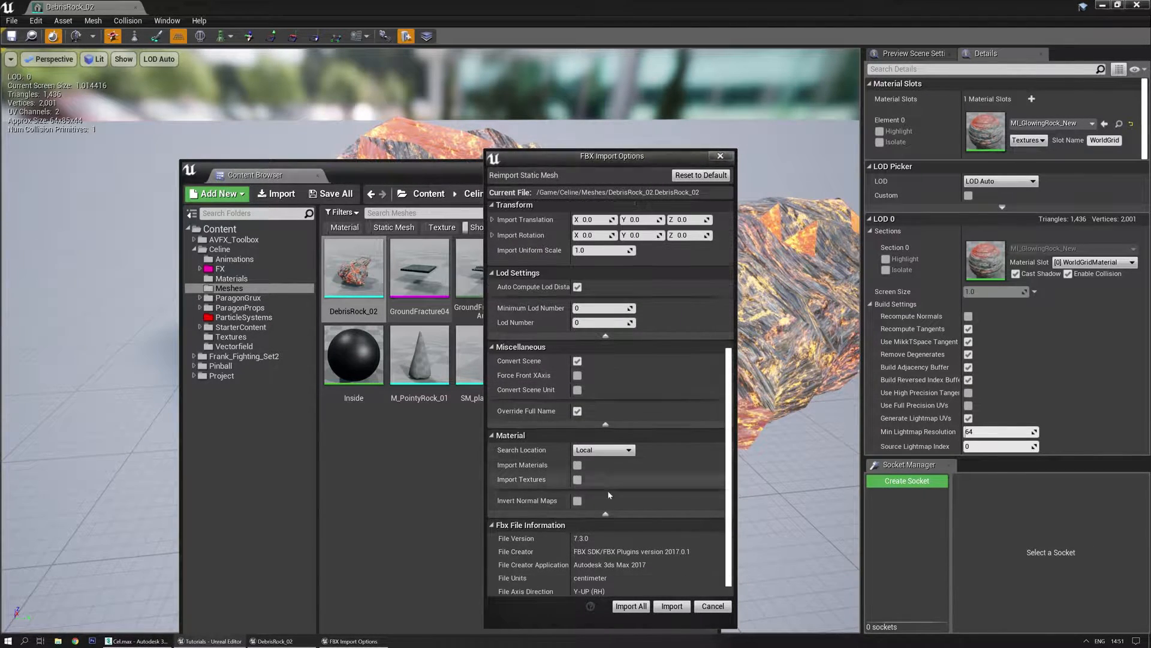
{"action": "left_click", "coordinate": [631, 607]}
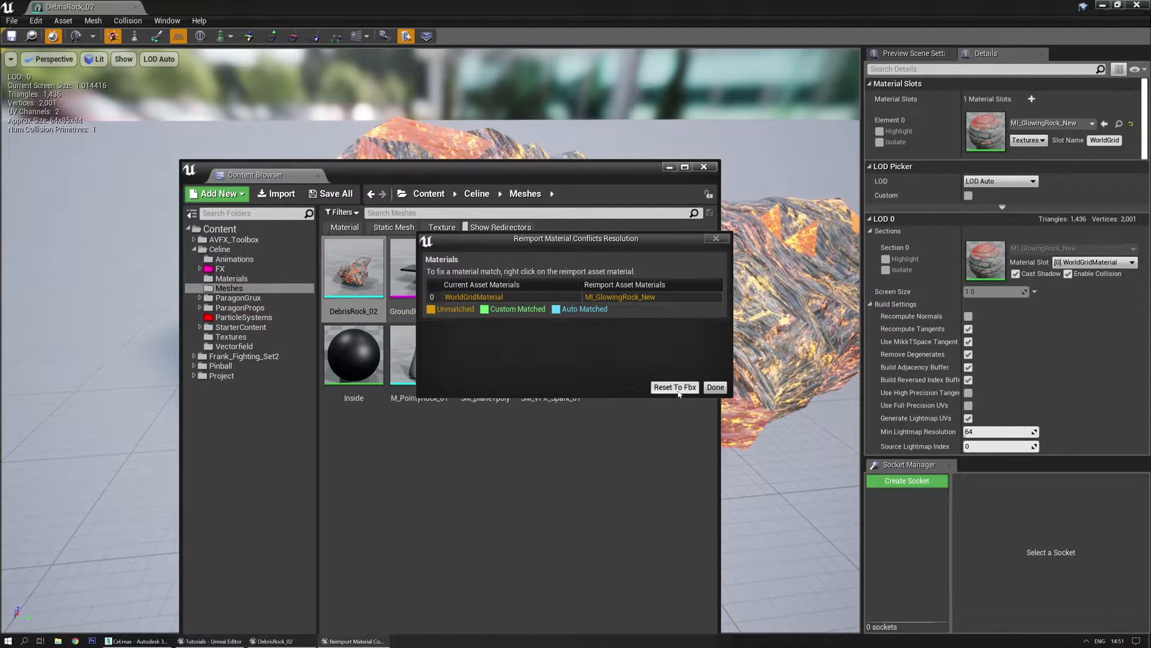
{"action": "left_click", "coordinate": [676, 388]}
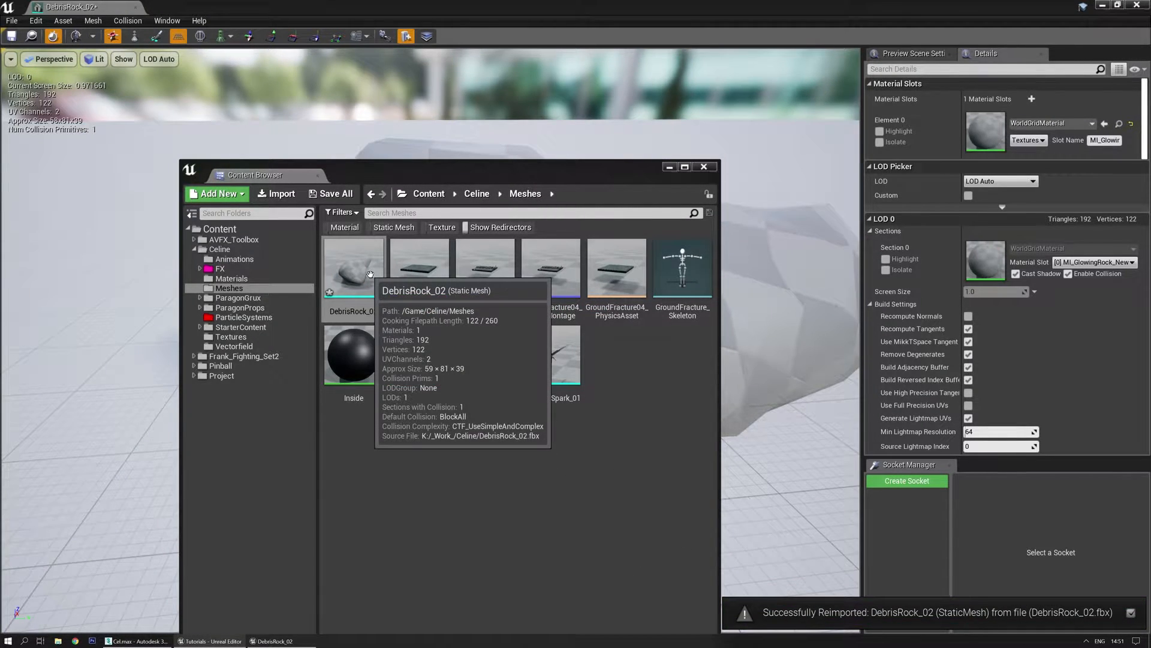
Step: Open the MI_GlowingRock_New material instance from the Celine Materials folder and inspect its preview mesh
{"action": "left_click", "coordinate": [236, 279]}
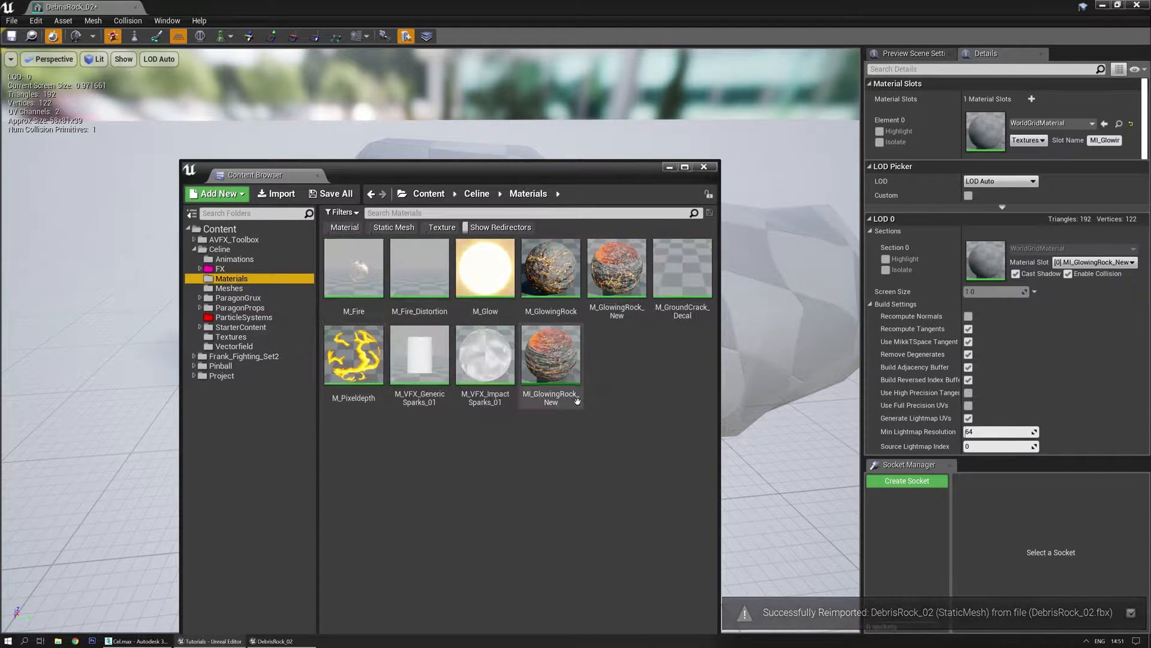
{"action": "double_click", "coordinate": [563, 367]}
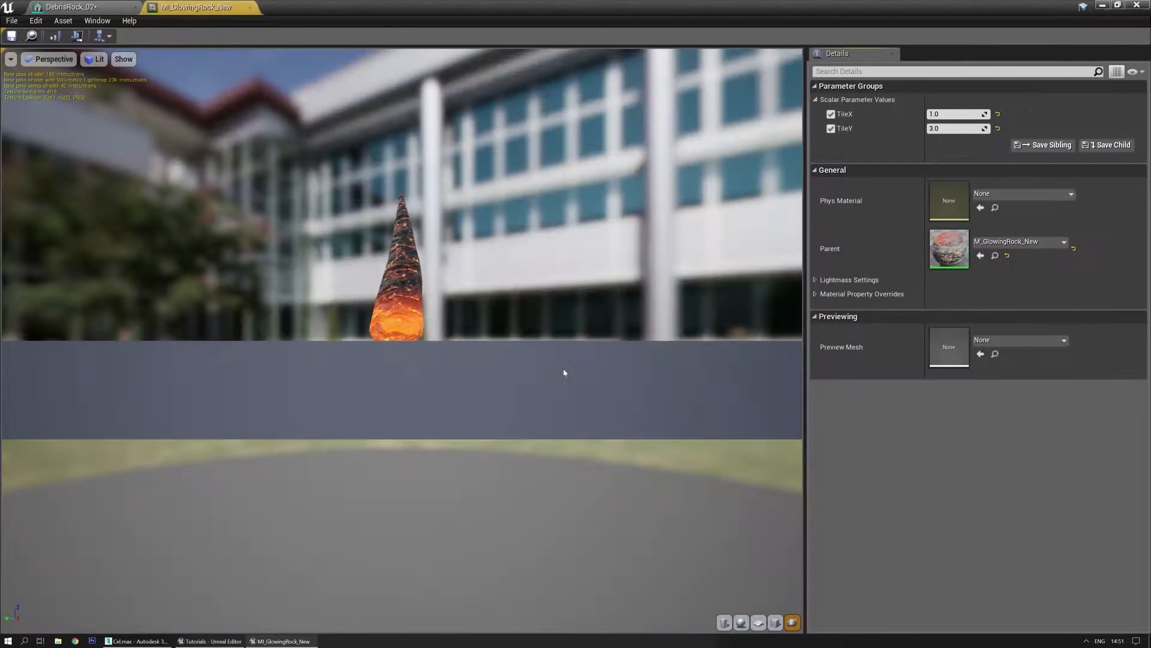
{"action": "scroll", "coordinate": [404, 252], "scroll_direction": "up", "scroll_amount": 5}
{"action": "scroll", "coordinate": [404, 252], "scroll_direction": "down", "scroll_amount": 4}
{"action": "left_click_drag", "start_coordinate": [404, 252], "coordinate": [406, 336]}
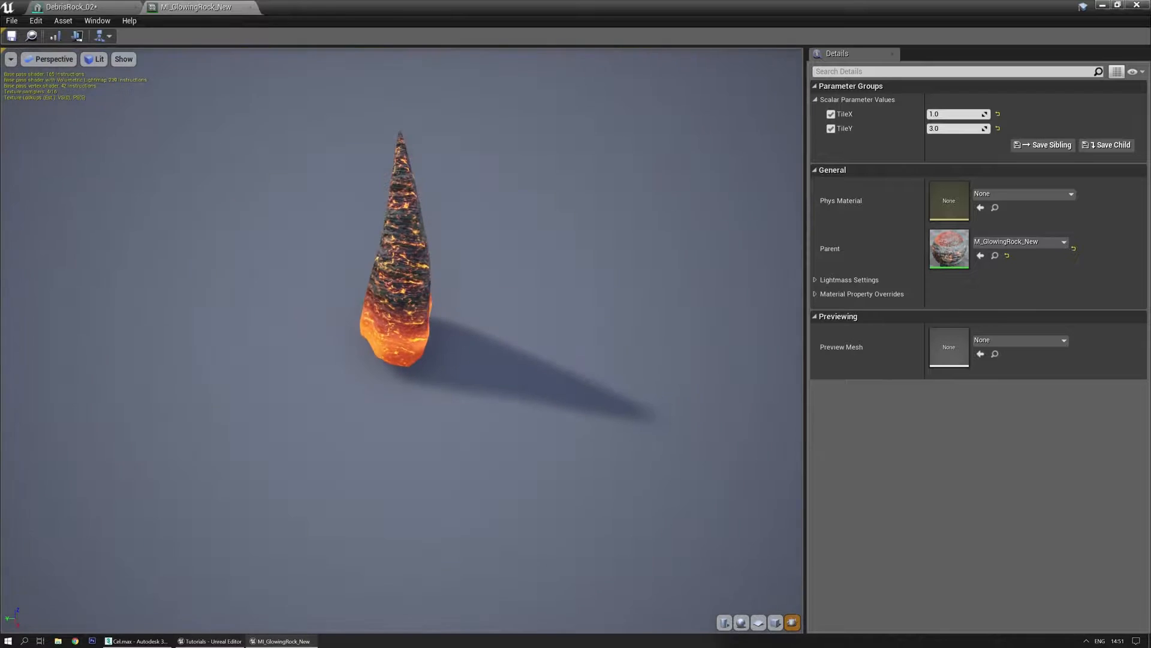
Step: Locate MI_GlowingRock_New in the Content Browser and assign it to the Element 0 material slot of DebrisRock_02
{"action": "left_click", "coordinate": [32, 36]}
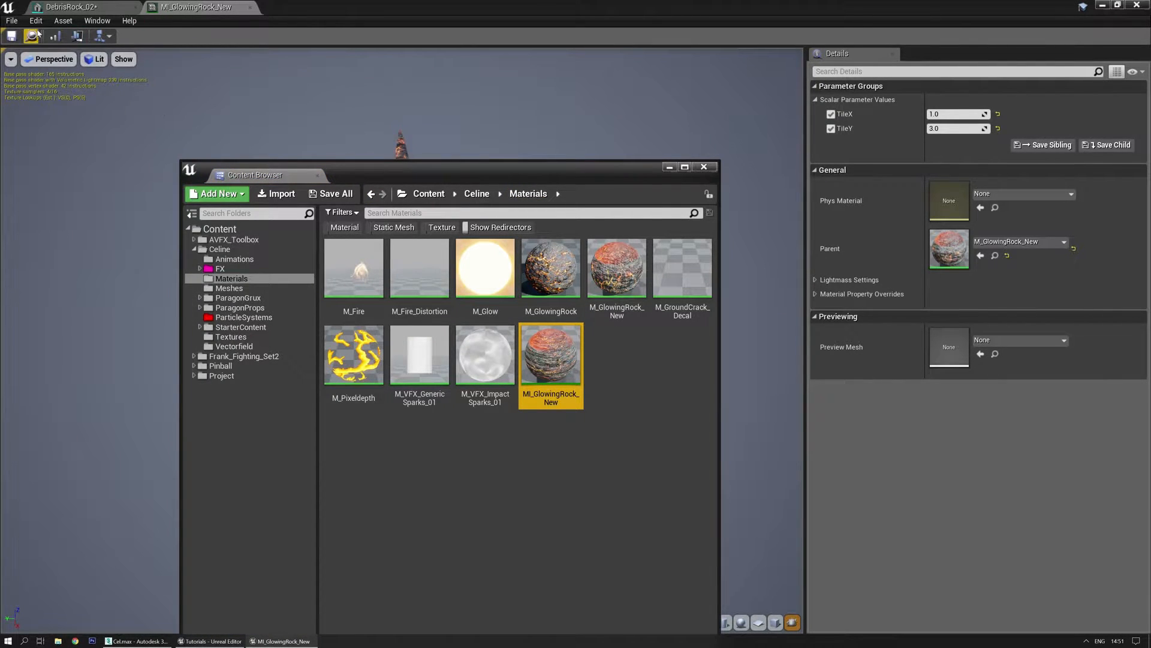
{"action": "left_click", "coordinate": [72, 7]}
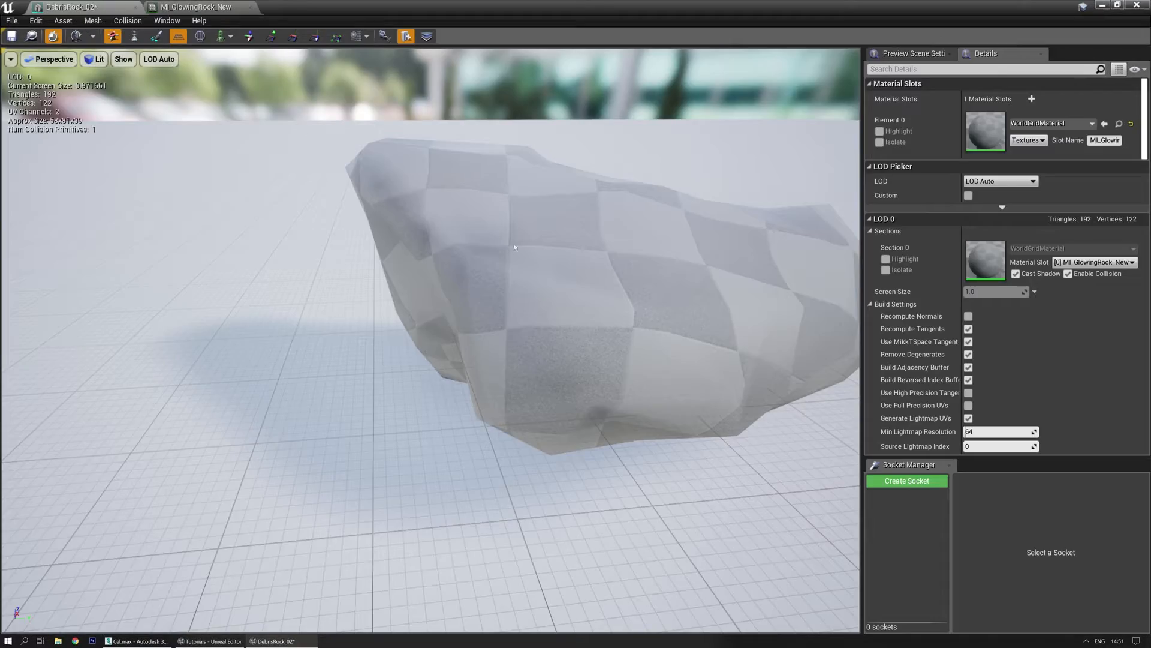
{"action": "left_click", "coordinate": [1104, 124]}
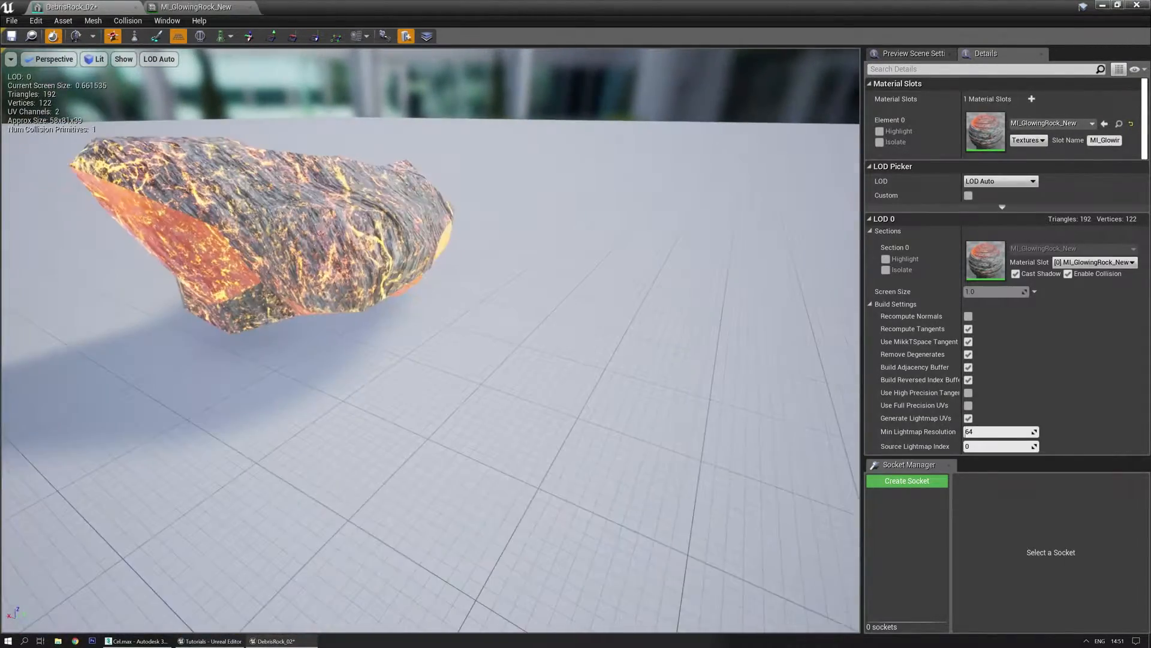
{"action": "right_click_drag", "start_coordinate": [431, 340], "coordinate": [492, 341]}
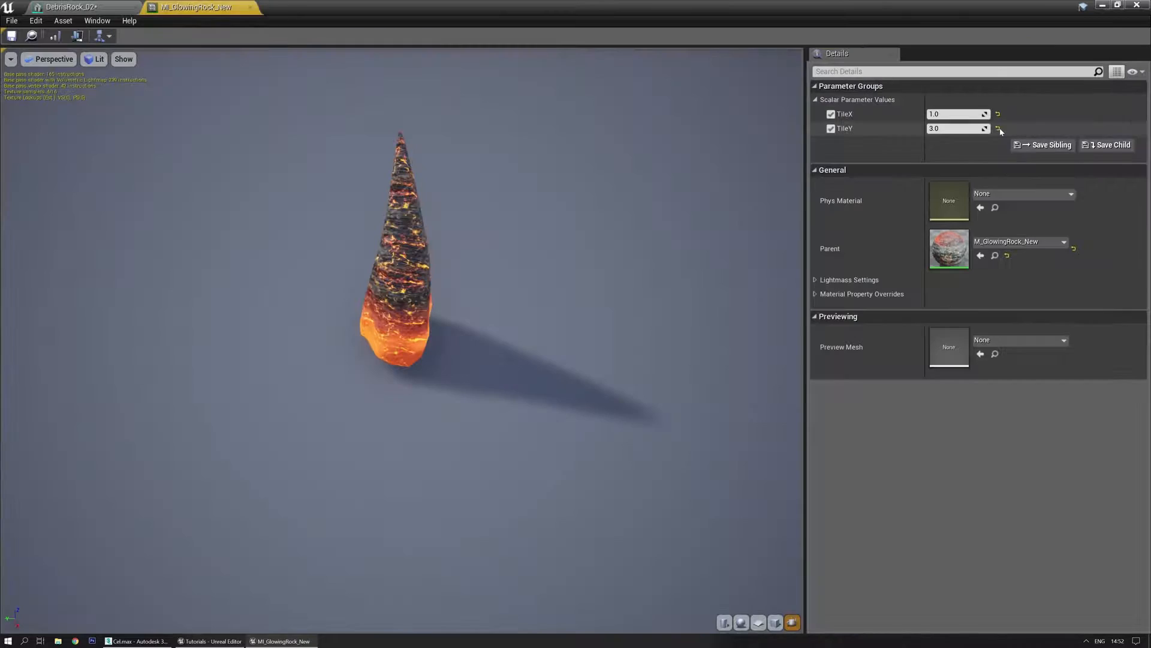
Step: Open the parent material M_GlowingRock_New and examine its GlowFX, Albedo and normal map node networks
{"action": "double_click", "coordinate": [954, 249]}
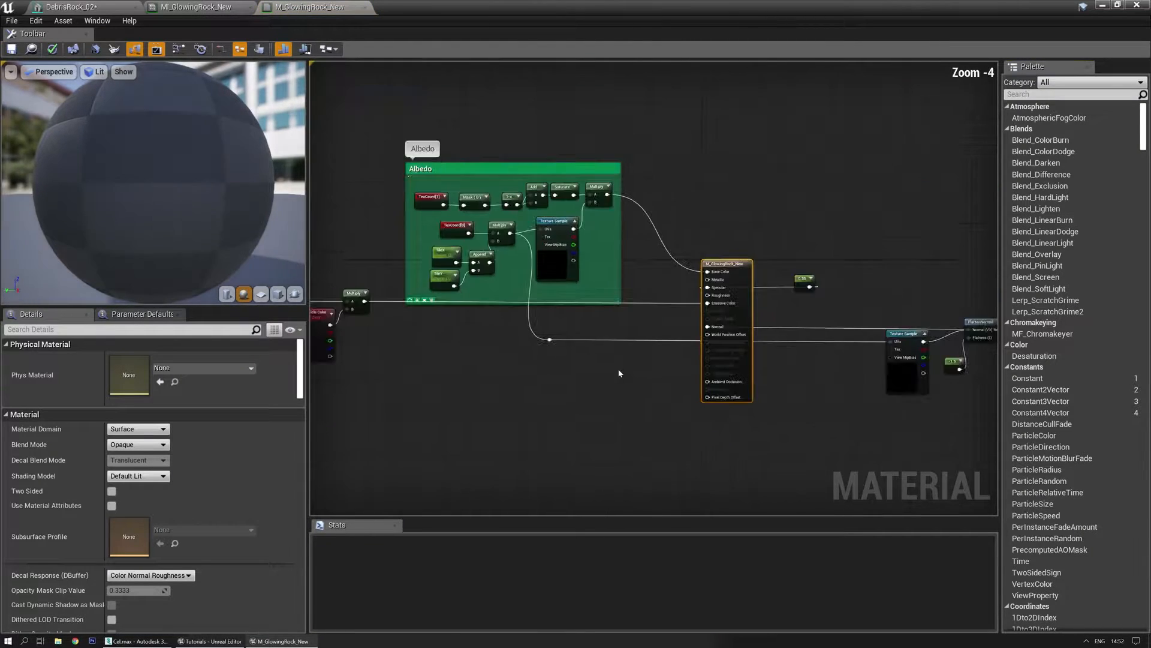
{"action": "right_click_drag", "start_coordinate": [619, 373], "coordinate": [814, 382]}
{"action": "right_click_drag", "start_coordinate": [635, 391], "coordinate": [930, 277]}
{"action": "right_click_drag", "start_coordinate": [751, 337], "coordinate": [982, 264]}
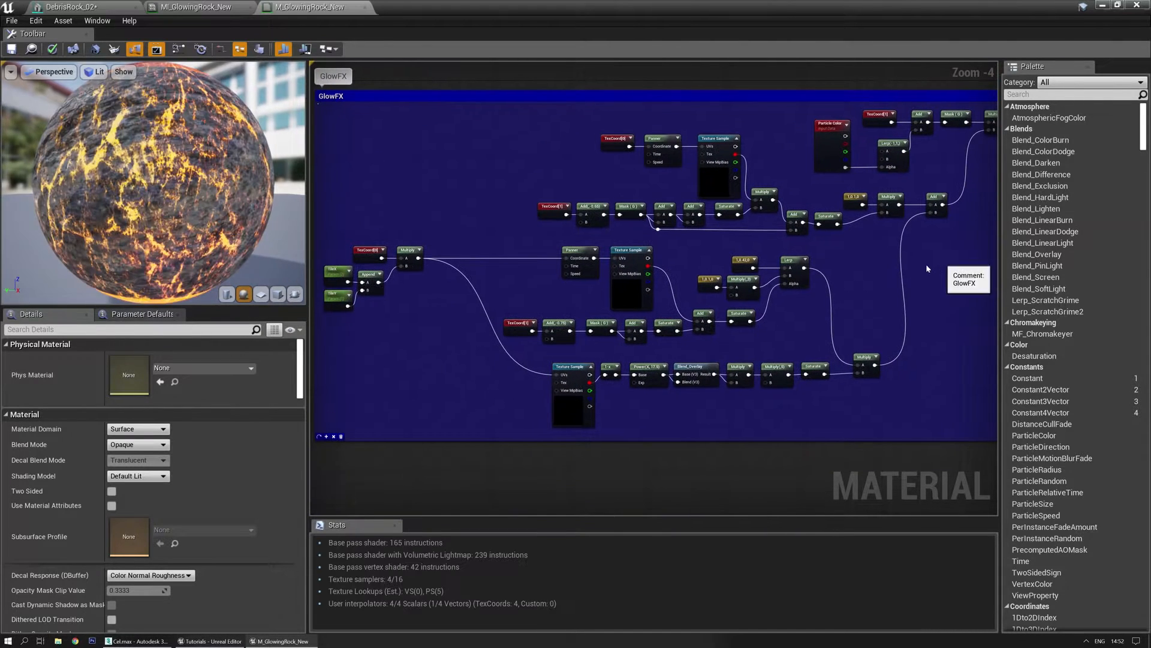
{"action": "right_click_drag", "start_coordinate": [912, 249], "coordinate": [599, 351]}
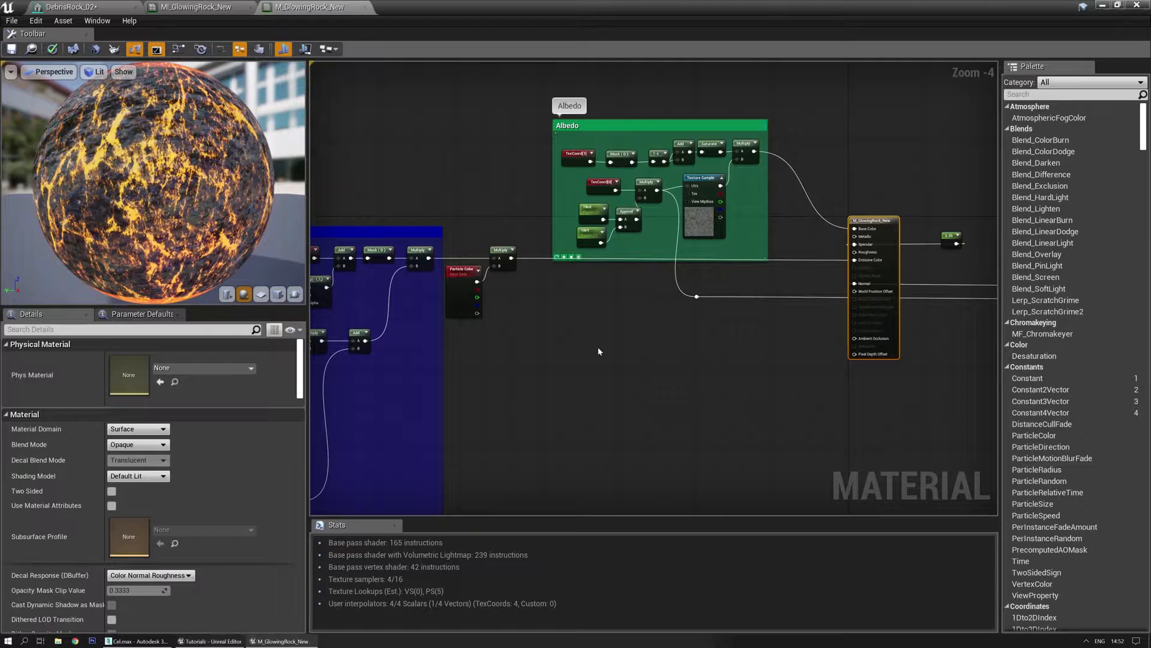
{"action": "right_click_drag", "start_coordinate": [600, 136], "coordinate": [496, 171]}
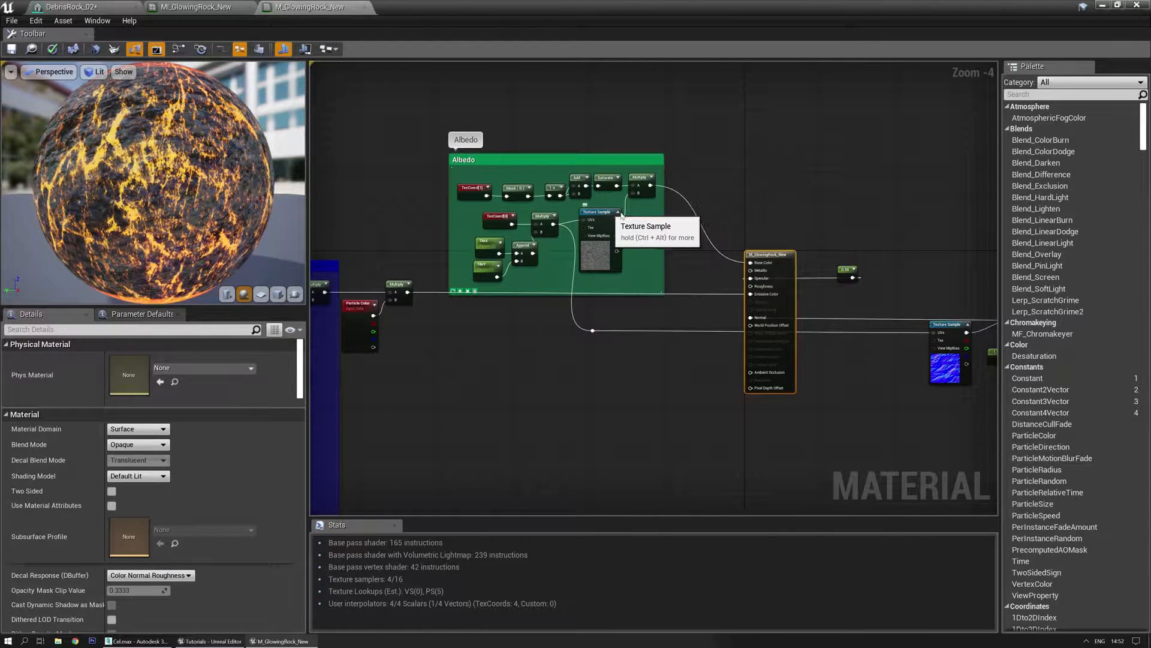
{"action": "right_click_drag", "start_coordinate": [857, 219], "coordinate": [772, 202]}
{"action": "scroll", "coordinate": [497, 252], "scroll_direction": "up", "scroll_amount": 1}
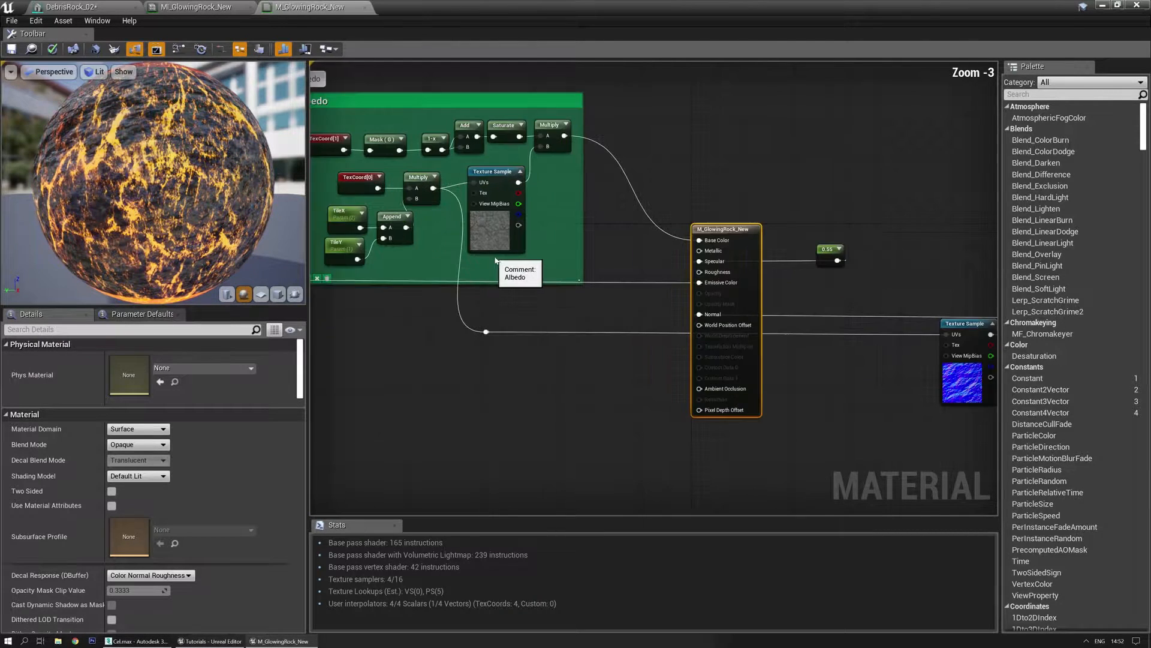
{"action": "left_click", "coordinate": [496, 177]}
{"action": "right_click_drag", "start_coordinate": [813, 353], "coordinate": [614, 307]}
{"action": "left_click", "coordinate": [576, 337]}
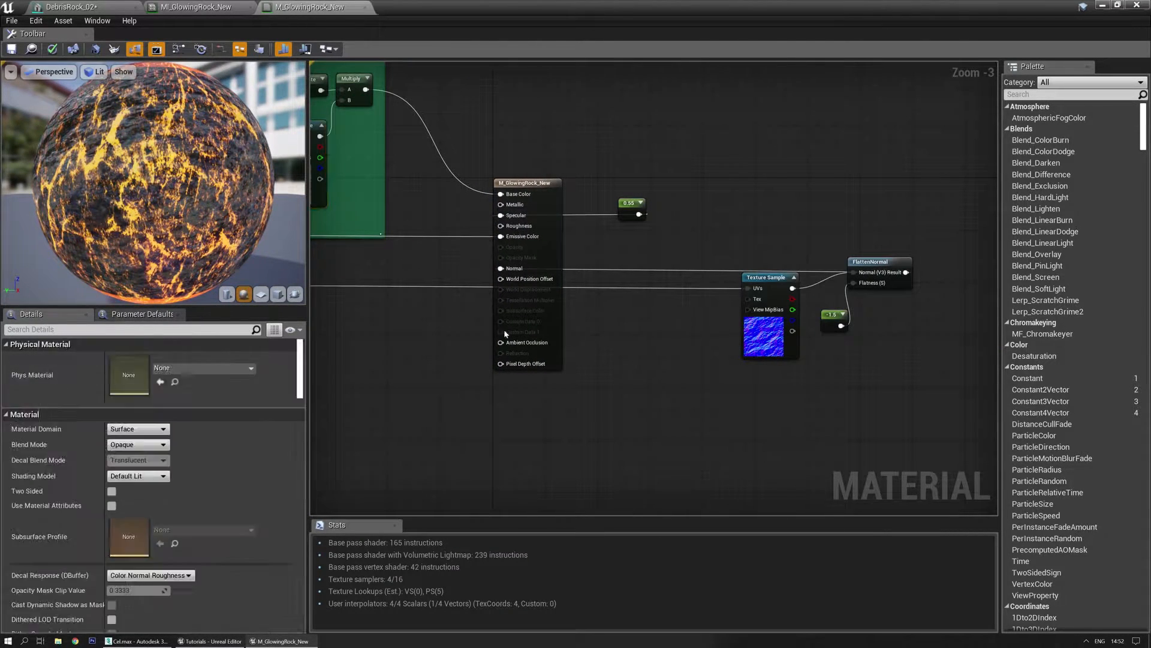
Step: Duplicate the M_GlowingRock_New material in the Materials folder and name the copy M_RockDebris_01
{"action": "key", "text": "ctrl+b"}
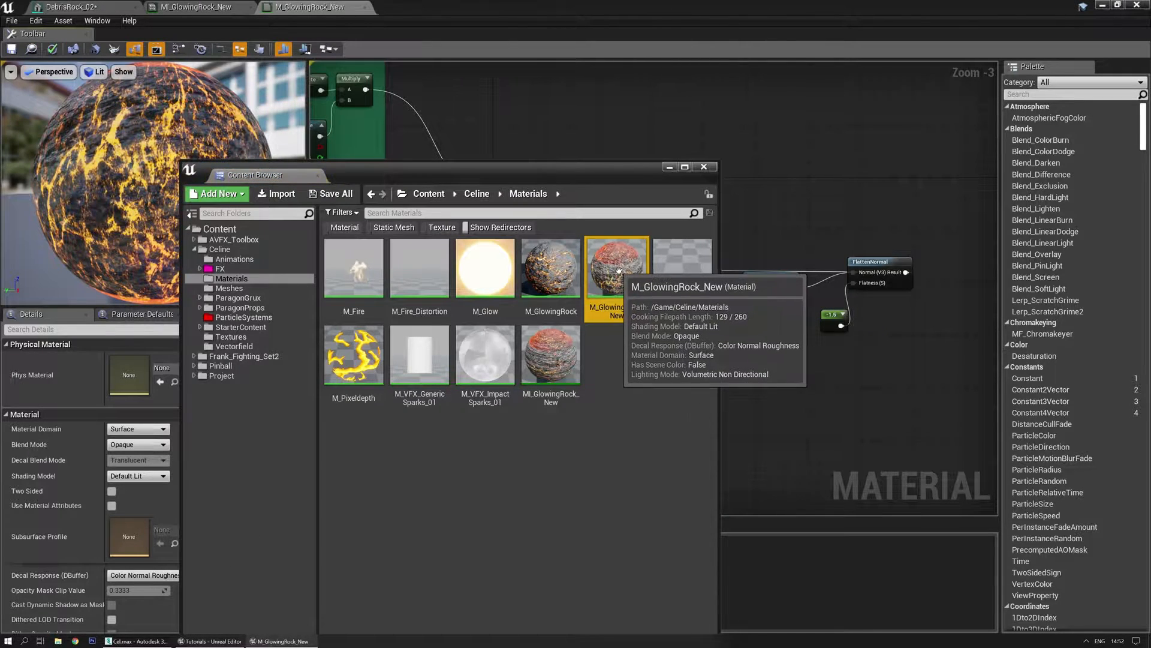
{"action": "right_click", "coordinate": [620, 273]}
{"action": "left_click", "coordinate": [682, 342]}
{"action": "key", "text": "Right"}
{"action": "key", "text": "BackSpace"}
{"action": "key", "text": "BackSpace"}
{"action": "key", "text": "BackSpace"}
{"action": "key", "text": "BackSpace"}
{"action": "key", "text": "BackSpace"}
{"action": "key", "text": "BackSpace"}
{"action": "key", "text": "BackSpace"}
{"action": "key", "text": "BackSpace"}
{"action": "key", "text": "BackSpace"}
{"action": "key", "text": "BackSpace"}
{"action": "key", "text": "BackSpace"}
{"action": "key", "text": "BackSpace"}
{"action": "key", "text": "BackSpace"}
{"action": "key", "text": "BackSpace"}
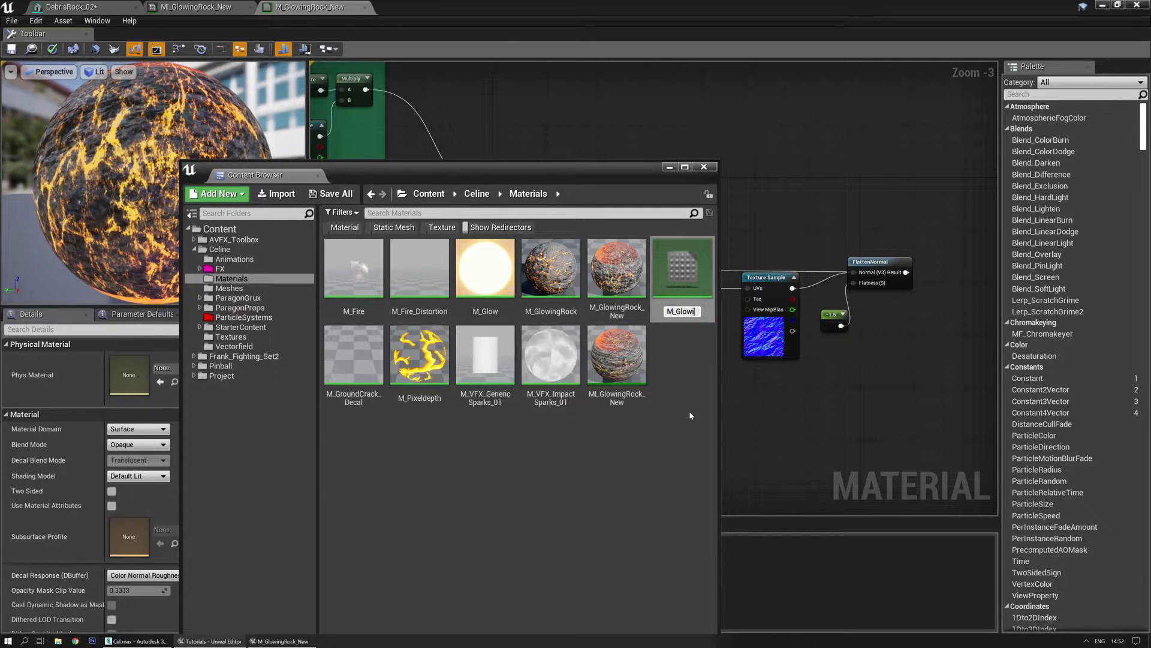
{"action": "key", "text": "BackSpace"}
{"action": "key", "text": "BackSpace"}
{"action": "type", "text": "RockD"}
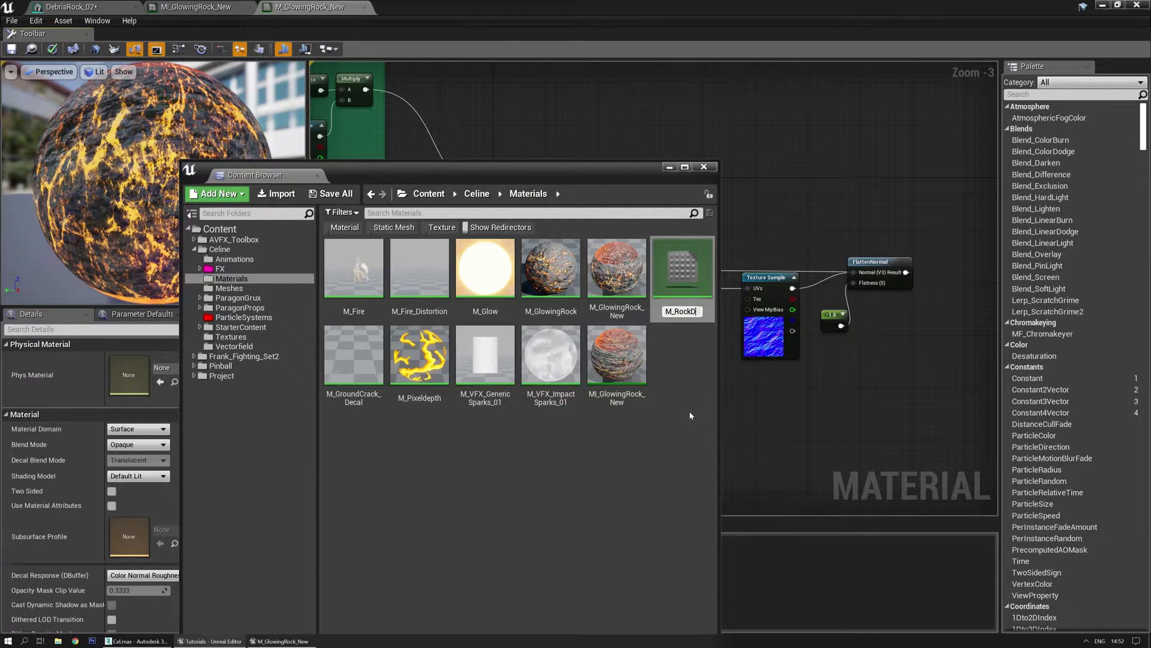
{"action": "type", "text": "ebris_01"}
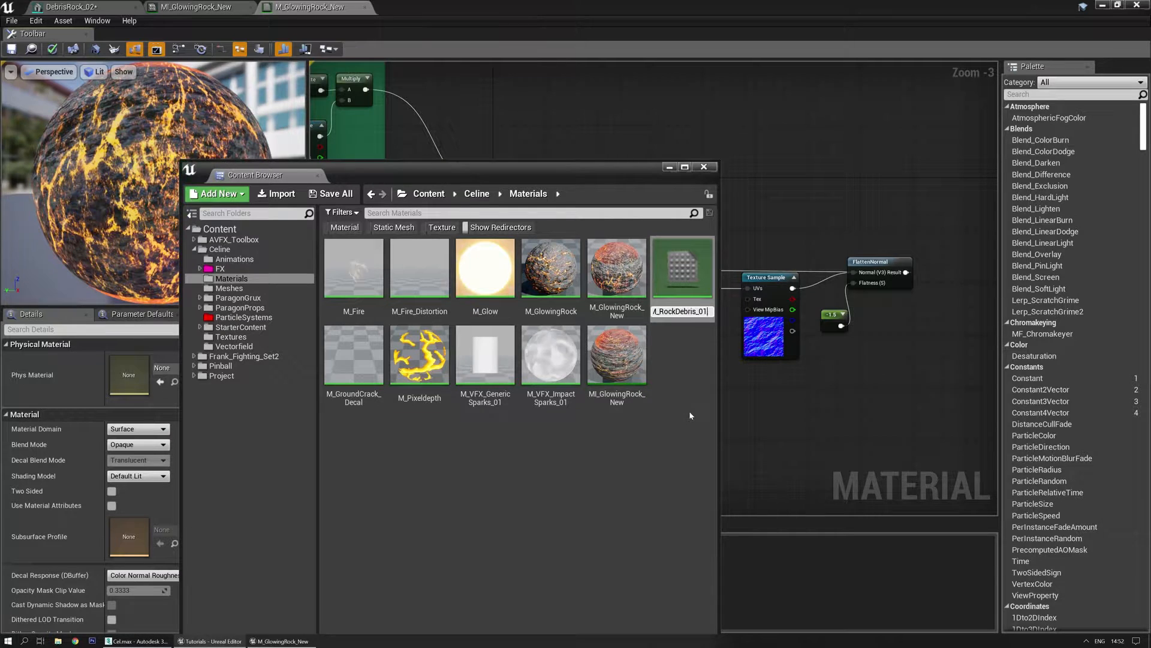
{"action": "key", "text": "Return"}
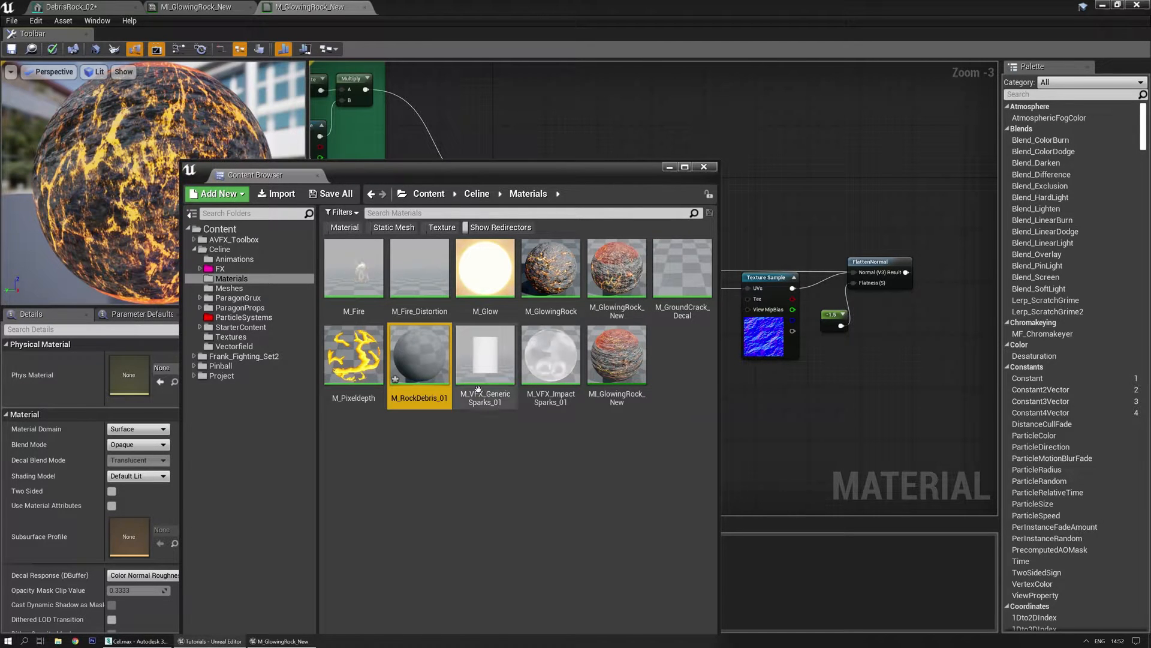
Step: Open the M_RockDebris_01 material and delete the whole GlowFX comment group with its nodes
{"action": "double_click", "coordinate": [411, 350]}
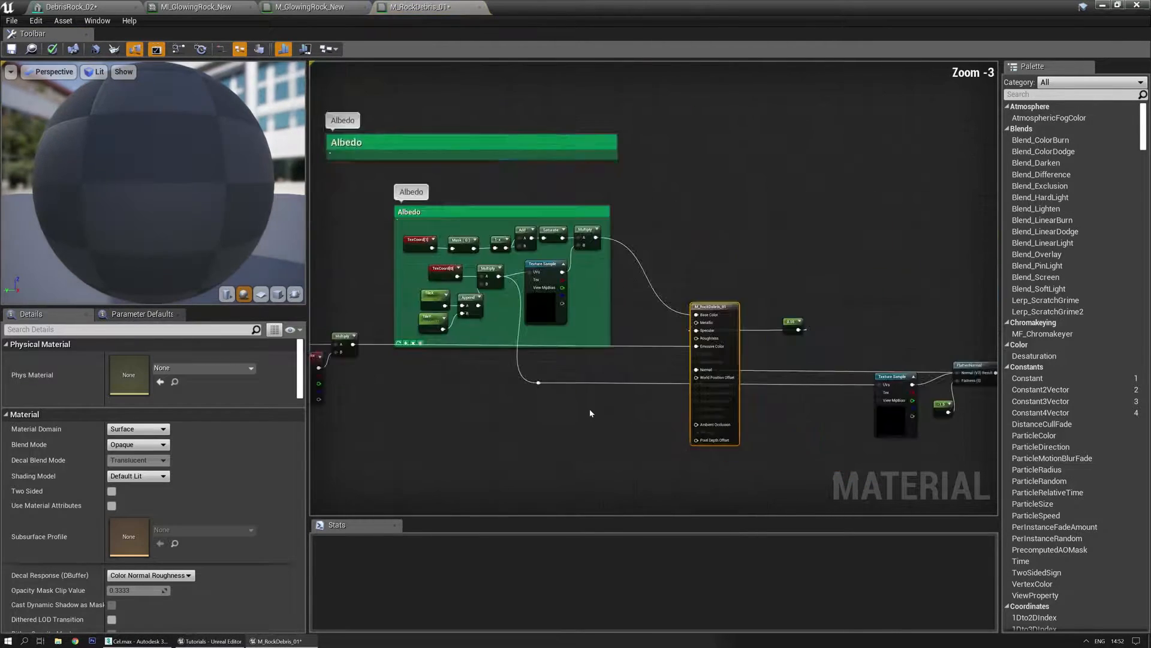
{"action": "right_click_drag", "start_coordinate": [570, 392], "coordinate": [799, 413]}
{"action": "scroll", "coordinate": [640, 339], "scroll_direction": "up", "scroll_amount": 2}
{"action": "right_click_drag", "start_coordinate": [567, 415], "coordinate": [816, 300]}
{"action": "scroll", "coordinate": [673, 379], "scroll_direction": "down", "scroll_amount": 2}
{"action": "scroll", "coordinate": [821, 297], "scroll_direction": "down", "scroll_amount": 1}
{"action": "scroll", "coordinate": [825, 294], "scroll_direction": "down", "scroll_amount": 1}
{"action": "scroll", "coordinate": [696, 287], "scroll_direction": "up", "scroll_amount": 1}
{"action": "right_click_drag", "start_coordinate": [671, 283], "coordinate": [581, 255]}
{"action": "left_click_drag", "start_coordinate": [338, 109], "coordinate": [865, 408]}
{"action": "right_click_drag", "start_coordinate": [865, 407], "coordinate": [681, 458]}
{"action": "scroll", "coordinate": [682, 372], "scroll_direction": "up", "scroll_amount": 2}
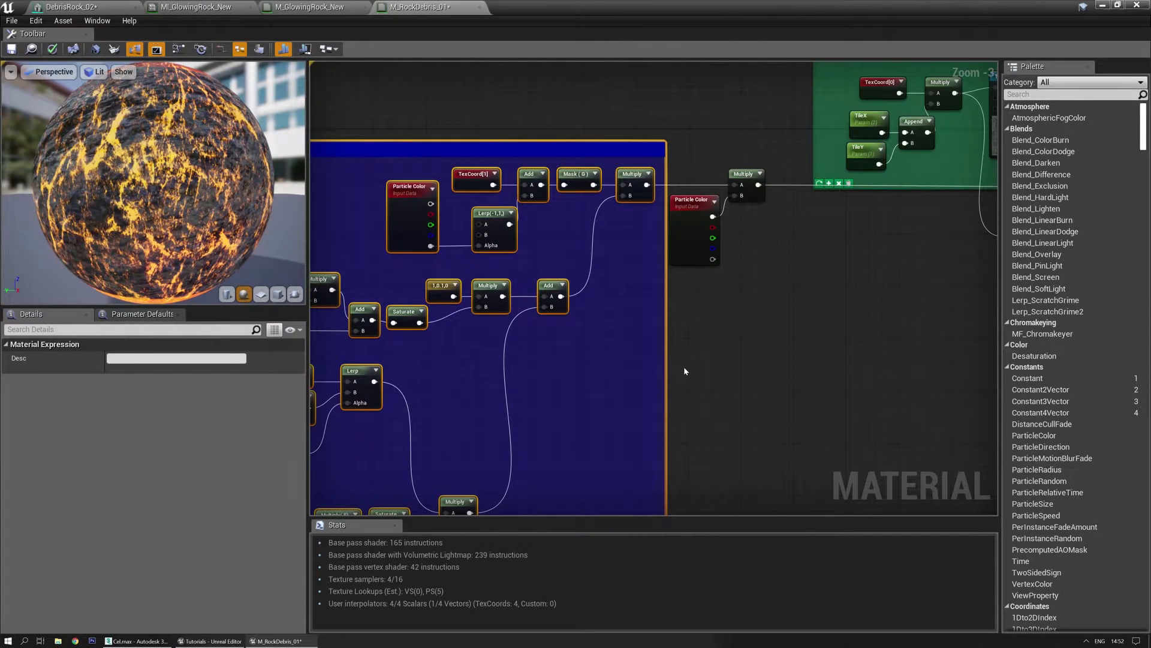
{"action": "key", "text": "Delete"}
Step: Delete the Multiply node feeding Emissive Color and move the Particle Color node next to the main material node
{"action": "right_click_drag", "start_coordinate": [740, 340], "coordinate": [476, 398]}
{"action": "scroll", "coordinate": [458, 334], "scroll_direction": "up", "scroll_amount": 1}
{"action": "right_click_drag", "start_coordinate": [485, 312], "coordinate": [429, 358]}
{"action": "left_click", "coordinate": [517, 292]}
{"action": "key", "text": "Delete"}
{"action": "left_click_drag", "start_coordinate": [357, 305], "coordinate": [848, 232]}
{"action": "right_click_drag", "start_coordinate": [896, 193], "coordinate": [604, 284]}
Step: Add a Multiply node that combines the Albedo output with Particle Color, connect it to Base Color and arrange both nodes
{"action": "key", "text": "m"}
{"action": "left_click", "coordinate": [607, 251]}
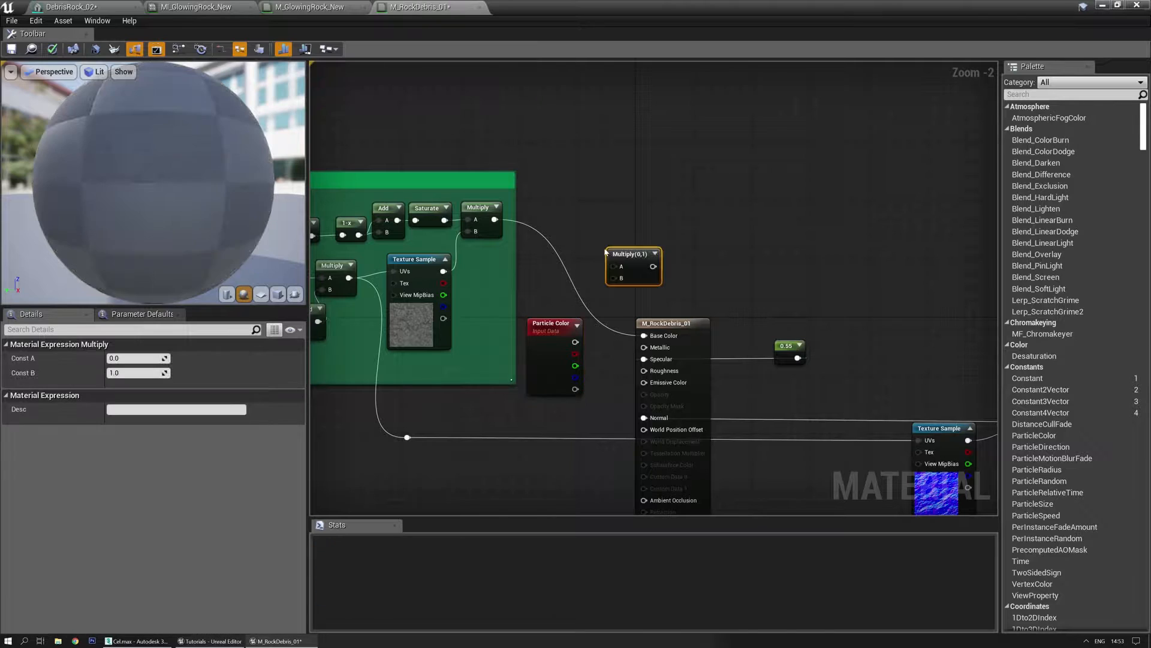
{"action": "left_click_drag", "start_coordinate": [494, 220], "coordinate": [613, 266]}
{"action": "left_click_drag", "start_coordinate": [575, 342], "coordinate": [647, 336]}
{"action": "left_click_drag", "start_coordinate": [627, 259], "coordinate": [606, 213]}
{"action": "left_click_drag", "start_coordinate": [541, 332], "coordinate": [541, 253]}
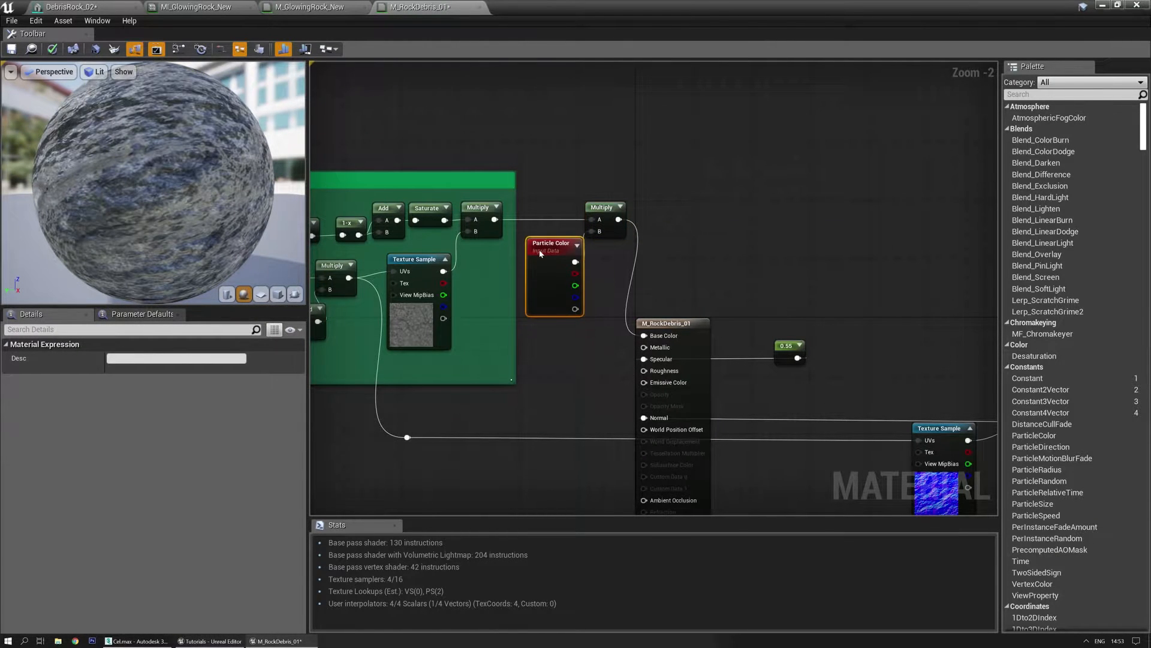
Step: Review the M_RockDebris_01 material properties, including its usage flags, and look over the remaining node graph
{"action": "right_click_drag", "start_coordinate": [841, 282], "coordinate": [621, 138]}
{"action": "left_click", "coordinate": [620, 139]}
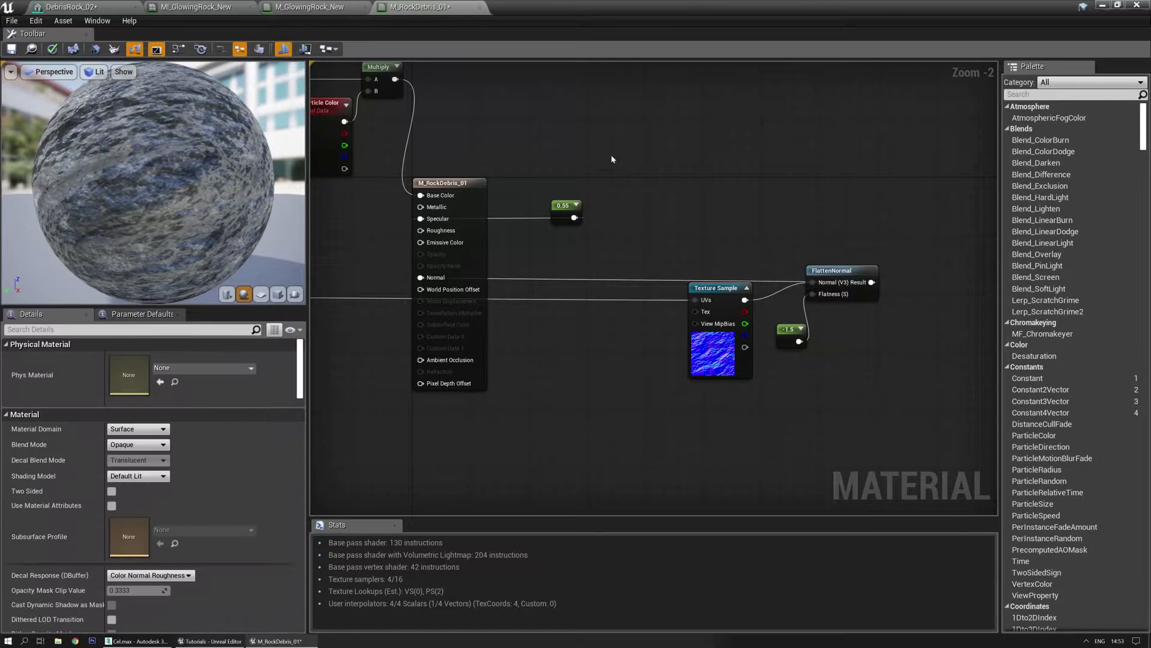
{"action": "right_click_drag", "start_coordinate": [636, 195], "coordinate": [791, 195]}
{"action": "scroll", "coordinate": [162, 439], "scroll_direction": "down", "scroll_amount": 3}
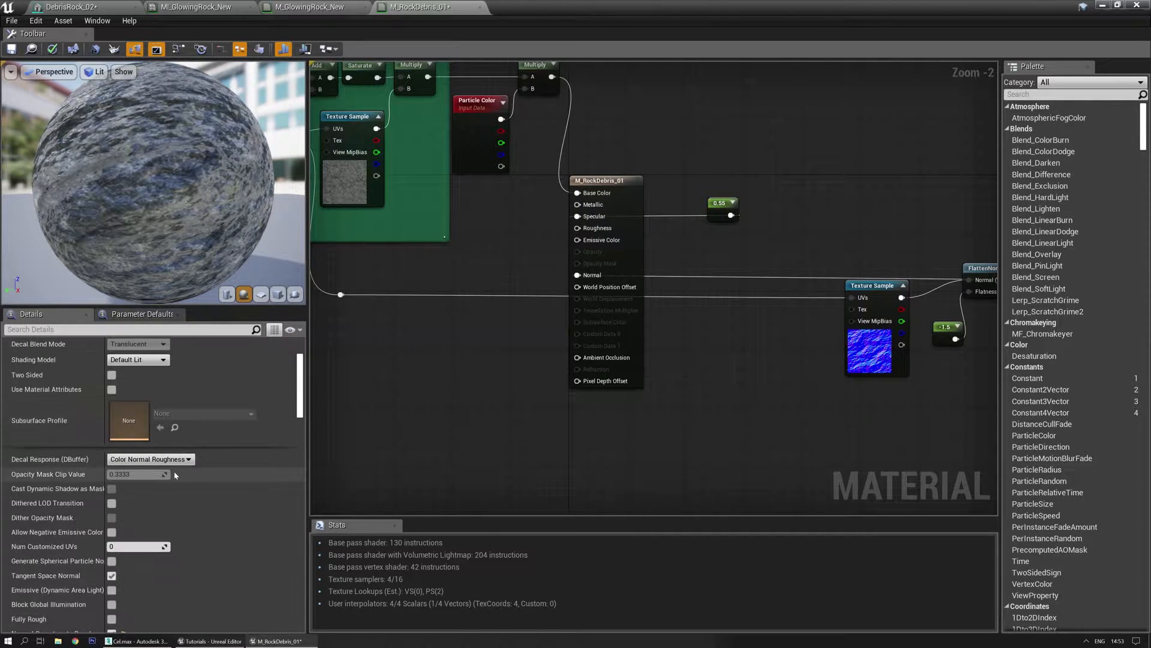
{"action": "scroll", "coordinate": [162, 439], "scroll_direction": "down", "scroll_amount": 6}
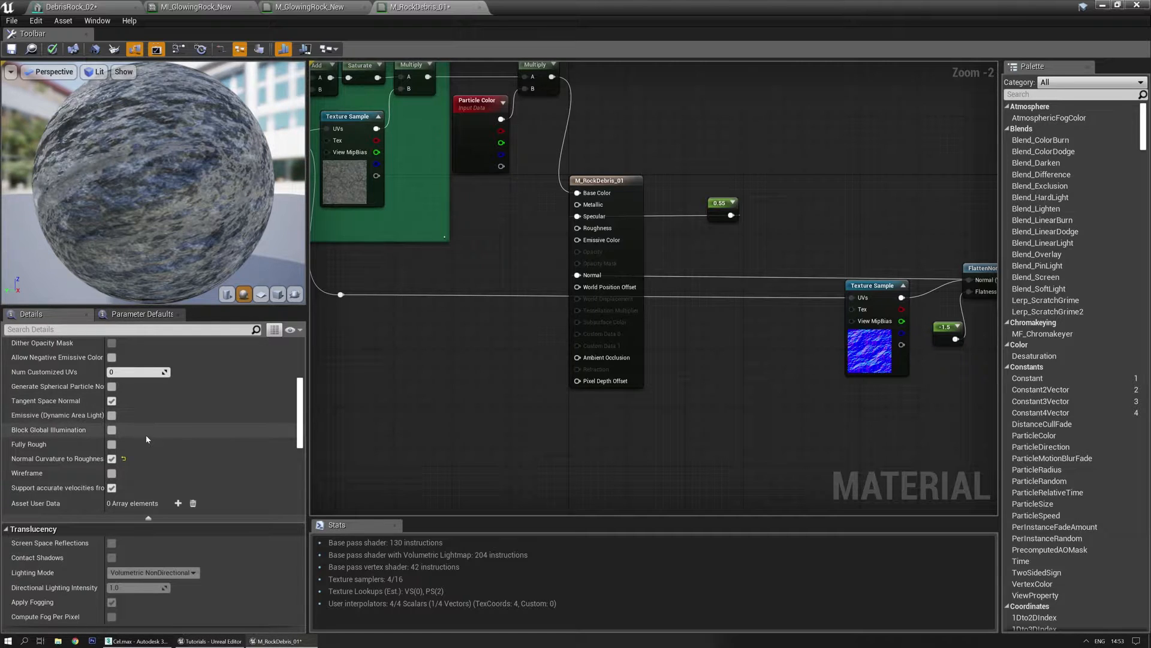
{"action": "scroll", "coordinate": [145, 438], "scroll_direction": "down", "scroll_amount": 2}
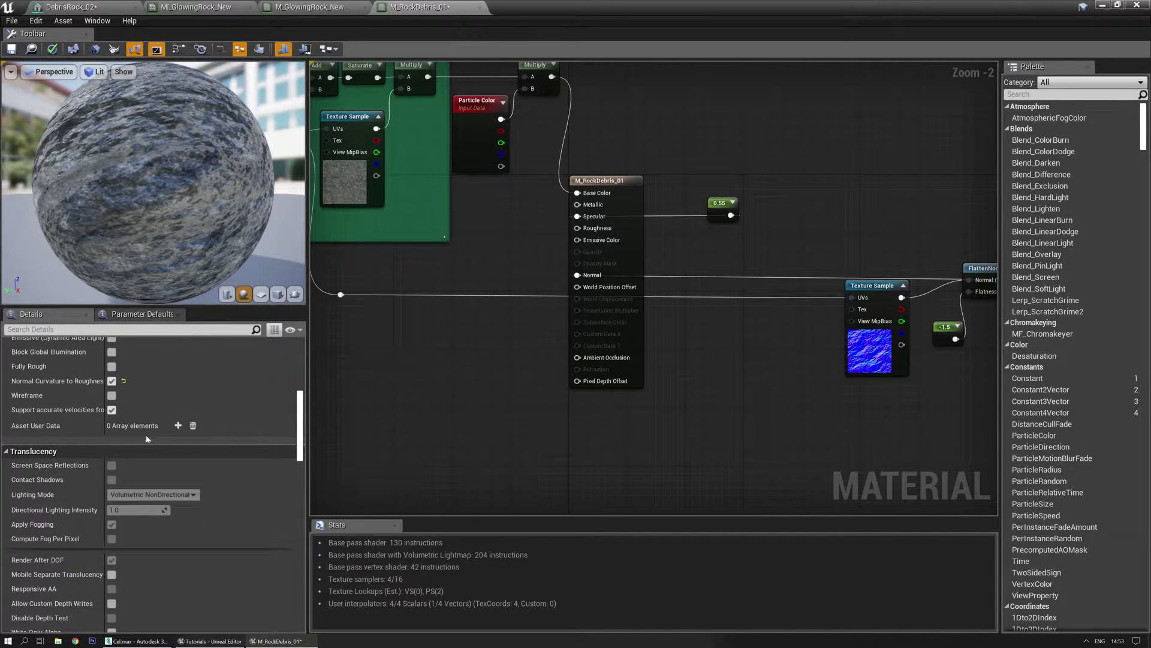
{"action": "scroll", "coordinate": [146, 438], "scroll_direction": "down", "scroll_amount": 10}
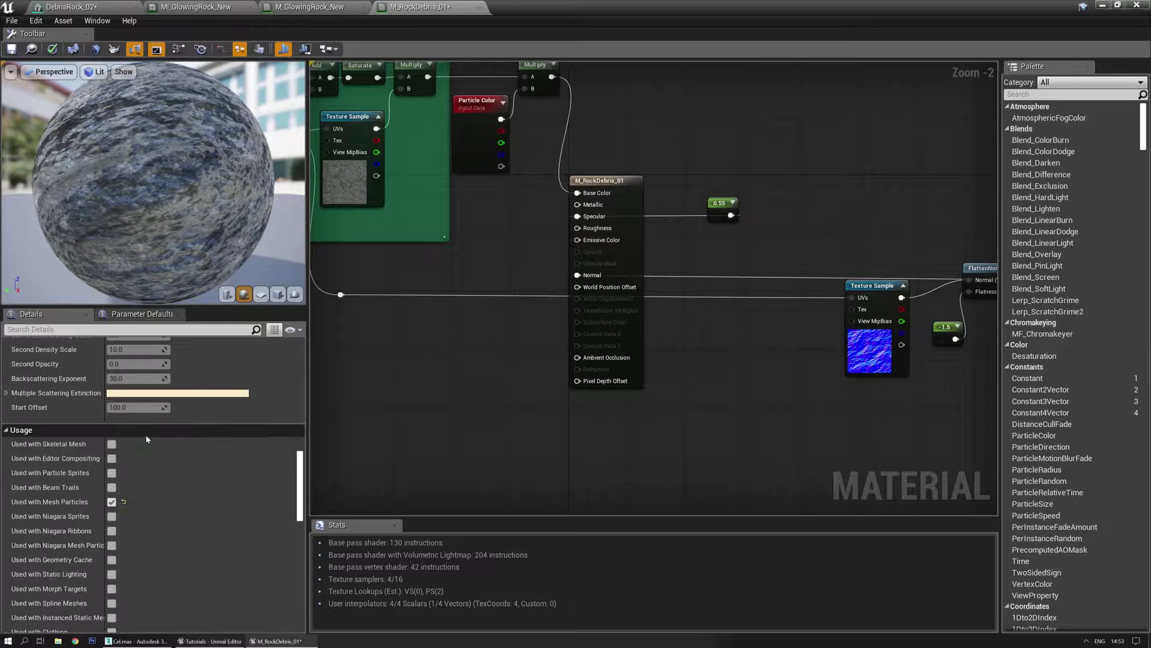
{"action": "scroll", "coordinate": [147, 439], "scroll_direction": "down", "scroll_amount": 5}
{"action": "scroll", "coordinate": [186, 453], "scroll_direction": "down", "scroll_amount": 8}
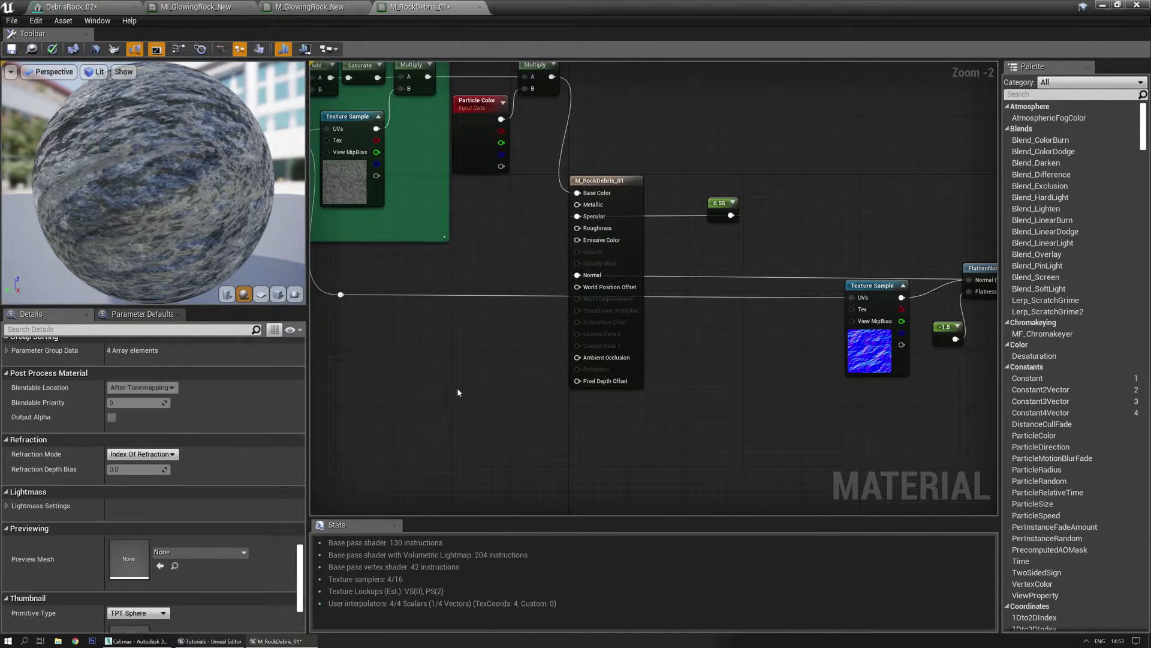
{"action": "scroll", "coordinate": [463, 387], "scroll_direction": "down", "scroll_amount": 3}
{"action": "scroll", "coordinate": [581, 362], "scroll_direction": "up", "scroll_amount": 4}
{"action": "right_click_drag", "start_coordinate": [644, 357], "coordinate": [918, 339]}
{"action": "scroll", "coordinate": [531, 342], "scroll_direction": "down", "scroll_amount": 3}
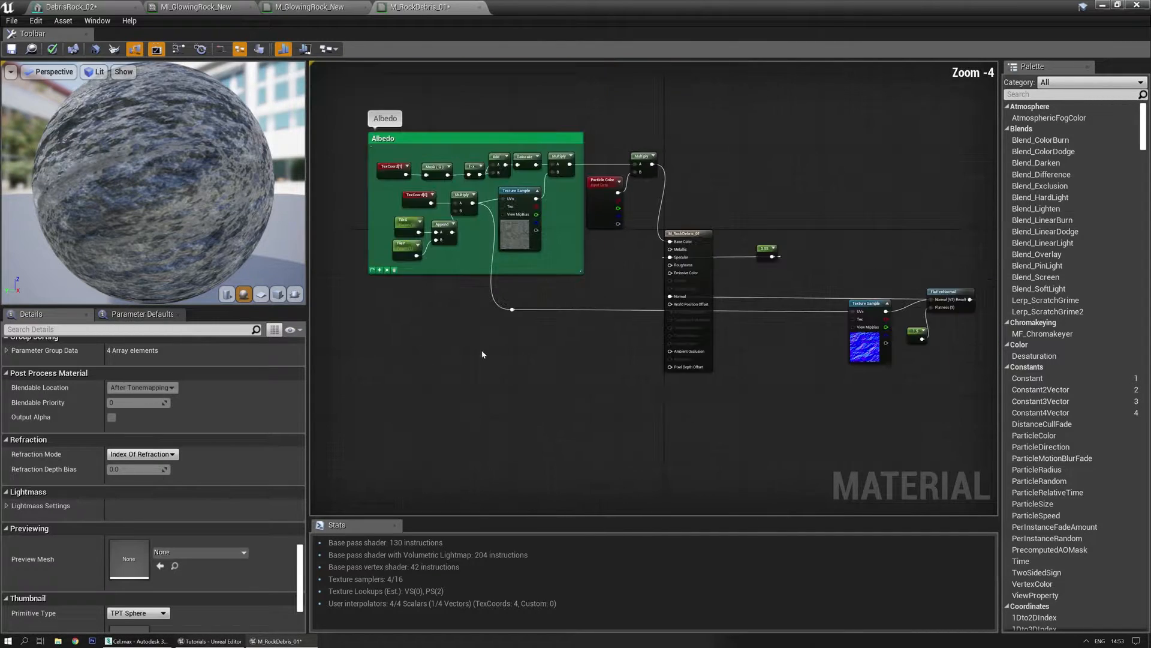
Step: Connect the red channel of the Albedo group's rock Texture Sample to Roughness in M_RockDebris_01 and inspect the preview sphere
{"action": "right_click_drag", "start_coordinate": [488, 348], "coordinate": [654, 406]}
{"action": "scroll", "coordinate": [760, 410], "scroll_direction": "up", "scroll_amount": 2}
{"action": "right_click_drag", "start_coordinate": [760, 410], "coordinate": [605, 437]}
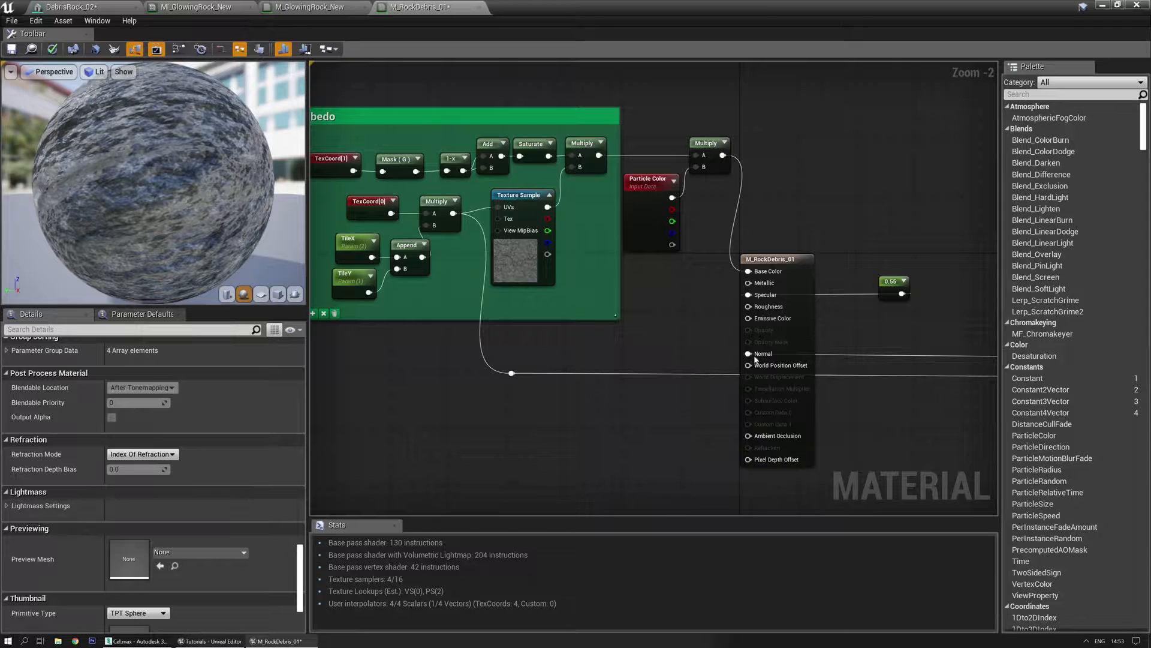
{"action": "right_click_drag", "start_coordinate": [616, 415], "coordinate": [629, 322]}
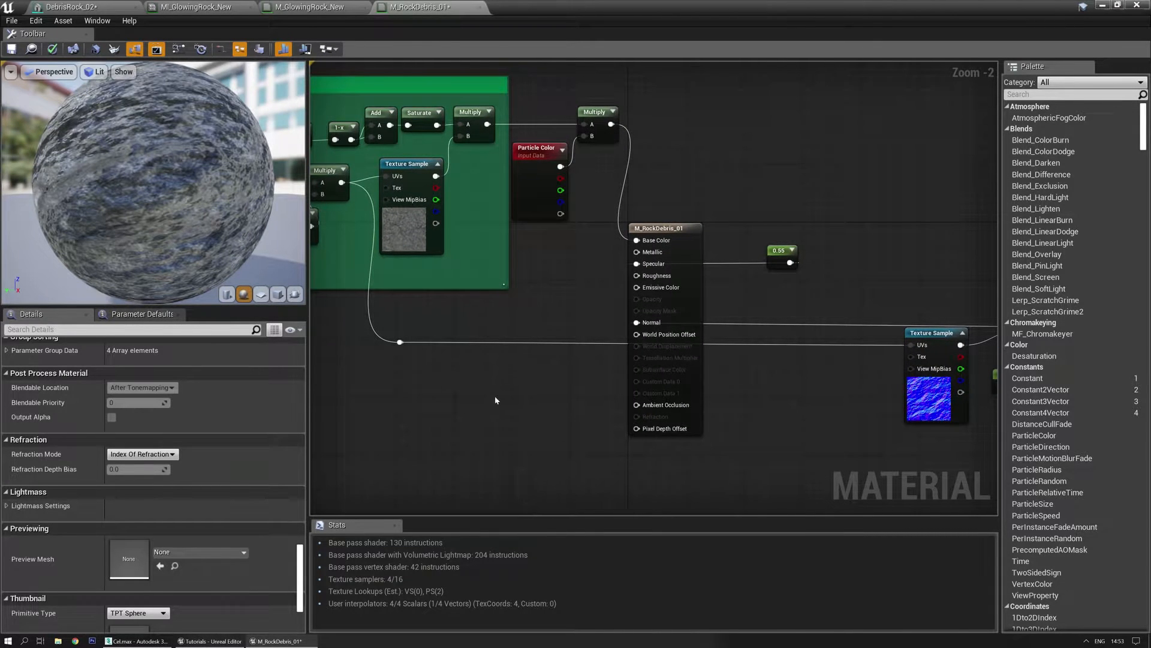
{"action": "right_click_drag", "start_coordinate": [495, 398], "coordinate": [544, 409]}
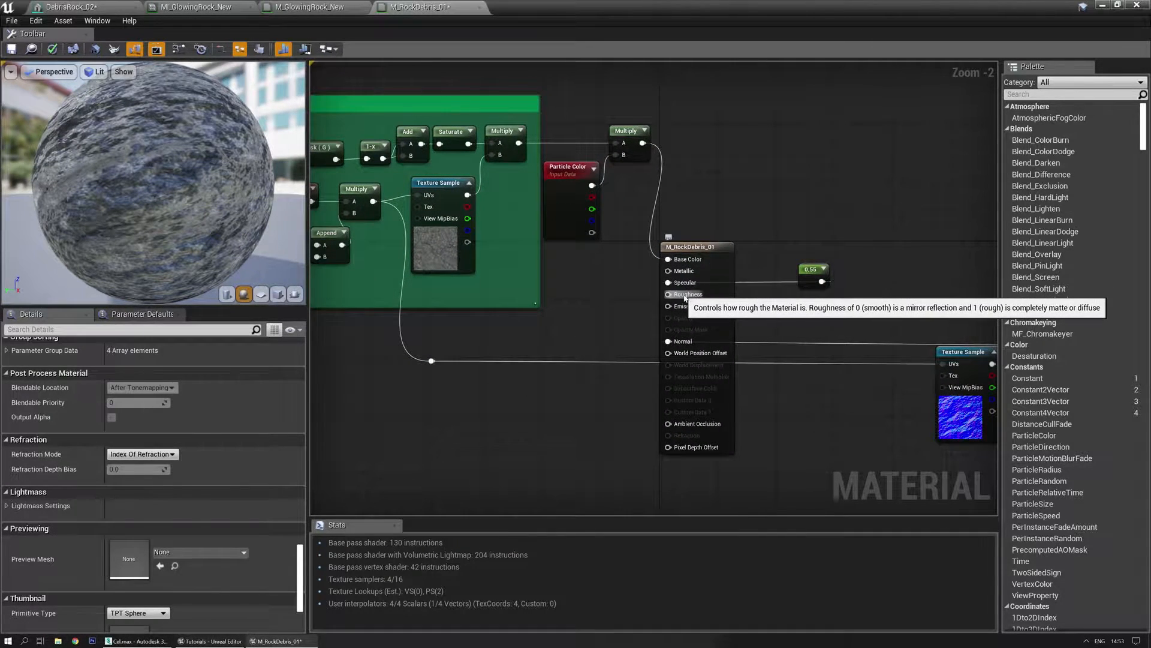
{"action": "right_click_drag", "start_coordinate": [592, 291], "coordinate": [586, 331]}
{"action": "scroll", "coordinate": [526, 325], "scroll_direction": "up", "scroll_amount": 2}
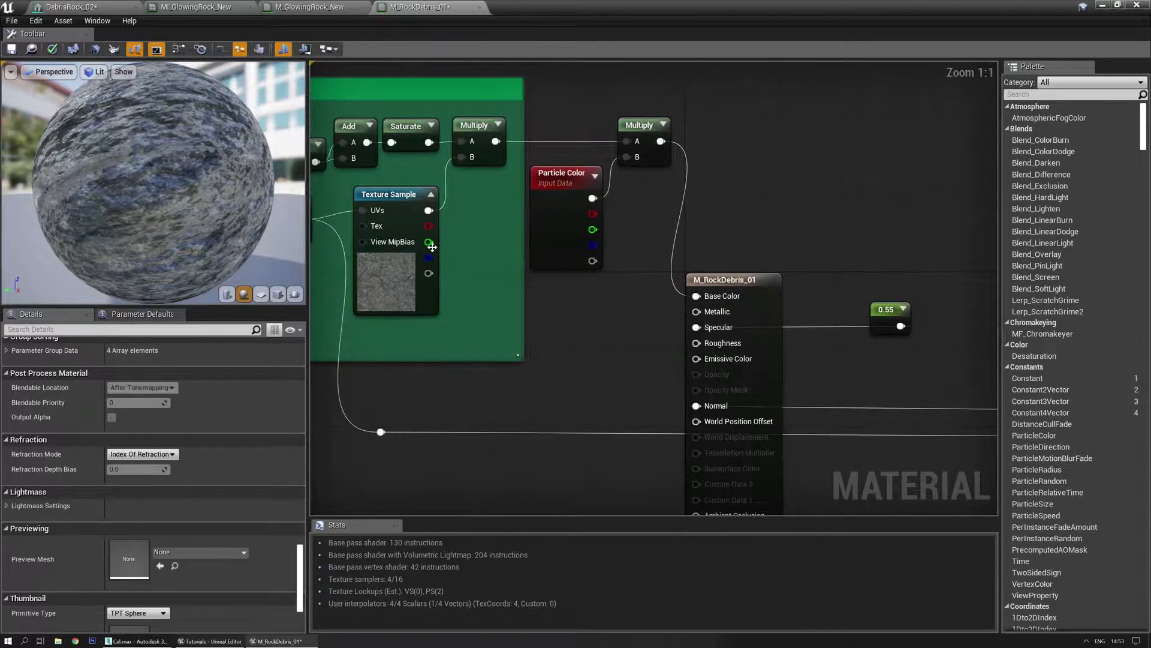
{"action": "left_click_drag", "start_coordinate": [428, 210], "coordinate": [515, 265]}
{"action": "left_click", "coordinate": [473, 418]}
{"action": "left_click_drag", "start_coordinate": [429, 227], "coordinate": [646, 318]}
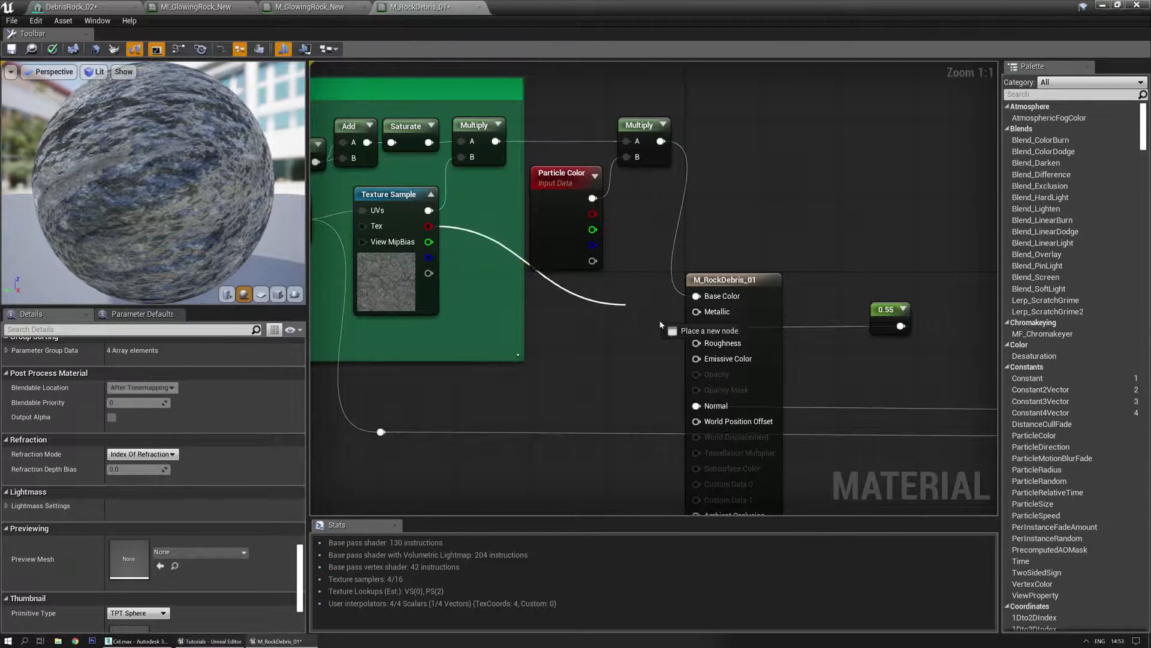
{"action": "left_click_drag", "start_coordinate": [707, 346], "coordinate": [706, 345]}
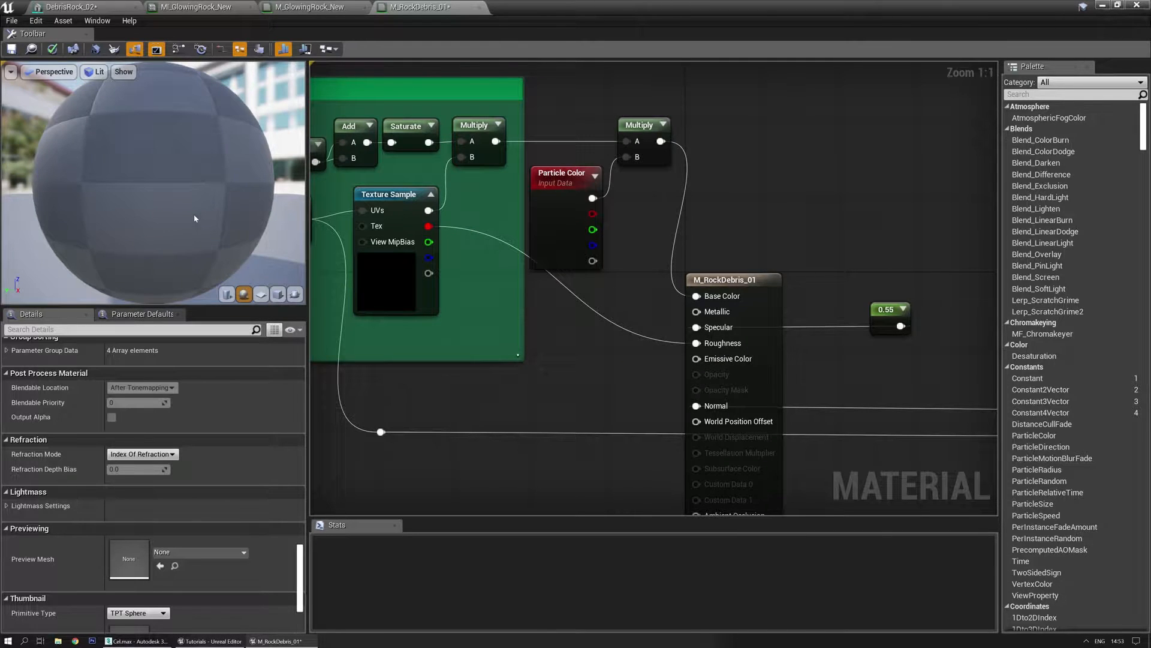
{"action": "left_click_drag", "start_coordinate": [200, 193], "coordinate": [112, 201]}
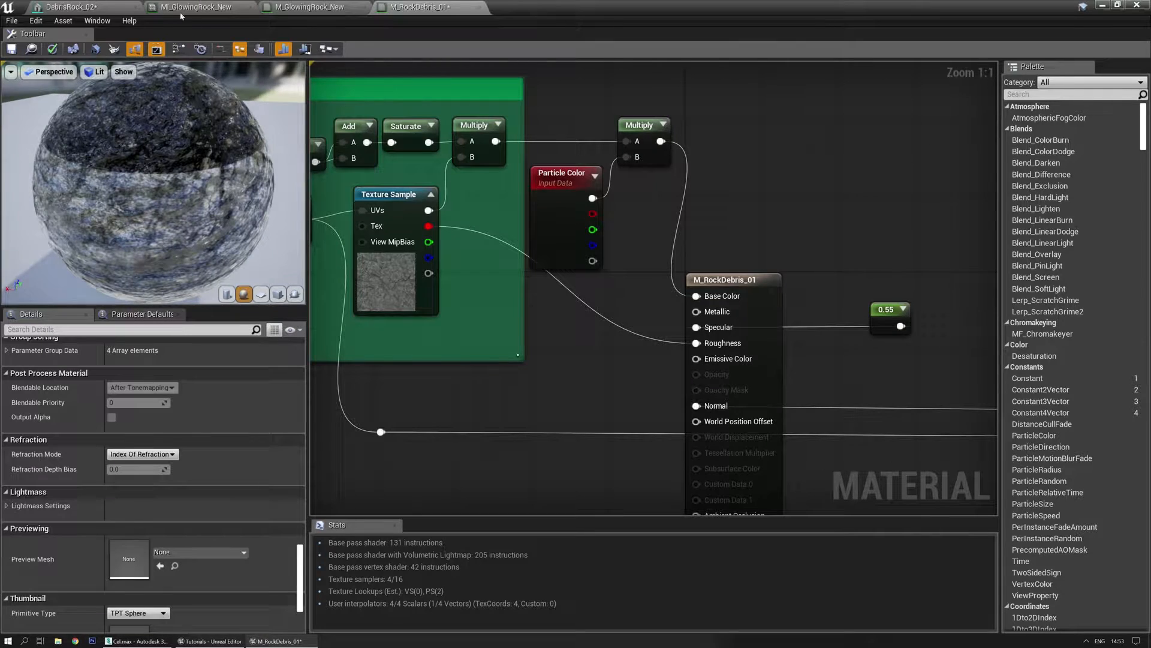
Step: Use the DebrisRock_02 mesh as the preview mesh for M_RockDebris_01 and inspect the material on it from several angles
{"action": "left_click", "coordinate": [82, 10]}
{"action": "key", "text": "ctrl+b"}
{"action": "left_click", "coordinate": [403, 9]}
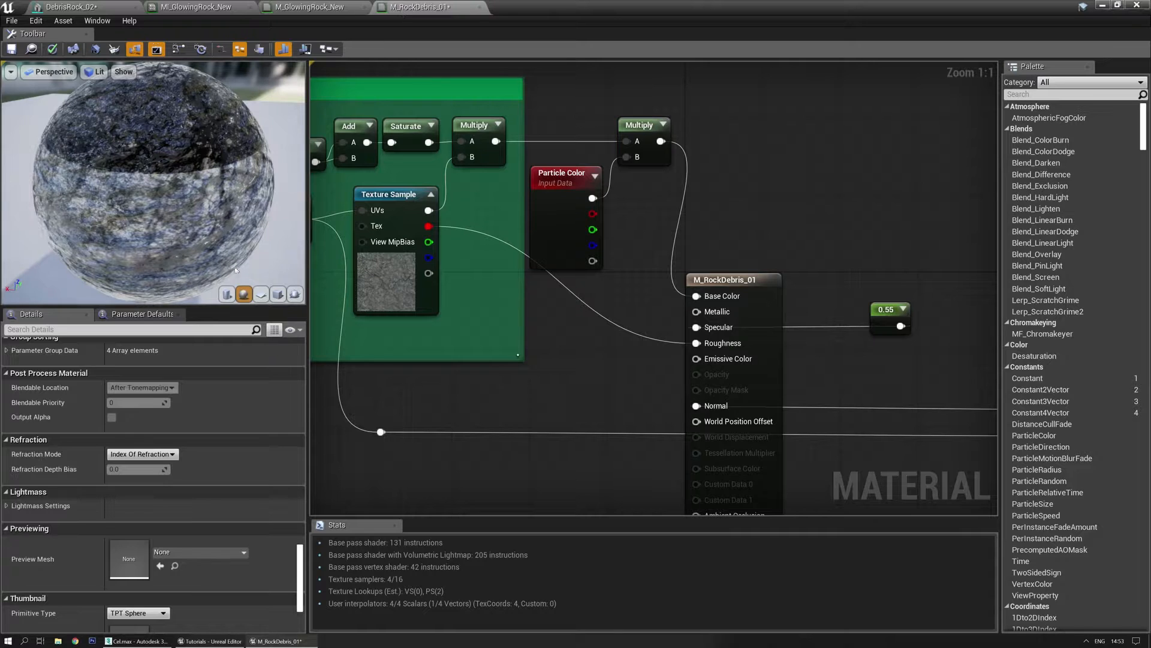
{"action": "left_click", "coordinate": [295, 294]}
{"action": "scroll", "coordinate": [158, 222], "scroll_direction": "up", "scroll_amount": 5}
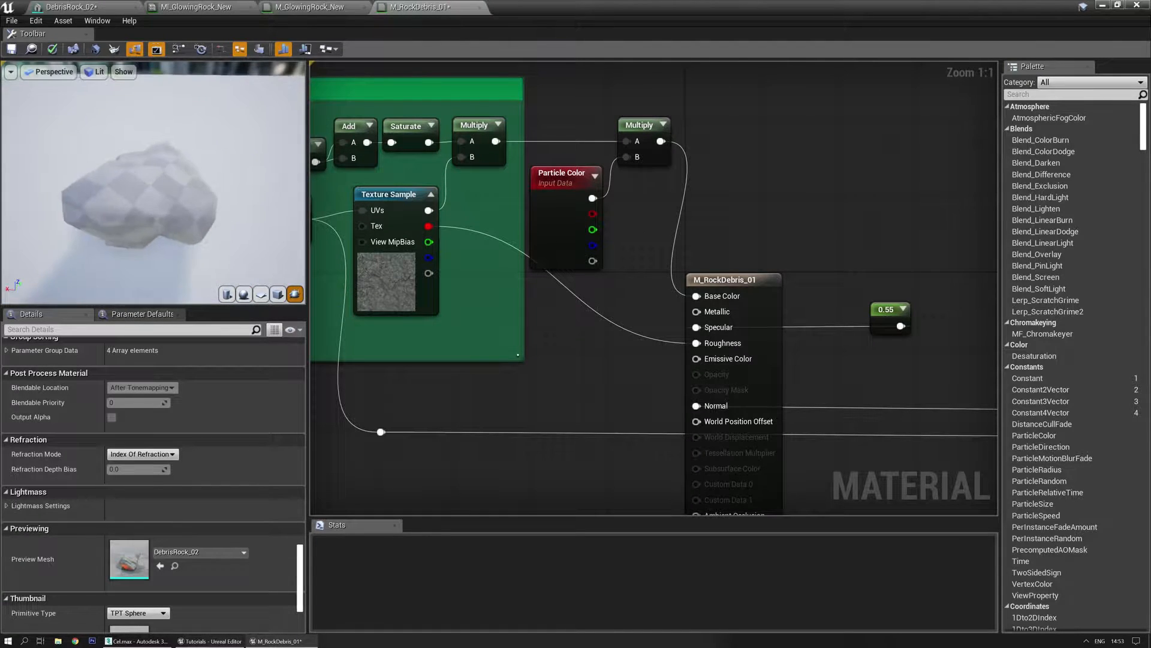
{"action": "left_click_drag", "start_coordinate": [157, 222], "coordinate": [335, 207]}
{"action": "left_click_drag", "start_coordinate": [96, 192], "coordinate": [180, 207]}
{"action": "scroll", "coordinate": [96, 192], "scroll_direction": "up", "scroll_amount": 5}
{"action": "scroll", "coordinate": [96, 192], "scroll_direction": "down", "scroll_amount": 3}
{"action": "left_click_drag", "start_coordinate": [96, 192], "coordinate": [180, 216]}
{"action": "scroll", "coordinate": [180, 179], "scroll_direction": "down", "scroll_amount": 5}
Step: In M_GlowingRock_New, connect the Albedo Texture Sample's red channel to Roughness, check the preview and save the material
{"action": "left_click", "coordinate": [302, 7]}
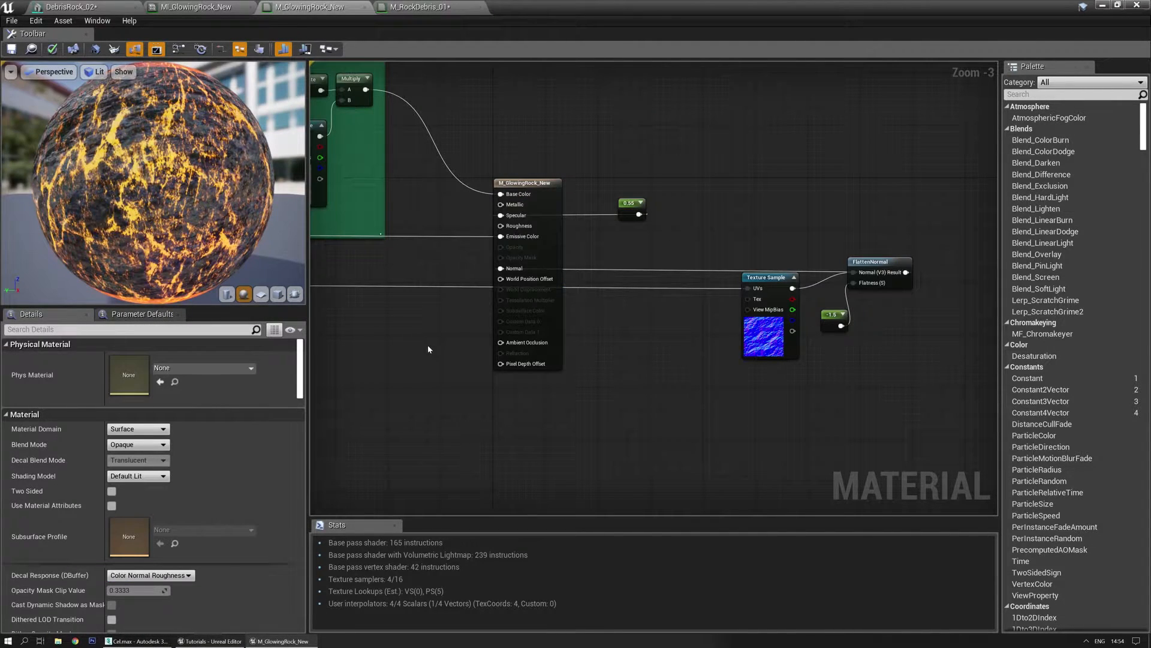
{"action": "right_click_drag", "start_coordinate": [429, 349], "coordinate": [726, 417]}
{"action": "scroll", "coordinate": [546, 270], "scroll_direction": "up", "scroll_amount": 3}
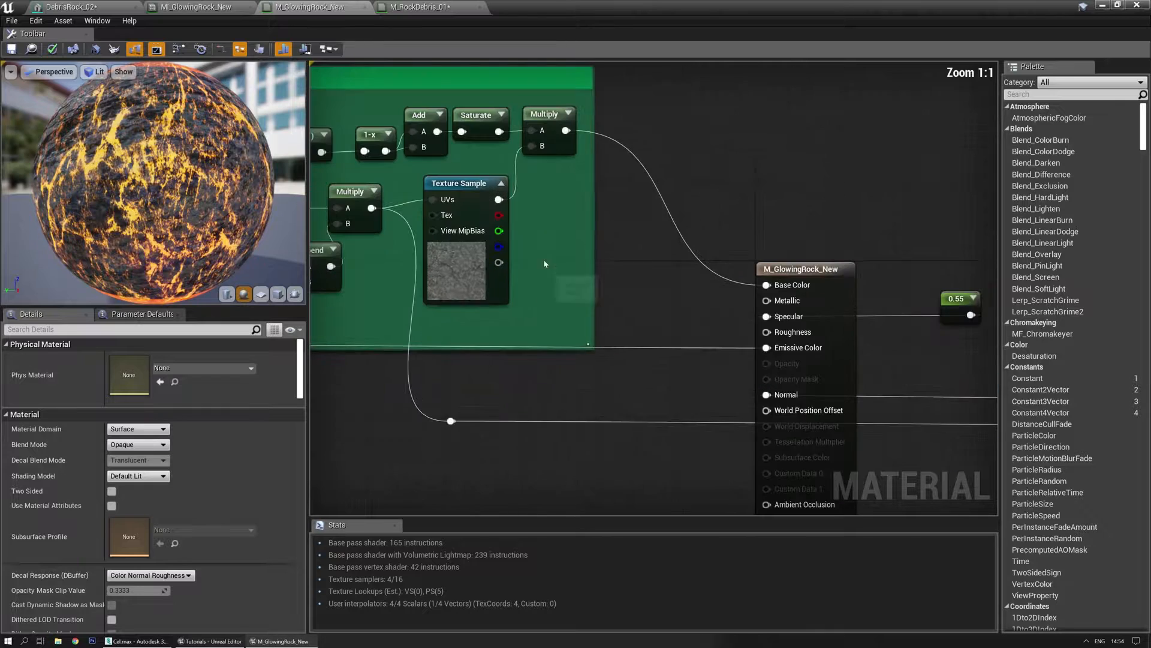
{"action": "left_click_drag", "start_coordinate": [498, 215], "coordinate": [774, 336]}
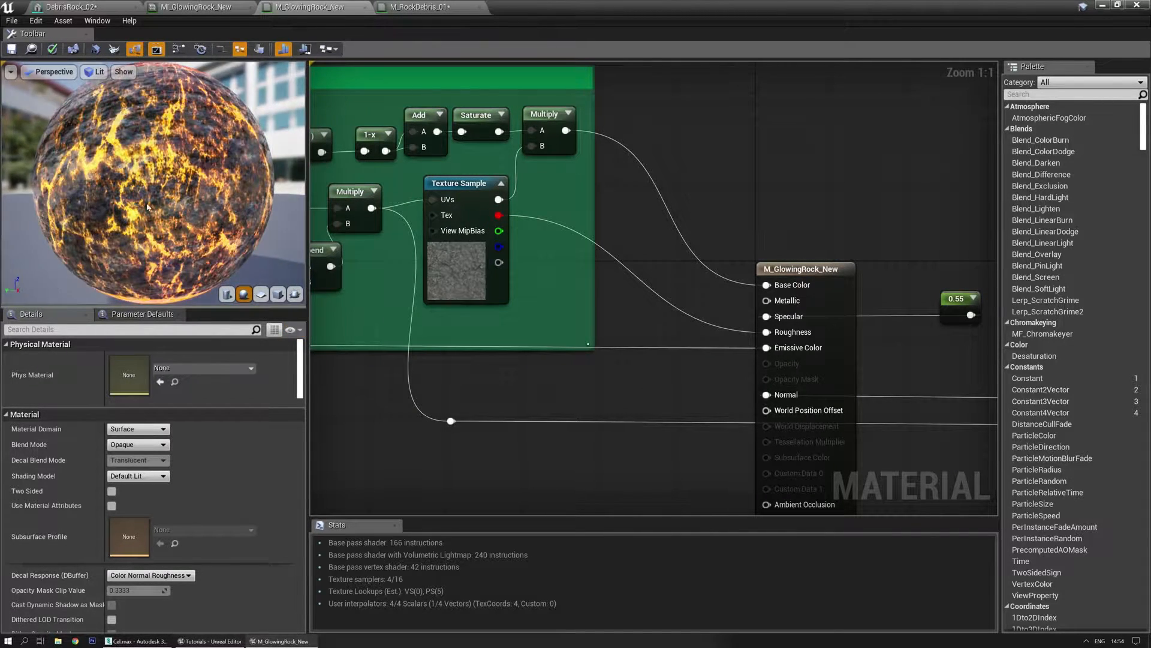
{"action": "left_click_drag", "start_coordinate": [191, 201], "coordinate": [201, 249]}
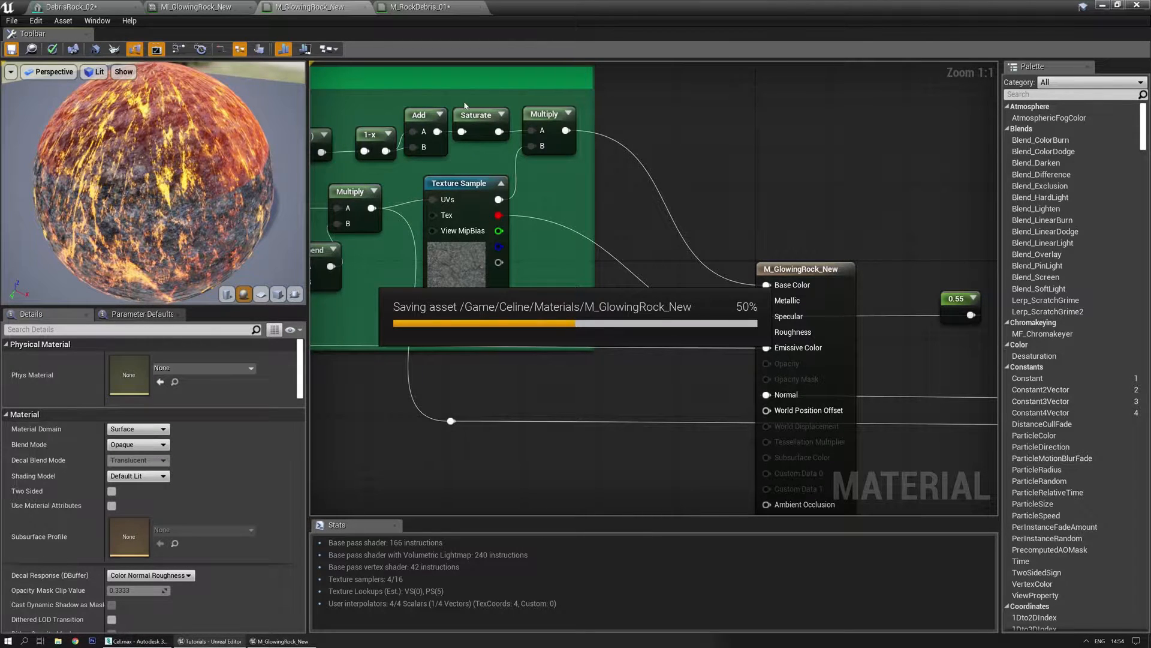
Step: Save the M_RockDebris_01 material and the DebrisRock_02 static mesh
{"action": "left_click", "coordinate": [437, 9]}
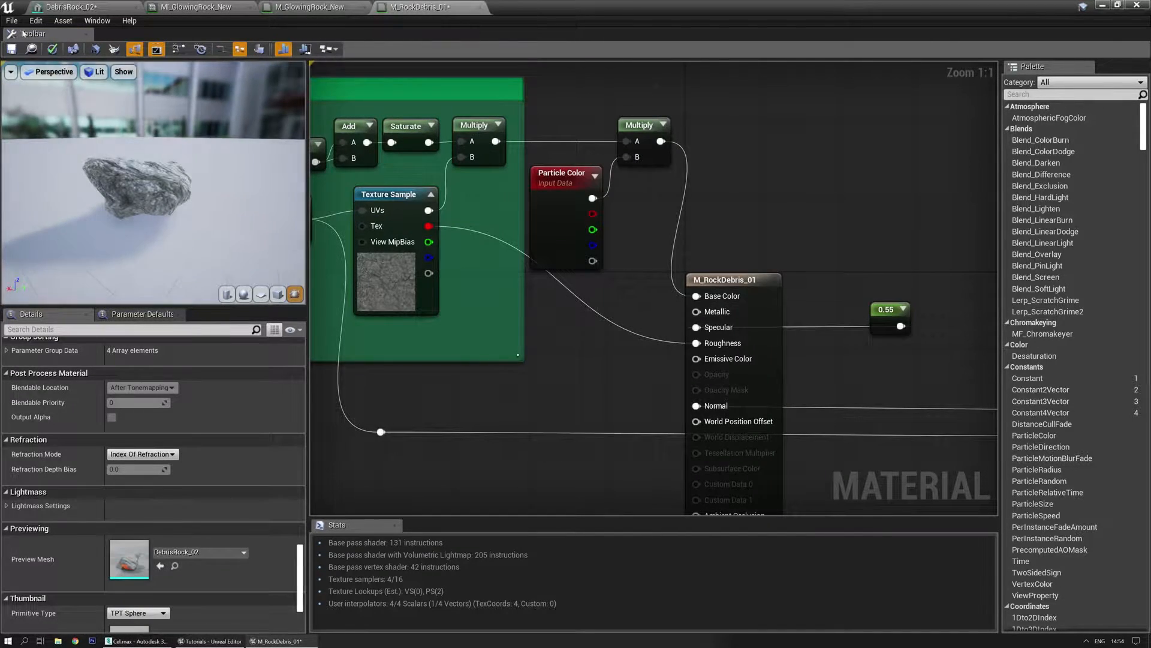
{"action": "left_click", "coordinate": [12, 49]}
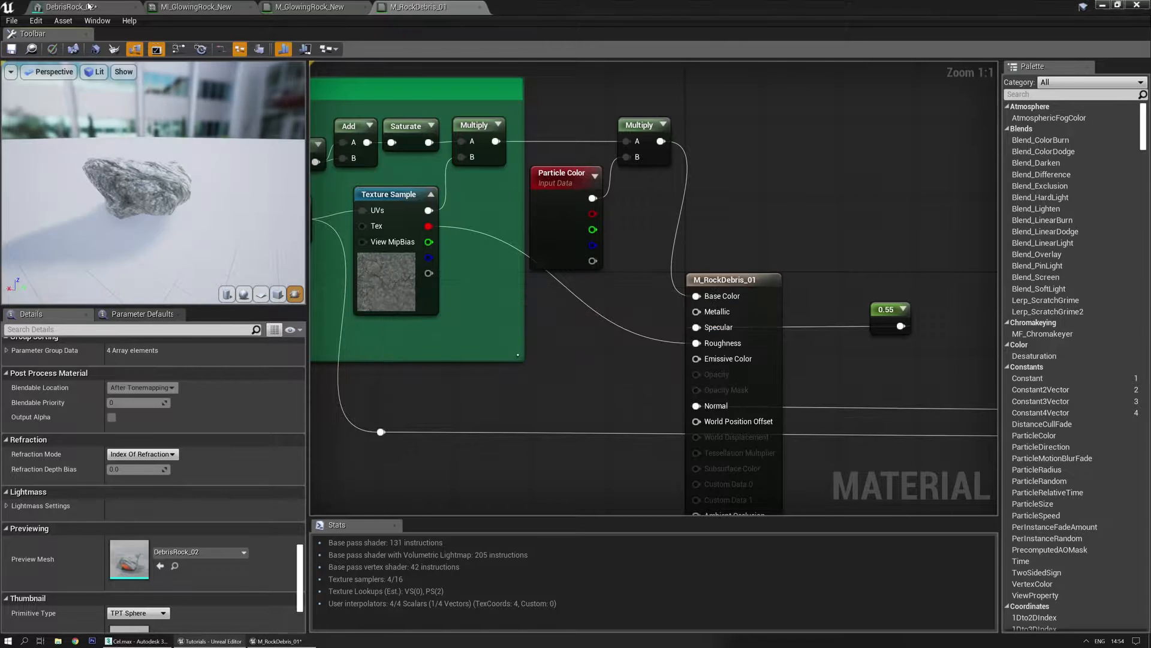
{"action": "left_click", "coordinate": [89, 7]}
{"action": "key", "text": "ctrl+s"}
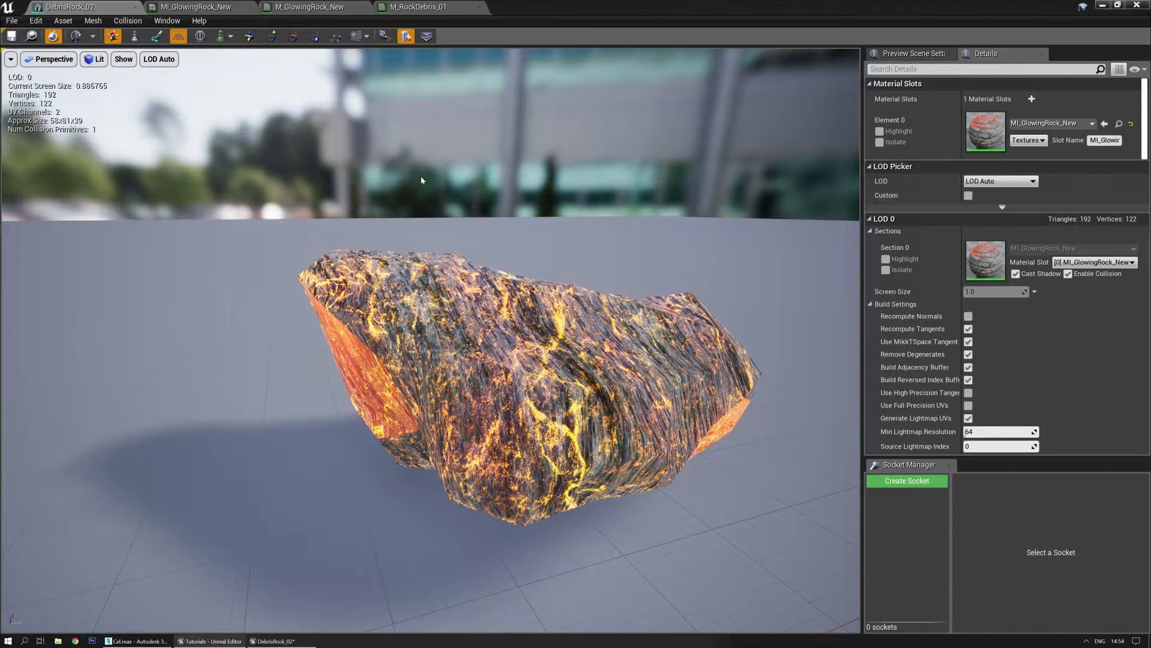
Step: Close the asset editors, open the PS_GroundCrack particle system from the ParticleSystems folder and frame its effect in the preview
{"action": "left_click", "coordinate": [1140, 5]}
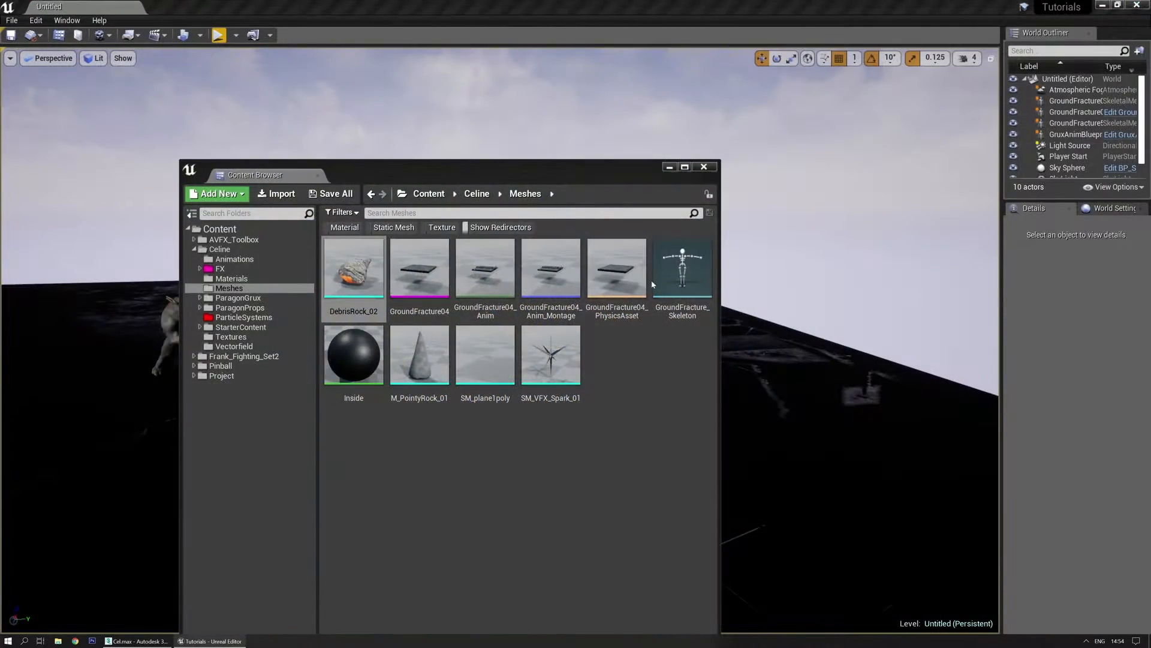
{"action": "left_click", "coordinate": [240, 307]}
{"action": "left_click", "coordinate": [243, 317]}
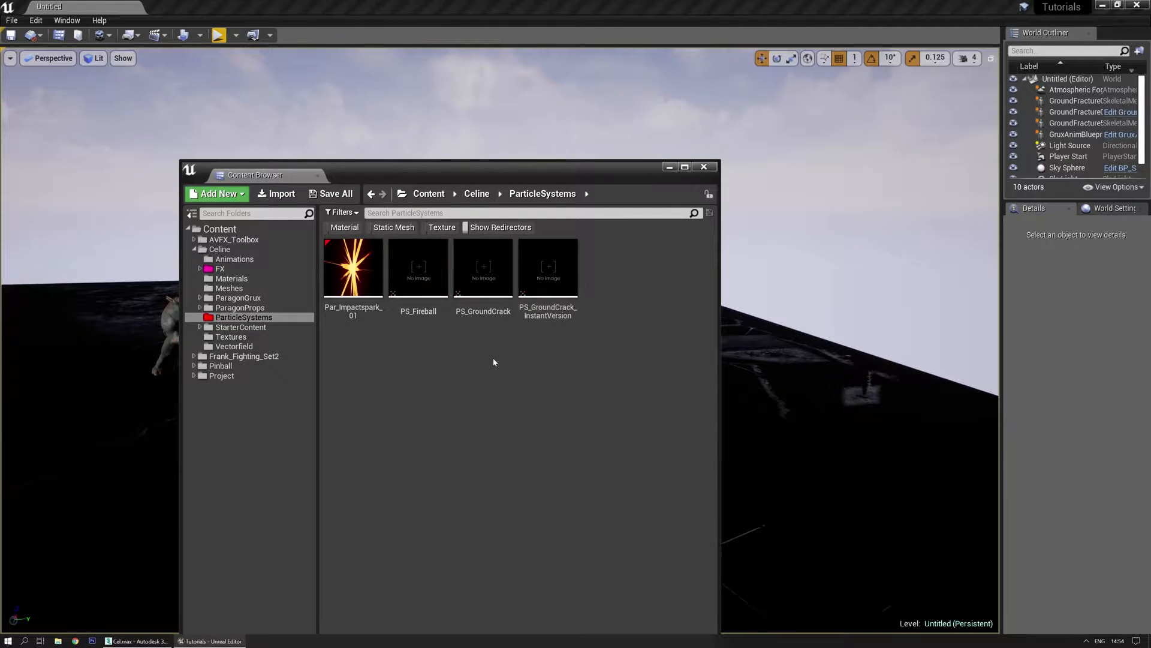
{"action": "double_click", "coordinate": [483, 266]}
{"action": "mouse_move", "coordinate": [456, 208]}
{"action": "left_mouse_down"}
{"action": "mouse_move", "coordinate": [432, 211]}
{"action": "mouse_move", "coordinate": [474, 222]}
{"action": "left_mouse_up"}
{"action": "left_click", "coordinate": [133, 49]}
{"action": "mouse_move", "coordinate": [700, 260]}
{"action": "left_mouse_down"}
{"action": "mouse_move", "coordinate": [719, 257]}
{"action": "mouse_move", "coordinate": [700, 260]}
{"action": "left_mouse_up"}
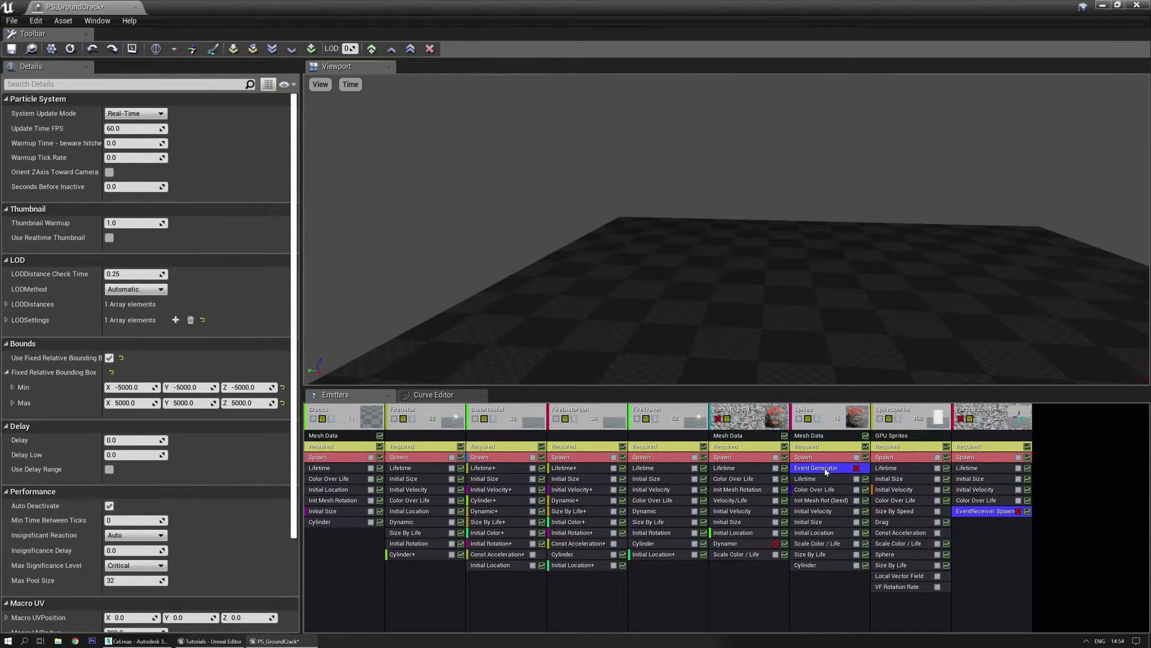
{"action": "mouse_move", "coordinate": [750, 307]}
{"action": "left_mouse_down"}
{"action": "mouse_move", "coordinate": [779, 318]}
{"action": "mouse_move", "coordinate": [710, 323]}
{"action": "mouse_move", "coordinate": [739, 324]}
{"action": "left_mouse_up"}
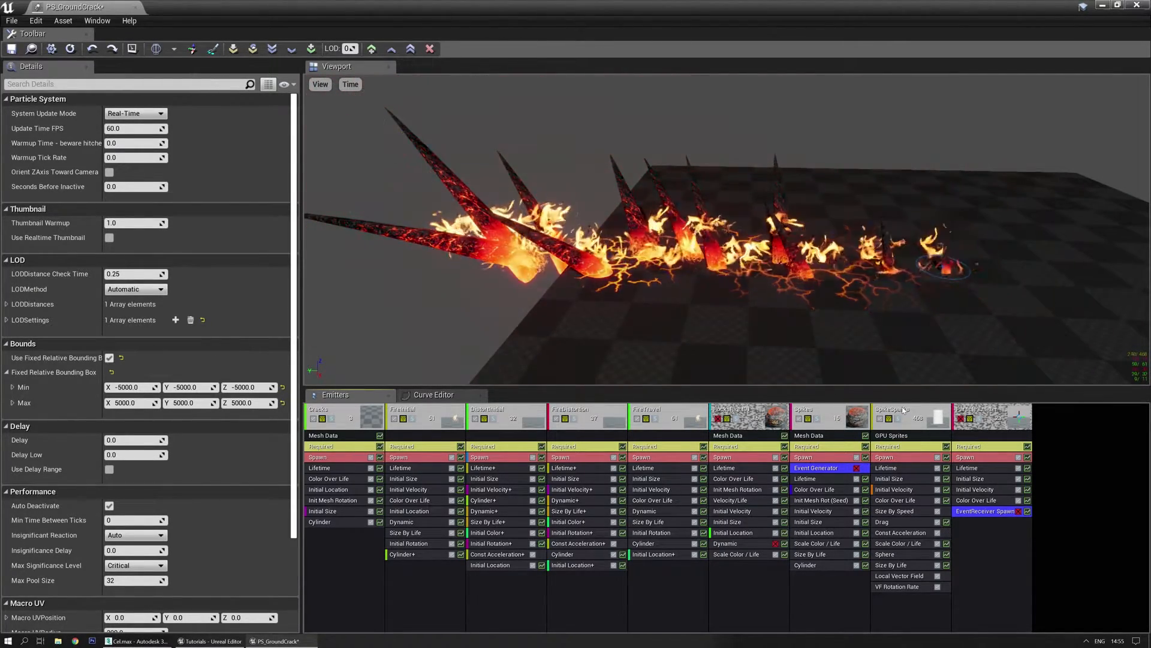
Step: Undo the shared duplicate and duplicate the Spikes emitter as an independent copy, leaving the new emitter selected
{"action": "left_click", "coordinate": [834, 412]}
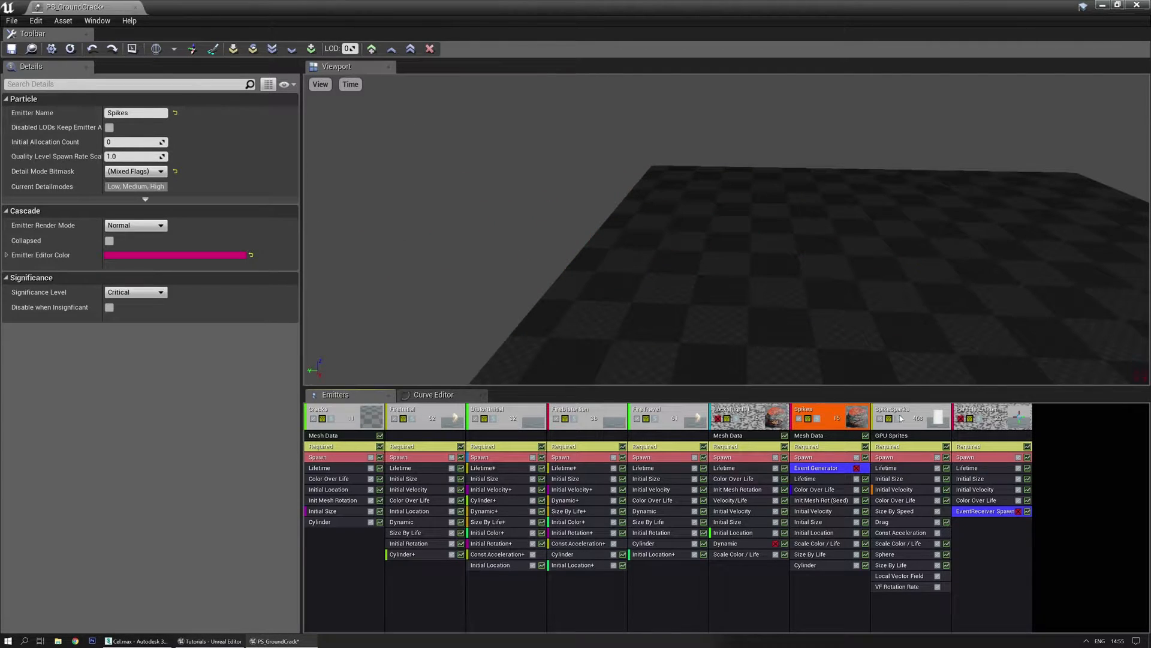
{"action": "mouse_move", "coordinate": [811, 333]}
{"action": "left_mouse_down"}
{"action": "mouse_move", "coordinate": [772, 327]}
{"action": "mouse_move", "coordinate": [811, 334]}
{"action": "left_mouse_up"}
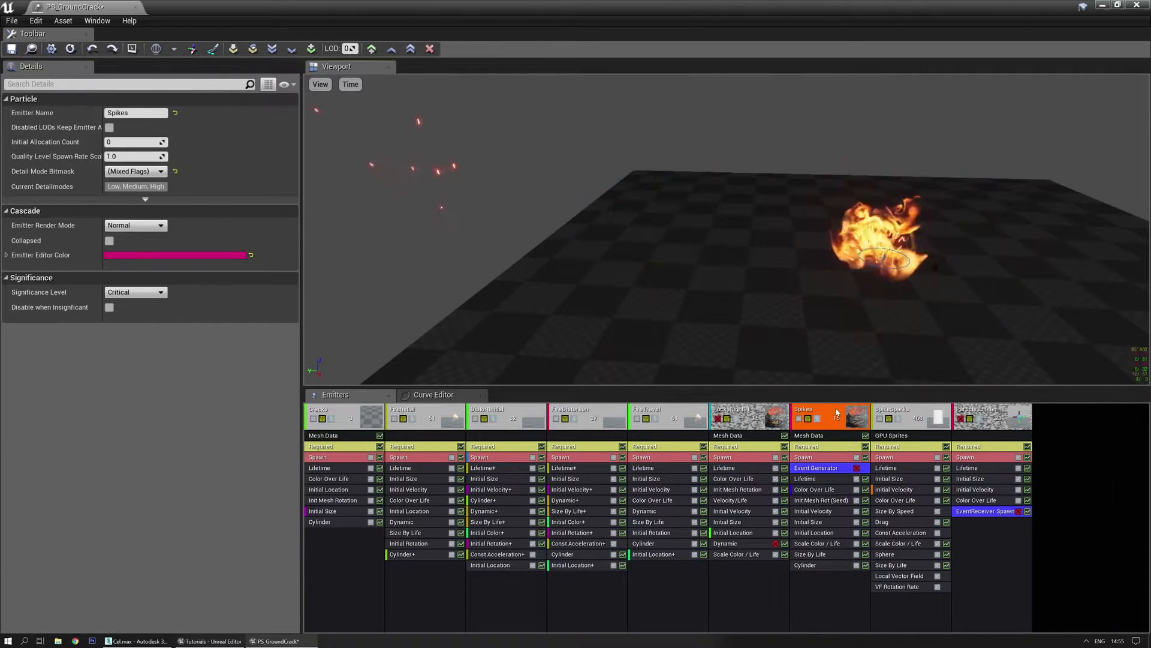
{"action": "key", "text": "ctrl+z"}
{"action": "right_click", "coordinate": [837, 412]}
{"action": "mouse_move", "coordinate": [869, 101]}
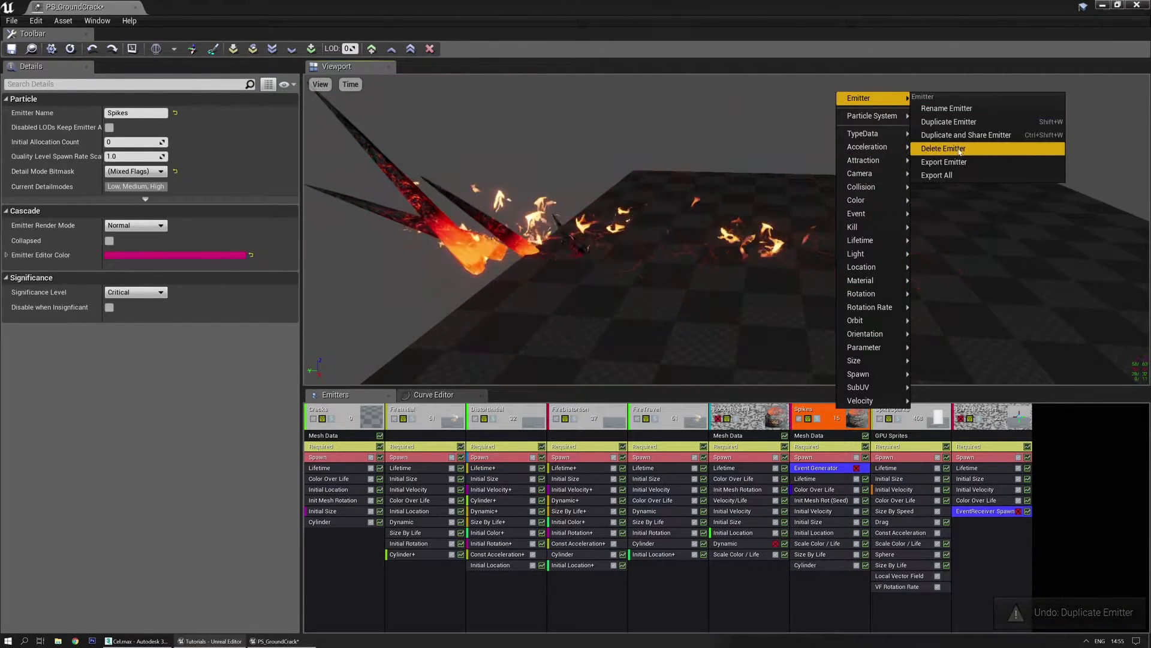
{"action": "left_click", "coordinate": [944, 117]}
{"action": "left_click", "coordinate": [903, 418]}
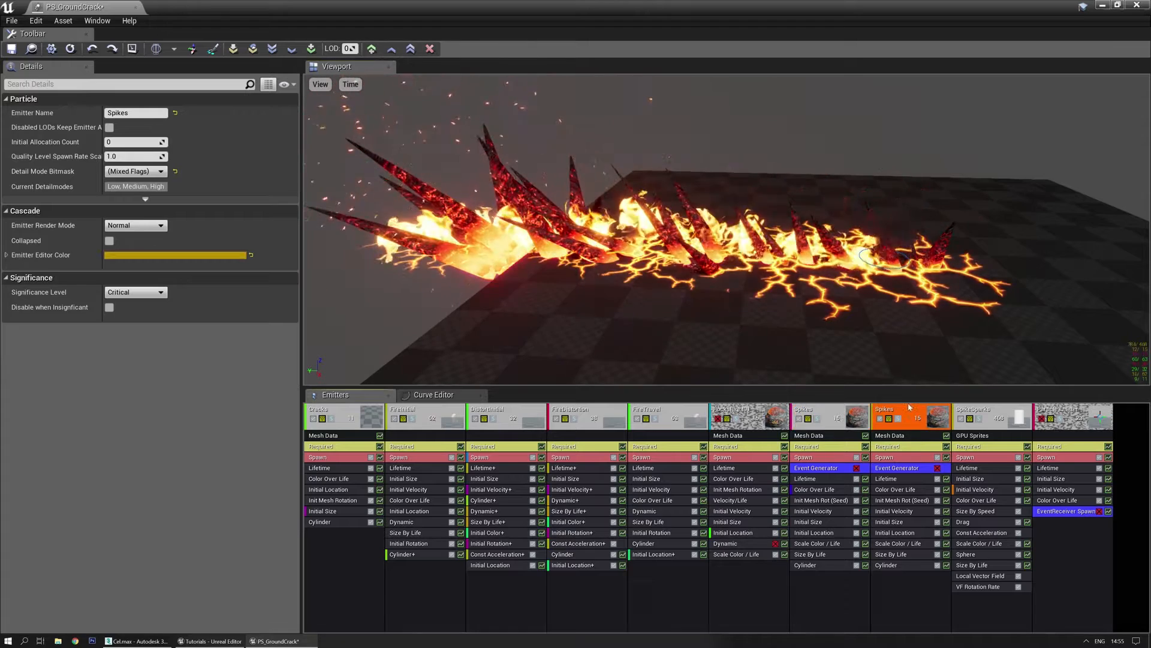
Step: Rename the duplicated Spikes emitter to Debris and delete its Event Generator module
{"action": "left_click", "coordinate": [136, 112]}
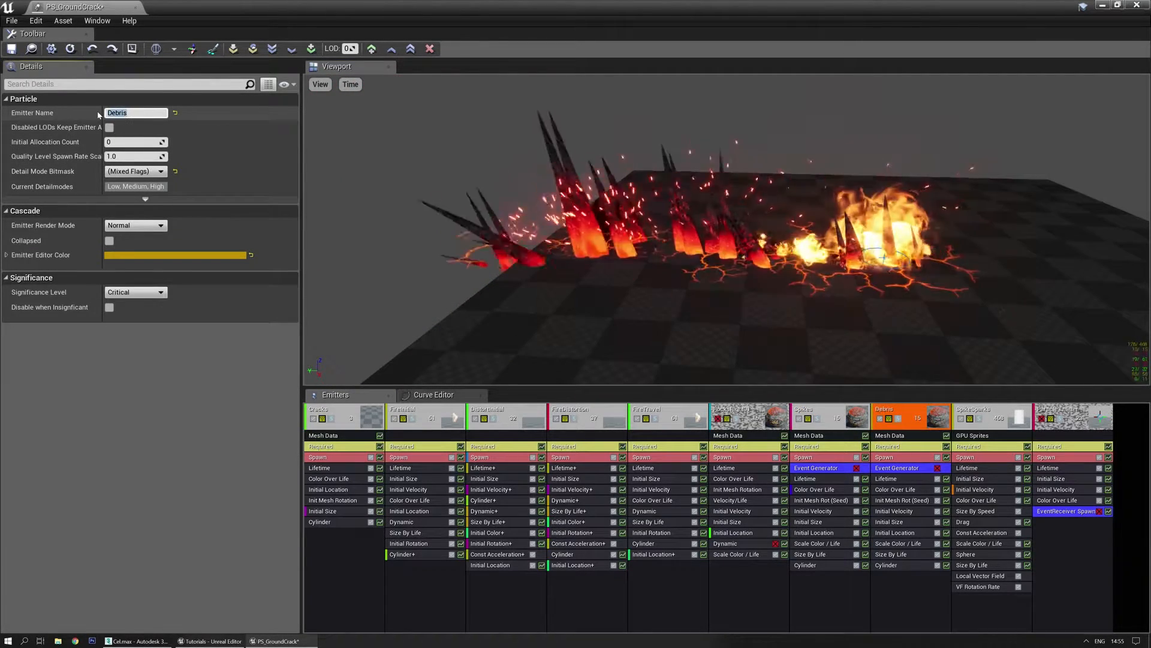
{"action": "left_click", "coordinate": [911, 469]}
{"action": "key", "text": "Delete"}
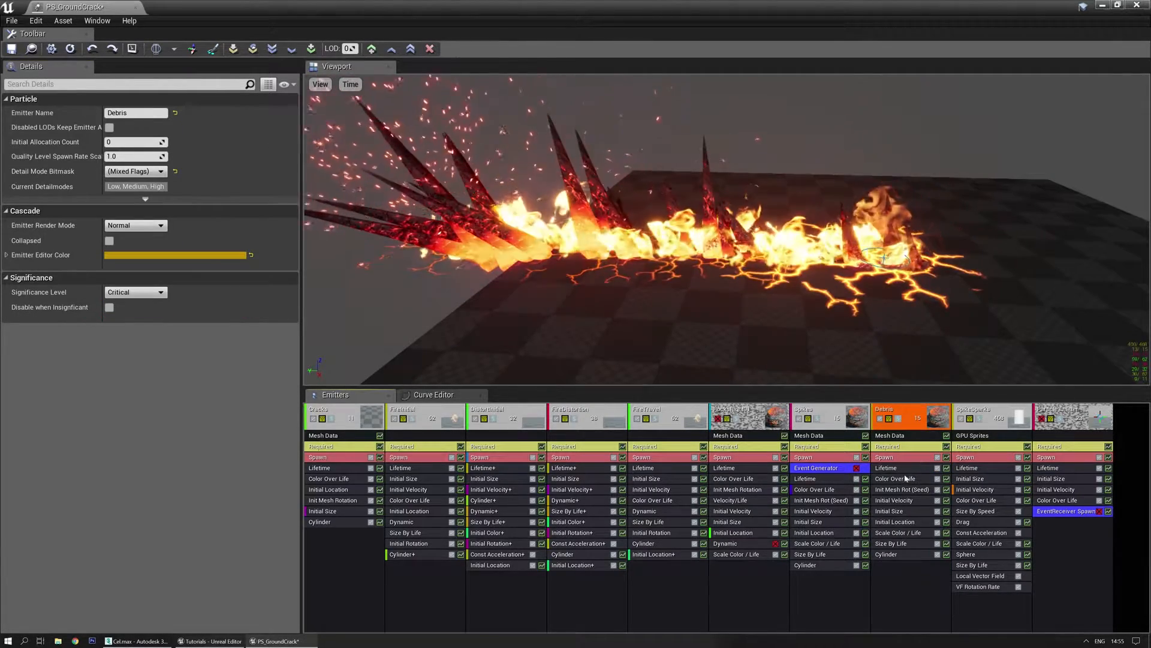
Step: Replace the mesh in the Debris emitter's Mesh Data module with DebrisRock_02
{"action": "left_click", "coordinate": [892, 436]}
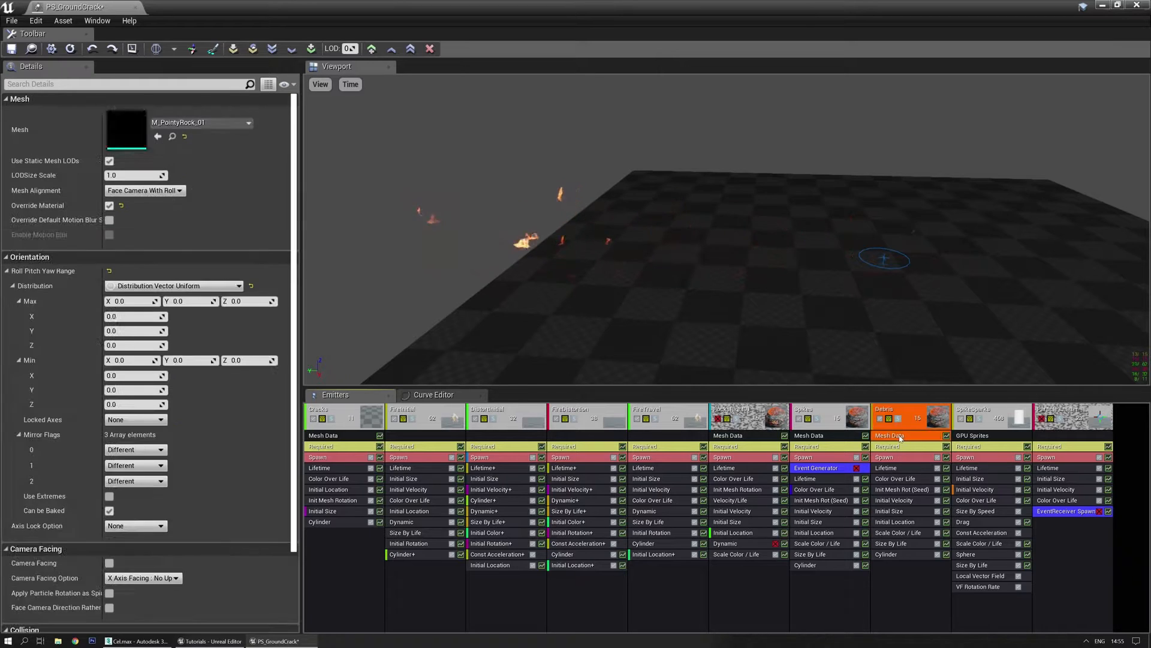
{"action": "left_click", "coordinate": [173, 137]}
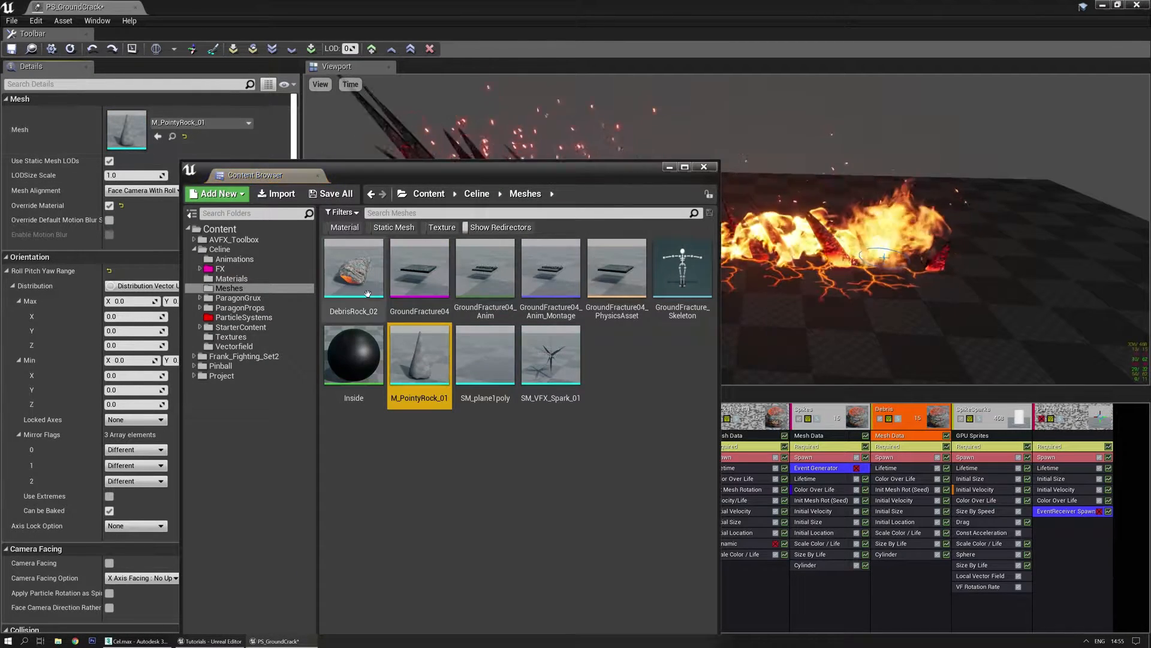
{"action": "left_click", "coordinate": [353, 267]}
{"action": "left_click", "coordinate": [158, 136]}
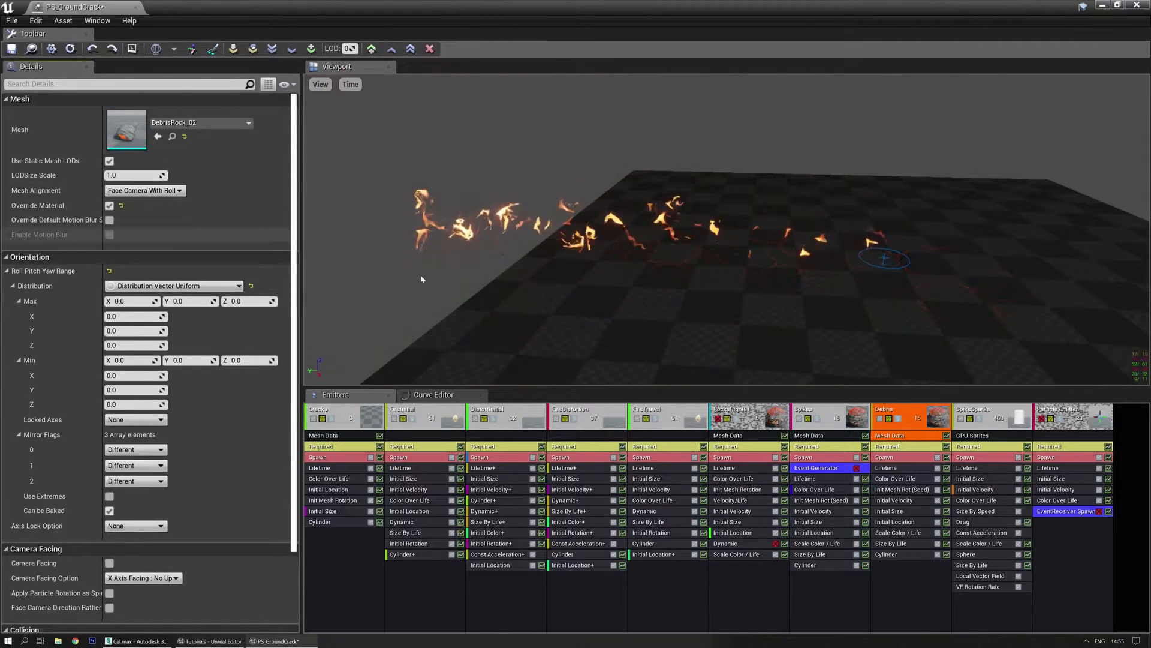
Step: Assign the M_RockDebris_01 material in the Debris emitter's Required module
{"action": "left_click", "coordinate": [893, 446]}
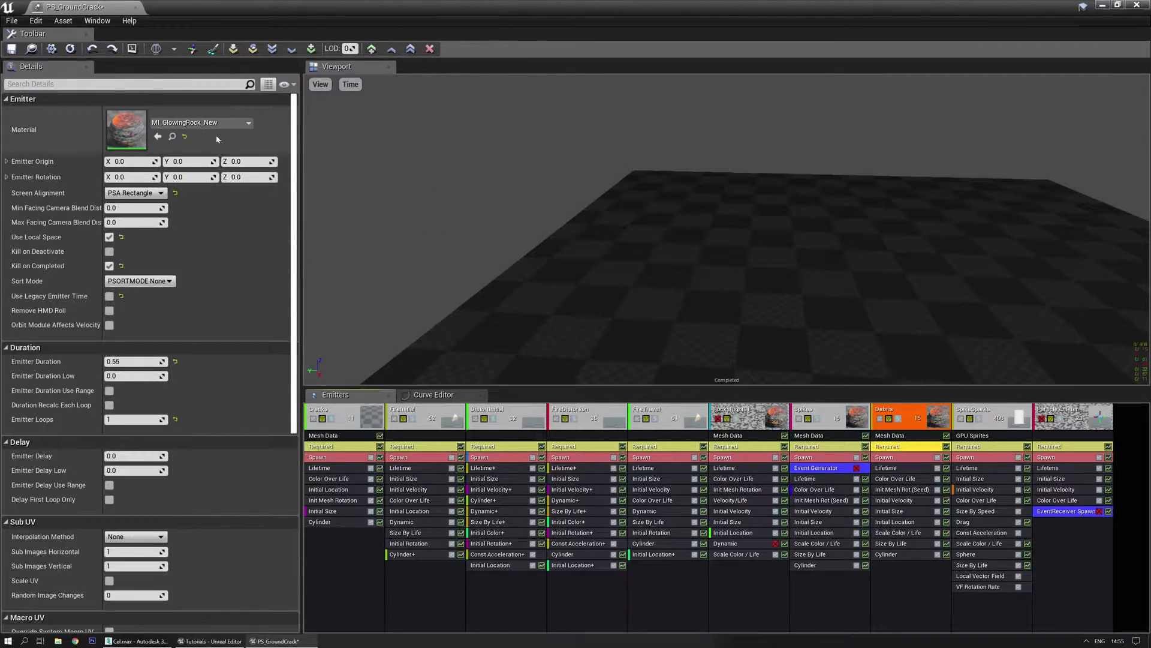
{"action": "left_click", "coordinate": [172, 137]}
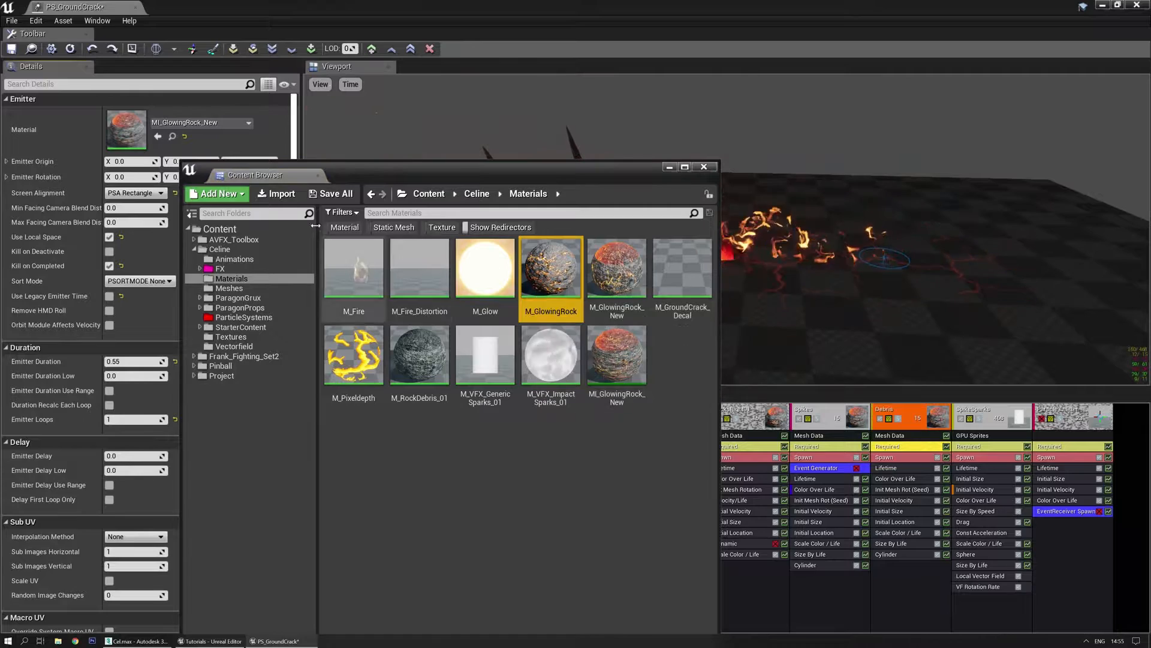
{"action": "left_click", "coordinate": [406, 333]}
{"action": "left_click", "coordinate": [158, 136]}
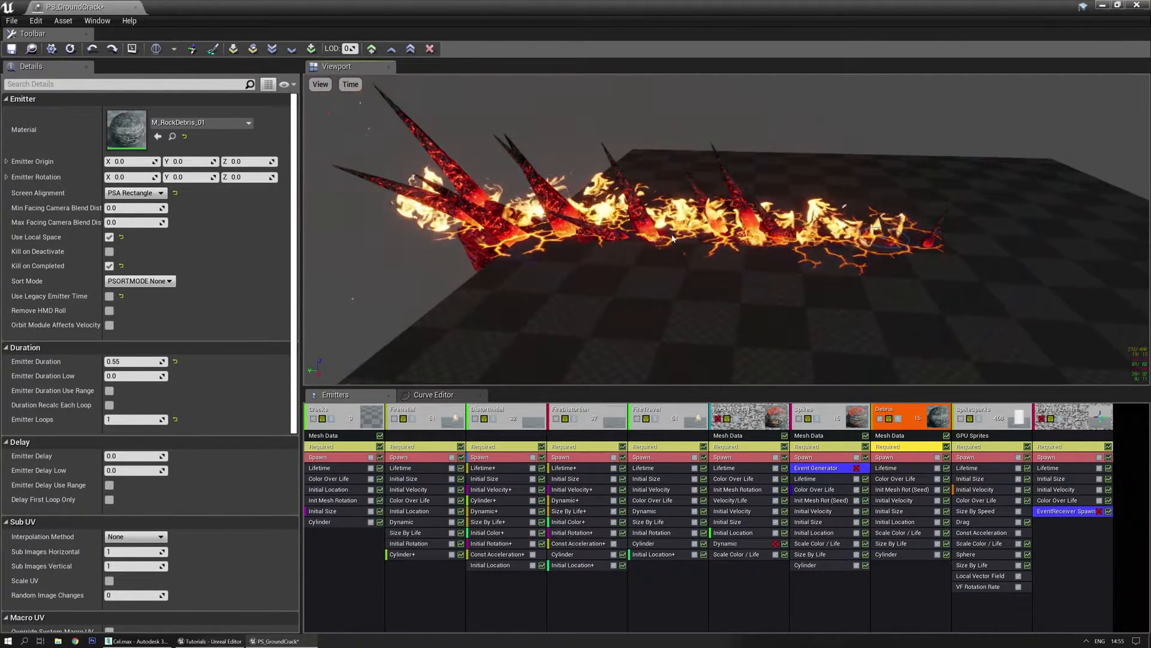
Step: Solo the Debris emitter, check its particles in the preview and open its Mesh Data module
{"action": "left_click", "coordinate": [900, 419]}
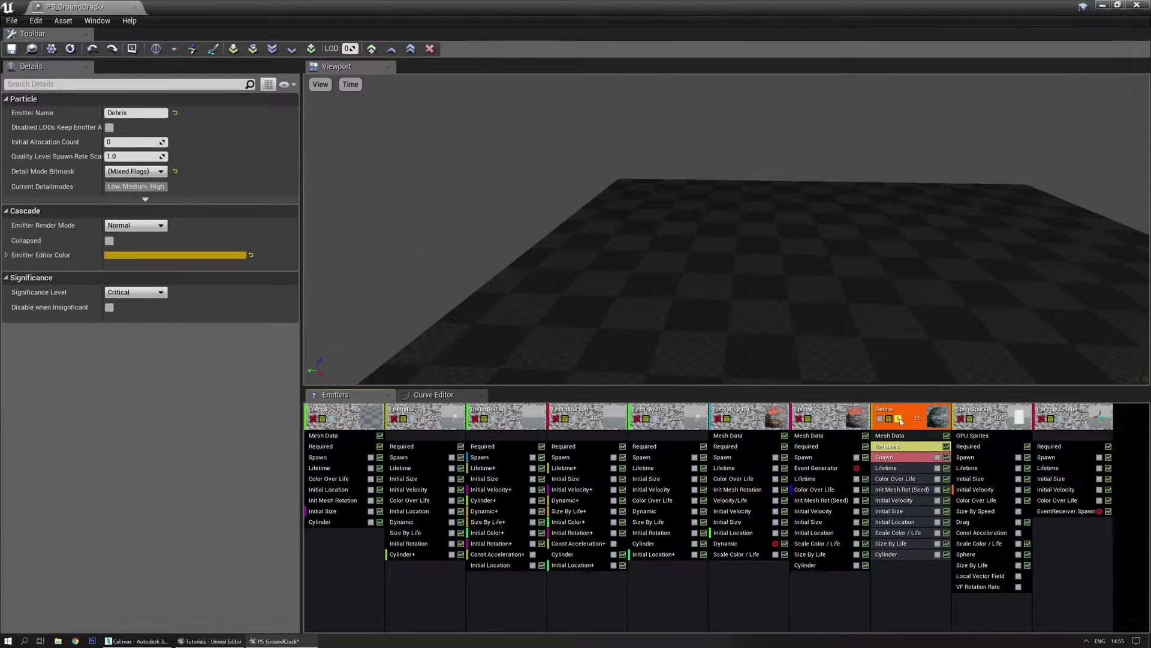
{"action": "mouse_move", "coordinate": [829, 327]}
{"action": "left_mouse_down"}
{"action": "mouse_move", "coordinate": [834, 305]}
{"action": "mouse_move", "coordinate": [829, 327]}
{"action": "left_mouse_up"}
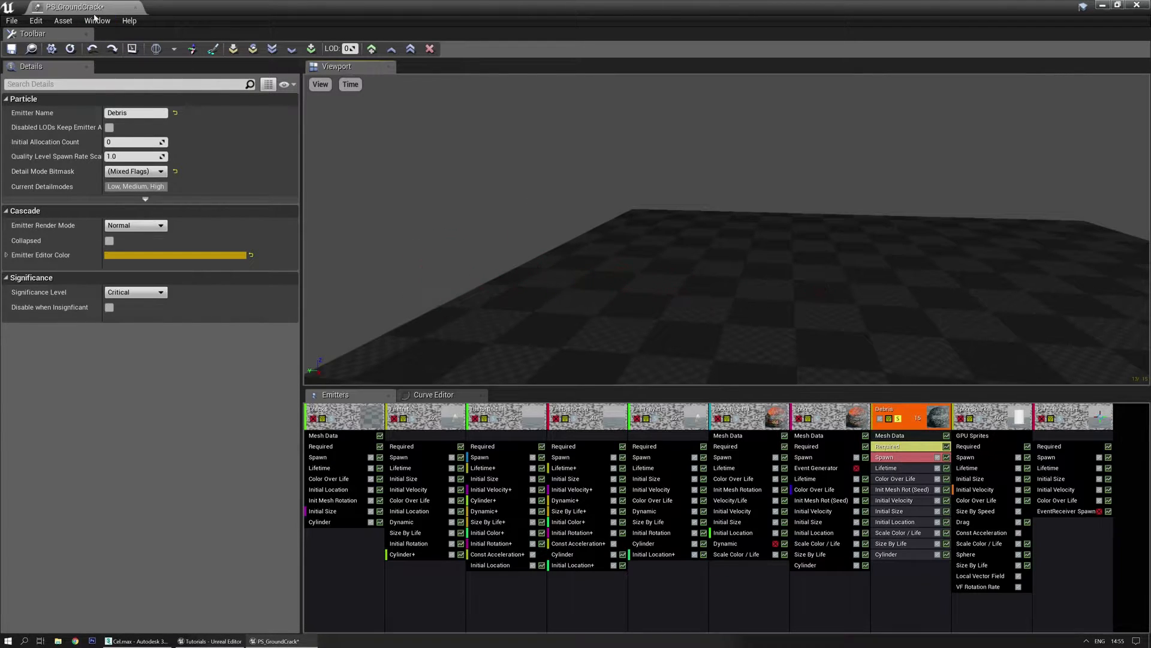
{"action": "left_click", "coordinate": [910, 436]}
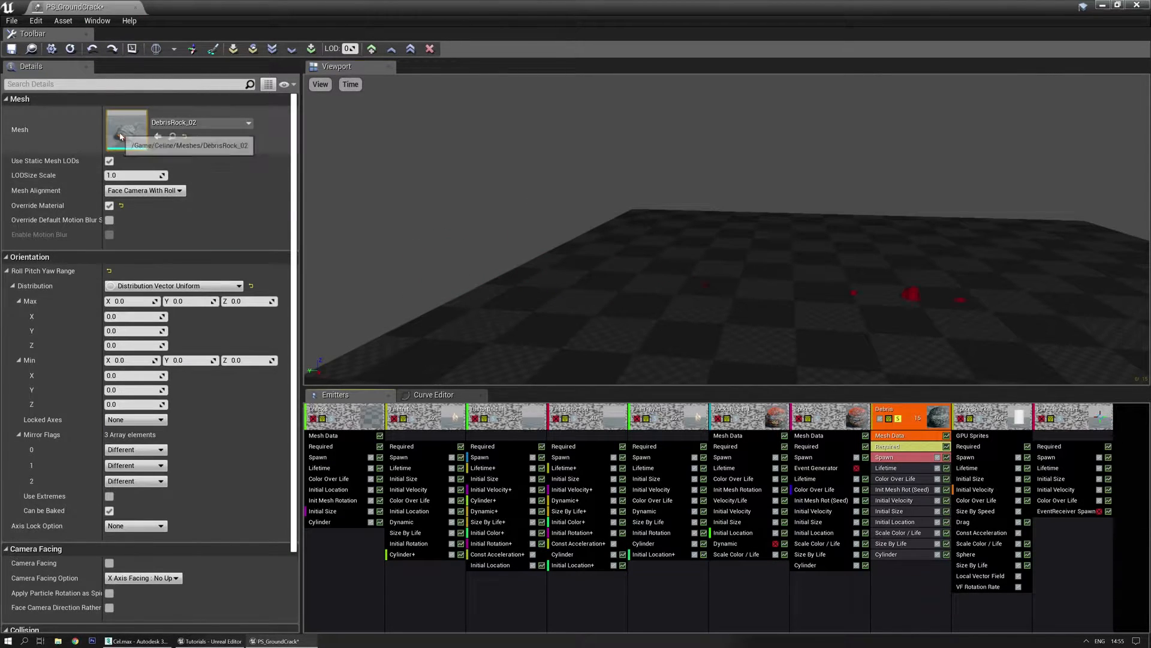
Step: Open the M_RockDebris_01 material from the Debris emitter's Required module, examine its node graph and return to PS_GroundCrack
{"action": "left_click", "coordinate": [905, 446]}
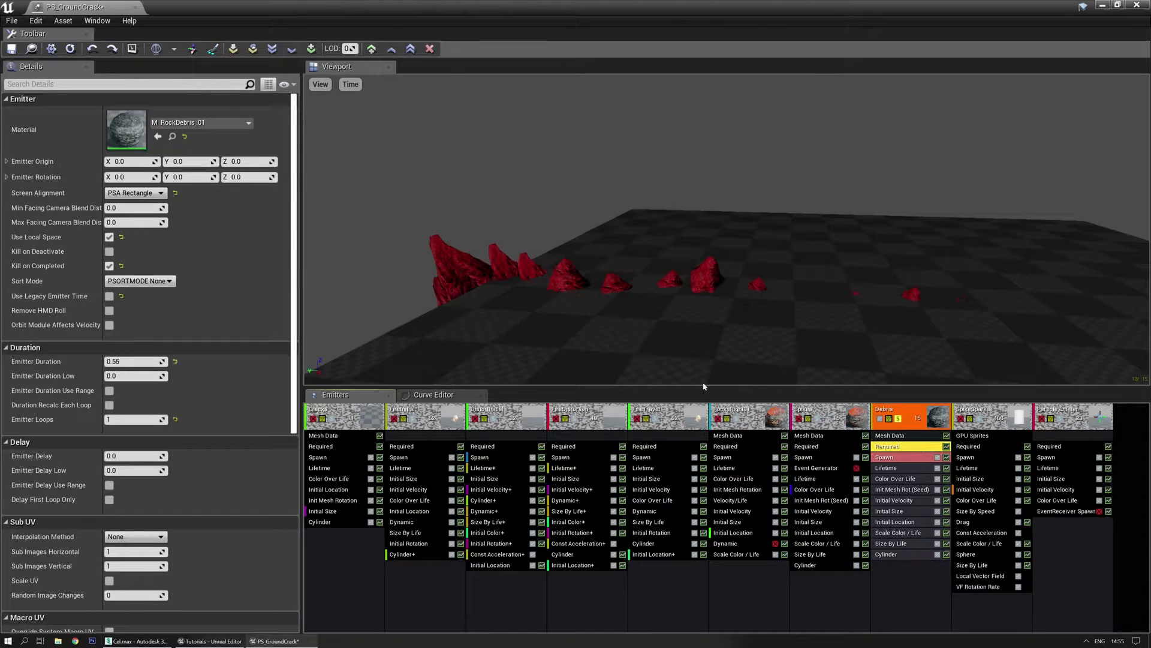
{"action": "double_click", "coordinate": [126, 127]}
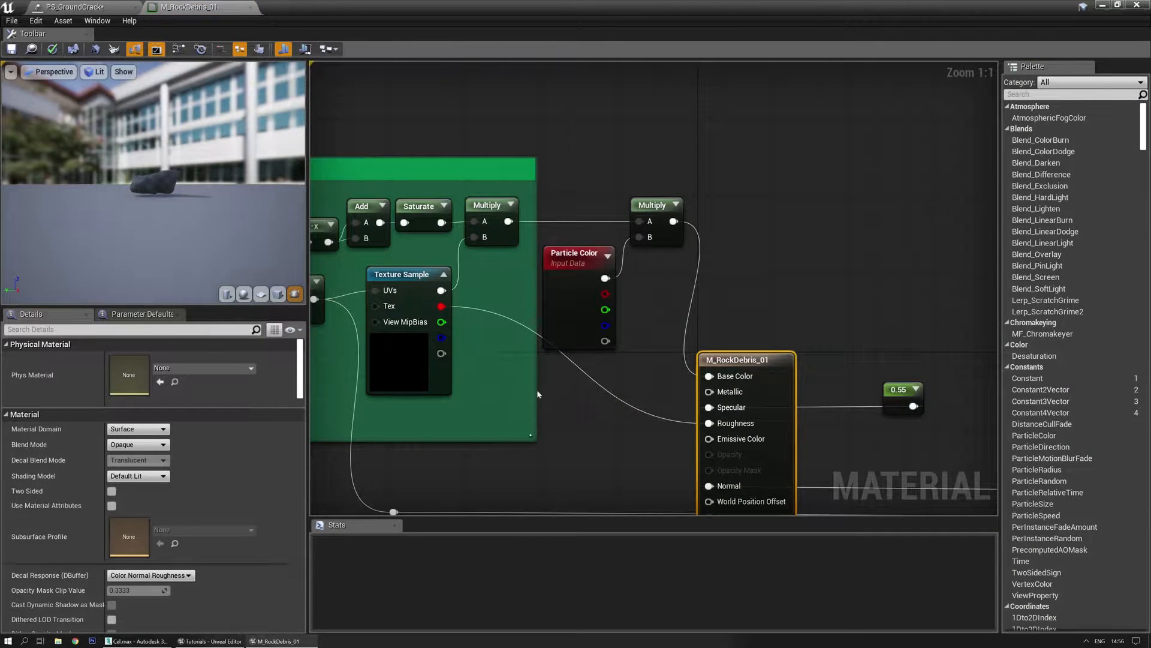
{"action": "left_click", "coordinate": [91, 7]}
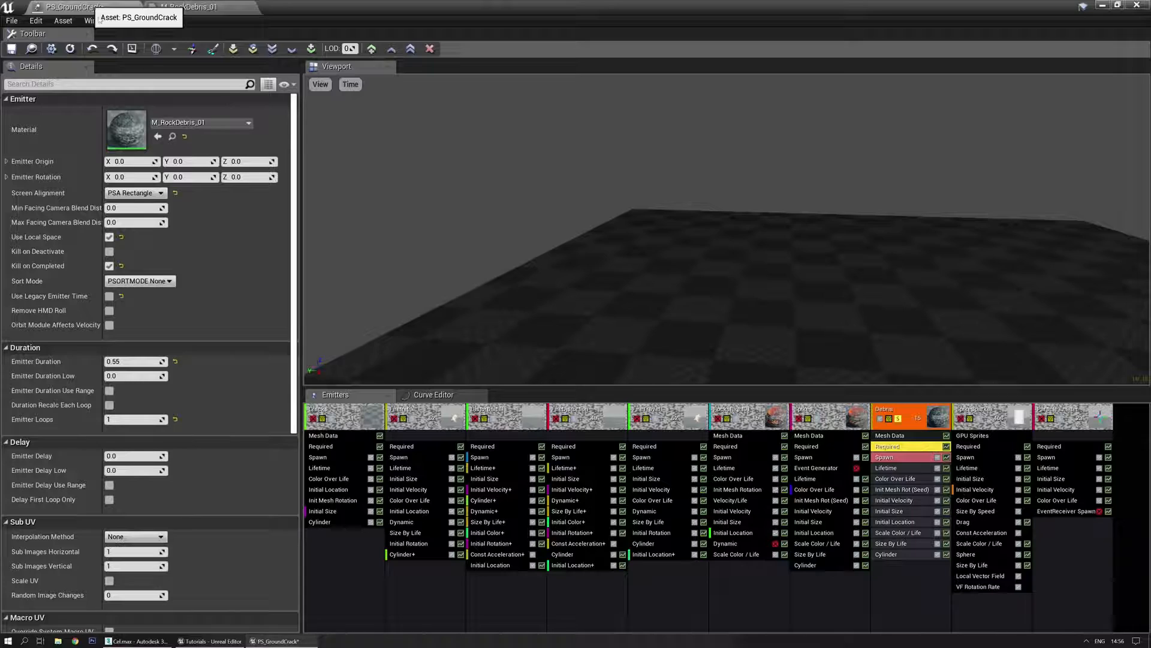
Step: Switch the Debris Scale Color / Life color scale to Distribution Vector Constant, set R, G and B to 1.0, and inspect the rocks in the preview
{"action": "left_click", "coordinate": [901, 480]}
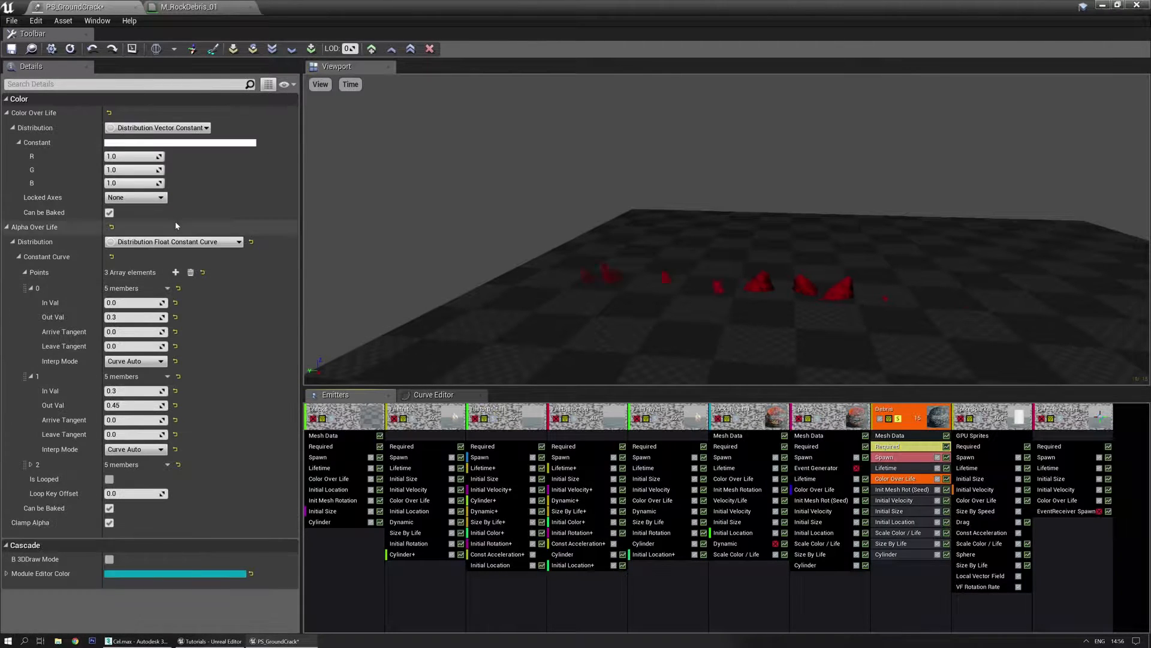
{"action": "left_click", "coordinate": [897, 534]}
{"action": "left_click", "coordinate": [154, 128]}
{"action": "left_click", "coordinate": [170, 156]}
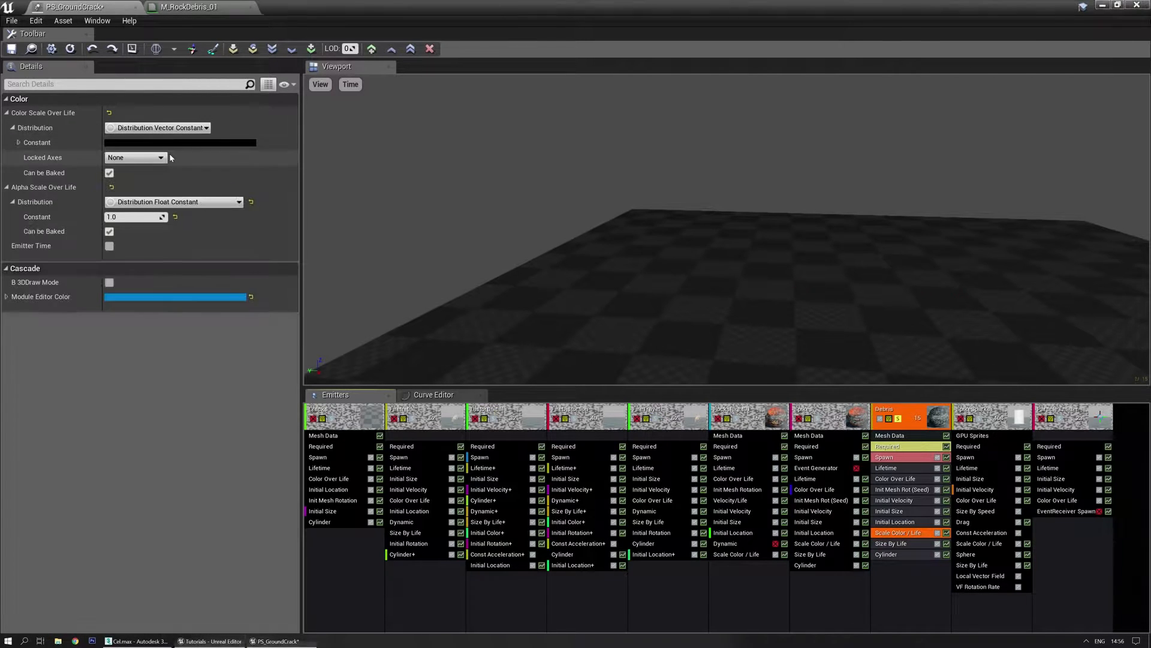
{"action": "left_click", "coordinate": [18, 142]}
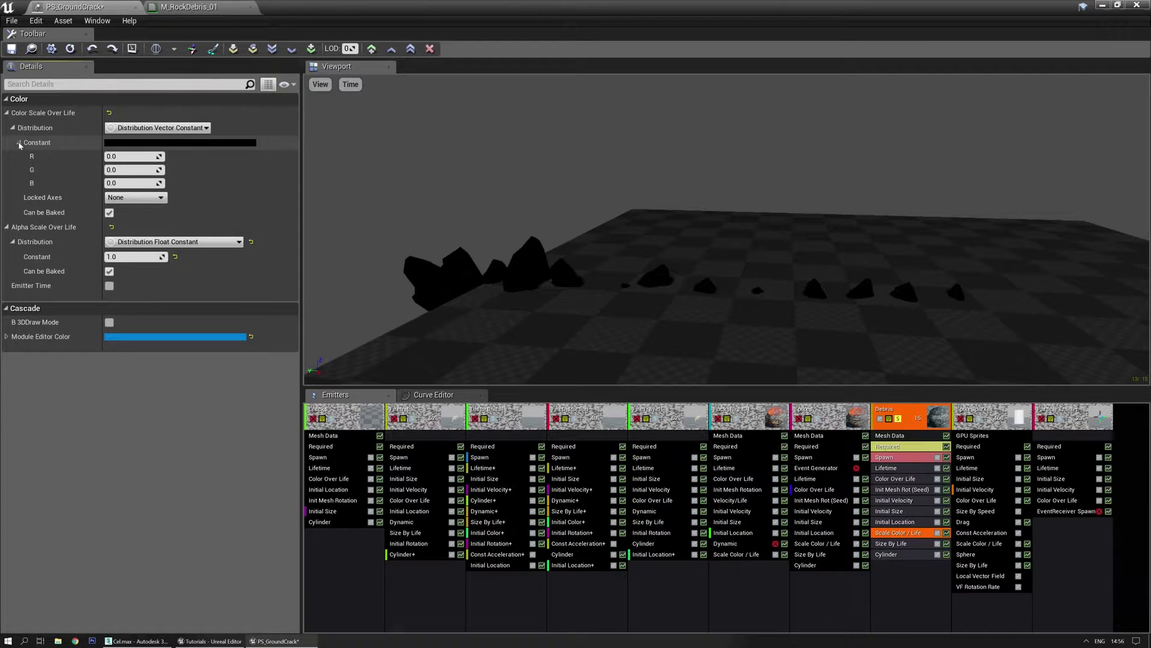
{"action": "left_click", "coordinate": [120, 156]}
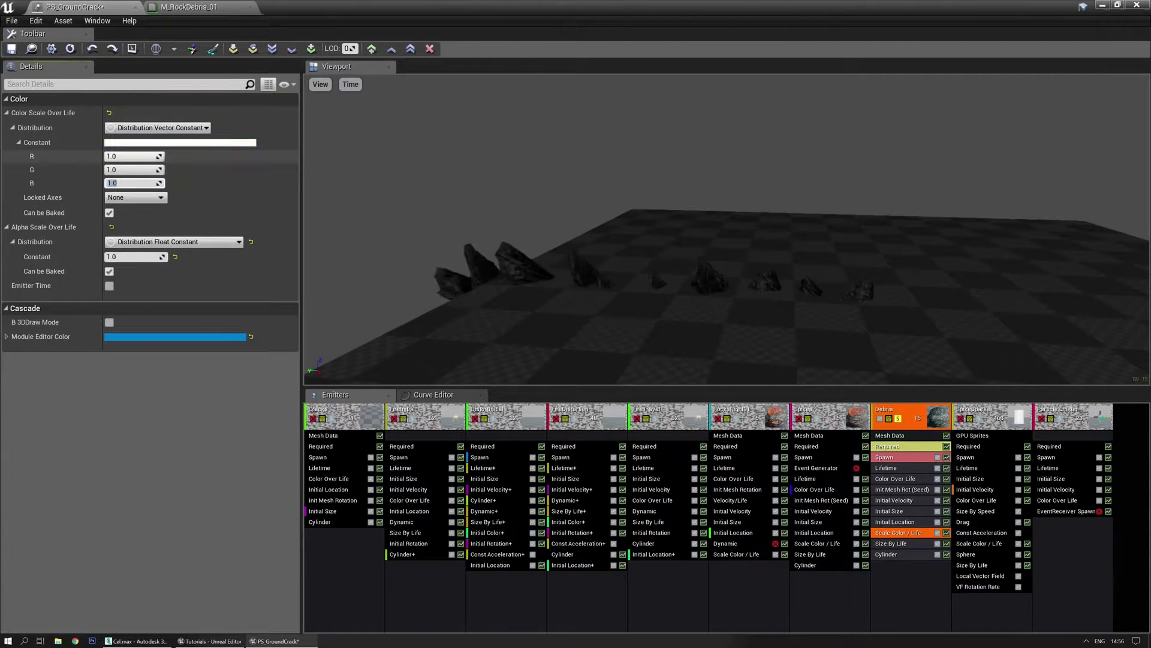
{"action": "left_click_drag", "start_coordinate": [596, 278], "coordinate": [657, 233]}
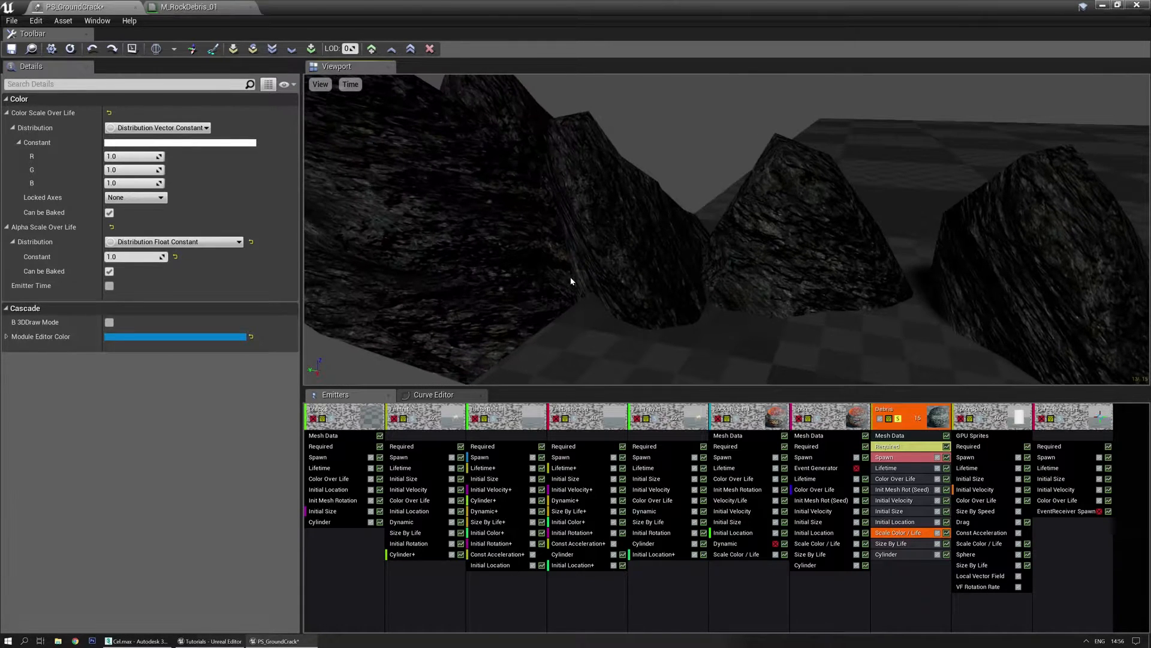
{"action": "mouse_move", "coordinate": [589, 240]}
{"action": "left_mouse_down"}
{"action": "mouse_move", "coordinate": [503, 136]}
{"action": "mouse_move", "coordinate": [591, 240]}
{"action": "left_mouse_up"}
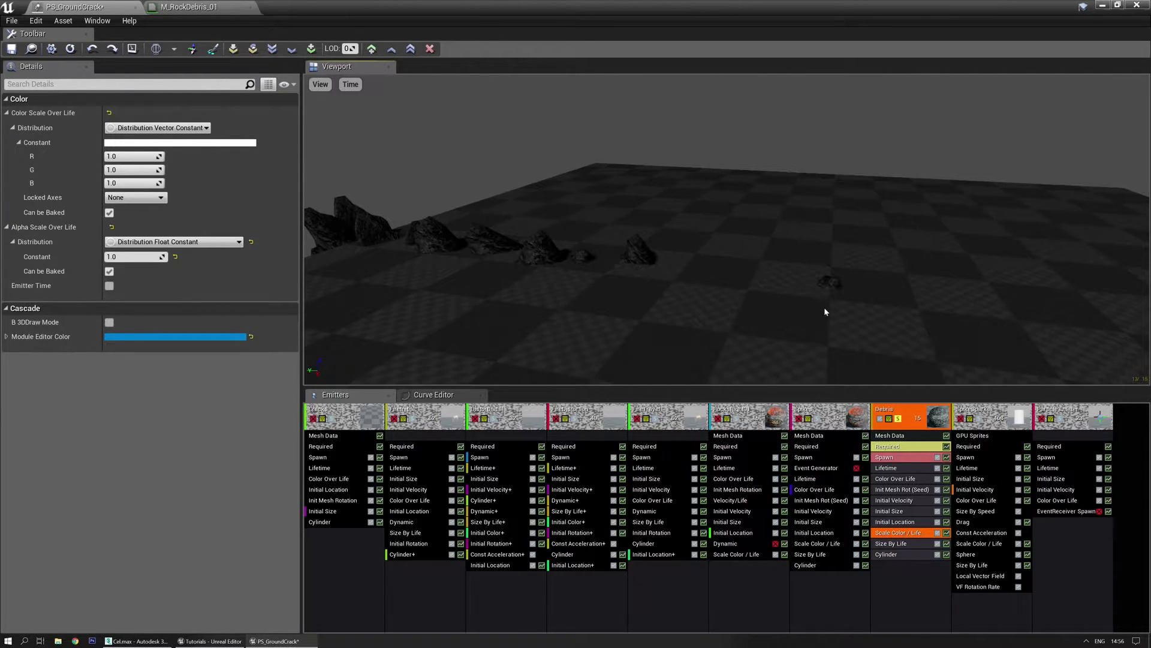
{"action": "left_click_drag", "start_coordinate": [825, 312], "coordinate": [833, 316]}
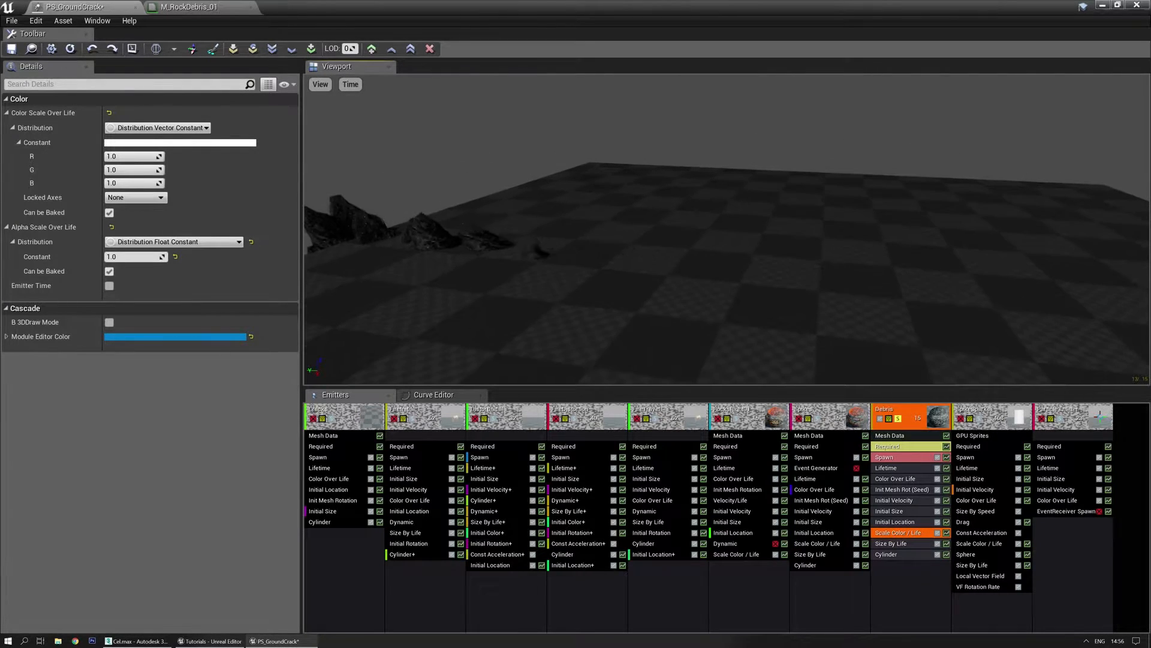
Step: Turn off solo for the Debris emitter and replace its Initial Velocity module with a copy of the SpikeSparks emitter's Initial Velocity
{"action": "left_click", "coordinate": [902, 503]}
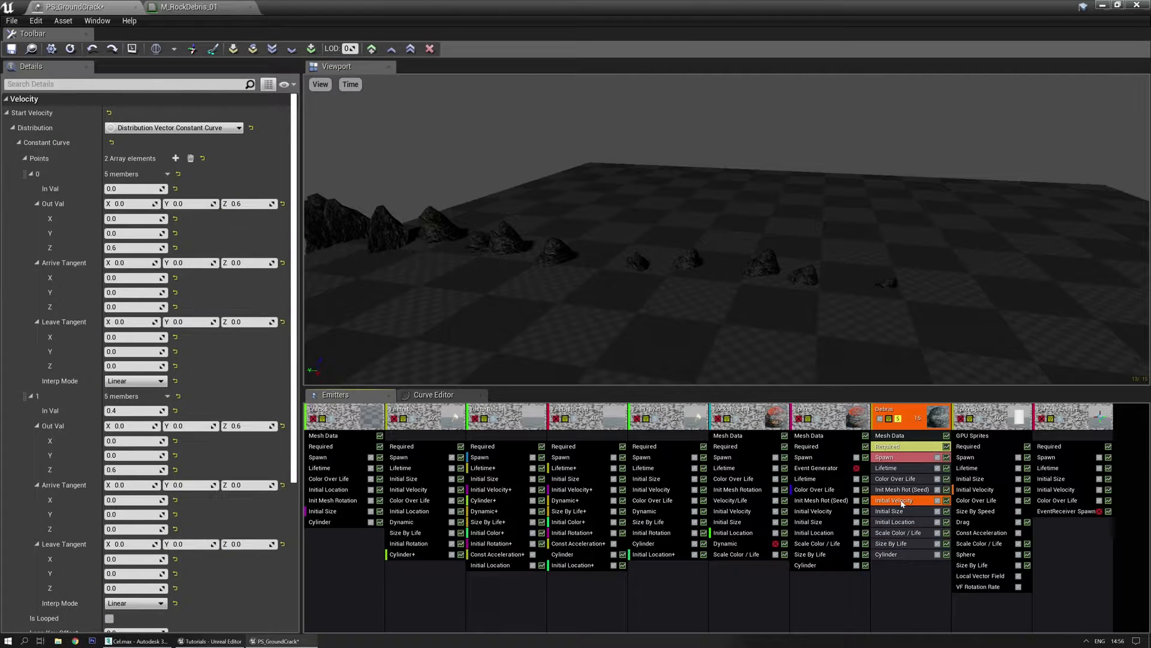
{"action": "left_click", "coordinate": [915, 426]}
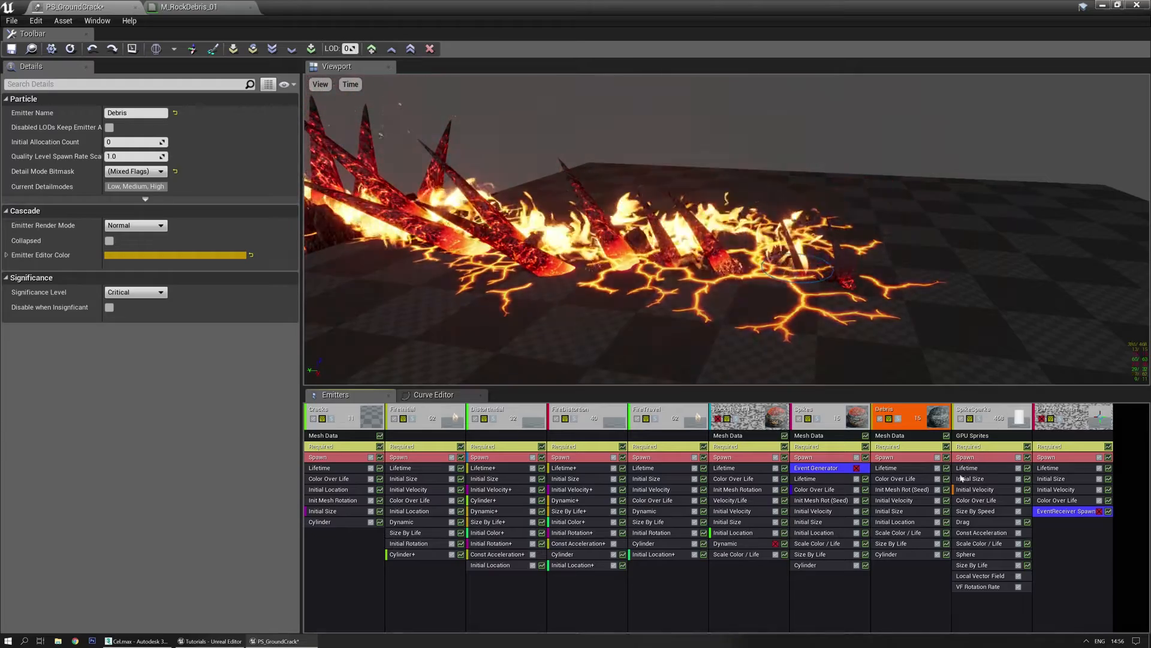
{"action": "left_click_drag", "start_coordinate": [901, 503], "coordinate": [931, 494]}
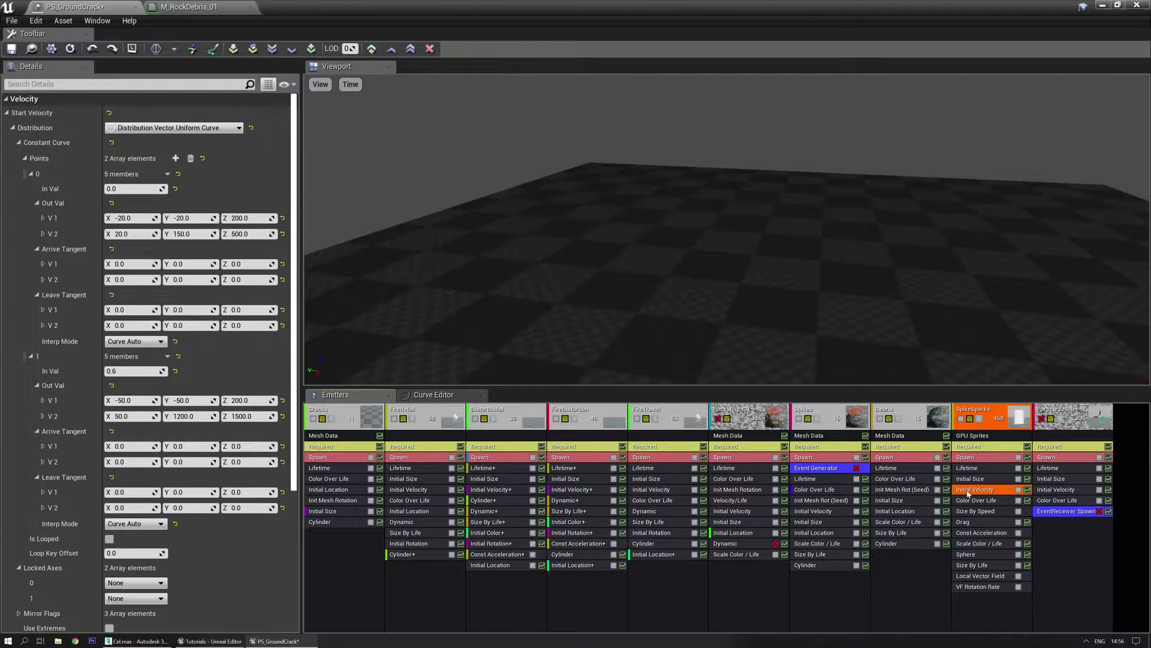
{"action": "left_click_drag", "start_coordinate": [885, 562], "coordinate": [908, 576]}
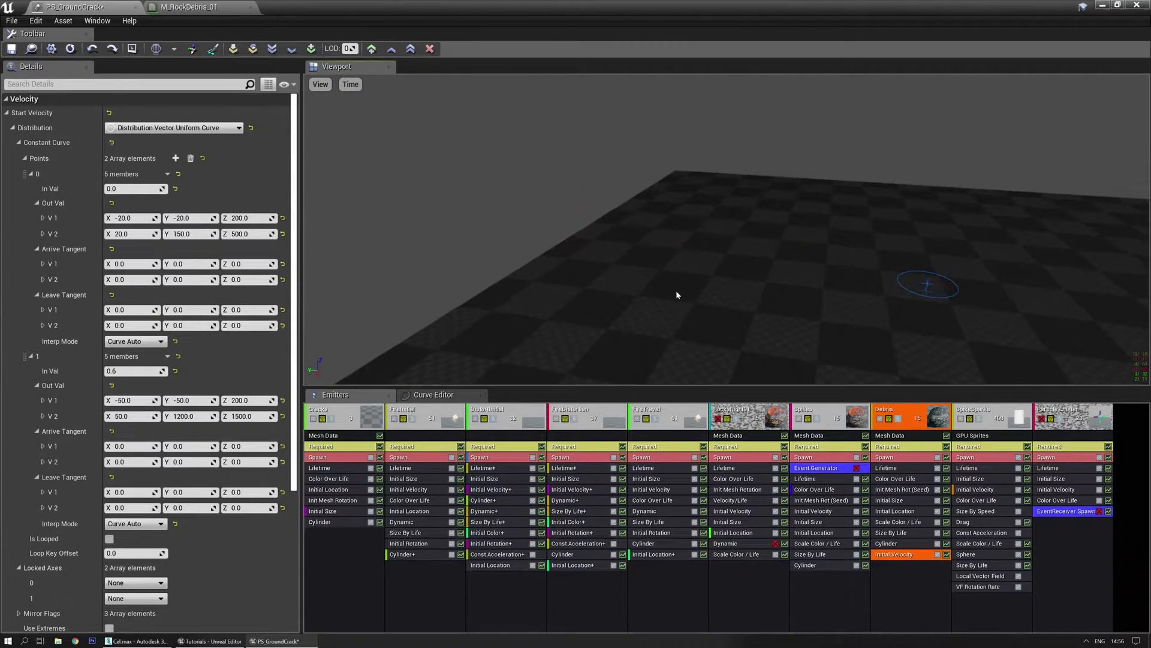
{"action": "mouse_move", "coordinate": [772, 278]}
{"action": "left_mouse_down"}
{"action": "mouse_move", "coordinate": [770, 246]}
{"action": "mouse_move", "coordinate": [702, 291]}
{"action": "left_mouse_up"}
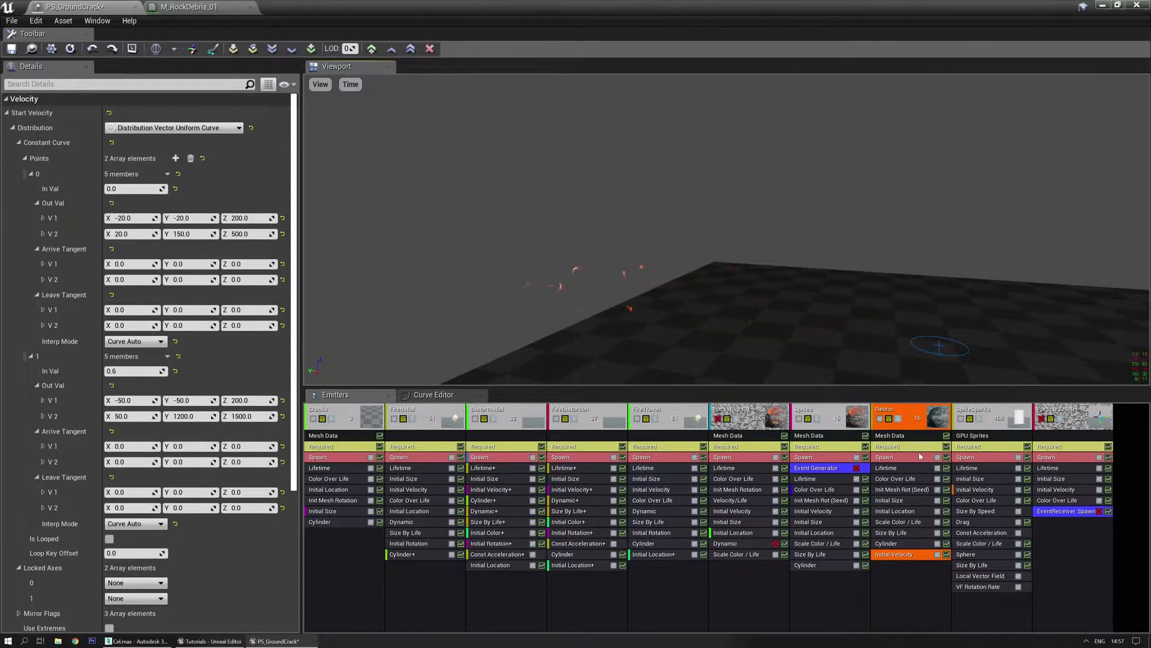
Step: Expand all properties of the Debris Initial Size module and set the first curve point's Out Val V1 to 0.2 on X, Y and Z
{"action": "left_click", "coordinate": [892, 500]}
{"action": "right_click", "coordinate": [187, 118]}
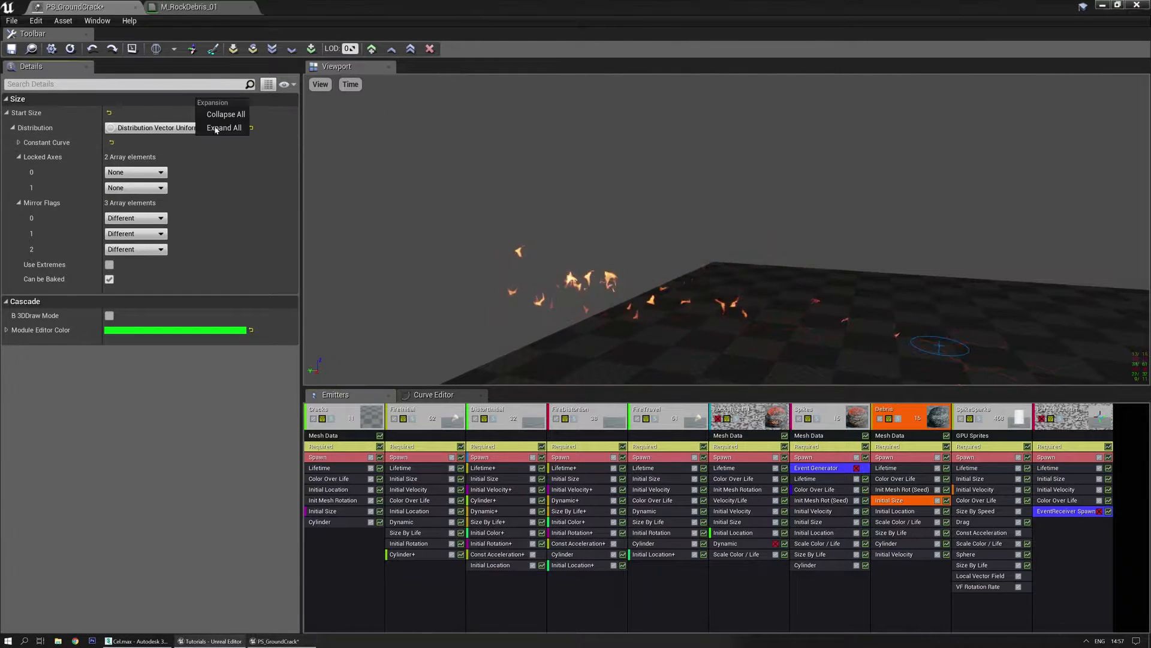
{"action": "left_click", "coordinate": [213, 157]}
{"action": "type", "text": "0.2"}
{"action": "key", "text": "Tab"}
{"action": "type", "text": "0.2"}
{"action": "key", "text": "Tab"}
{"action": "type", "text": "0.2"}
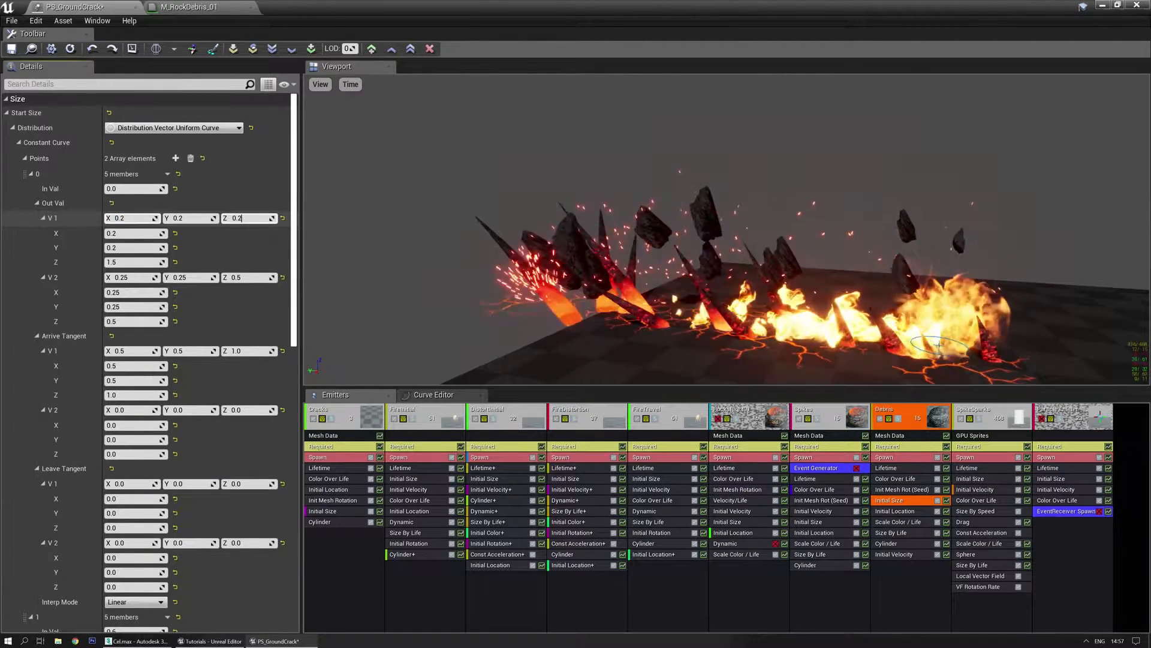
{"action": "key", "text": "Return"}
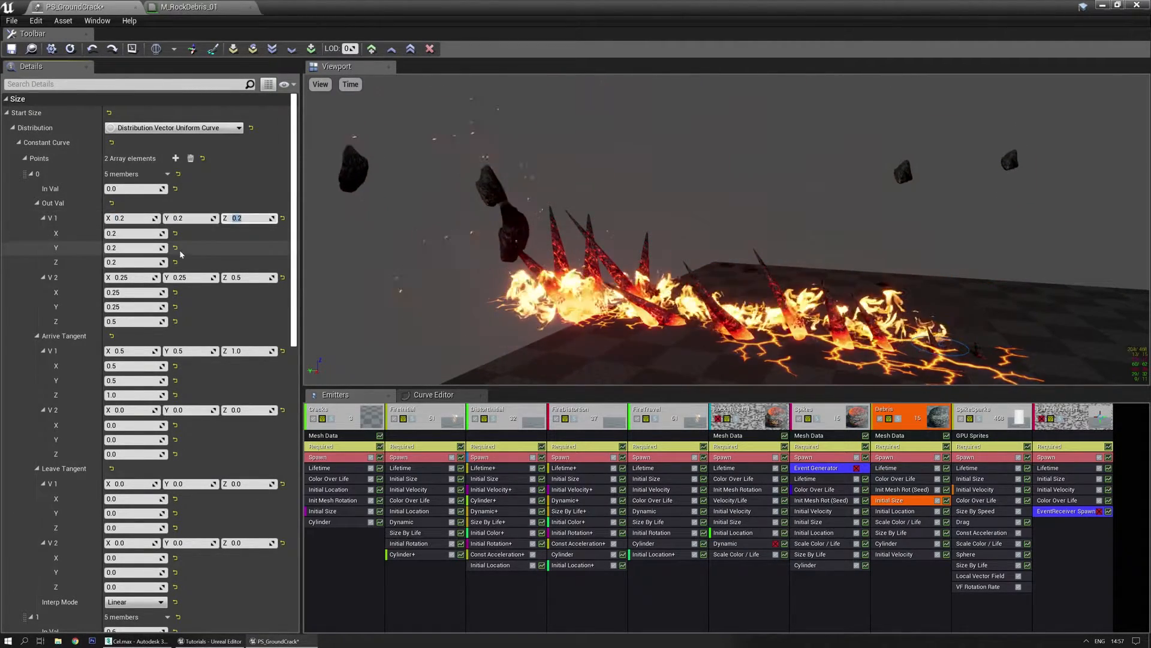
Step: Set Out Val V2 of the first Initial Size curve point to 0.12 on X, Y and Z
{"action": "left_click", "coordinate": [144, 277]}
{"action": "type", "text": "0.12"}
{"action": "key", "text": "Tab"}
{"action": "type", "text": "0.12"}
{"action": "key", "text": "Tab"}
{"action": "type", "text": "0.12"}
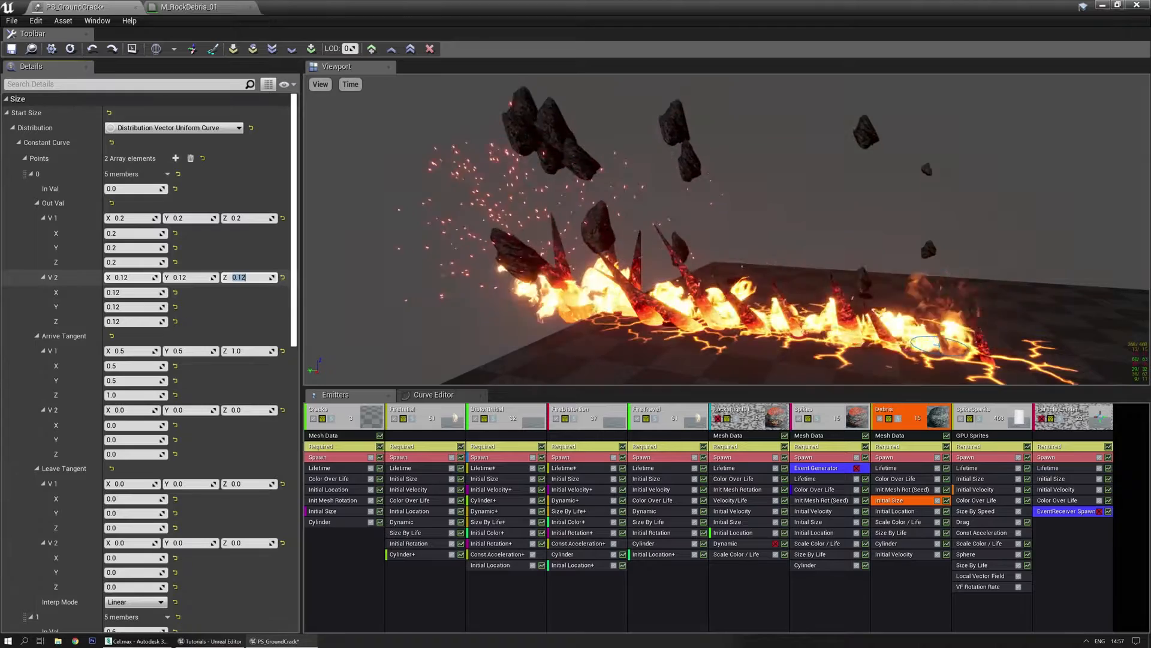
Step: Set the second Initial Size curve point's Out Val to 0.4 for V1 and 0.2 for V2 on all axes
{"action": "scroll", "coordinate": [96, 339], "scroll_direction": "down", "scroll_amount": 2}
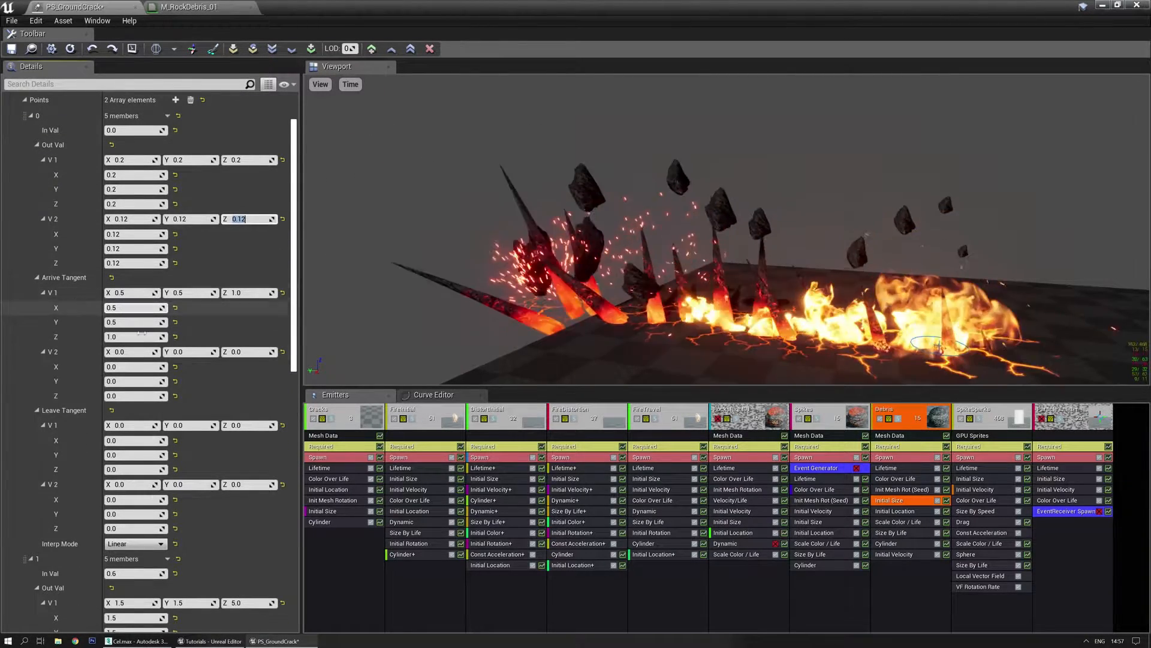
{"action": "scroll", "coordinate": [127, 335], "scroll_direction": "down", "scroll_amount": 7}
{"action": "scroll", "coordinate": [131, 372], "scroll_direction": "down", "scroll_amount": 1}
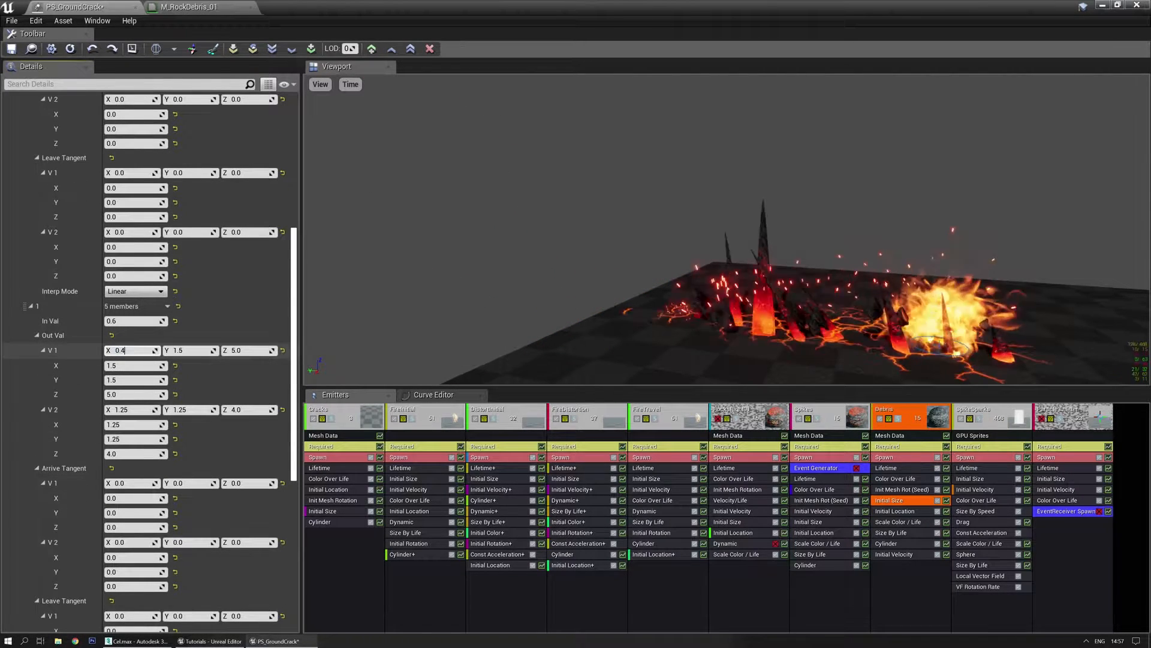
{"action": "key", "text": "Tab"}
{"action": "key", "text": "Tab"}
{"action": "key", "text": "Tab"}
{"action": "key", "text": "Tab"}
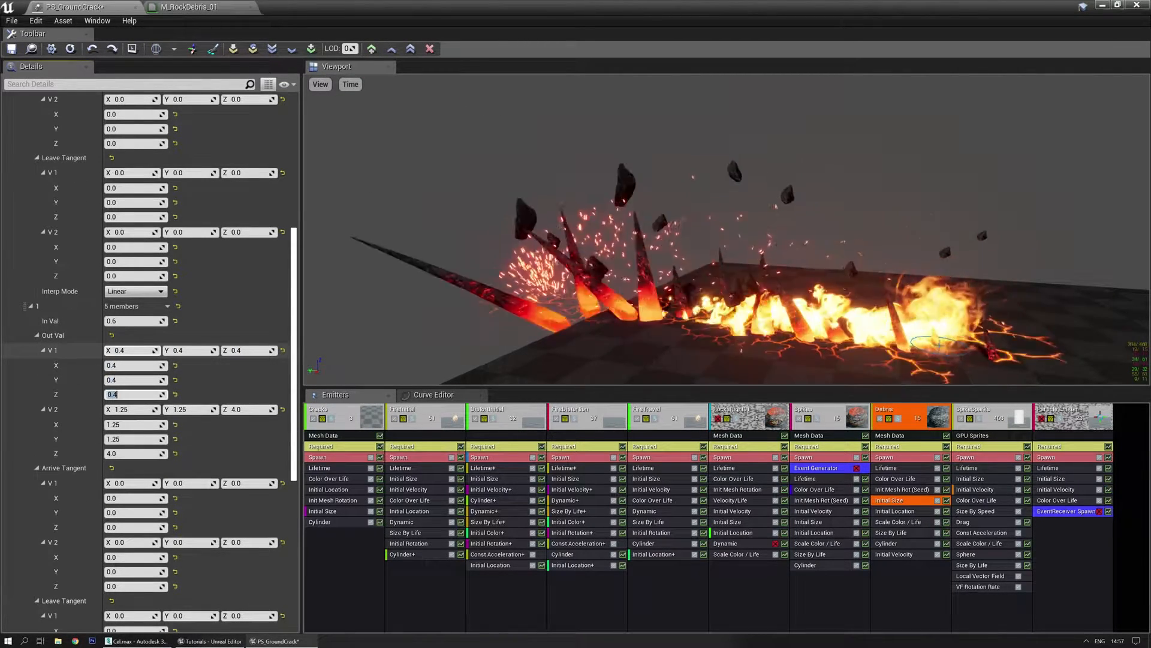
{"action": "type", "text": "0.2"}
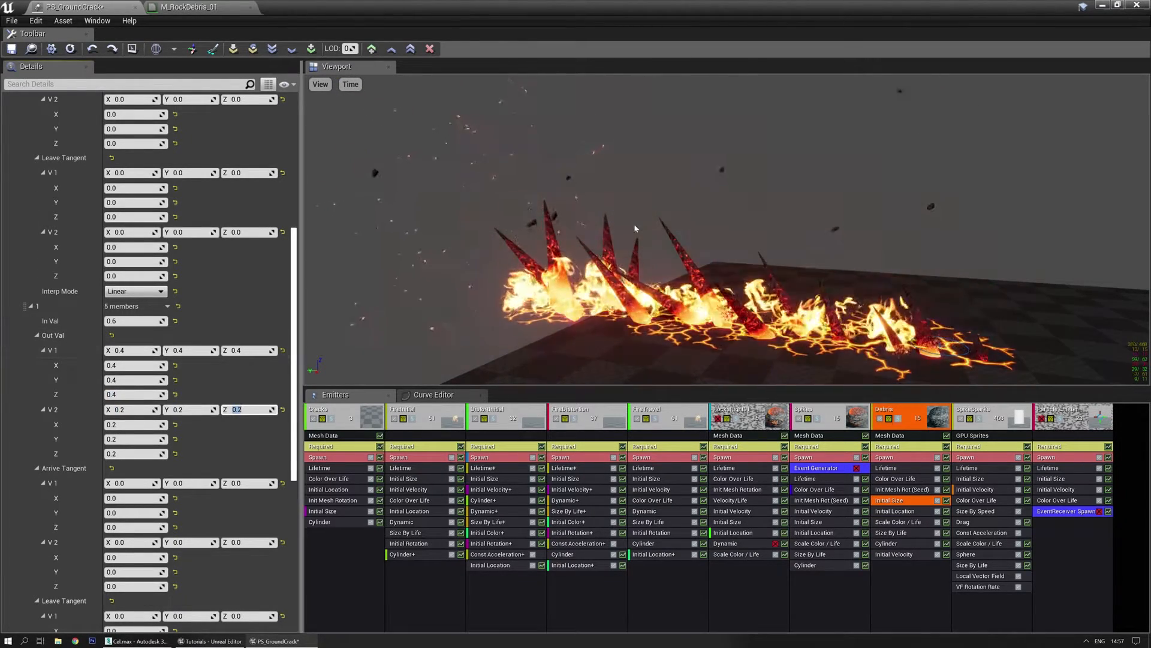
{"action": "left_click_drag", "start_coordinate": [466, 265], "coordinate": [480, 259]}
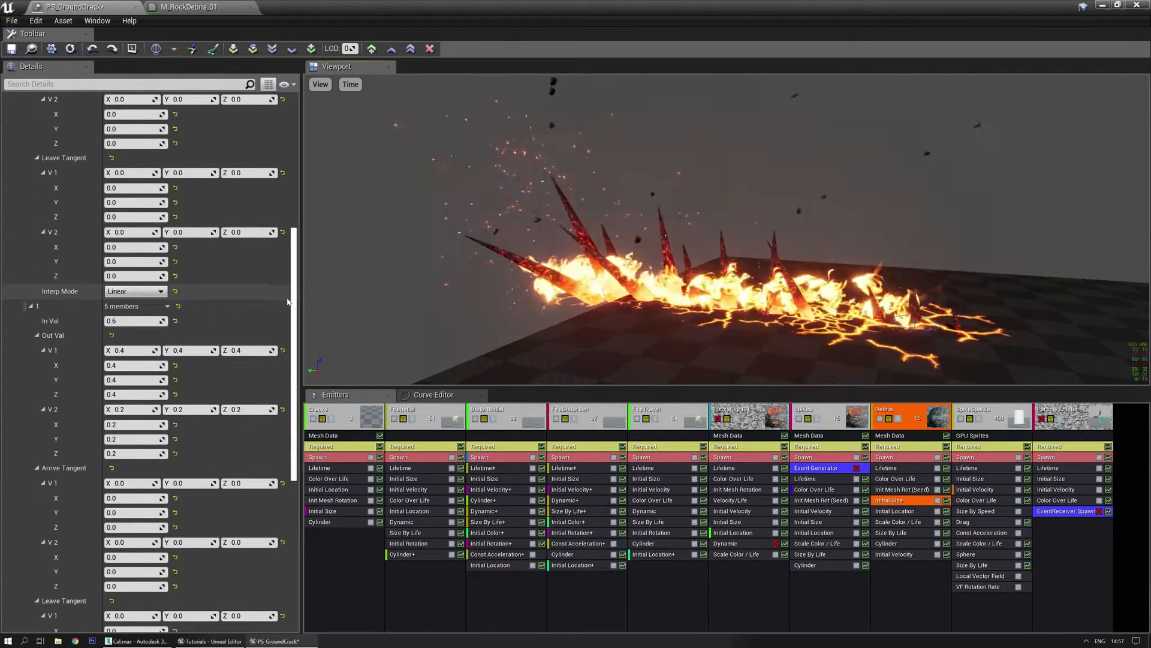
Step: Set Initial Size Out Val V1 and V2 to 0.3 and 0.22 at the first point, and 0.45 and 0.3 at the second, on all axes
{"action": "left_click_drag", "start_coordinate": [295, 301], "coordinate": [294, 181]}
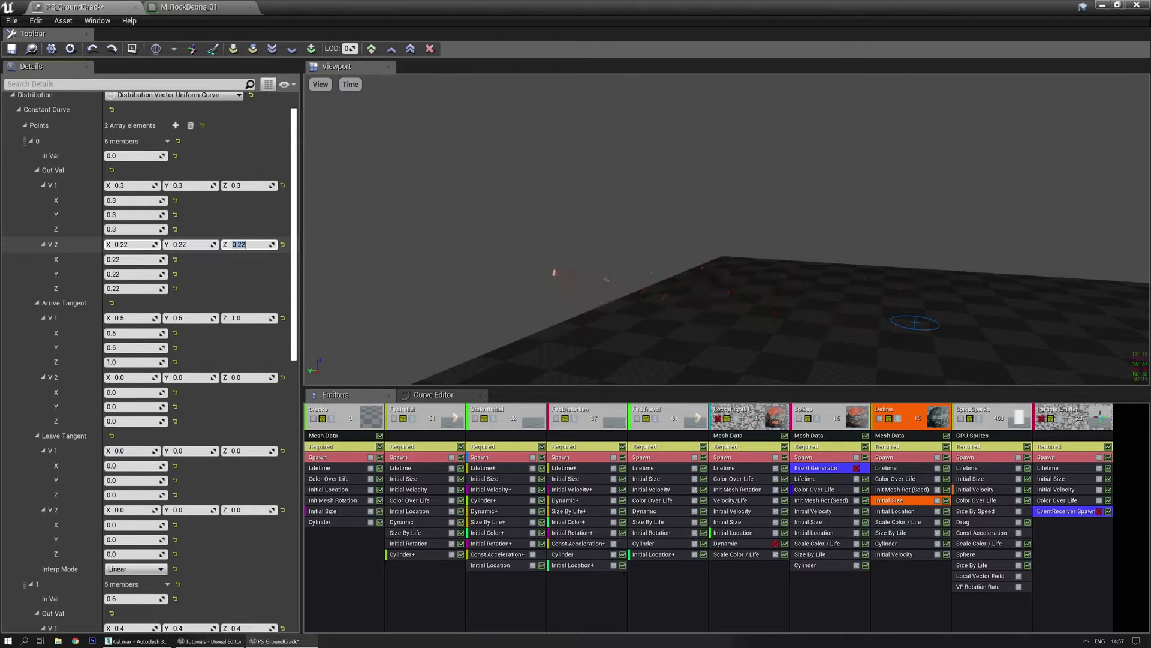
{"action": "scroll", "coordinate": [162, 405], "scroll_direction": "down", "scroll_amount": 5}
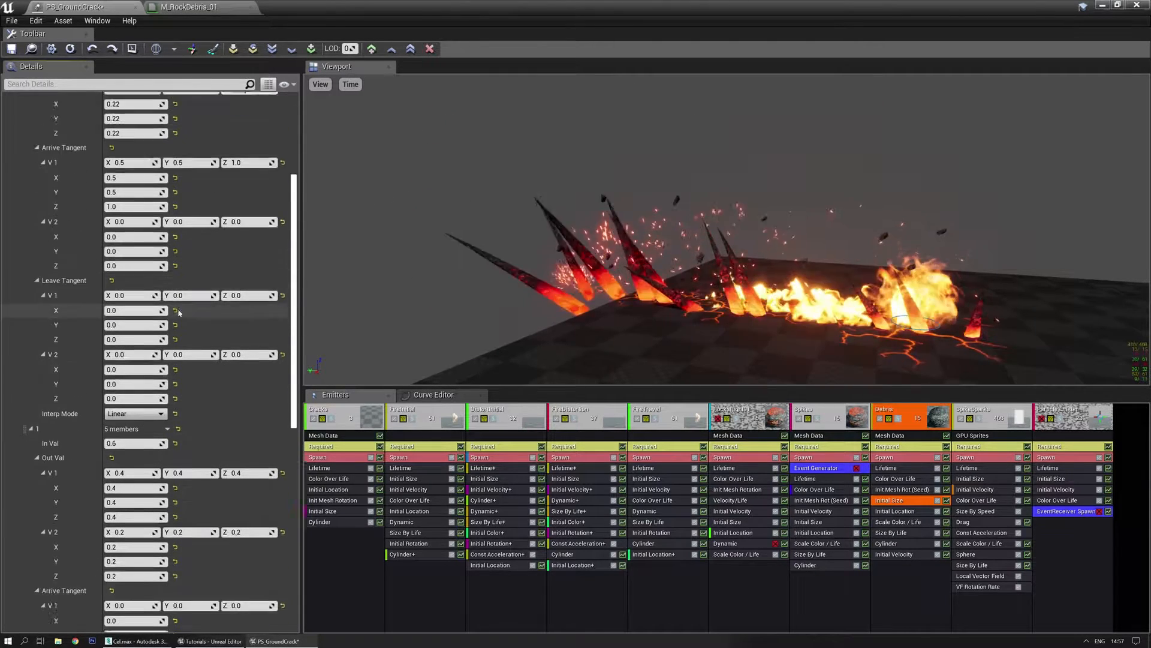
{"action": "scroll", "coordinate": [162, 406], "scroll_direction": "down", "scroll_amount": 1}
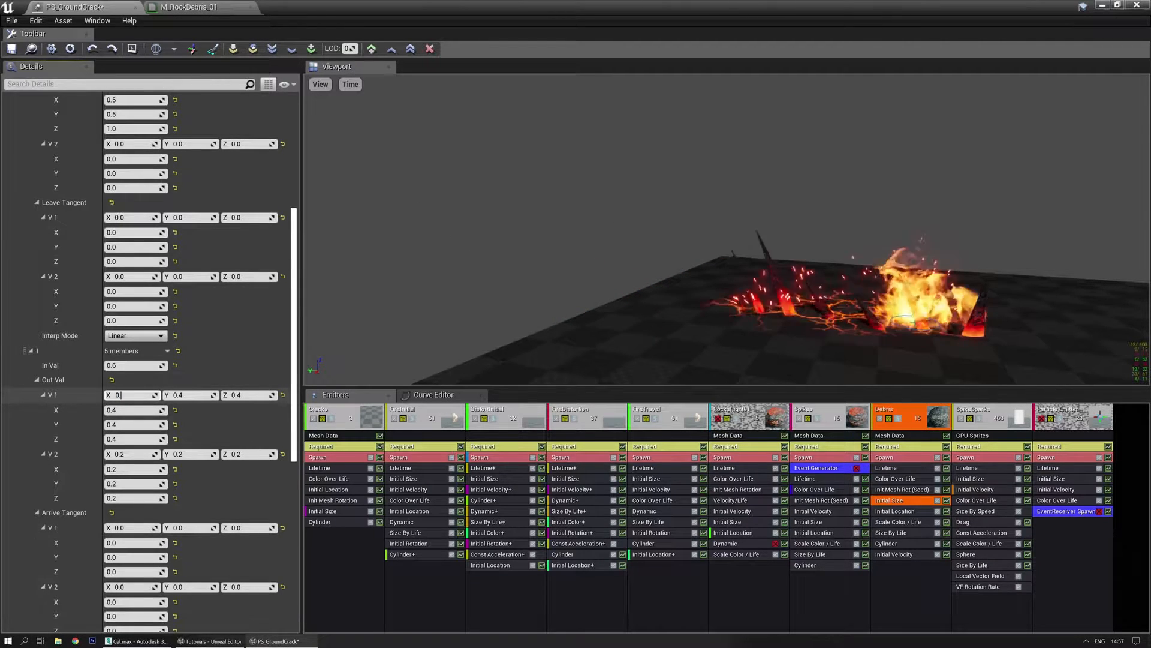
{"action": "type", "text": "5"}
{"action": "key", "text": "Tab"}
{"action": "key", "text": "Tab"}
{"action": "key", "text": "Tab"}
{"action": "key", "text": "Tab"}
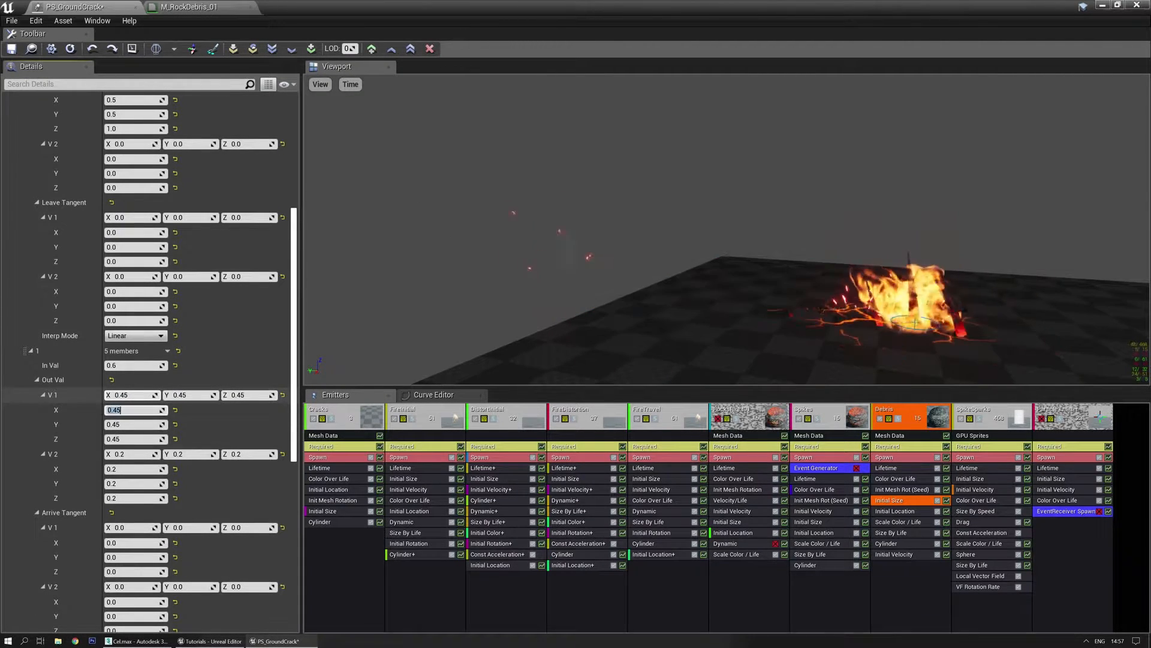
{"action": "type", "text": "0.3"}
{"action": "key", "text": "Tab"}
{"action": "type", "text": "0"}
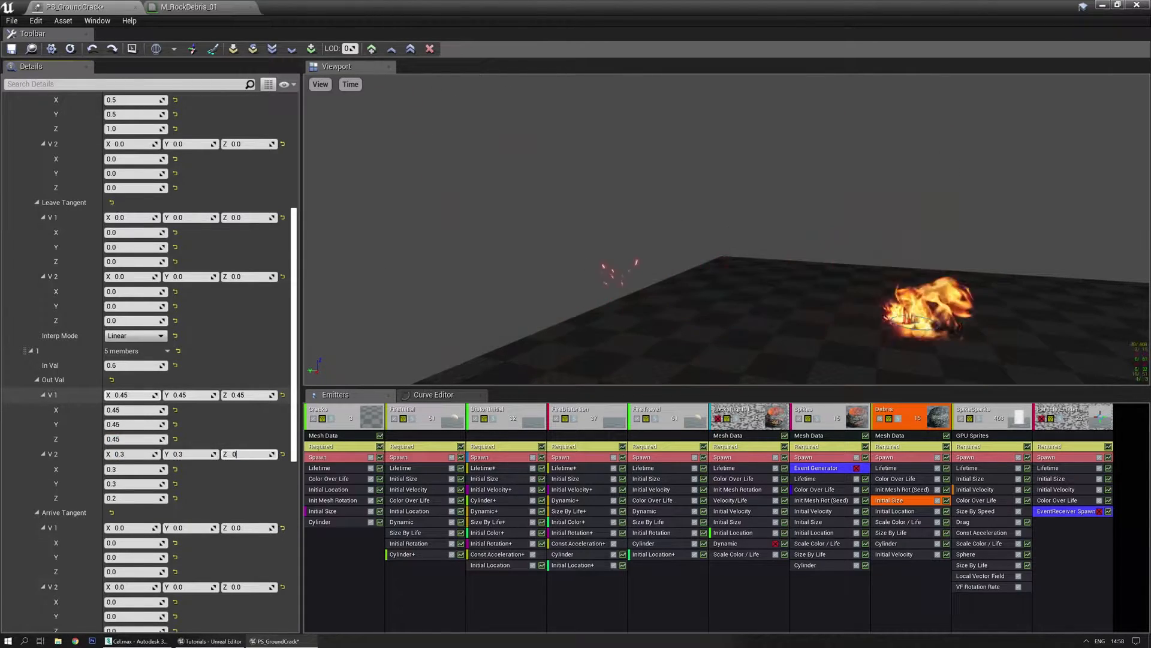
{"action": "mouse_move", "coordinate": [573, 329]}
{"action": "left_mouse_down"}
{"action": "mouse_move", "coordinate": [564, 354]}
{"action": "mouse_move", "coordinate": [567, 331]}
{"action": "left_mouse_up"}
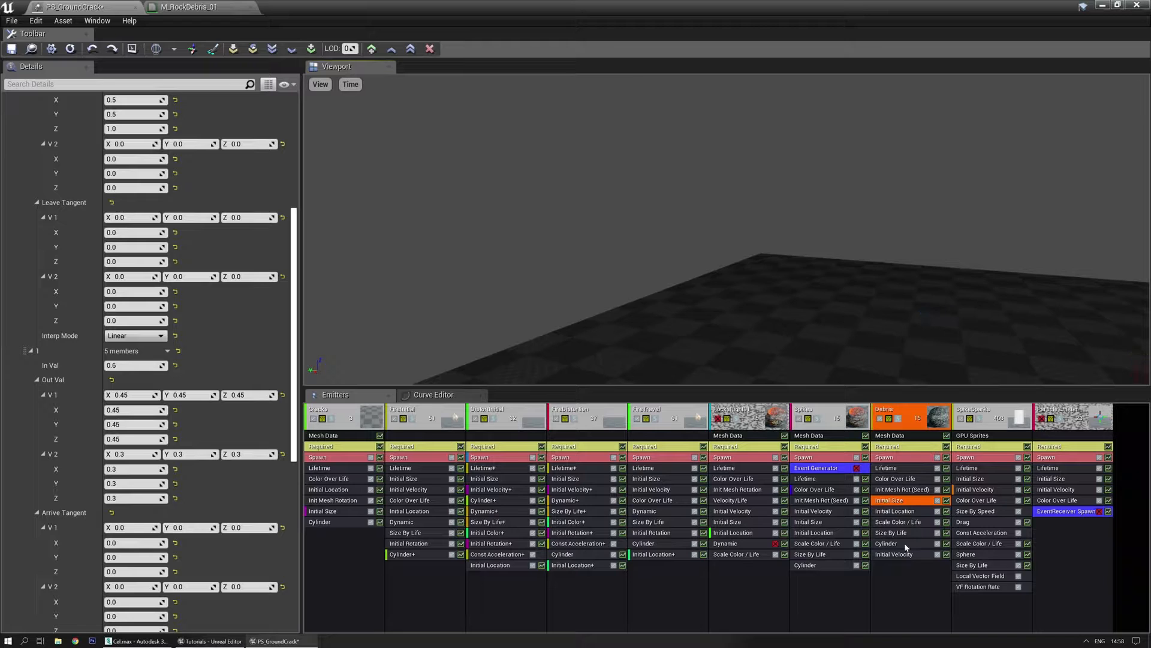
Step: Copy the Drag module from the SpikeSparks emitter into the Debris emitter and check the debris motion in the preview
{"action": "left_click", "coordinate": [965, 523]}
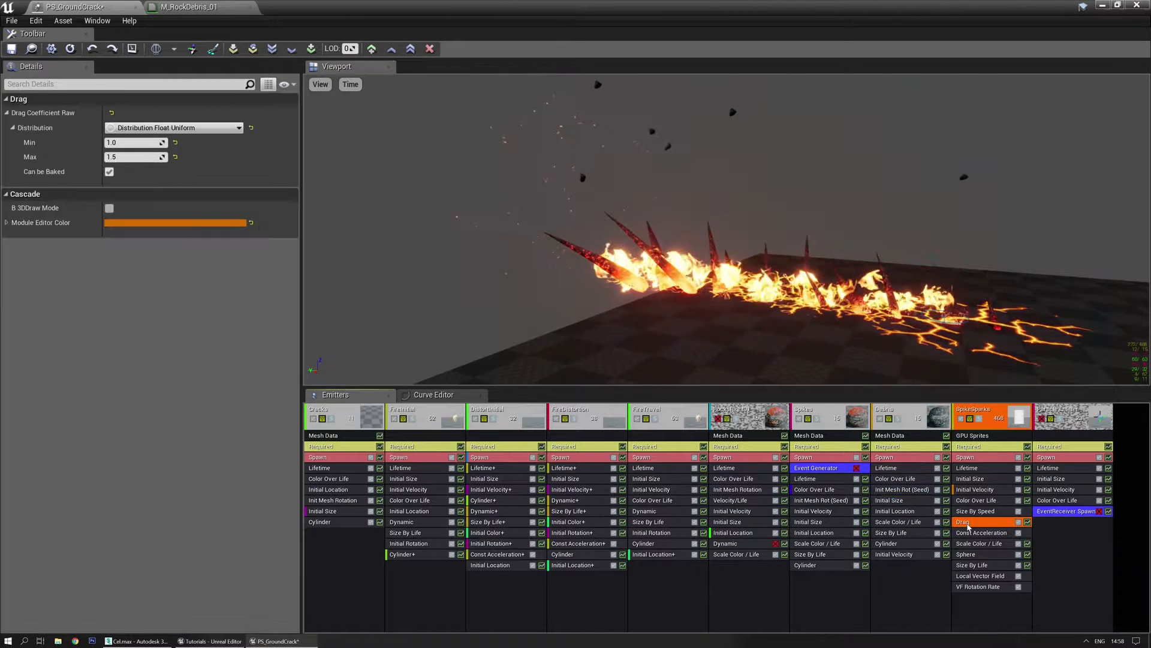
{"action": "left_click_drag", "start_coordinate": [965, 522], "coordinate": [796, 593]}
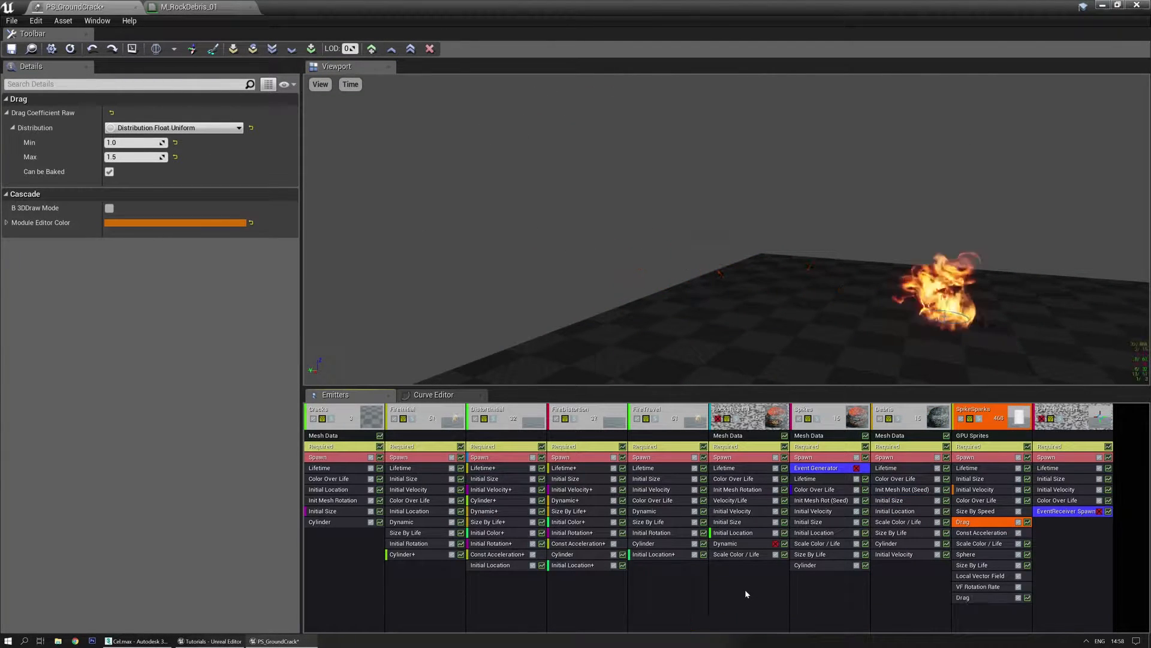
{"action": "left_click_drag", "start_coordinate": [1001, 596], "coordinate": [909, 579]}
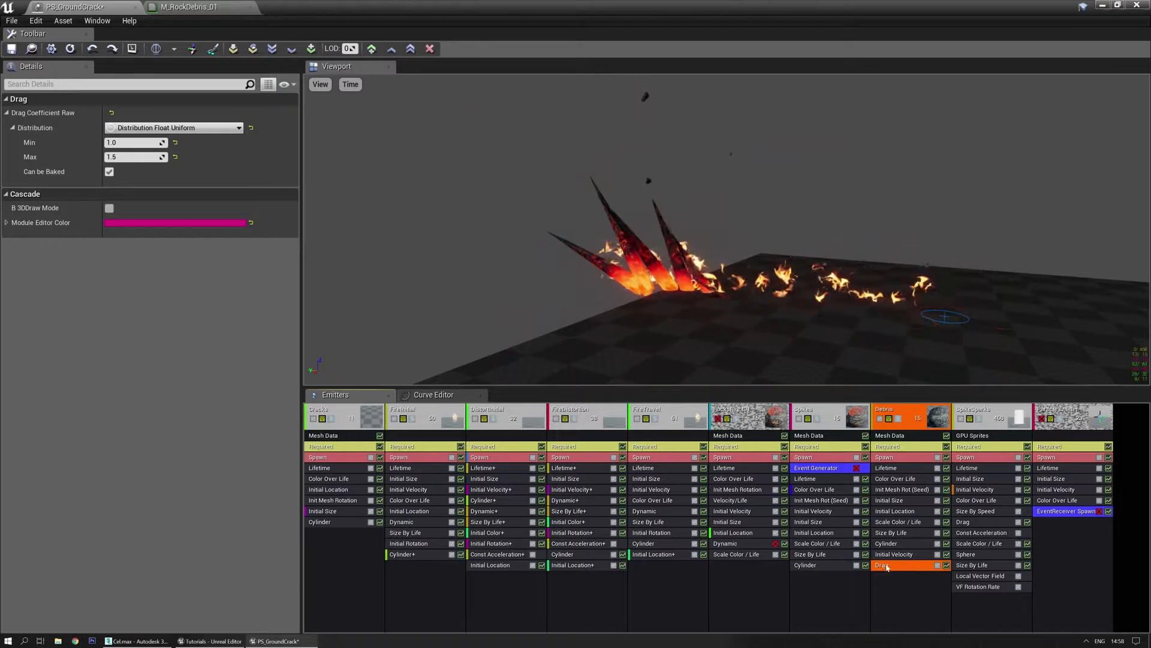
{"action": "right_click_drag", "start_coordinate": [645, 315], "coordinate": [645, 304]}
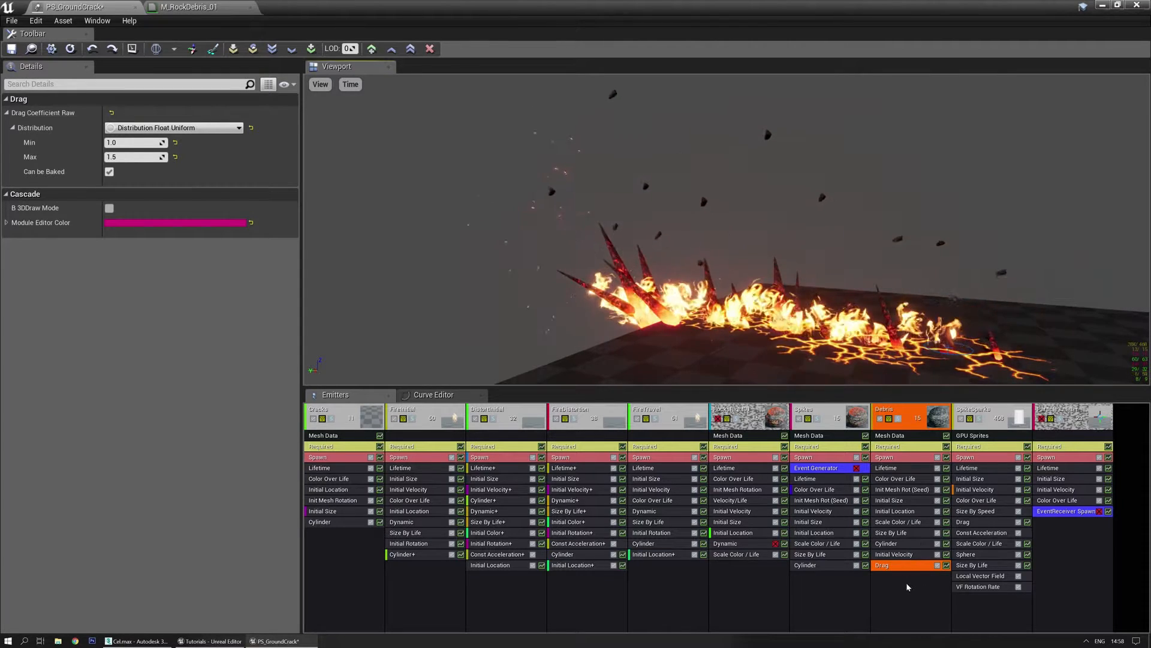
Step: Copy the Const Acceleration module from the SpikeSparks emitter into the Debris emitter
{"action": "left_click", "coordinate": [986, 534]}
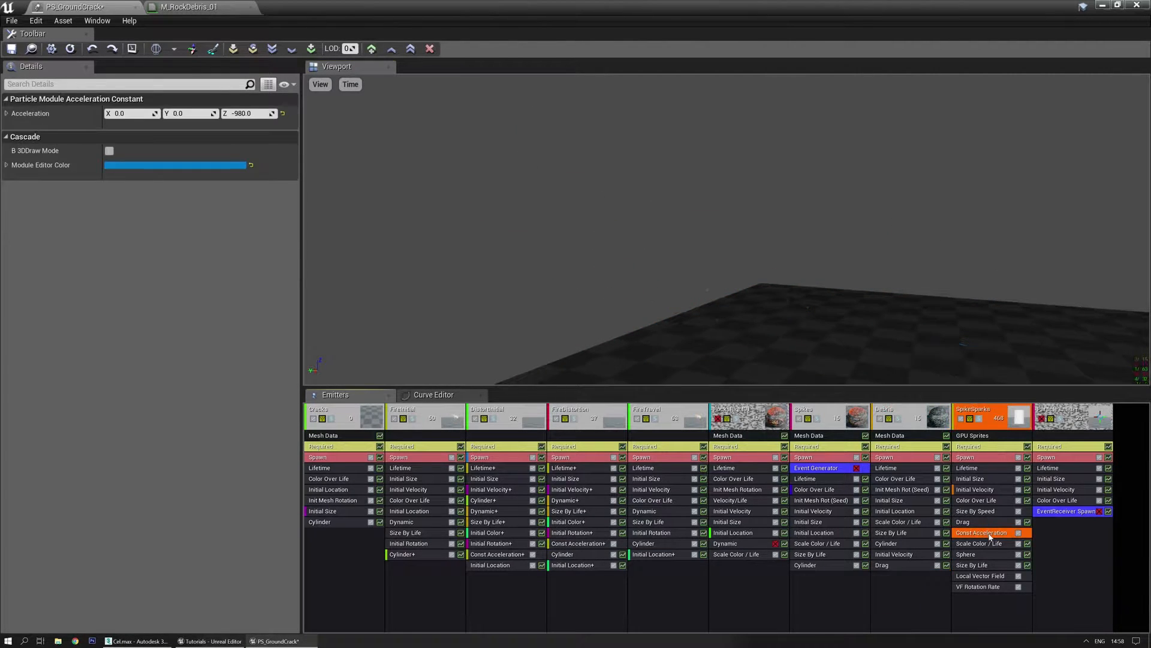
{"action": "left_click_drag", "start_coordinate": [1010, 599], "coordinate": [917, 598]}
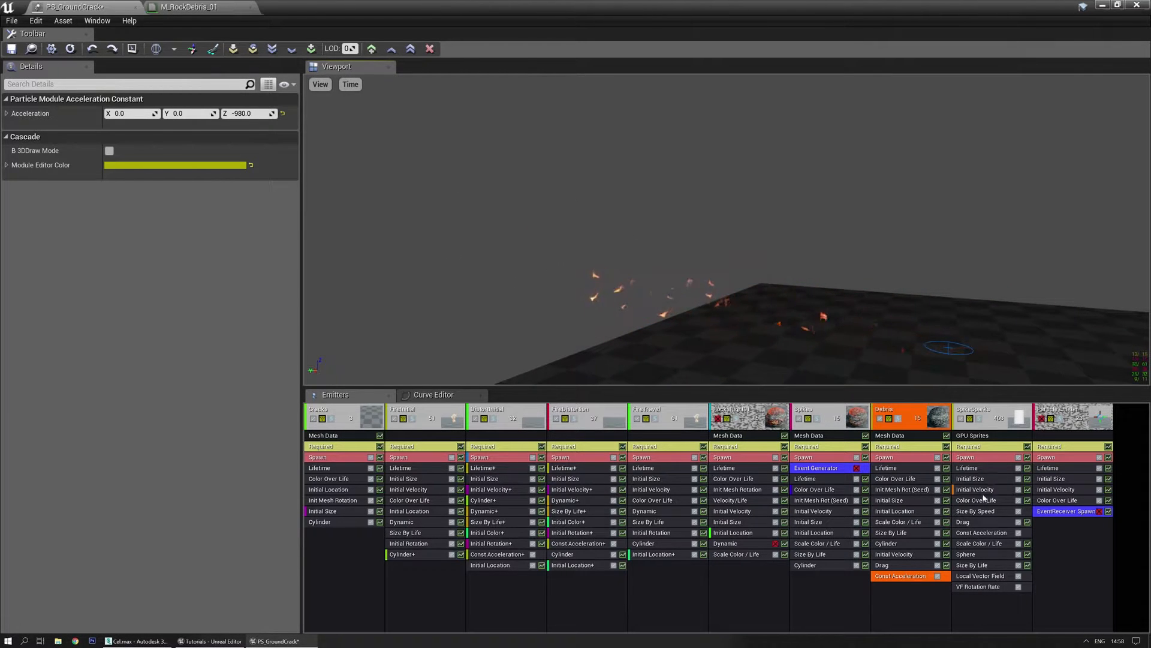
Step: Replace the Debris emitter's Init Mesh Rot (Seed) module with an Init Mesh Rotation module
{"action": "left_click", "coordinate": [901, 490]}
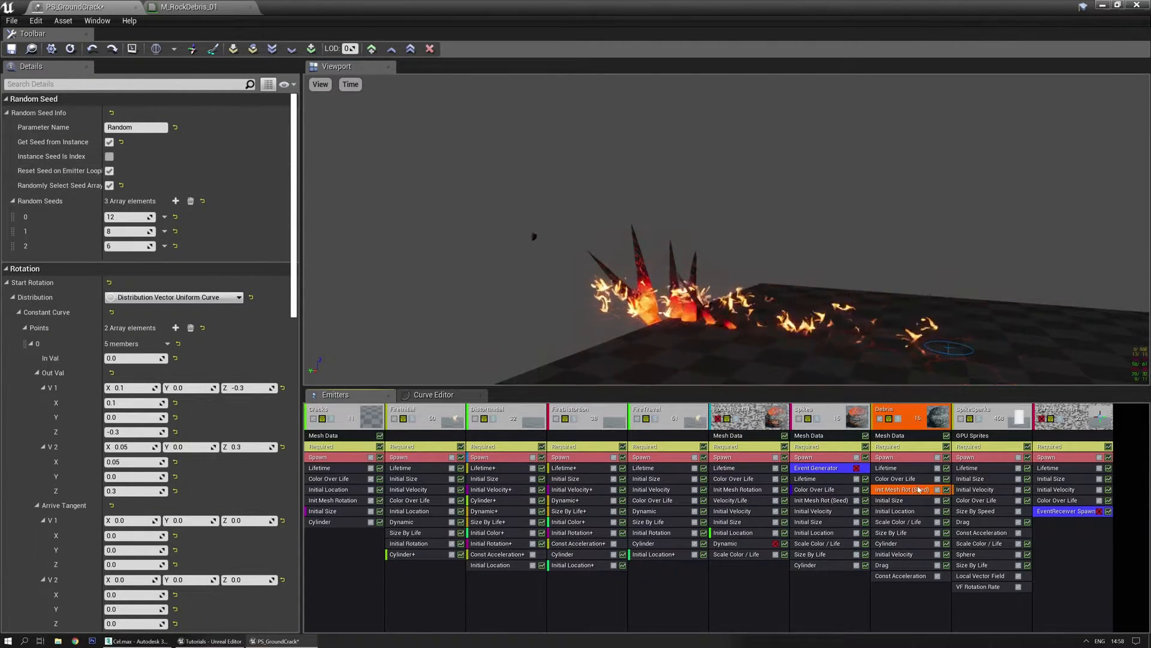
{"action": "key", "text": "Delete"}
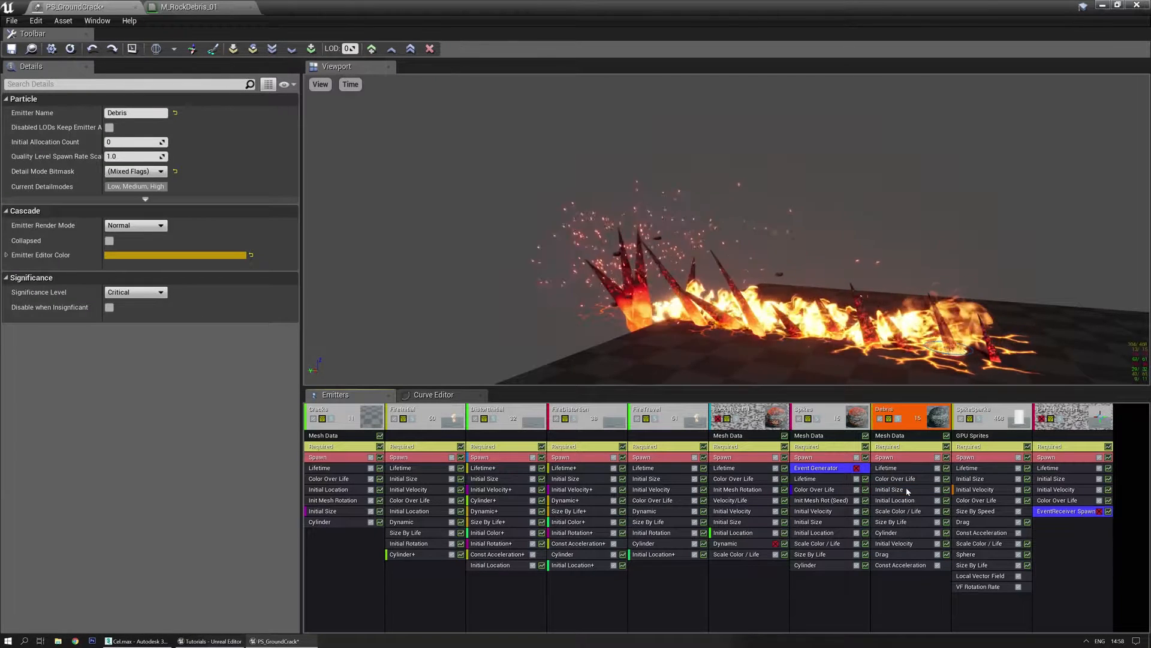
{"action": "right_click", "coordinate": [893, 581]}
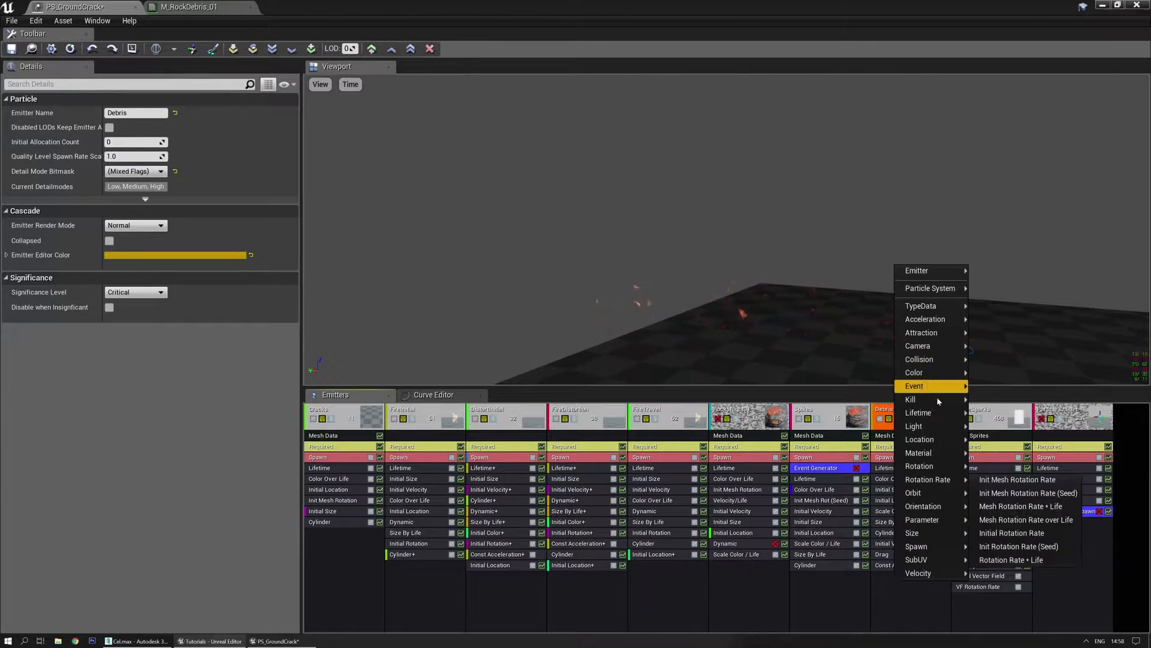
{"action": "mouse_move", "coordinate": [928, 458]}
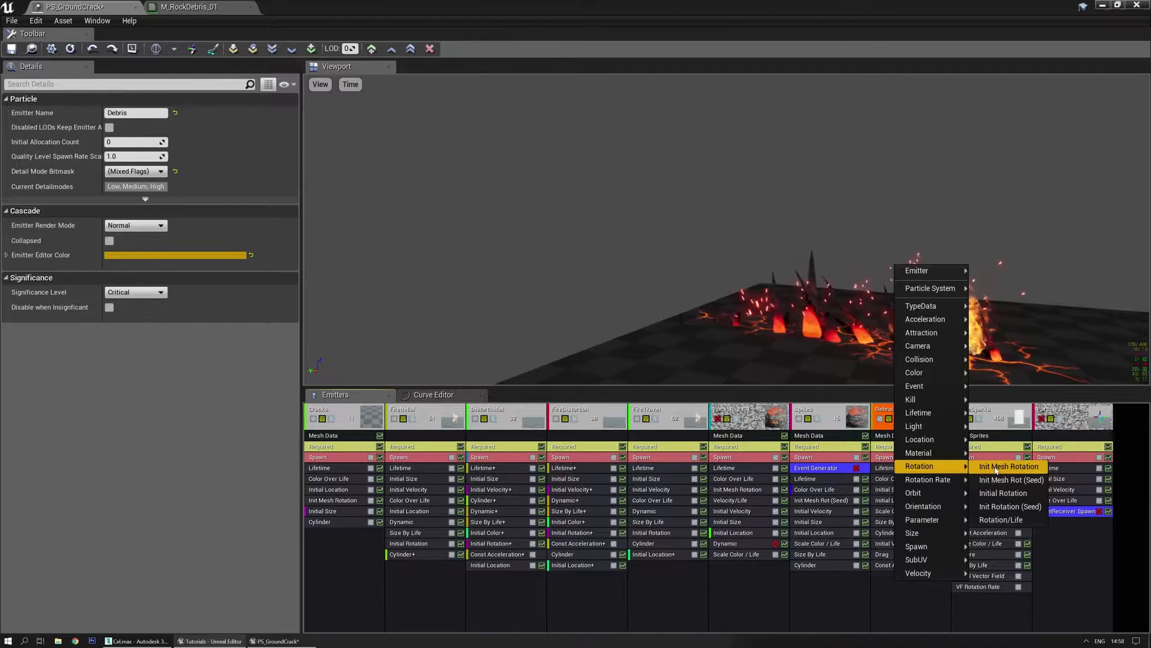
{"action": "left_click", "coordinate": [996, 467]}
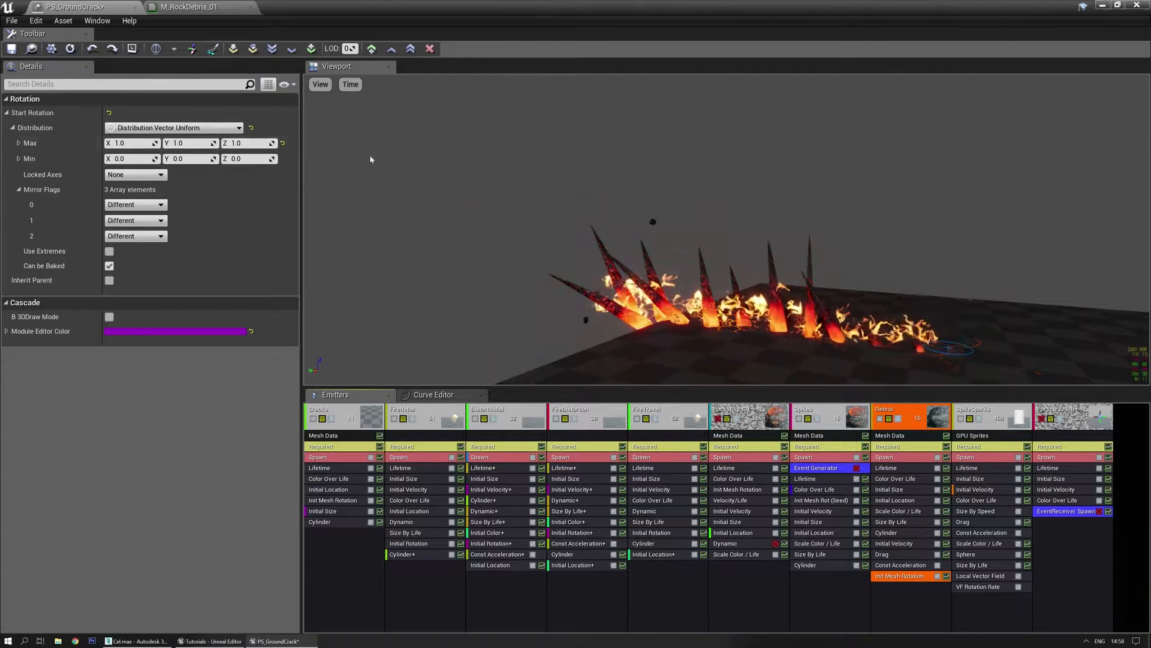
Step: Add an Init Mesh Rotation Rate module to the Debris emitter and set its Start Rotation Rate Min to -1.0 on all axes
{"action": "right_click", "coordinate": [910, 589]}
{"action": "mouse_move", "coordinate": [948, 480]}
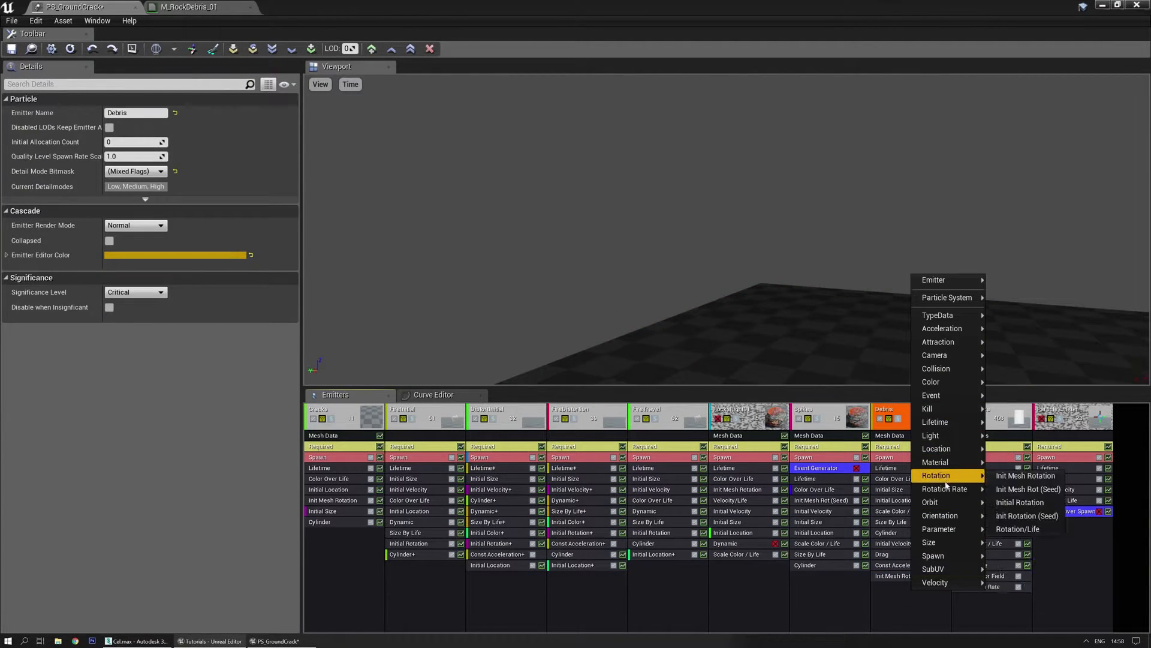
{"action": "left_click", "coordinate": [1023, 489]}
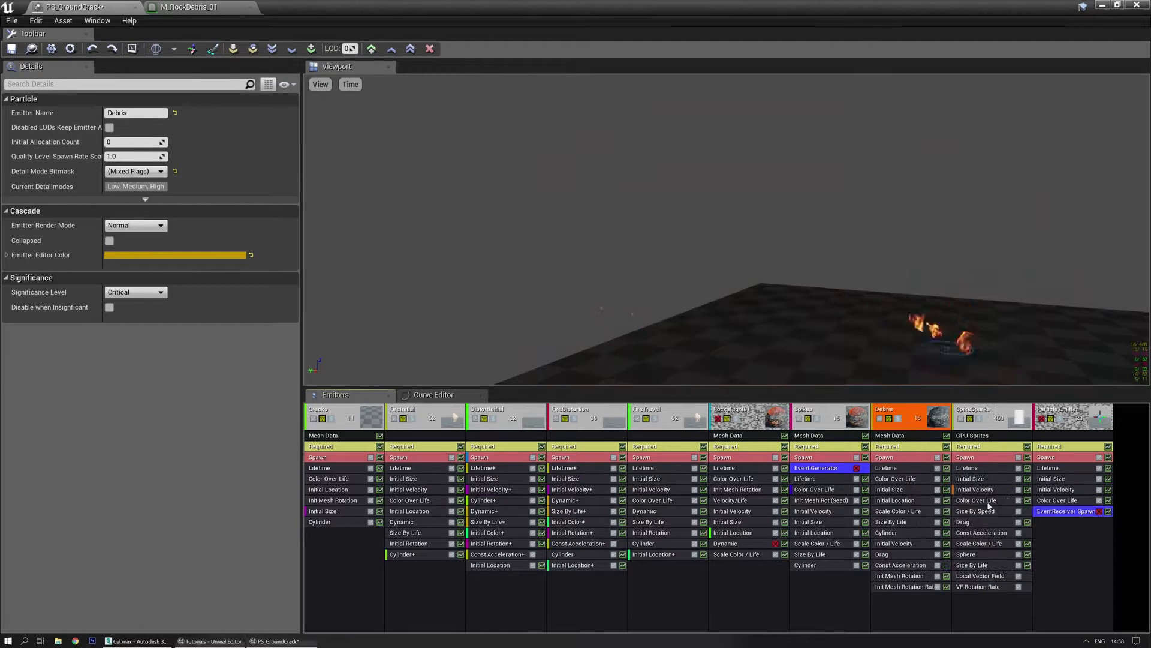
{"action": "left_click", "coordinate": [891, 587]}
{"action": "right_click", "coordinate": [163, 98]}
{"action": "left_click", "coordinate": [183, 128]}
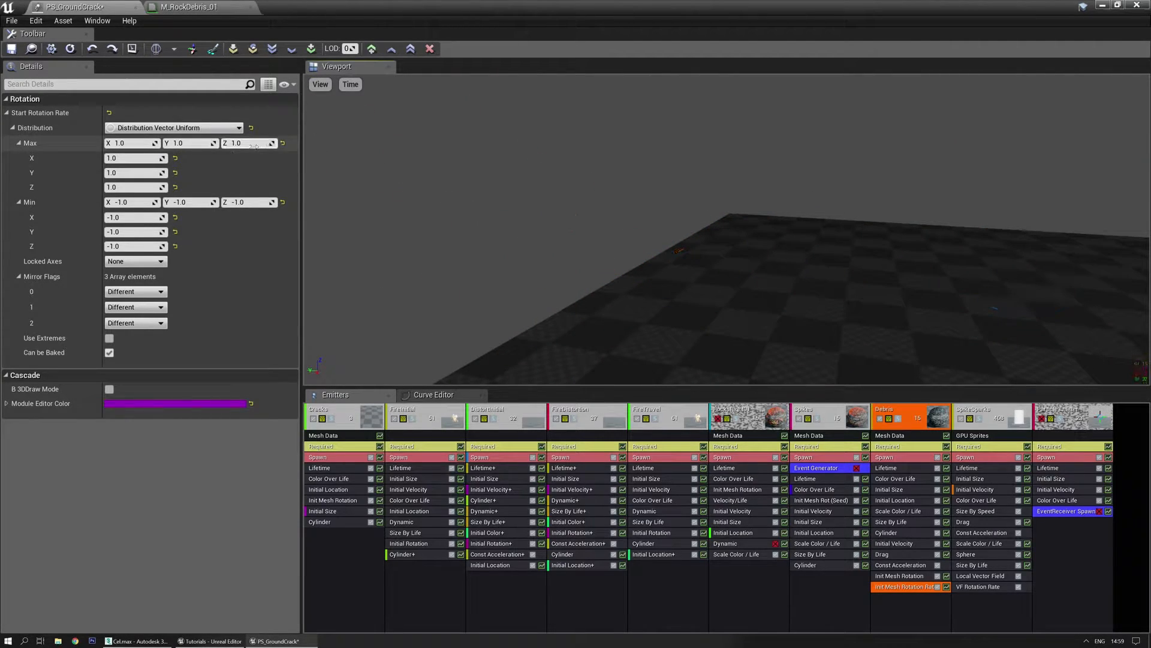
Step: Set the Debris Start Rotation Rate to 2.0 for Max X and -2.0 for Min X
{"action": "left_click", "coordinate": [139, 142]}
{"action": "type", "text": "2"}
{"action": "key", "text": "Tab"}
{"action": "key", "text": "Tab"}
{"action": "key", "text": "Tab"}
{"action": "key", "text": "Tab"}
{"action": "key", "text": "Tab"}
{"action": "key", "text": "Tab"}
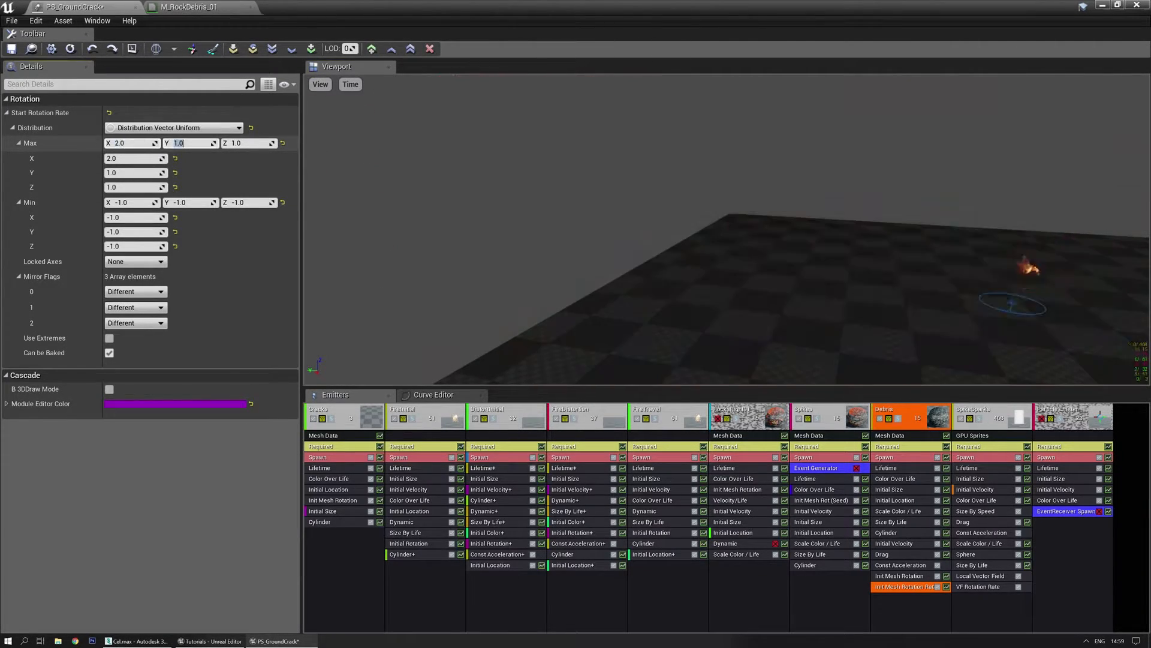
{"action": "type", "text": "-2"}
{"action": "key", "text": "Return"}
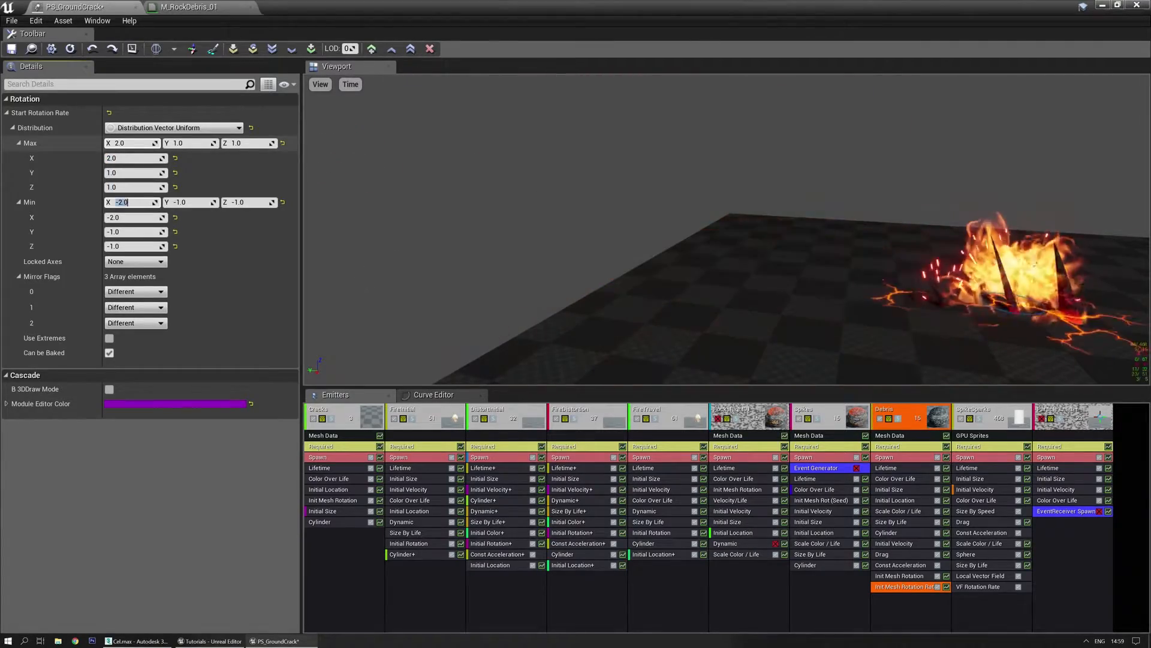
Step: Replay the effect and examine the tumbling debris rocks from several viewing angles
{"action": "left_click", "coordinate": [429, 215]}
{"action": "key", "text": "space"}
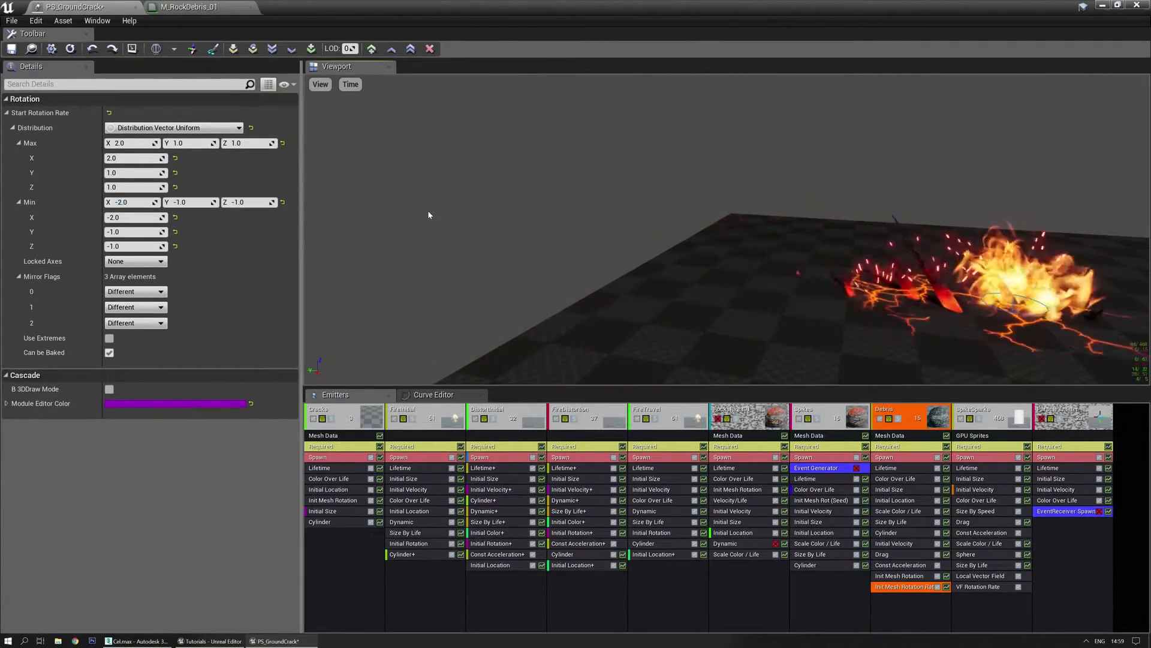
{"action": "key", "text": "space"}
{"action": "left_click_drag", "start_coordinate": [430, 254], "coordinate": [708, 267]}
{"action": "key", "text": "space"}
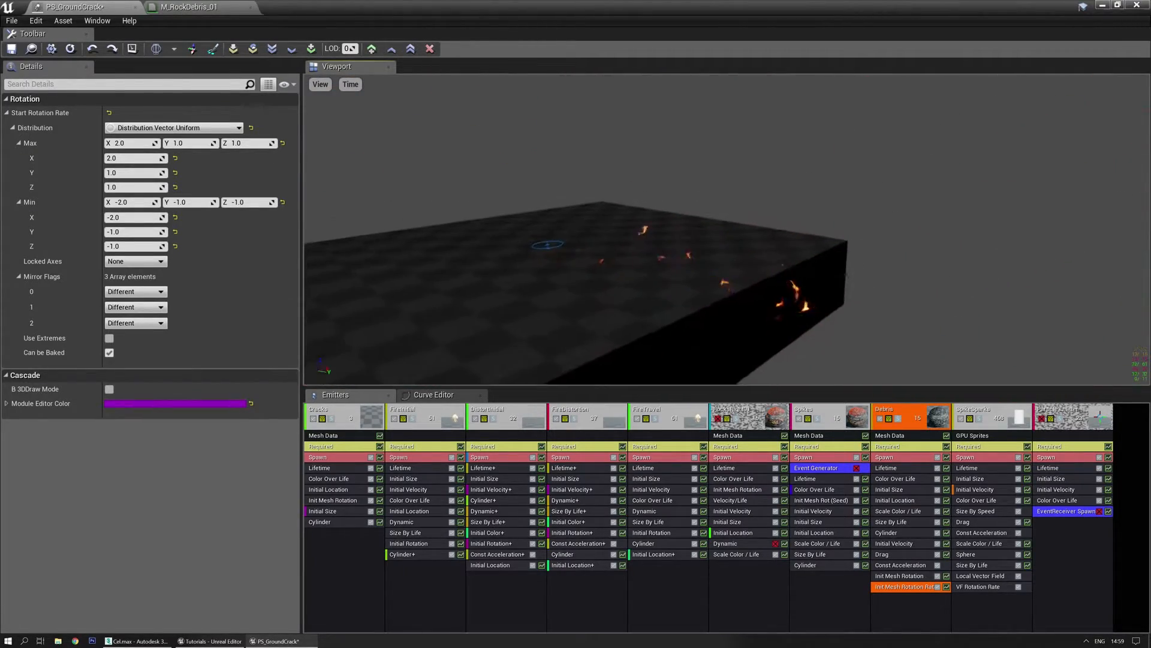
{"action": "left_click_drag", "start_coordinate": [463, 299], "coordinate": [528, 294]}
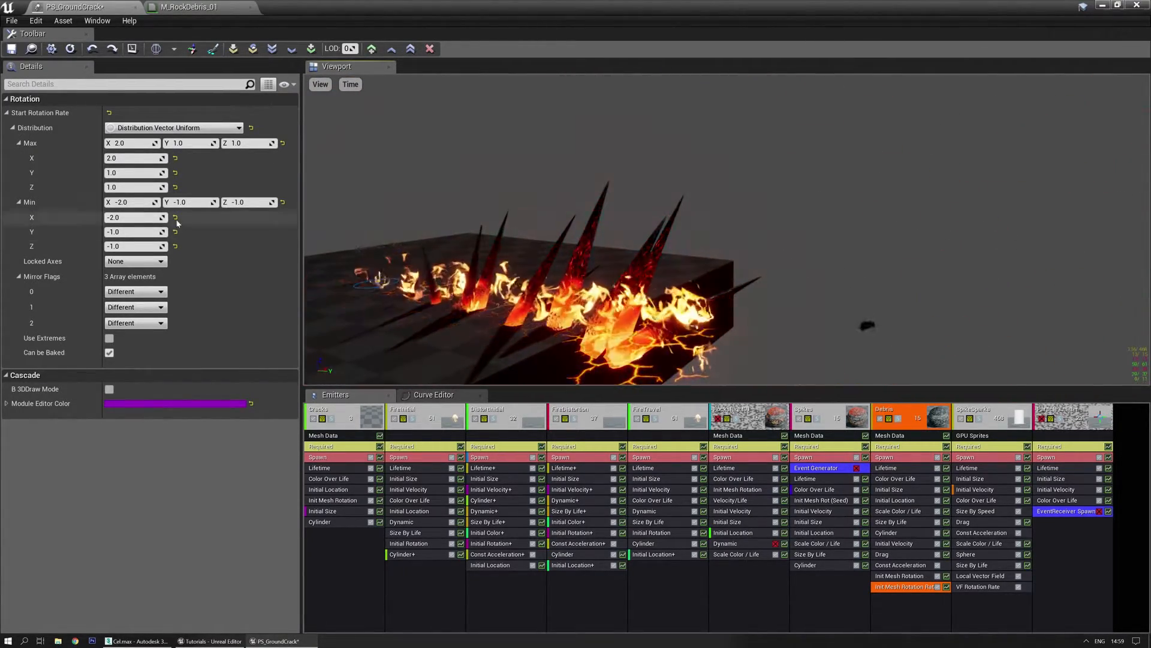
{"action": "middle_click_drag", "start_coordinate": [456, 205], "coordinate": [447, 256]}
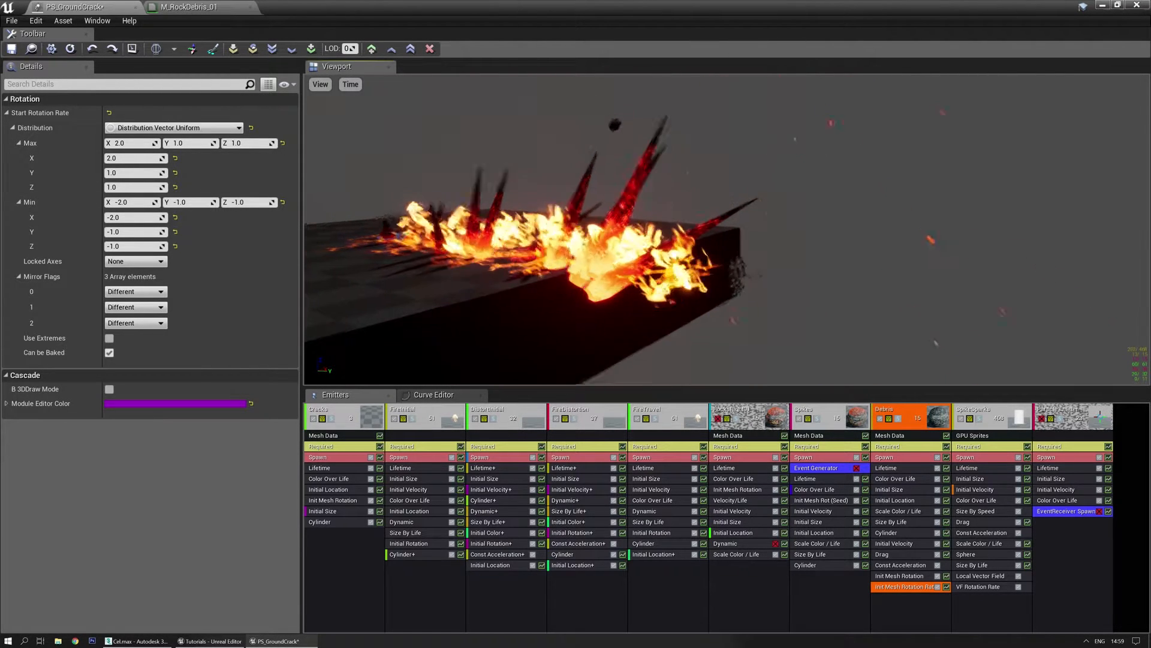
{"action": "right_click_drag", "start_coordinate": [455, 205], "coordinate": [449, 192]}
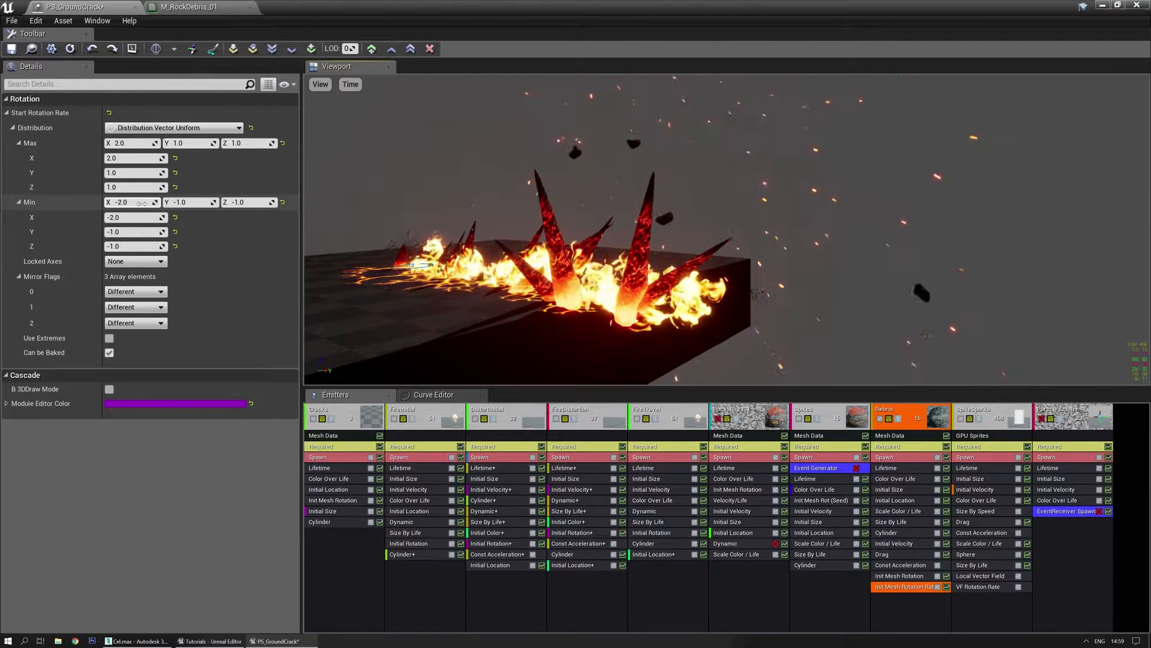
Step: Set the Debris Start Rotation Rate Min to 1.0 on X and 0.5 on Y and Z
{"action": "left_click", "coordinate": [141, 204]}
{"action": "type", "text": "0.5"}
{"action": "key", "text": "Tab"}
{"action": "type", "text": "0.5"}
{"action": "key", "text": "Return"}
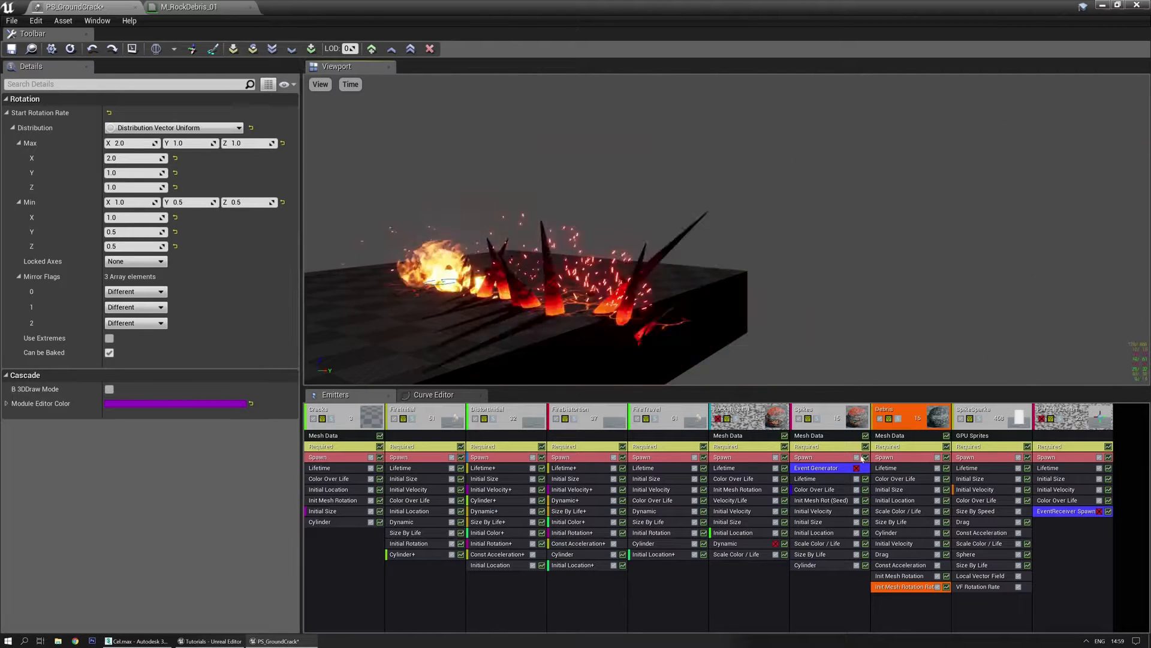
Step: Set the Debris emitter's Spawn Rate Scale constant to 5.0 and compare its spawn settings with those of SpikeSparks
{"action": "left_click", "coordinate": [892, 457]}
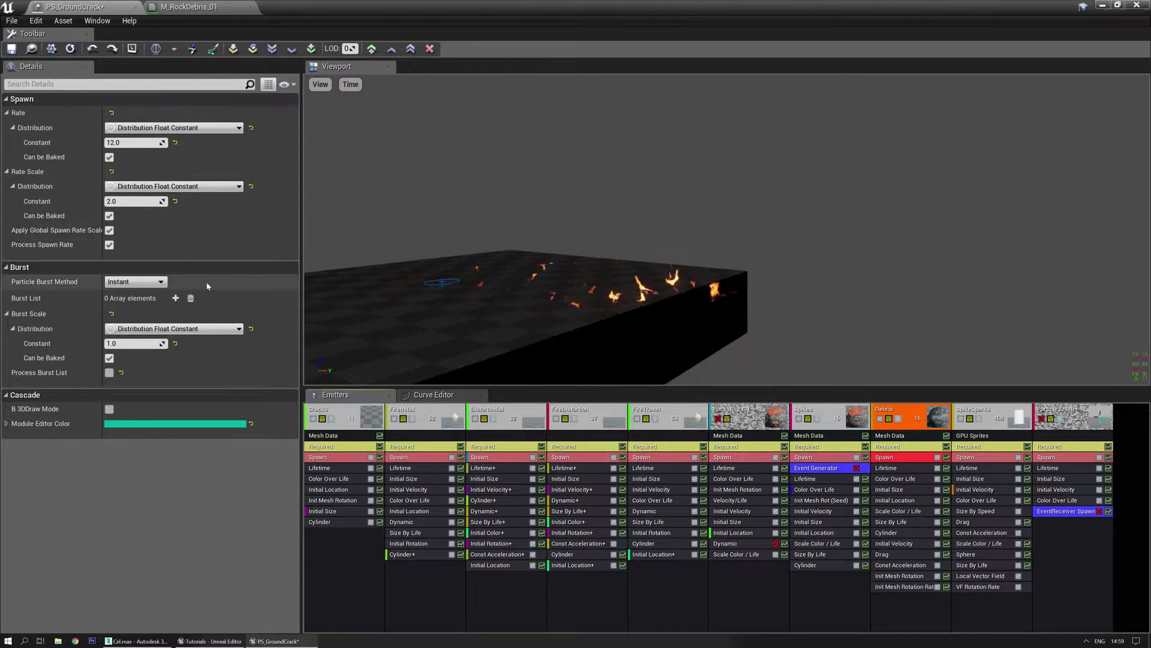
{"action": "right_click", "coordinate": [226, 271]}
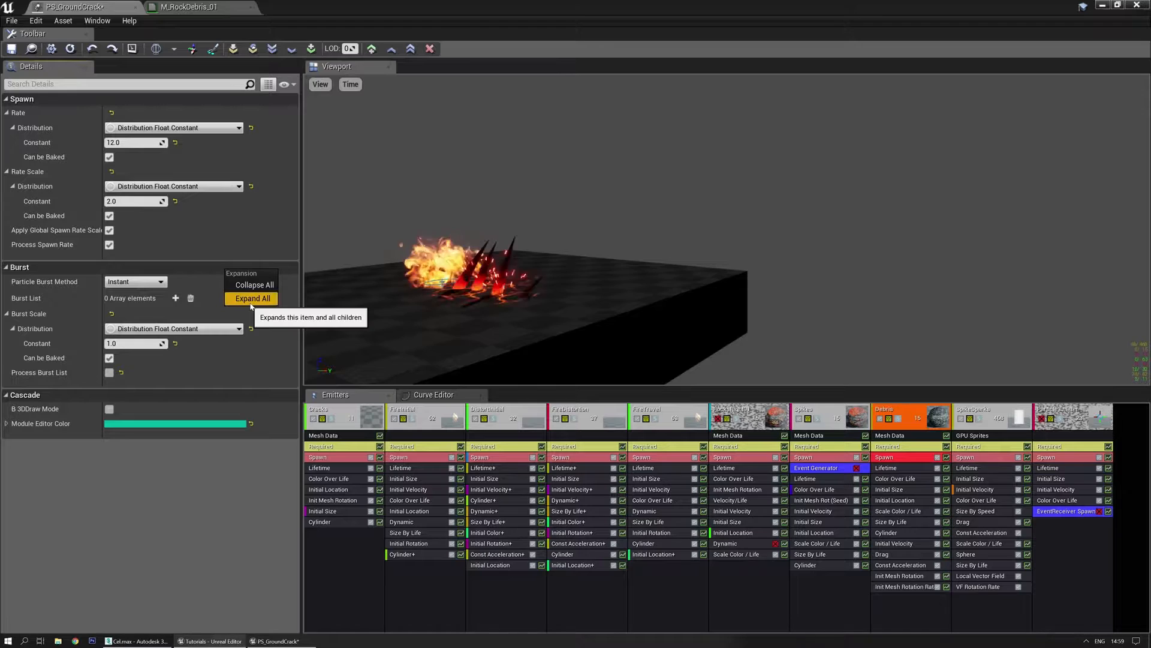
{"action": "left_click", "coordinate": [251, 298]}
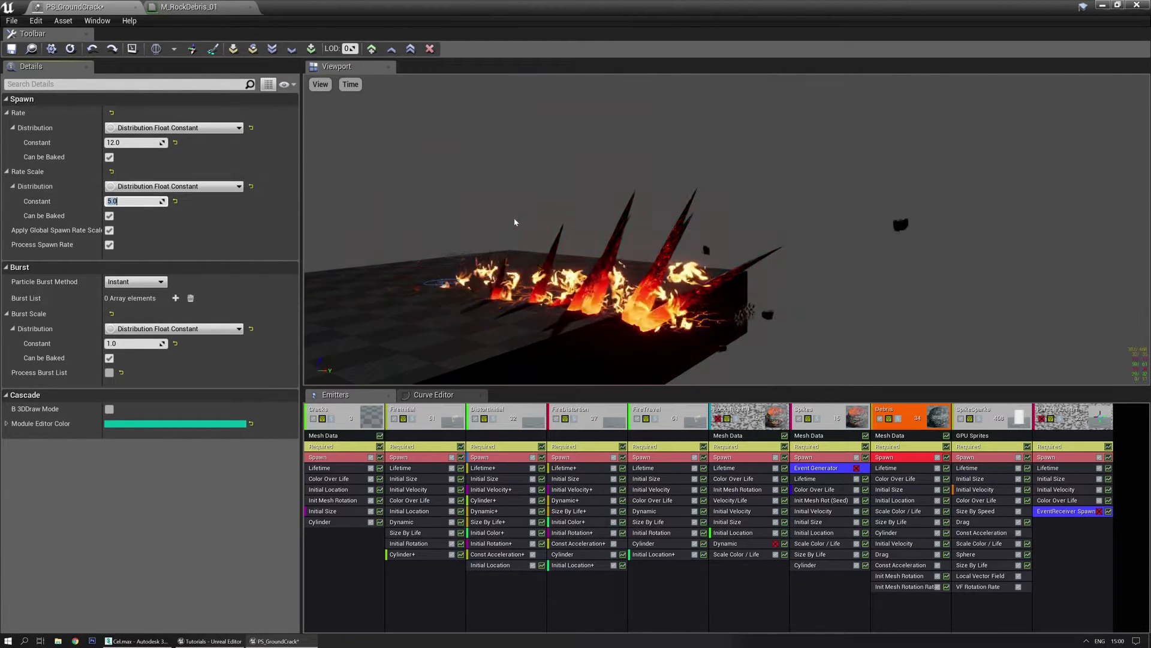
{"action": "mouse_move", "coordinate": [515, 222]}
{"action": "left_mouse_down"}
{"action": "mouse_move", "coordinate": [501, 226]}
{"action": "mouse_move", "coordinate": [523, 229]}
{"action": "left_mouse_up"}
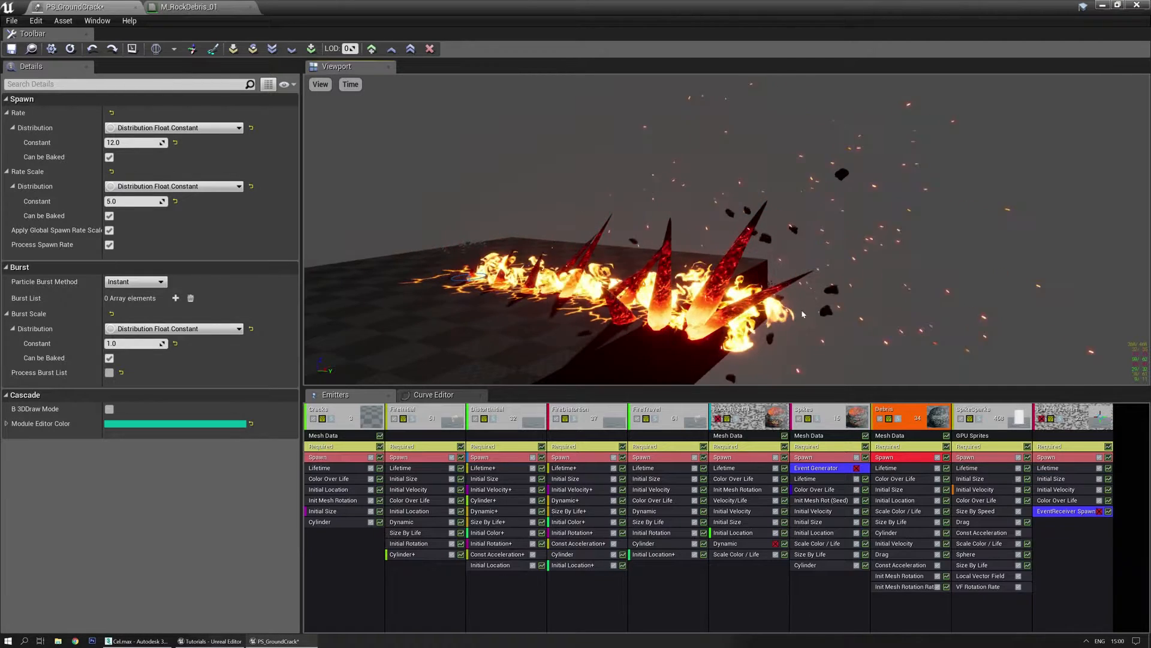
{"action": "left_click", "coordinate": [967, 458]}
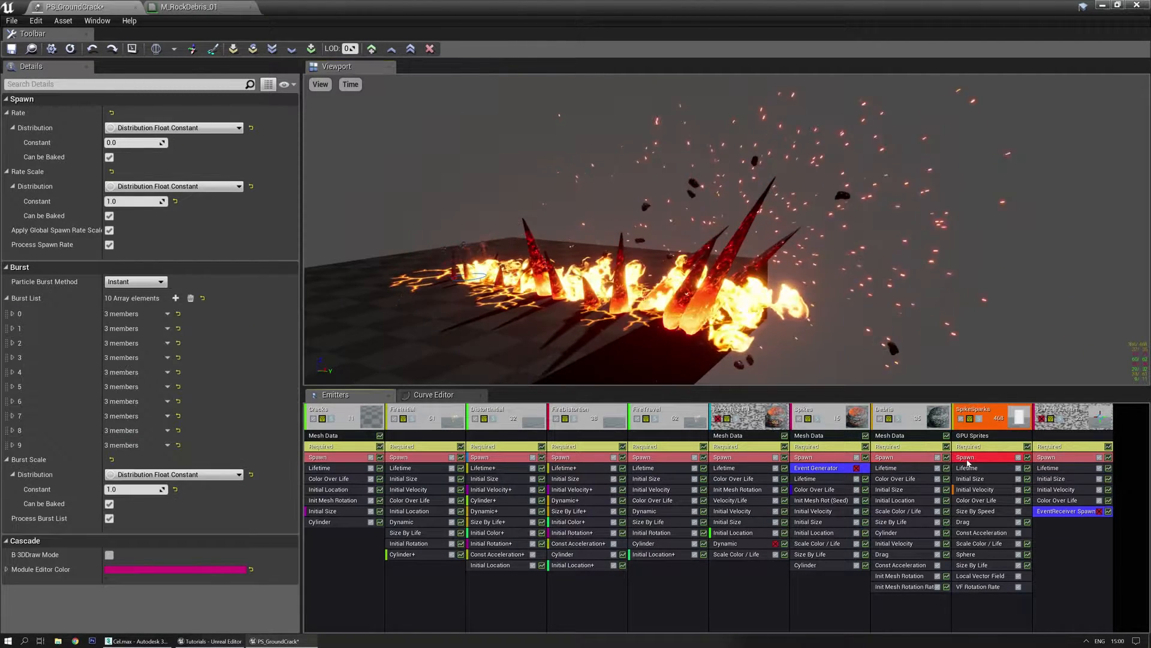
{"action": "left_click", "coordinate": [891, 458]}
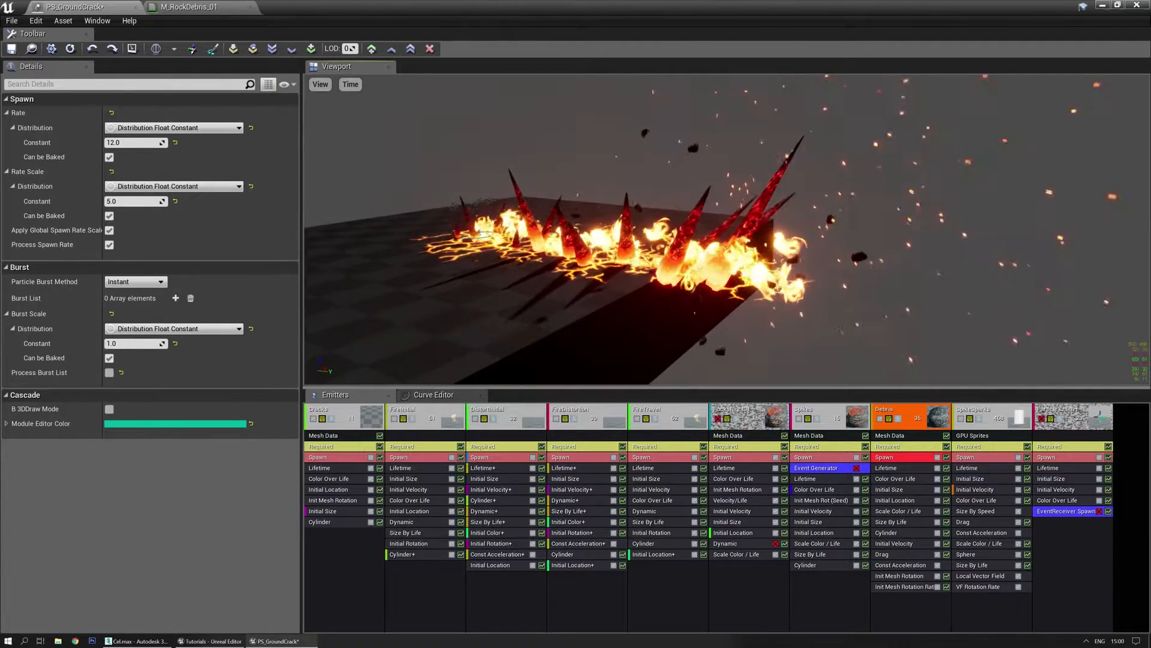
Step: Enable Velocity in the Debris Cylinder module and give Velocity Scale a uniform distribution with Min 10.0 and Max 20.0
{"action": "left_click", "coordinate": [891, 532]}
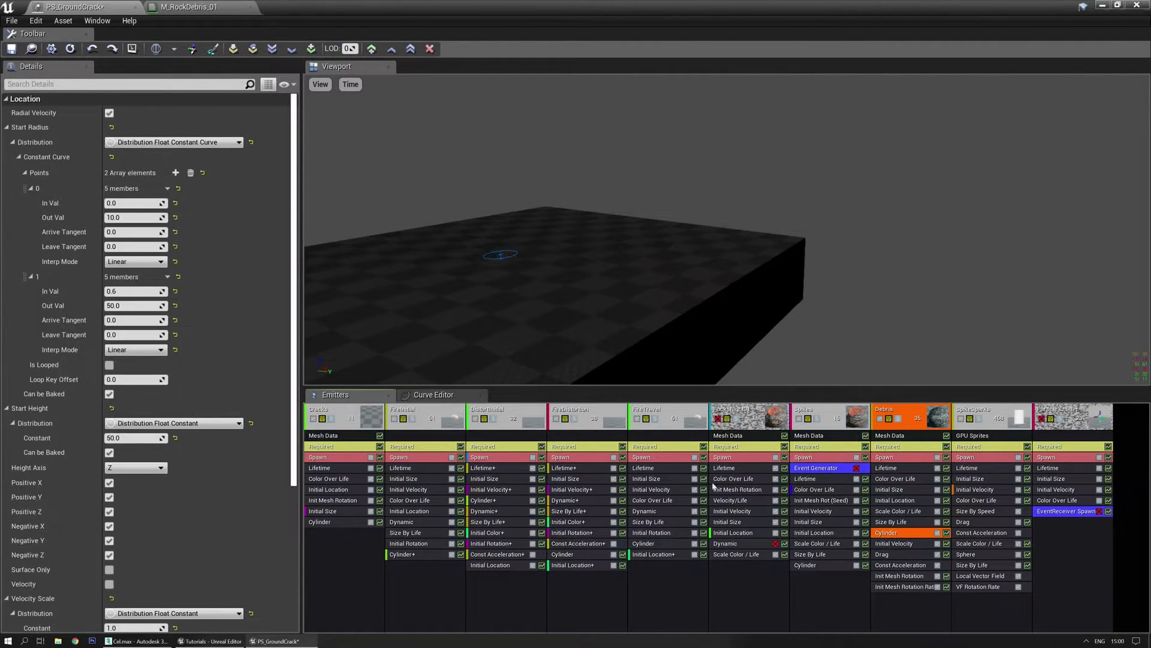
{"action": "scroll", "coordinate": [192, 372], "scroll_direction": "down", "scroll_amount": 4}
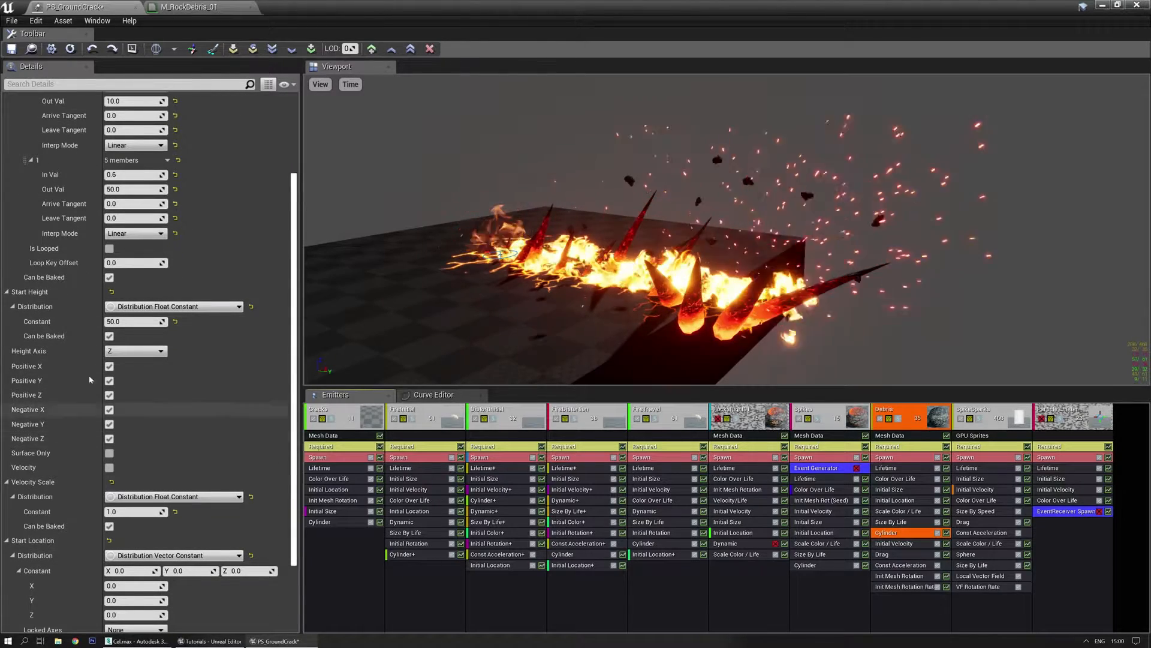
{"action": "left_click", "coordinate": [109, 467]}
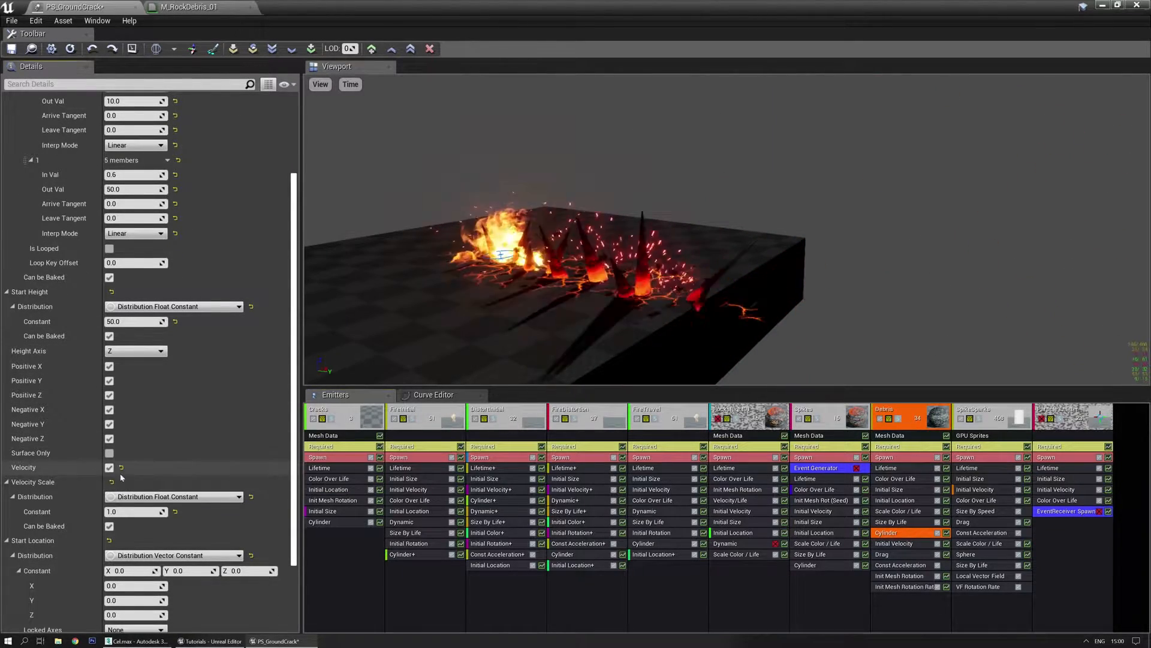
{"action": "left_click", "coordinate": [174, 497]}
{"action": "left_click", "coordinate": [180, 560]}
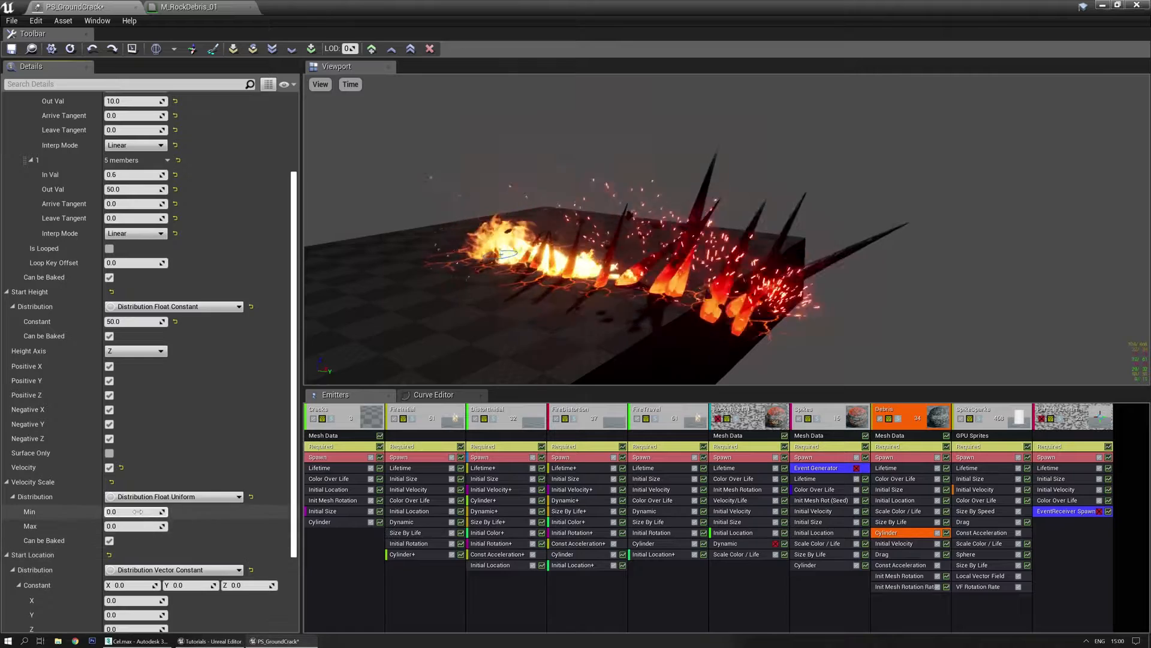
{"action": "type", "text": "5"}
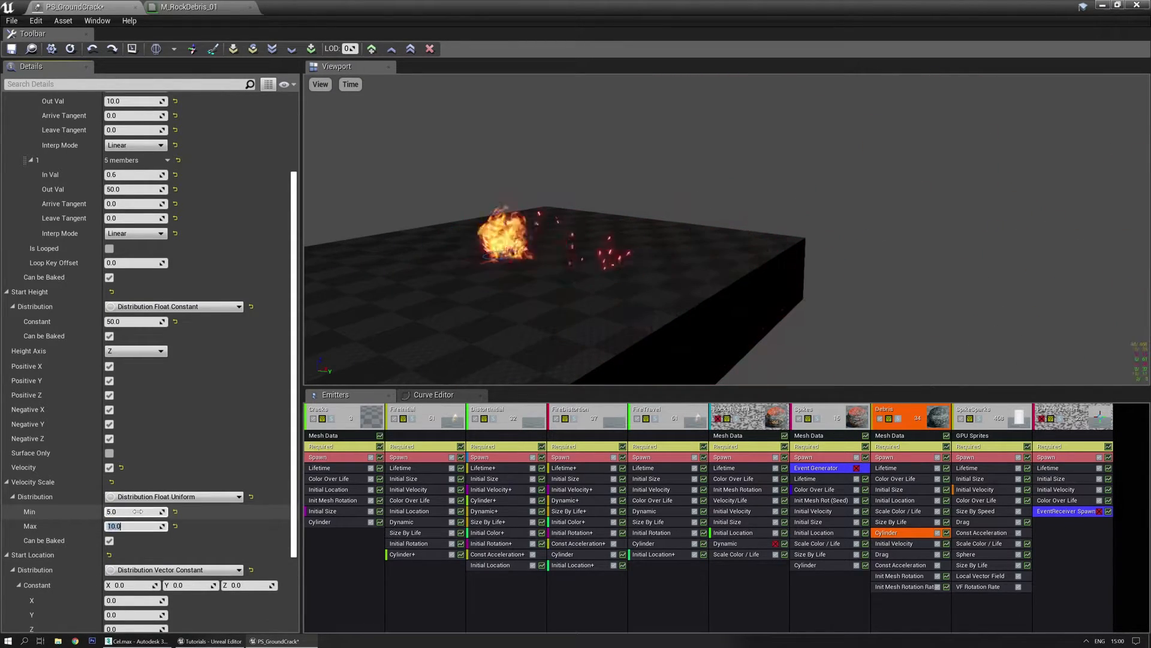
{"action": "key", "text": "Return"}
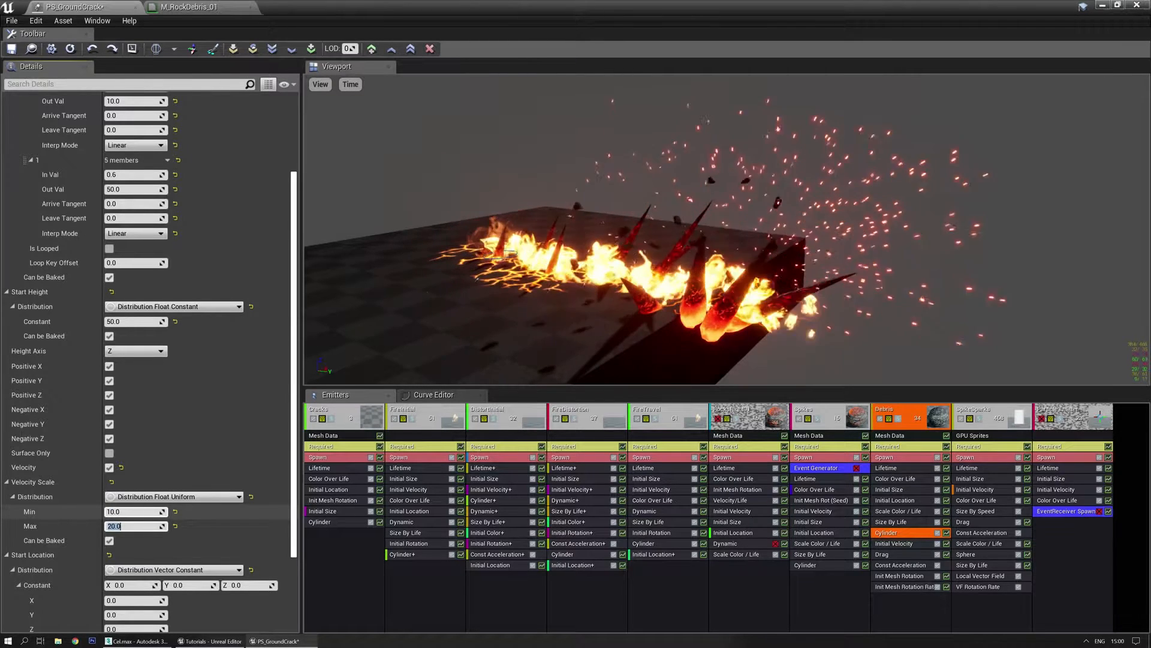
{"action": "left_click_drag", "start_coordinate": [706, 365], "coordinate": [685, 363]}
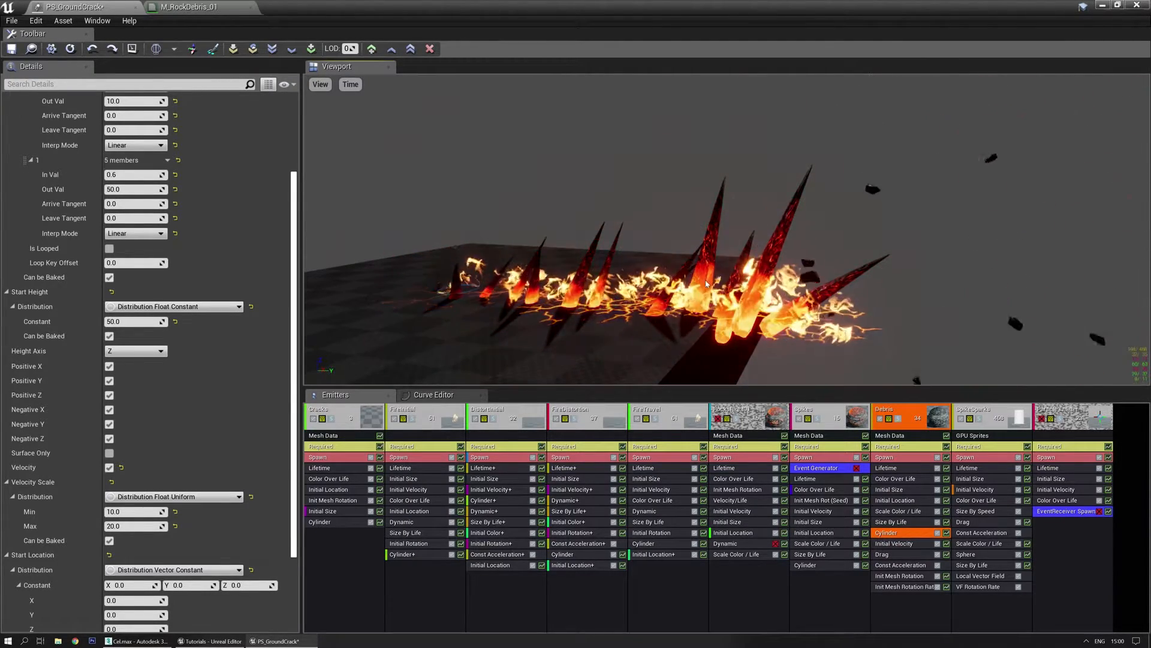
{"action": "left_click_drag", "start_coordinate": [707, 282], "coordinate": [635, 260]}
Step: Add an Actor Collision module to the Debris emitter and expand all of its collision settings
{"action": "right_click", "coordinate": [894, 592]}
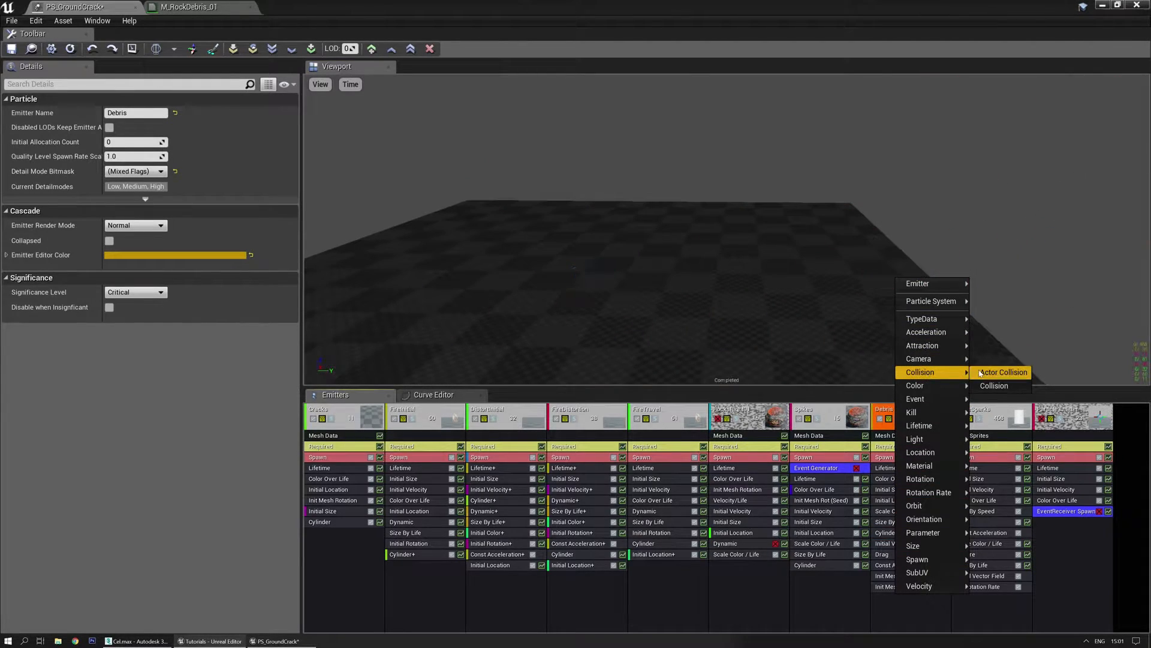
{"action": "left_click", "coordinate": [993, 372]}
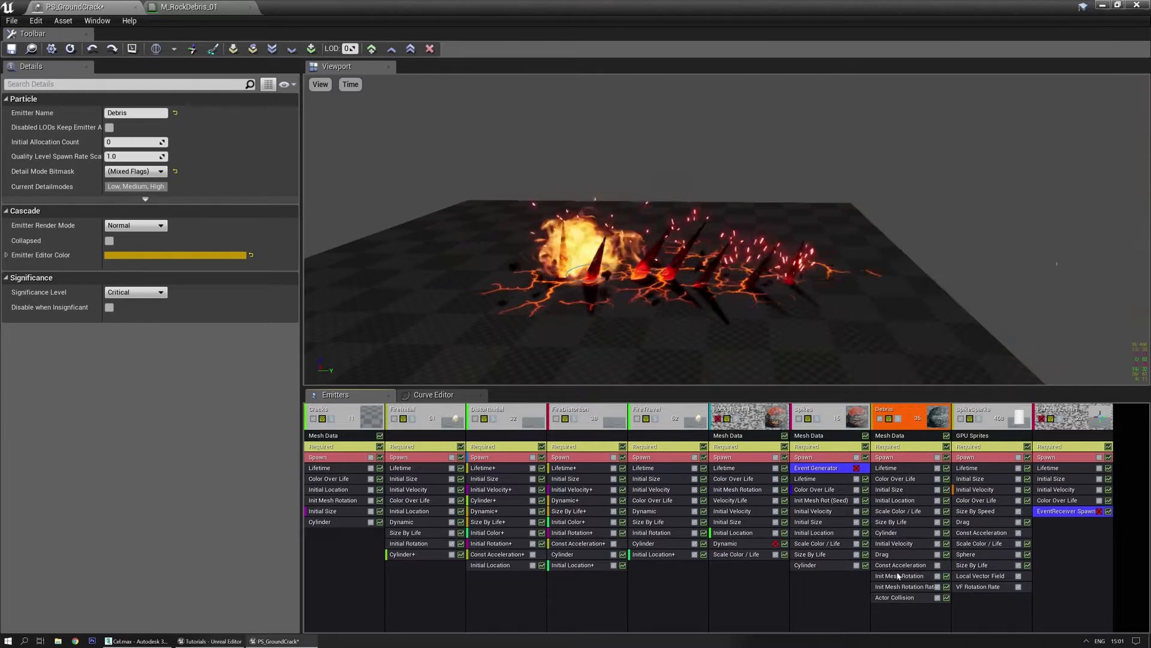
{"action": "right_click", "coordinate": [151, 98]}
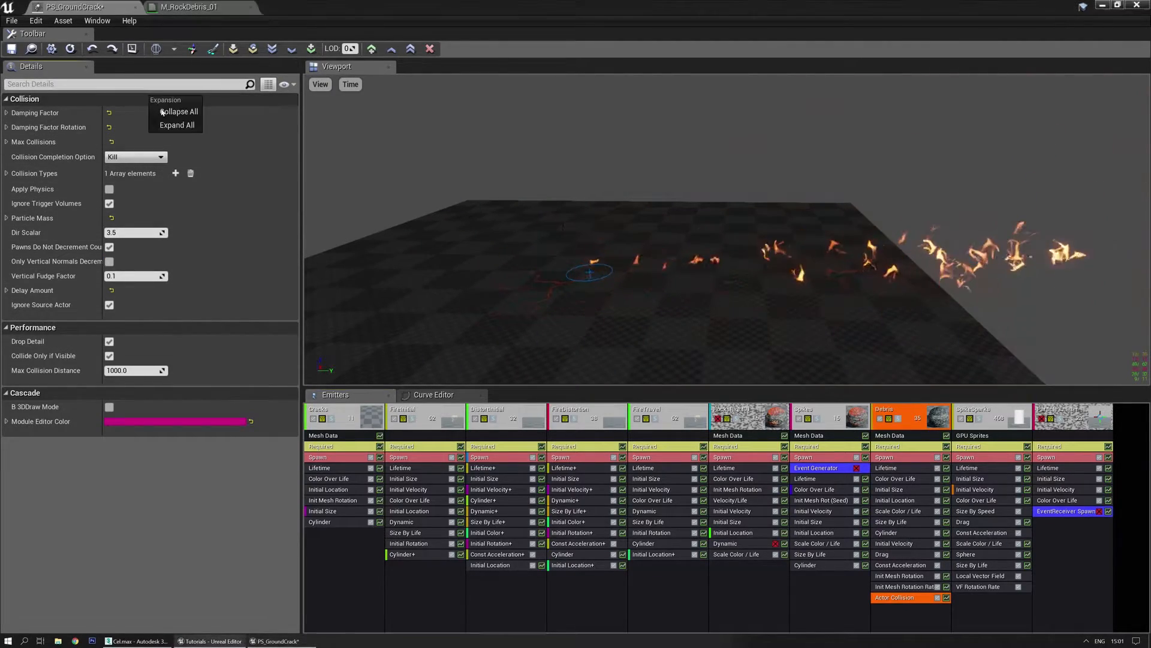
{"action": "left_click", "coordinate": [171, 125]}
{"action": "scroll", "coordinate": [150, 300], "scroll_direction": "down", "scroll_amount": 3}
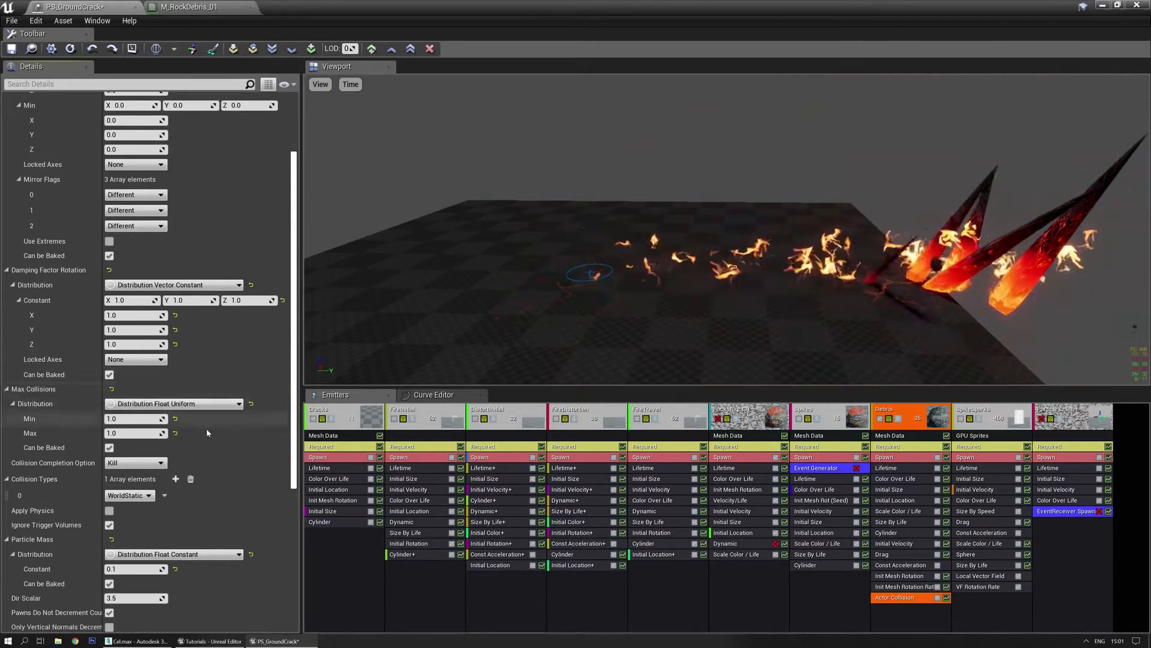
Step: Set the Actor Collision Delay Amount constant to 0.1 and the Damping Factor to Max 0.3 and Min 0.6 on all axes
{"action": "scroll", "coordinate": [142, 467], "scroll_direction": "down", "scroll_amount": 4}
{"action": "scroll", "coordinate": [144, 464], "scroll_direction": "down", "scroll_amount": 2}
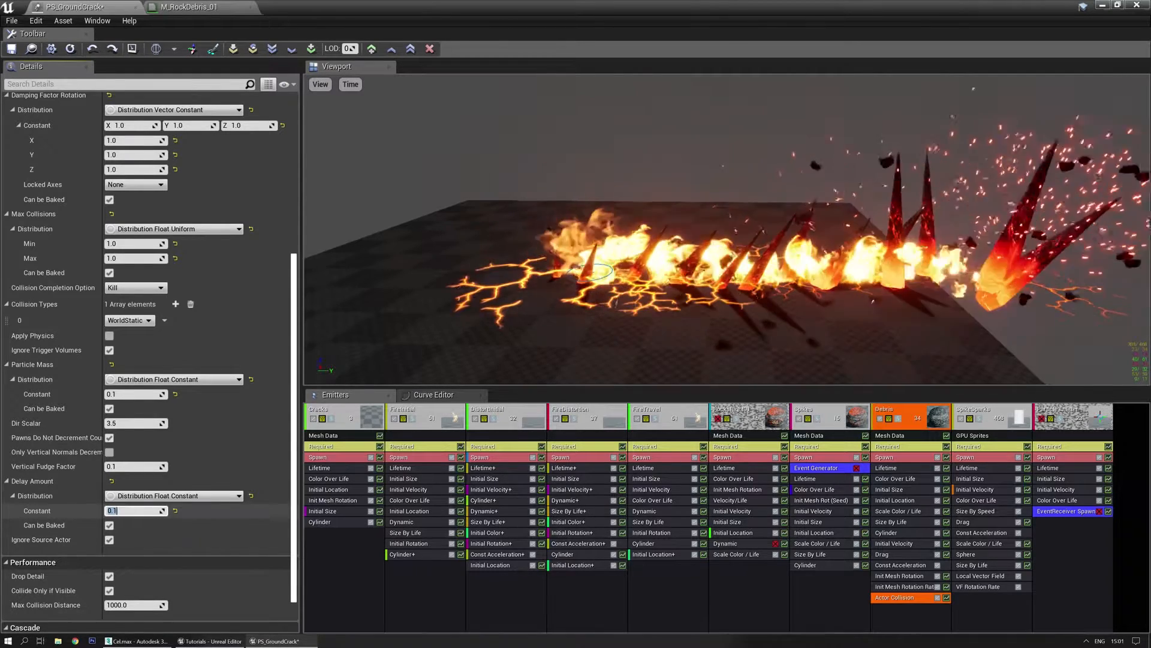
{"action": "scroll", "coordinate": [192, 350], "scroll_direction": "up", "scroll_amount": 8}
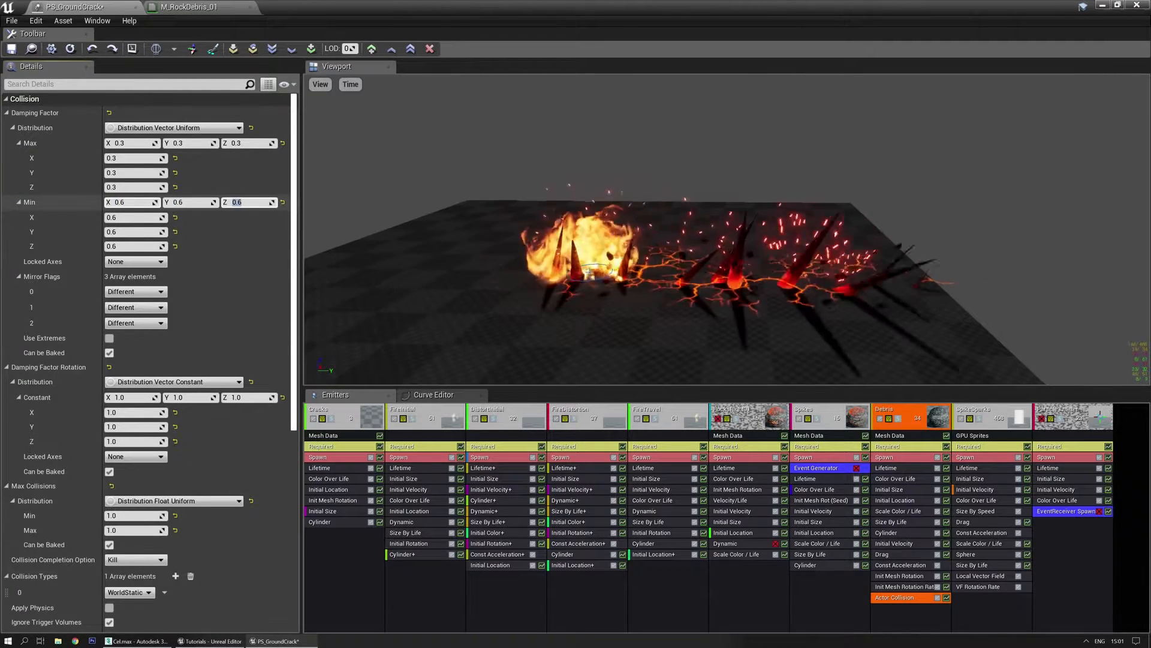
Step: Set the Debris Actor Collision Max Collisions to Min 4.0 and Max 3.0
{"action": "scroll", "coordinate": [133, 318], "scroll_direction": "down", "scroll_amount": 4}
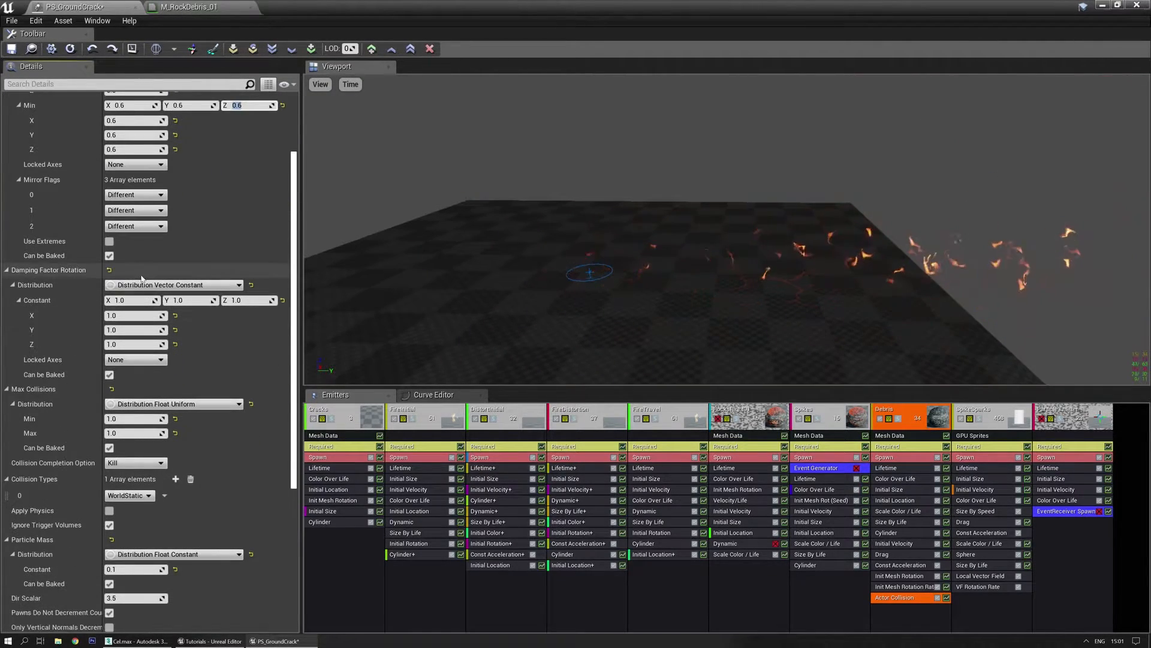
{"action": "scroll", "coordinate": [146, 347], "scroll_direction": "down", "scroll_amount": 2}
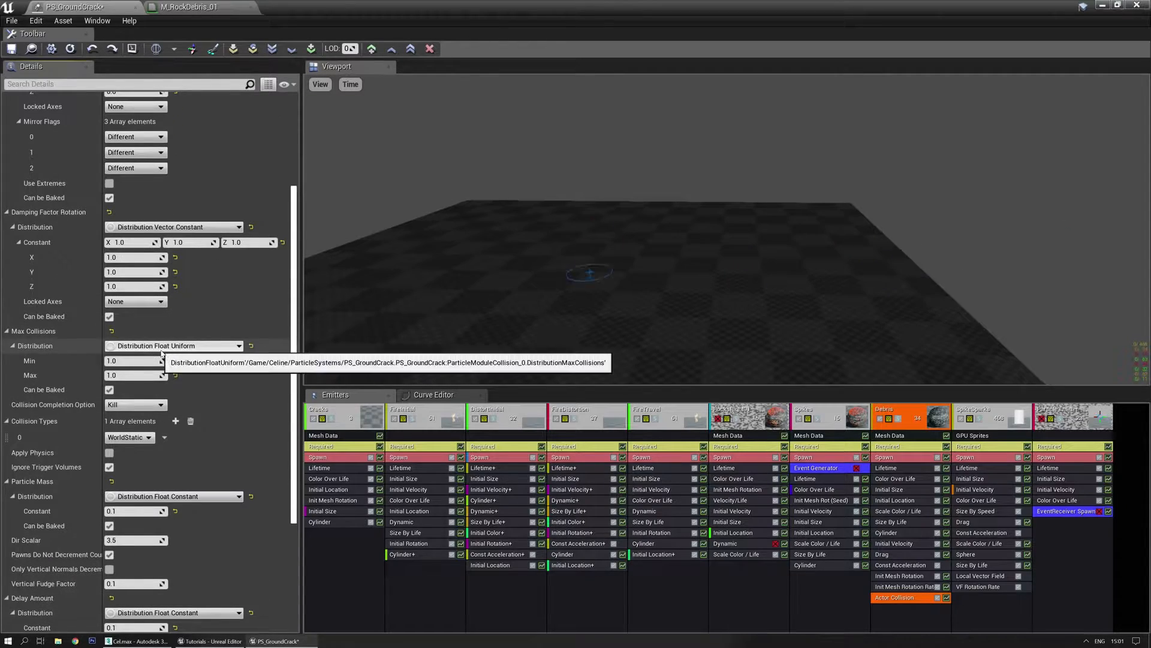
{"action": "left_click", "coordinate": [142, 362]}
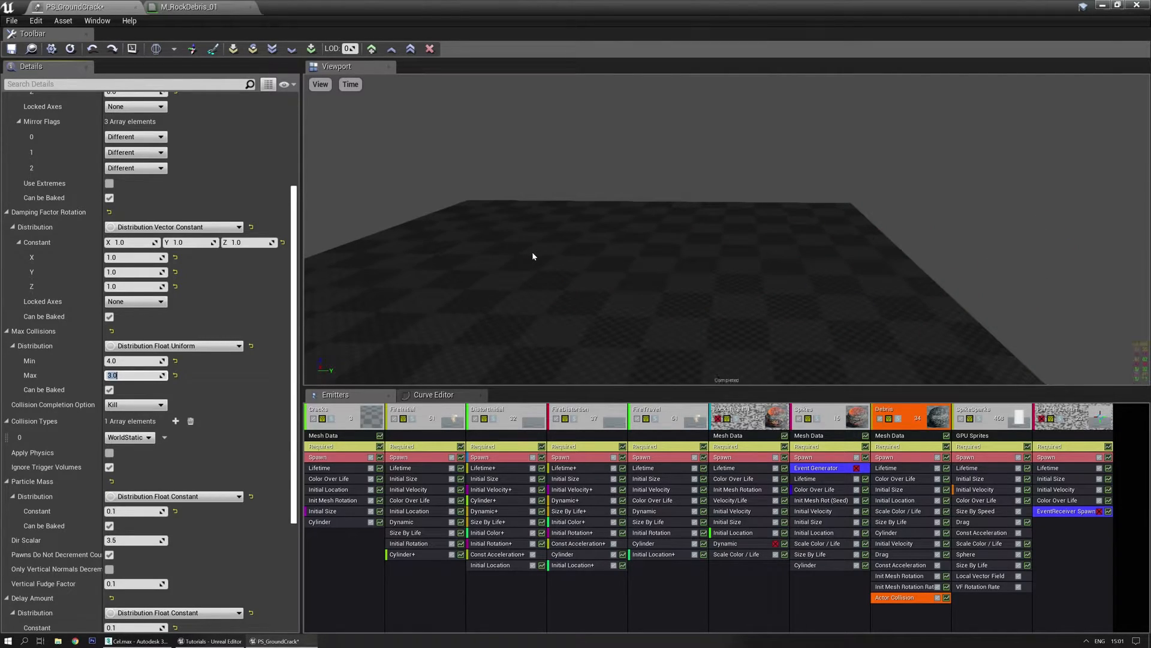
{"action": "right_click_drag", "start_coordinate": [563, 246], "coordinate": [605, 254]}
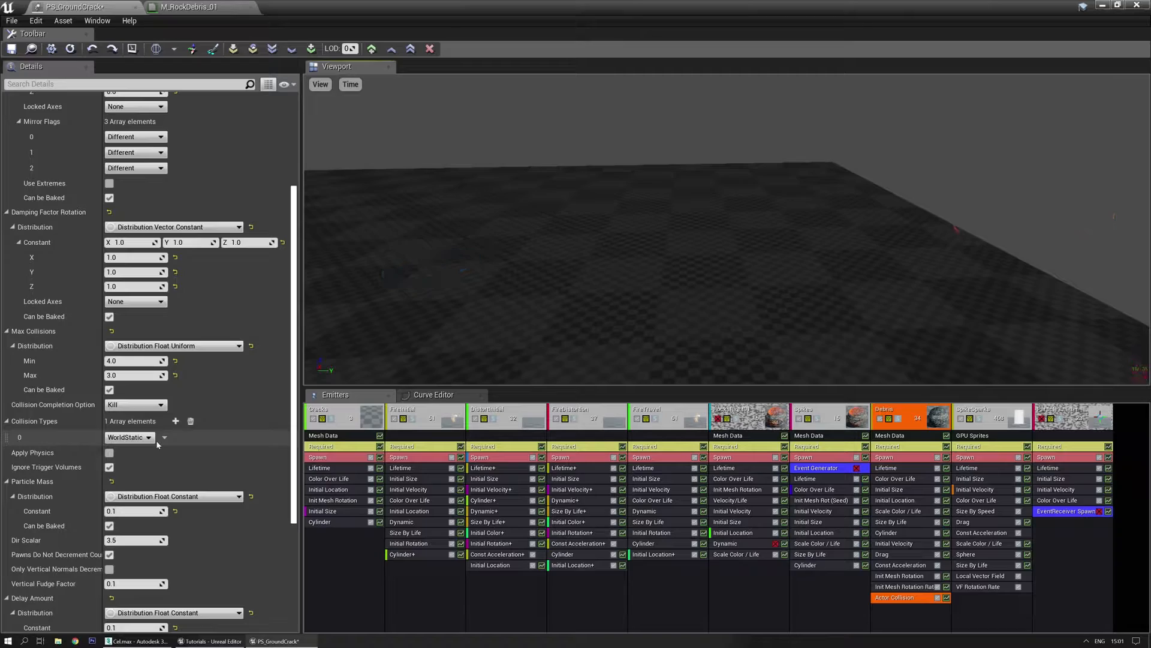
Step: Try Freeze Rotation, Freeze, Freeze Translation and Freeze Movement as the Collision Completion Option, and set it back to Kill
{"action": "scroll", "coordinate": [206, 421], "scroll_direction": "down", "scroll_amount": 1}
{"action": "scroll", "coordinate": [201, 391], "scroll_direction": "up", "scroll_amount": 2}
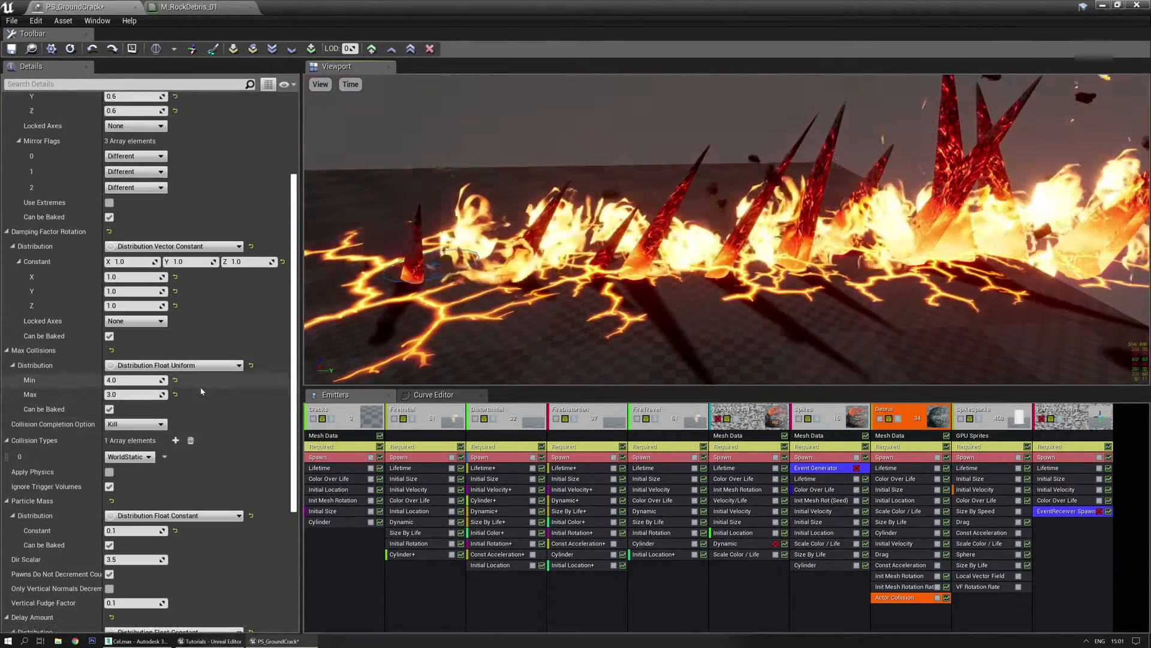
{"action": "left_click", "coordinate": [136, 424]}
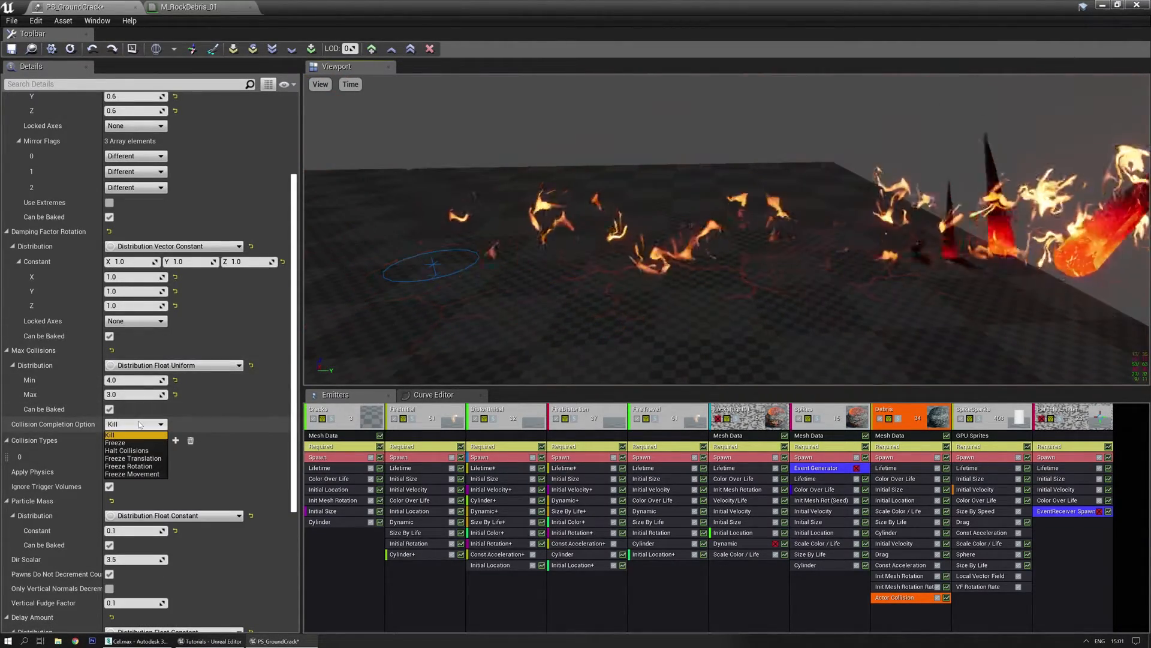
{"action": "left_click", "coordinate": [142, 470]}
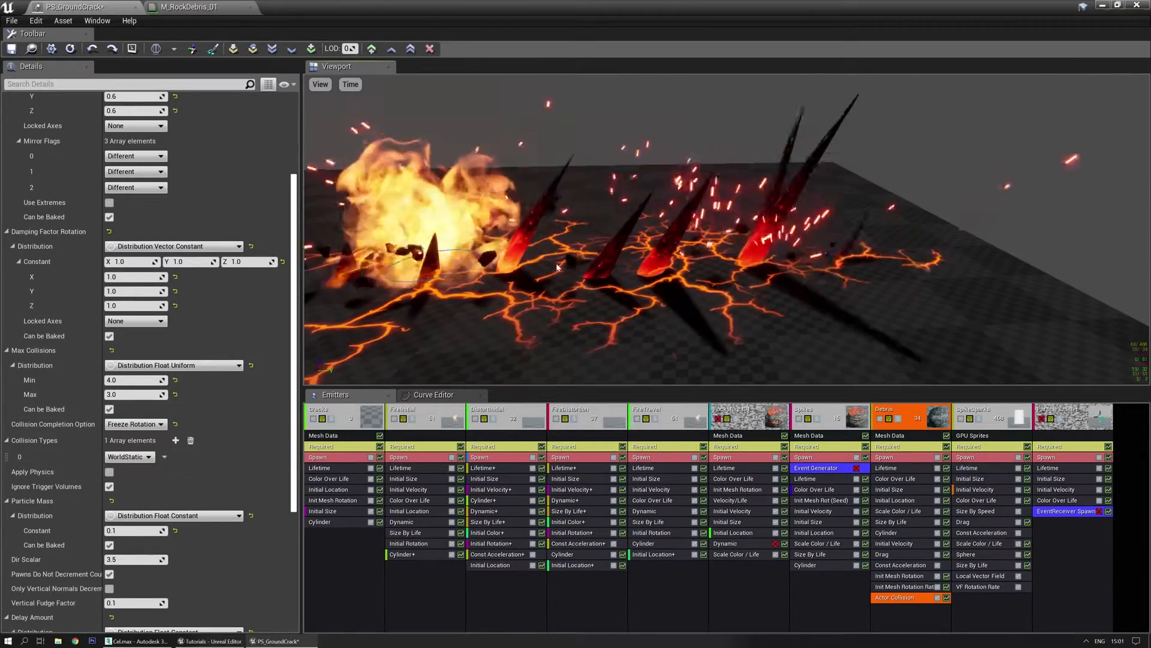
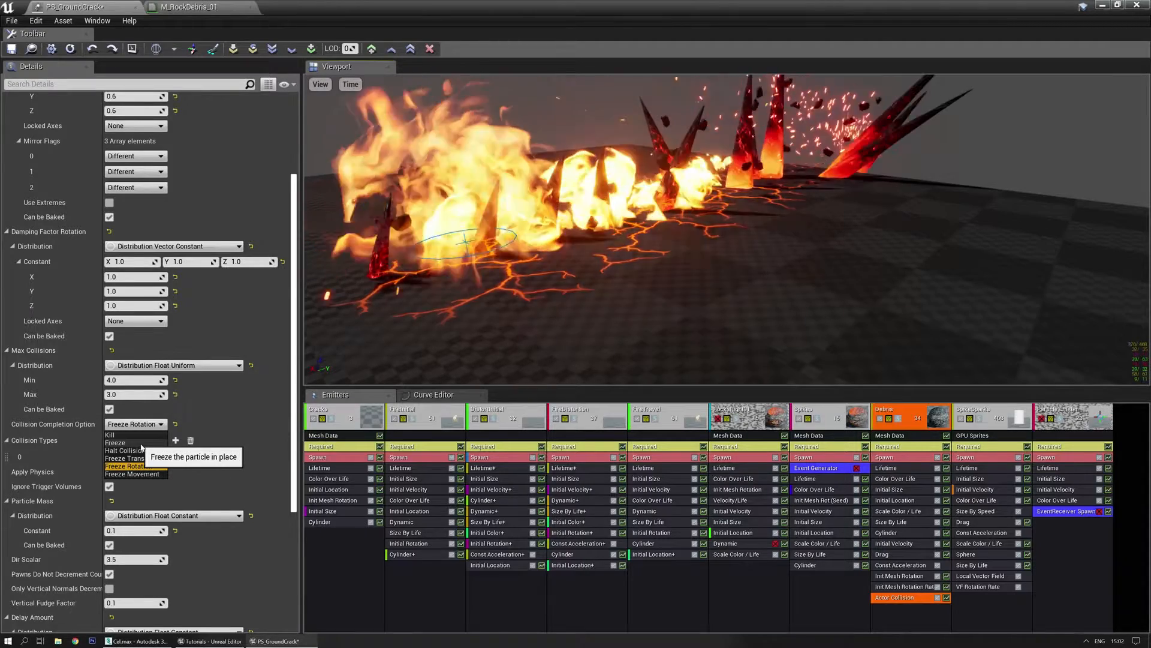
{"action": "left_click", "coordinate": [140, 444]}
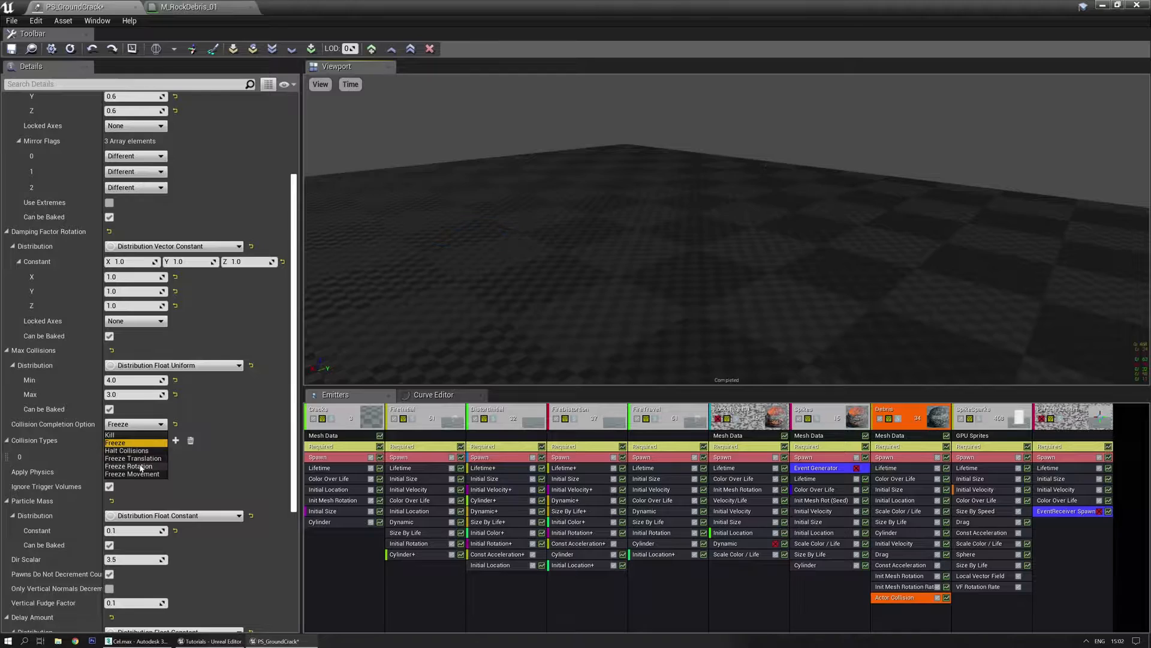
{"action": "left_click", "coordinate": [145, 461]}
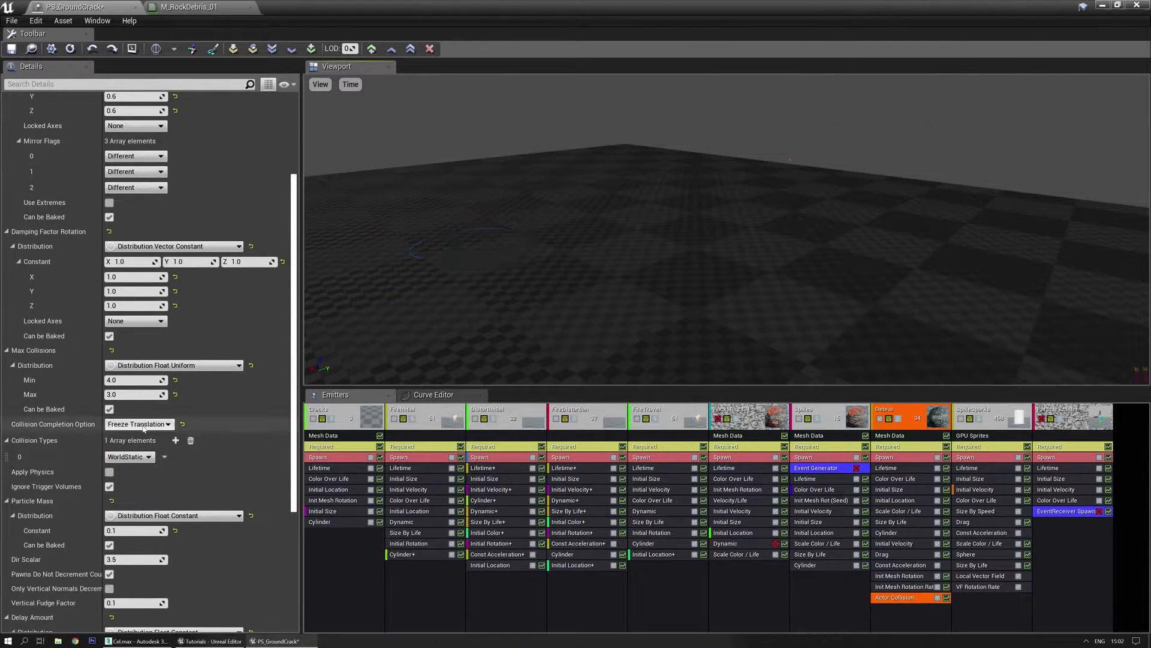
{"action": "left_click", "coordinate": [146, 474]}
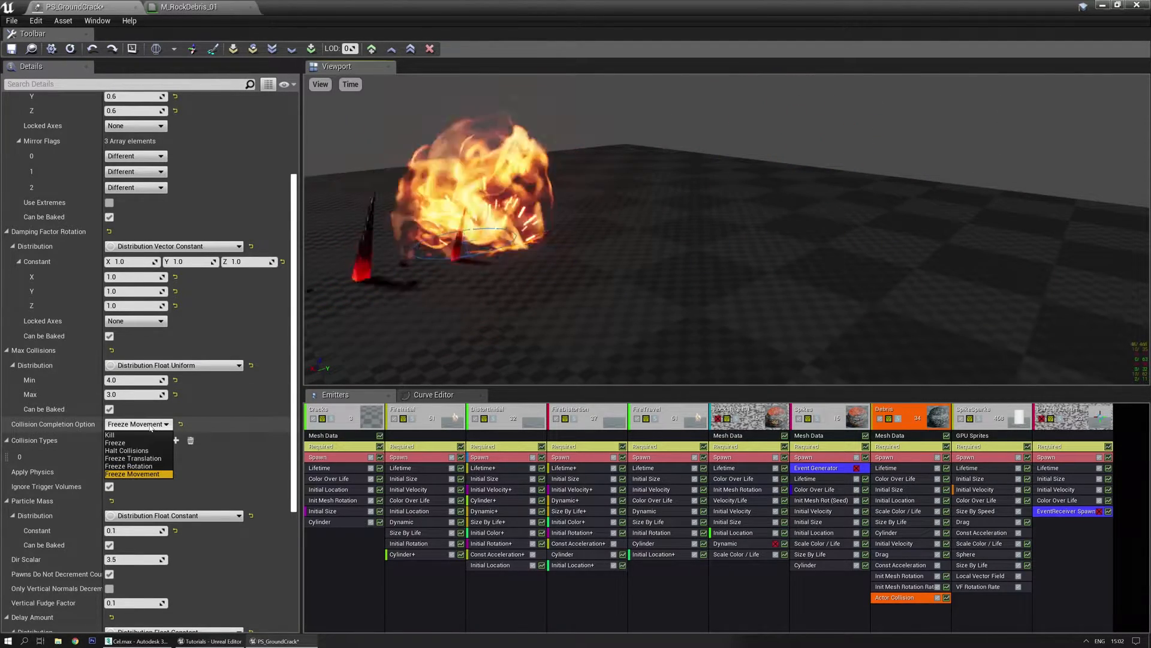
{"action": "left_click", "coordinate": [118, 441]}
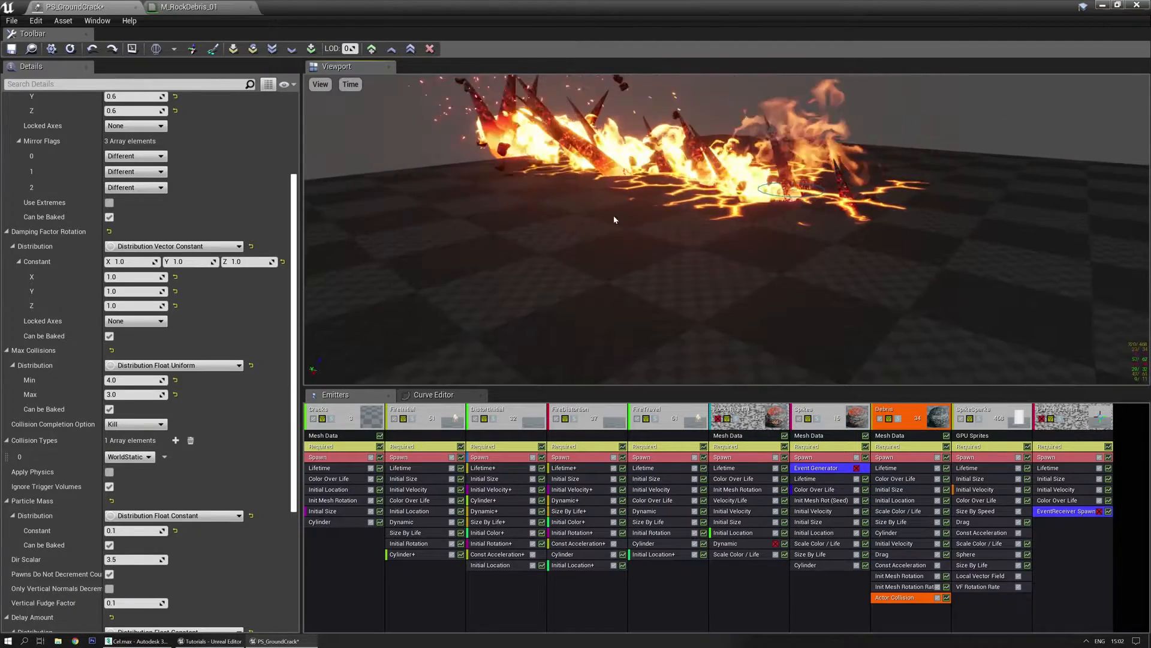
Step: Set the Debris emitter's Spawn Rate Scale constant to 4.0, keeping the Rate constant at 24.0
{"action": "left_click_drag", "start_coordinate": [579, 254], "coordinate": [562, 253]}
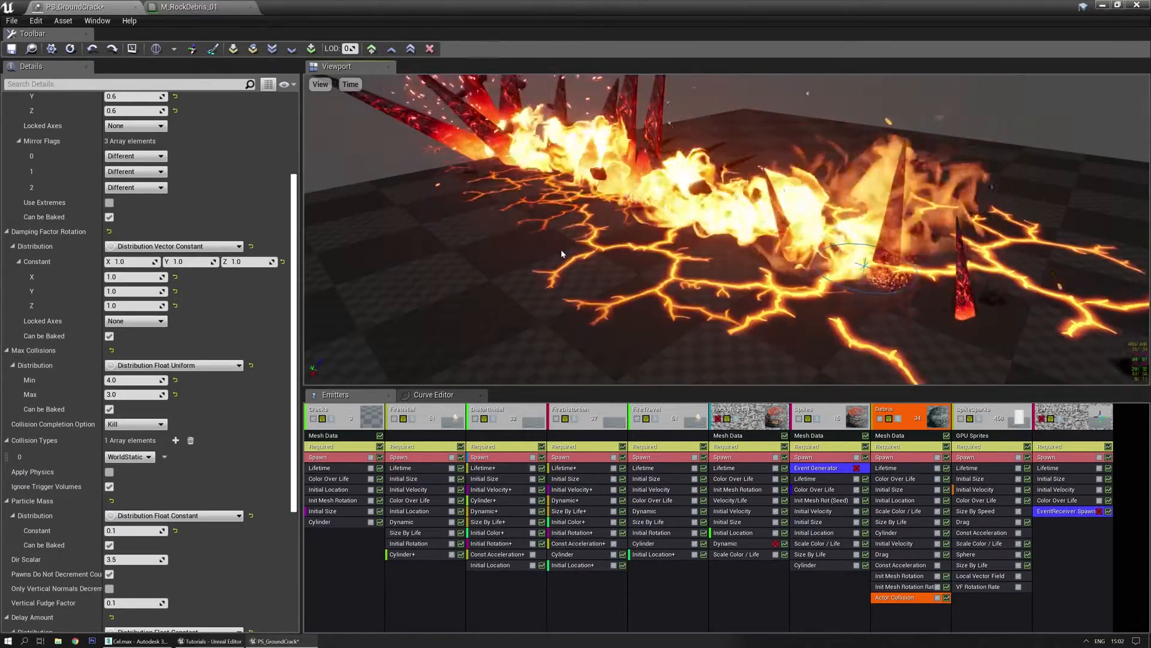
{"action": "left_click_drag", "start_coordinate": [562, 253], "coordinate": [547, 225]}
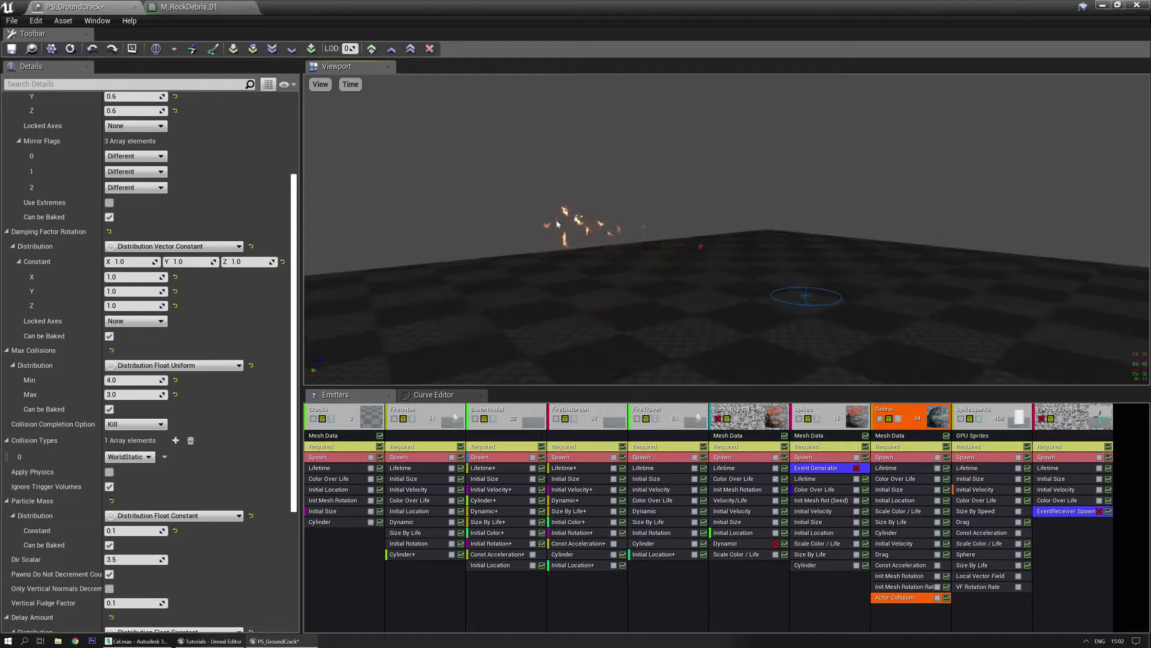
{"action": "left_click", "coordinate": [893, 457]}
{"action": "left_click", "coordinate": [129, 143]}
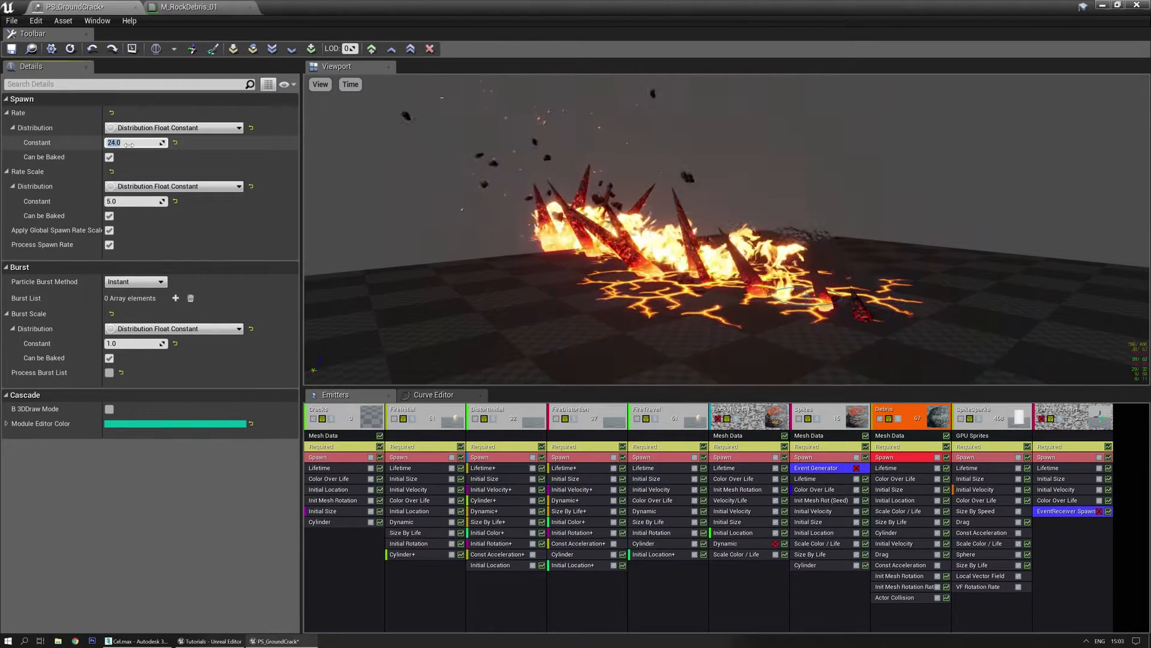
{"action": "key", "text": "Return"}
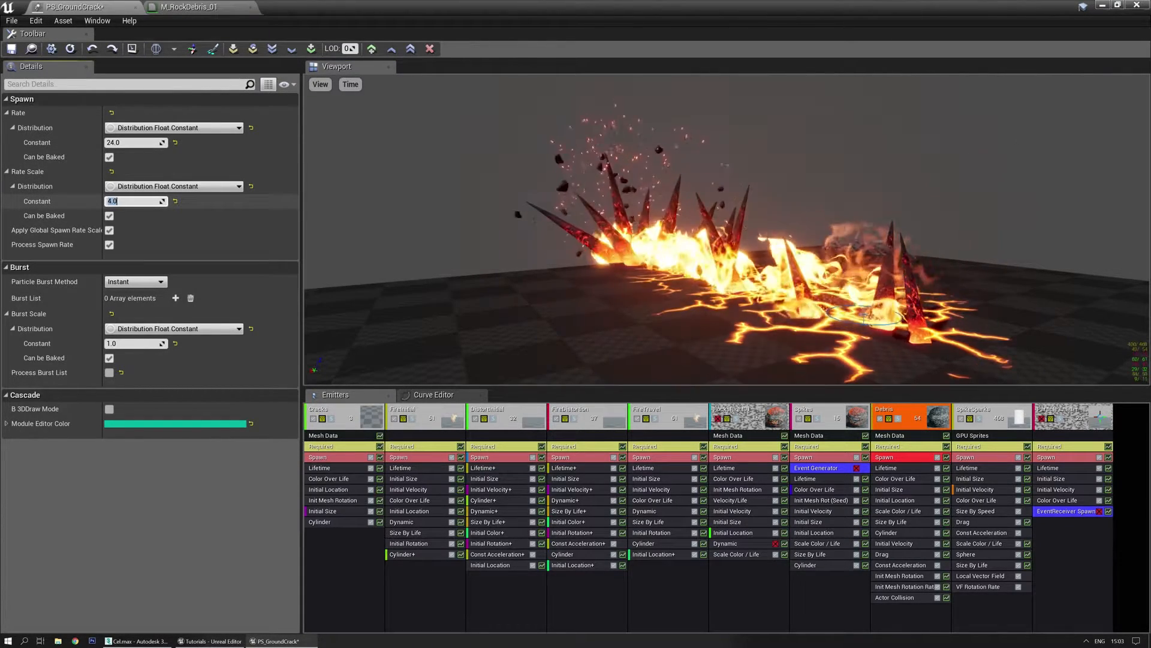
{"action": "type", "text": "4"}
{"action": "key", "text": "Return"}
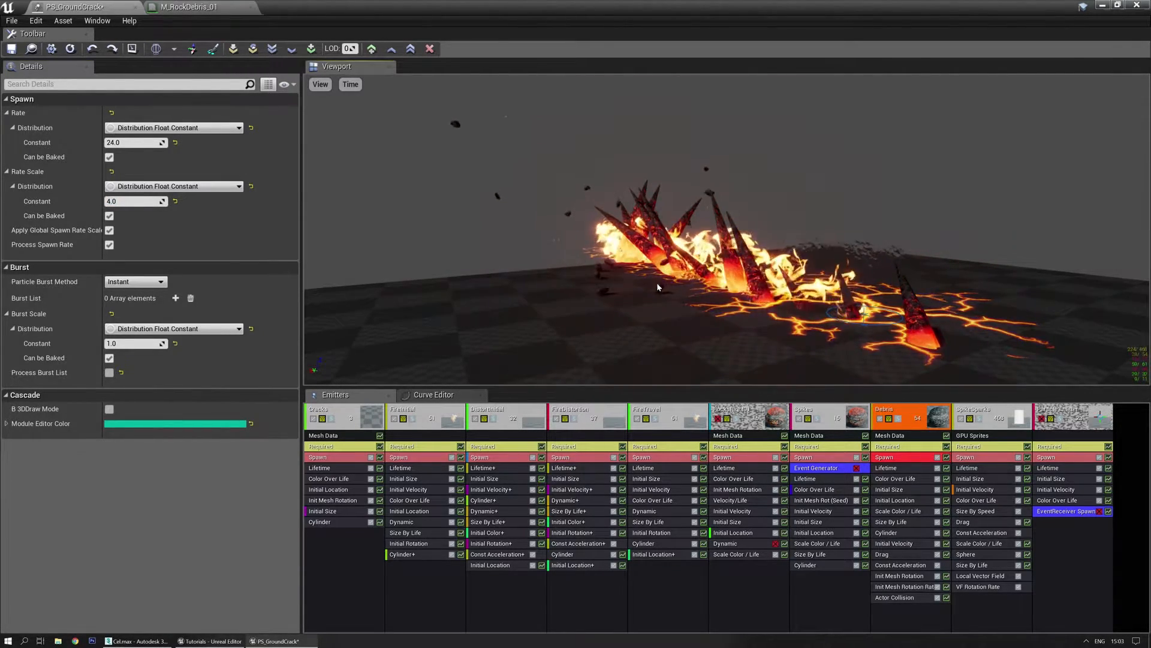
Step: Duplicate the Debris emitter and rename the copy Debris Center
{"action": "left_click_drag", "start_coordinate": [658, 287], "coordinate": [831, 267]}
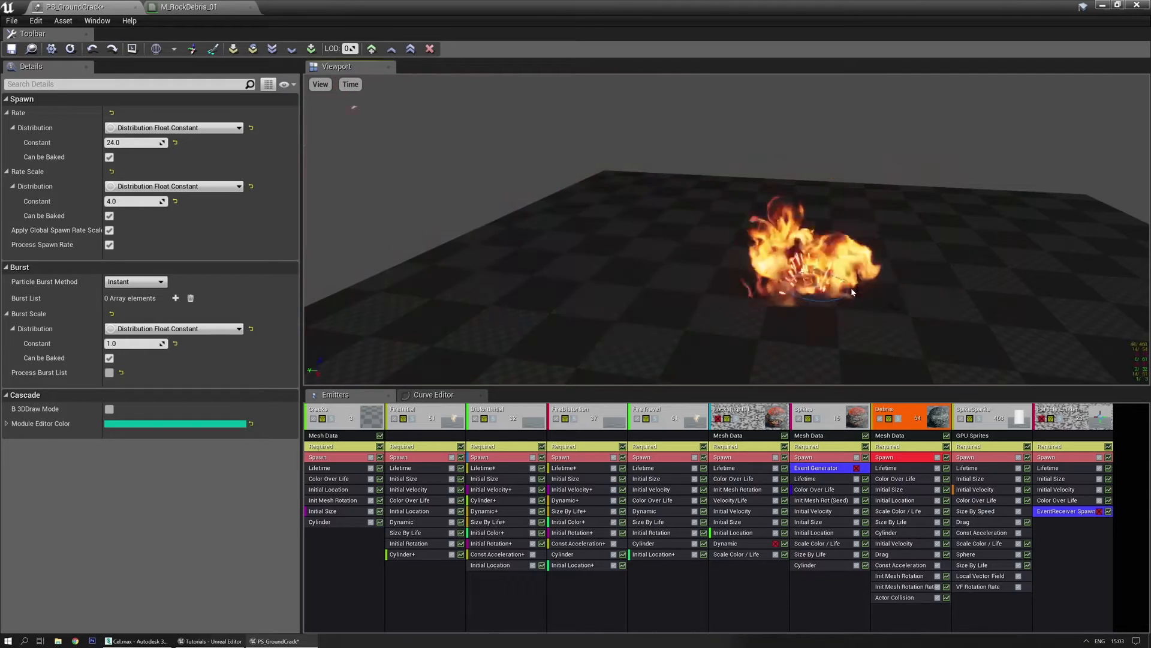
{"action": "left_click_drag", "start_coordinate": [851, 289], "coordinate": [845, 277]}
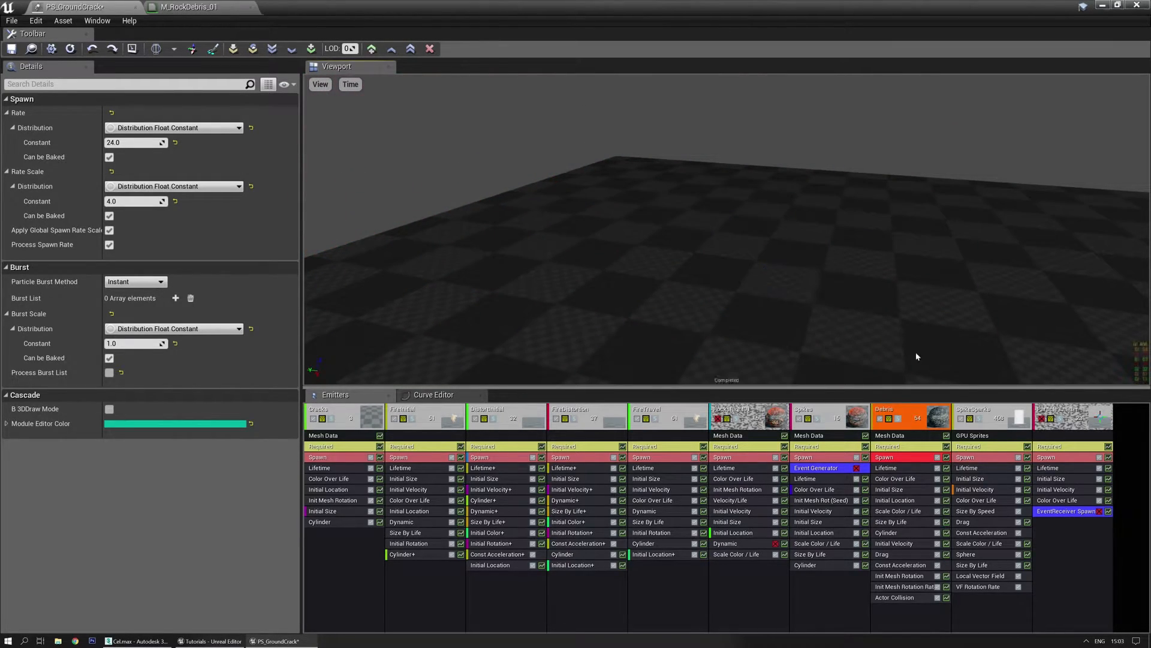
{"action": "left_click", "coordinate": [905, 418]}
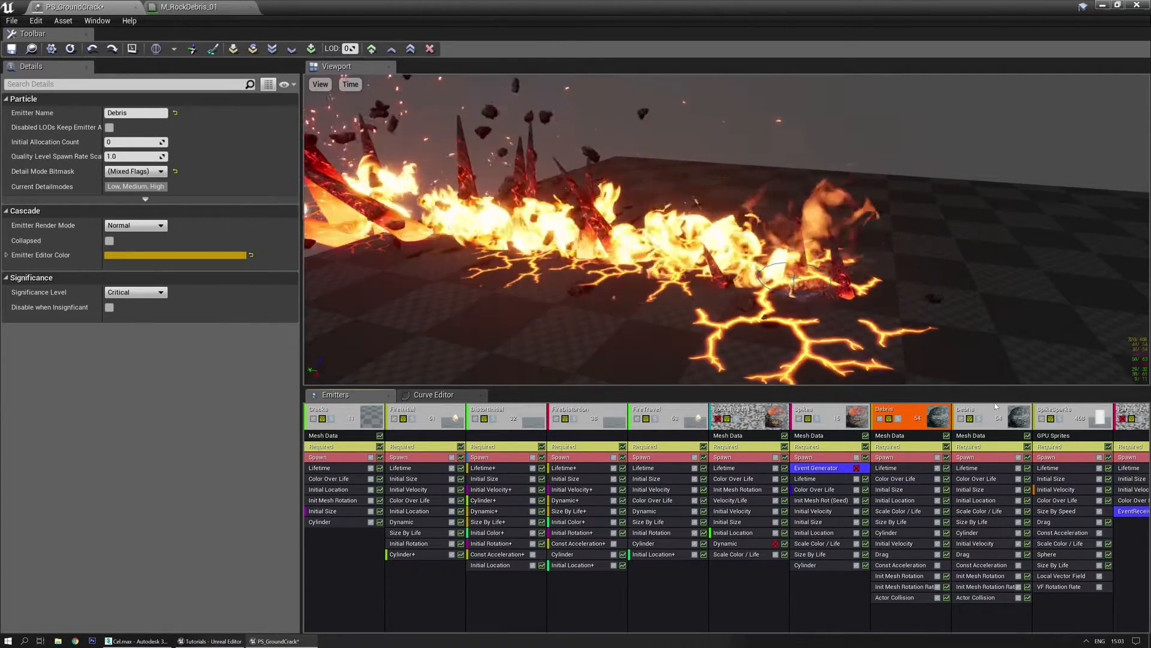
{"action": "left_click", "coordinate": [966, 415]}
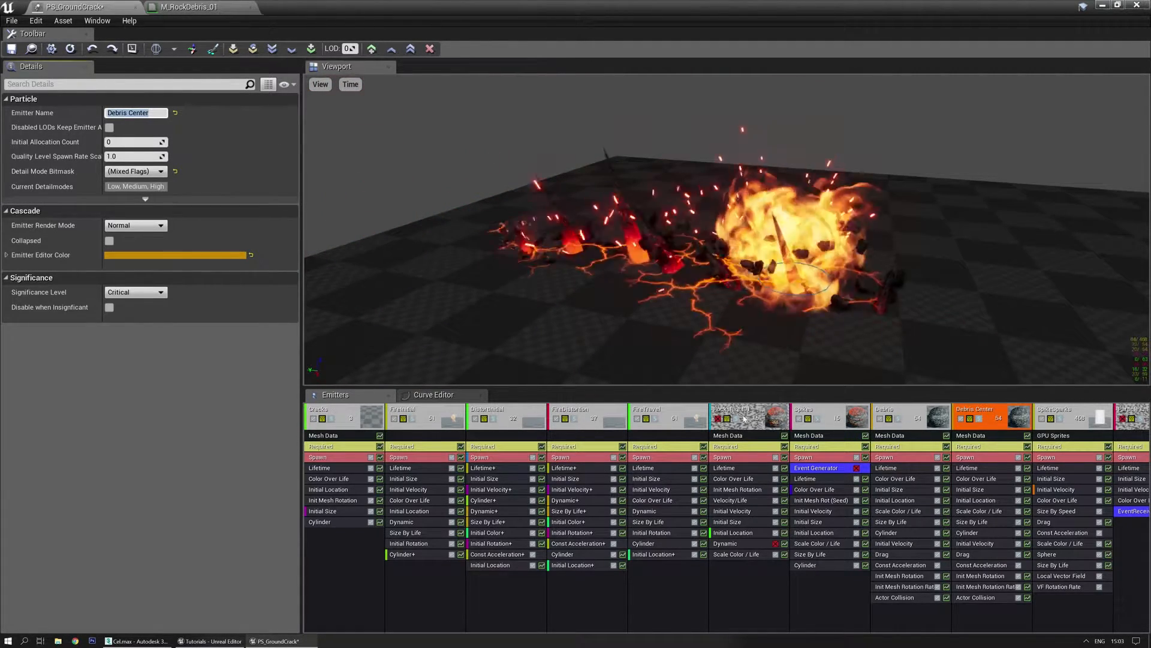
Step: Delete the RocksRight01 emitter from the particle system
{"action": "left_click", "coordinate": [744, 418]}
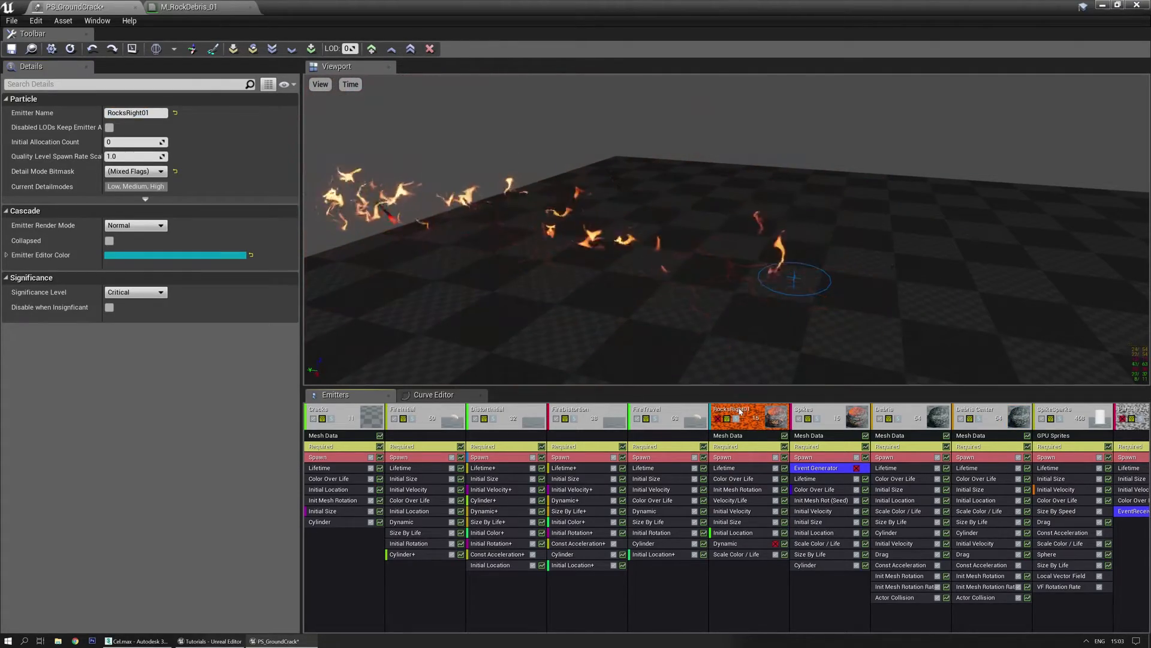
{"action": "key", "text": "Delete"}
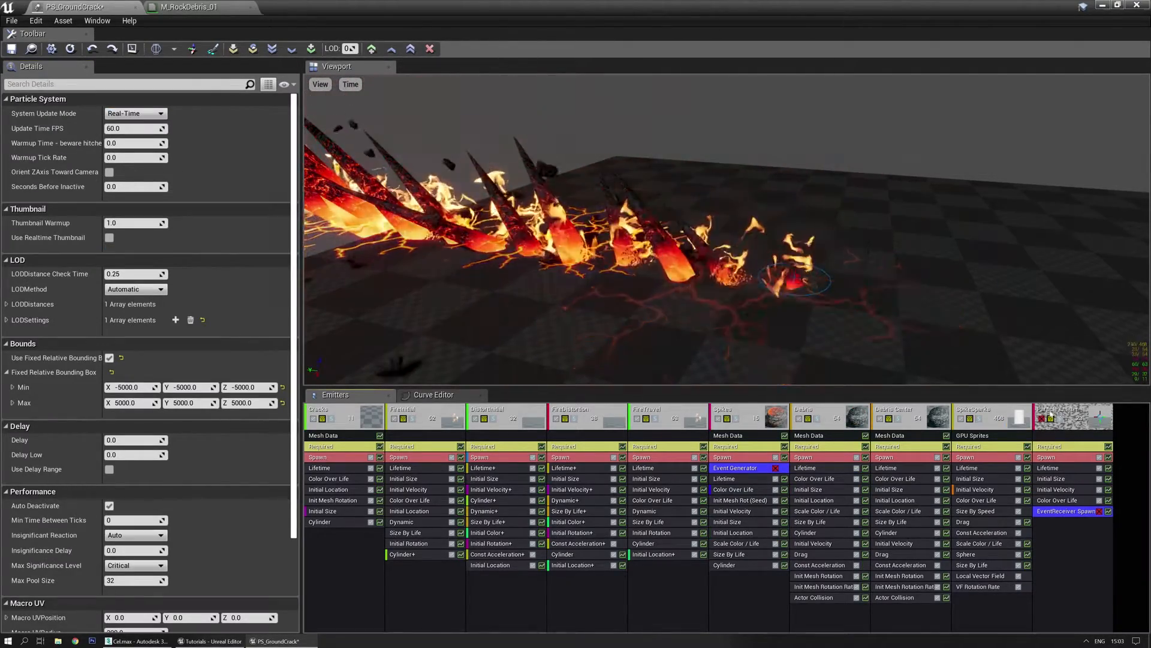
Step: Examine the Life Multiplier curve points in the Debris Center emitter's Size By Life module
{"action": "left_click", "coordinate": [892, 522]}
{"action": "scroll", "coordinate": [183, 439], "scroll_direction": "down", "scroll_amount": 10}
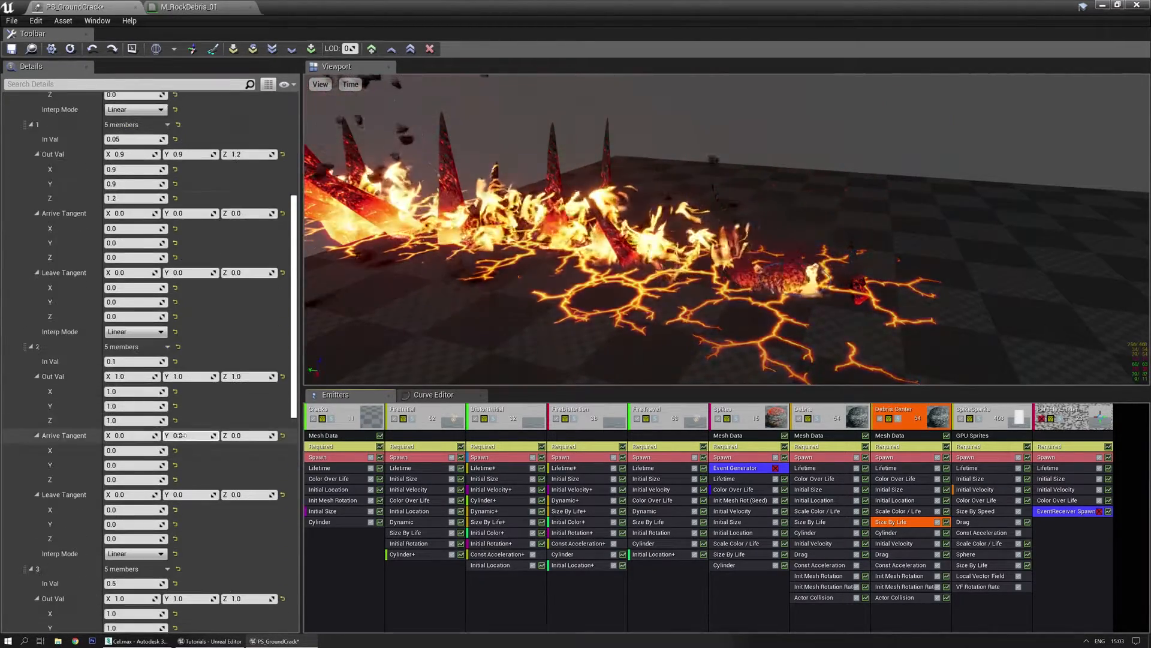
{"action": "scroll", "coordinate": [184, 440], "scroll_direction": "down", "scroll_amount": 8}
{"action": "scroll", "coordinate": [183, 439], "scroll_direction": "up", "scroll_amount": 5}
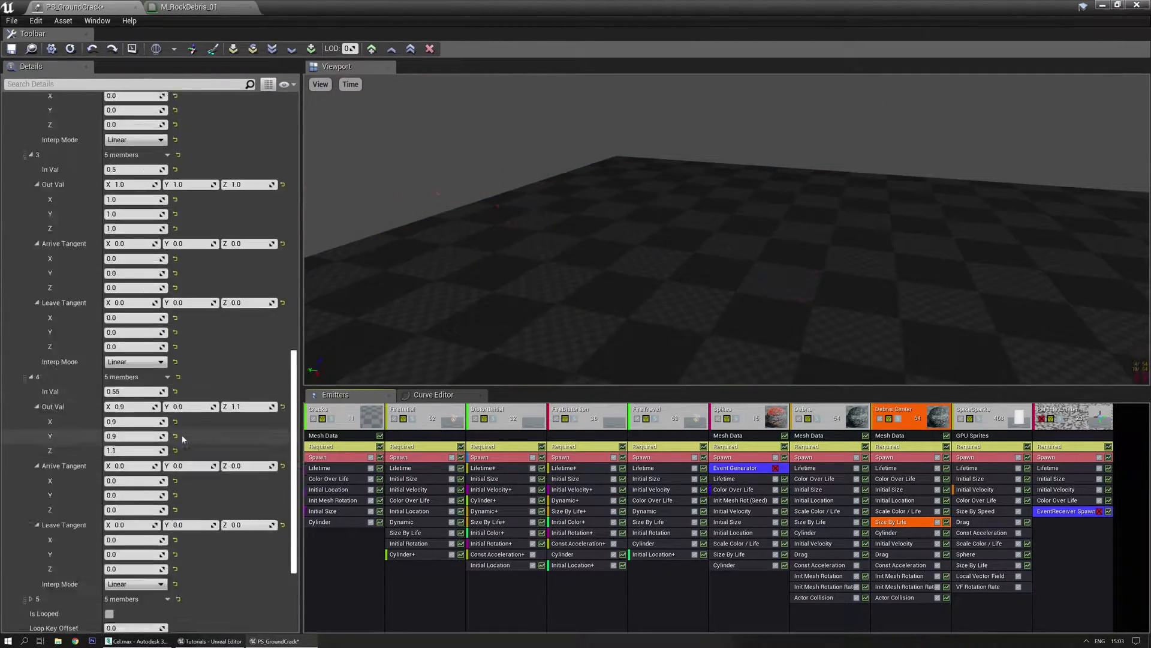
{"action": "scroll", "coordinate": [182, 437], "scroll_direction": "up", "scroll_amount": 10}
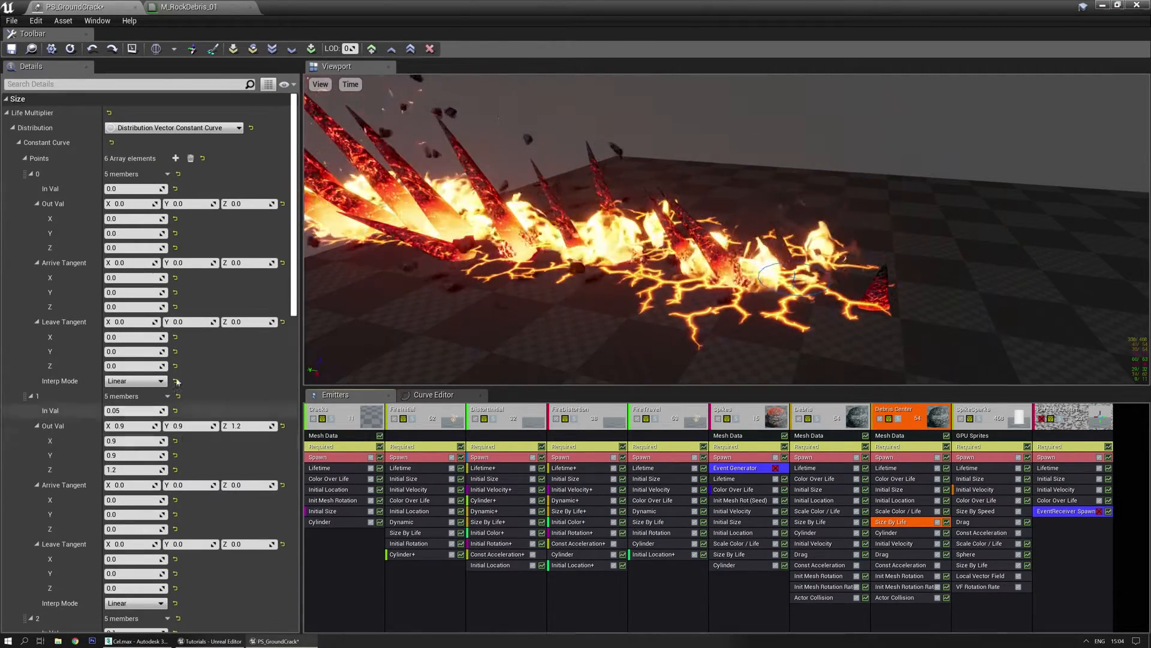
Step: Delete point 4, with In Val 0.55, from the Life Multiplier curve in the Debris emitter's Size By Life module
{"action": "left_click", "coordinate": [819, 523]}
{"action": "scroll", "coordinate": [126, 312], "scroll_direction": "down", "scroll_amount": 5}
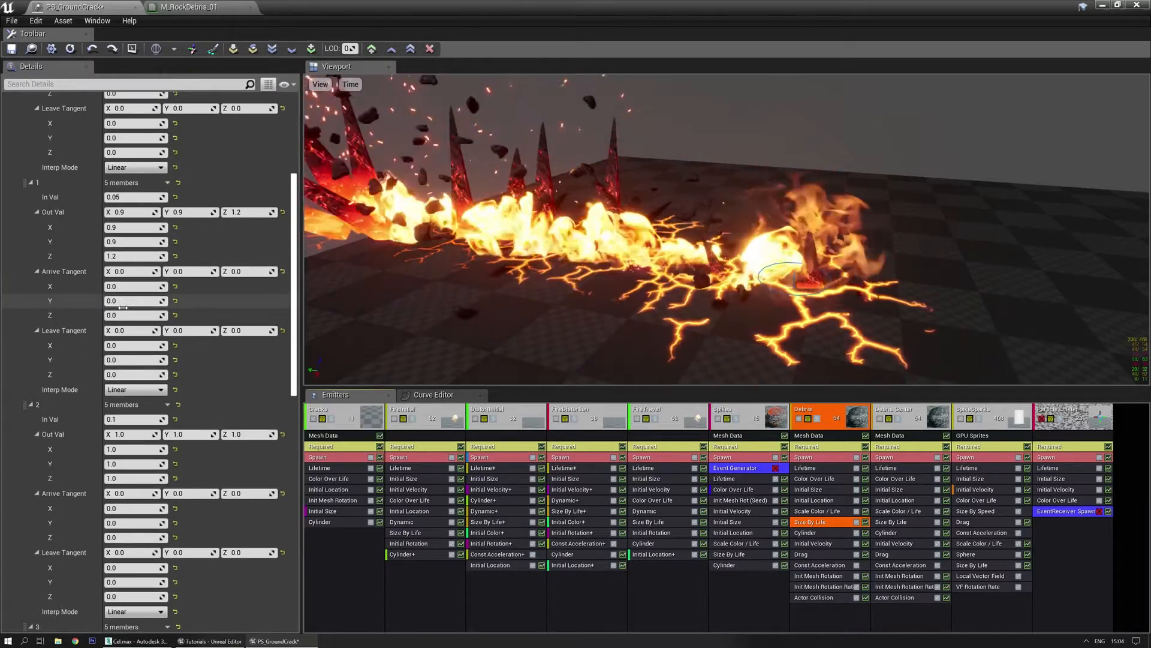
{"action": "scroll", "coordinate": [128, 327], "scroll_direction": "down", "scroll_amount": 4}
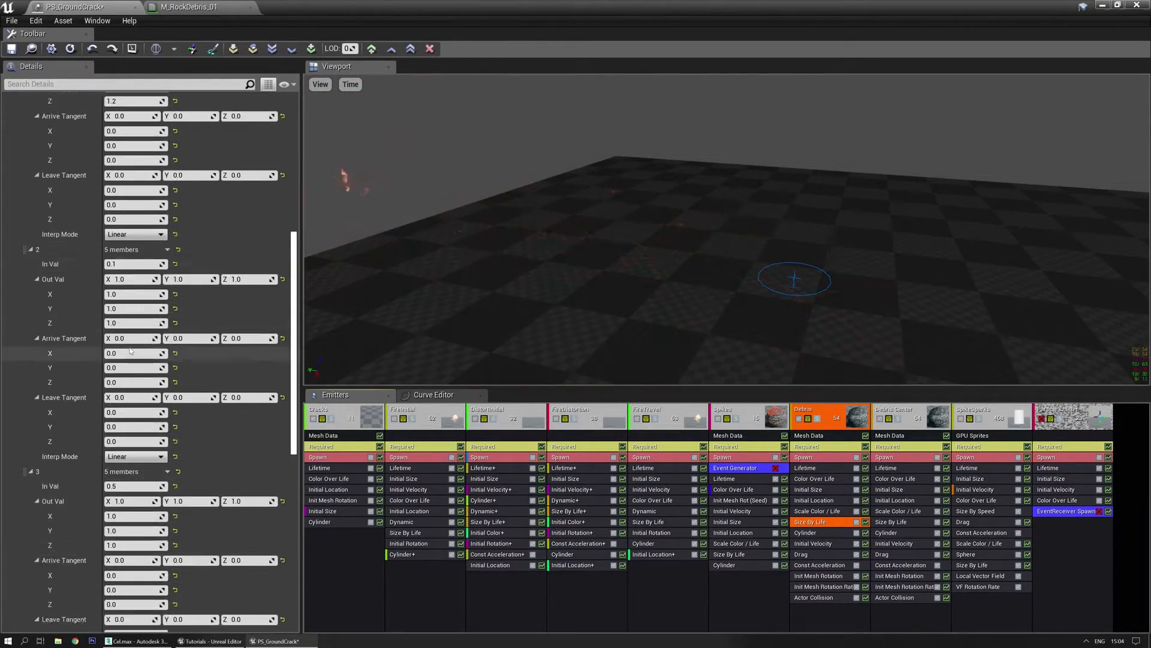
{"action": "scroll", "coordinate": [129, 325], "scroll_direction": "down", "scroll_amount": 5}
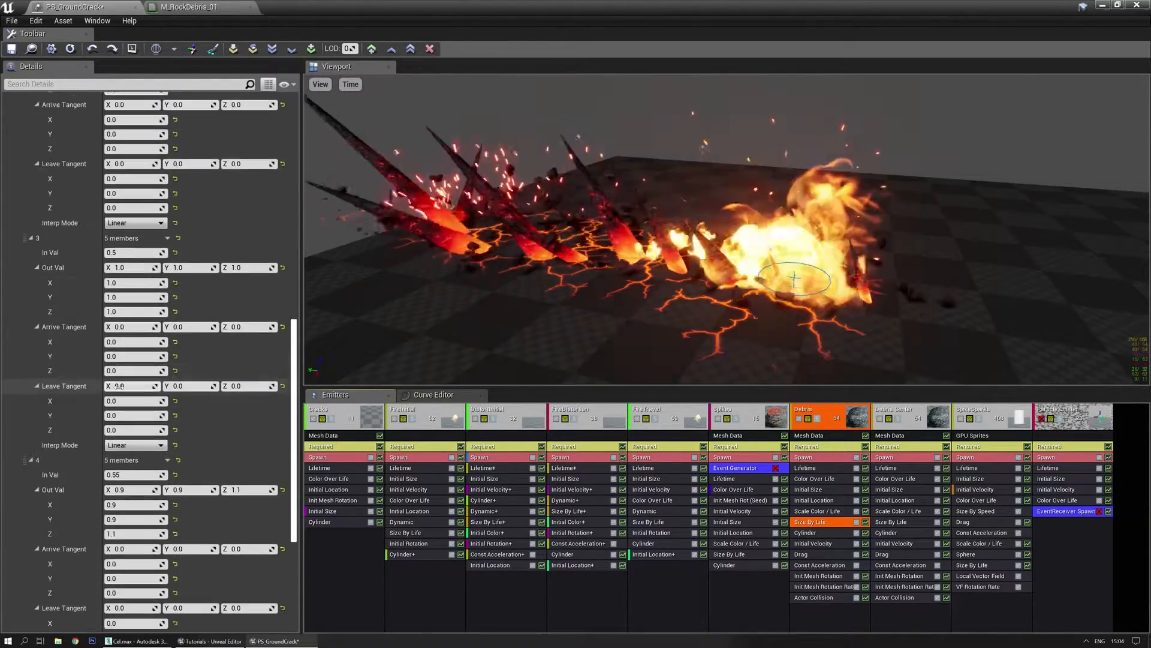
{"action": "scroll", "coordinate": [120, 377], "scroll_direction": "down", "scroll_amount": 3}
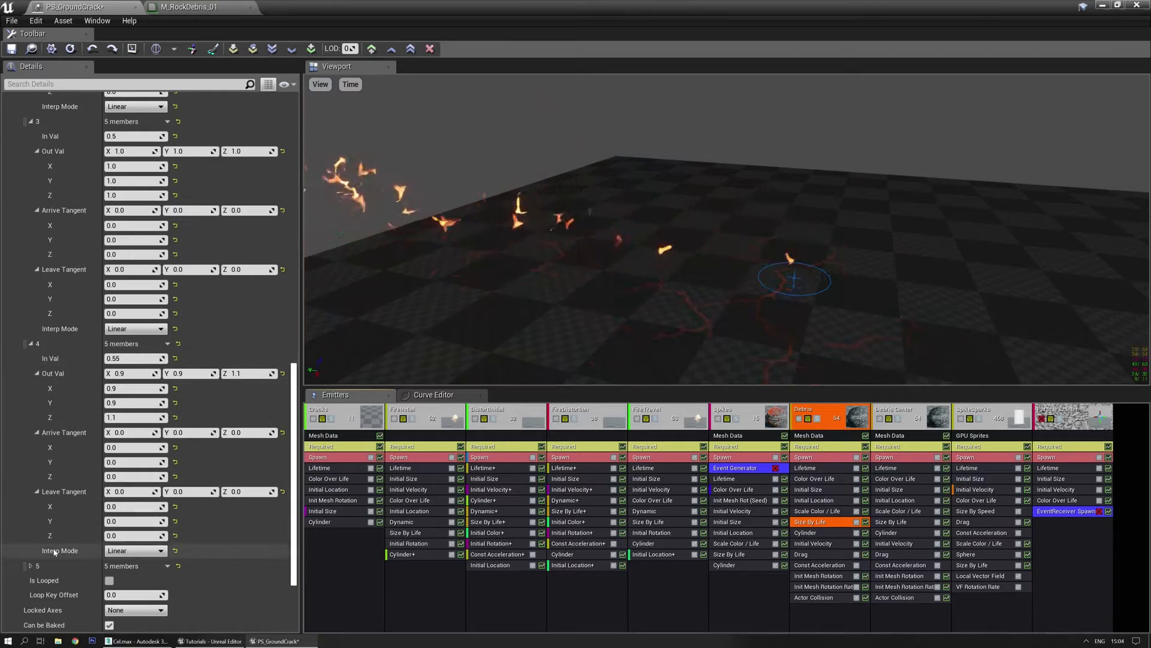
{"action": "scroll", "coordinate": [72, 527], "scroll_direction": "down", "scroll_amount": 1}
{"action": "left_click", "coordinate": [32, 547]}
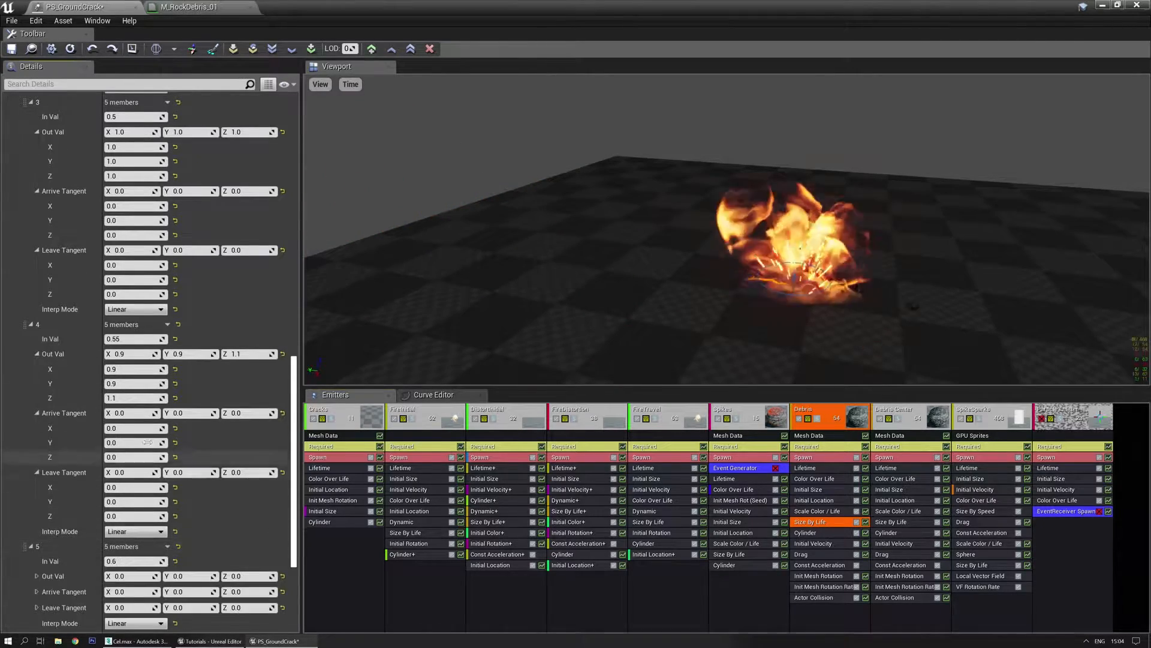
{"action": "left_click", "coordinate": [168, 325]}
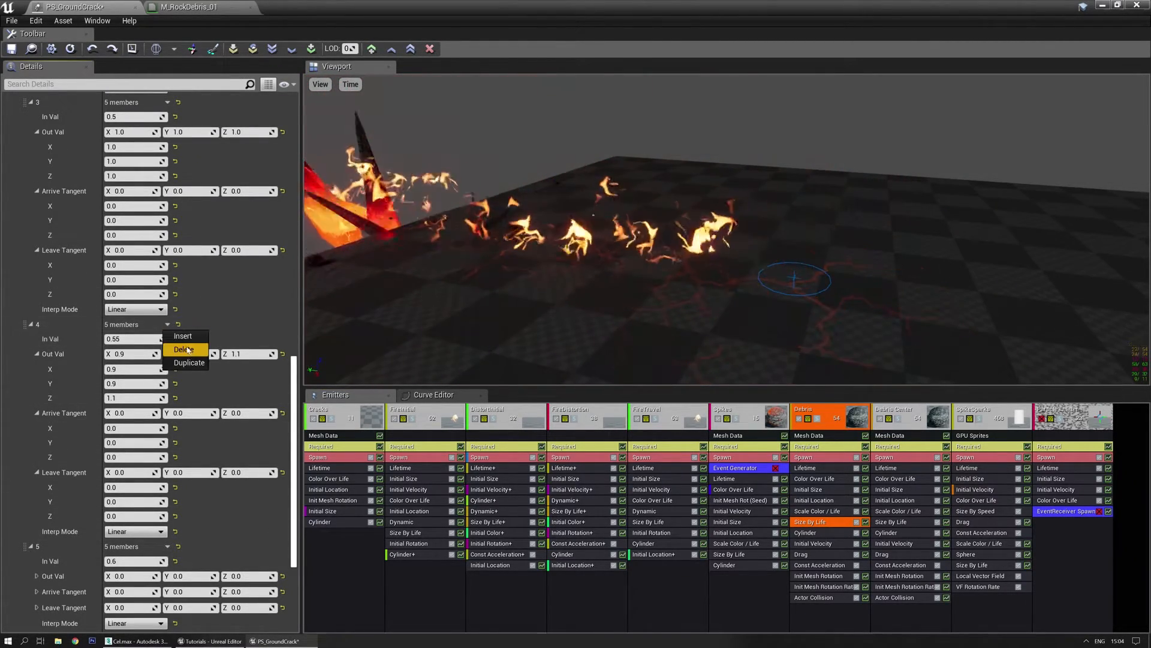
{"action": "left_click", "coordinate": [180, 347]}
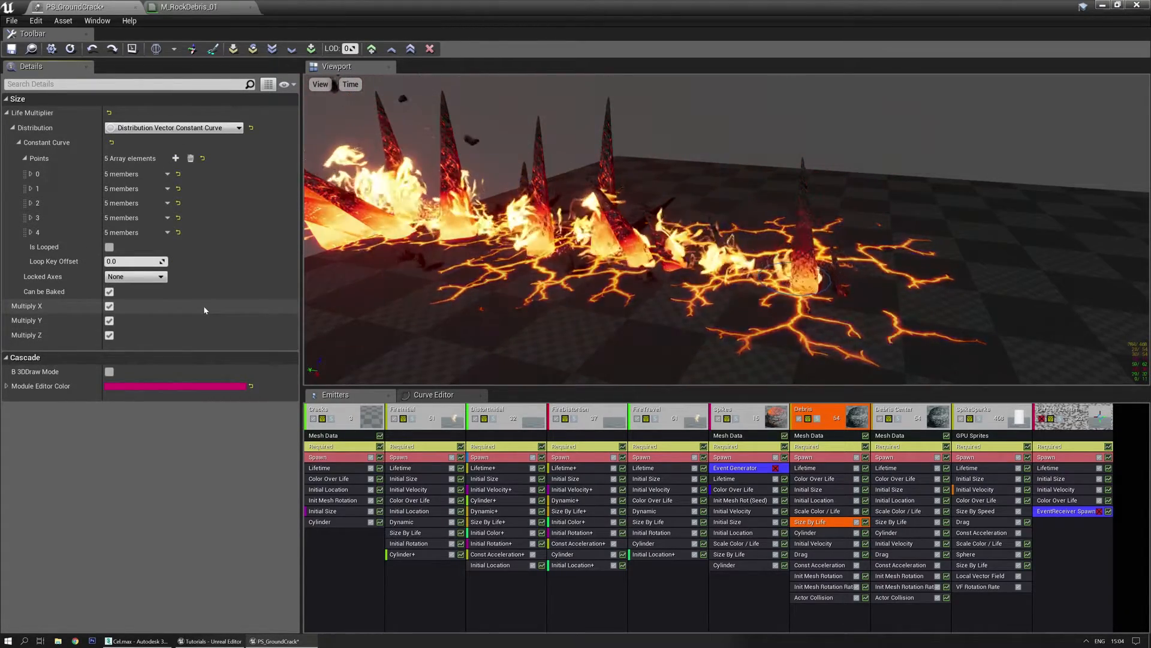
Step: Delete point 1, with In Val 0.05, from the Life Multiplier curve in the Debris emitter's Size By Life module
{"action": "right_click", "coordinate": [175, 104]}
{"action": "left_click", "coordinate": [199, 135]}
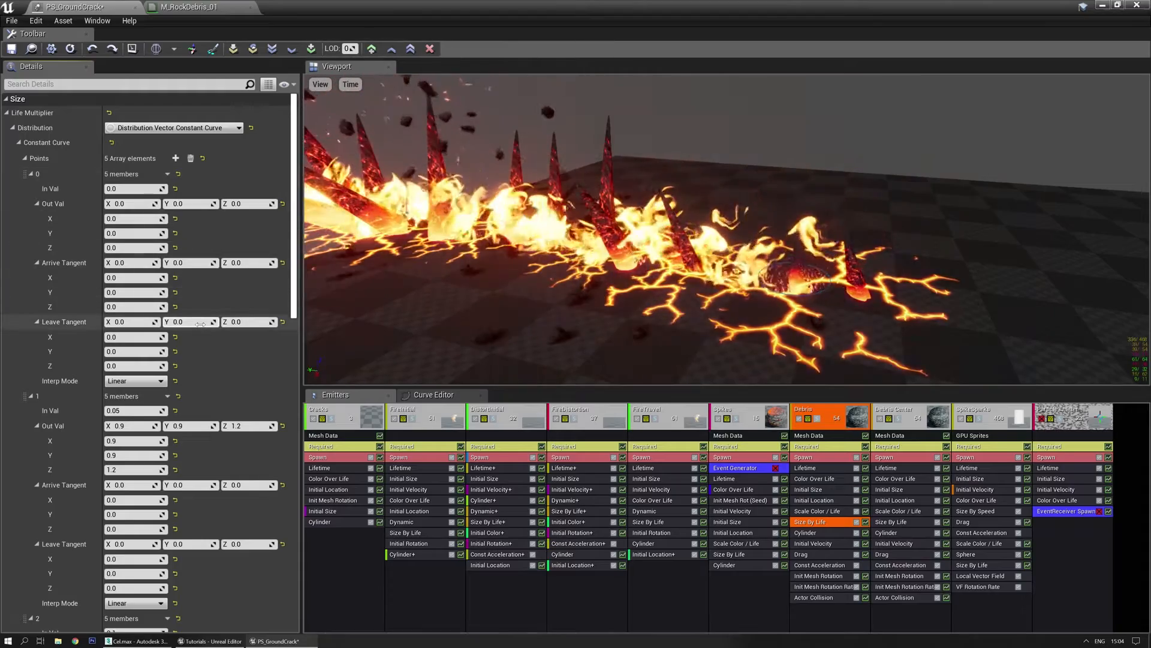
{"action": "scroll", "coordinate": [172, 350], "scroll_direction": "down", "scroll_amount": 3}
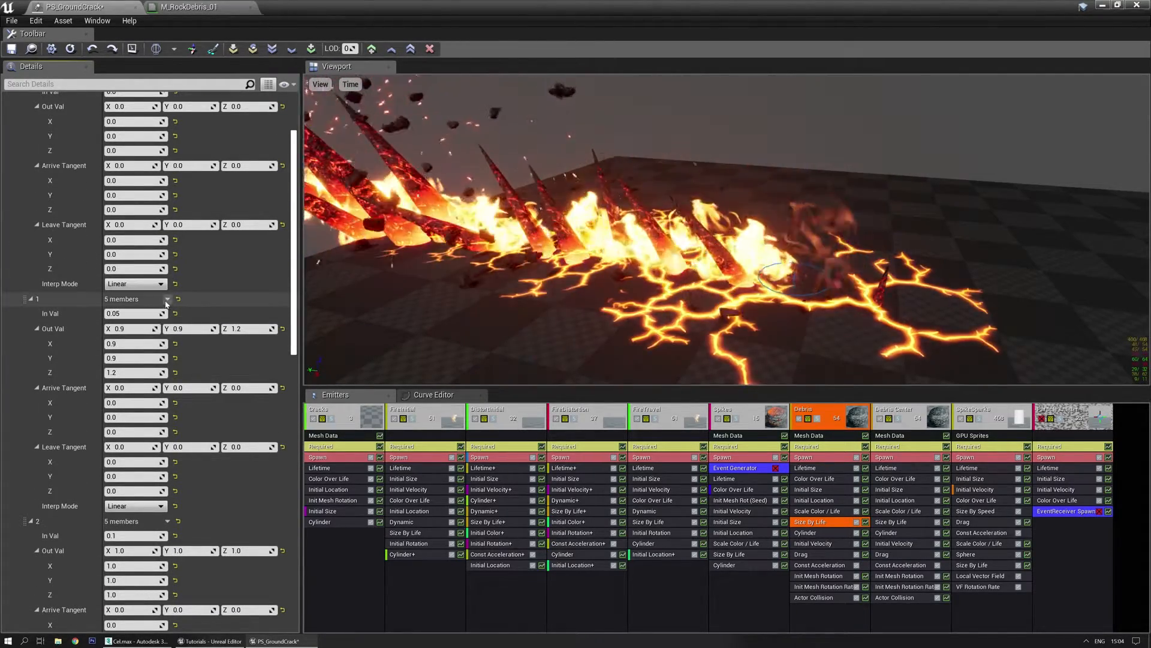
{"action": "left_click", "coordinate": [168, 298]}
{"action": "left_click", "coordinate": [183, 324]}
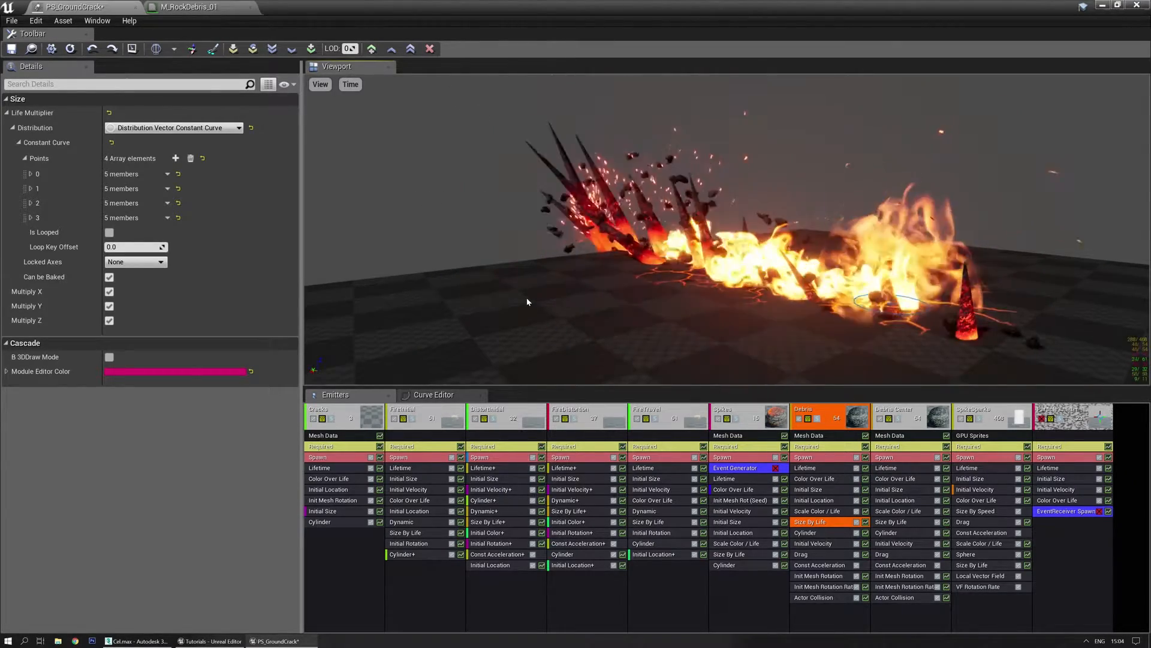
{"action": "left_click_drag", "start_coordinate": [527, 301], "coordinate": [641, 287]}
{"action": "right_click_drag", "start_coordinate": [641, 288], "coordinate": [677, 305]}
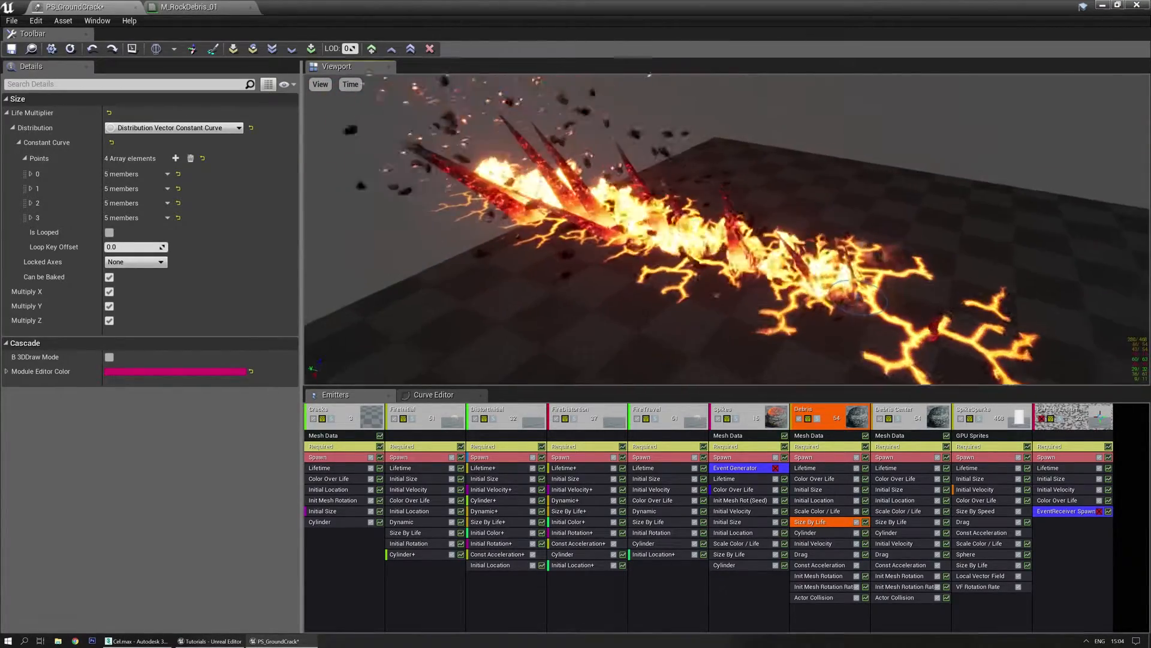
Step: Disable Negative Y in the Debris emitter's Cylinder module and check the debris spread from several angles
{"action": "left_click", "coordinate": [811, 533]}
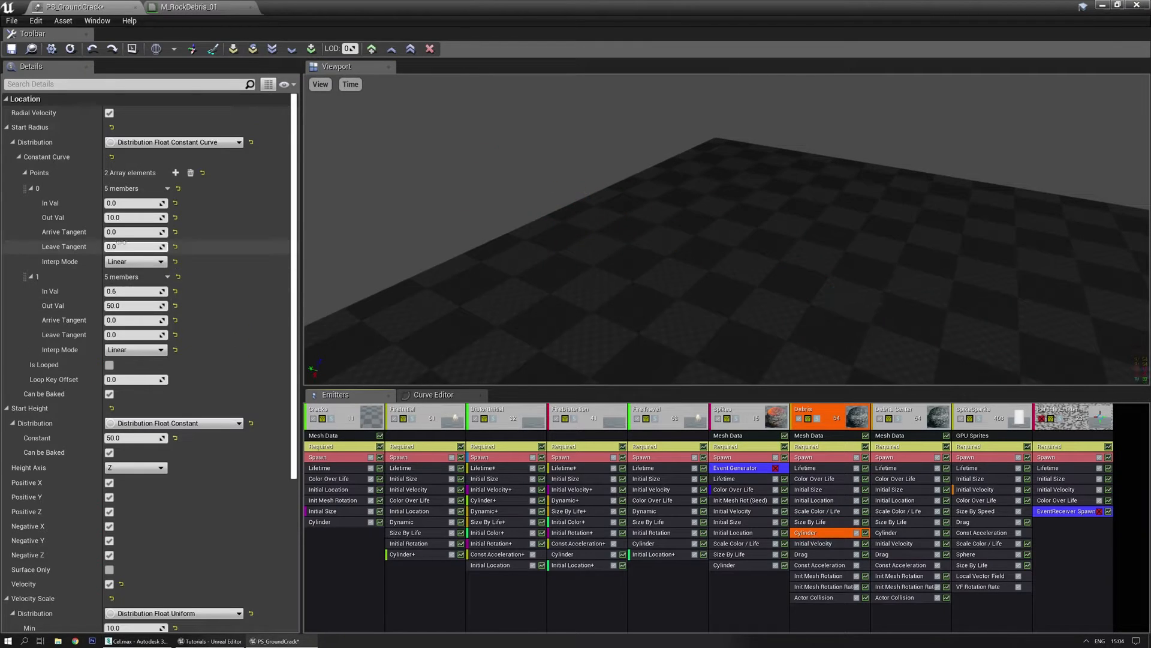
{"action": "scroll", "coordinate": [166, 411], "scroll_direction": "down", "scroll_amount": 5}
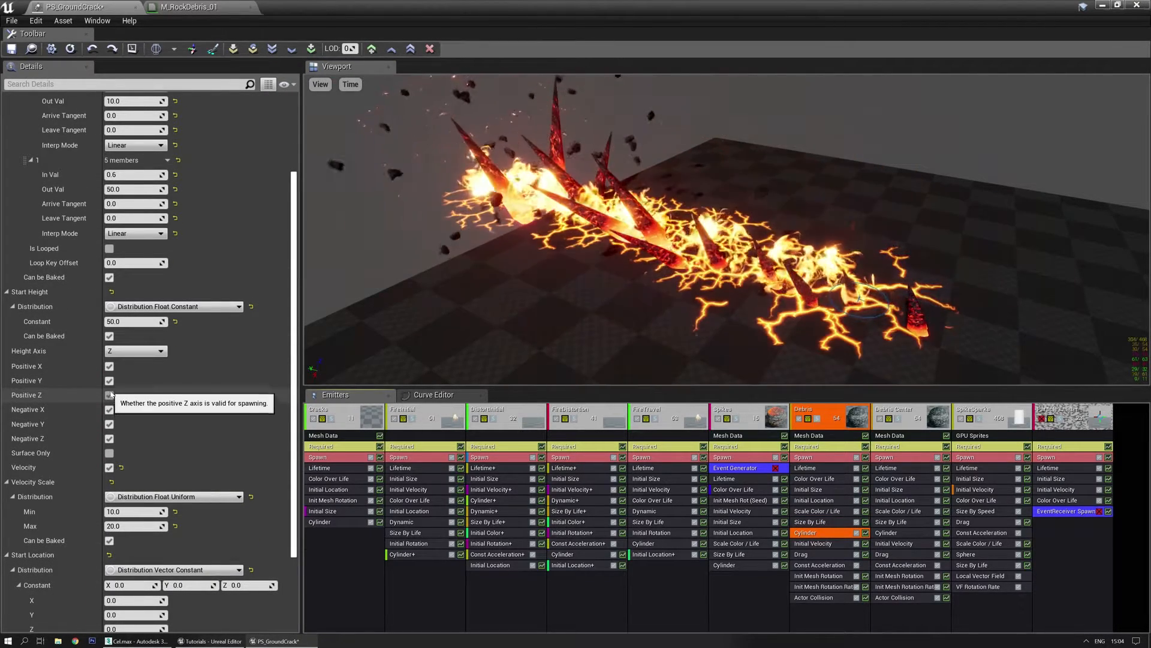
{"action": "left_click", "coordinate": [109, 424]}
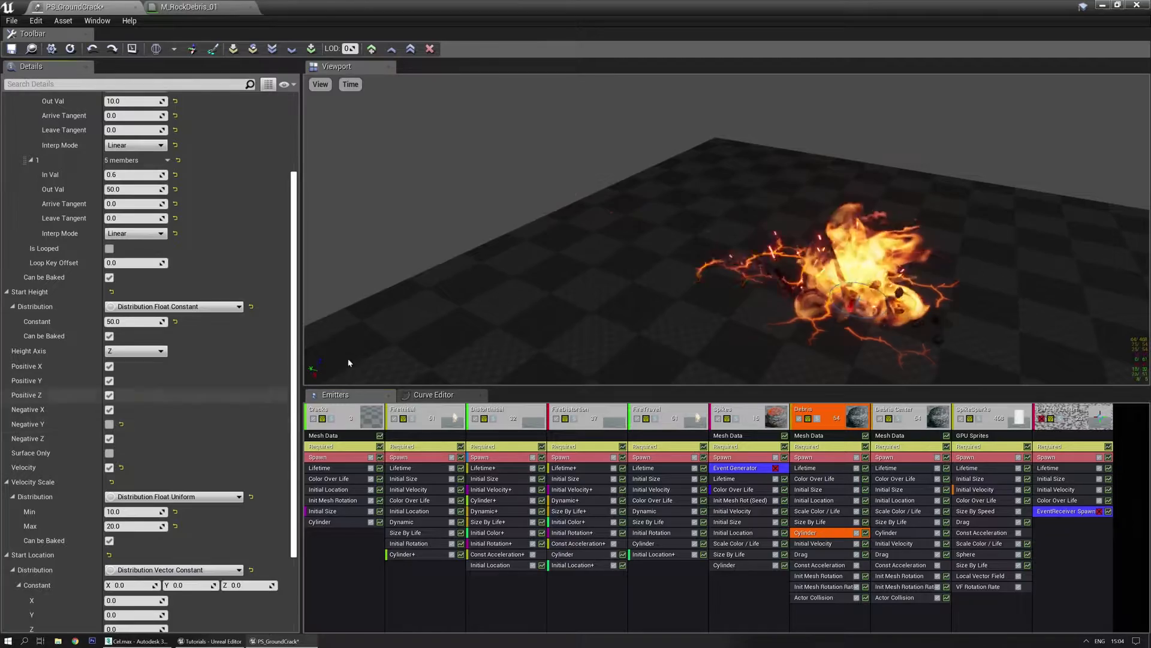
{"action": "mouse_move", "coordinate": [534, 292]}
{"action": "left_mouse_down"}
{"action": "mouse_move", "coordinate": [567, 286]}
{"action": "mouse_move", "coordinate": [534, 292]}
{"action": "left_mouse_up"}
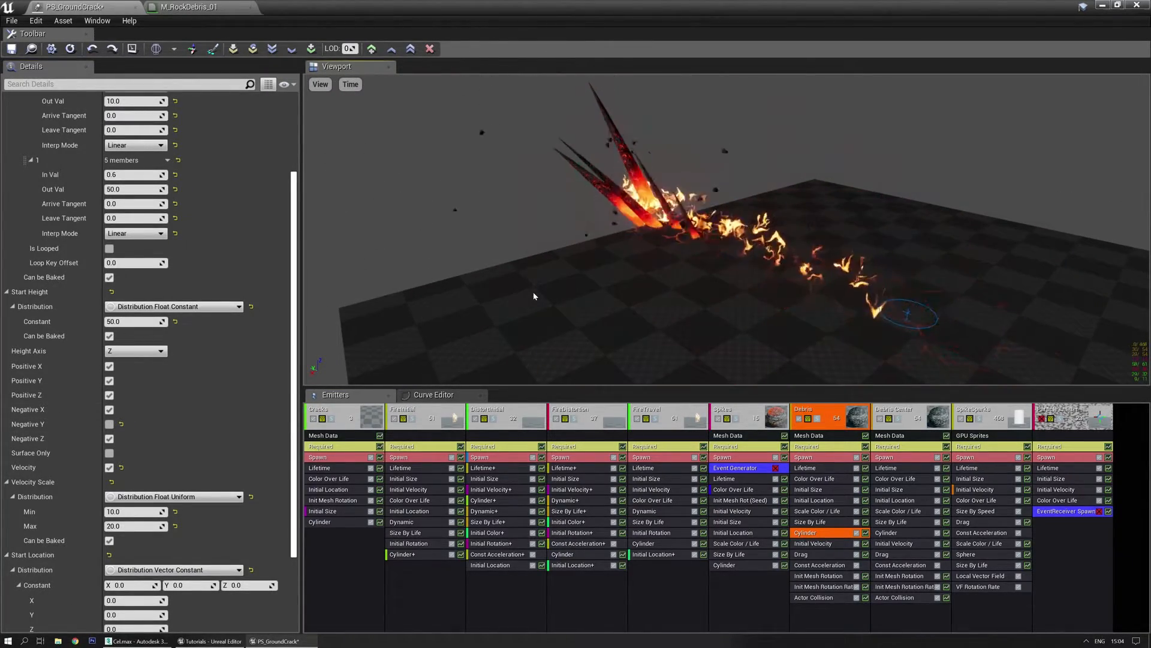
{"action": "right_click_drag", "start_coordinate": [533, 292], "coordinate": [538, 277]}
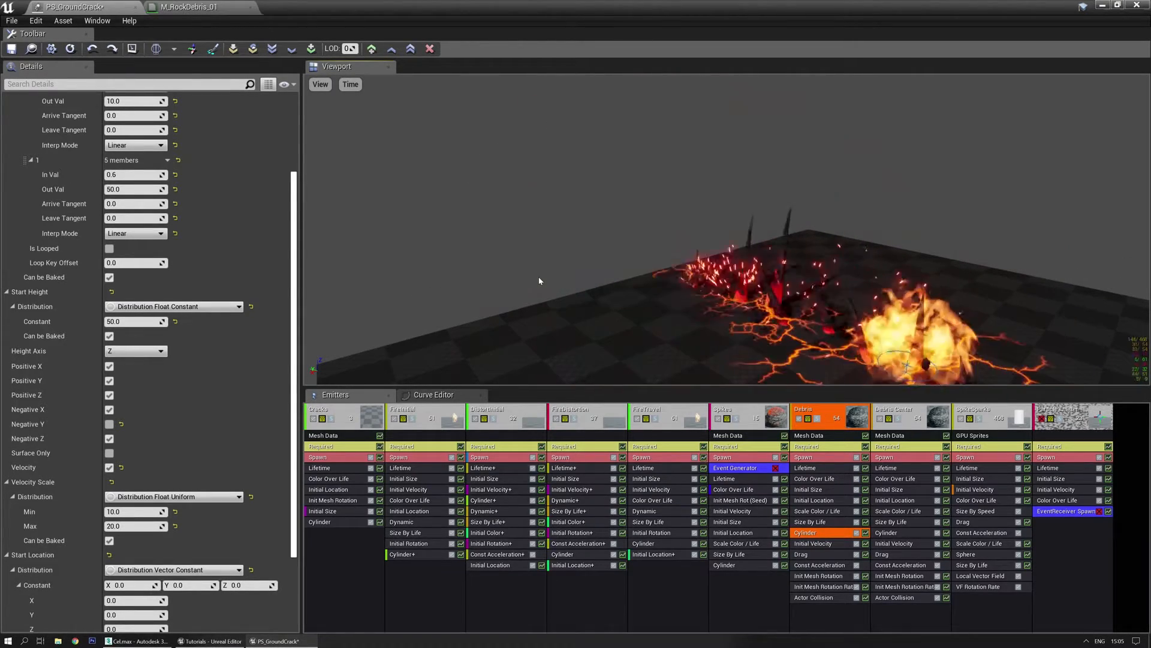
{"action": "mouse_move", "coordinate": [539, 277]}
{"action": "right_mouse_down"}
{"action": "mouse_move", "coordinate": [545, 267]}
{"action": "mouse_move", "coordinate": [556, 281]}
{"action": "mouse_move", "coordinate": [546, 283]}
{"action": "right_mouse_up"}
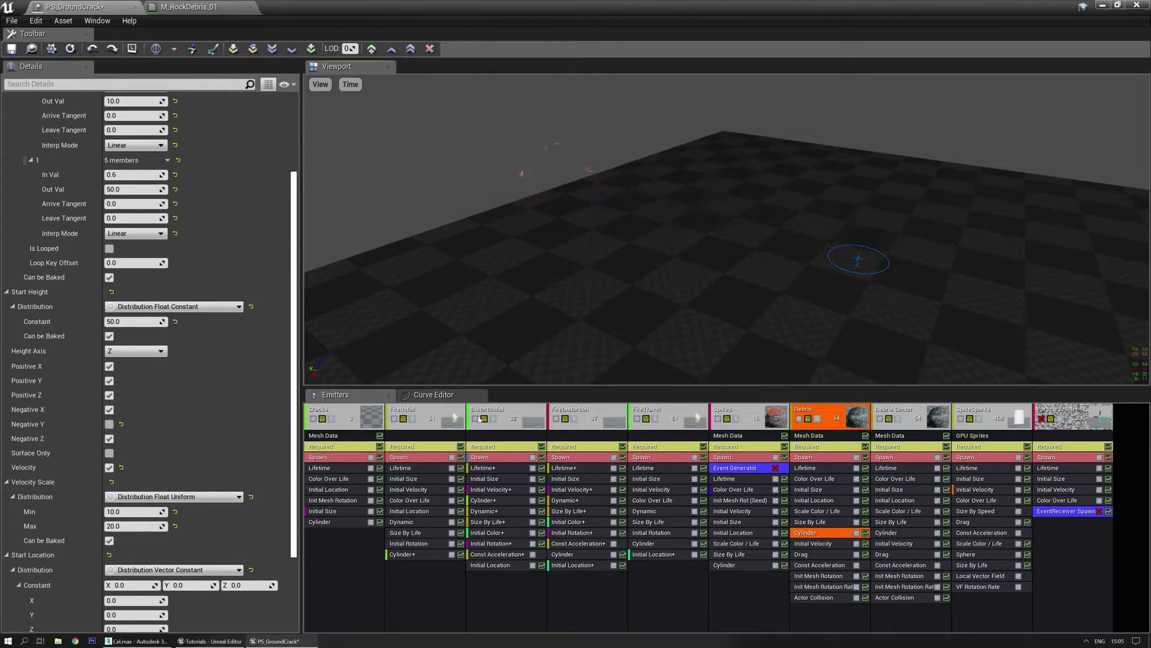
Step: Collapse the DistortInitial and FireDistortion emitters
{"action": "left_click", "coordinate": [554, 421]}
{"action": "double_click", "coordinate": [519, 414]}
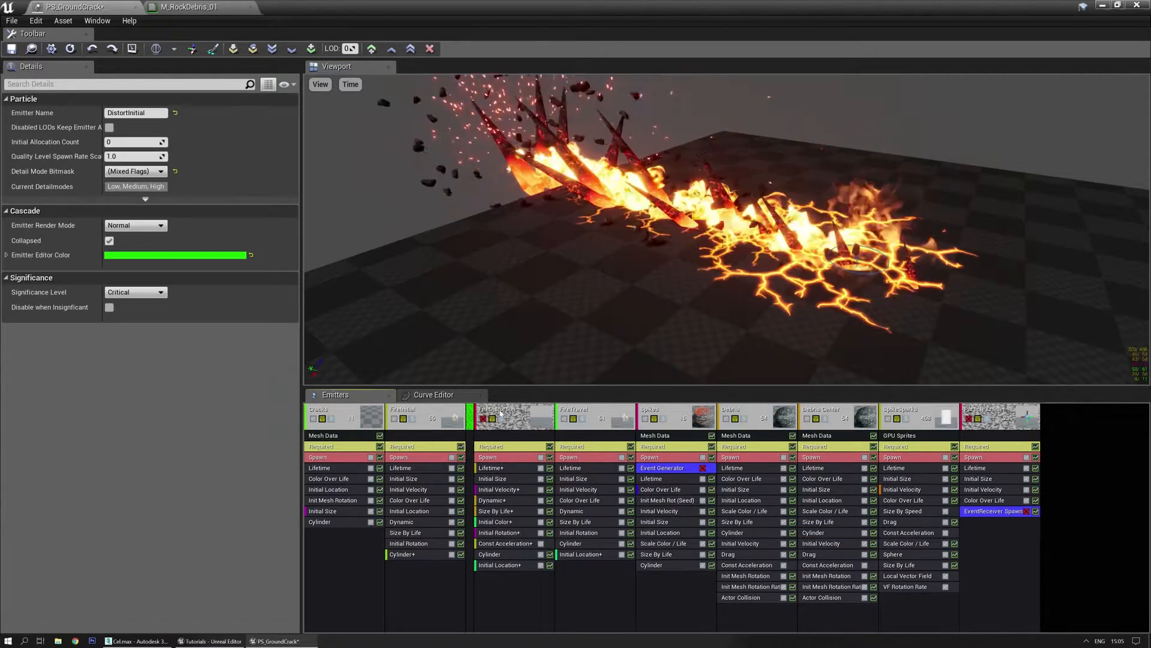
{"action": "double_click", "coordinate": [524, 414]}
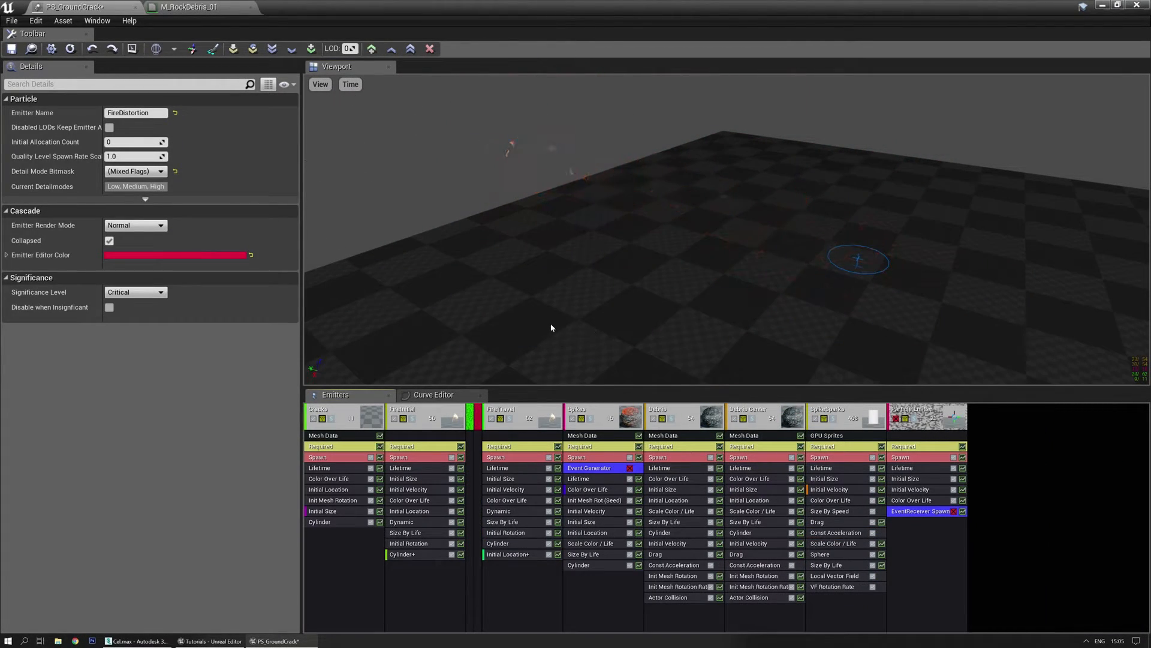
Step: Solo the Cracks emitter, set V1 of point 0's Out Val in its Initial Size module to 3.0 on X, Y and Z, and unsolo it
{"action": "left_click", "coordinate": [332, 419]}
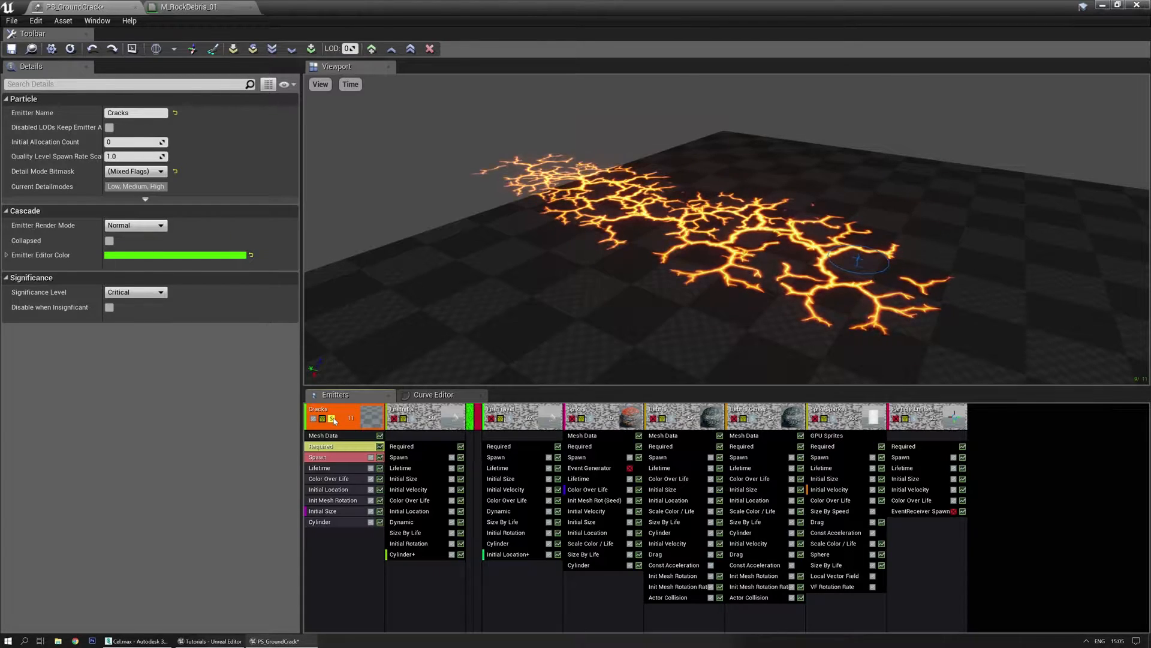
{"action": "left_click", "coordinate": [323, 513]}
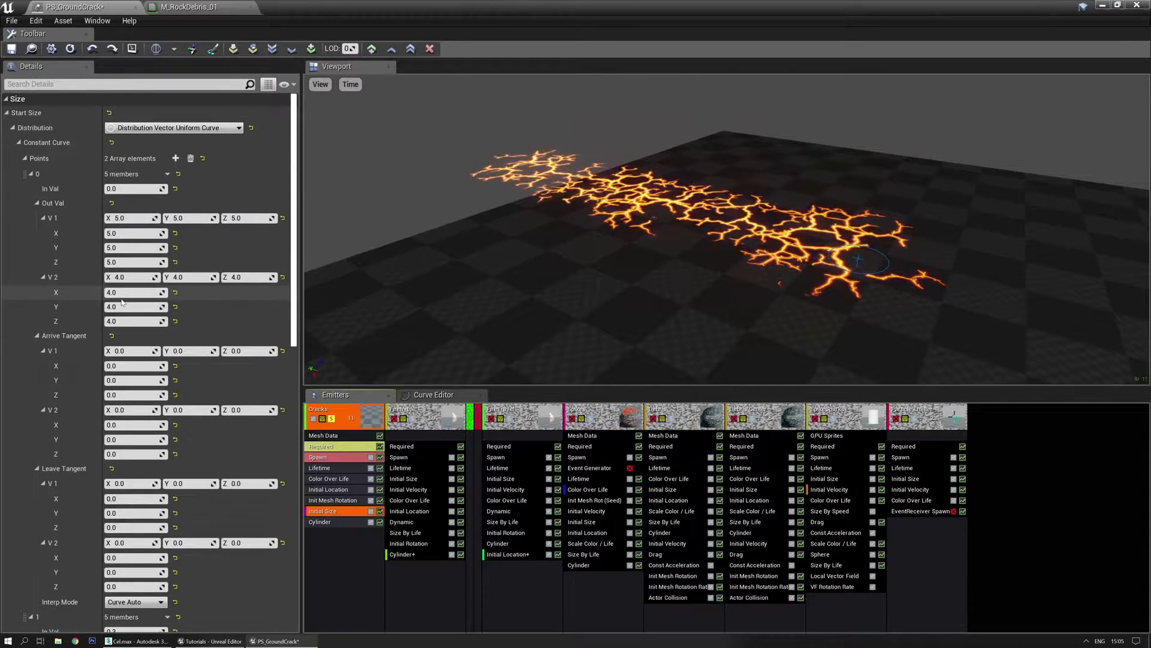
{"action": "left_click", "coordinate": [120, 218]}
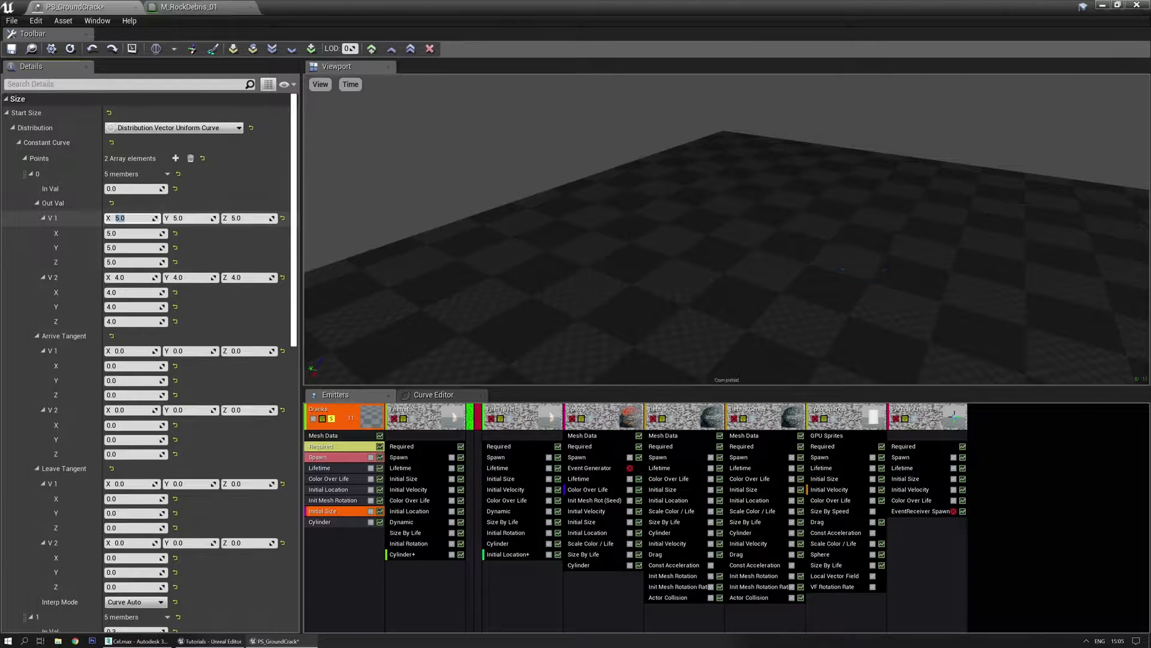
{"action": "left_click", "coordinate": [471, 248]}
{"action": "key", "text": "space"}
{"action": "key", "text": "space"}
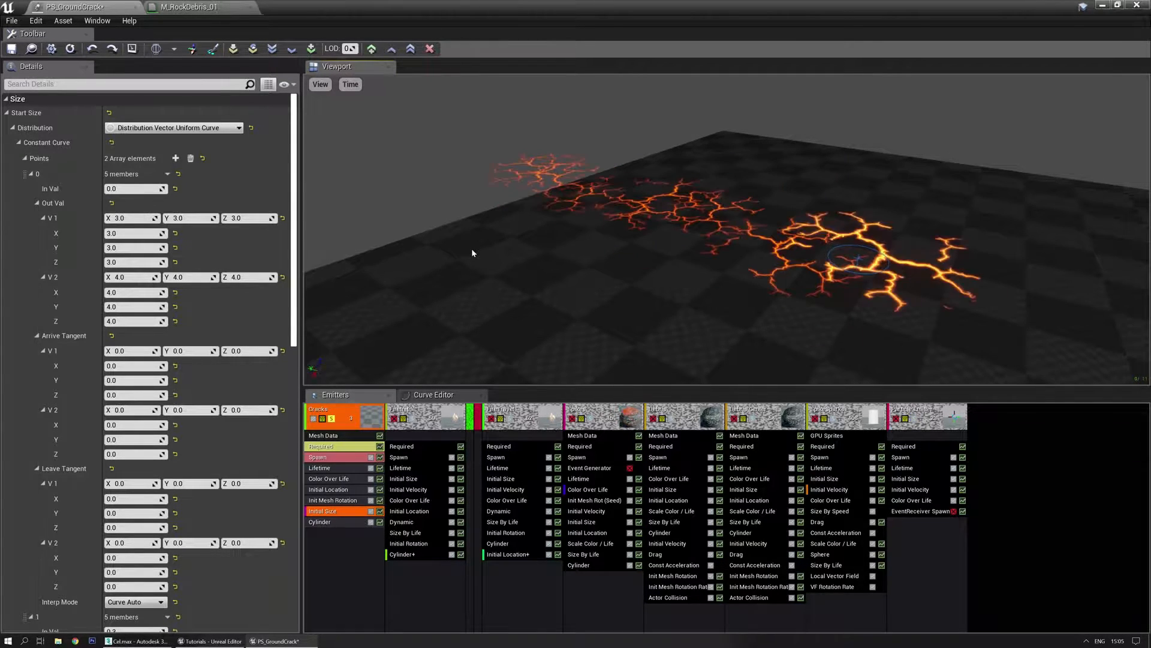
{"action": "left_click", "coordinate": [333, 419]}
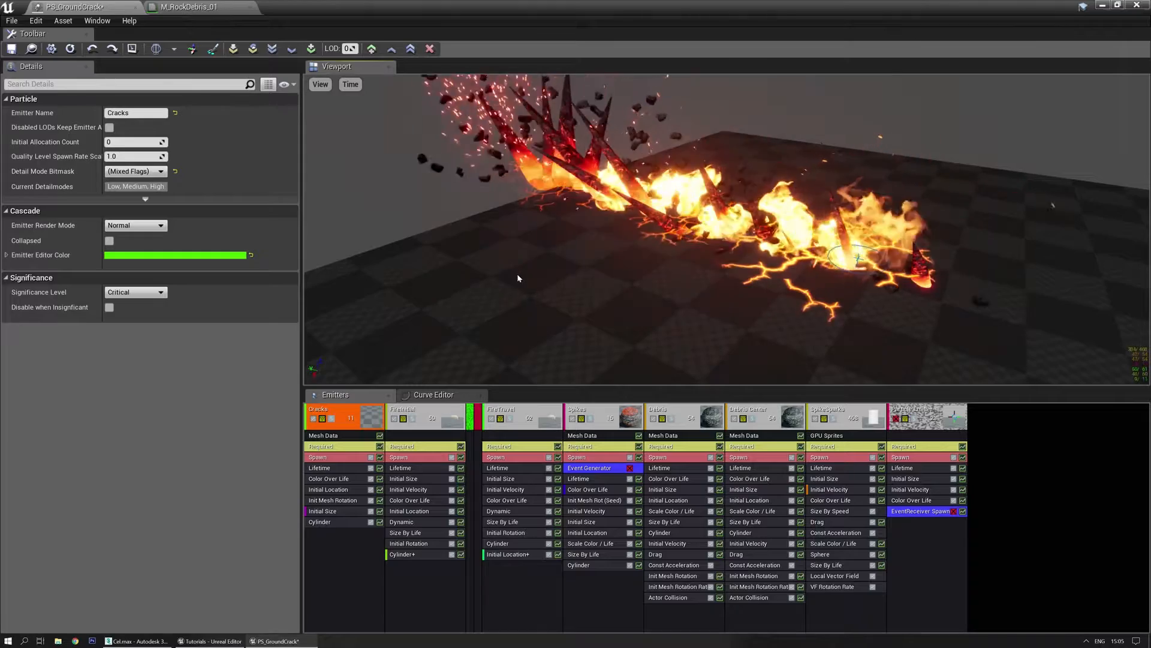
{"action": "left_click_drag", "start_coordinate": [544, 276], "coordinate": [579, 277]}
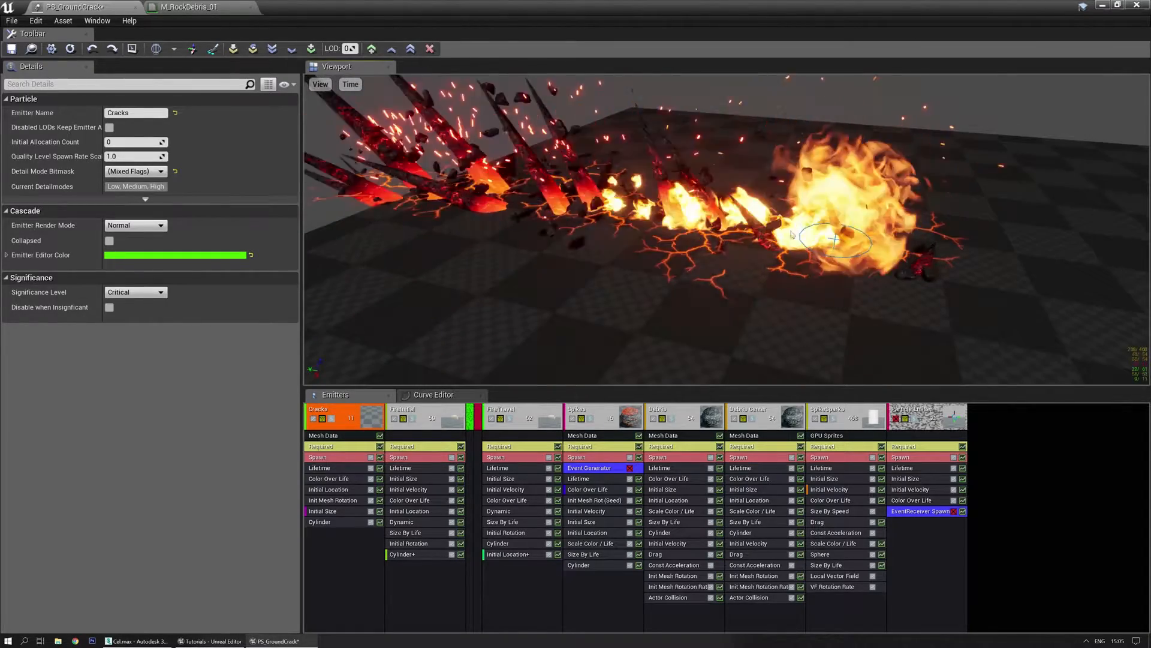
Step: Solo the Debris Center emitter and delete its Initial Location module
{"action": "left_click", "coordinate": [753, 419]}
{"action": "left_click_drag", "start_coordinate": [713, 300], "coordinate": [717, 263]}
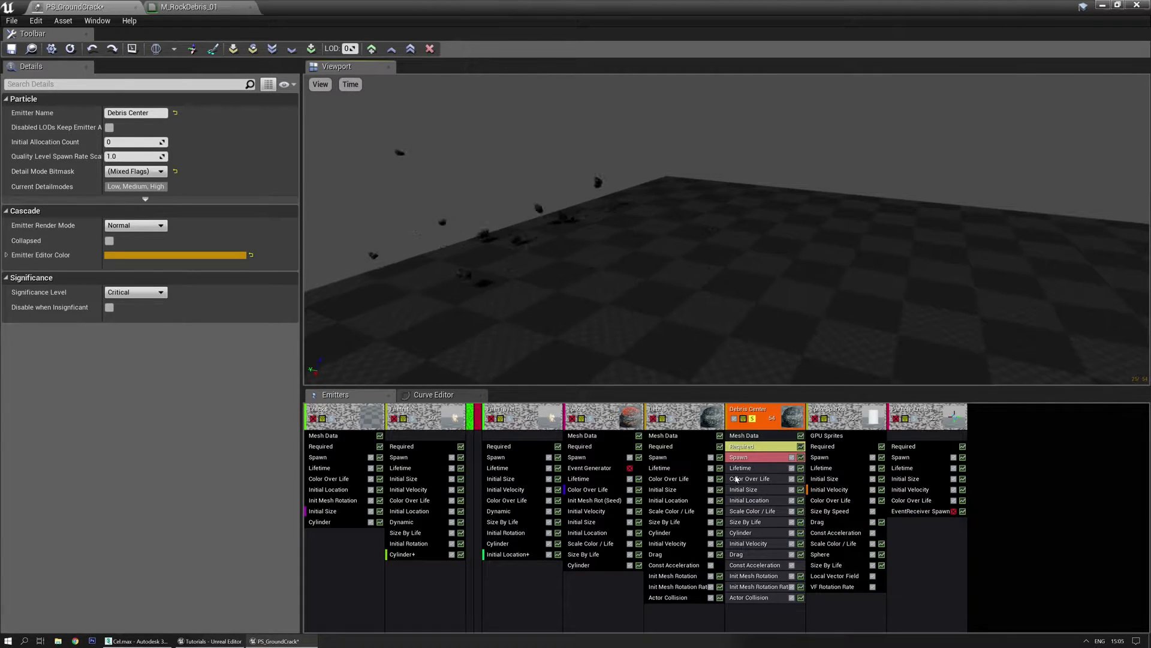
{"action": "left_click", "coordinate": [758, 501]}
{"action": "left_click", "coordinate": [174, 127]}
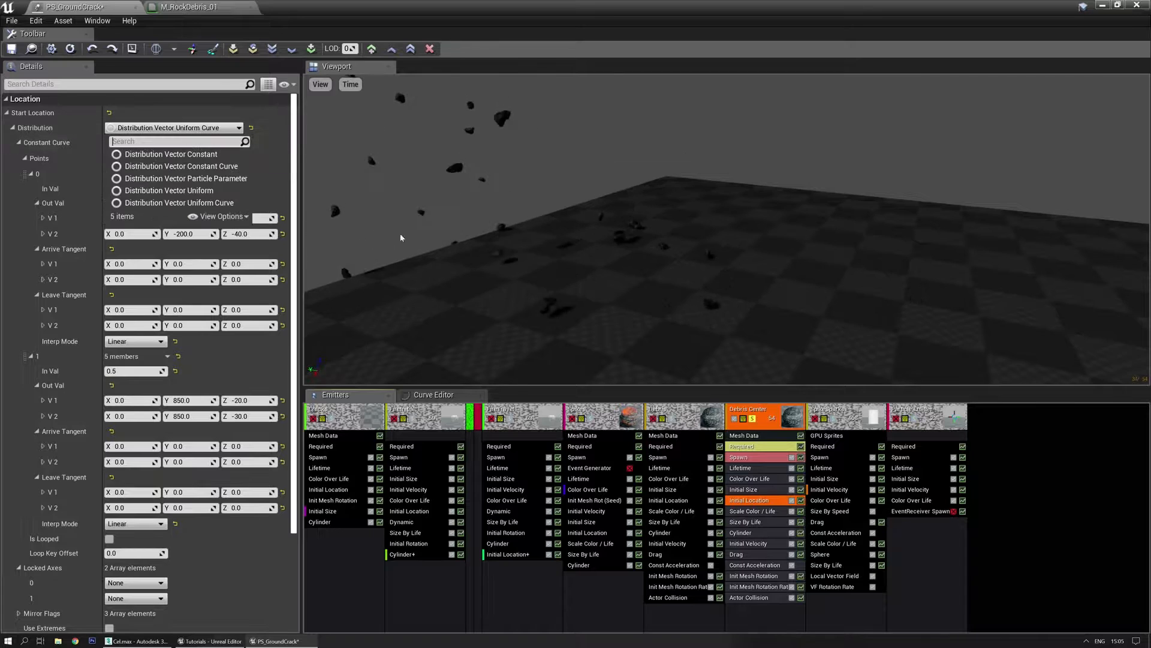
{"action": "left_click", "coordinate": [754, 502]}
{"action": "key", "text": "Delete"}
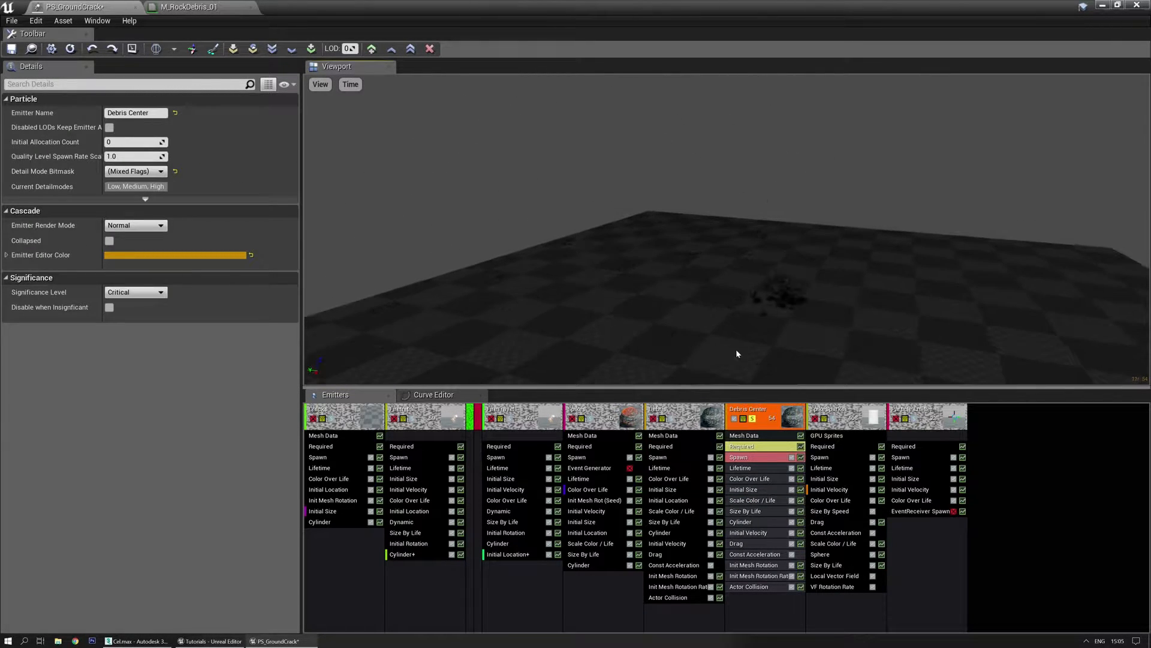
{"action": "left_click_drag", "start_coordinate": [736, 349], "coordinate": [733, 340]}
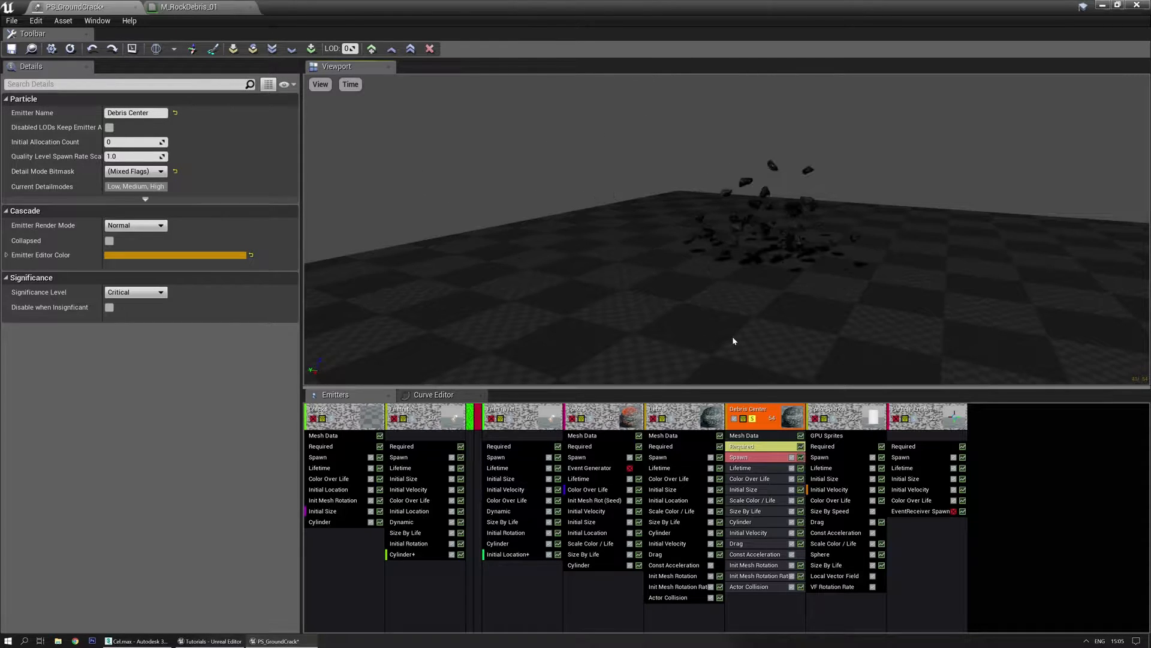
Step: Set the Emitter Duration to 0.2 in the Debris Center emitter's Required module
{"action": "left_click", "coordinate": [759, 458]}
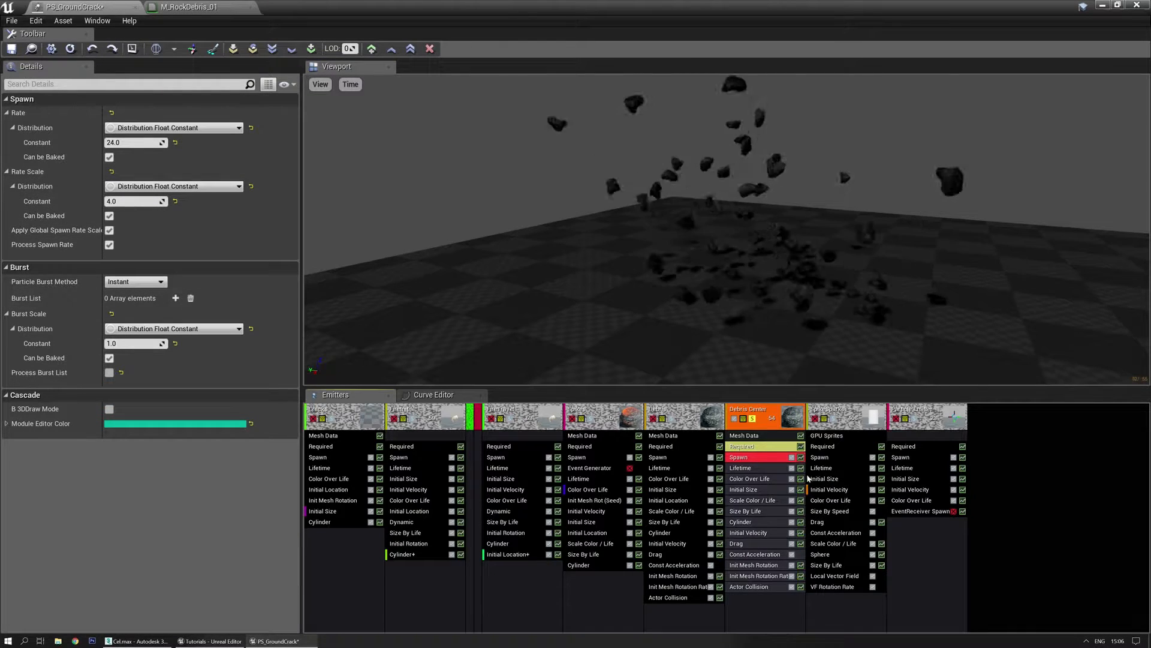
{"action": "left_click", "coordinate": [760, 447]}
{"action": "left_click", "coordinate": [126, 362]}
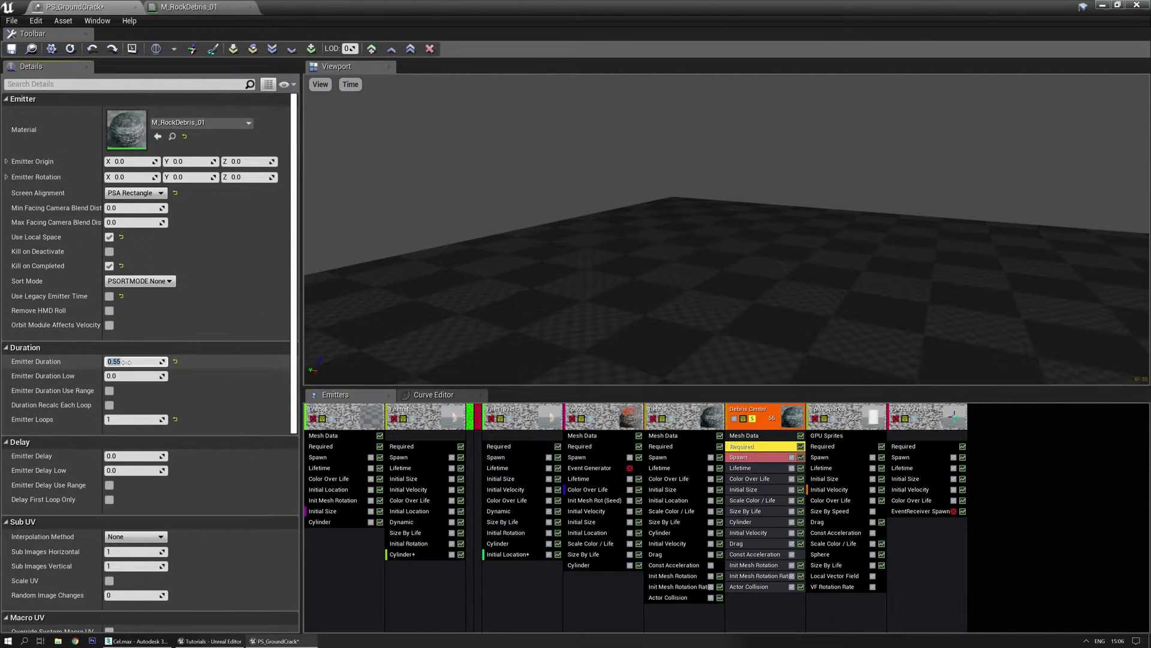
{"action": "type", "text": "0.125"}
{"action": "key", "text": "Return"}
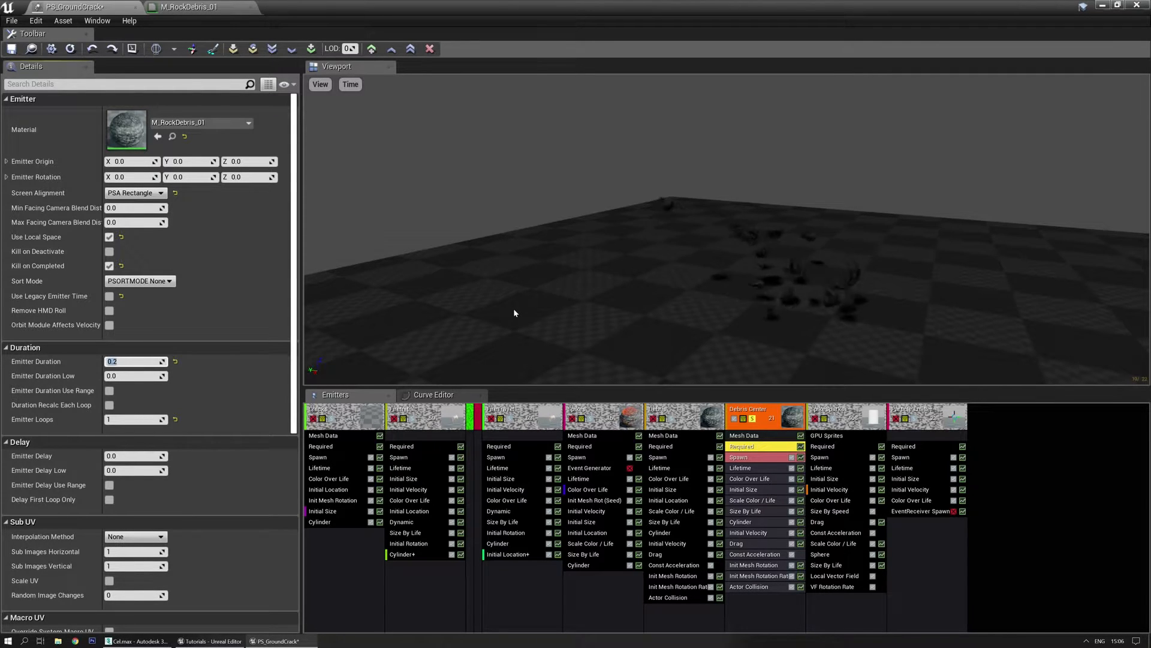
Step: Set the Debris Center emitter's constant spawn rate to 20 and add one Burst List entry
{"action": "left_click", "coordinate": [760, 459]}
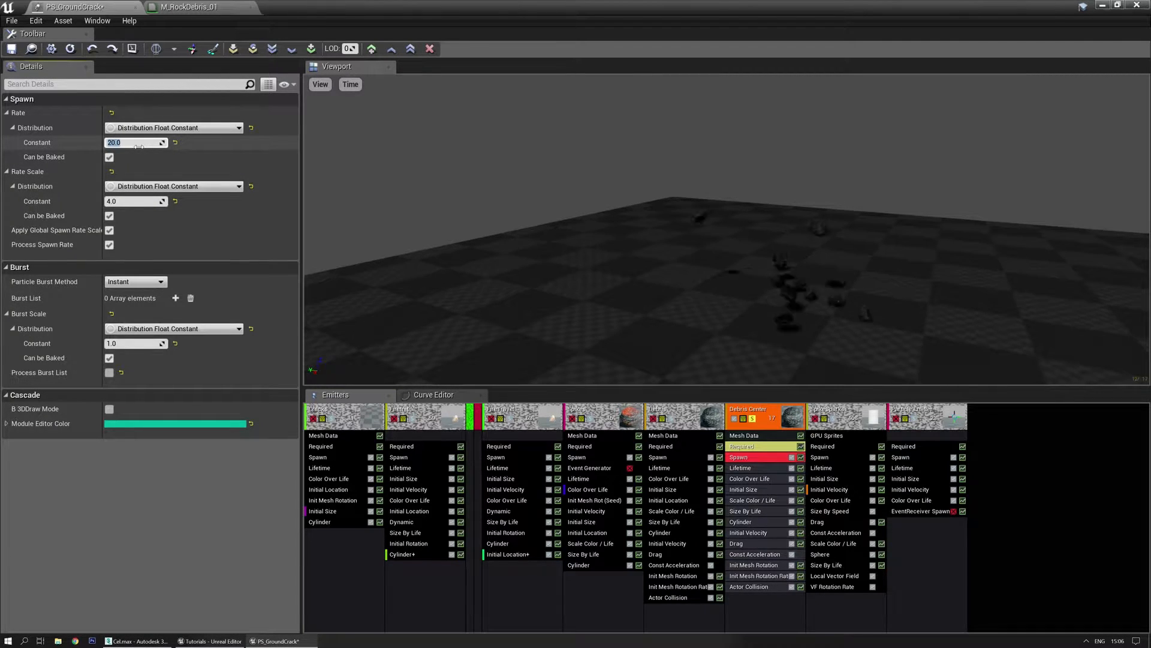
{"action": "left_click", "coordinate": [175, 298]}
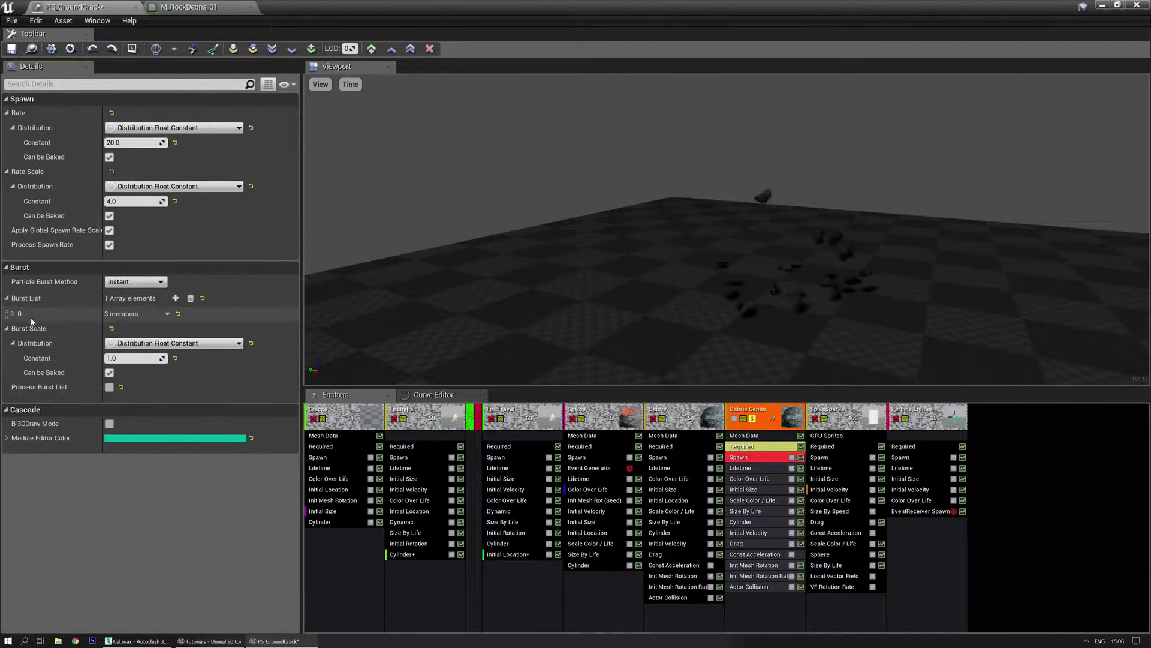
Step: Set the Debris Center spawn burst to a Count of 30 and a Count Low of 15
{"action": "left_click", "coordinate": [13, 313]}
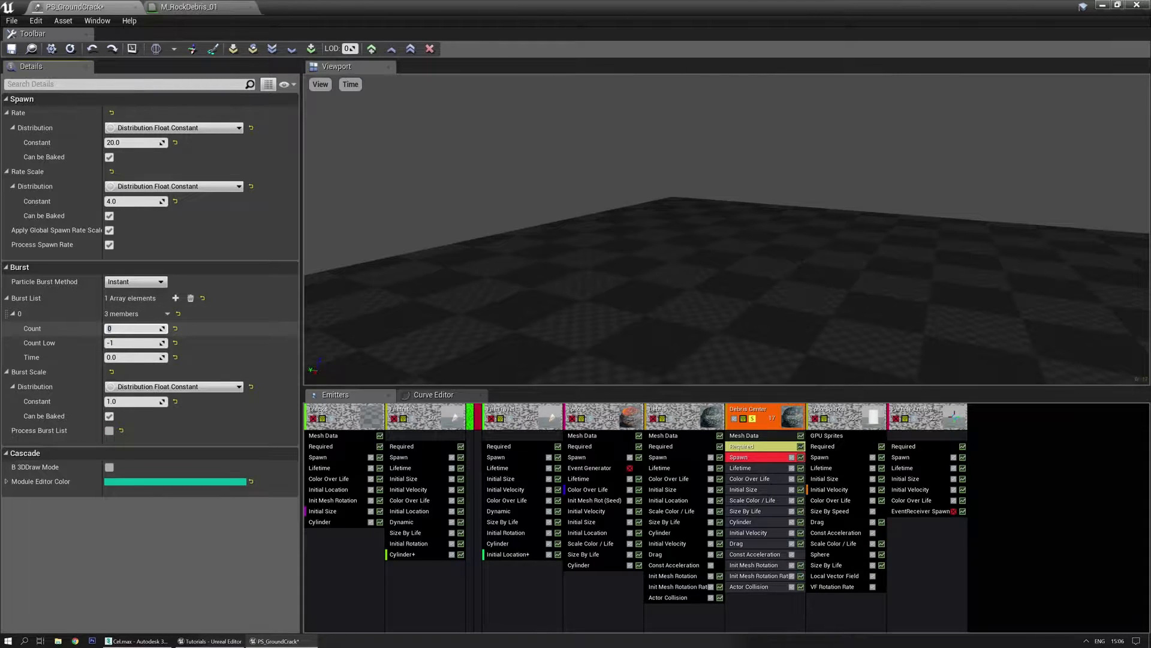
{"action": "type", "text": "1"}
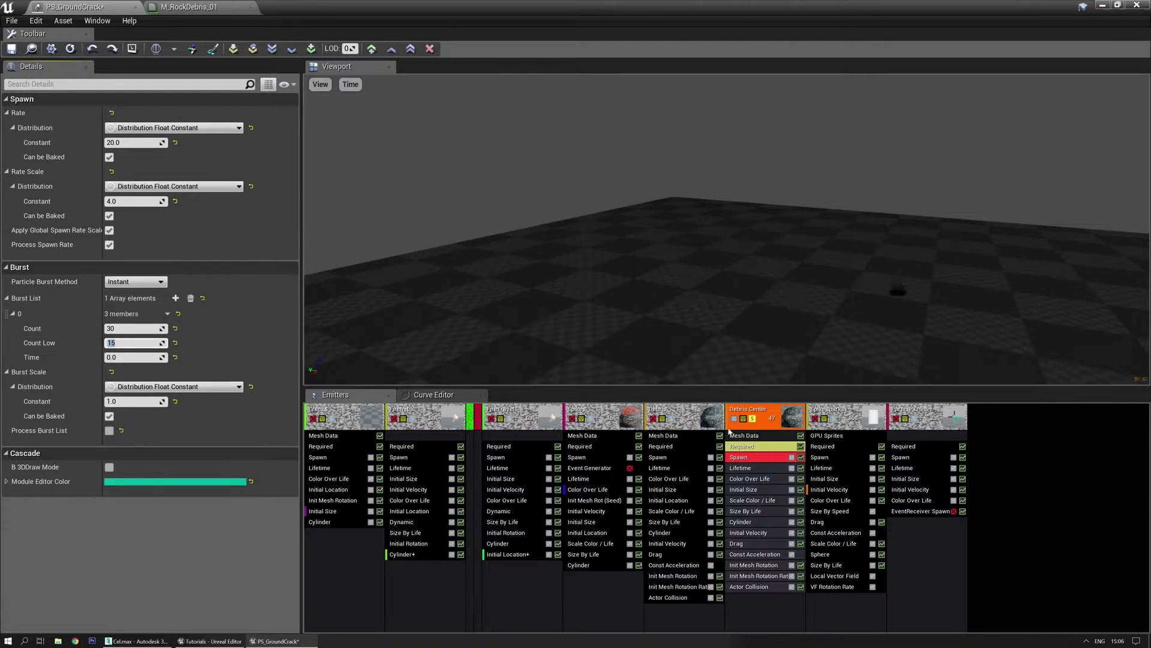
Step: Replace the Debris Center emitter's Cylinder module with a Sphere location module
{"action": "left_click", "coordinate": [747, 523]}
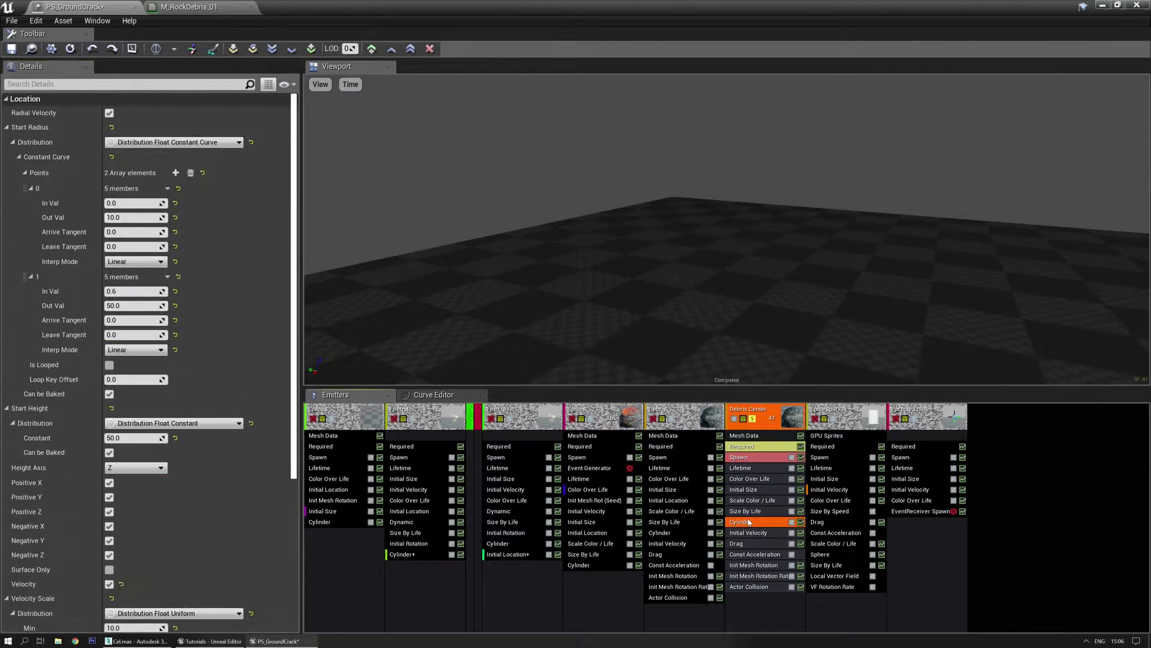
{"action": "key", "text": "Delete"}
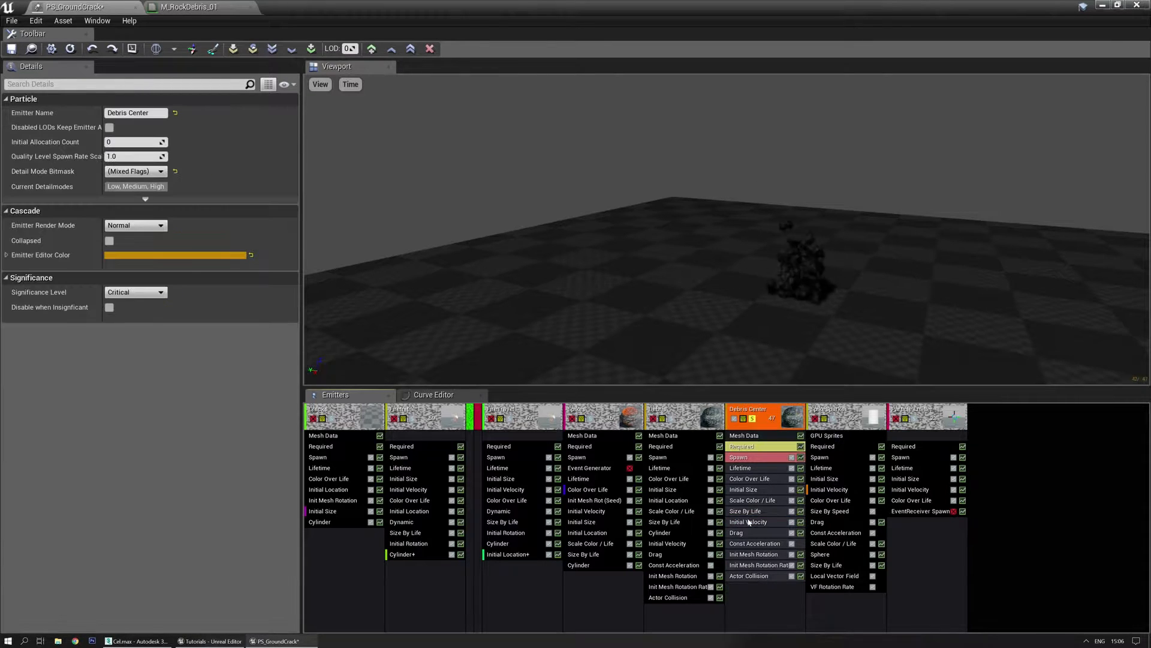
{"action": "right_click", "coordinate": [747, 594]}
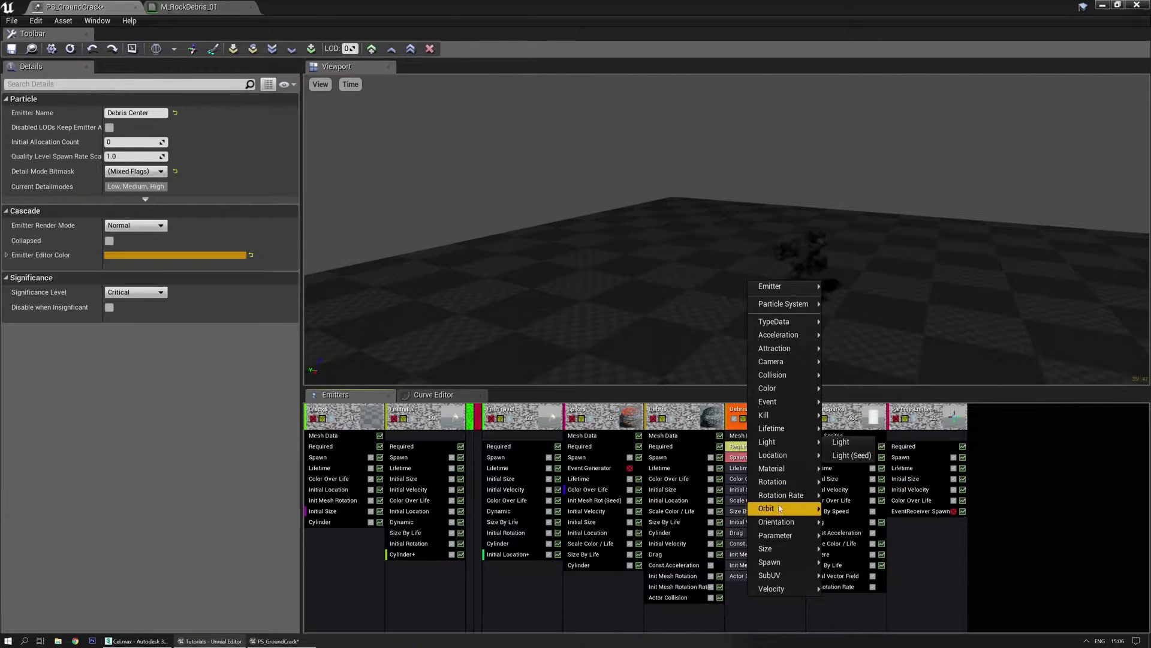
{"action": "mouse_move", "coordinate": [779, 454]}
{"action": "left_click", "coordinate": [929, 491]}
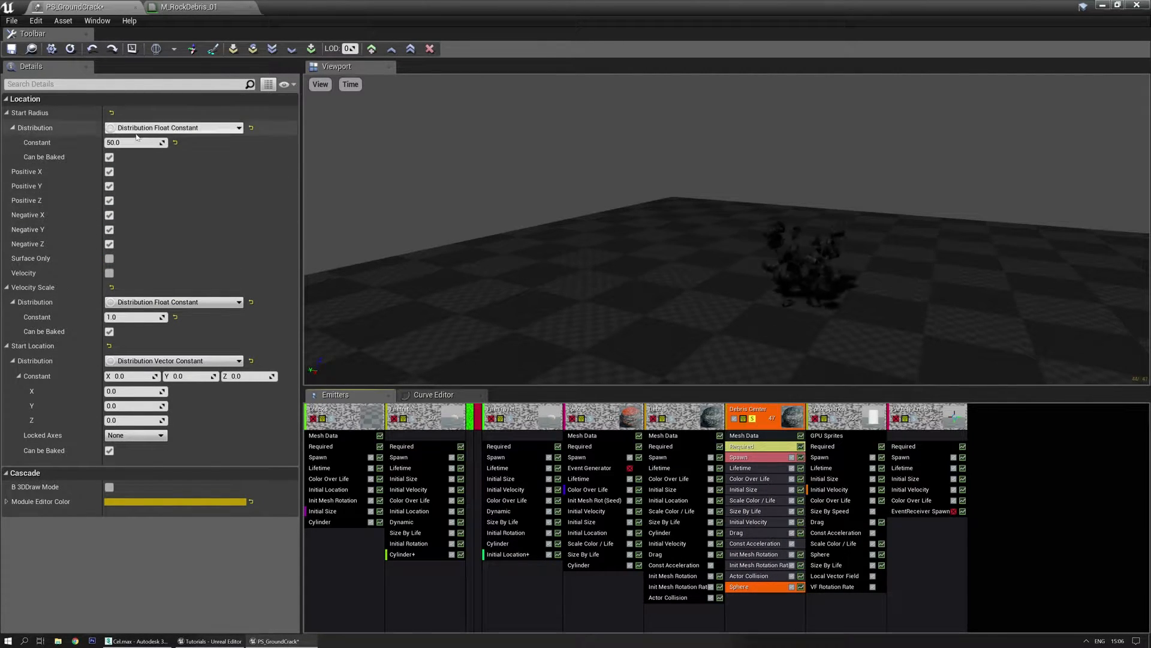
Step: Enable Velocity on the Sphere module and give Velocity Scale a uniform float distribution with Min 20 and Max 10
{"action": "left_click", "coordinate": [108, 272]}
{"action": "left_click", "coordinate": [166, 302]}
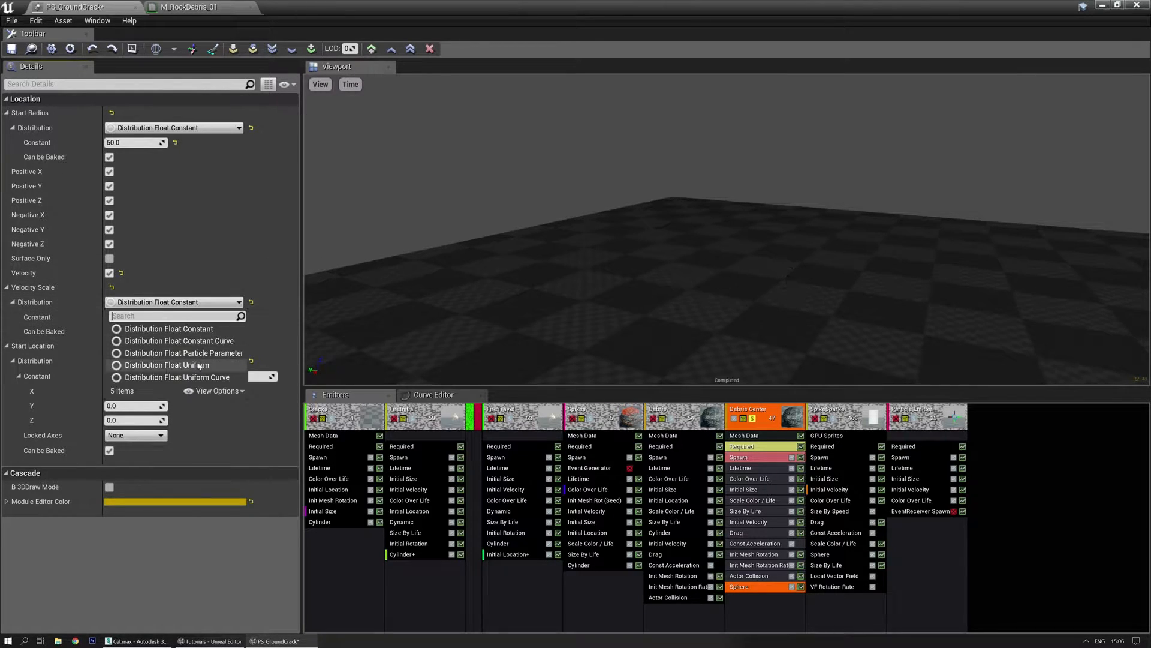
{"action": "left_click", "coordinate": [141, 365]}
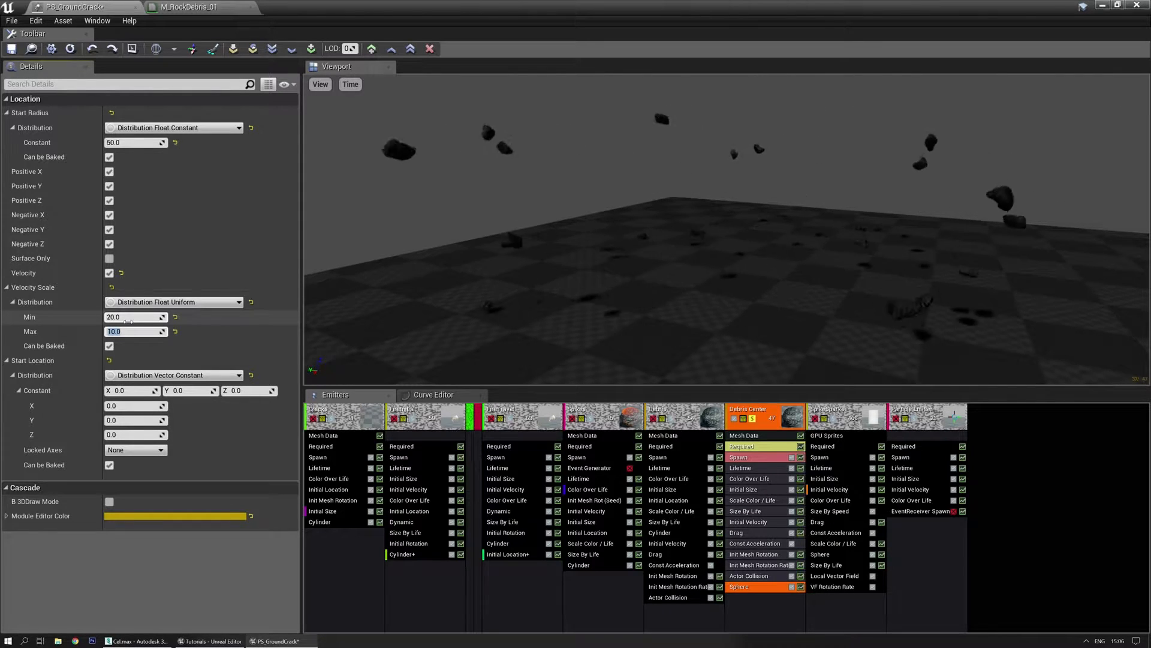
Step: Preview the debris burst and set the Sphere module's minimum Velocity Scale to 15
{"action": "left_click_drag", "start_coordinate": [540, 222], "coordinate": [612, 242]}
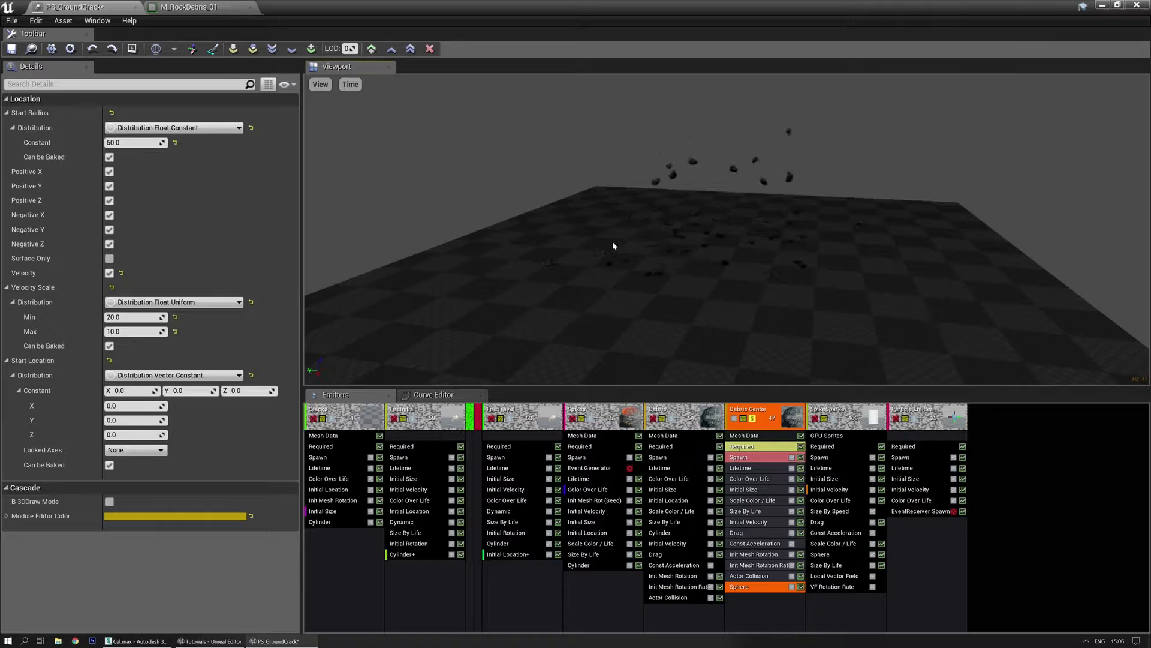
{"action": "mouse_move", "coordinate": [635, 253]}
{"action": "left_mouse_down"}
{"action": "mouse_move", "coordinate": [643, 233]}
{"action": "mouse_move", "coordinate": [638, 258]}
{"action": "mouse_move", "coordinate": [625, 251]}
{"action": "left_mouse_up"}
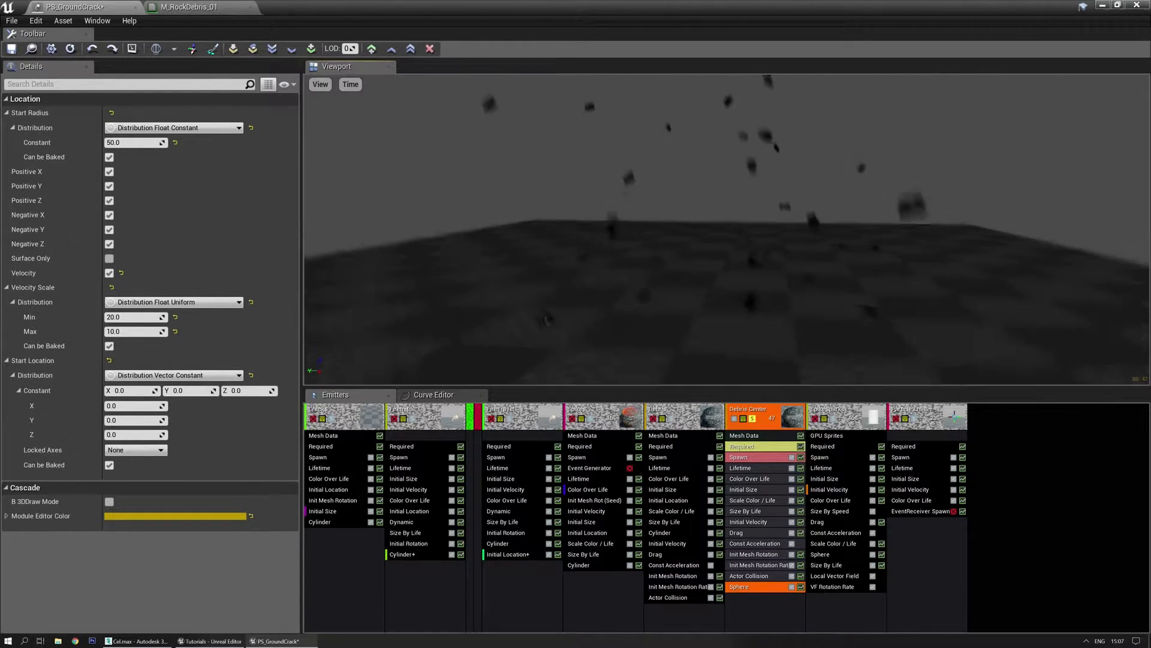
{"action": "scroll", "coordinate": [639, 286], "scroll_direction": "down", "scroll_amount": 2}
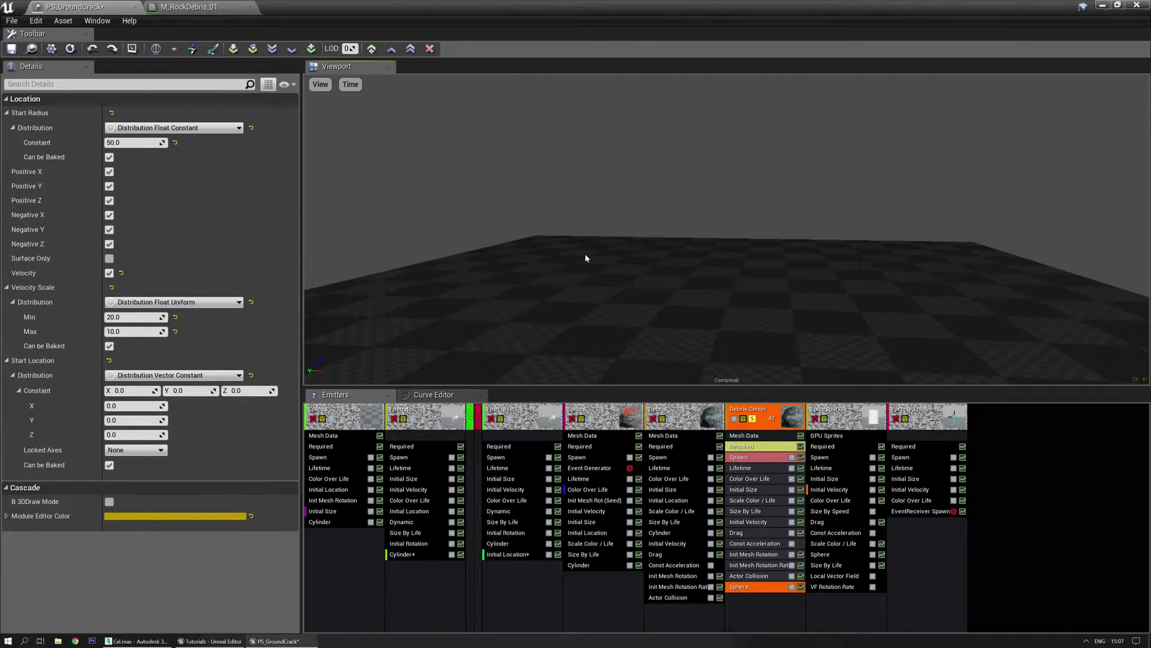
{"action": "left_click_drag", "start_coordinate": [585, 254], "coordinate": [607, 254]}
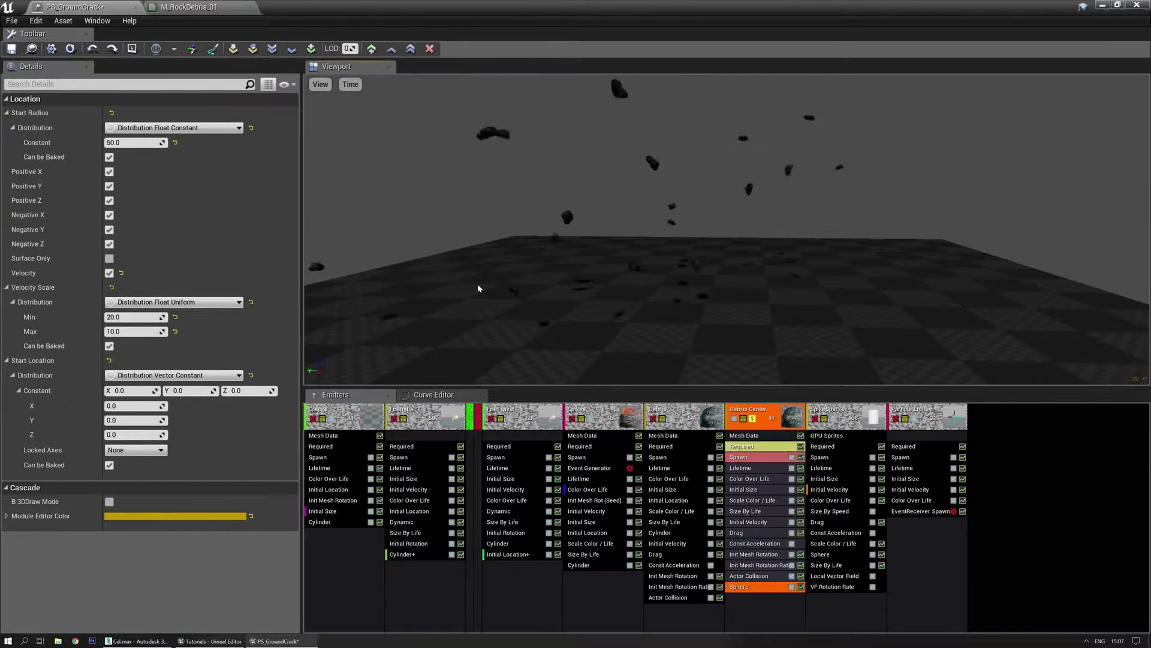
{"action": "left_click", "coordinate": [133, 316]}
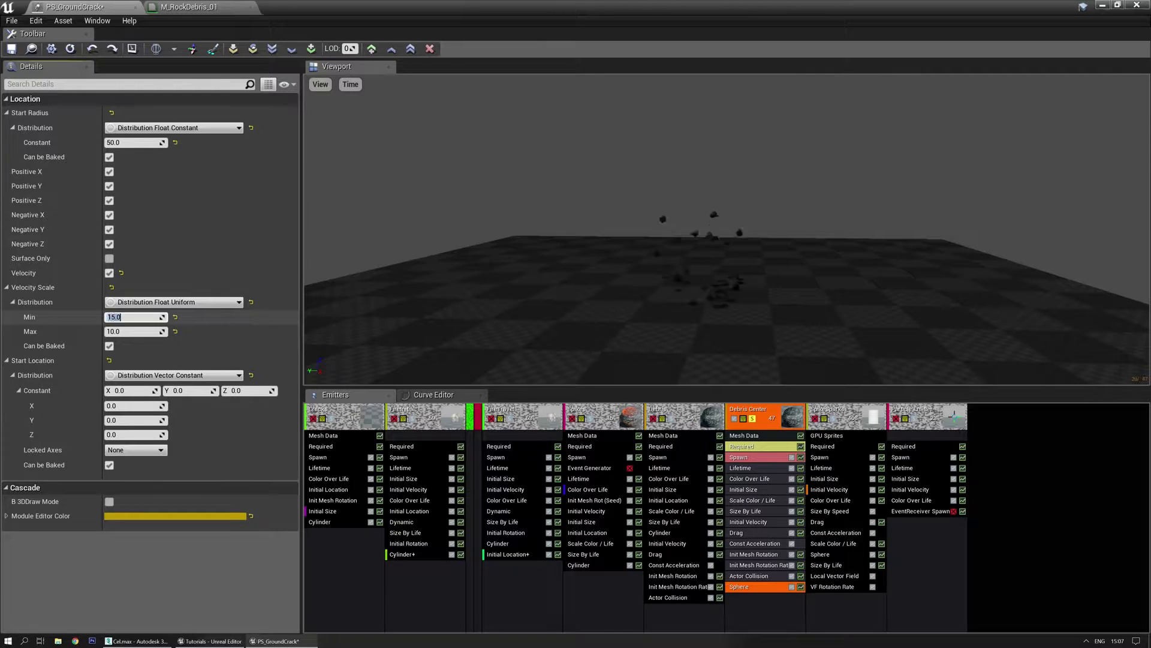
Step: Review the Debris Center emitter's Initial Velocity in the preview, and turn off its solo mode to show all emitters
{"action": "left_click", "coordinate": [770, 522]}
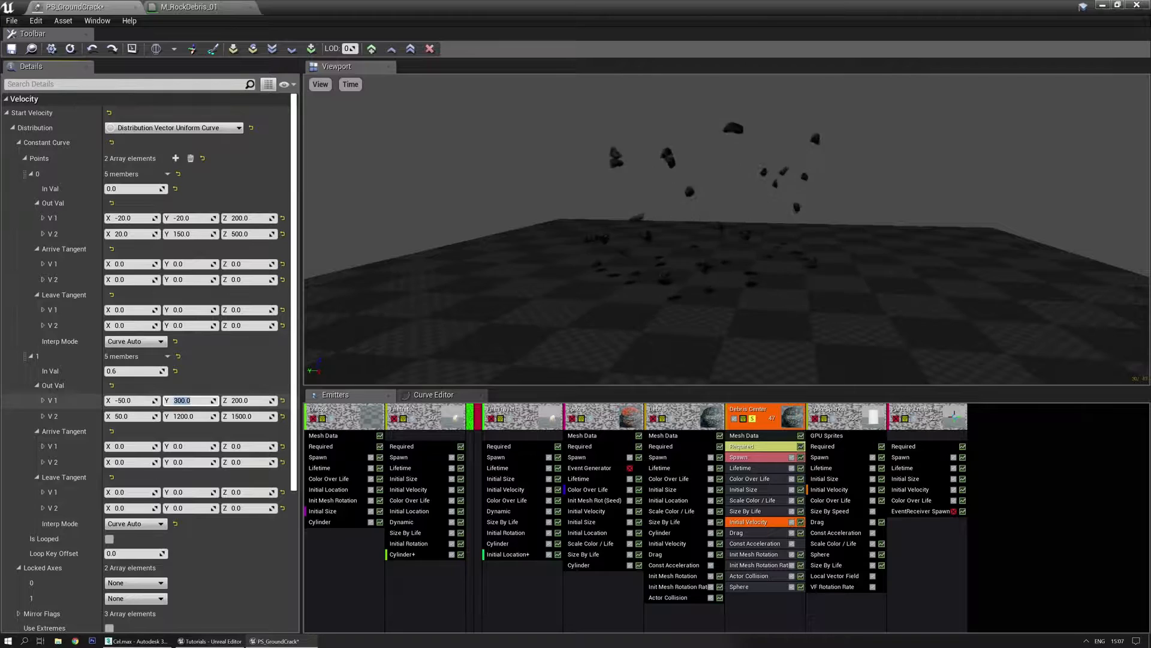
{"action": "right_click_drag", "start_coordinate": [453, 299], "coordinate": [456, 312]}
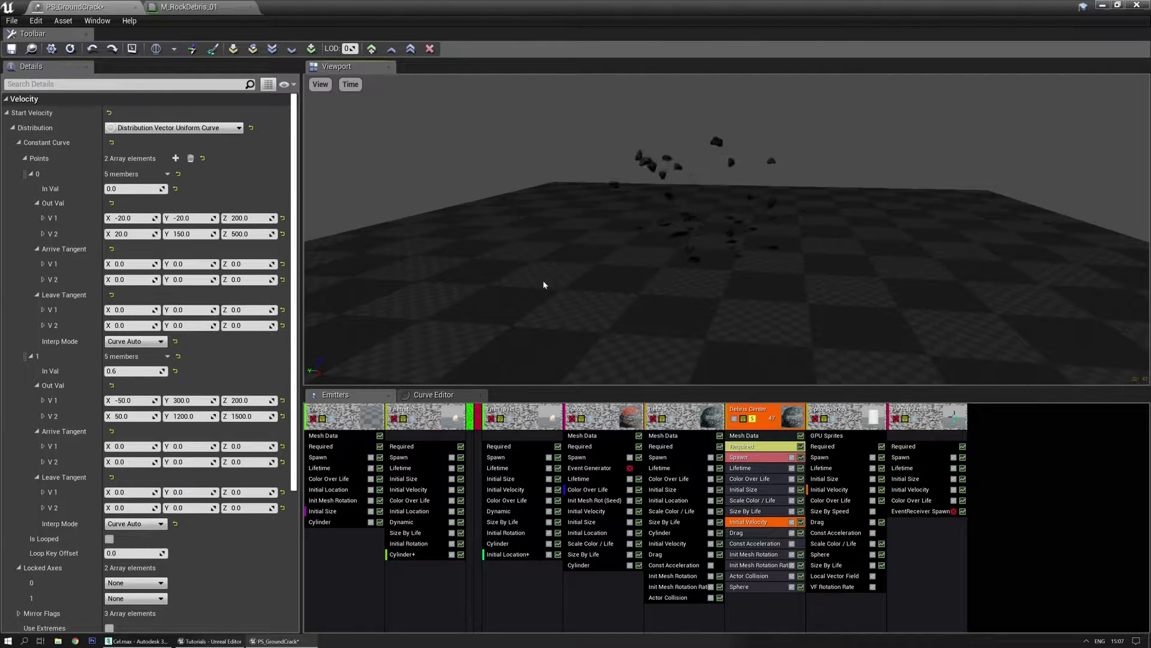
{"action": "left_click", "coordinate": [754, 419]}
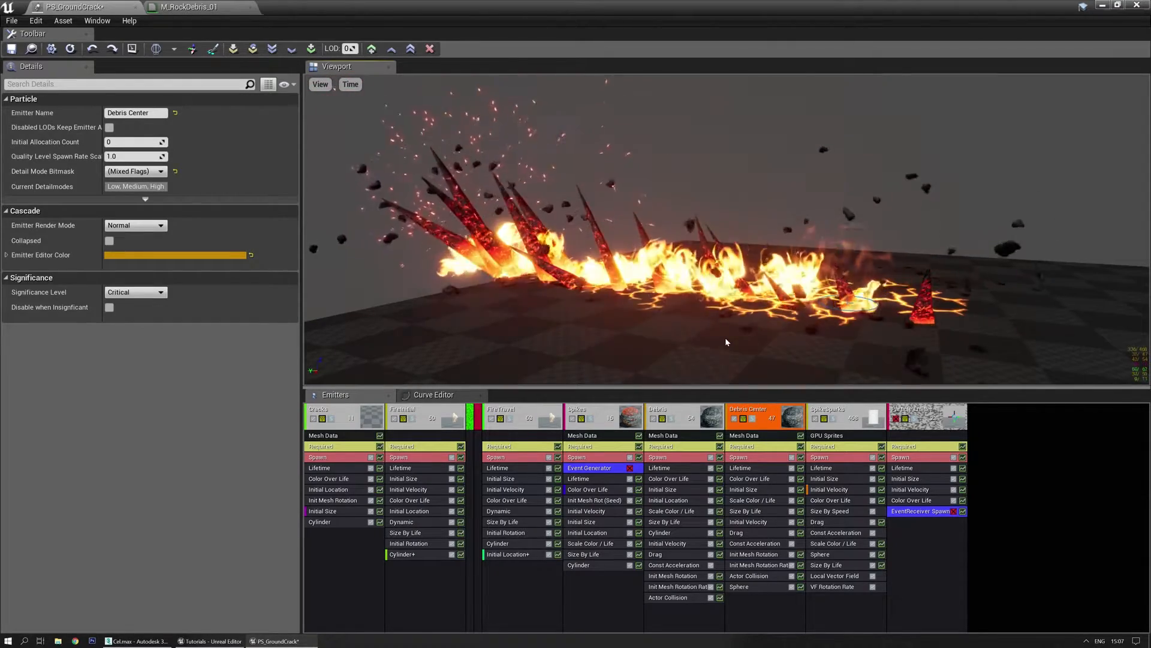
Step: Set the Debris Center spawn rate to 10 and its burst to Count 20 and Count Low 10
{"action": "left_click", "coordinate": [753, 457]}
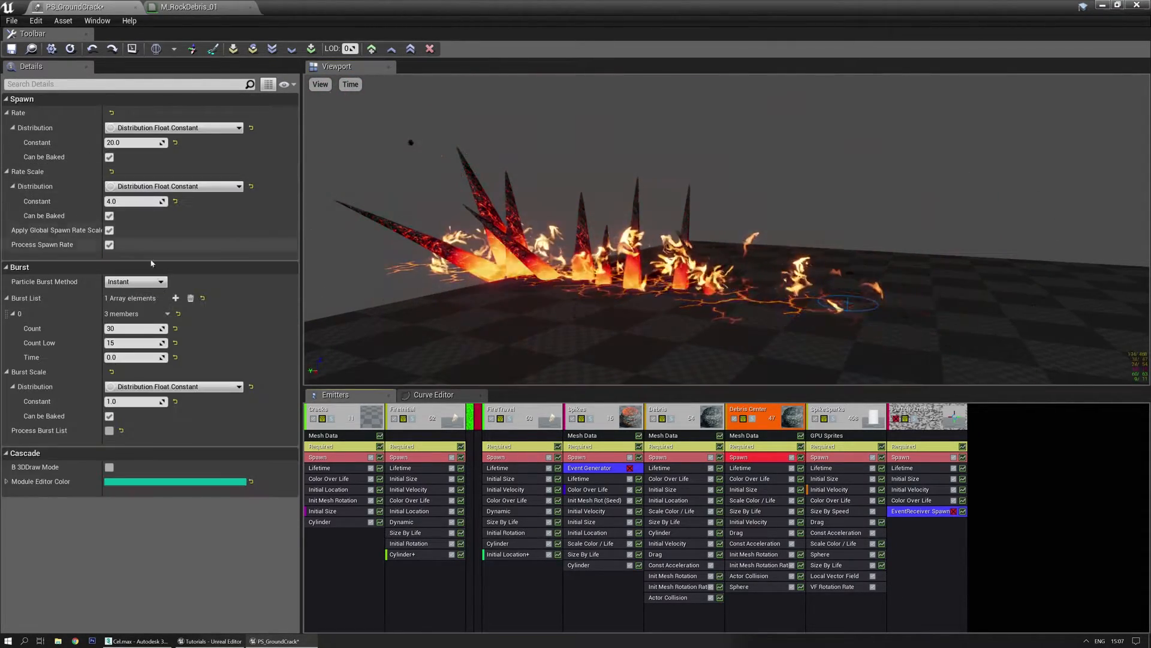
{"action": "type", "text": "10"}
{"action": "key", "text": "Return"}
{"action": "left_click", "coordinate": [133, 328]}
{"action": "type", "text": "20"}
{"action": "key", "text": "Tab"}
{"action": "type", "text": "10"}
{"action": "key", "text": "Return"}
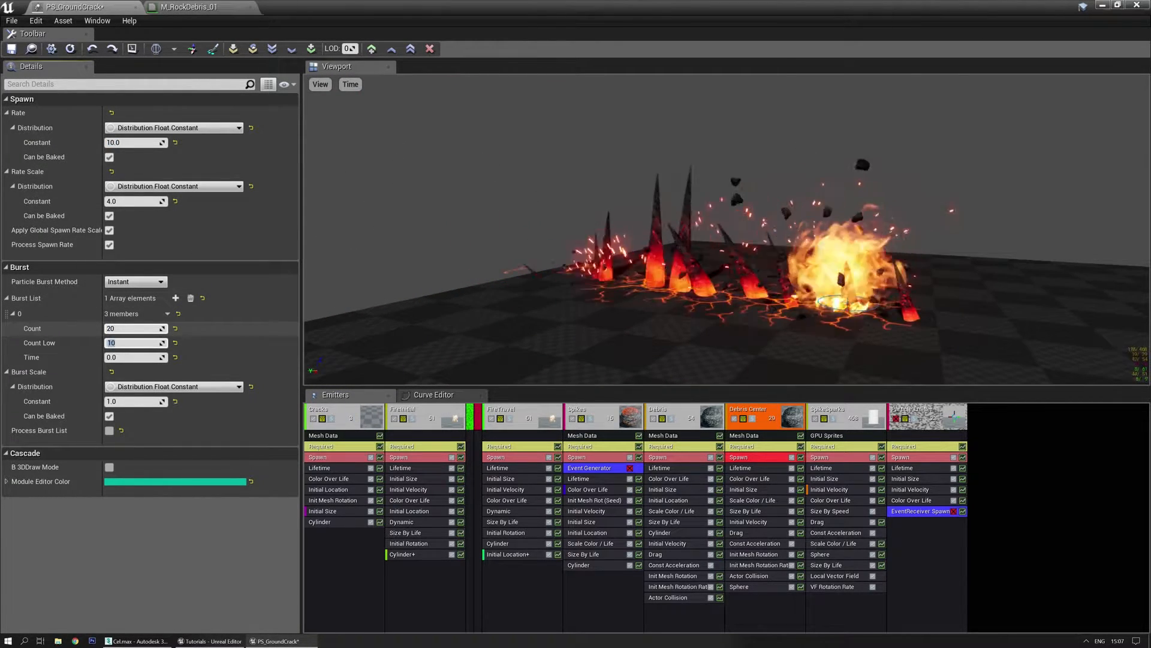
{"action": "left_click", "coordinate": [712, 184]}
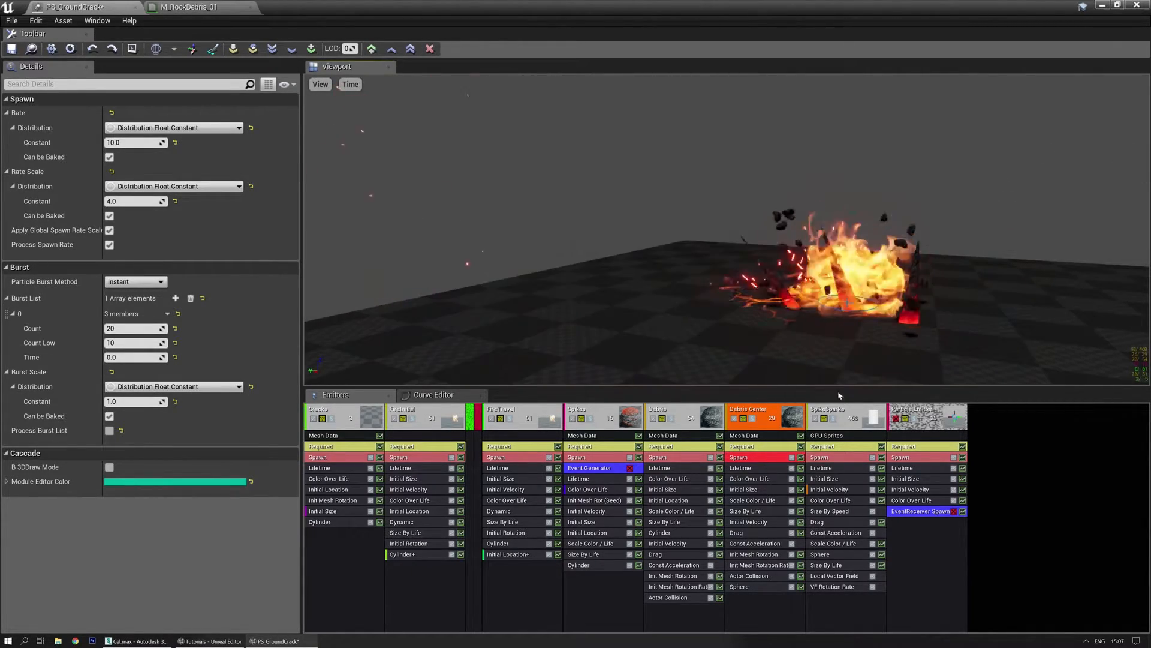
Step: Disable Negative Z and Negative Y on the Debris Center emitter's Sphere module
{"action": "left_click", "coordinate": [744, 587]}
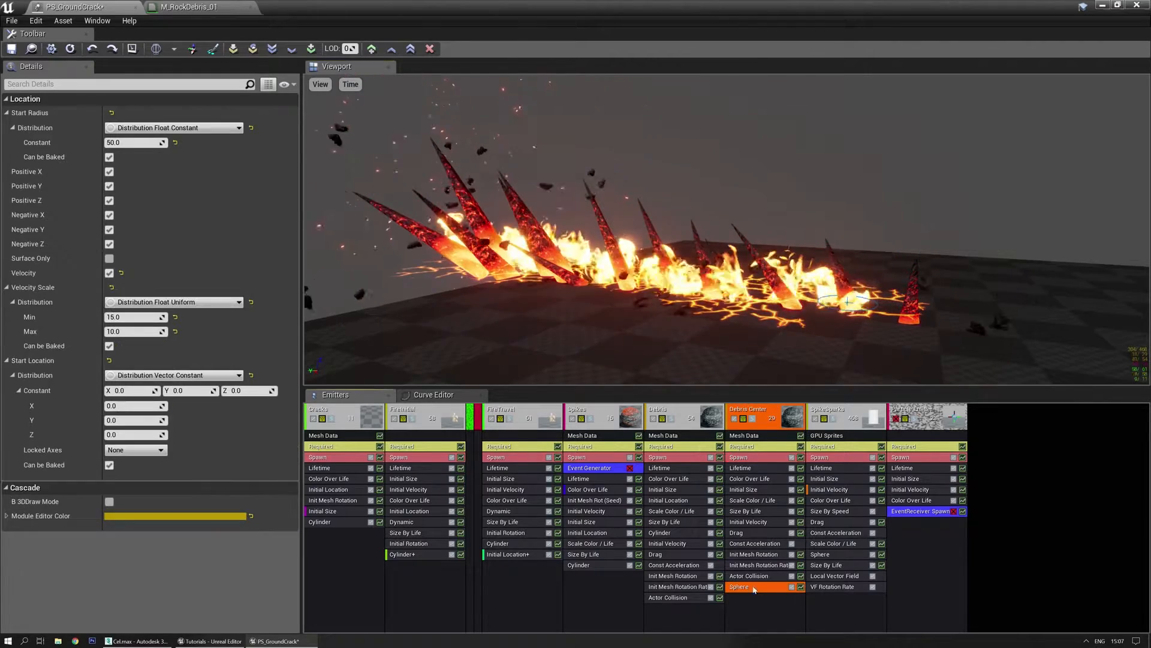
{"action": "left_click", "coordinate": [109, 245]}
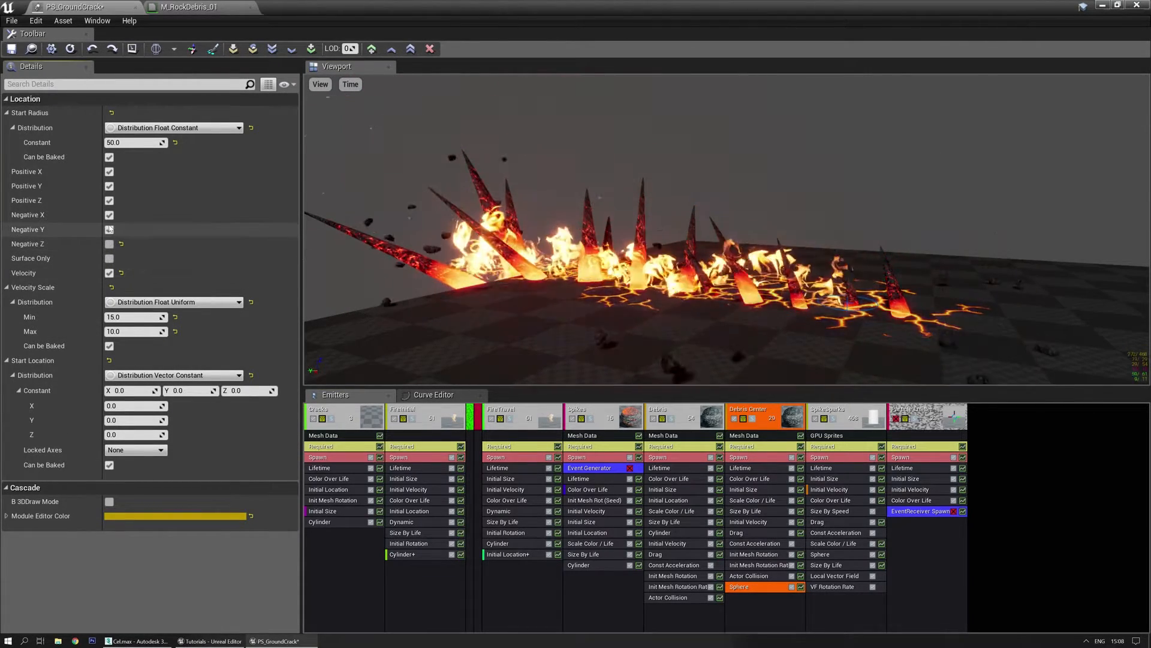
{"action": "left_click", "coordinate": [109, 229]}
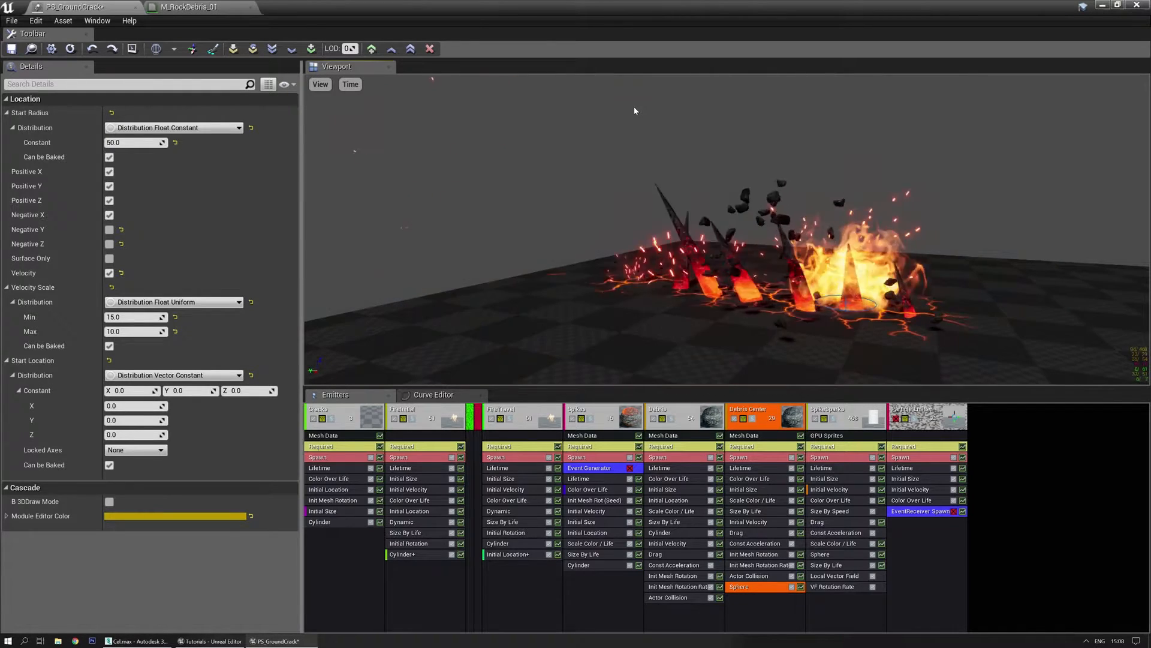
Step: Set the Z output of the first Initial Velocity point in Debris Center to 400 for V1 and 800 for V2
{"action": "left_click", "coordinate": [750, 521]}
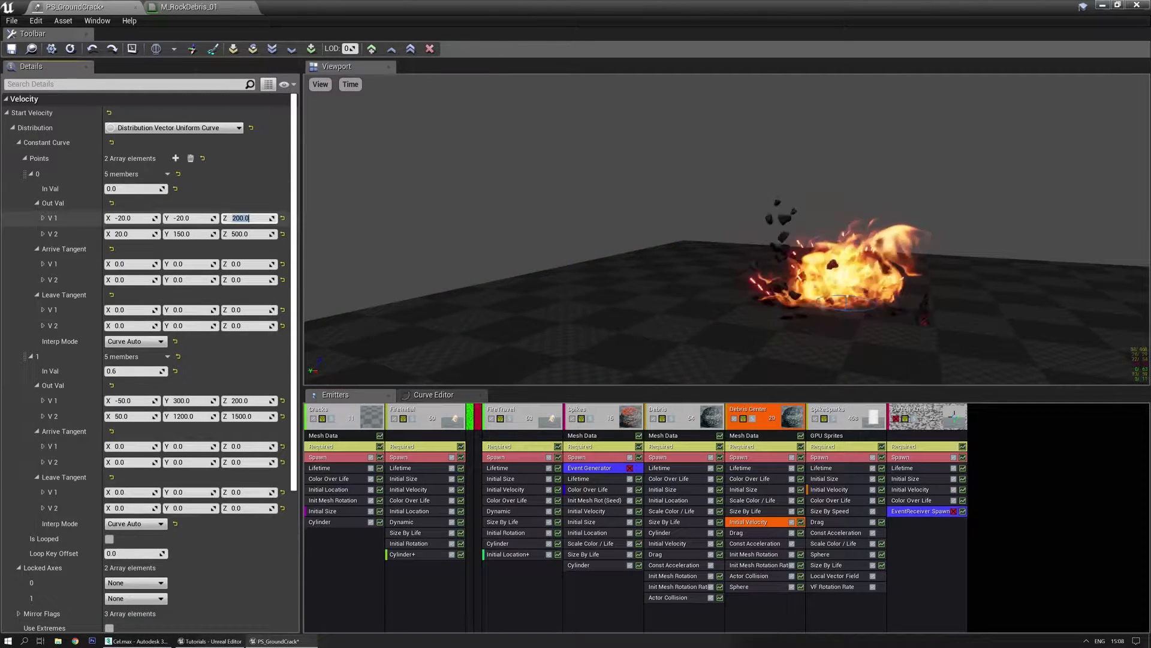
{"action": "type", "text": "400"}
{"action": "key", "text": "Tab"}
{"action": "key", "text": "Tab"}
{"action": "key", "text": "Tab"}
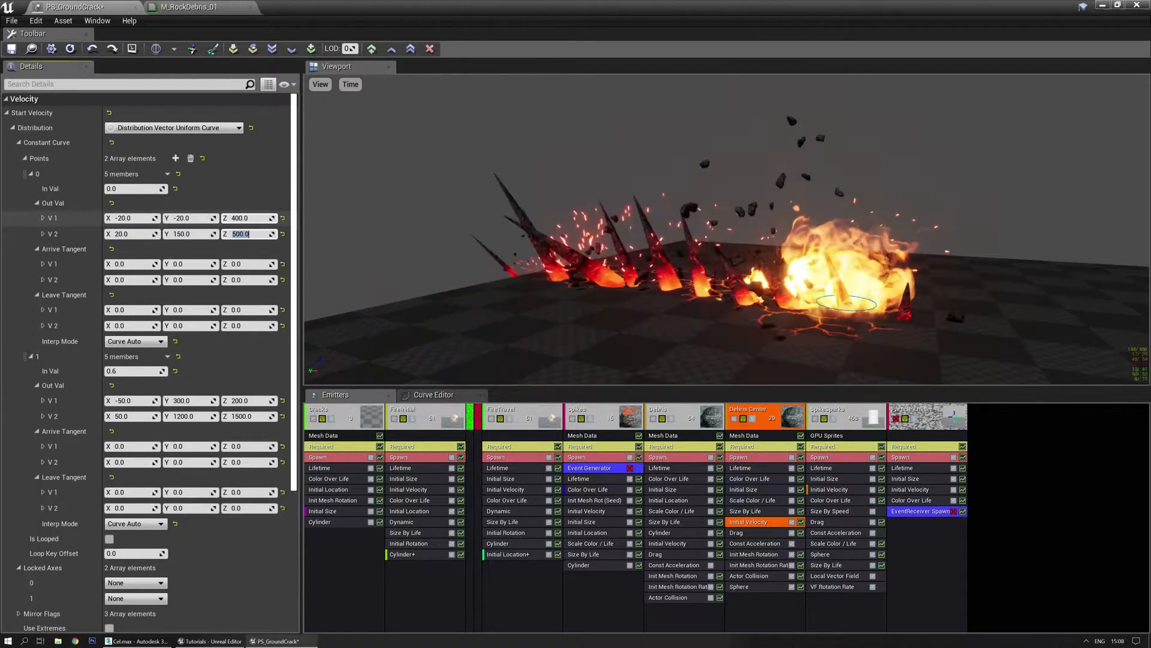
{"action": "type", "text": "800"}
{"action": "key", "text": "Return"}
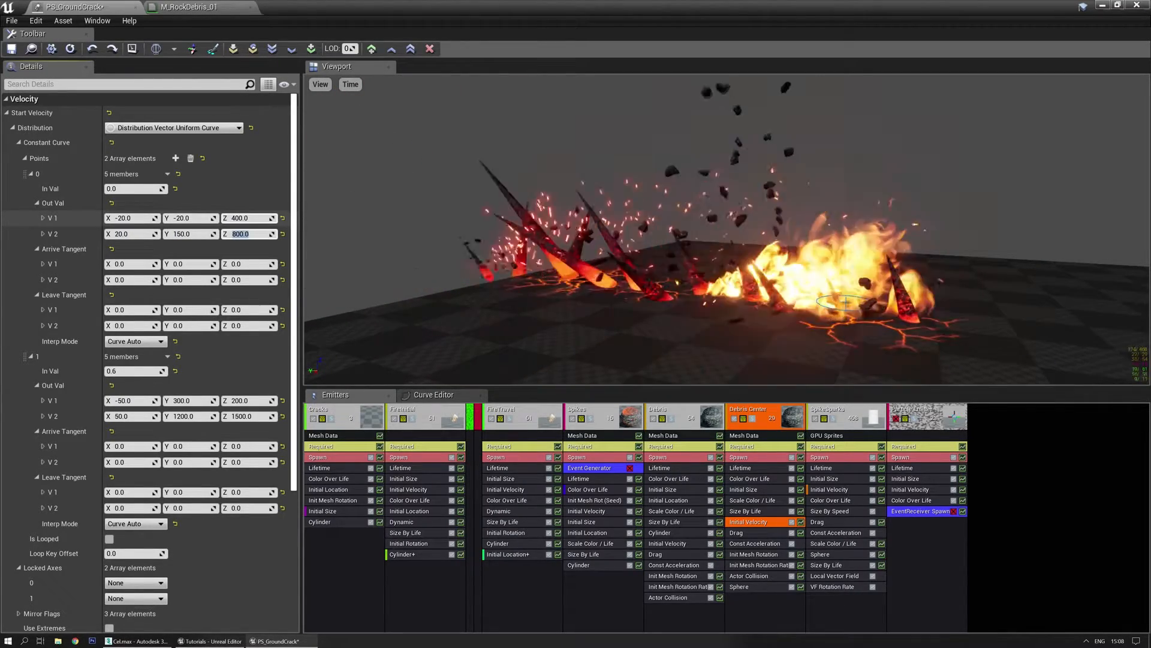
Step: Set the first Initial Velocity point's Z output to 600 for V2 and 250 for V1, and check the effect from several angles
{"action": "type", "text": "300"}
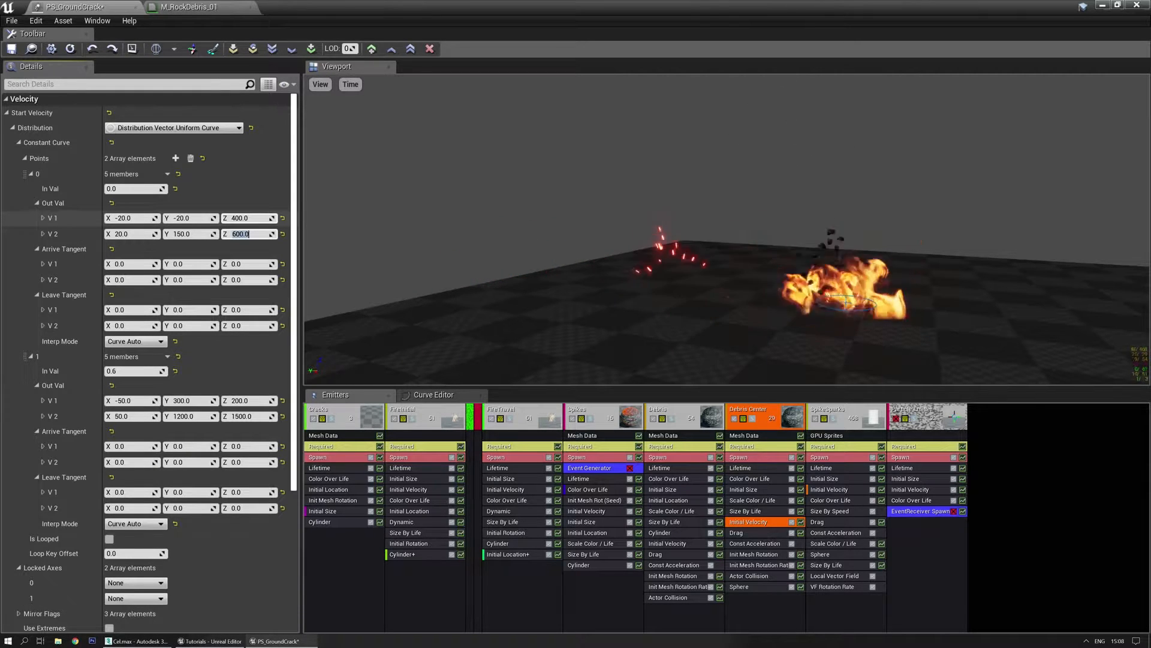
{"action": "left_click", "coordinate": [248, 218]}
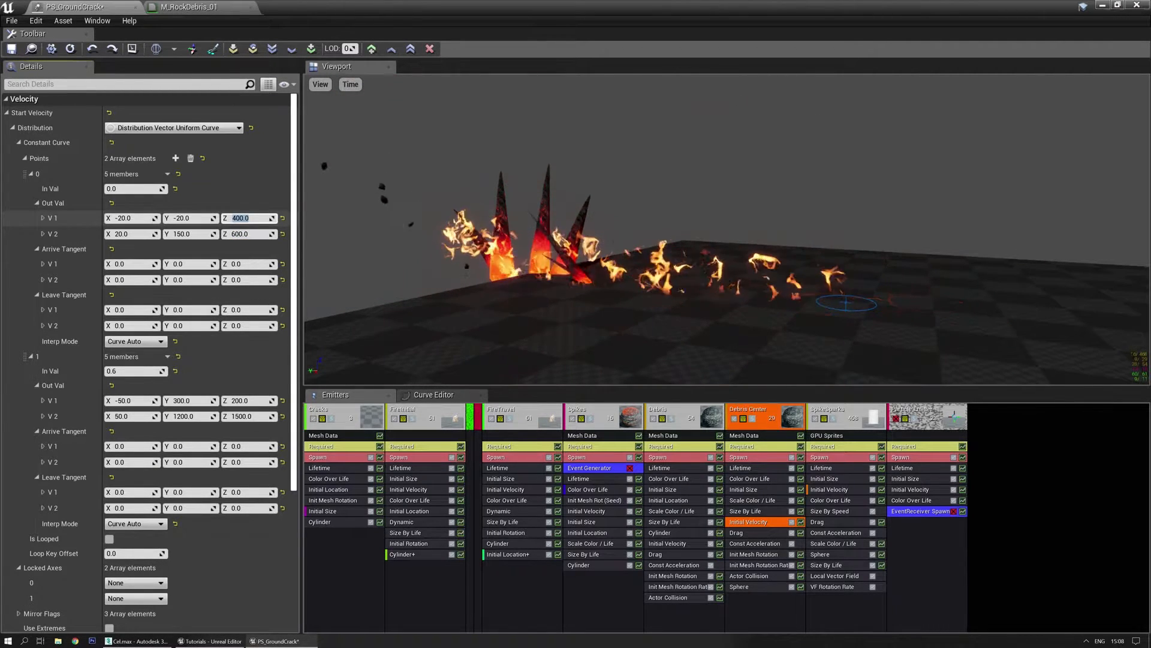
{"action": "left_click_drag", "start_coordinate": [659, 239], "coordinate": [887, 249]}
{"action": "left_click_drag", "start_coordinate": [528, 174], "coordinate": [676, 178]}
{"action": "left_click_drag", "start_coordinate": [571, 159], "coordinate": [568, 197]}
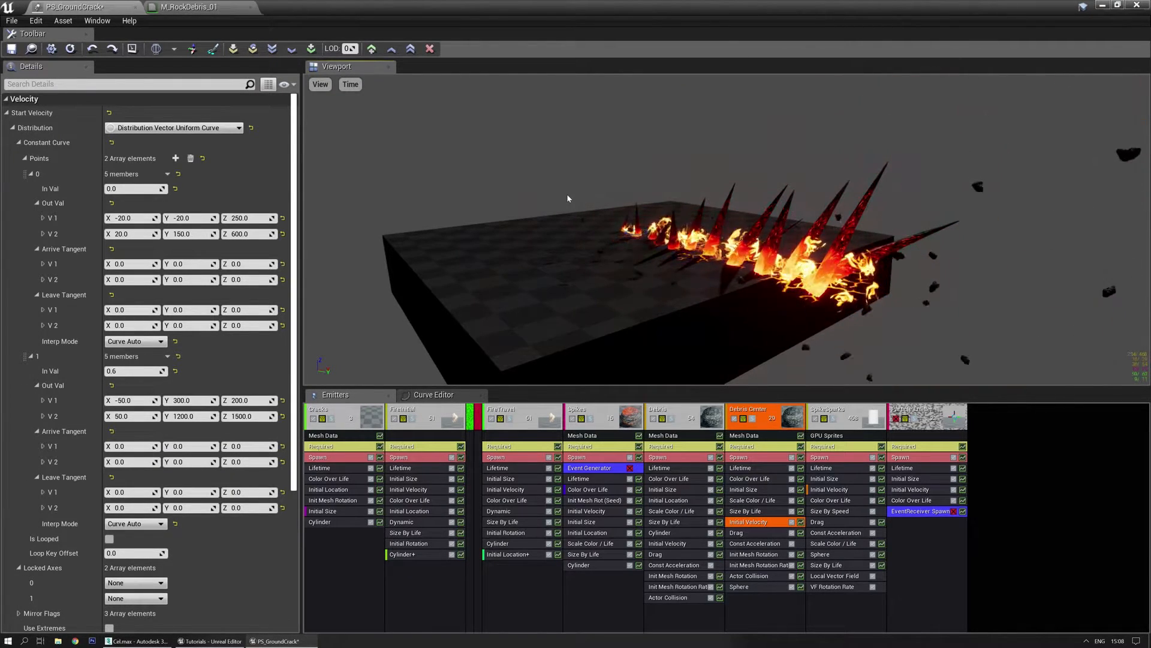
{"action": "left_click_drag", "start_coordinate": [559, 192], "coordinate": [618, 226]}
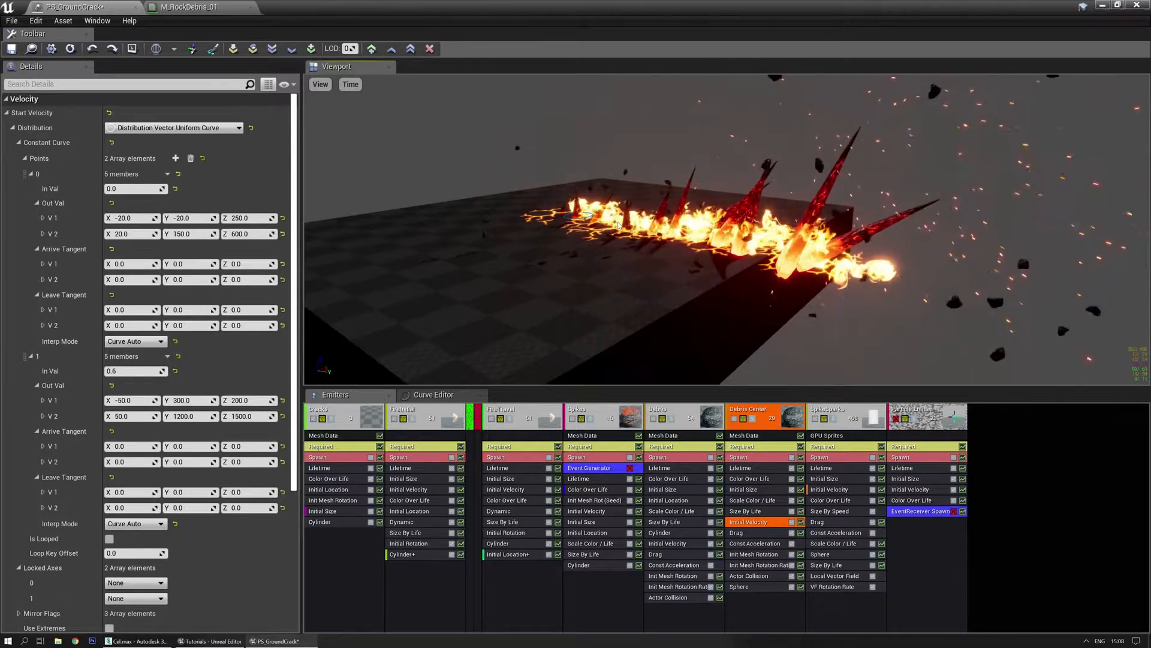
{"action": "left_click_drag", "start_coordinate": [687, 270], "coordinate": [709, 246]}
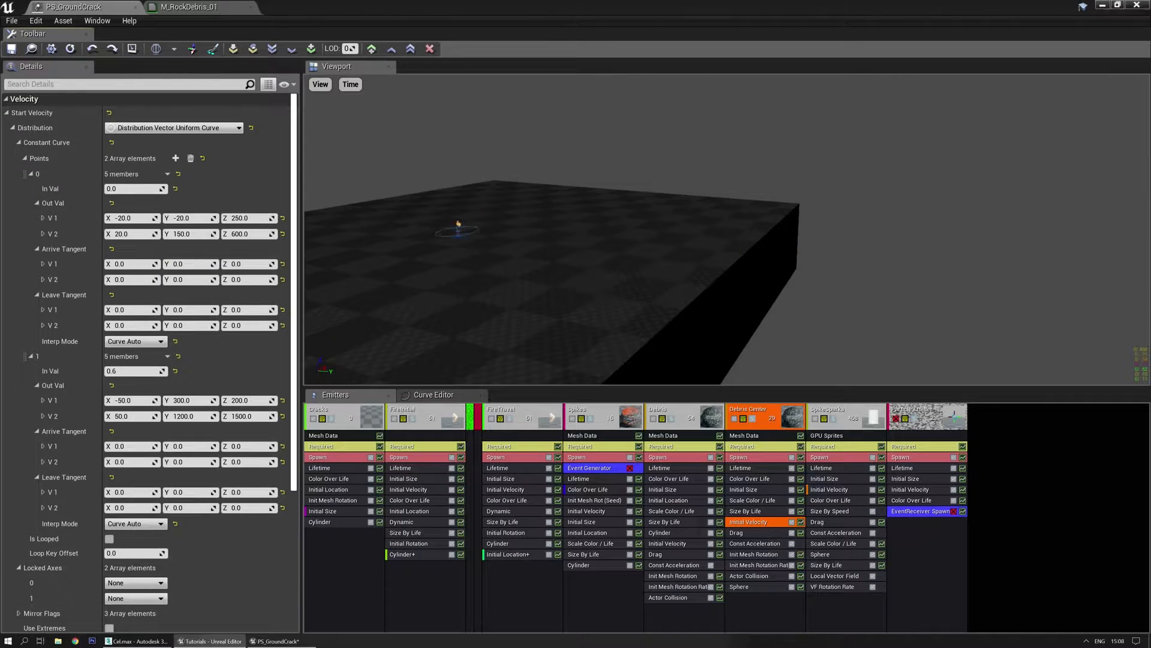
Step: Switch to 3ds Max and end the isolation of the debris rock to show the whole scene
{"action": "key", "text": "alt+Tab"}
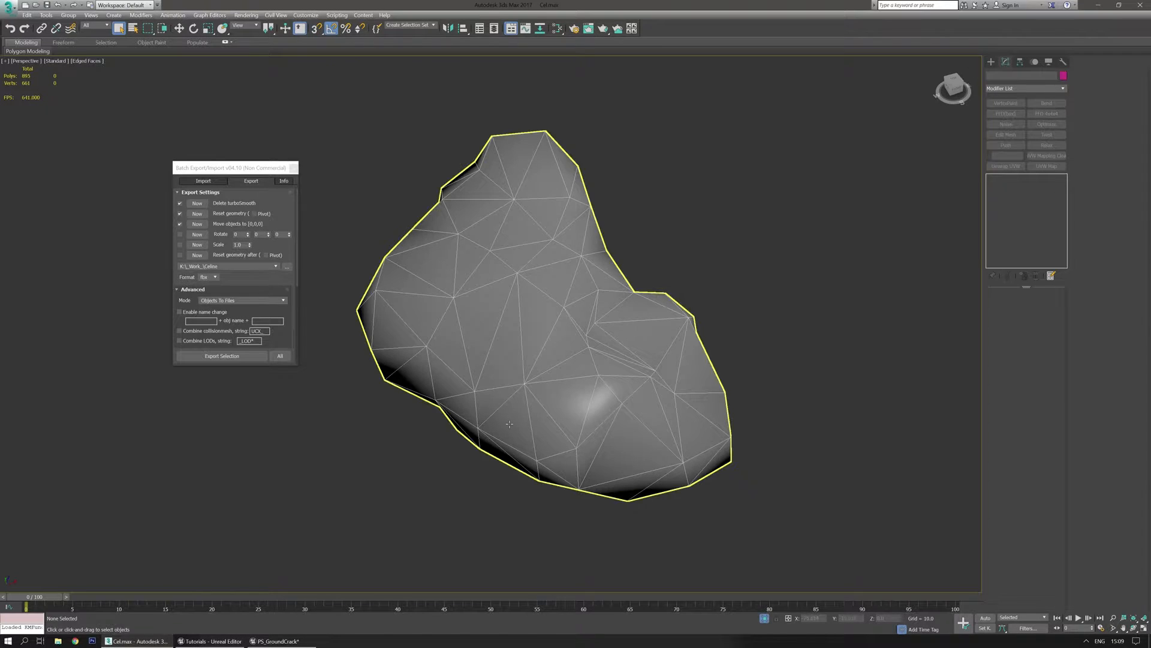
{"action": "left_click", "coordinate": [762, 621]}
{"action": "middle_click_drag", "start_coordinate": [340, 395], "coordinate": [527, 403]}
{"action": "scroll", "coordinate": [471, 400], "scroll_direction": "down", "scroll_amount": 5}
{"action": "scroll", "coordinate": [354, 396], "scroll_direction": "up", "scroll_amount": 3}
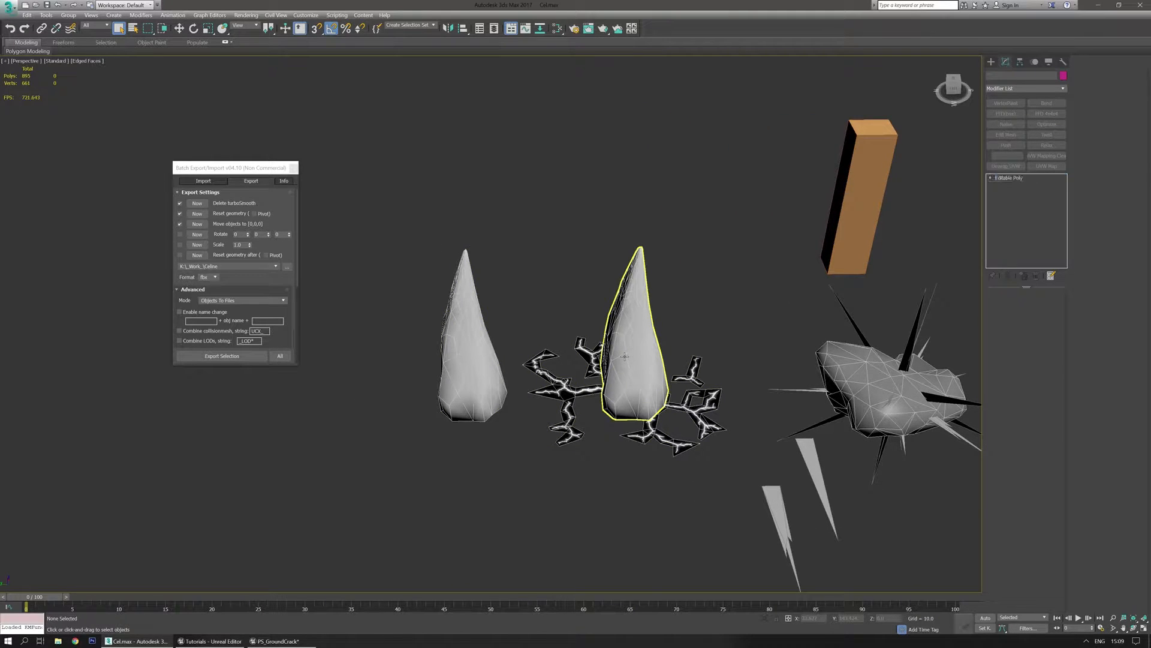
Step: Select the pointy rock standing over the crack mesh and isolate it
{"action": "left_click", "coordinate": [625, 356]}
{"action": "scroll", "coordinate": [610, 354], "scroll_direction": "up", "scroll_amount": 3}
{"action": "scroll", "coordinate": [610, 354], "scroll_direction": "down", "scroll_amount": 3}
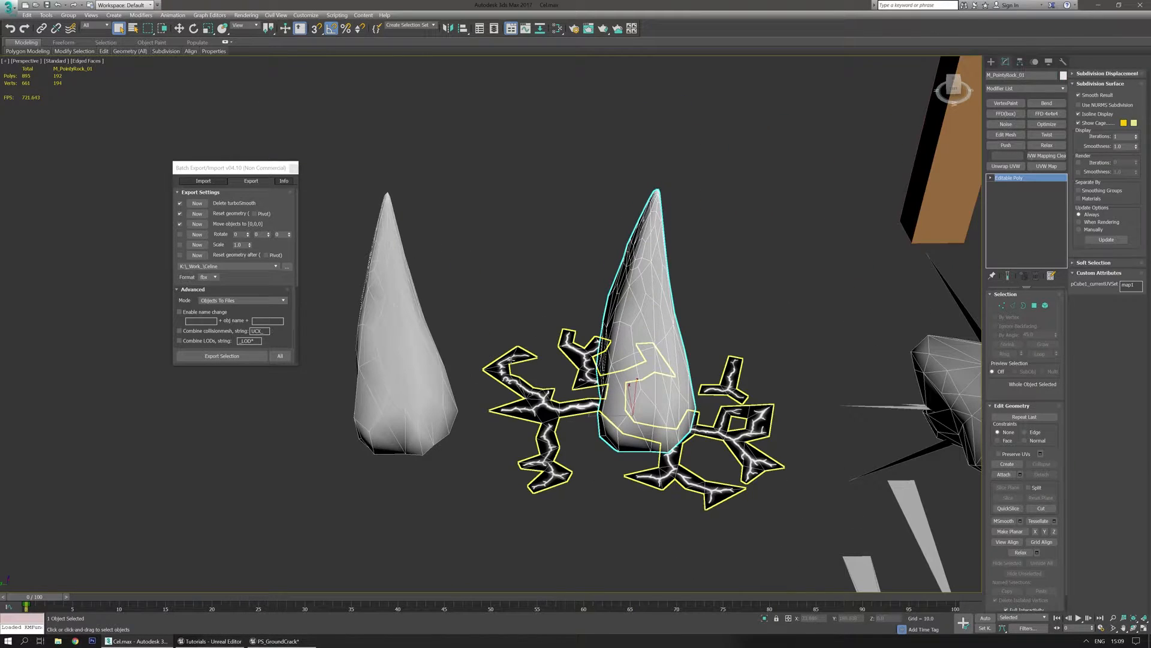
{"action": "left_click", "coordinate": [414, 355]}
{"action": "left_click", "coordinate": [639, 312]}
{"action": "middle_click_drag", "start_coordinate": [481, 366], "coordinate": [613, 363]}
{"action": "left_click", "coordinate": [765, 618]}
{"action": "middle_click_drag", "start_coordinate": [630, 447], "coordinate": [514, 414], "text": "alt"}
Step: Add an FFD 4x4x4 modifier to the pointy rock and scale its bottom row of control points narrower along X
{"action": "left_click", "coordinate": [1039, 115]}
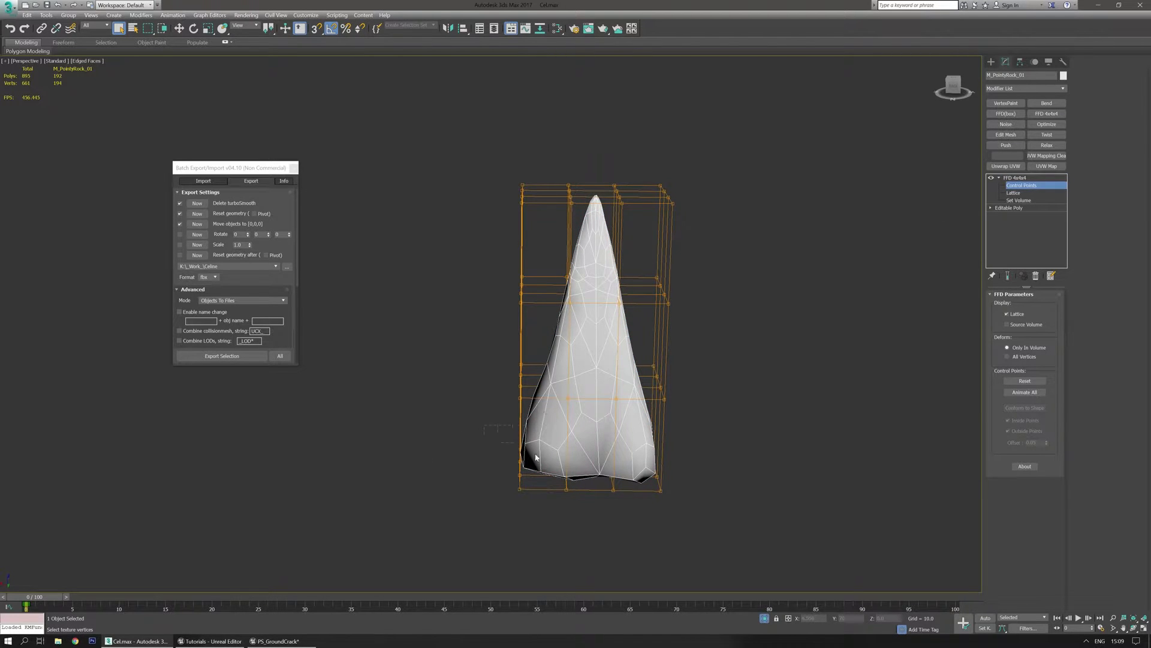
{"action": "left_click_drag", "start_coordinate": [711, 514], "coordinate": [710, 514]}
{"action": "middle_click_drag", "start_coordinate": [710, 515], "coordinate": [531, 473], "text": "alt"}
{"action": "key", "text": "r"}
{"action": "scroll", "coordinate": [532, 473], "scroll_direction": "up", "scroll_amount": 3}
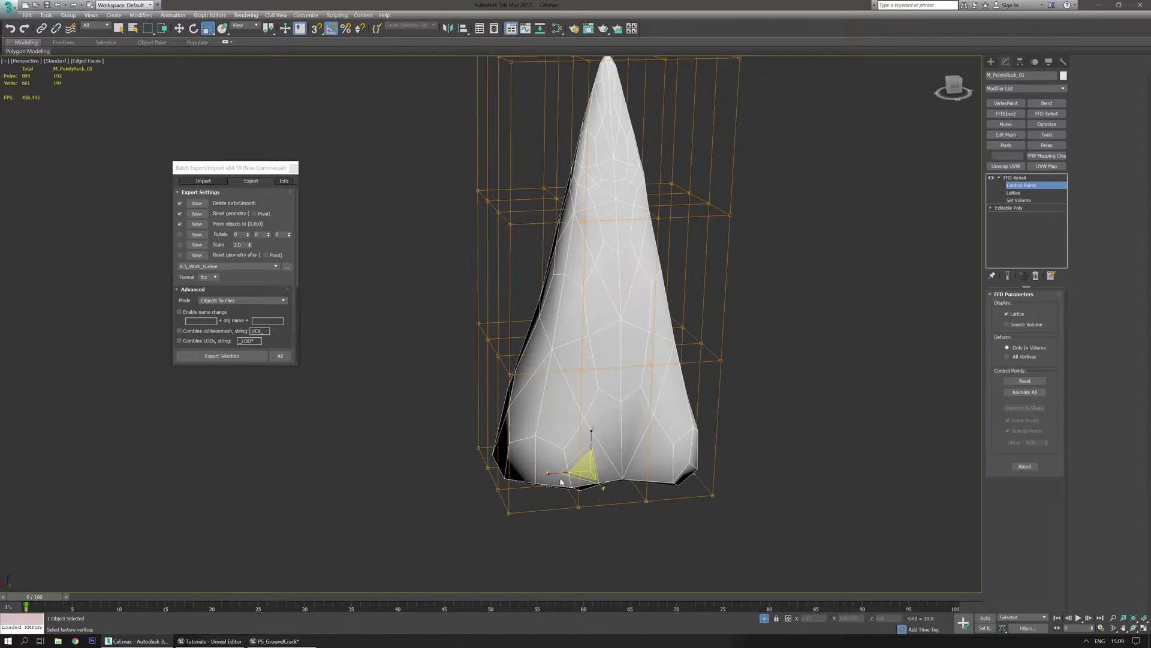
{"action": "left_click_drag", "start_coordinate": [549, 471], "coordinate": [561, 470]}
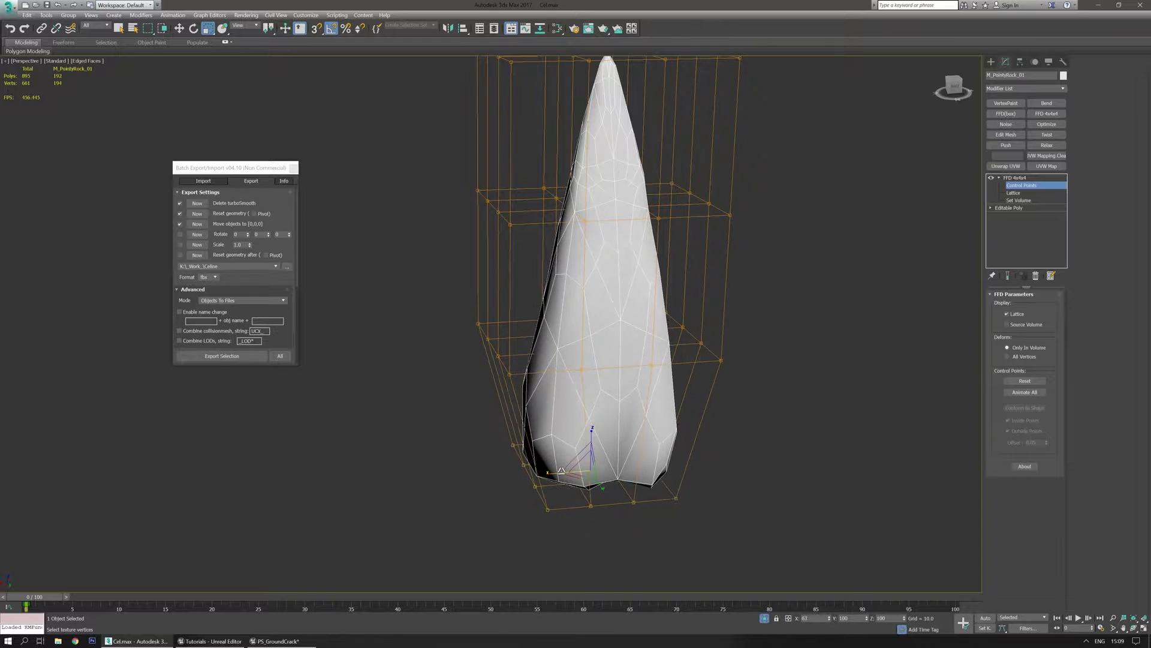
Step: Scale the bottom control points to about 75 percent along Y to slim the rock's base from the side
{"action": "middle_click_drag", "start_coordinate": [564, 469], "coordinate": [411, 447], "text": "alt"}
{"action": "middle_click_drag", "start_coordinate": [714, 446], "coordinate": [742, 433], "text": "alt"}
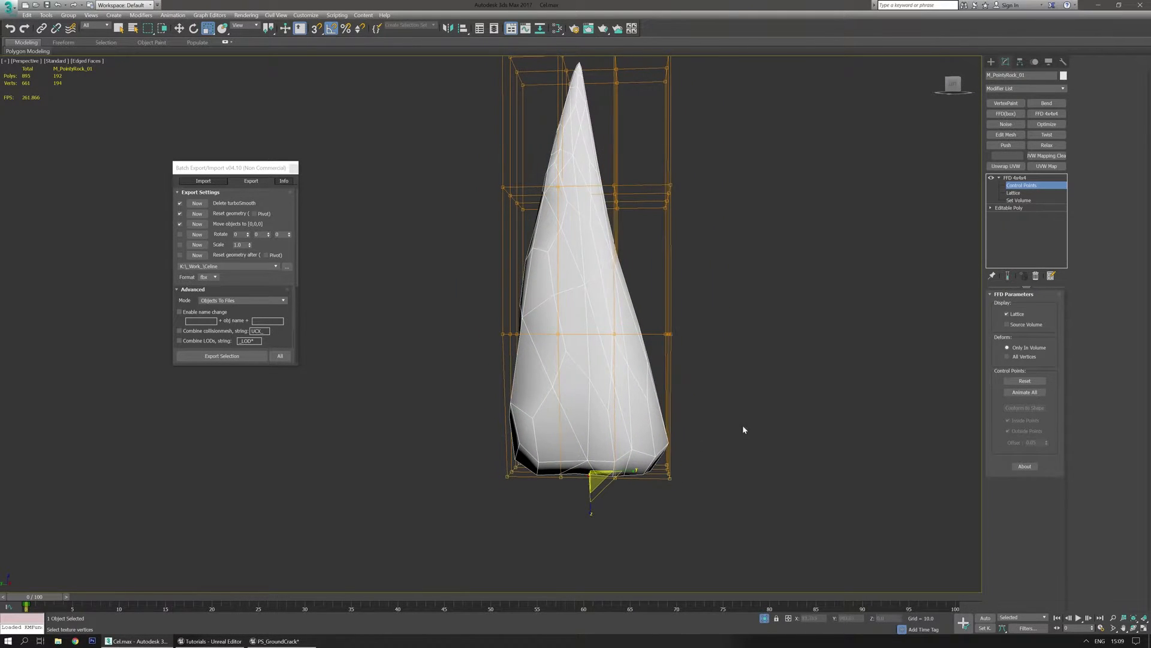
{"action": "left_click_drag", "start_coordinate": [636, 468], "coordinate": [629, 467]}
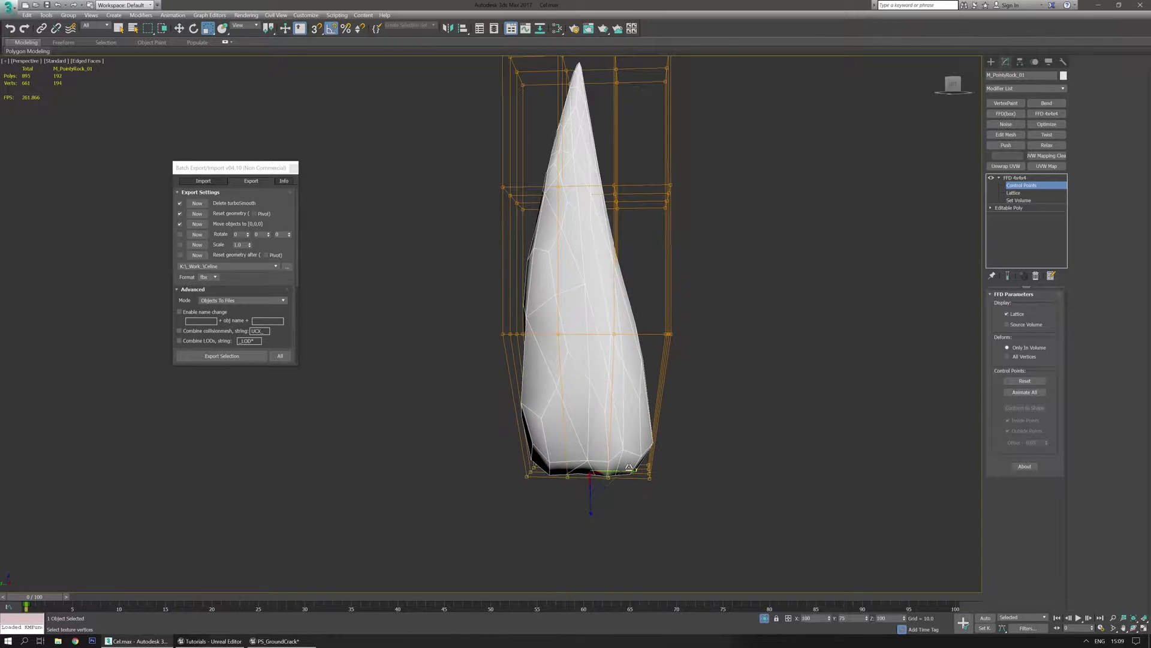
Step: Shift the base control points along Y and pull the bulging side's lattice points inward to refine the rock's side profile
{"action": "left_click_drag", "start_coordinate": [560, 469], "coordinate": [545, 469]}
{"action": "middle_click_drag", "start_coordinate": [664, 376], "coordinate": [677, 446]}
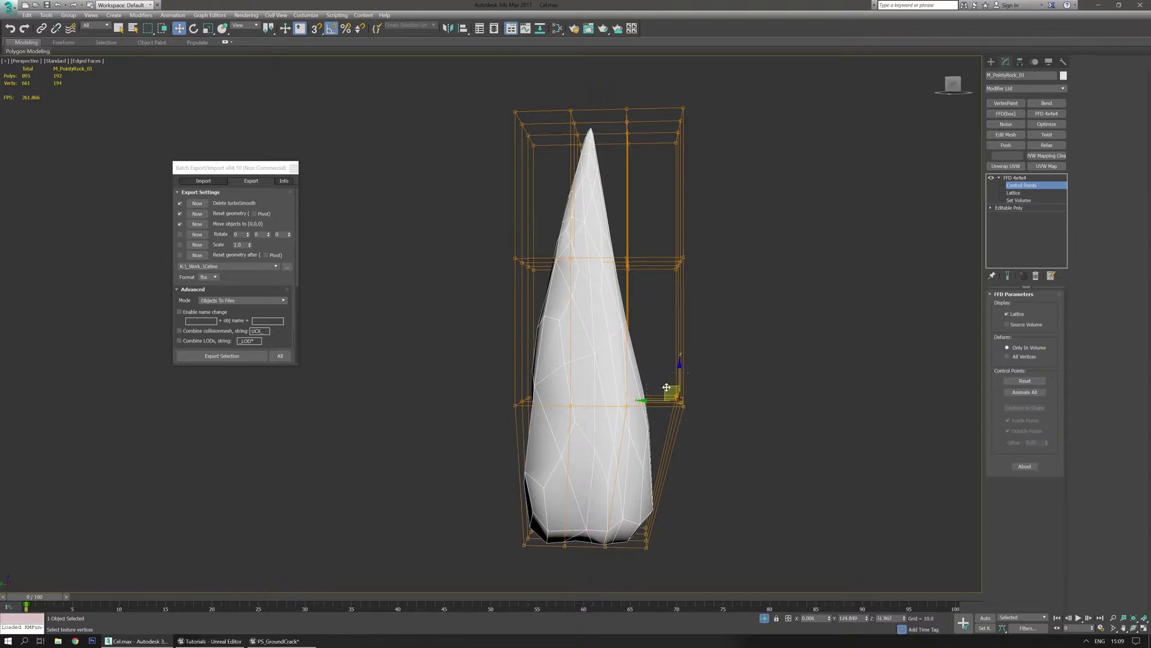
{"action": "middle_click_drag", "start_coordinate": [543, 367], "coordinate": [542, 414]}
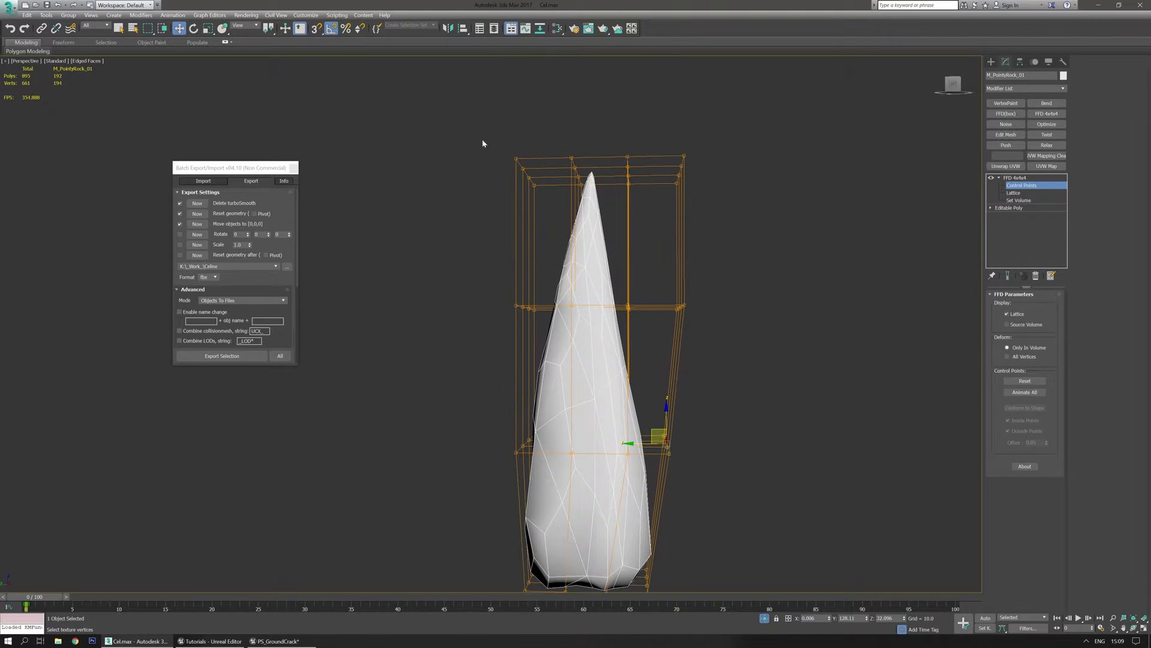
{"action": "left_click_drag", "start_coordinate": [591, 158], "coordinate": [586, 156]}
Step: Scale the second row of lattice control points above the base to about 71 percent along X
{"action": "middle_click_drag", "start_coordinate": [470, 298], "coordinate": [526, 311], "text": "alt"}
{"action": "middle_click_drag", "start_coordinate": [679, 460], "coordinate": [751, 363]}
{"action": "middle_click_drag", "start_coordinate": [590, 373], "coordinate": [595, 374]}
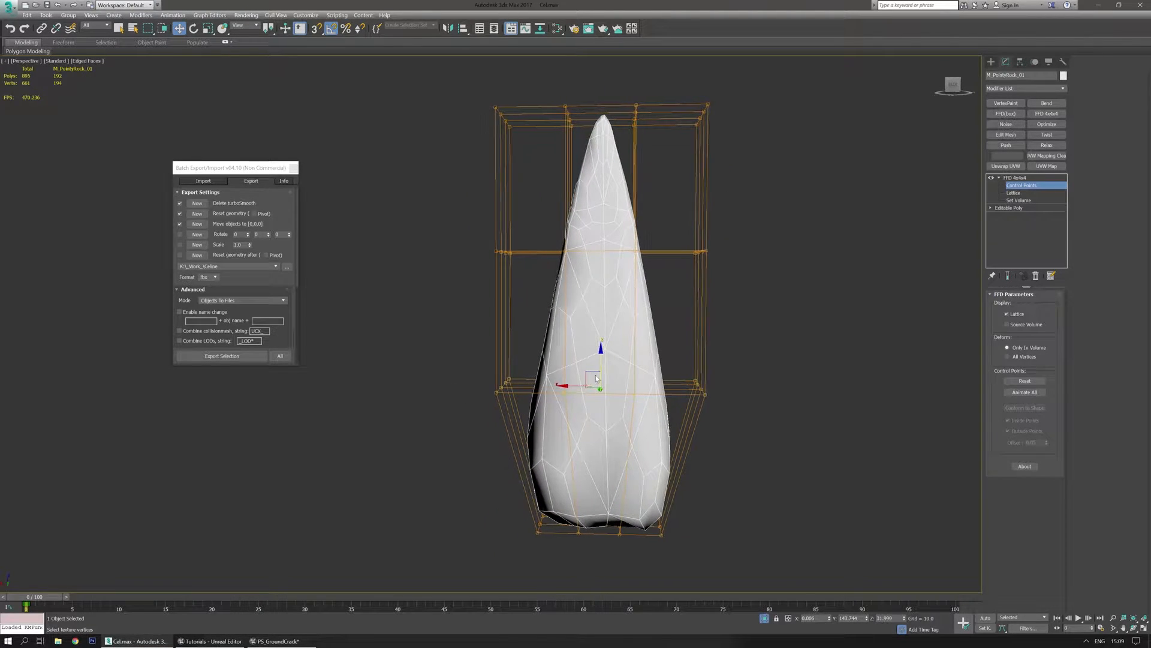
{"action": "left_click_drag", "start_coordinate": [642, 387], "coordinate": [635, 385]}
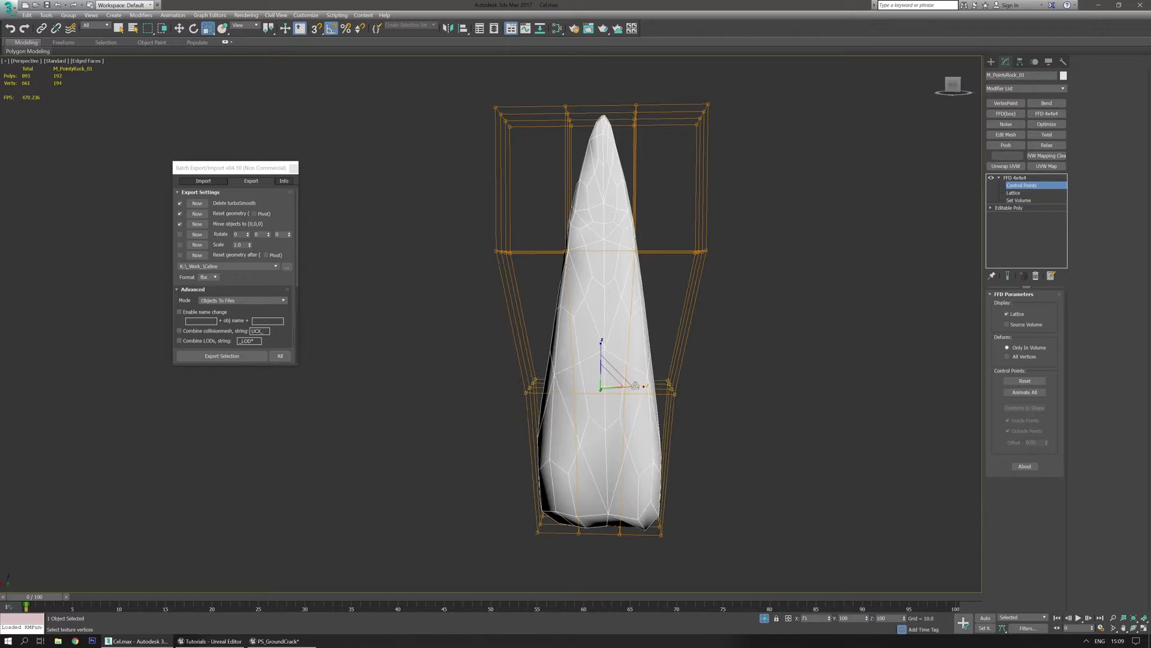
Step: In the top view, move the two corner groups of control points on the rock's positive-Y side inward to round its outline
{"action": "middle_click_drag", "start_coordinate": [530, 369], "coordinate": [604, 419], "text": "alt"}
{"action": "key", "text": "t"}
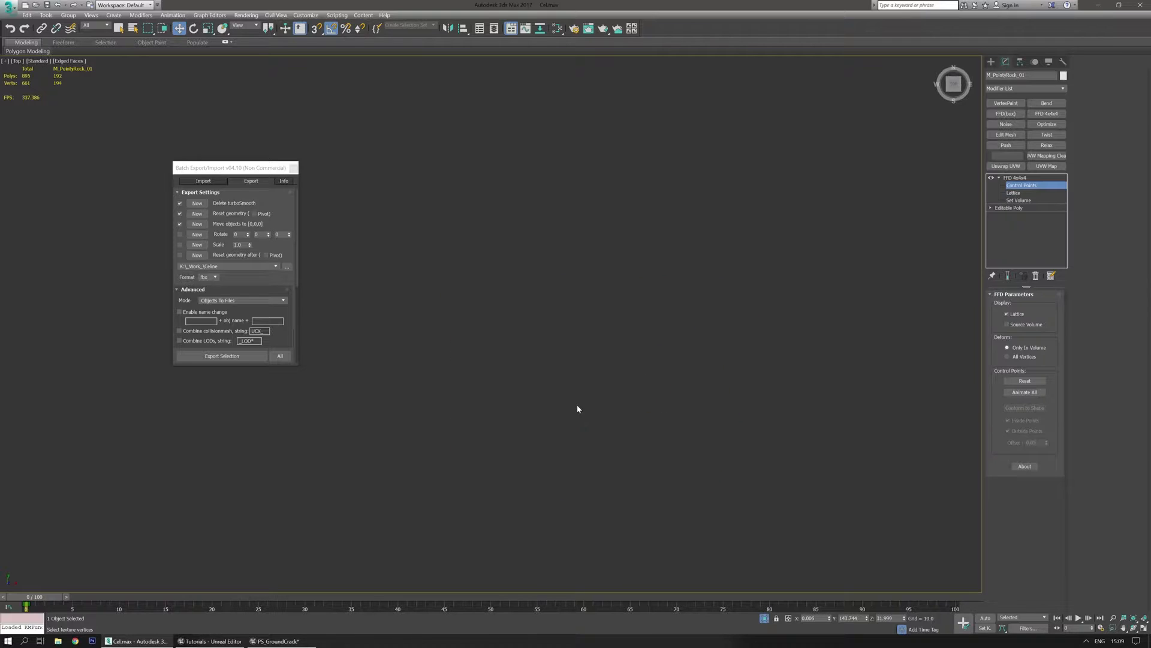
{"action": "key", "text": "z"}
{"action": "middle_click_drag", "start_coordinate": [442, 345], "coordinate": [491, 378]}
{"action": "scroll", "coordinate": [492, 378], "scroll_direction": "down", "scroll_amount": 2}
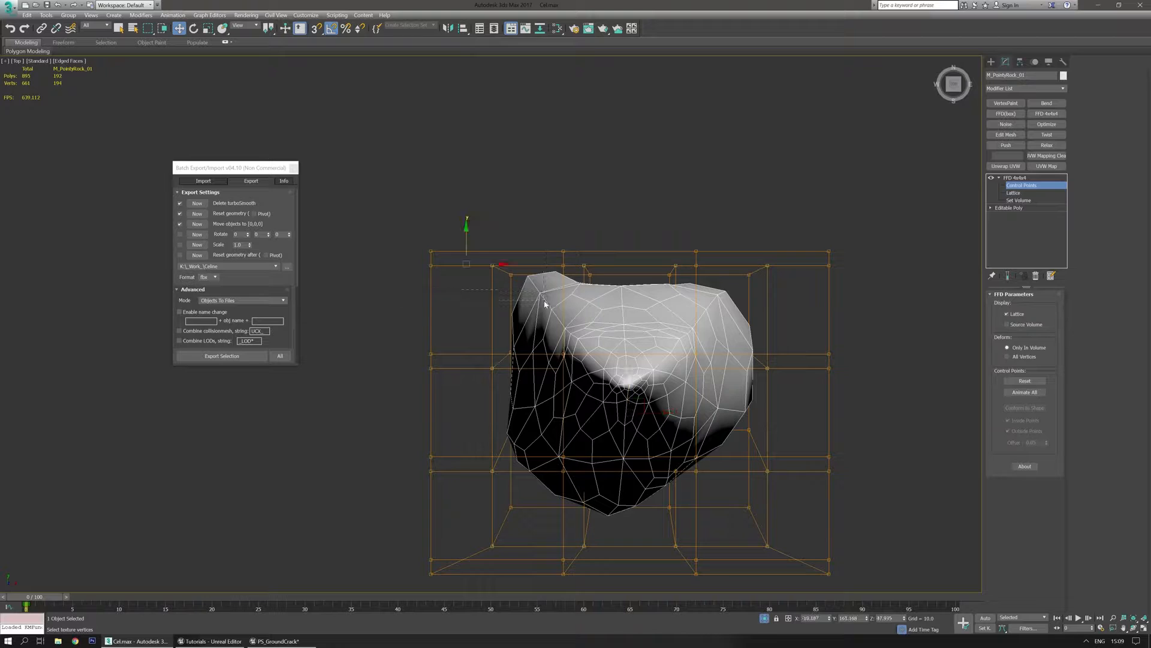
{"action": "left_click_drag", "start_coordinate": [480, 253], "coordinate": [500, 270]}
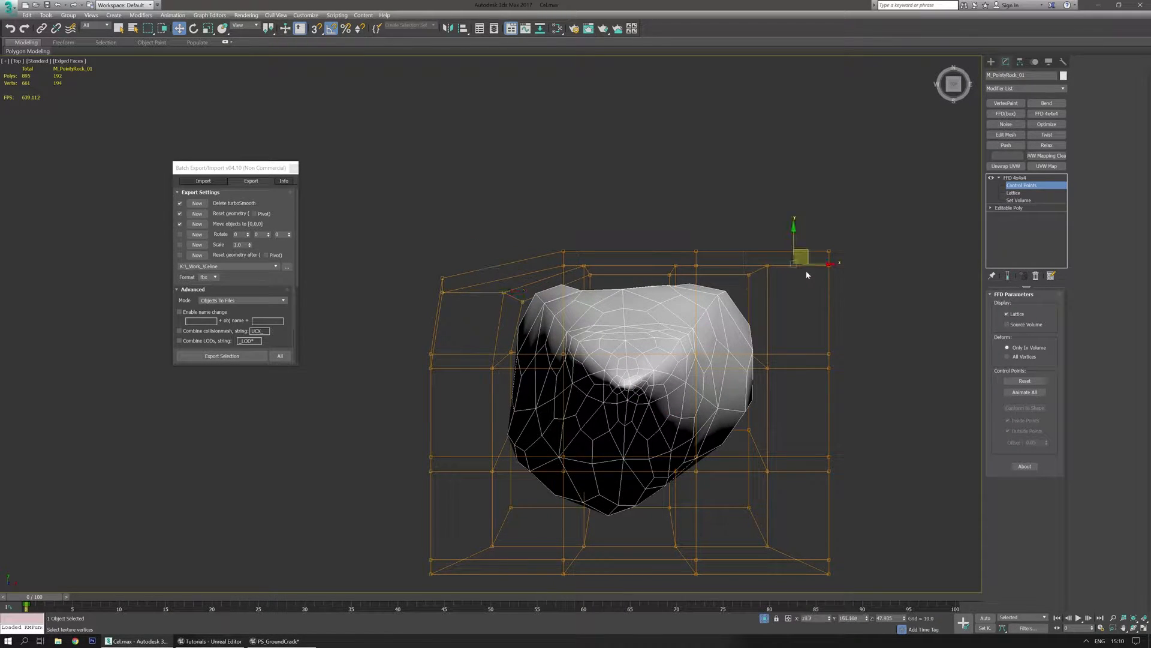
{"action": "left_click_drag", "start_coordinate": [792, 265], "coordinate": [776, 280]}
{"action": "middle_click_drag", "start_coordinate": [632, 420], "coordinate": [633, 354]}
{"action": "middle_click_drag", "start_coordinate": [833, 465], "coordinate": [814, 470]}
{"action": "middle_click_drag", "start_coordinate": [817, 319], "coordinate": [799, 357]}
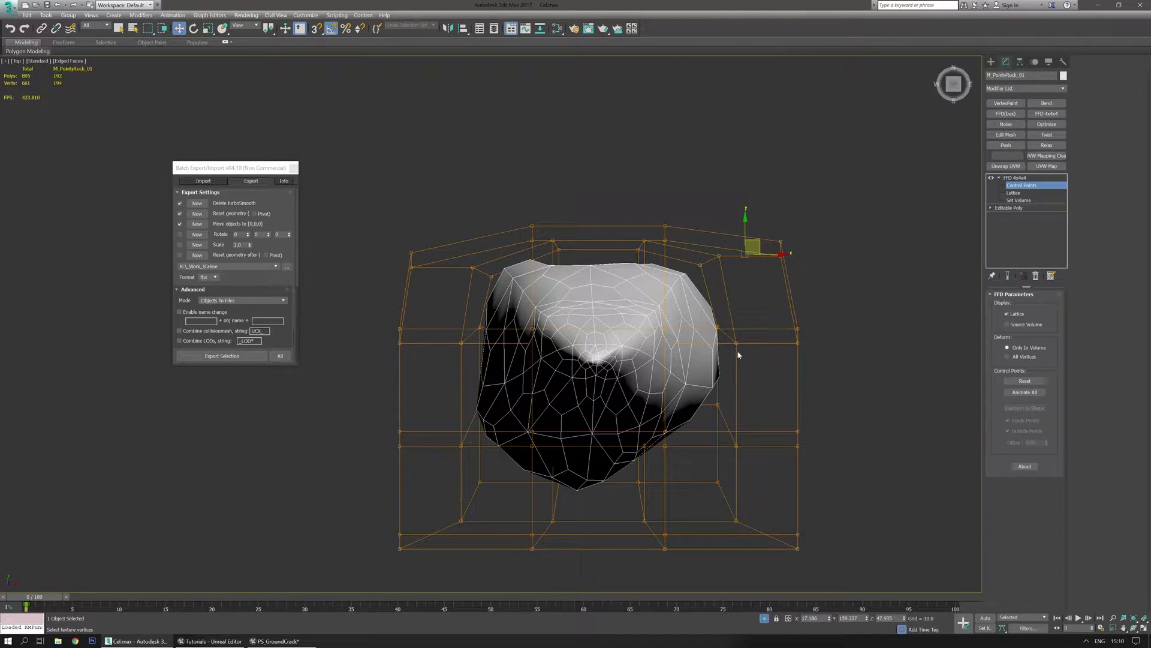
Step: Collapse the FFD deformation into the editable poly and set the viewport back to perspective
{"action": "key", "text": "ctrl+e"}
{"action": "middle_click_drag", "start_coordinate": [499, 326], "coordinate": [393, 303], "text": "alt"}
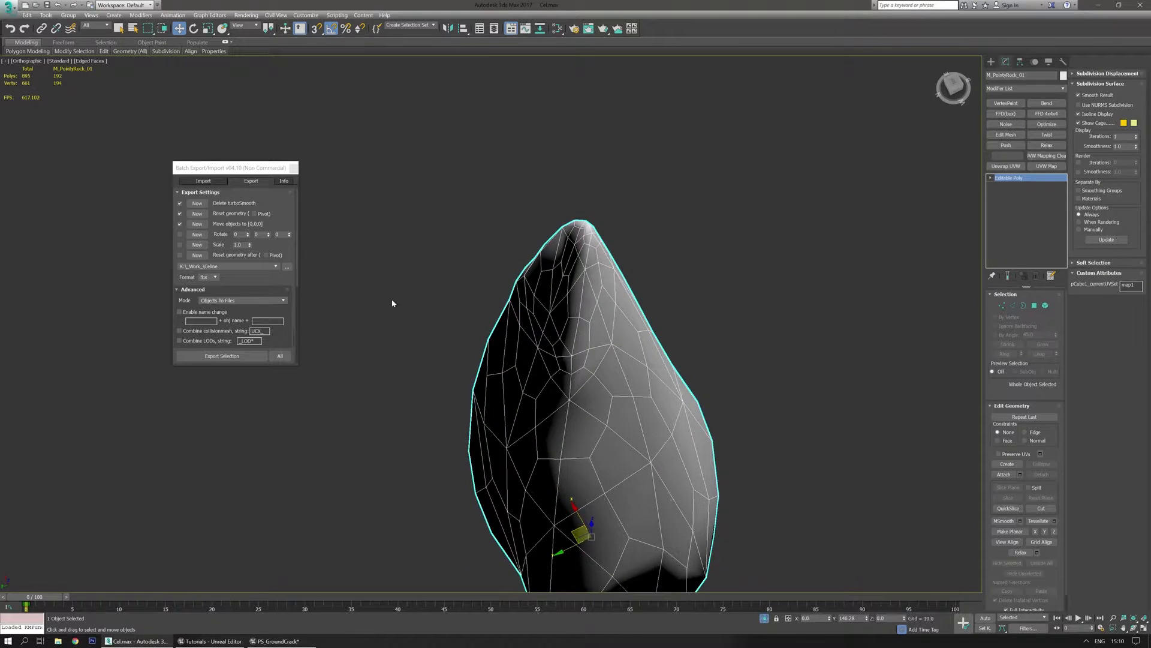
{"action": "left_click", "coordinate": [22, 61]}
{"action": "left_click", "coordinate": [56, 93]}
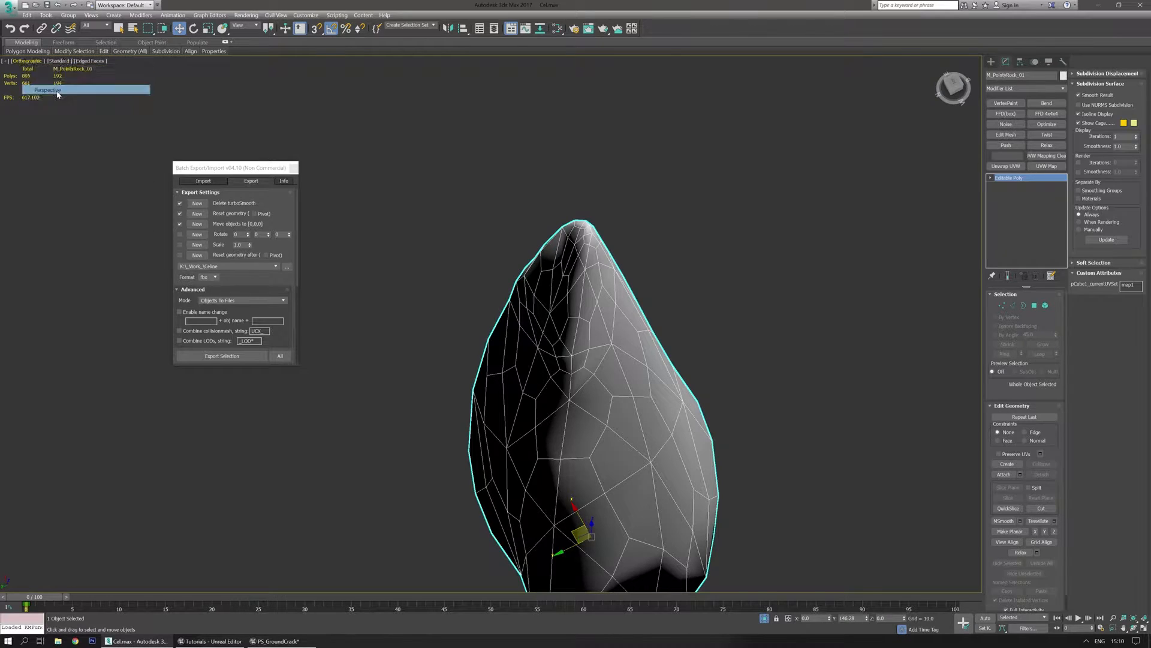
Step: Examine the reshaped rock's silhouette, tip and base from all sides
{"action": "scroll", "coordinate": [619, 411], "scroll_direction": "down", "scroll_amount": 2}
{"action": "middle_click_drag", "start_coordinate": [603, 439], "coordinate": [561, 328]}
{"action": "scroll", "coordinate": [561, 328], "scroll_direction": "down", "scroll_amount": 2}
{"action": "mouse_move", "coordinate": [557, 399]}
{"action": "middle_mouse_down", "text": "alt"}
{"action": "mouse_move", "coordinate": [613, 429]}
{"action": "mouse_move", "coordinate": [681, 418]}
{"action": "mouse_move", "coordinate": [579, 422]}
{"action": "middle_mouse_up", "text": "alt"}
{"action": "scroll", "coordinate": [619, 417], "scroll_direction": "down", "scroll_amount": 3}
{"action": "middle_click_drag", "start_coordinate": [543, 419], "coordinate": [683, 423], "text": "alt"}
{"action": "scroll", "coordinate": [585, 413], "scroll_direction": "up", "scroll_amount": 3}
{"action": "middle_click_drag", "start_coordinate": [586, 413], "coordinate": [664, 431], "text": "alt"}
{"action": "middle_click_drag", "start_coordinate": [676, 293], "coordinate": [640, 392]}
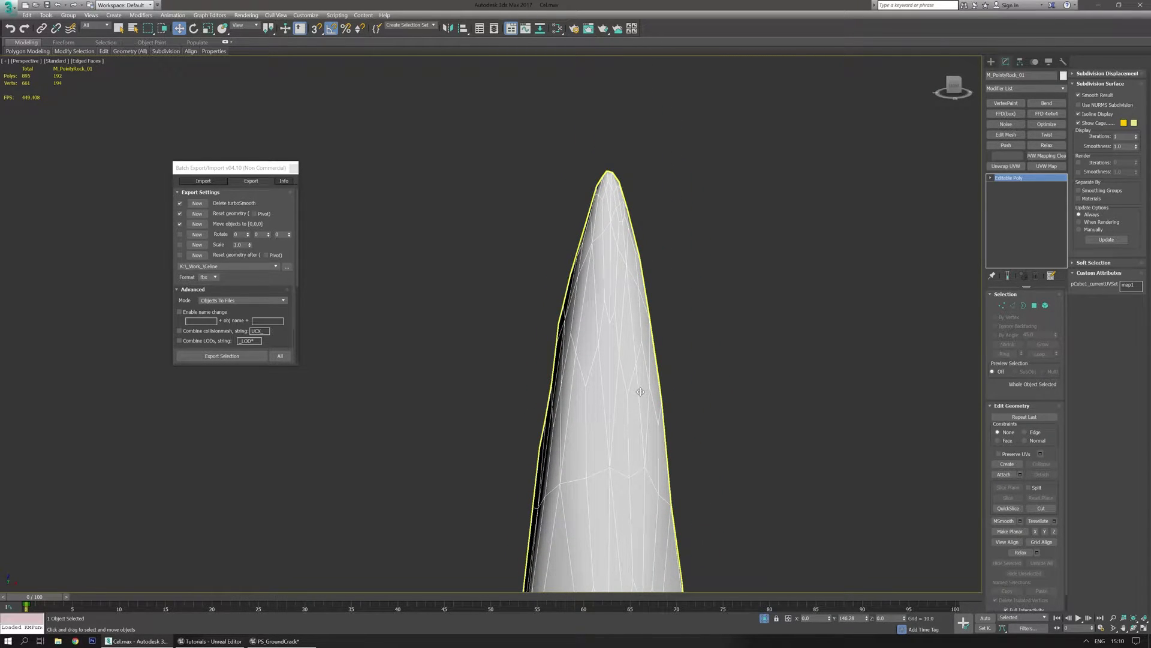
{"action": "scroll", "coordinate": [618, 435], "scroll_direction": "down", "scroll_amount": 5}
{"action": "middle_click_drag", "start_coordinate": [618, 435], "coordinate": [847, 306], "text": "alt"}
{"action": "scroll", "coordinate": [740, 378], "scroll_direction": "up", "scroll_amount": 4}
{"action": "scroll", "coordinate": [699, 362], "scroll_direction": "down", "scroll_amount": 2}
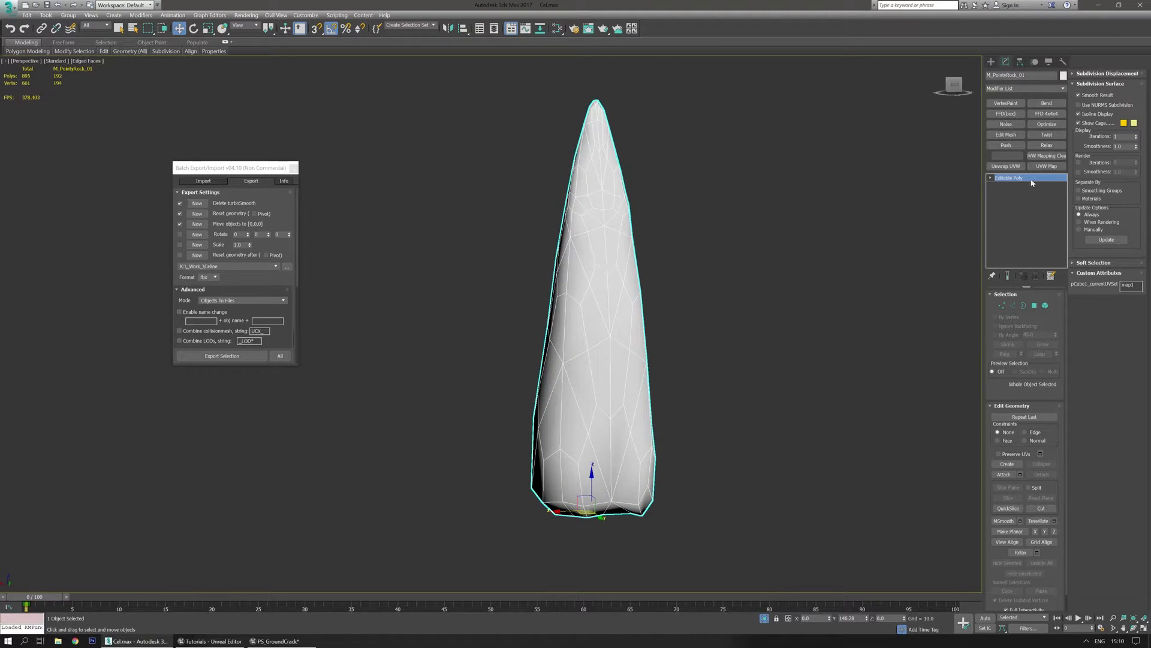
Step: Add an Unwrap UVW modifier to the rock, activate polygon selection and open the UV editor
{"action": "key", "text": "1"}
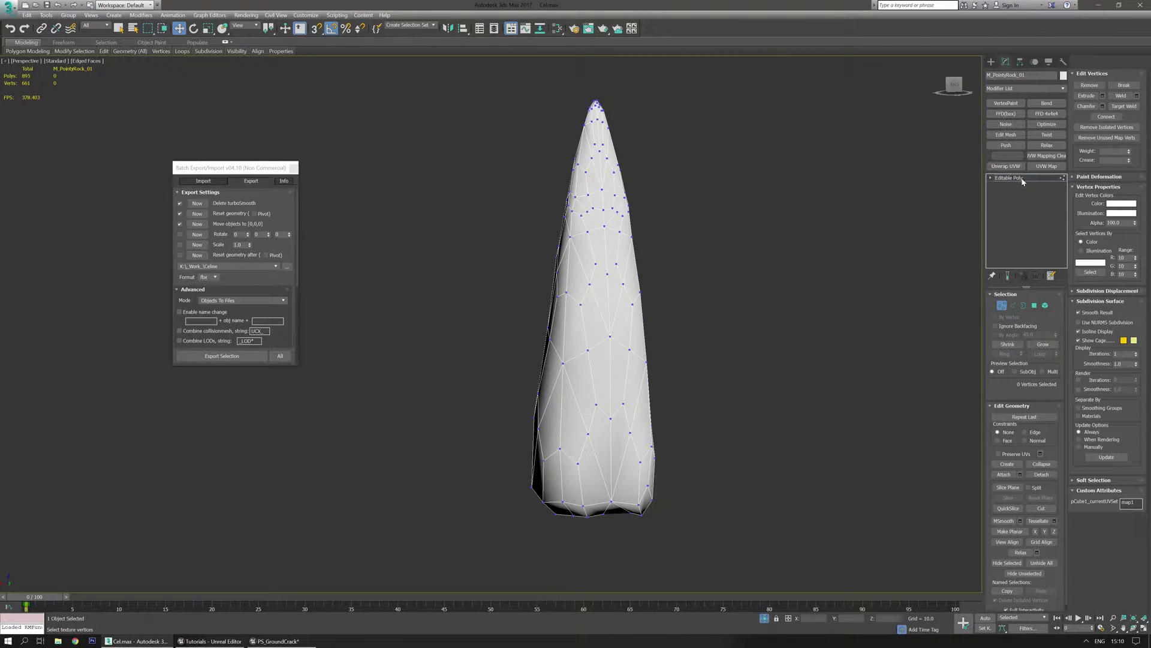
{"action": "key", "text": "1"}
{"action": "left_click", "coordinate": [1005, 166]}
{"action": "key", "text": "3"}
{"action": "middle_click_drag", "start_coordinate": [744, 315], "coordinate": [774, 300], "text": "alt"}
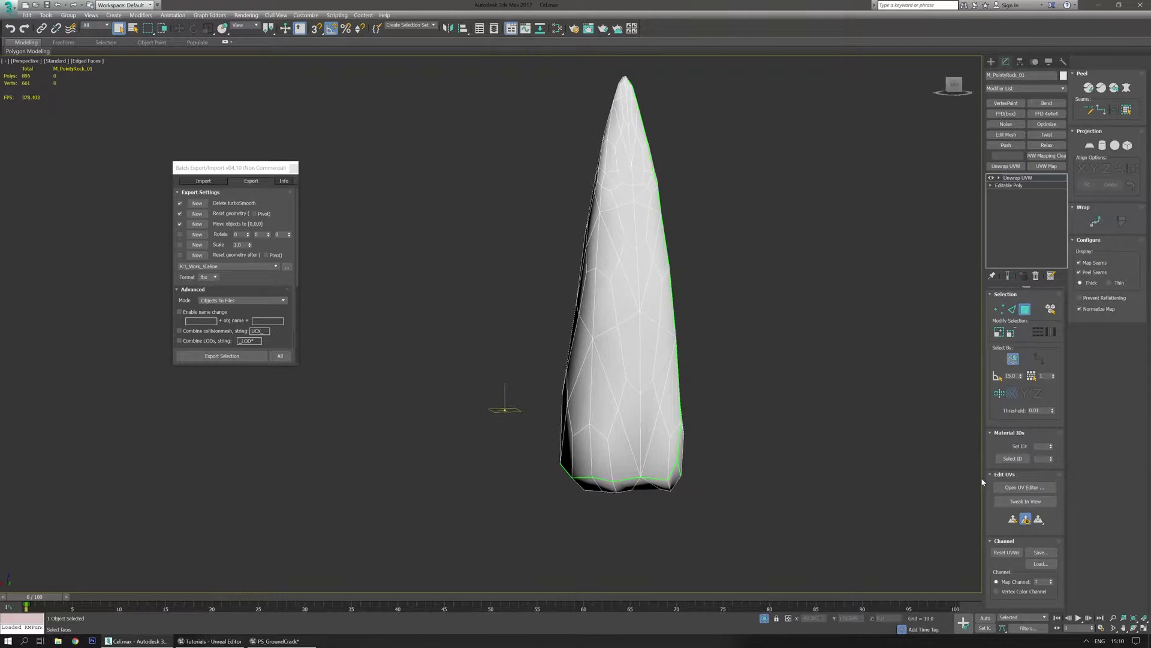
{"action": "left_click", "coordinate": [1026, 487]}
Step: Inspect the rock's existing UV layout and seams, and turn off the map seams display
{"action": "scroll", "coordinate": [828, 396], "scroll_direction": "down", "scroll_amount": 4}
{"action": "scroll", "coordinate": [845, 377], "scroll_direction": "up", "scroll_amount": 3}
{"action": "middle_click_drag", "start_coordinate": [845, 377], "coordinate": [733, 387], "text": "alt"}
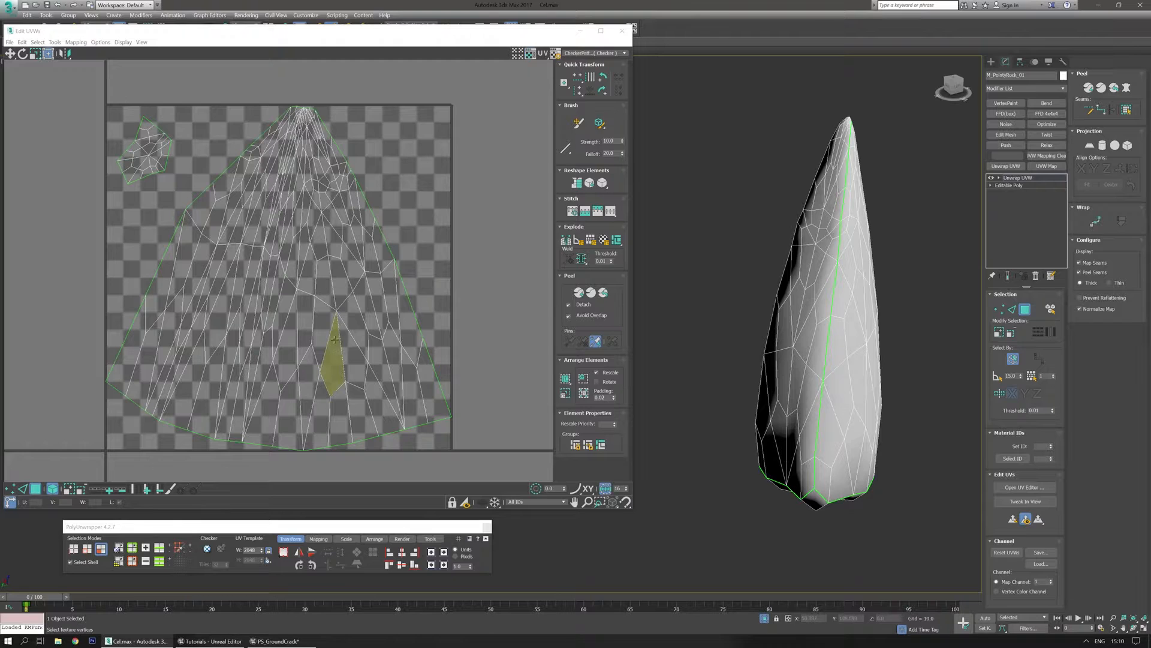
{"action": "middle_click_drag", "start_coordinate": [690, 312], "coordinate": [788, 236], "text": "alt"}
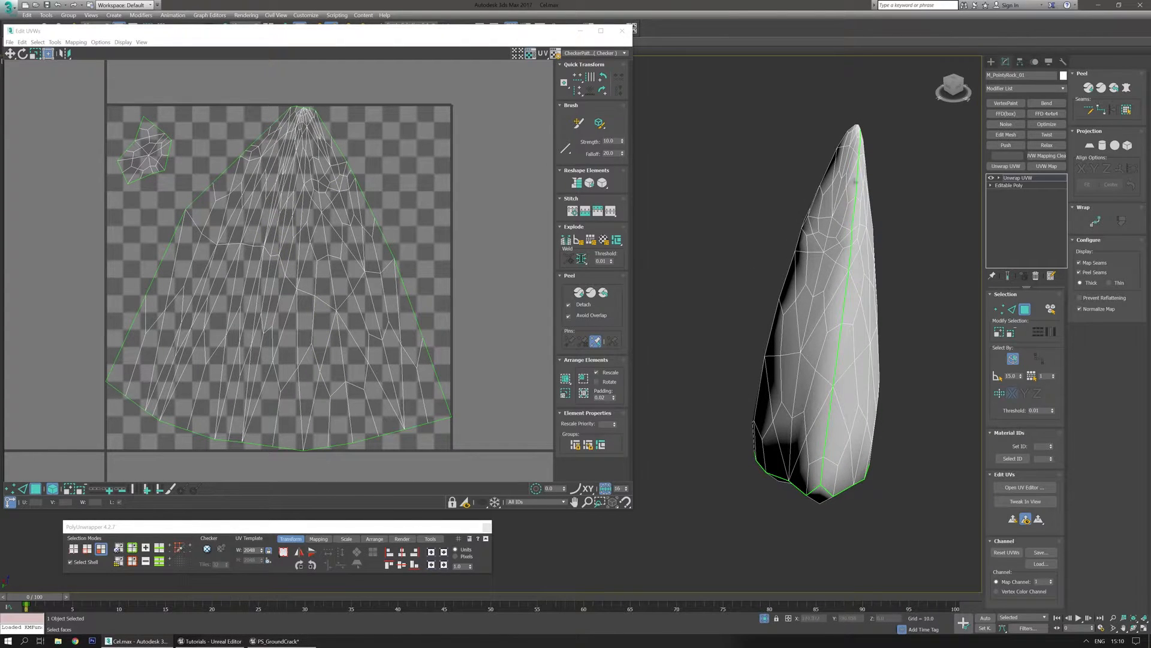
{"action": "middle_click_drag", "start_coordinate": [341, 272], "coordinate": [367, 275]}
{"action": "middle_click_drag", "start_coordinate": [689, 342], "coordinate": [1043, 300], "text": "alt"}
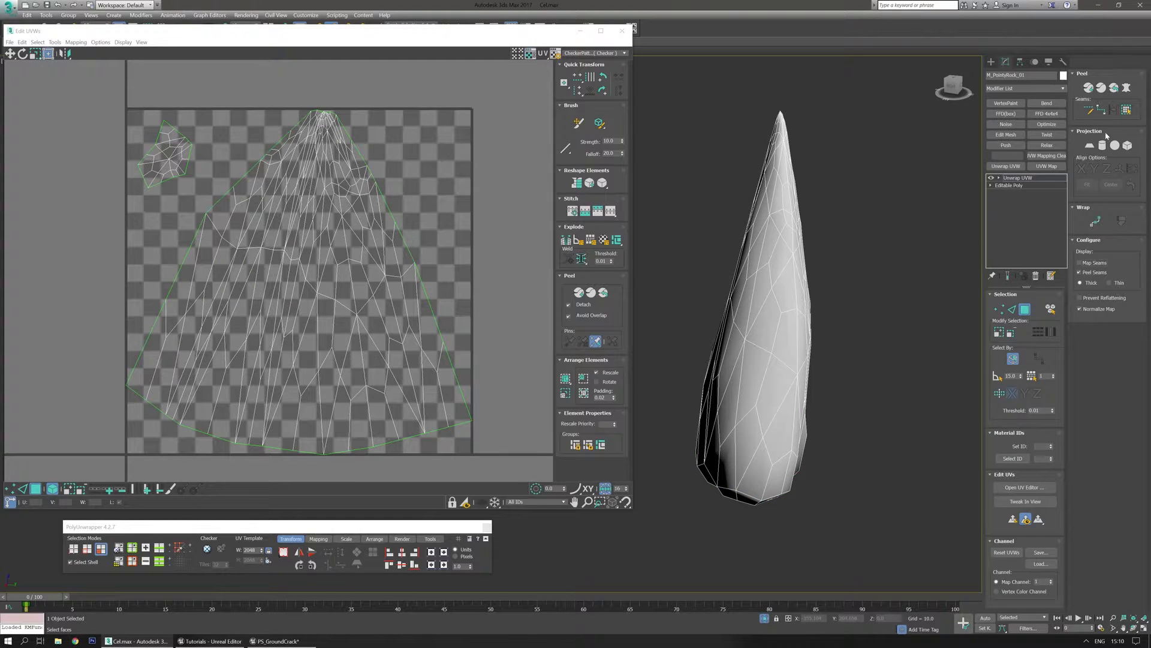
Step: Draw a point-to-point peel seam from the rock's base up one side and over the tip
{"action": "middle_click_drag", "start_coordinate": [778, 318], "coordinate": [792, 309], "text": "alt"}
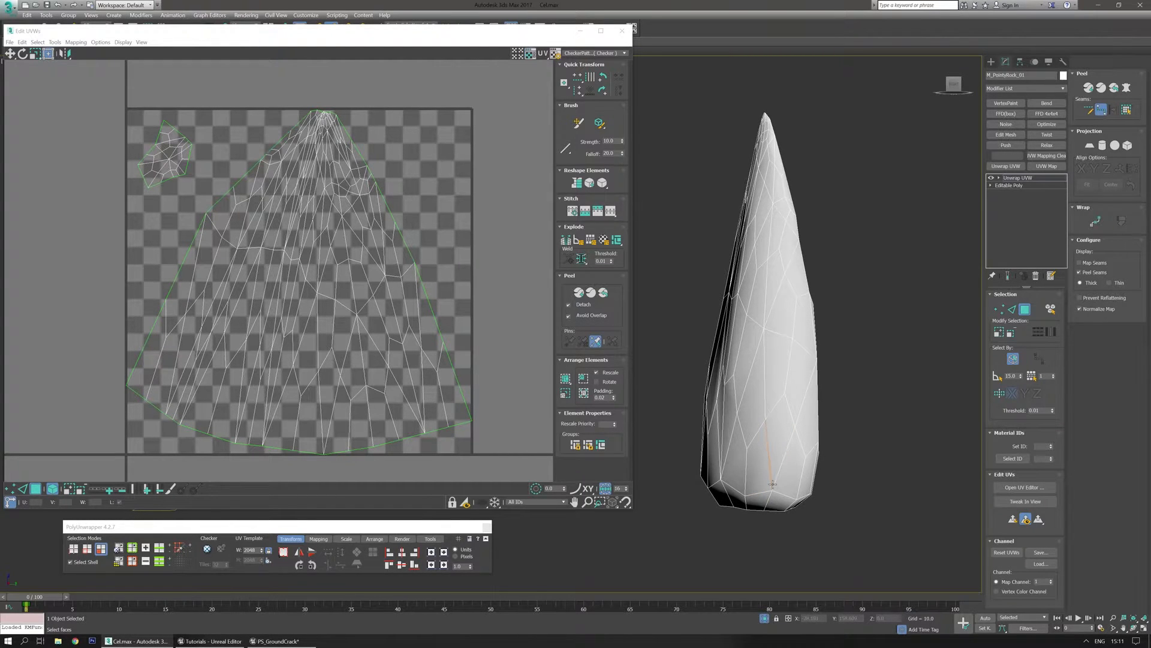
{"action": "middle_click_drag", "start_coordinate": [761, 313], "coordinate": [767, 332], "text": "alt"}
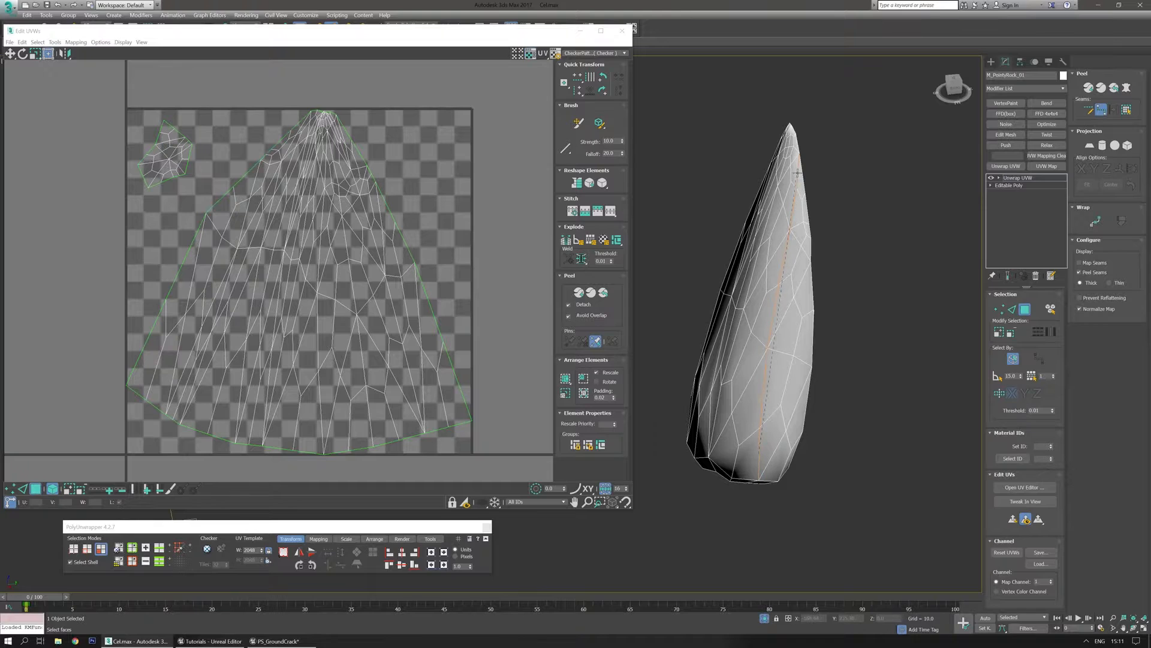
{"action": "middle_click_drag", "start_coordinate": [733, 196], "coordinate": [774, 442], "text": "alt"}
{"action": "scroll", "coordinate": [830, 416], "scroll_direction": "up", "scroll_amount": 3}
{"action": "mouse_move", "coordinate": [830, 416]}
{"action": "middle_mouse_down"}
{"action": "mouse_move", "coordinate": [804, 439]}
{"action": "mouse_move", "coordinate": [830, 401]}
{"action": "middle_mouse_up"}
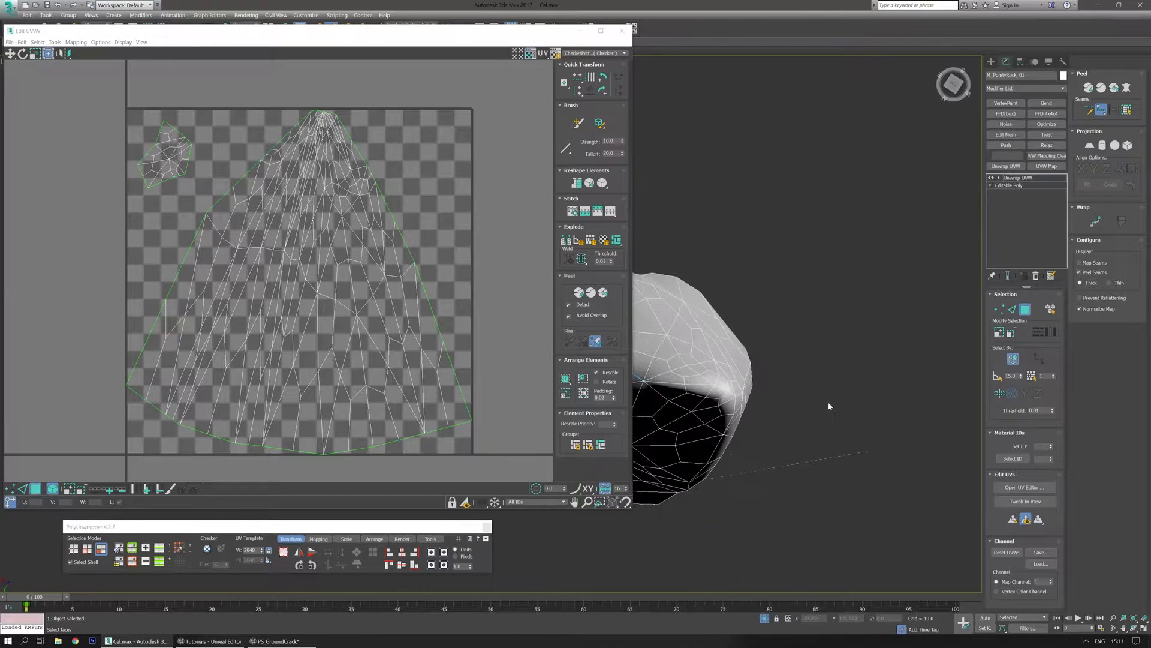
{"action": "middle_click_drag", "start_coordinate": [740, 444], "coordinate": [742, 247], "text": "alt"}
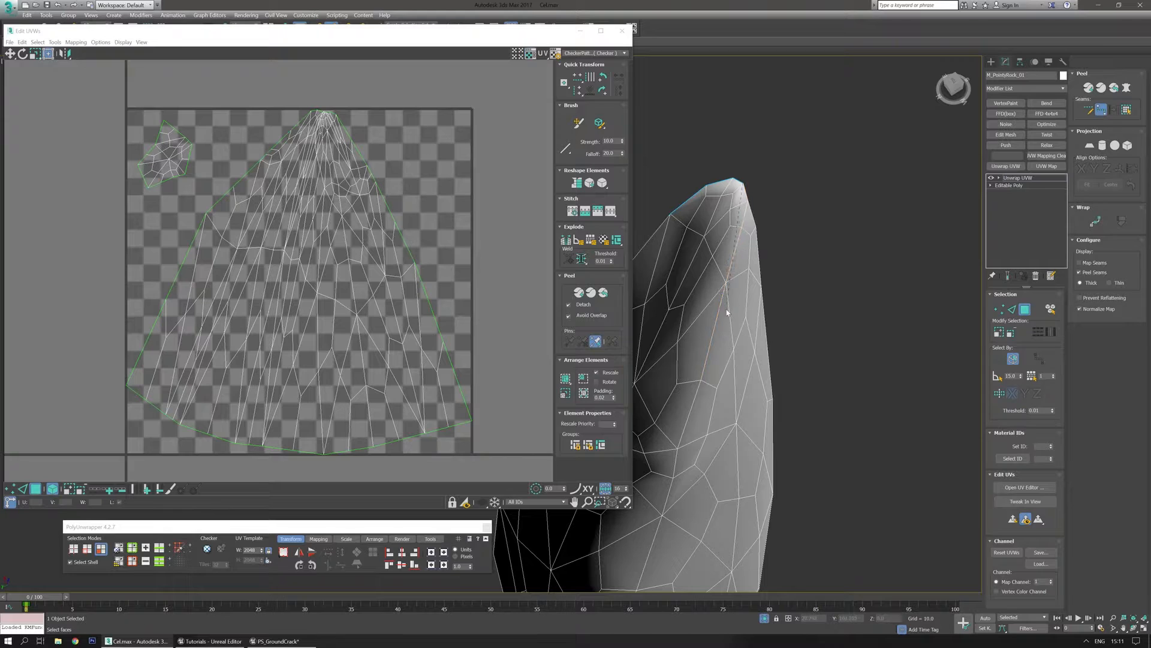
Step: Continue the peel seam from the tip down the opposite side of the rock to its base
{"action": "scroll", "coordinate": [737, 452], "scroll_direction": "down", "scroll_amount": 2}
{"action": "middle_click_drag", "start_coordinate": [738, 452], "coordinate": [742, 292]}
{"action": "scroll", "coordinate": [773, 309], "scroll_direction": "up", "scroll_amount": 3}
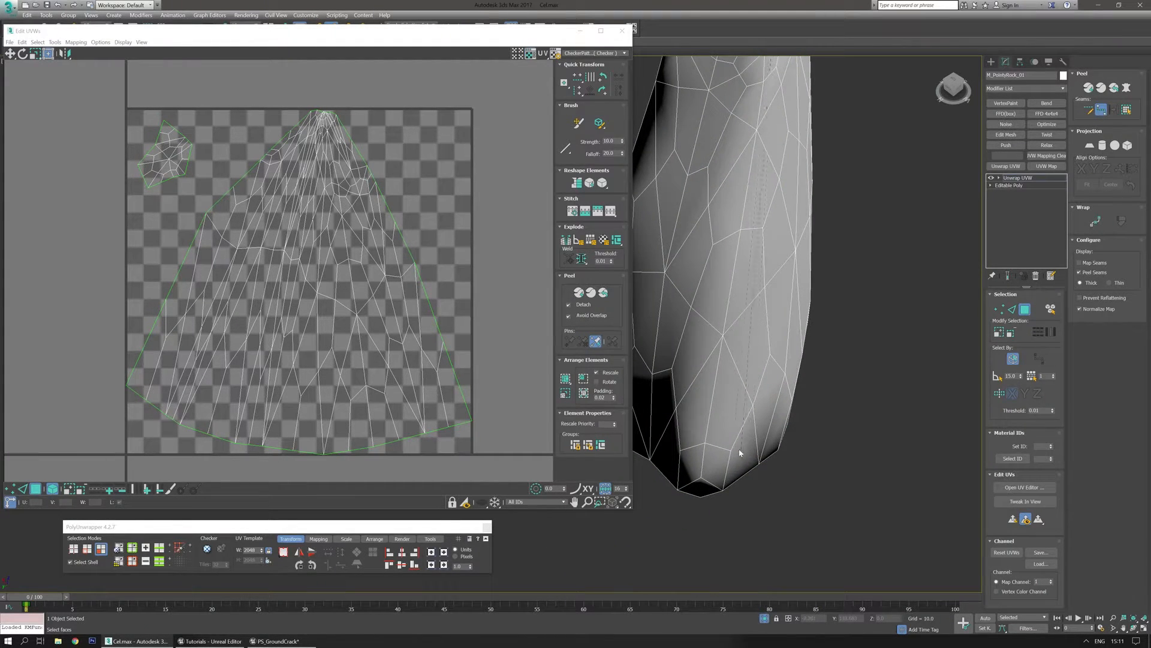
{"action": "left_click", "coordinate": [702, 461]}
{"action": "middle_click_drag", "start_coordinate": [702, 460], "coordinate": [743, 427]}
{"action": "scroll", "coordinate": [742, 423], "scroll_direction": "down", "scroll_amount": 2}
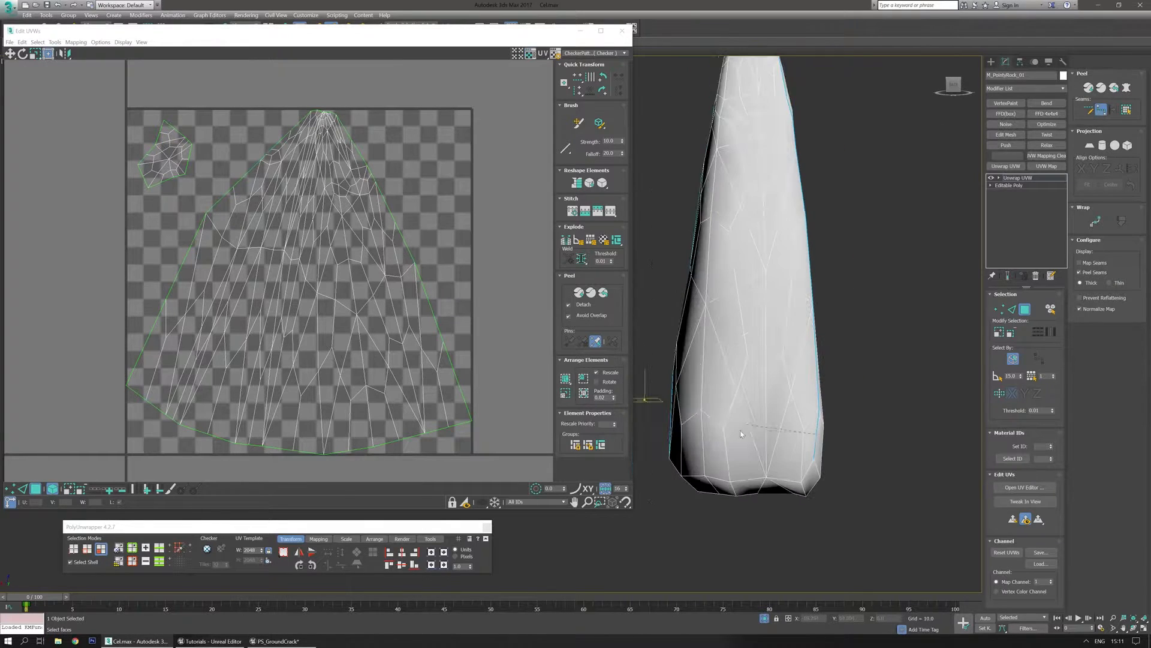
Step: Add a peel seam around the rock's lower rim to separate the base, and finish the seam drawing
{"action": "middle_click_drag", "start_coordinate": [687, 480], "coordinate": [733, 434], "text": "alt"}
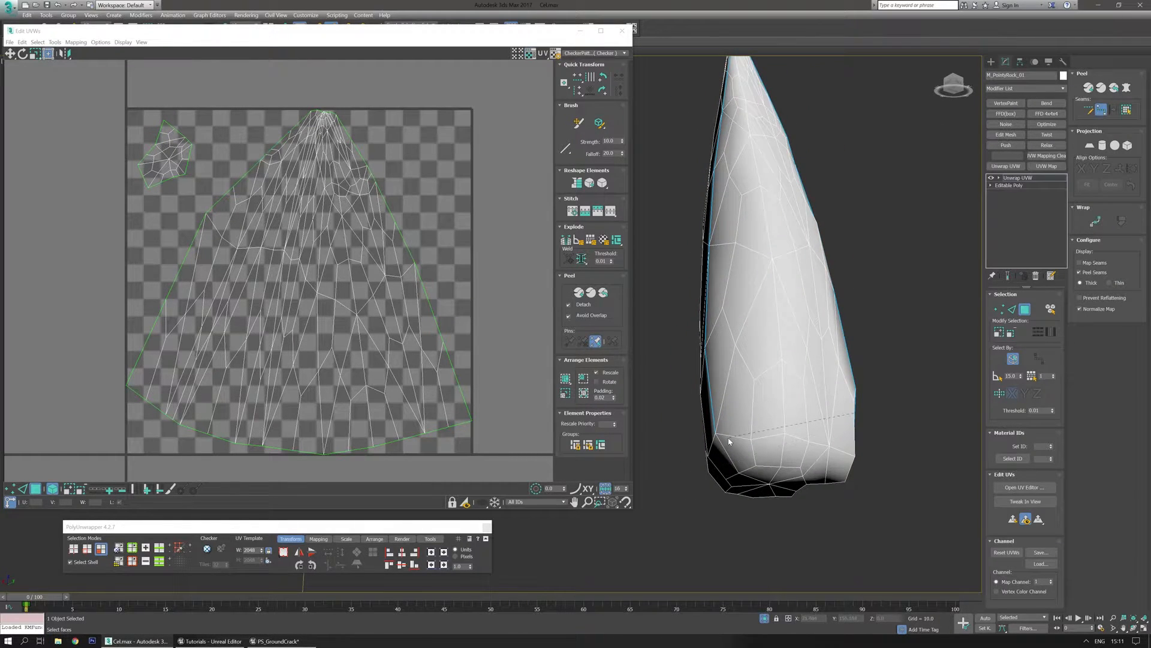
{"action": "middle_click_drag", "start_coordinate": [734, 476], "coordinate": [763, 487], "text": "alt"}
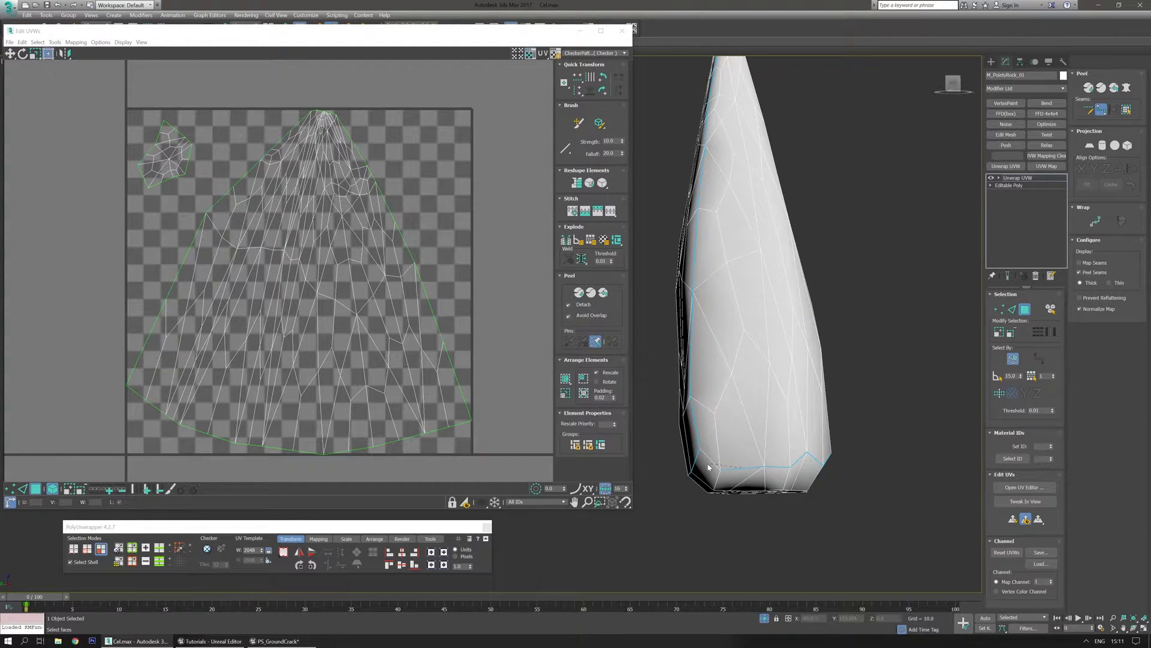
{"action": "scroll", "coordinate": [776, 503], "scroll_direction": "down", "scroll_amount": 3}
{"action": "middle_click_drag", "start_coordinate": [777, 502], "coordinate": [720, 478], "text": "alt"}
{"action": "scroll", "coordinate": [691, 483], "scroll_direction": "up", "scroll_amount": 3}
{"action": "middle_click_drag", "start_coordinate": [912, 281], "coordinate": [877, 310], "text": "alt"}
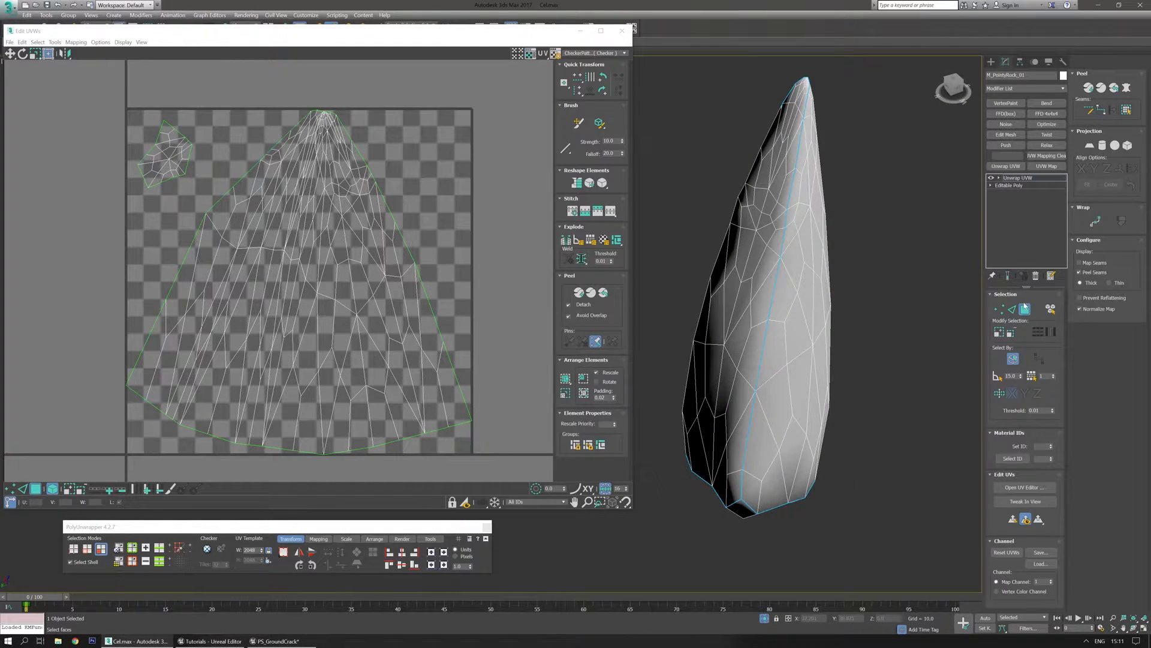
Step: Expand a face selection on one side to the seams and peel it, and peel the rock's other half
{"action": "left_click", "coordinate": [809, 303]}
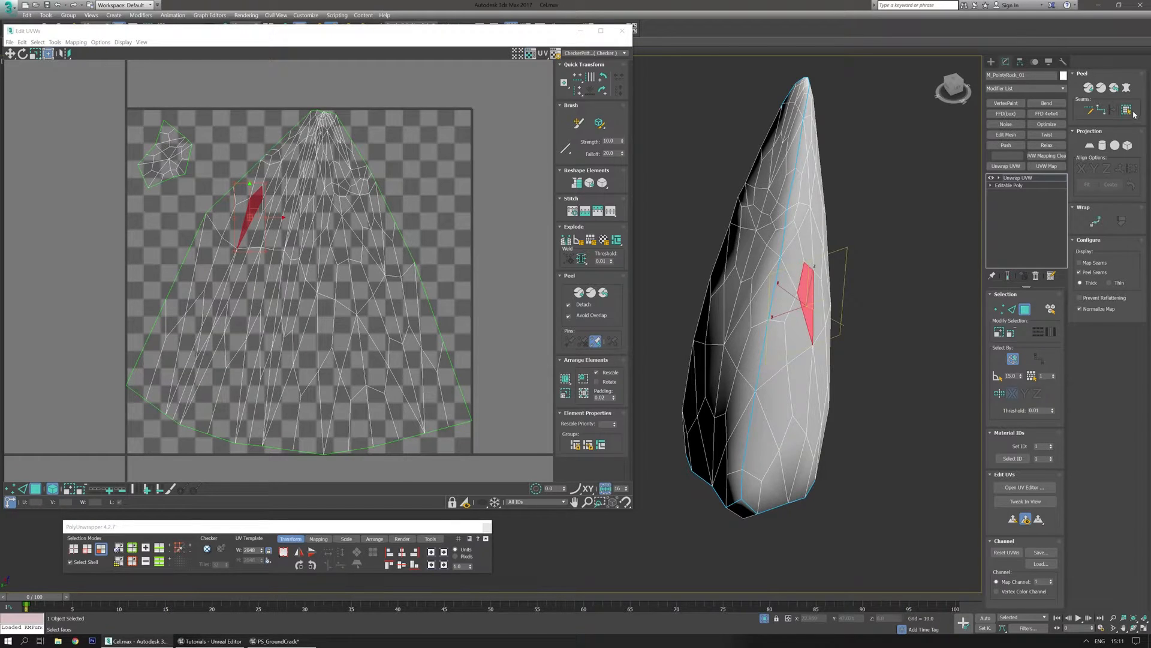
{"action": "left_click", "coordinate": [1130, 112]}
{"action": "scroll", "coordinate": [364, 207], "scroll_direction": "down", "scroll_amount": 2}
{"action": "middle_click_drag", "start_coordinate": [369, 257], "coordinate": [412, 249]}
{"action": "key", "text": "Return"}
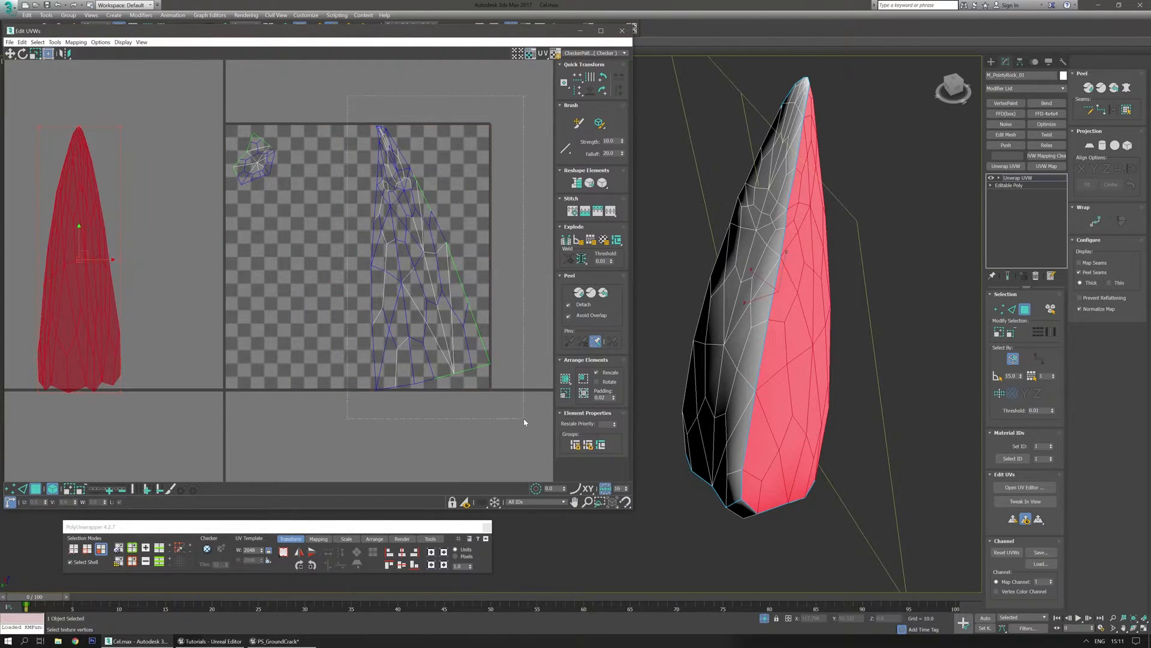
{"action": "left_click_drag", "start_coordinate": [523, 419], "coordinate": [524, 418]}
{"action": "key", "text": "Return"}
Step: Select the base cap's UV faces, peel them into a flat island and move it above the UV tile
{"action": "left_click_drag", "start_coordinate": [213, 116], "coordinate": [292, 210]}
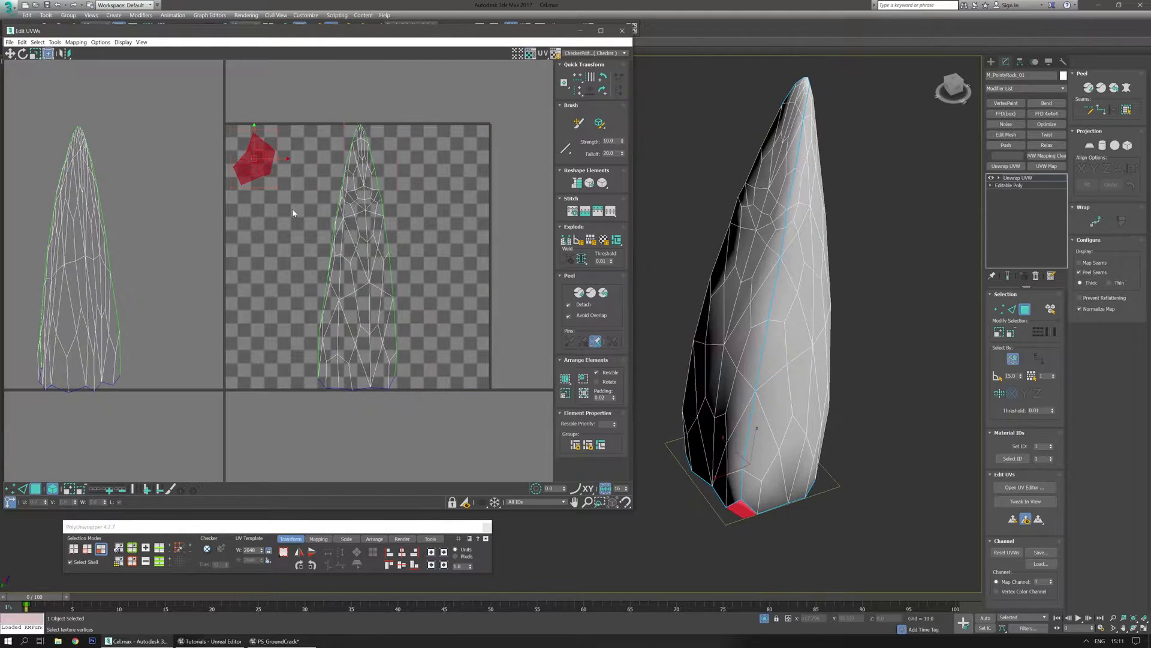
{"action": "middle_click_drag", "start_coordinate": [748, 378], "coordinate": [937, 370], "text": "alt"}
{"action": "middle_click_drag", "start_coordinate": [302, 238], "coordinate": [339, 259]}
{"action": "key", "text": "Return"}
{"action": "scroll", "coordinate": [325, 256], "scroll_direction": "down", "scroll_amount": 3}
{"action": "left_click_drag", "start_coordinate": [310, 259], "coordinate": [225, 96]}
{"action": "left_click", "coordinate": [273, 214]}
{"action": "middle_click_drag", "start_coordinate": [182, 211], "coordinate": [234, 275]}
{"action": "scroll", "coordinate": [236, 275], "scroll_direction": "down", "scroll_amount": 2}
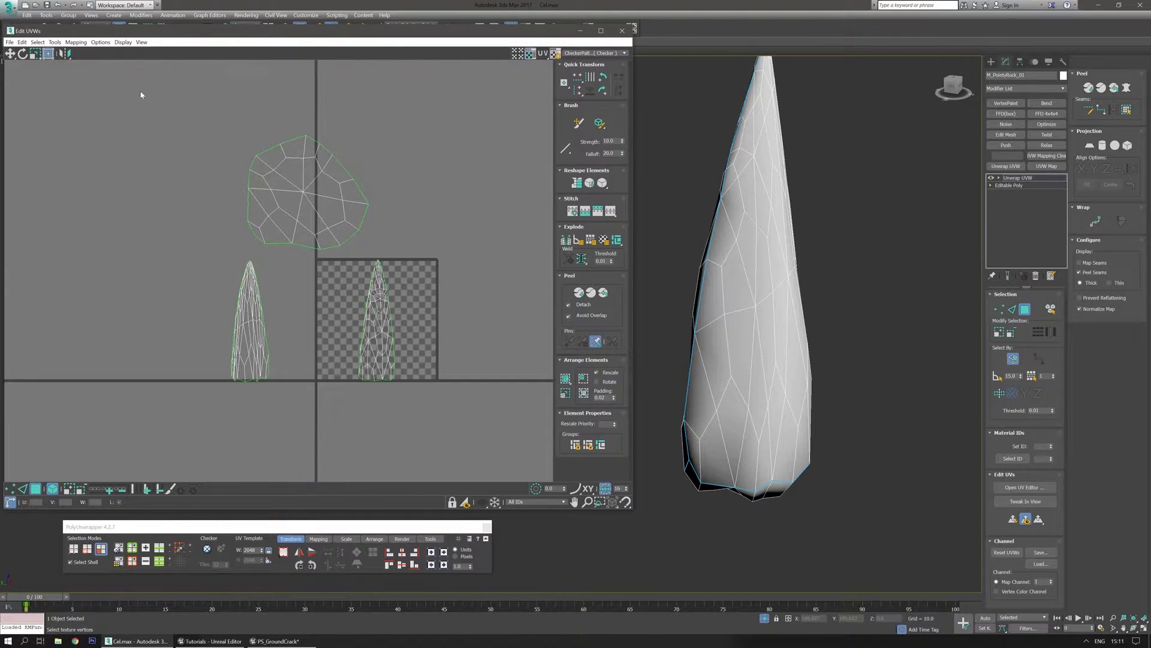
Step: Select all UV islands, pack them into the UV tile with rescaling, and display the checker pattern on the rock
{"action": "key", "text": "ctrl+a"}
{"action": "left_click", "coordinate": [567, 379]}
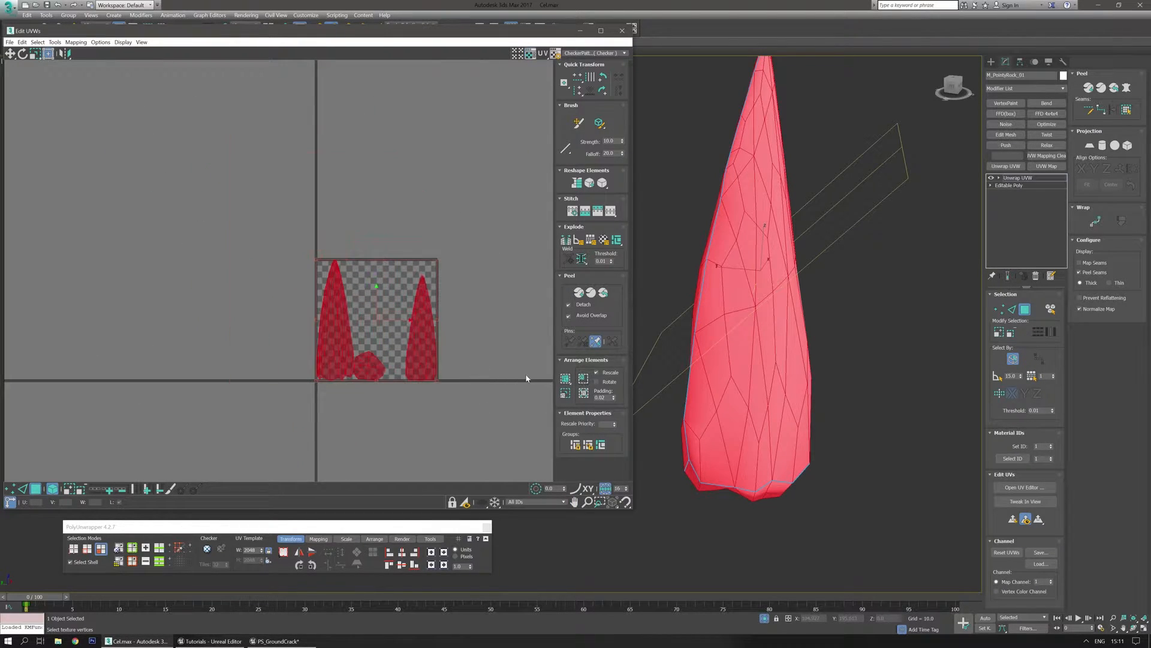
{"action": "left_click", "coordinate": [340, 329]}
{"action": "scroll", "coordinate": [340, 328], "scroll_direction": "up", "scroll_amount": 2}
{"action": "left_click", "coordinate": [207, 549]}
{"action": "middle_click_drag", "start_coordinate": [755, 481], "coordinate": [659, 471]}
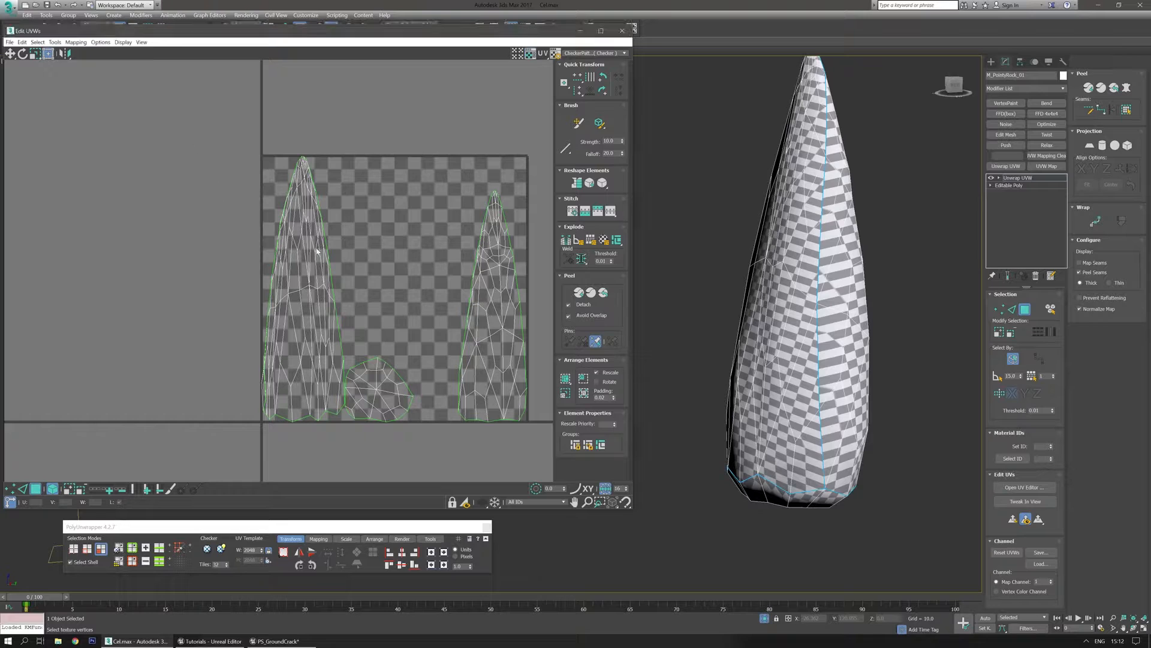
Step: Select the UV island of one rock half and try to unfold and relax it with the PolyUnwrapper mapping tools
{"action": "left_click", "coordinate": [290, 237]}
{"action": "middle_click_drag", "start_coordinate": [290, 236], "coordinate": [285, 193]}
{"action": "left_click", "coordinate": [319, 538]}
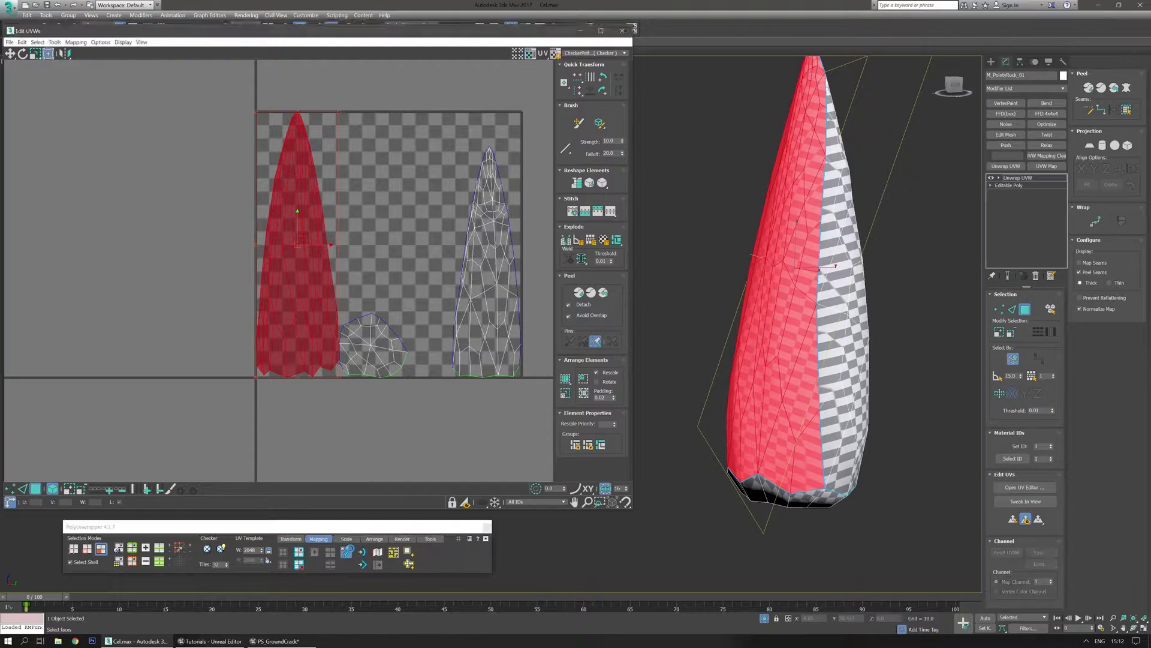
{"action": "left_click", "coordinate": [347, 551]}
{"action": "left_click", "coordinate": [362, 551]}
{"action": "middle_click_drag", "start_coordinate": [704, 405], "coordinate": [617, 413], "text": "alt"}
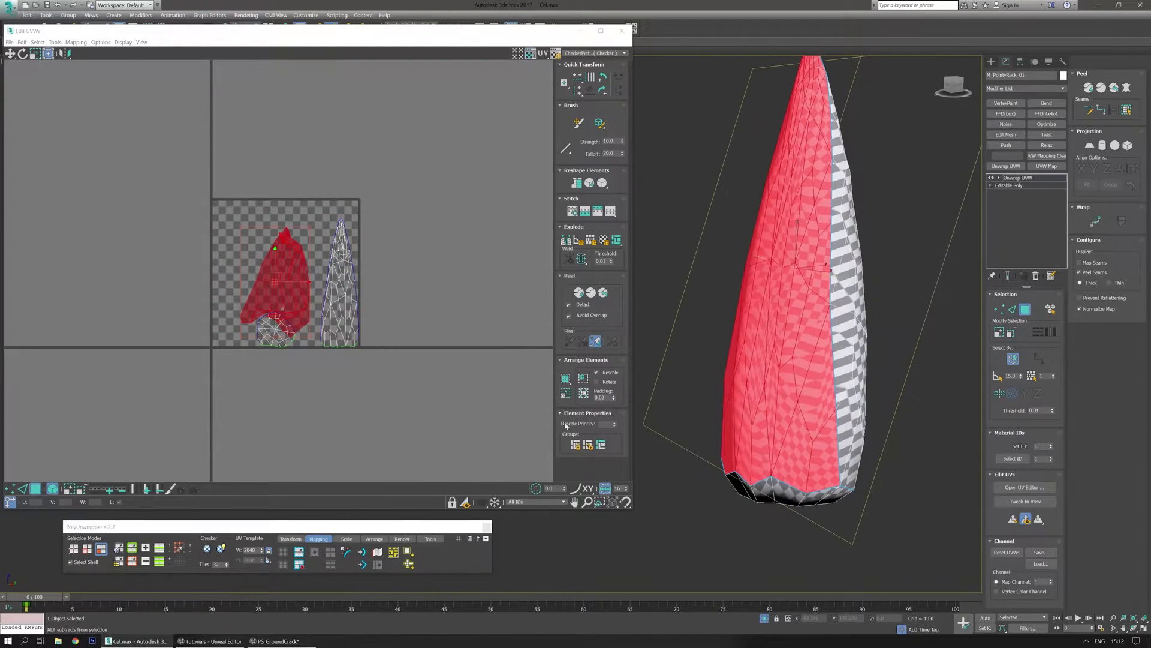
Step: Relax the same island several more times and move it over the UV tile's left edge, clear of the base cap
{"action": "left_click", "coordinate": [363, 553]}
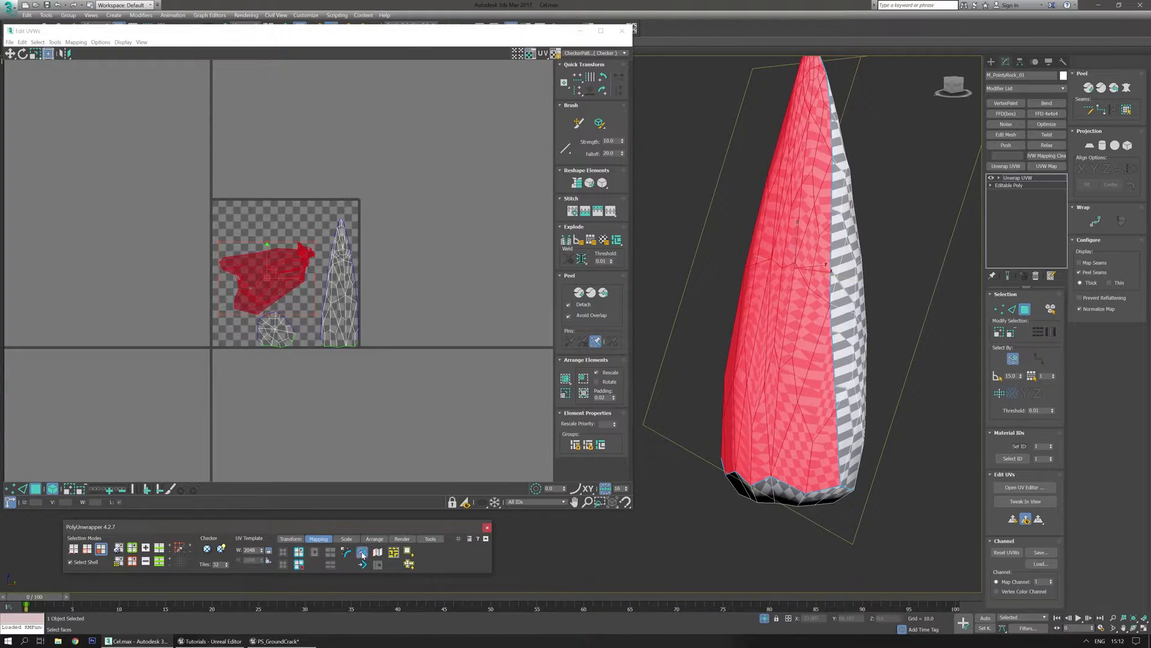
{"action": "left_click", "coordinate": [363, 552]}
{"action": "left_click", "coordinate": [362, 553]}
{"action": "left_click", "coordinate": [362, 553]}
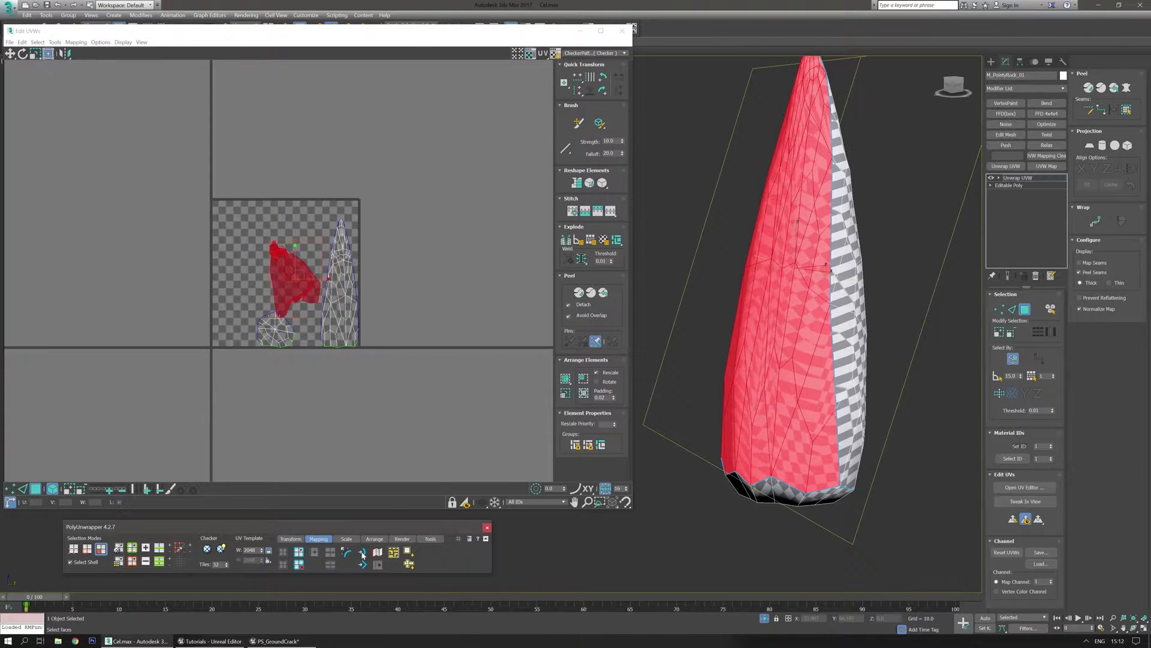
{"action": "left_click", "coordinate": [362, 553]}
{"action": "middle_click_drag", "start_coordinate": [283, 314], "coordinate": [331, 333]}
{"action": "scroll", "coordinate": [331, 333], "scroll_direction": "up", "scroll_amount": 2}
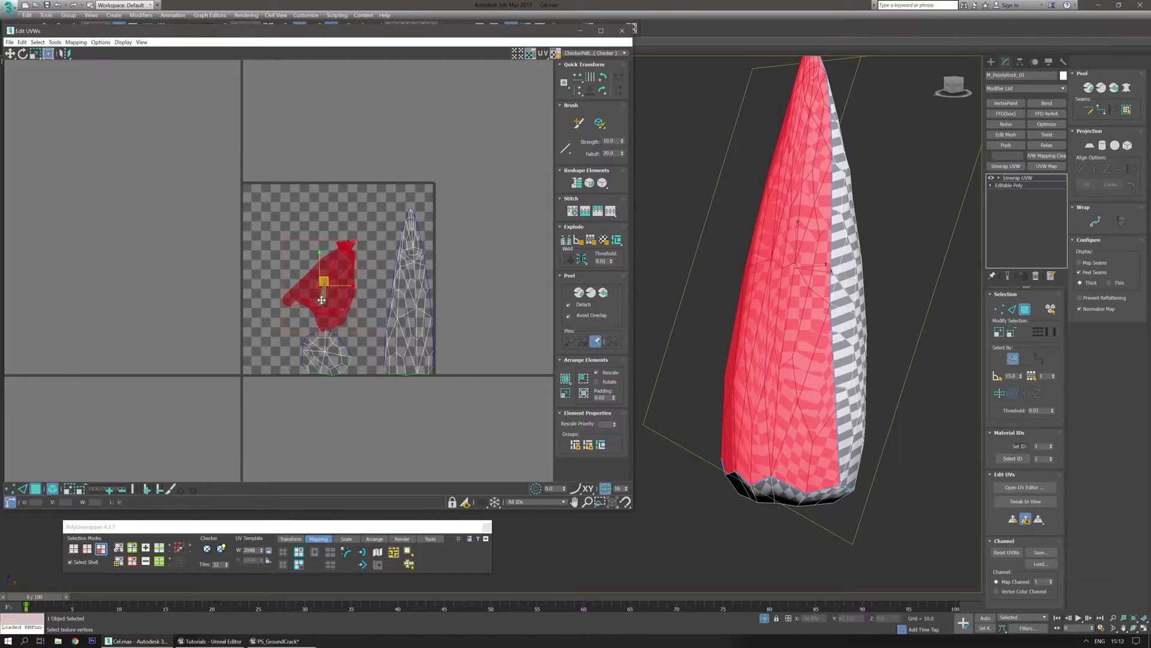
{"action": "left_click_drag", "start_coordinate": [324, 277], "coordinate": [260, 246]}
Step: Select the other rock half's UV island, unfold and relax it, and move it outside the right side of the UV tile
{"action": "middle_click_drag", "start_coordinate": [467, 177], "coordinate": [461, 221]}
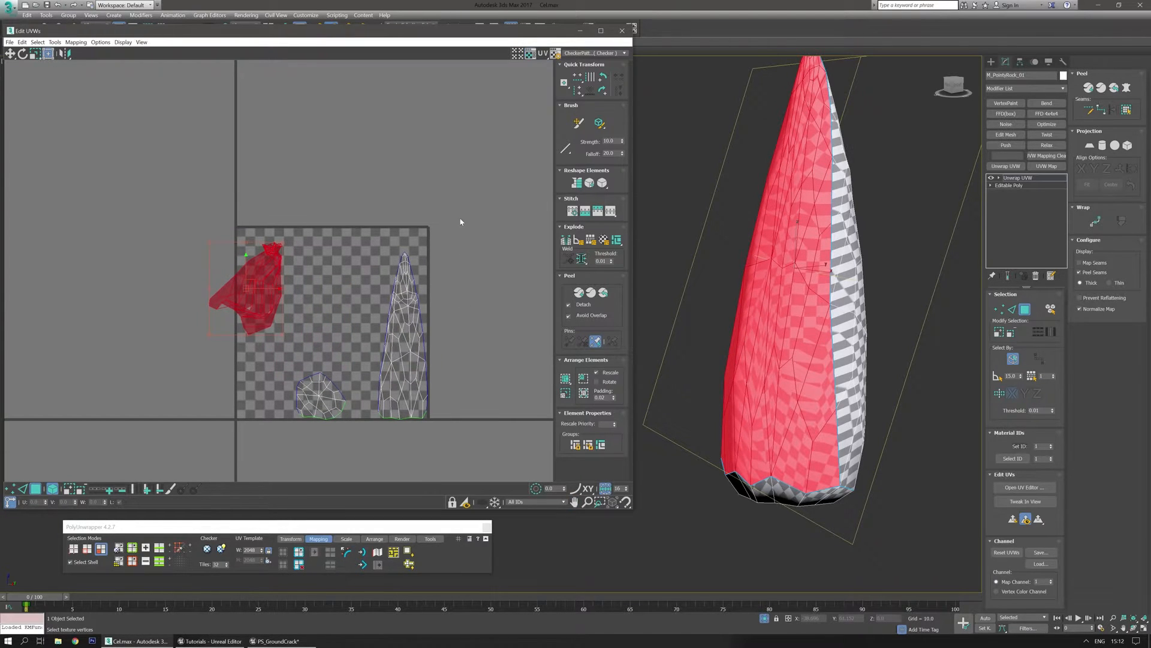
{"action": "left_click_drag", "start_coordinate": [367, 428], "coordinate": [367, 427]}
{"action": "middle_click_drag", "start_coordinate": [348, 414], "coordinate": [372, 356]}
{"action": "left_click", "coordinate": [346, 553]}
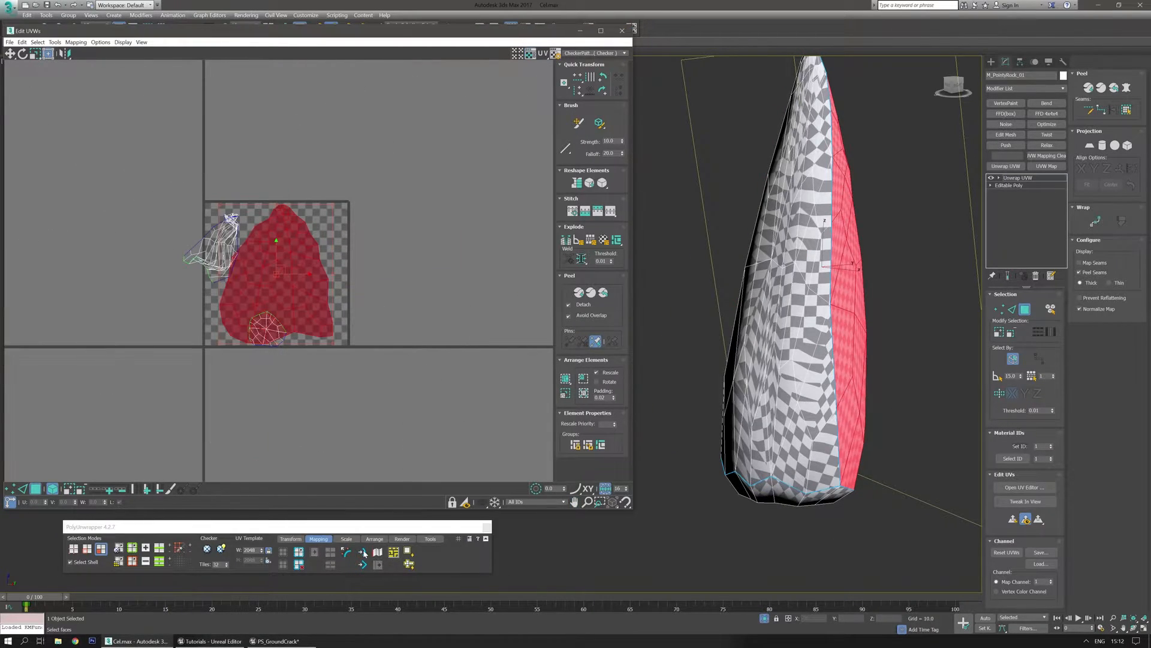
{"action": "left_click", "coordinate": [363, 553]}
{"action": "middle_click_drag", "start_coordinate": [689, 408], "coordinate": [780, 398], "text": "alt"}
{"action": "middle_click_drag", "start_coordinate": [264, 313], "coordinate": [282, 356]}
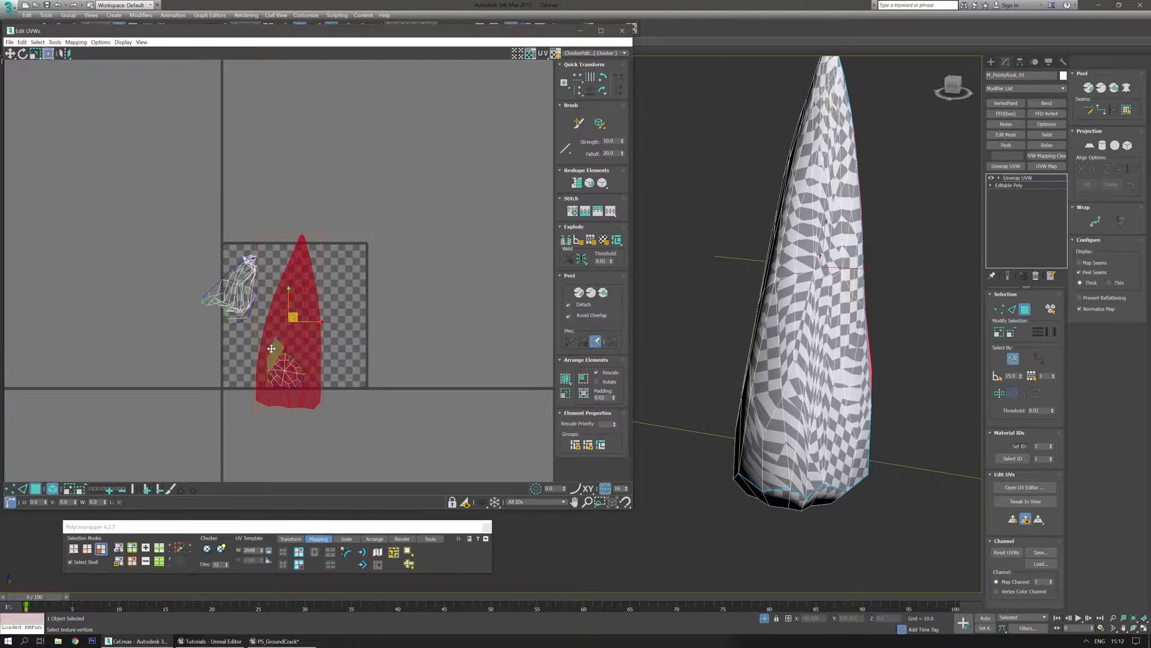
{"action": "left_click_drag", "start_coordinate": [289, 320], "coordinate": [520, 309]}
Step: Select the distorted rock half's UV island, apply Pelt Map to it, and run a relax pass followed by a pelt pass
{"action": "left_click_drag", "start_coordinate": [106, 216], "coordinate": [303, 337]}
{"action": "middle_click_drag", "start_coordinate": [385, 318], "coordinate": [395, 320]}
{"action": "left_click", "coordinate": [1126, 89]}
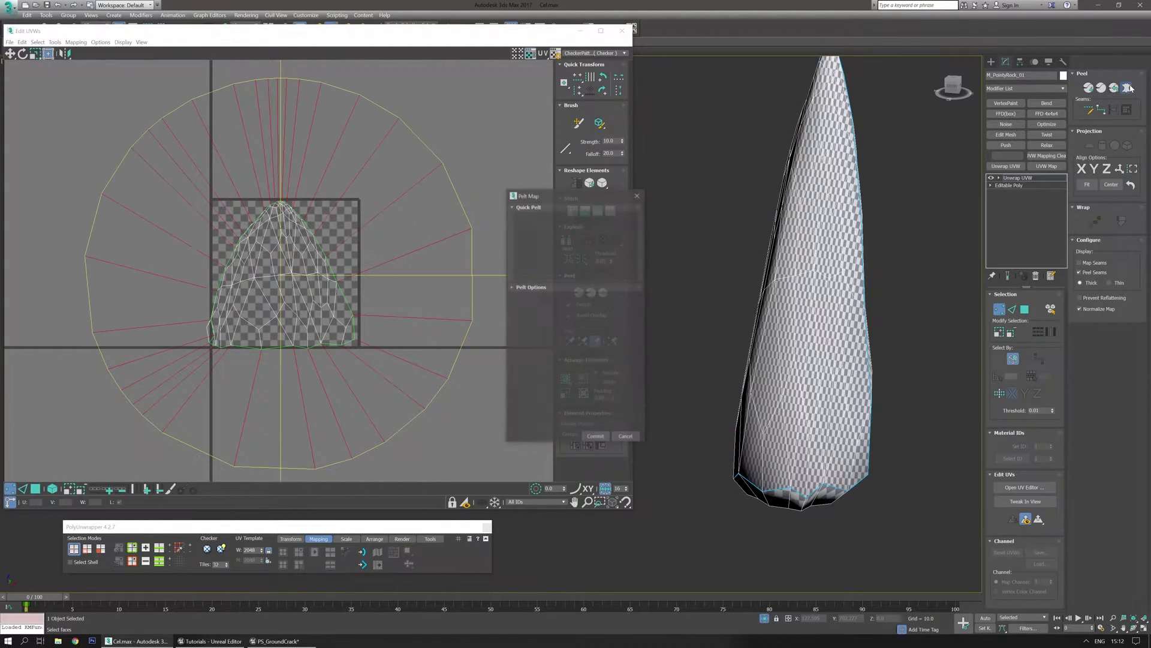
{"action": "left_click", "coordinate": [567, 271]}
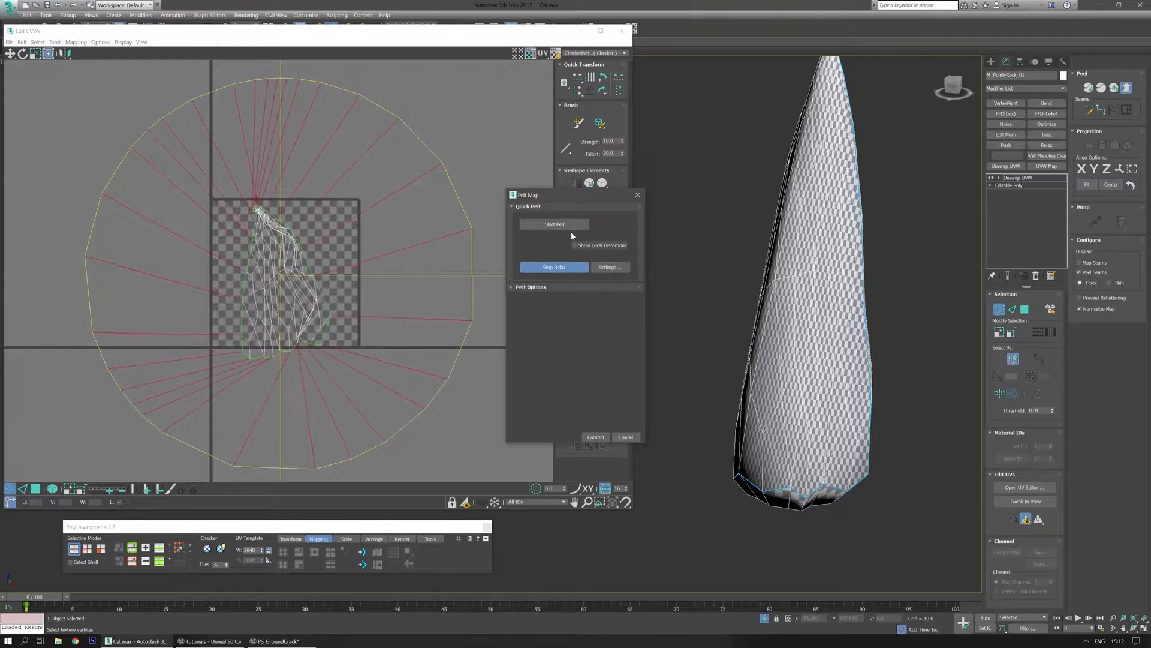
{"action": "left_click", "coordinate": [545, 268]}
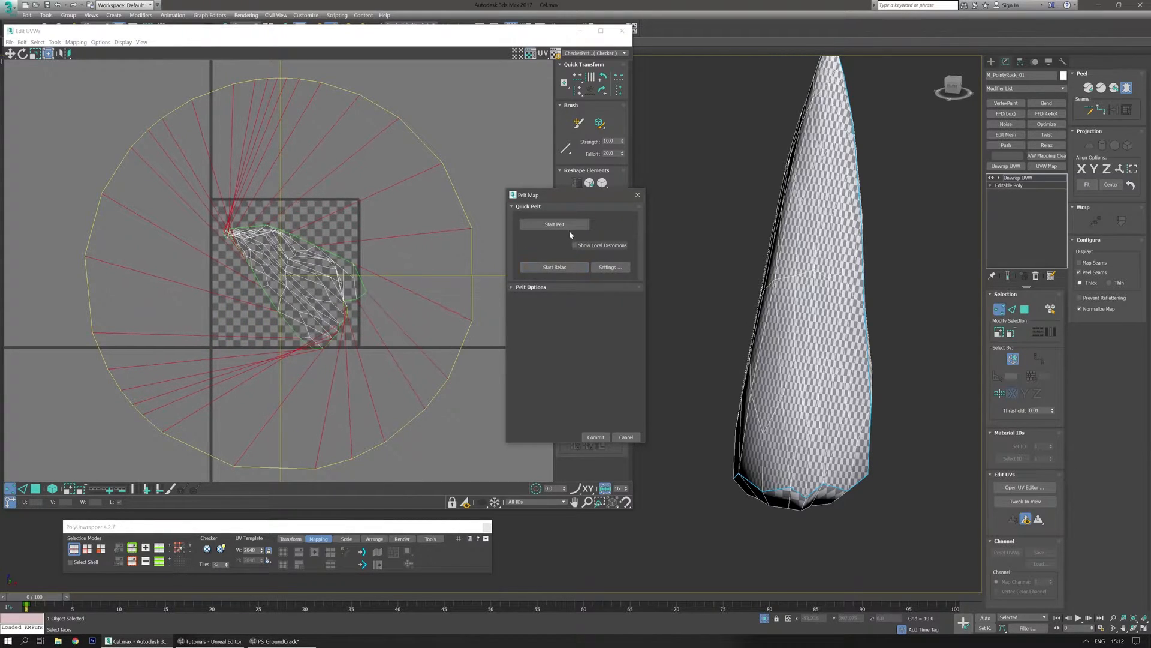
{"action": "left_click", "coordinate": [569, 227]}
{"action": "left_click", "coordinate": [568, 227]}
Step: Run further relax passes on the pelted island, each followed by another pelt, and expand the pelt options
{"action": "left_click", "coordinate": [563, 270]}
{"action": "left_click", "coordinate": [563, 270]}
{"action": "left_click", "coordinate": [569, 225]}
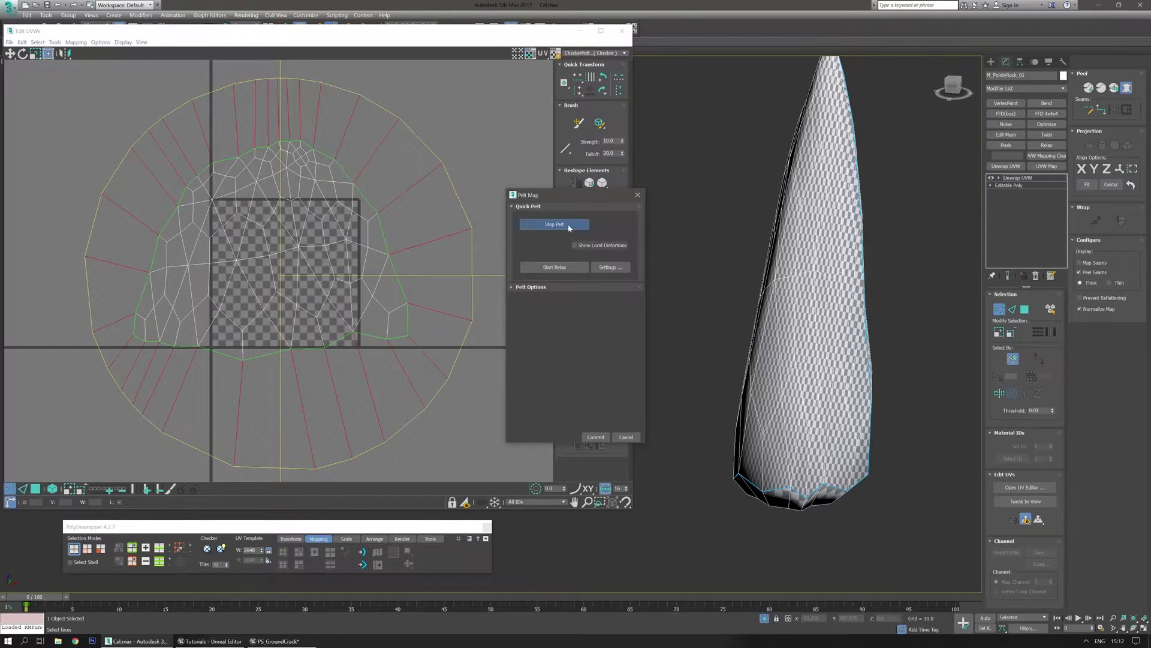
{"action": "left_click", "coordinate": [531, 288]}
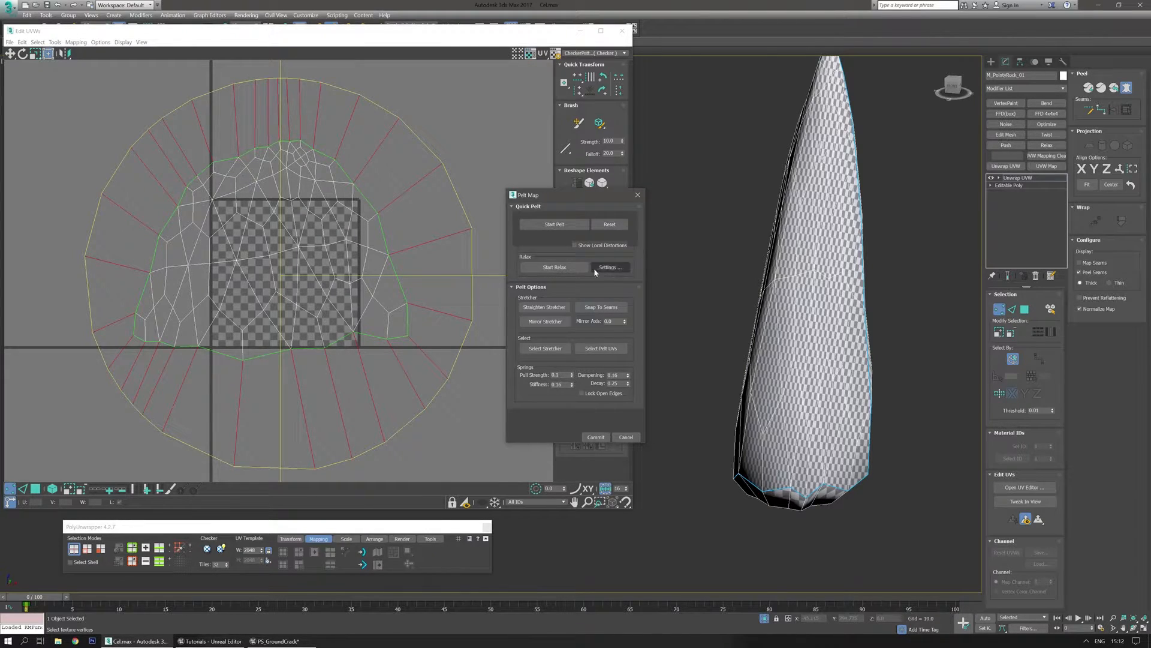
{"action": "left_click", "coordinate": [572, 270]}
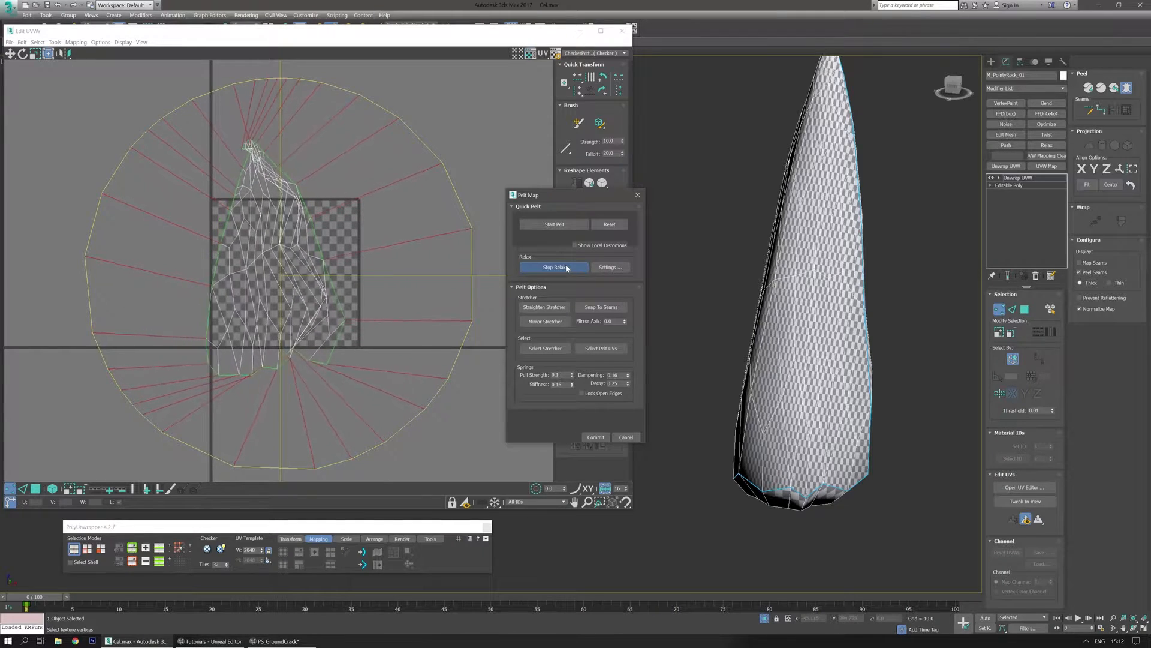
{"action": "left_click", "coordinate": [554, 224]}
Step: Relax the pelted island repeatedly by polygon angles with 100 iterations and an amount of 0.1
{"action": "left_click", "coordinate": [610, 267]}
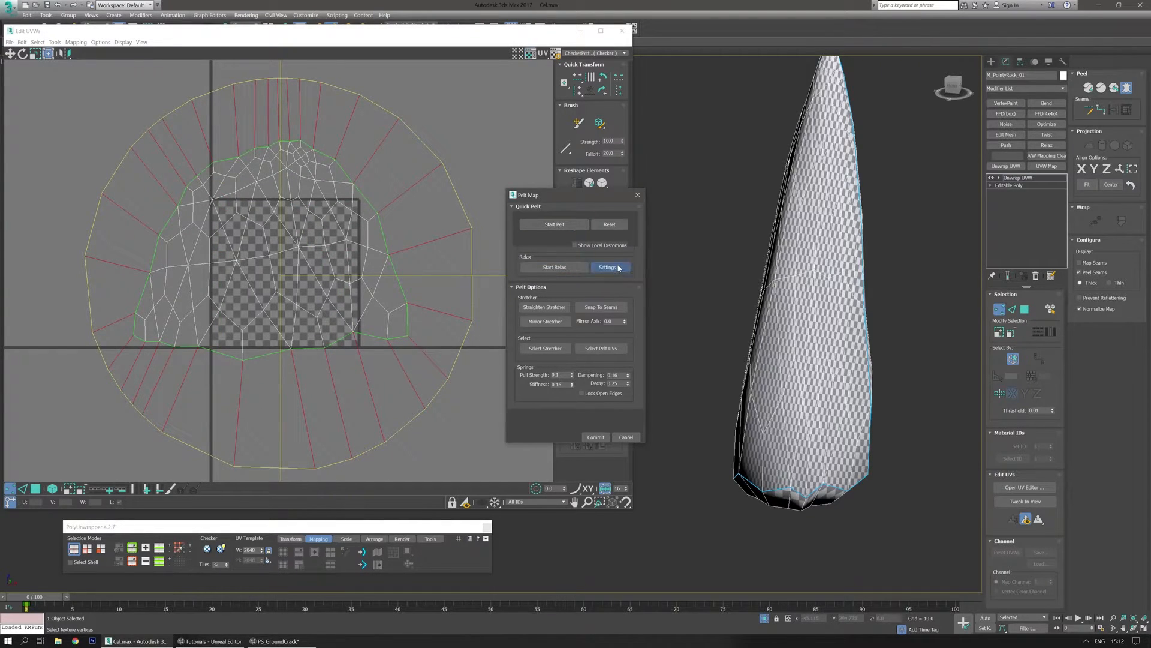
{"action": "left_click", "coordinate": [102, 122]}
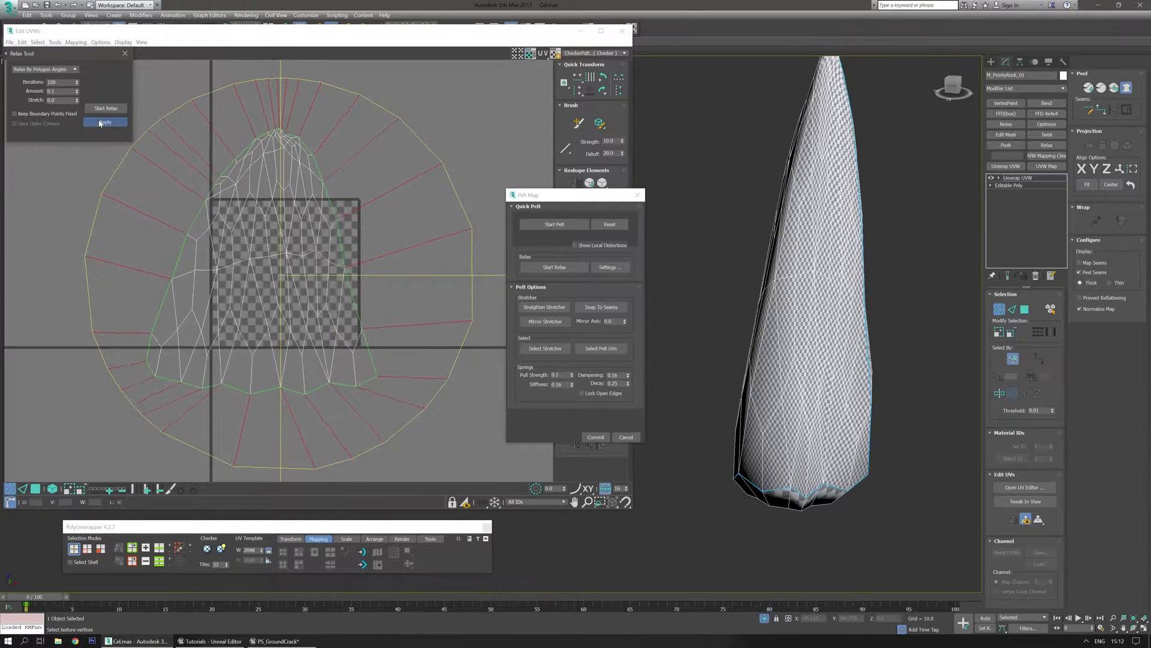
{"action": "left_click", "coordinate": [100, 121]}
{"action": "left_click", "coordinate": [100, 121]}
{"action": "left_click", "coordinate": [100, 121]}
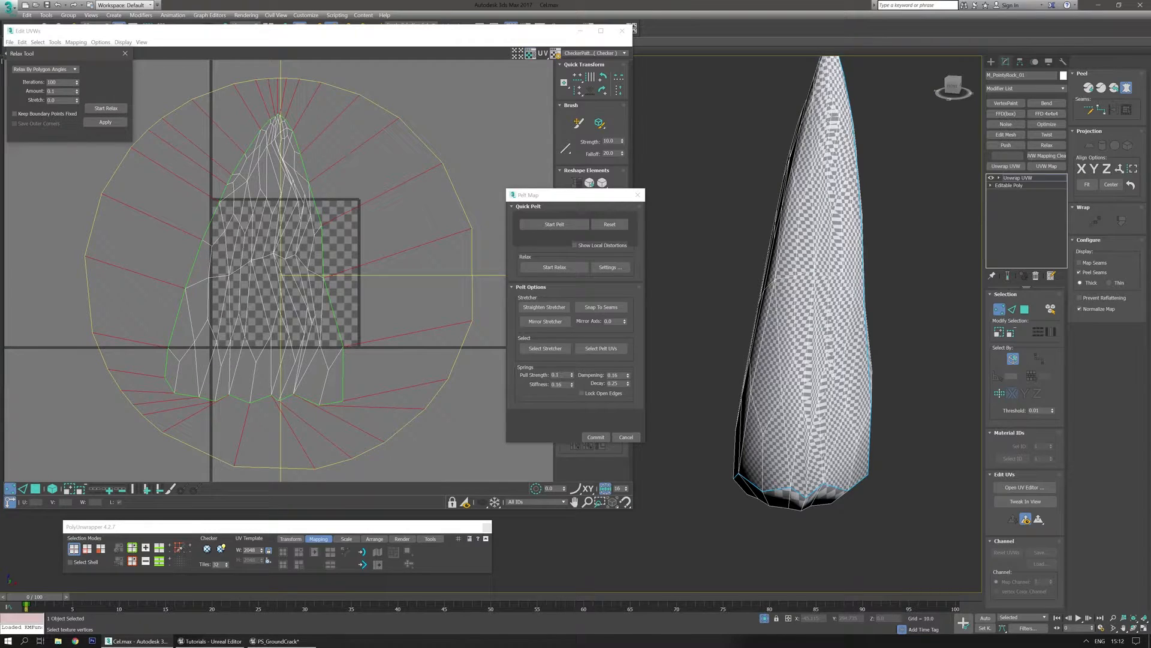
Step: Relax the pelted island by edge angles with 100 iterations and an amount of 0.1, checking the checker pattern around the rock
{"action": "left_click", "coordinate": [72, 70]}
{"action": "left_click", "coordinate": [38, 82]}
{"action": "left_click", "coordinate": [107, 123]}
{"action": "left_click", "coordinate": [106, 123]}
{"action": "middle_click_drag", "start_coordinate": [785, 289], "coordinate": [746, 342], "text": "alt"}
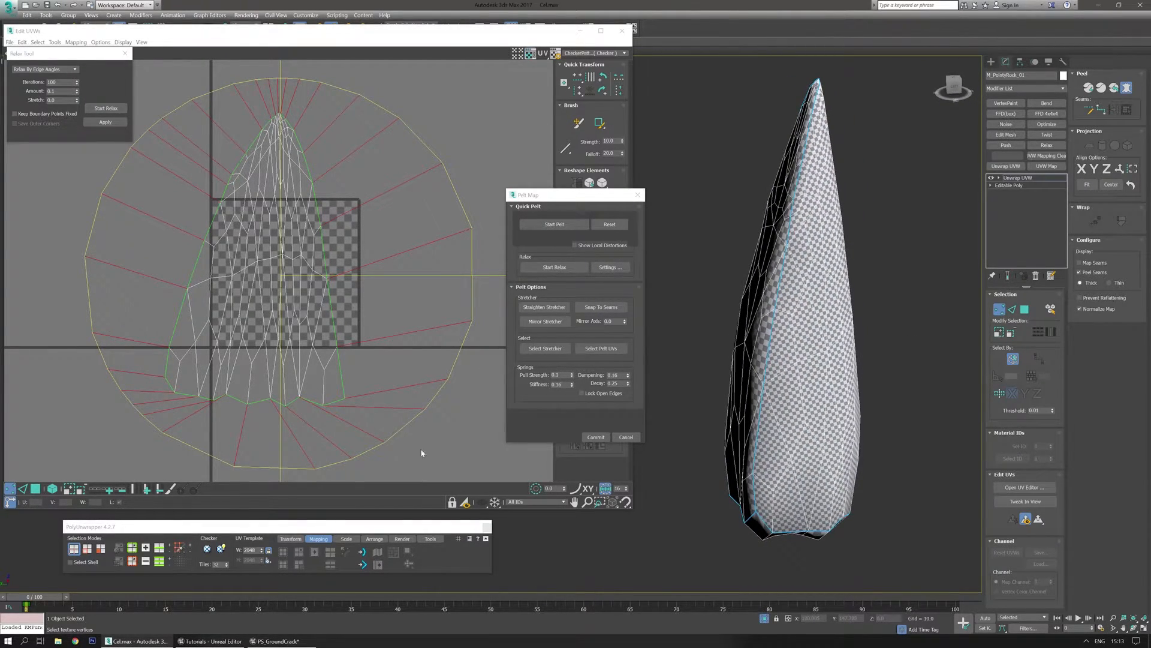
{"action": "middle_click_drag", "start_coordinate": [790, 414], "coordinate": [756, 389], "text": "alt"}
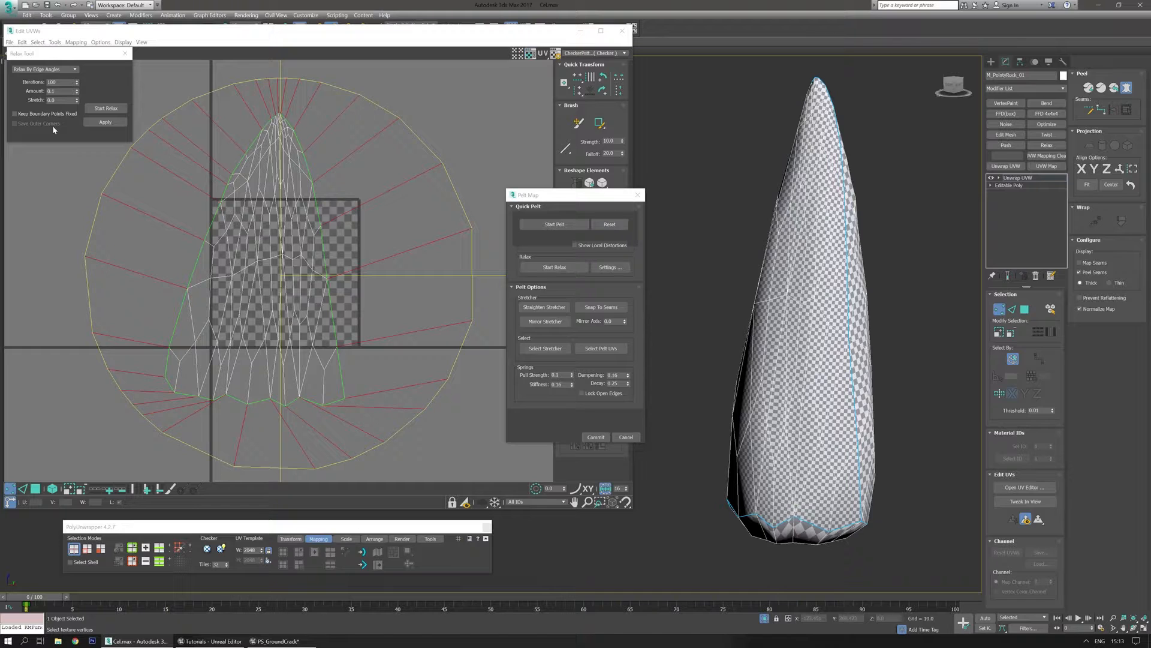
{"action": "left_click", "coordinate": [105, 122]}
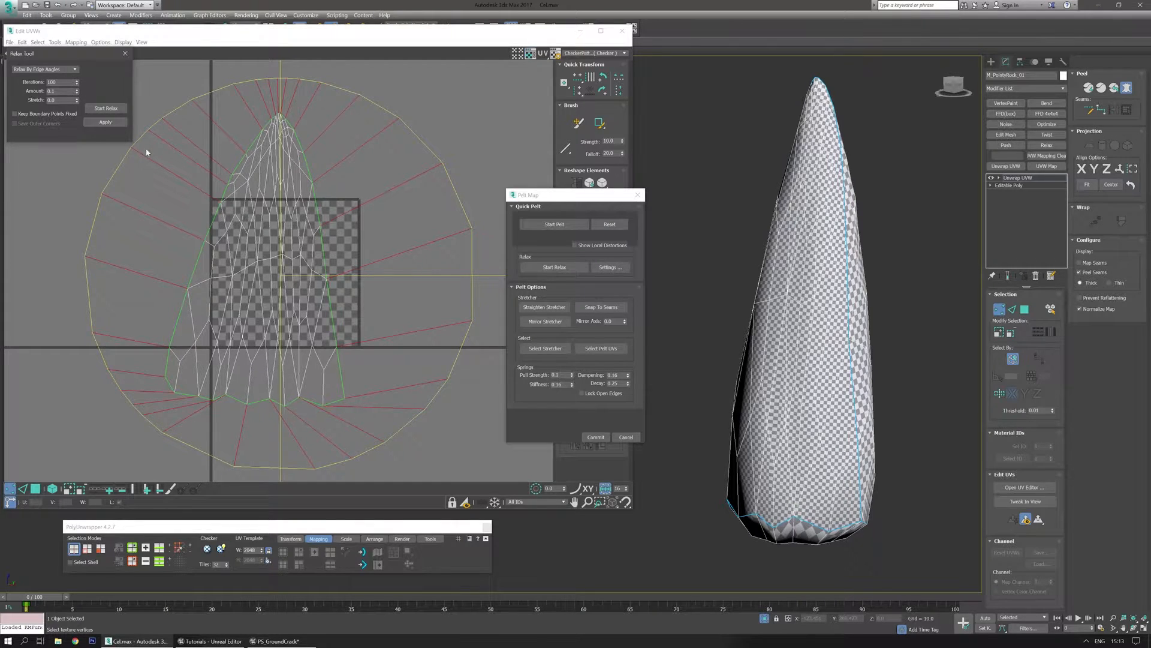
Step: Inspect the checker pattern up close and try relaxing the pelted island by centers
{"action": "middle_click_drag", "start_coordinate": [701, 320], "coordinate": [713, 321], "text": "alt"}
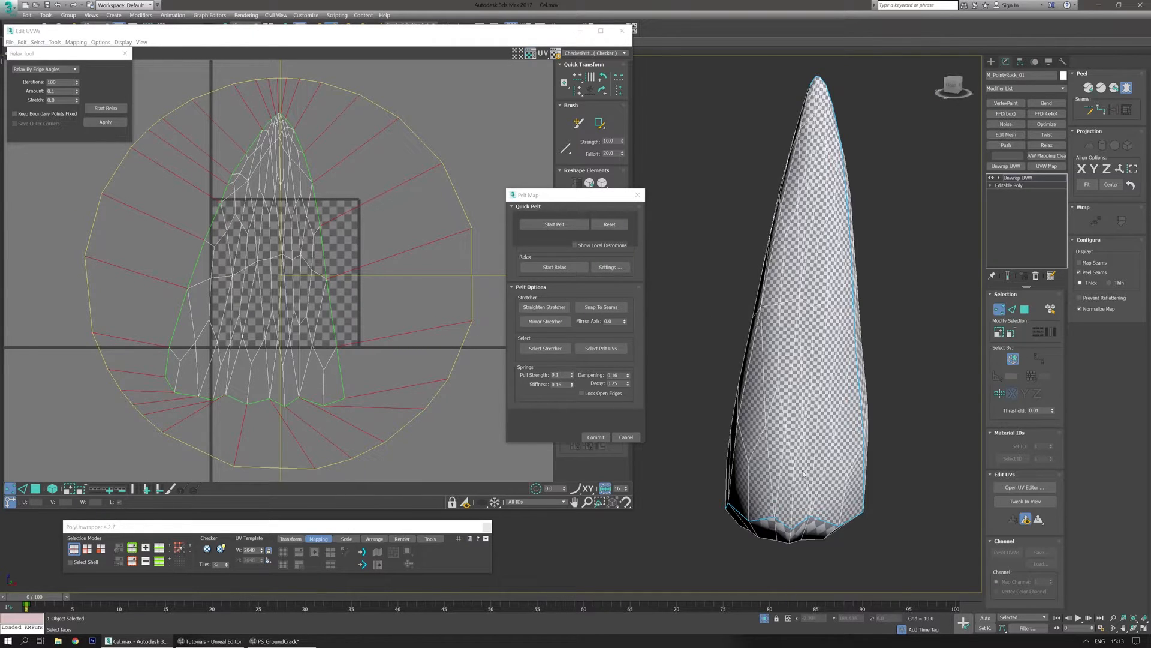
{"action": "scroll", "coordinate": [804, 474], "scroll_direction": "up", "scroll_amount": 8}
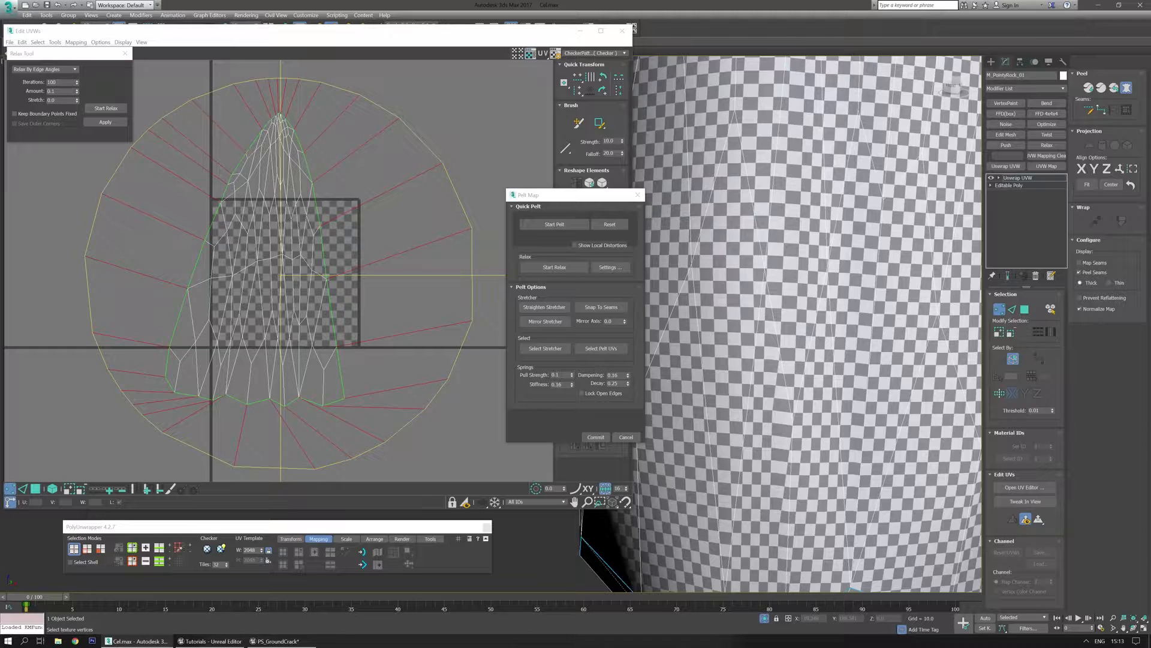
{"action": "left_click", "coordinate": [45, 69]}
{"action": "left_click", "coordinate": [36, 90]}
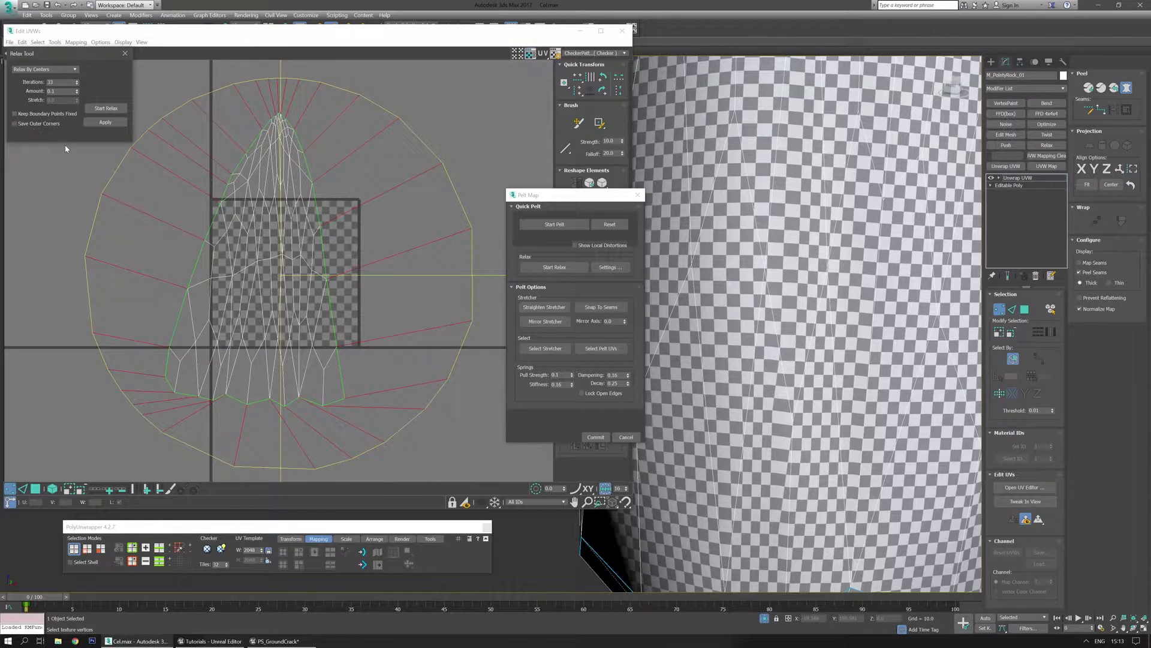
{"action": "left_click", "coordinate": [105, 108]}
{"action": "left_click", "coordinate": [107, 109]}
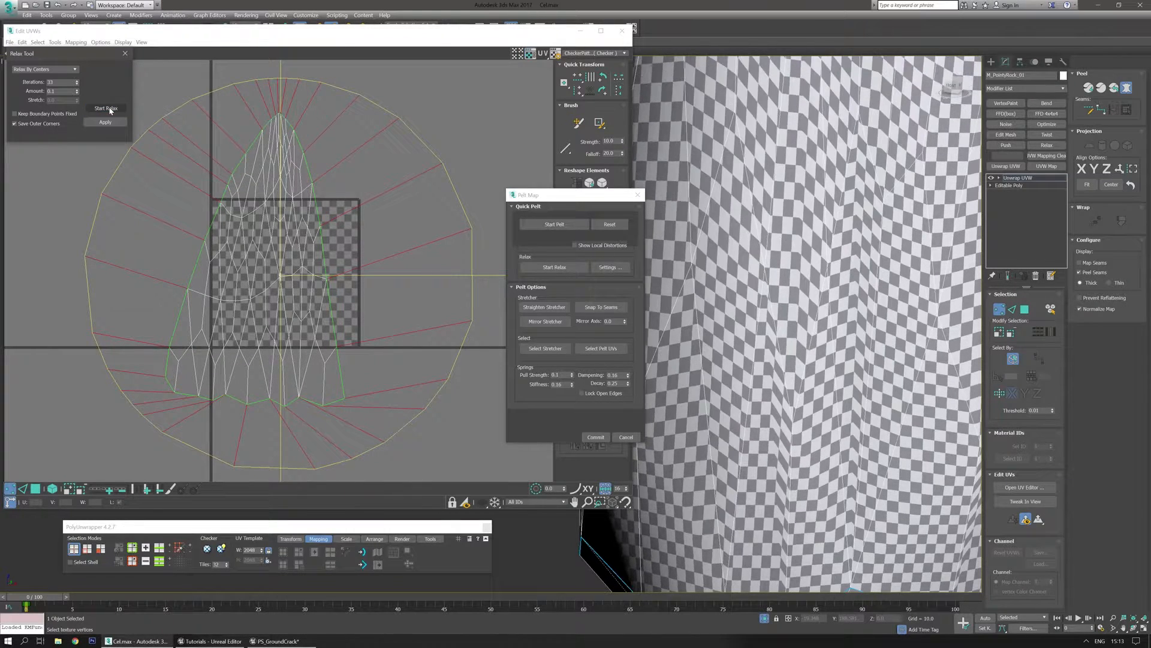
Step: Reopen the UV editor for the rock, display the checker pattern on it, and inspect the pelted half
{"action": "scroll", "coordinate": [805, 365], "scroll_direction": "down", "scroll_amount": 5}
{"action": "middle_click_drag", "start_coordinate": [309, 309], "coordinate": [257, 300]}
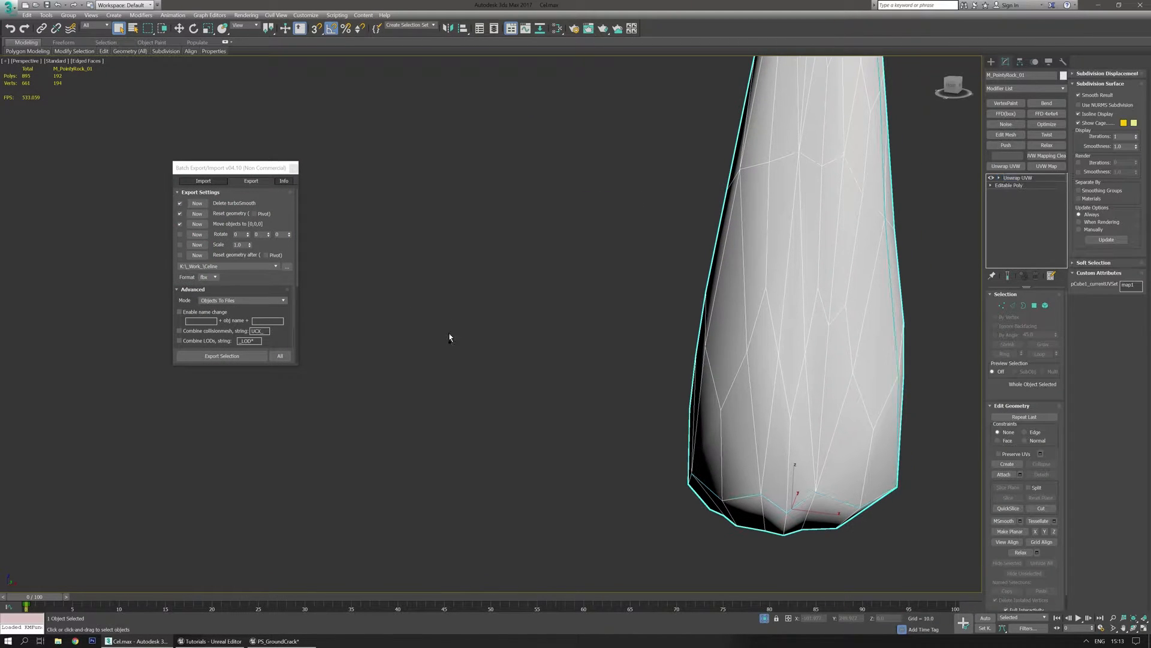
{"action": "left_click", "coordinate": [1030, 488]}
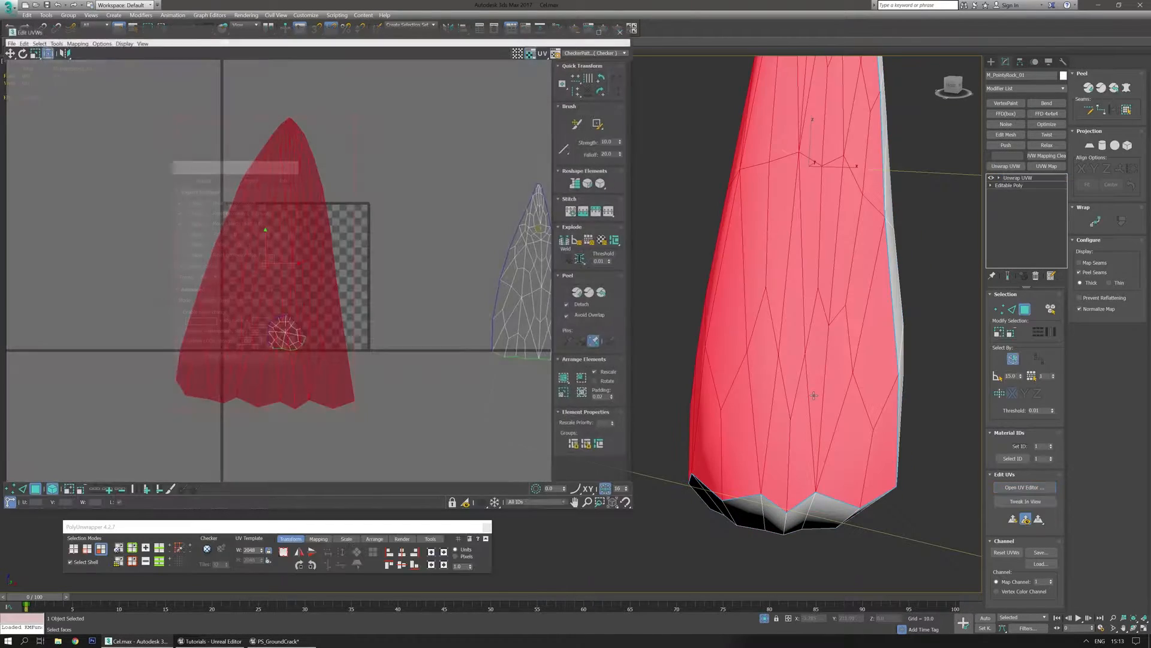
{"action": "left_click", "coordinate": [206, 549]}
{"action": "middle_click_drag", "start_coordinate": [725, 427], "coordinate": [780, 432], "text": "alt"}
{"action": "left_click", "coordinate": [925, 502]}
{"action": "middle_click_drag", "start_coordinate": [918, 498], "coordinate": [824, 465], "text": "alt"}
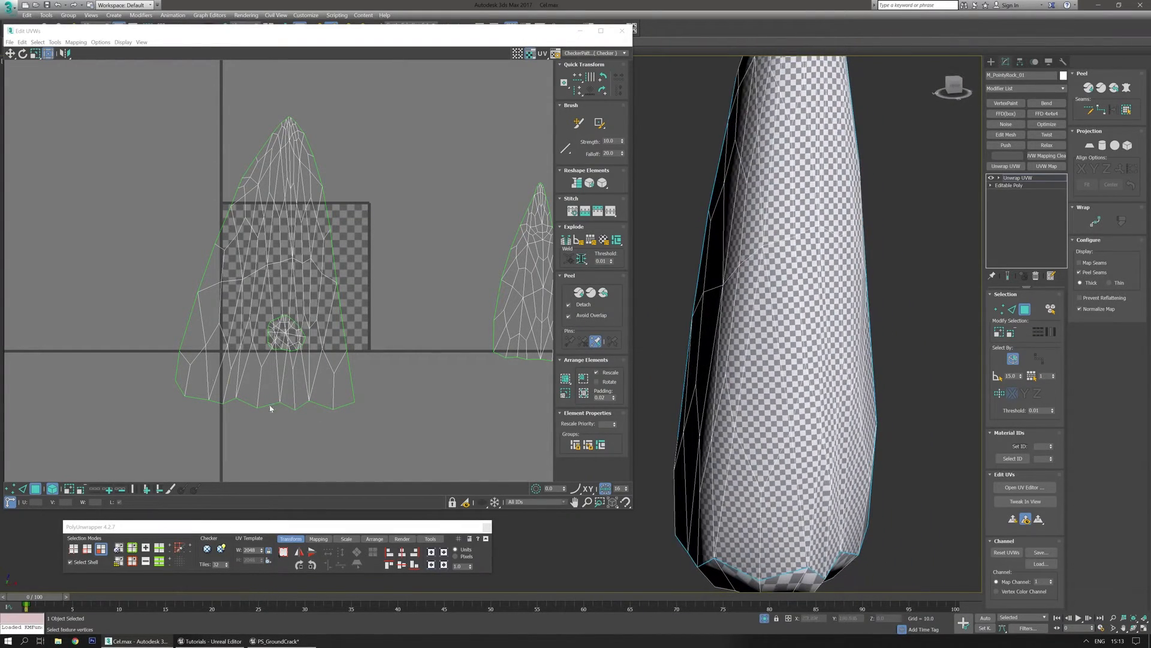
Step: Select the large pelted island and try unfolding and relaxing it with the PolyUnwrapper mapping tools
{"action": "scroll", "coordinate": [117, 208], "scroll_direction": "down", "scroll_amount": 2}
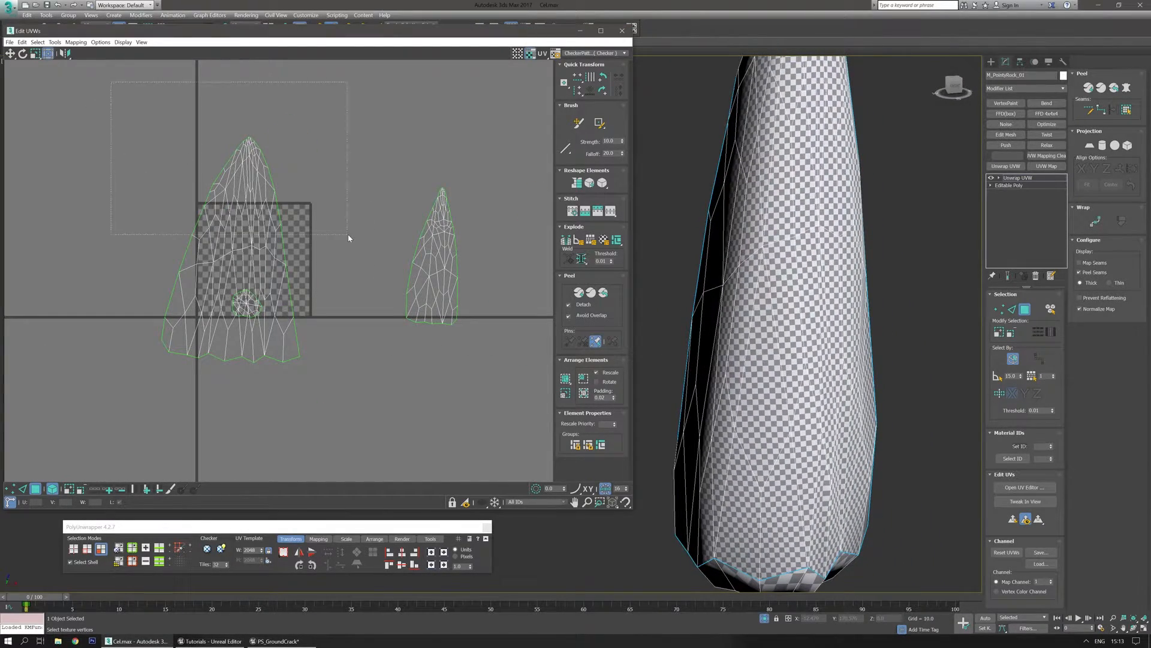
{"action": "left_click_drag", "start_coordinate": [347, 234], "coordinate": [348, 234]}
{"action": "middle_click_drag", "start_coordinate": [467, 376], "coordinate": [496, 380]}
{"action": "left_click", "coordinate": [322, 540]}
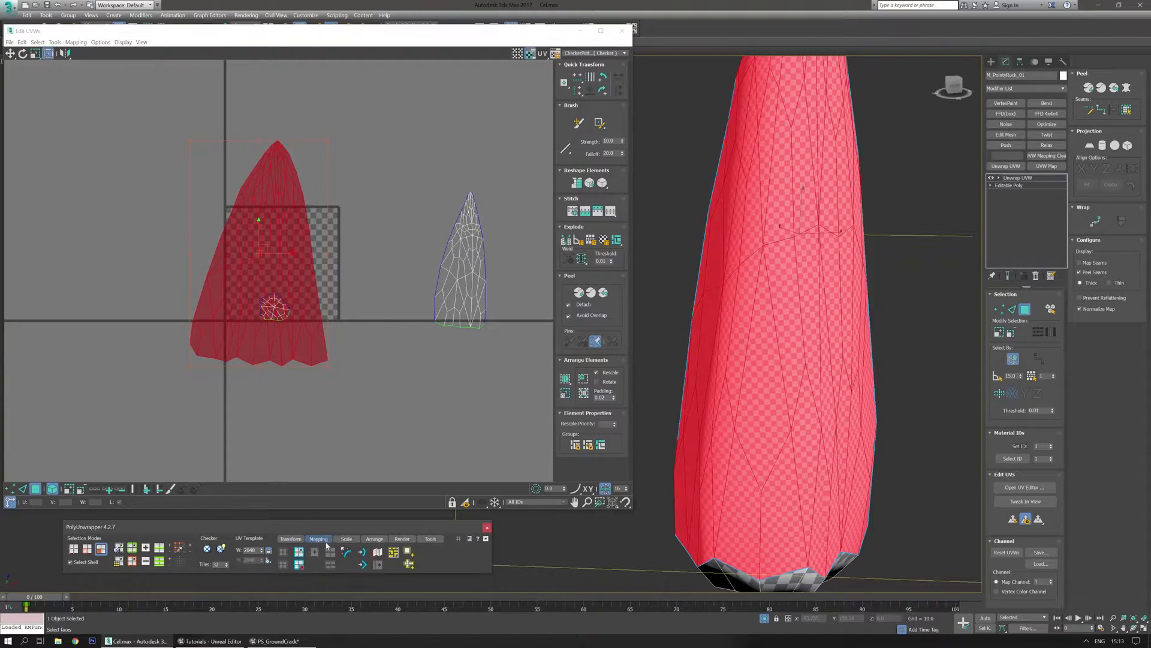
{"action": "left_click", "coordinate": [345, 552]}
{"action": "left_click", "coordinate": [363, 553]}
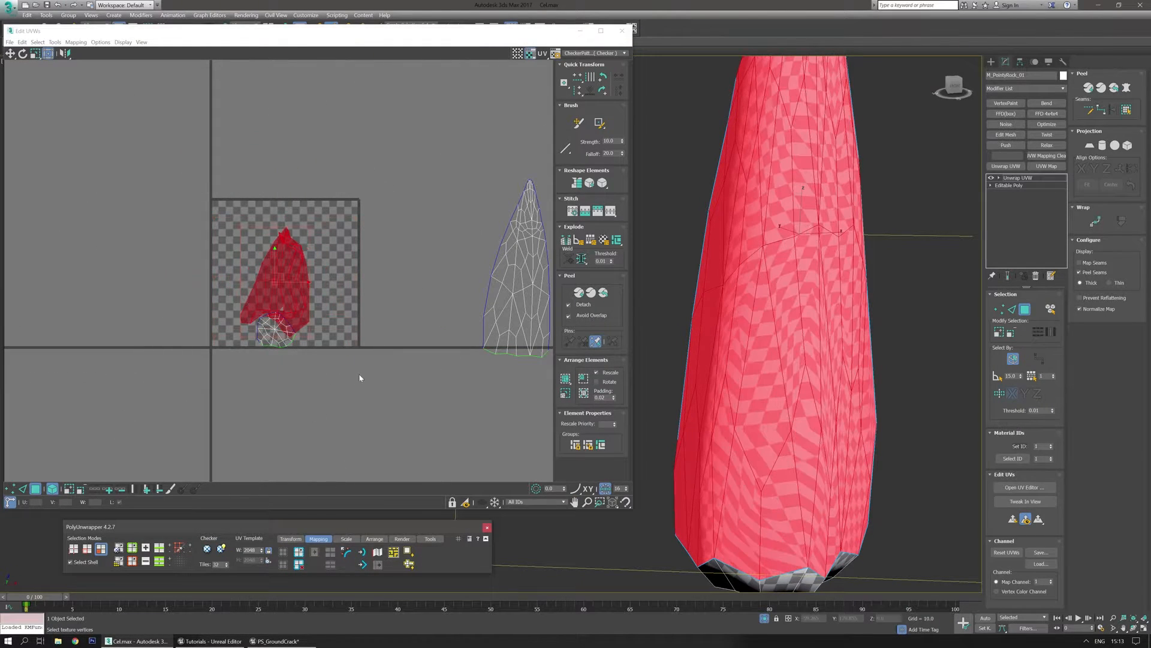
Step: Undo the unfold and relax operations on the large pelted island
{"action": "middle_click_drag", "start_coordinate": [358, 376], "coordinate": [369, 377]}
{"action": "key", "text": "ctrl+z"}
{"action": "key", "text": "ctrl+z"}
{"action": "scroll", "coordinate": [343, 291], "scroll_direction": "down", "scroll_amount": 2}
{"action": "key", "text": "ctrl+z"}
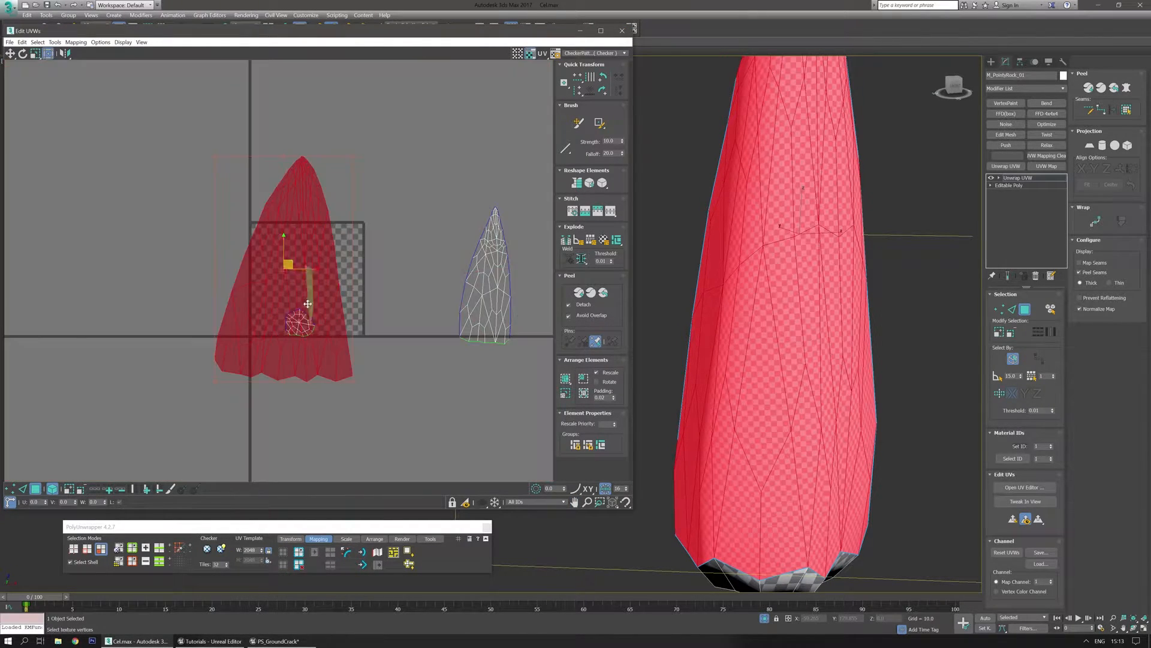
Step: Select all UV islands, pack them into the UV tile with rescaling, and inspect the checker pattern along the rock's seam
{"action": "key", "text": "ctrl+a"}
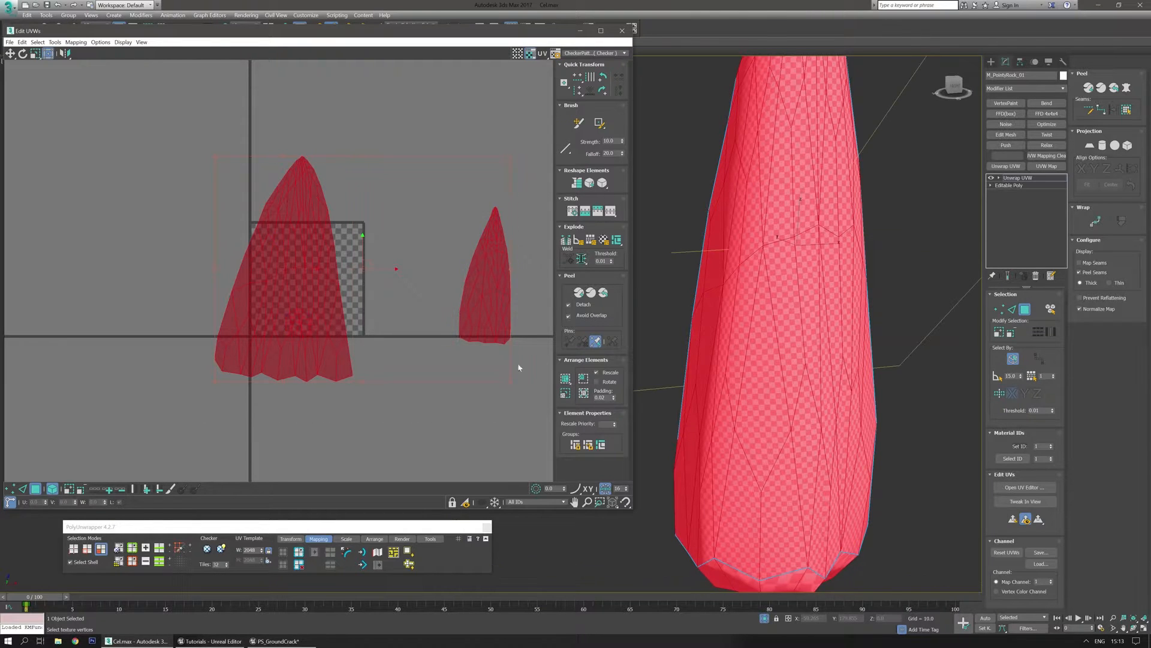
{"action": "left_click", "coordinate": [567, 381]}
{"action": "left_click", "coordinate": [437, 403]}
{"action": "middle_click_drag", "start_coordinate": [761, 390], "coordinate": [786, 260], "text": "alt"}
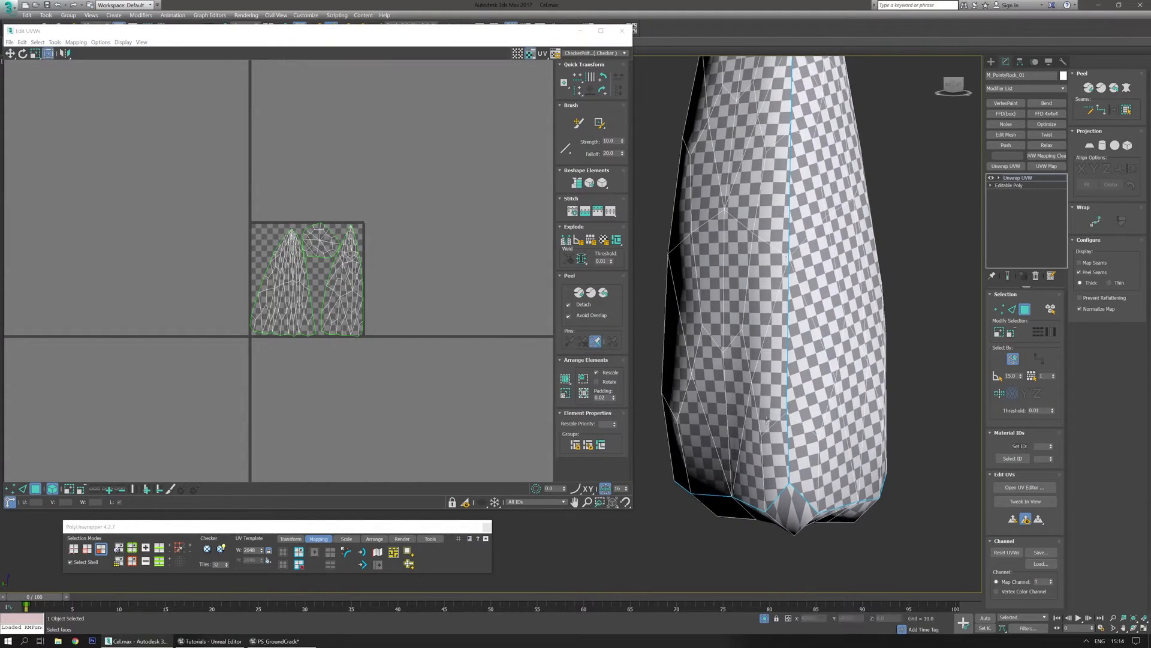
Step: Close the UV editor and collapse the rock's finished unwrap into its Editable Poly
{"action": "middle_click_drag", "start_coordinate": [348, 396], "coordinate": [362, 399]}
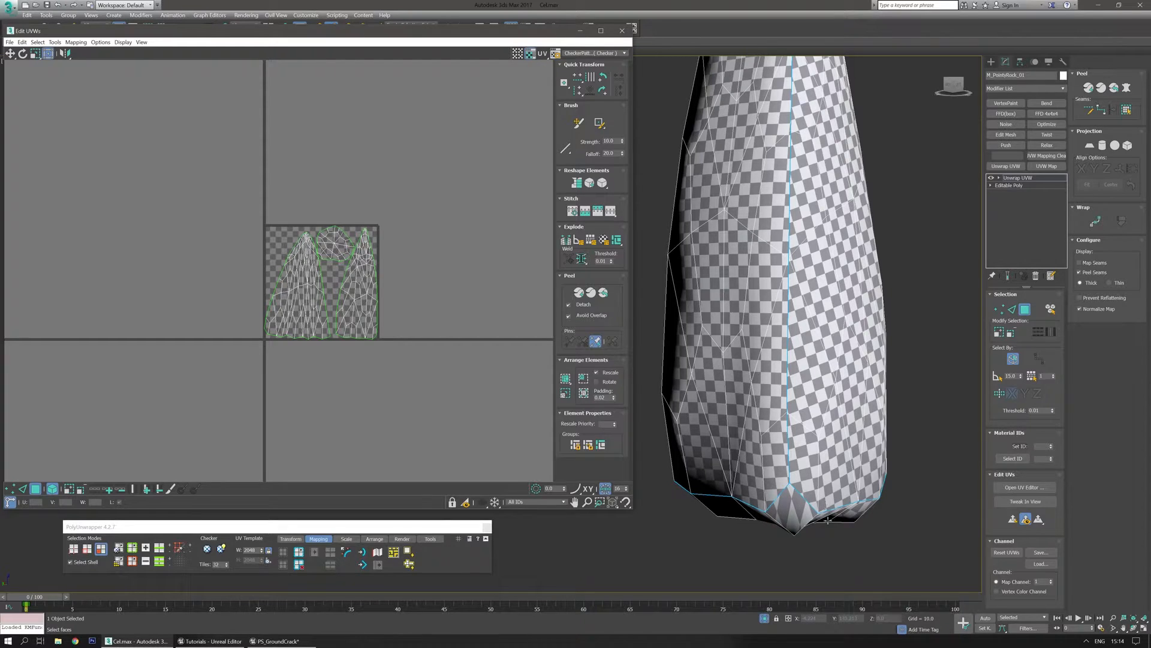
{"action": "middle_click_drag", "start_coordinate": [451, 382], "coordinate": [438, 354]}
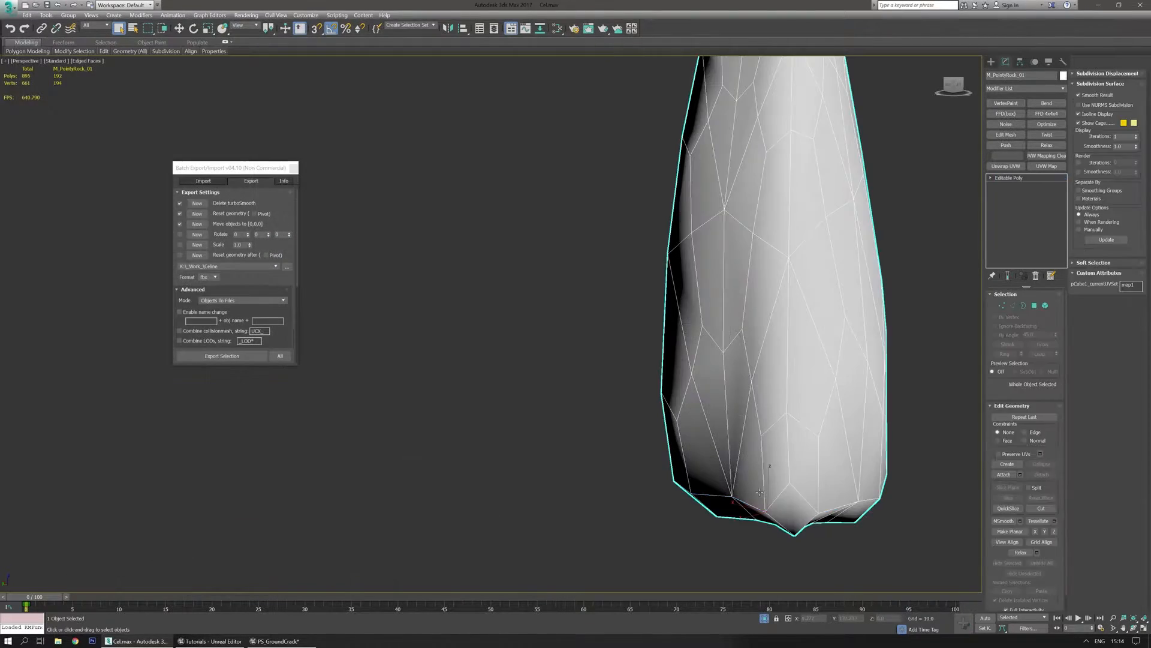
{"action": "scroll", "coordinate": [761, 481], "scroll_direction": "up", "scroll_amount": 5}
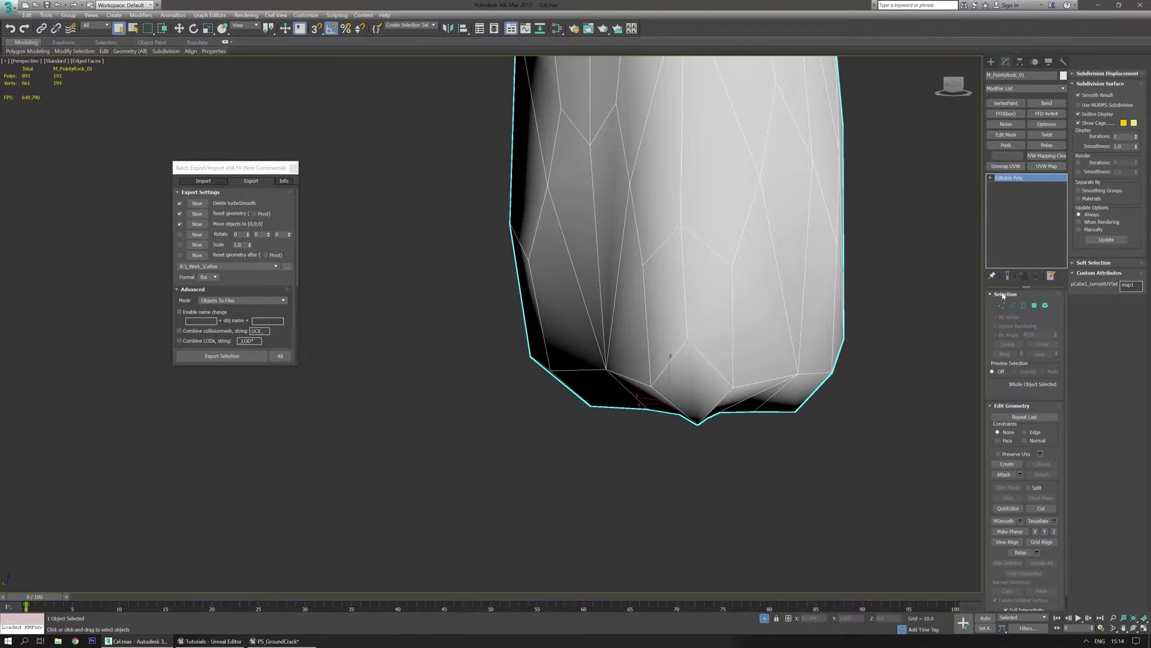
Step: Select the vertices around the rock's base, examine the mesh there, and clear the selection
{"action": "left_click", "coordinate": [1002, 306]}
{"action": "left_click_drag", "start_coordinate": [440, 466], "coordinate": [443, 464]}
{"action": "middle_click_drag", "start_coordinate": [442, 464], "coordinate": [665, 407], "text": "alt"}
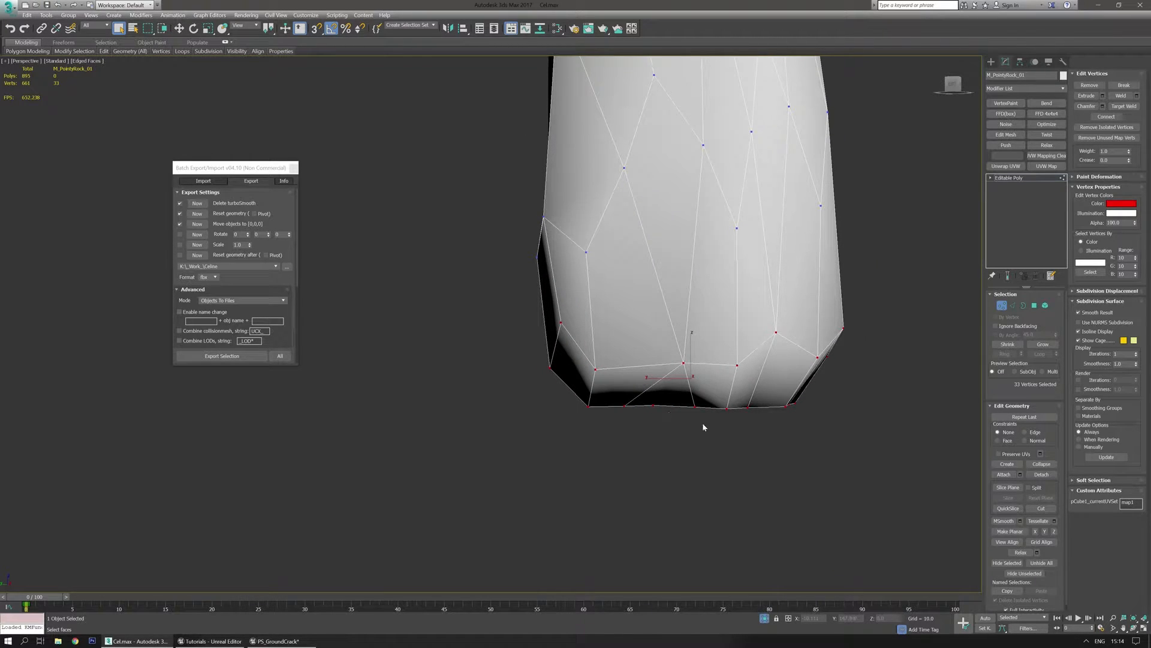
{"action": "middle_click_drag", "start_coordinate": [706, 441], "coordinate": [676, 425], "text": "alt"}
{"action": "left_click", "coordinate": [702, 468]}
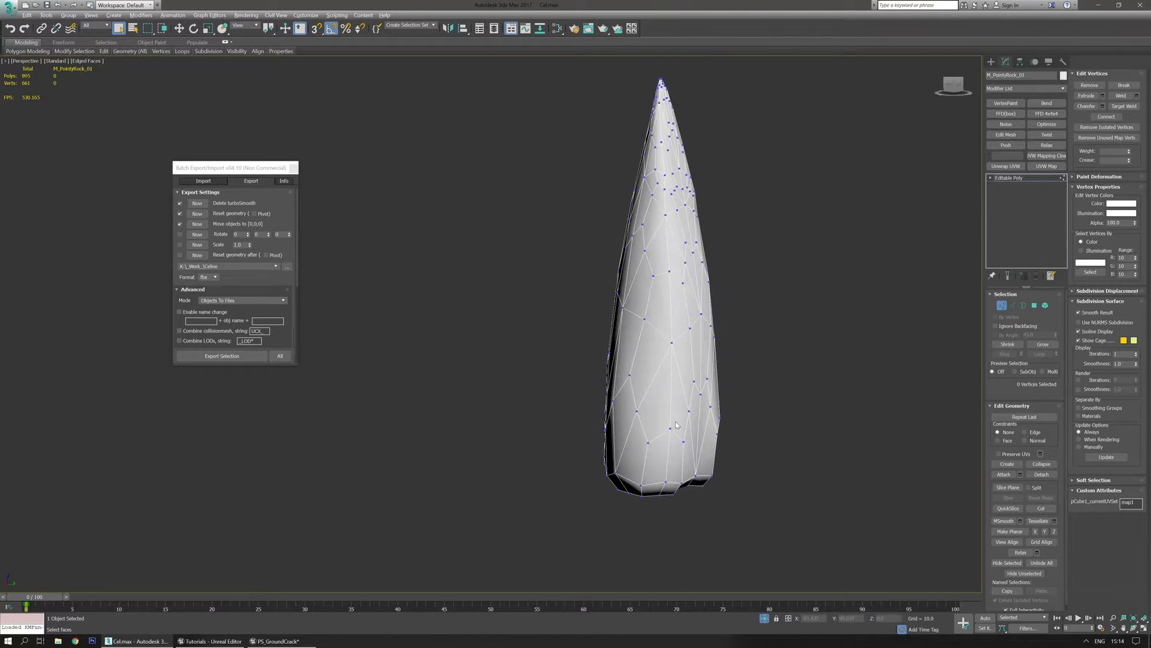
{"action": "middle_click_drag", "start_coordinate": [602, 358], "coordinate": [606, 401]}
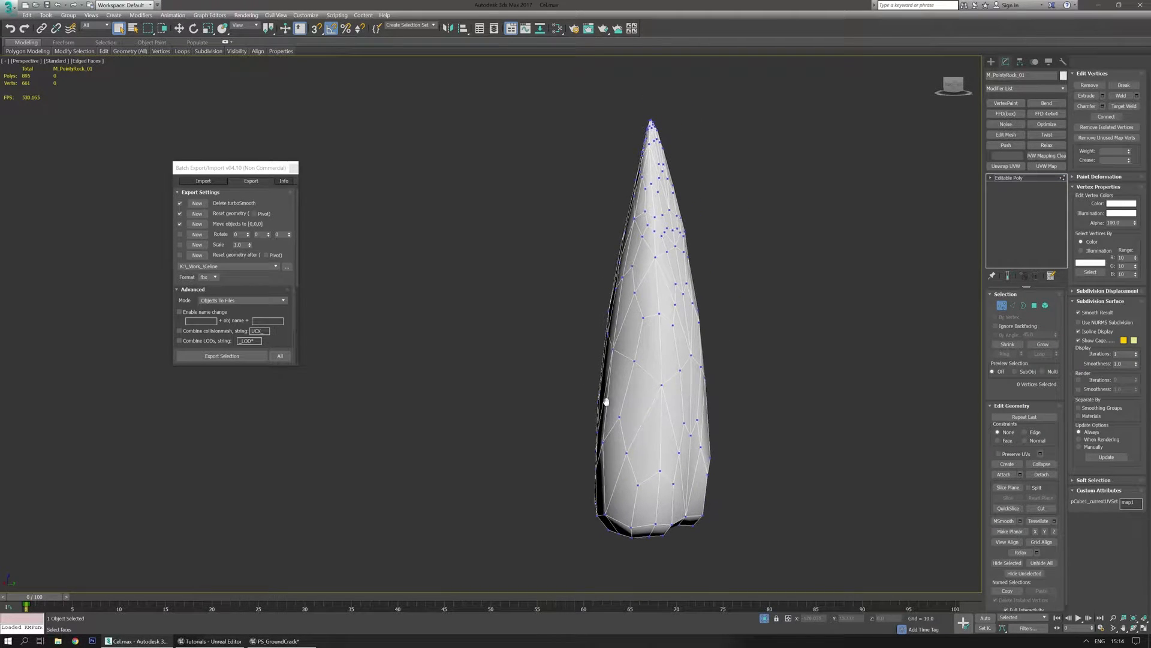
{"action": "middle_click_drag", "start_coordinate": [783, 321], "coordinate": [852, 240]}
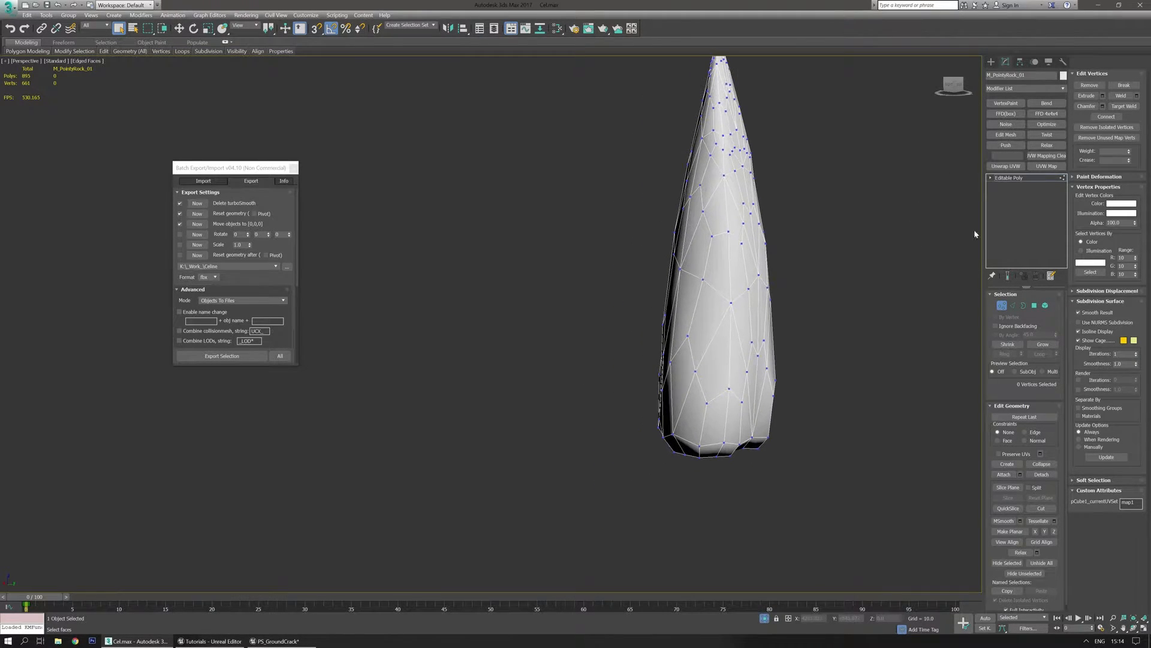
Step: Apply a new Unwrap UVW modifier to the rock, set its map channel to 2, and open the UV editor
{"action": "left_click", "coordinate": [1023, 178]}
{"action": "left_click", "coordinate": [1007, 166]}
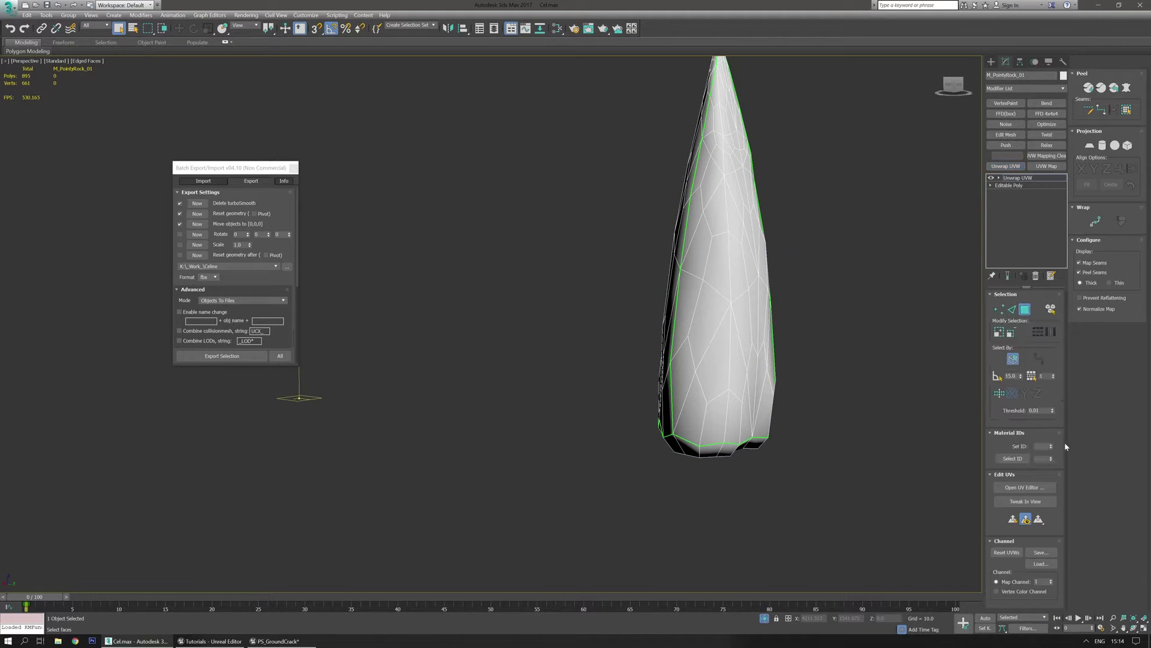
{"action": "left_click", "coordinate": [1051, 580]}
{"action": "left_click", "coordinate": [529, 351]}
{"action": "left_click", "coordinate": [1021, 488]}
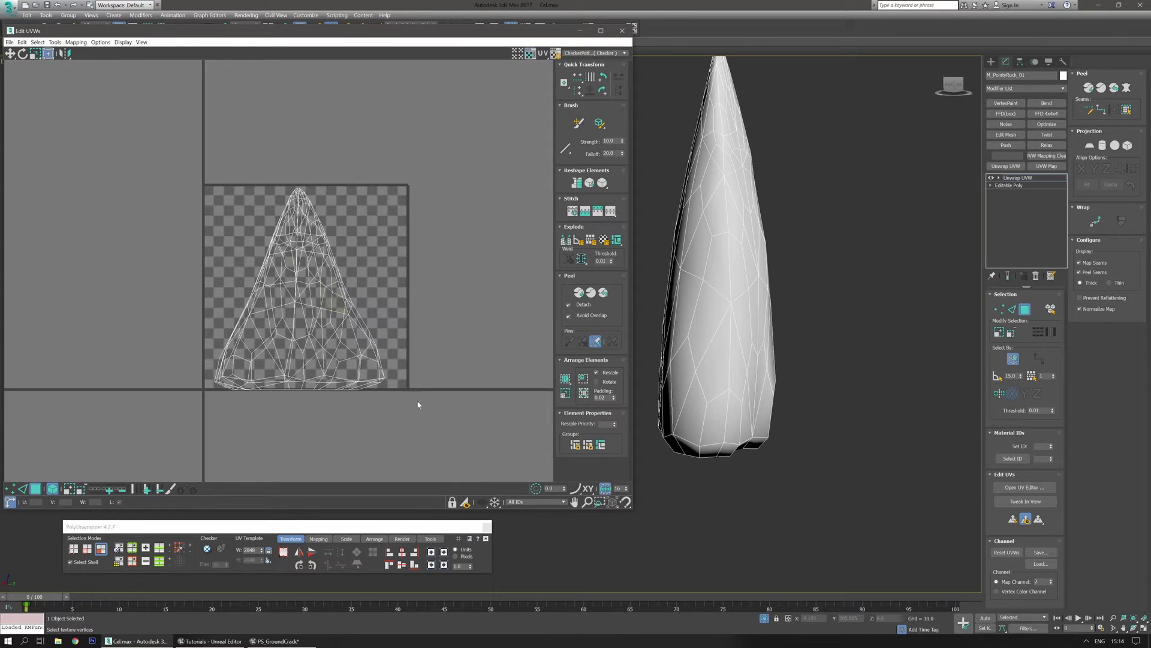
Step: Planar-map all of the rock's faces with an axis alignment and narrow the resulting UV island horizontally within the tile
{"action": "key", "text": "ctrl+a"}
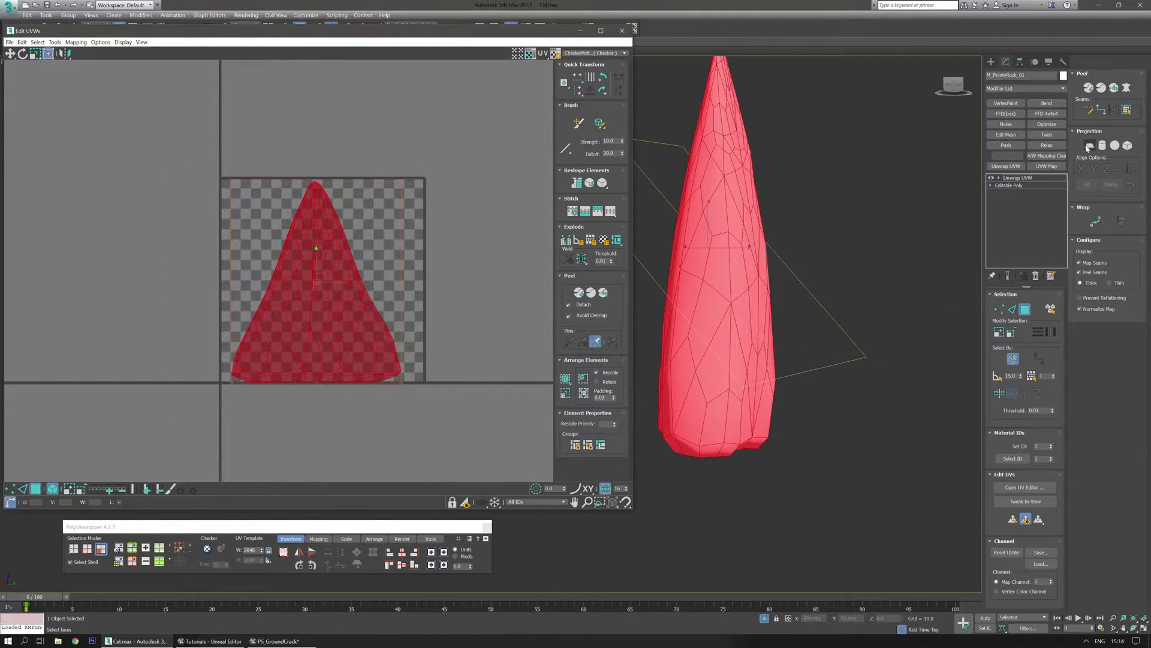
{"action": "left_click", "coordinate": [1087, 147]}
{"action": "left_click", "coordinate": [1093, 170]}
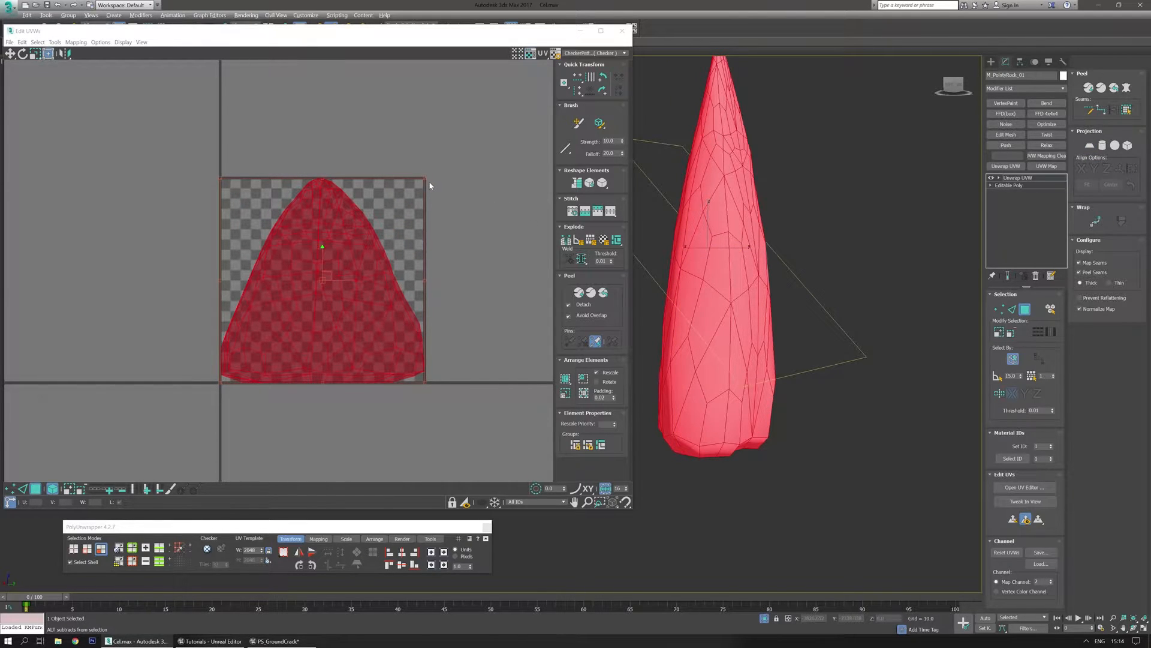
{"action": "left_click_drag", "start_coordinate": [423, 178], "coordinate": [363, 175]}
{"action": "left_click", "coordinate": [350, 173]}
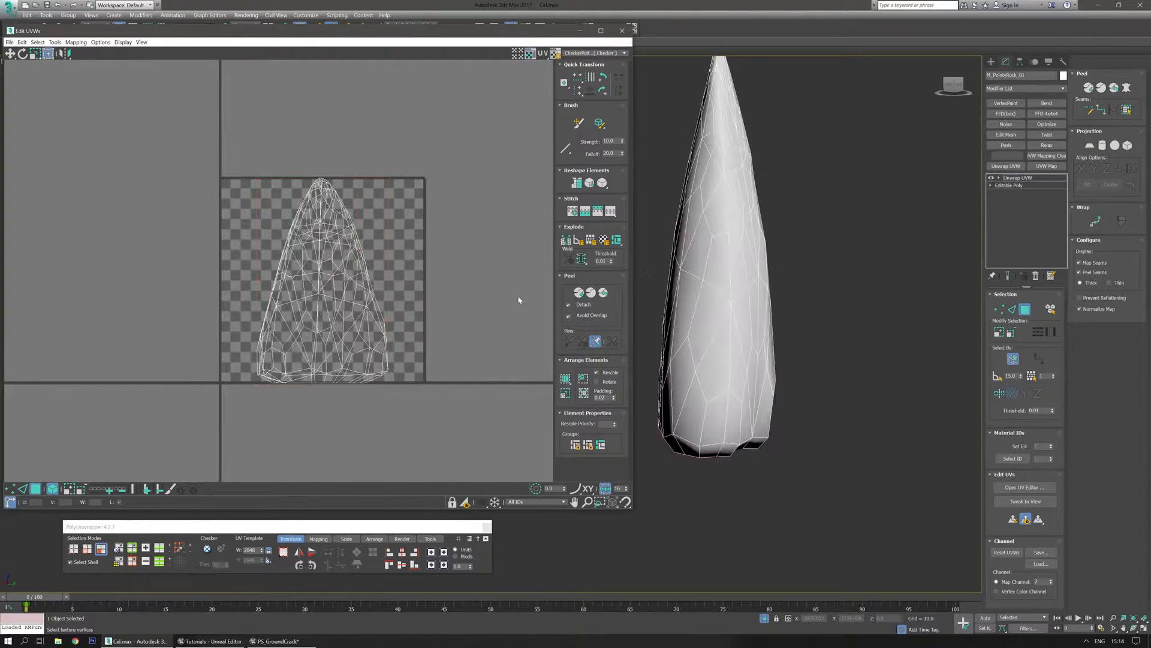
Step: Collapse the unwrap into the Editable Poly and export the rock mesh as FBX
{"action": "scroll", "coordinate": [271, 299], "scroll_direction": "up", "scroll_amount": 1}
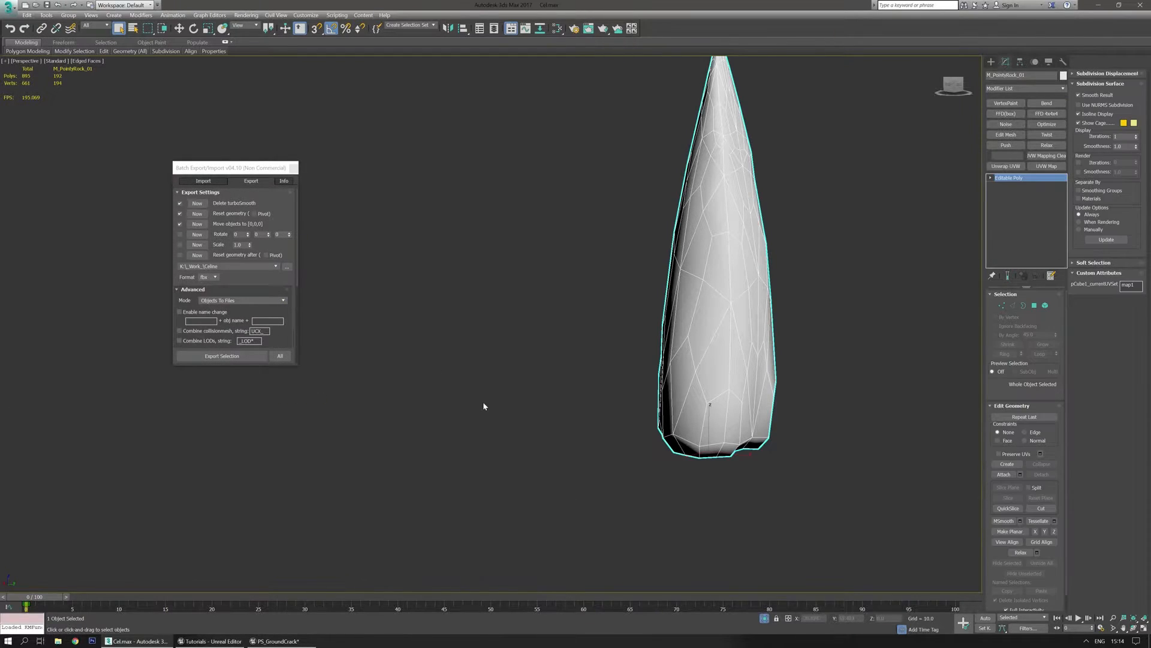
{"action": "middle_click_drag", "start_coordinate": [483, 401], "coordinate": [492, 377]}
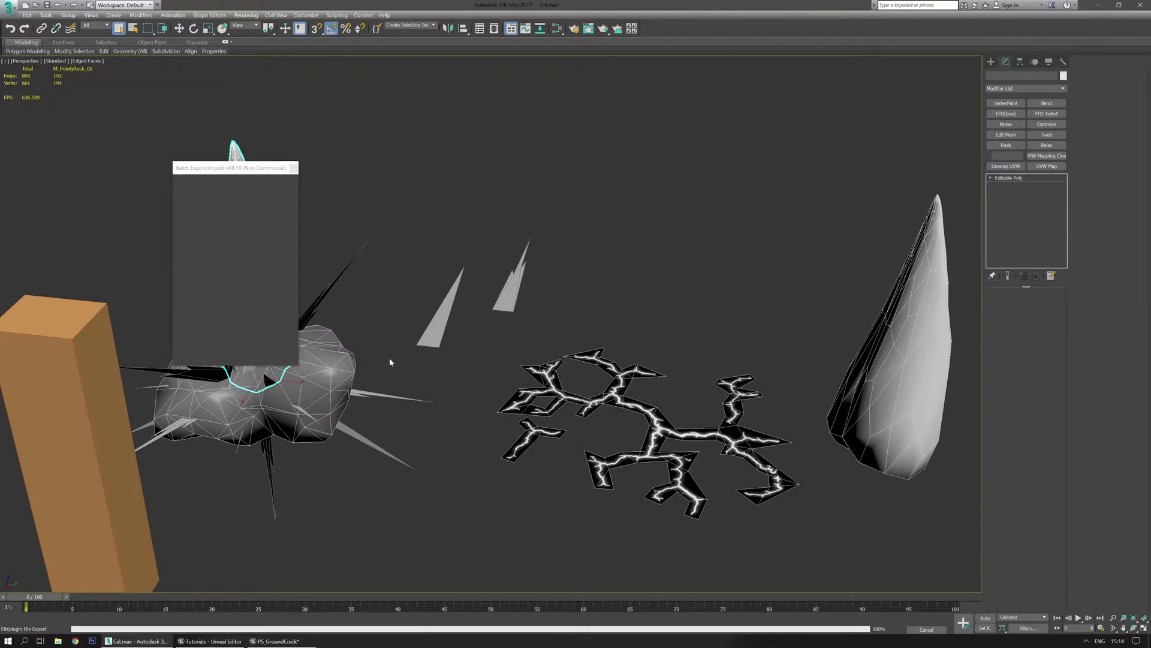
{"action": "left_click", "coordinate": [619, 366]}
Step: Switch to Unreal Editor and reimport the M_PointyRock_01 static mesh from the Meshes folder with the existing import options
{"action": "left_click", "coordinate": [276, 640]}
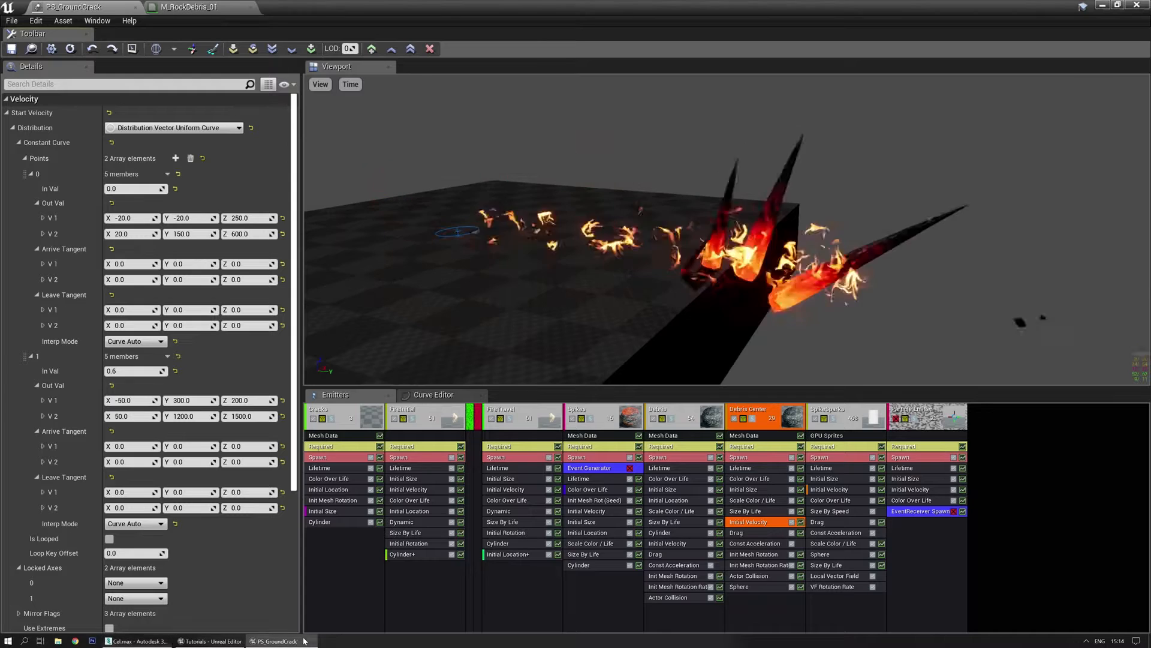
{"action": "left_click", "coordinate": [189, 8]}
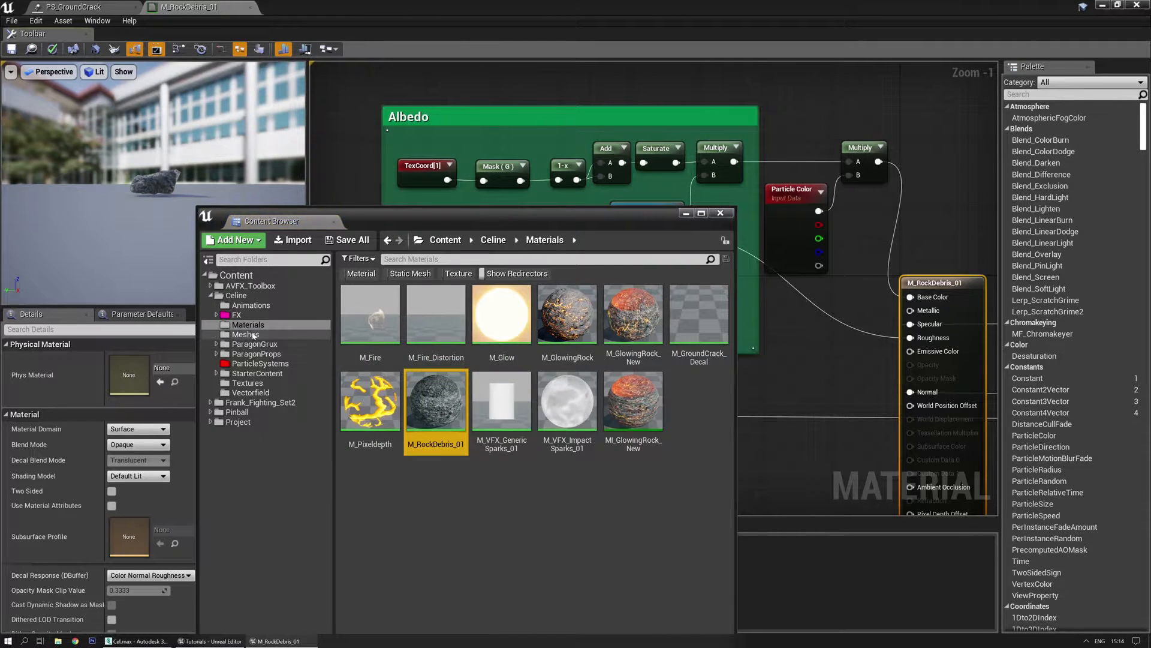
{"action": "left_click", "coordinate": [248, 334]}
{"action": "right_click", "coordinate": [445, 408]}
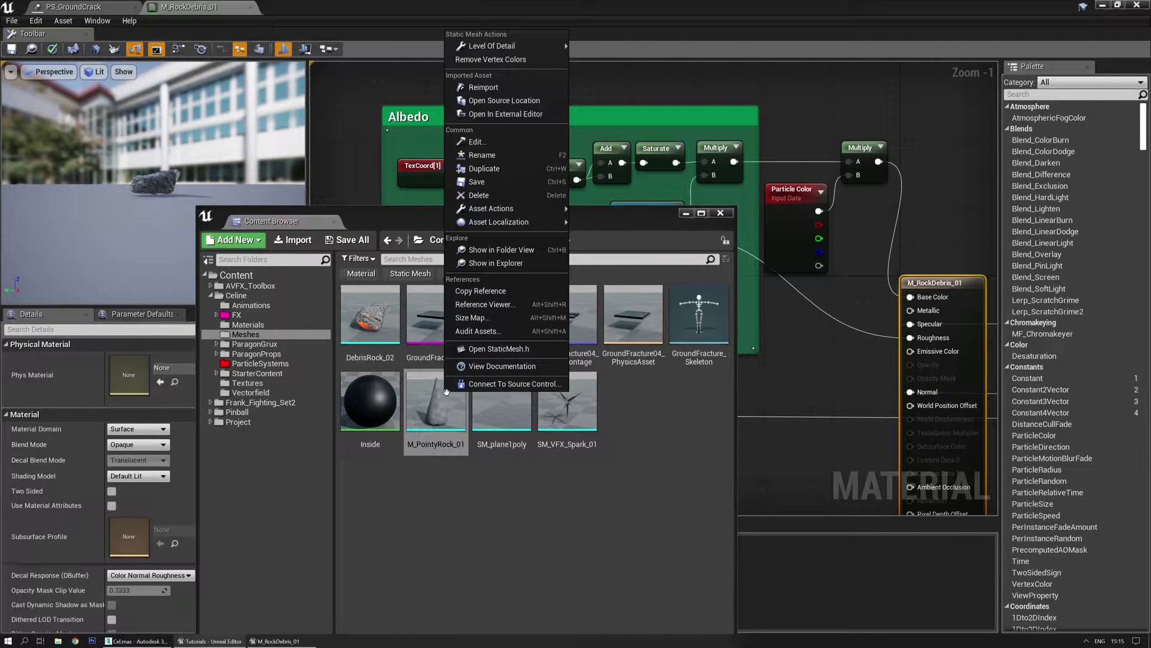
{"action": "left_click", "coordinate": [503, 90]}
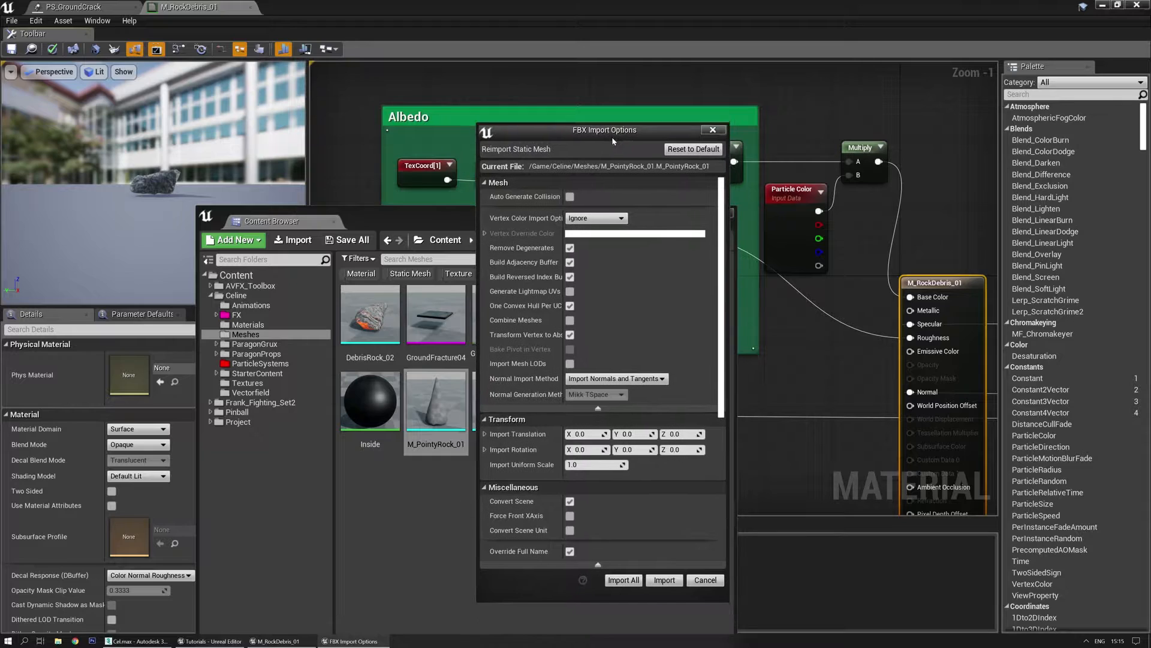
{"action": "left_click", "coordinate": [624, 576]}
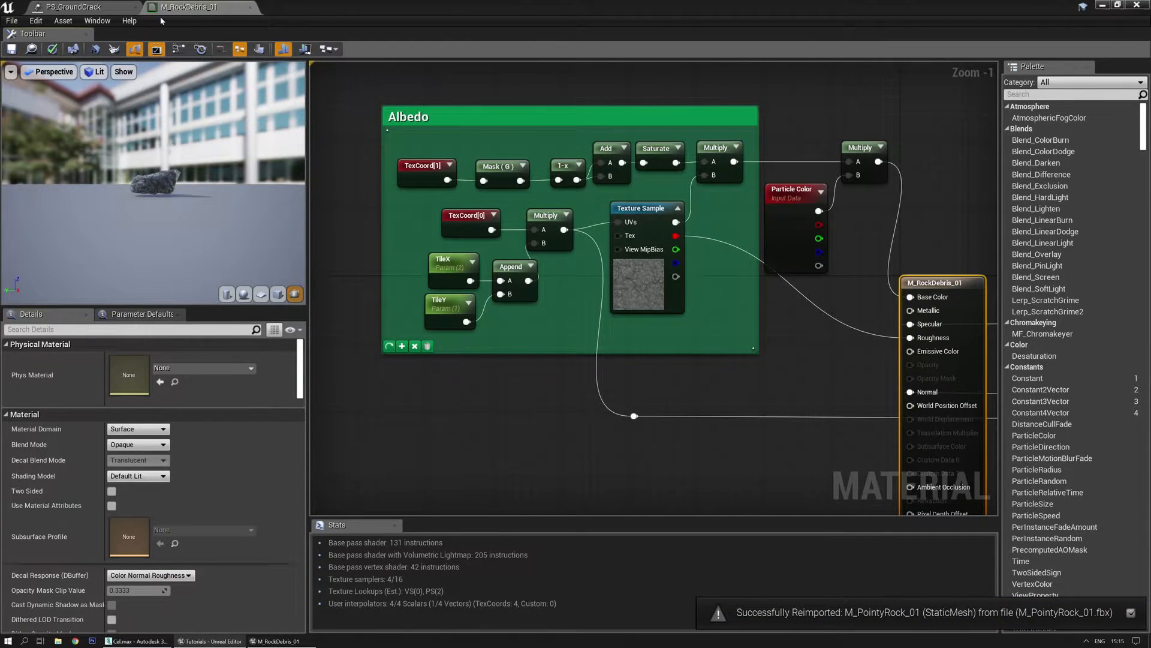
Step: Close the M_RockDebris_01 material with its changes applied, and open the MI_GlowingRock_New instance from the Materials folder
{"action": "left_click", "coordinate": [250, 7]}
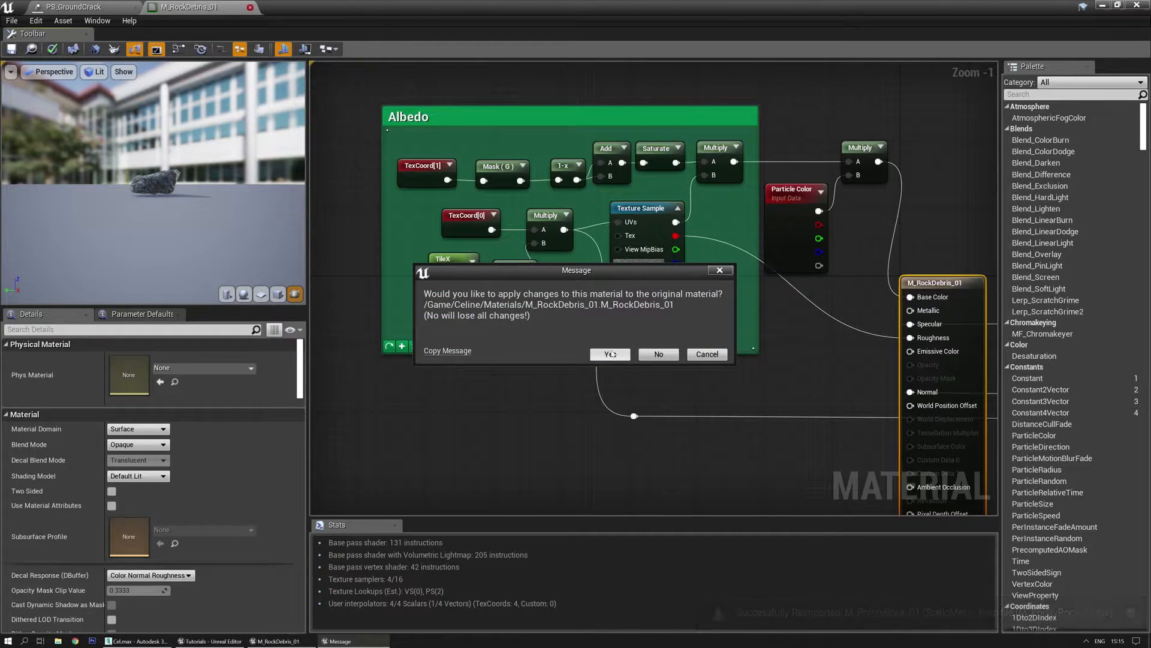
{"action": "left_click", "coordinate": [608, 355]}
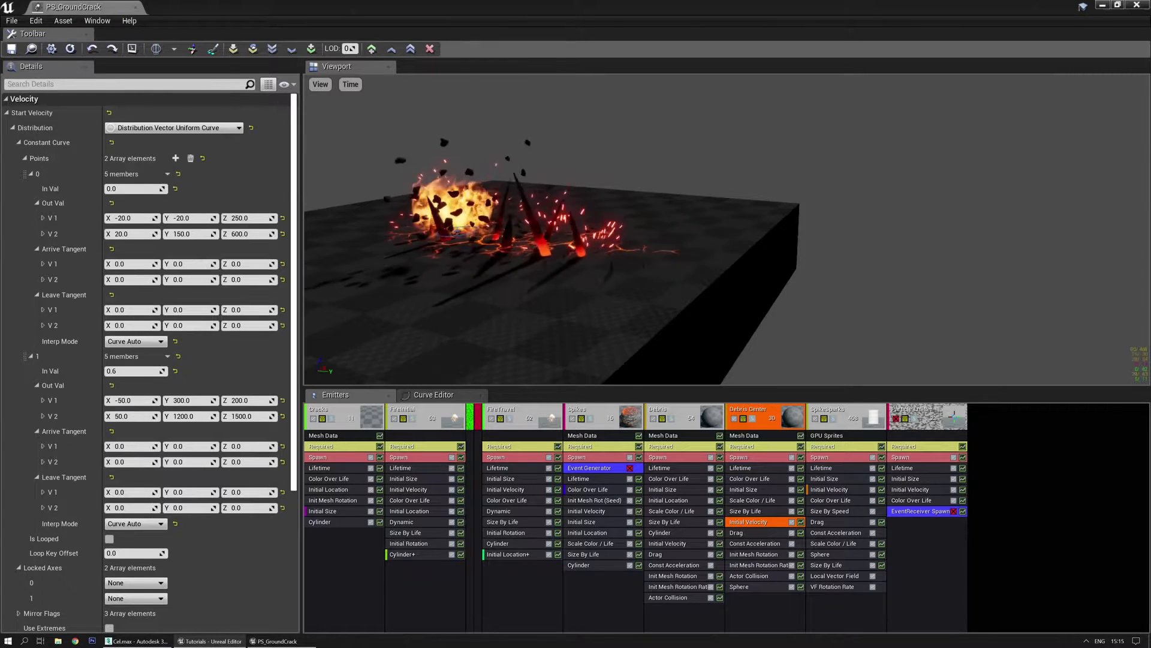
{"action": "left_click", "coordinate": [210, 642]}
{"action": "left_click", "coordinate": [369, 258]}
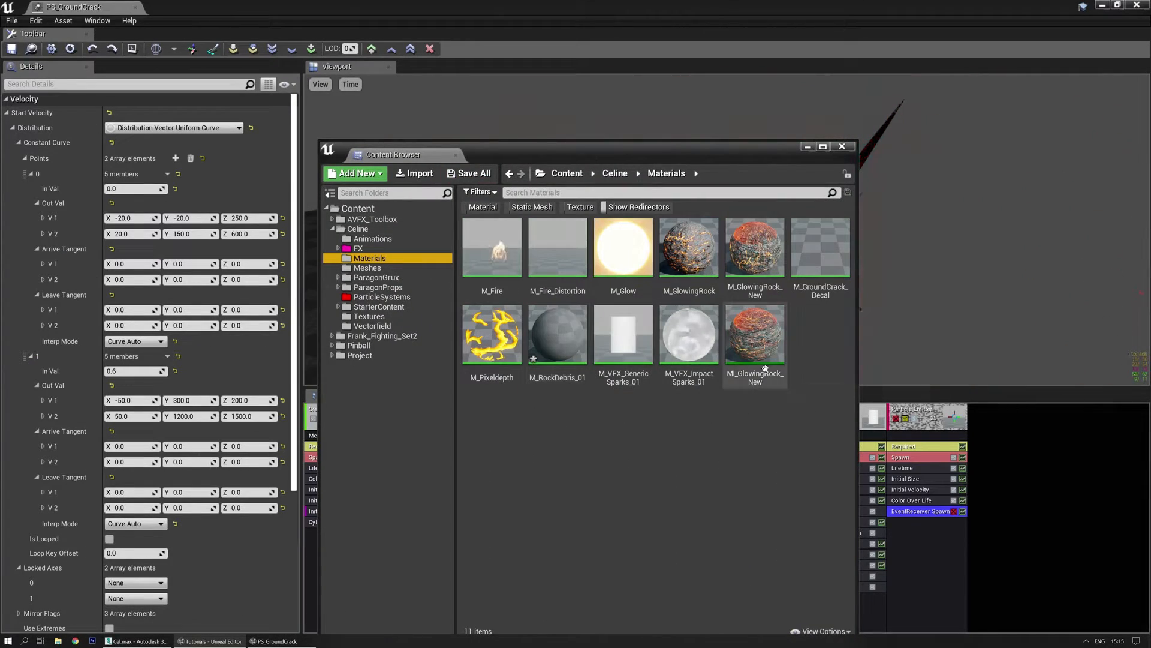
{"action": "double_click", "coordinate": [755, 336]}
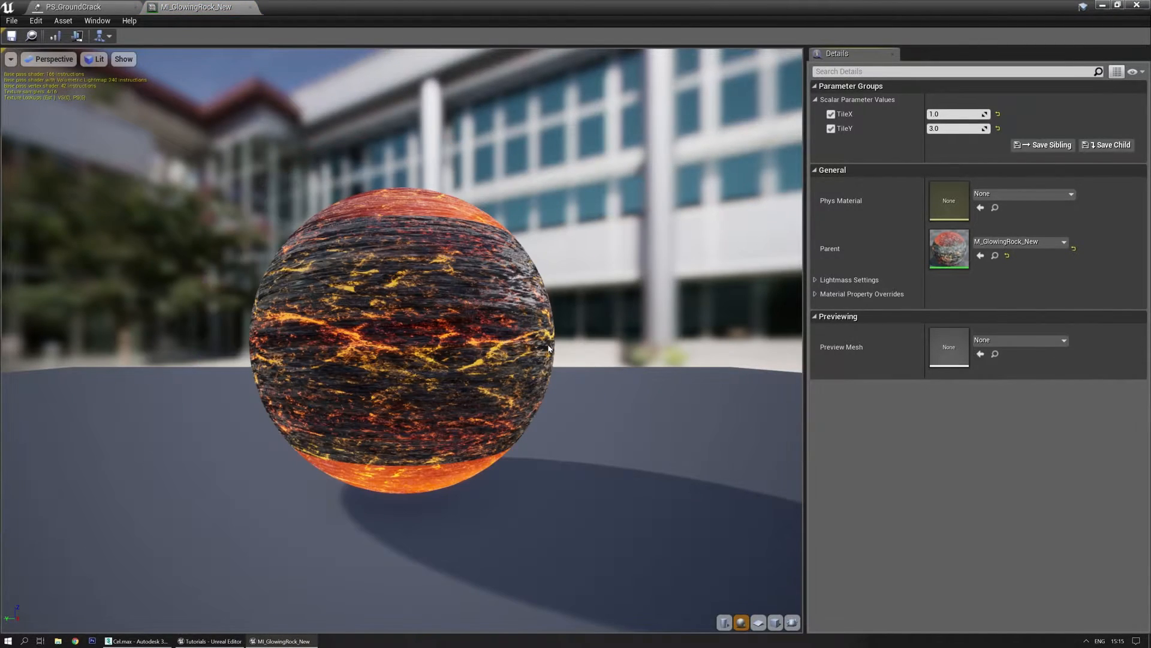
Step: Set M_PointyRock_01 as the preview mesh of the MI_GlowingRock_New material instance
{"action": "key", "text": "ctrl+shift+f"}
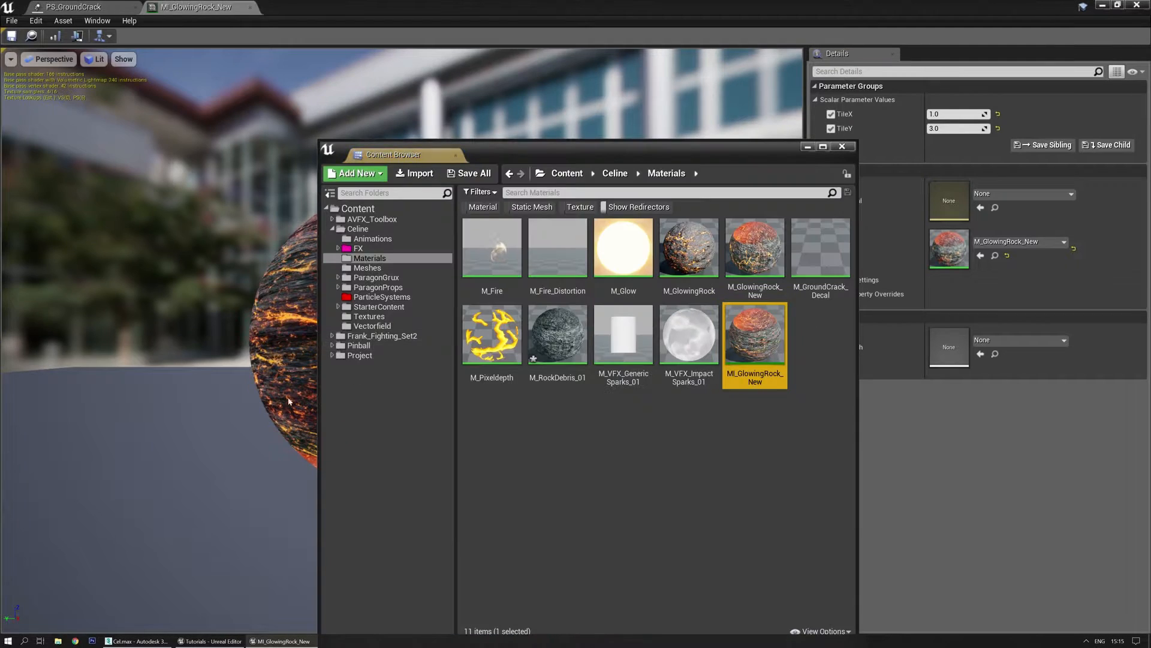
{"action": "left_click", "coordinate": [372, 268]}
{"action": "double_click", "coordinate": [565, 342]}
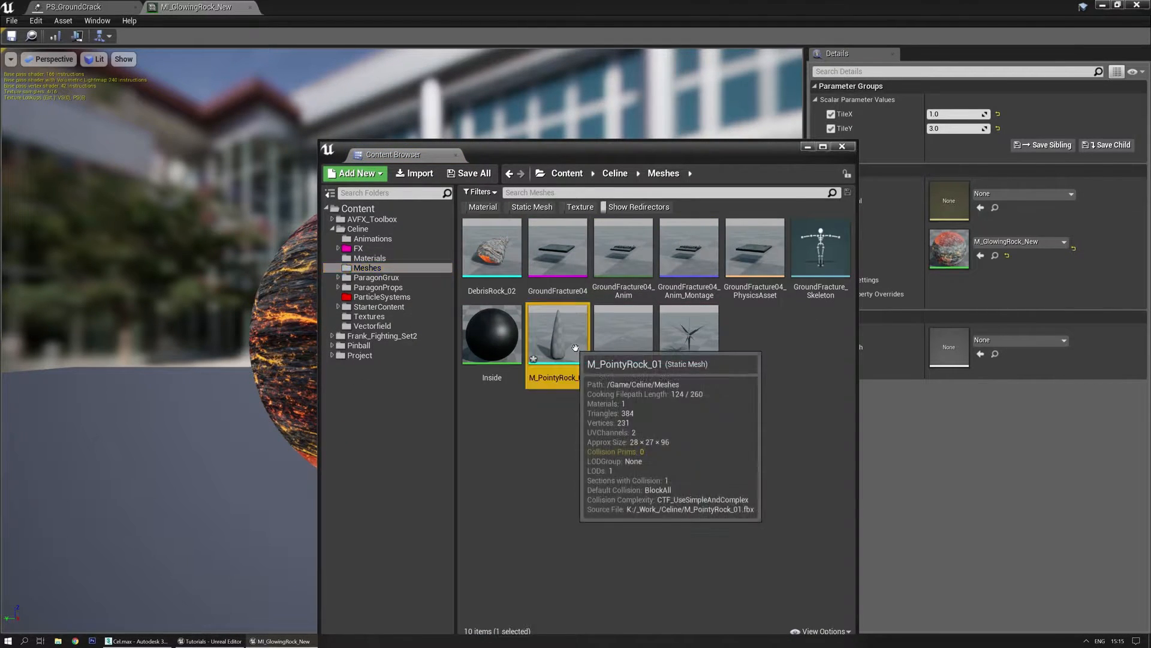
{"action": "left_click", "coordinate": [792, 622]}
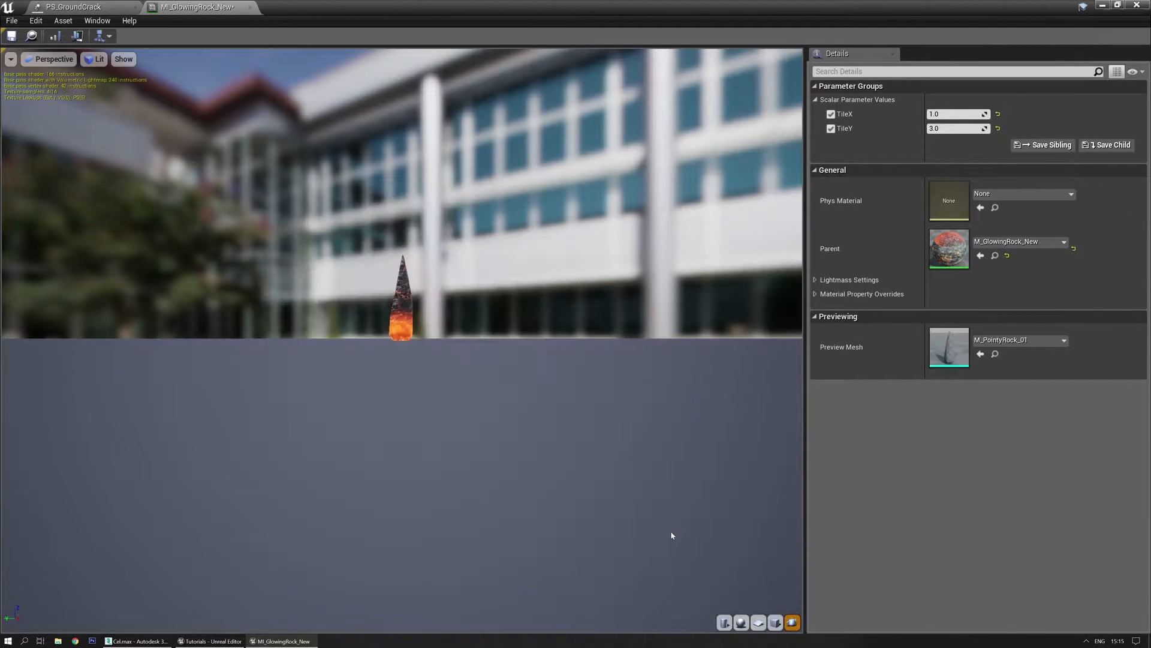
Step: Examine the glowing material on the rock preview up close and from several sides for texture scale and seams
{"action": "right_click_drag", "start_coordinate": [504, 245], "coordinate": [584, 245]}
{"action": "middle_click_drag", "start_coordinate": [504, 245], "coordinate": [636, 462]}
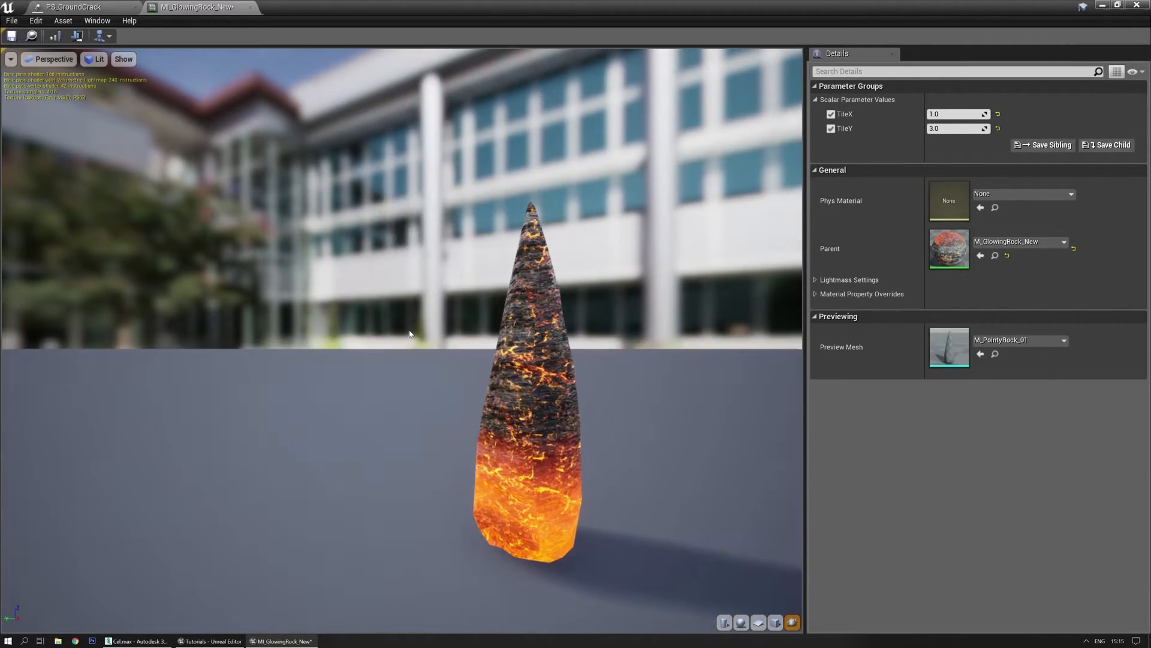
{"action": "left_click_drag", "start_coordinate": [527, 336], "coordinate": [513, 412]}
{"action": "right_click_drag", "start_coordinate": [514, 412], "coordinate": [563, 412]}
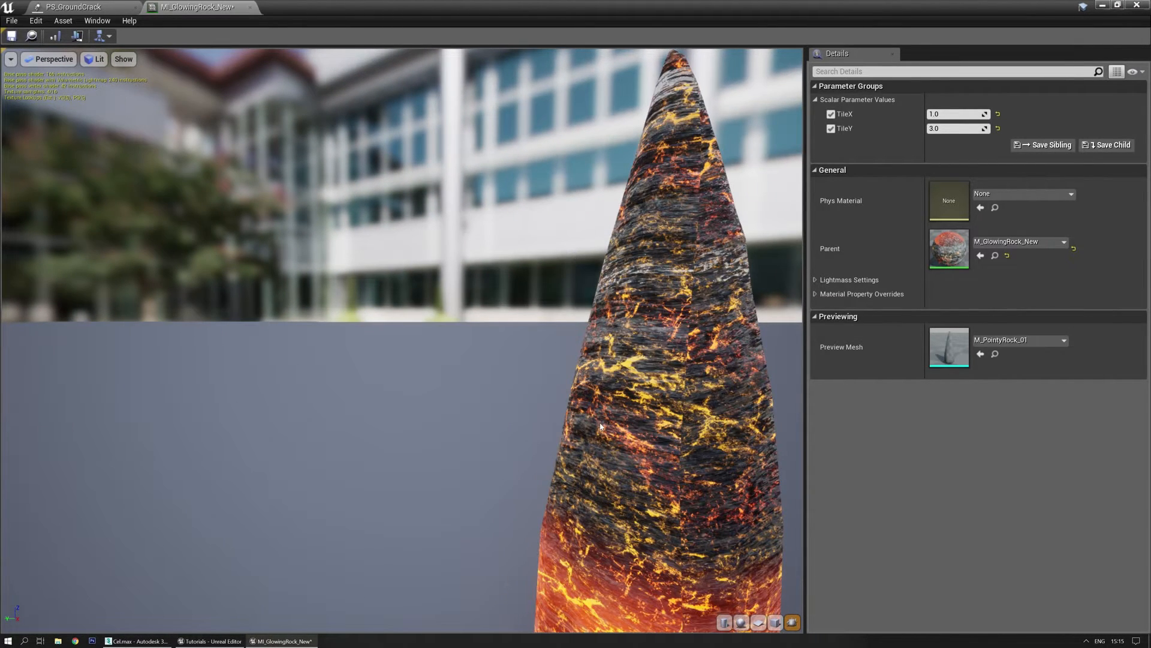
{"action": "right_click_drag", "start_coordinate": [635, 421], "coordinate": [588, 421]}
{"action": "mouse_move", "coordinate": [588, 421]}
{"action": "middle_mouse_down"}
{"action": "mouse_move", "coordinate": [534, 480]}
{"action": "mouse_move", "coordinate": [602, 404]}
{"action": "middle_mouse_up"}
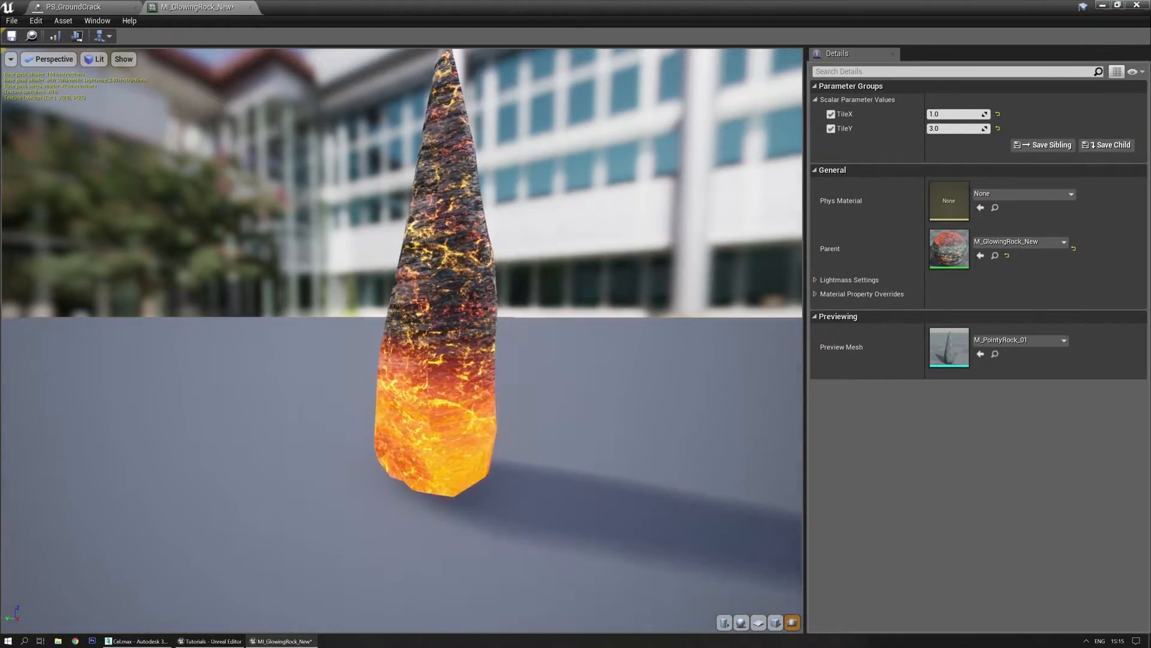
{"action": "left_click_drag", "start_coordinate": [602, 404], "coordinate": [24, 438]}
{"action": "left_click_drag", "start_coordinate": [768, 90], "coordinate": [587, 94]}
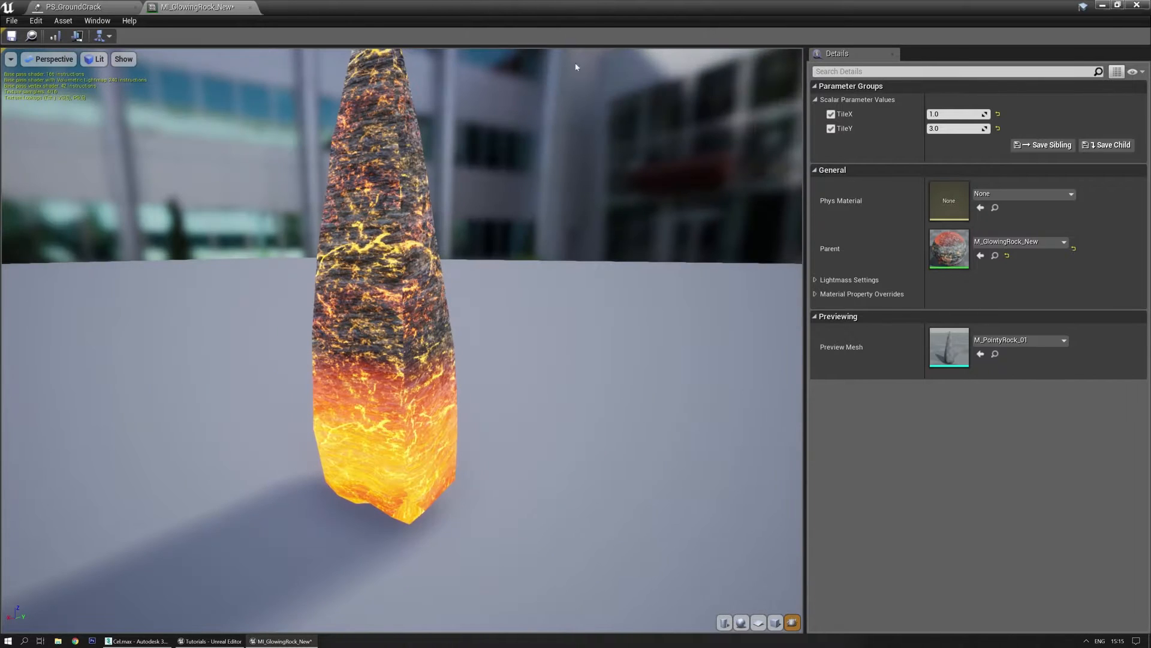
Step: Return to the PS_GroundCrack particle system and examine the remapped spikes in the playing effect
{"action": "left_click_drag", "start_coordinate": [594, 6], "coordinate": [597, 156]}
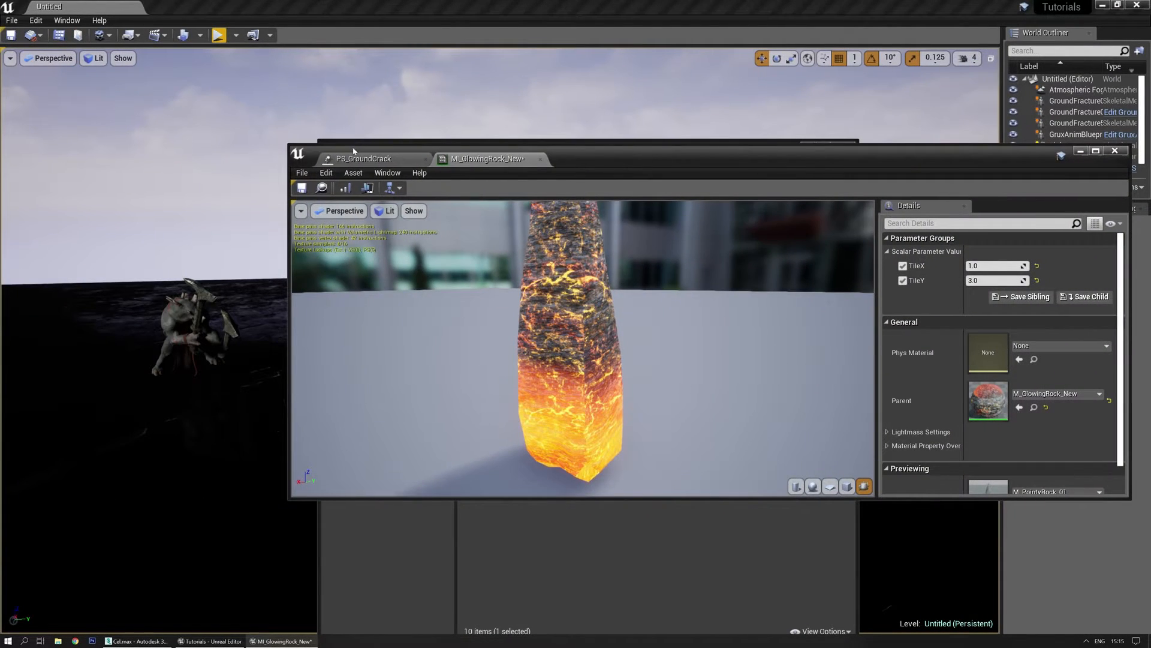
{"action": "left_click", "coordinate": [359, 158]}
{"action": "double_click", "coordinate": [600, 152]}
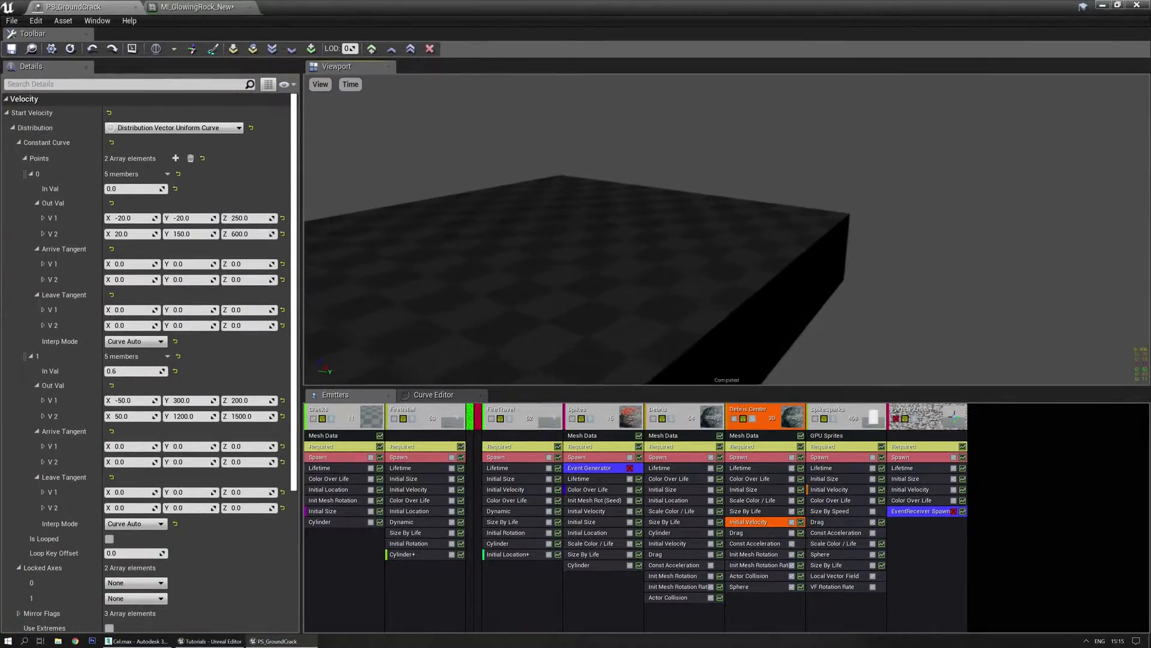
{"action": "right_click_drag", "start_coordinate": [603, 238], "coordinate": [574, 279]}
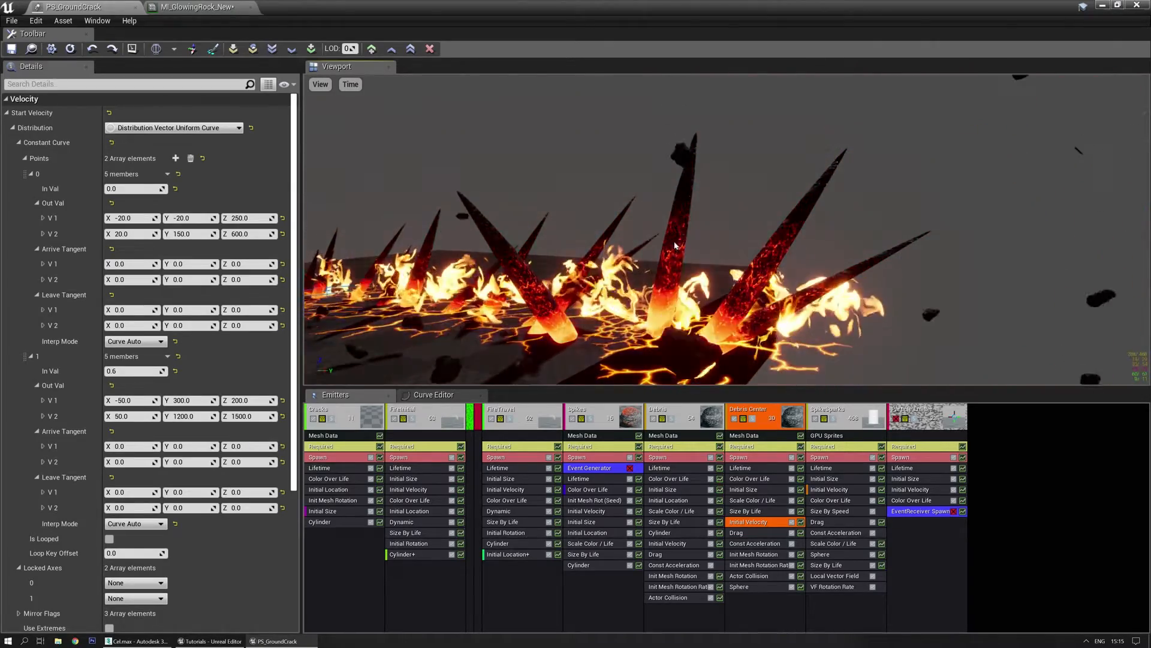
Step: Open the Debris Center emitter's M_RockDebris_01 material, save and close it, and return to the PS_GroundCrack particle system
{"action": "left_click", "coordinate": [749, 456]}
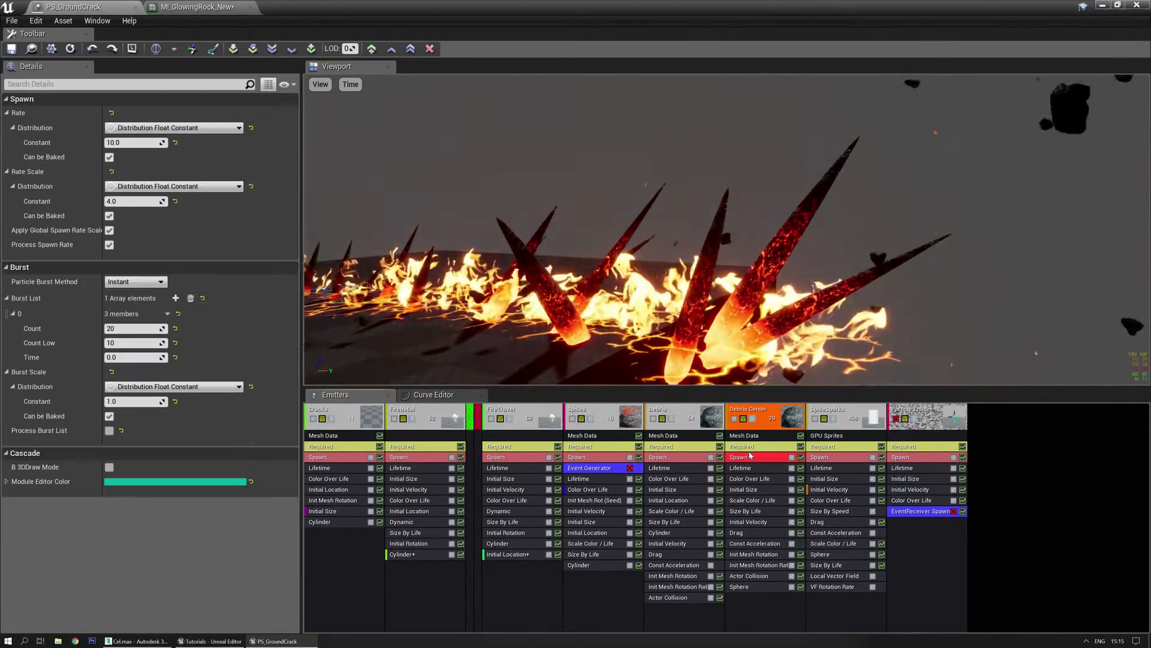
{"action": "left_click", "coordinate": [749, 447]}
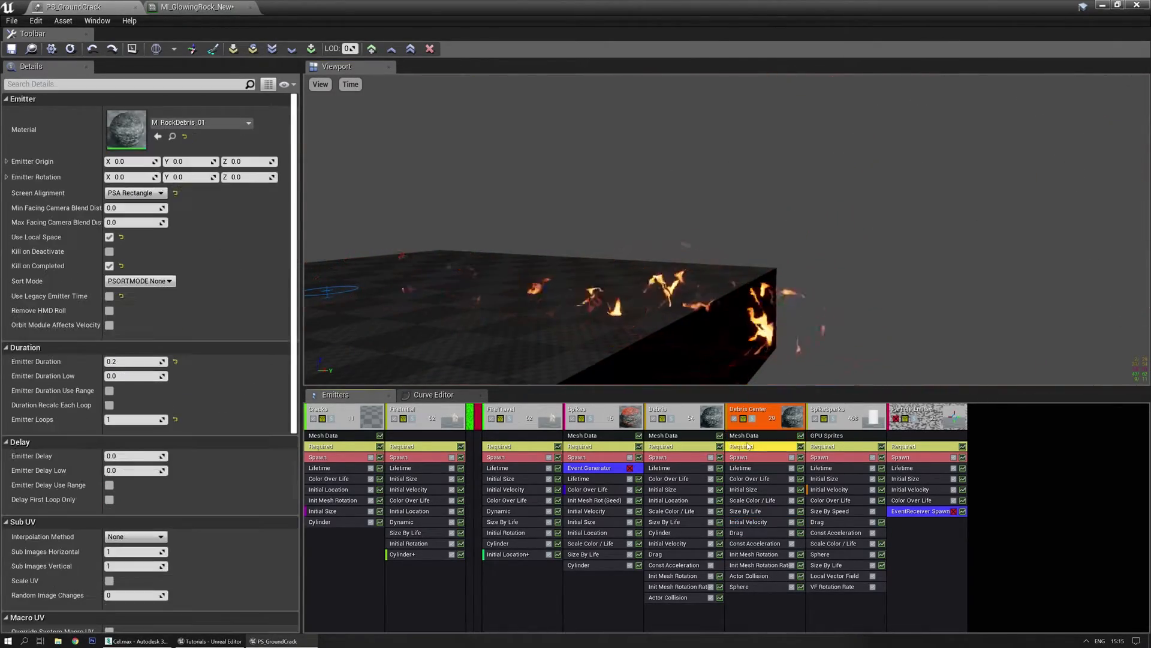
{"action": "double_click", "coordinate": [126, 128]}
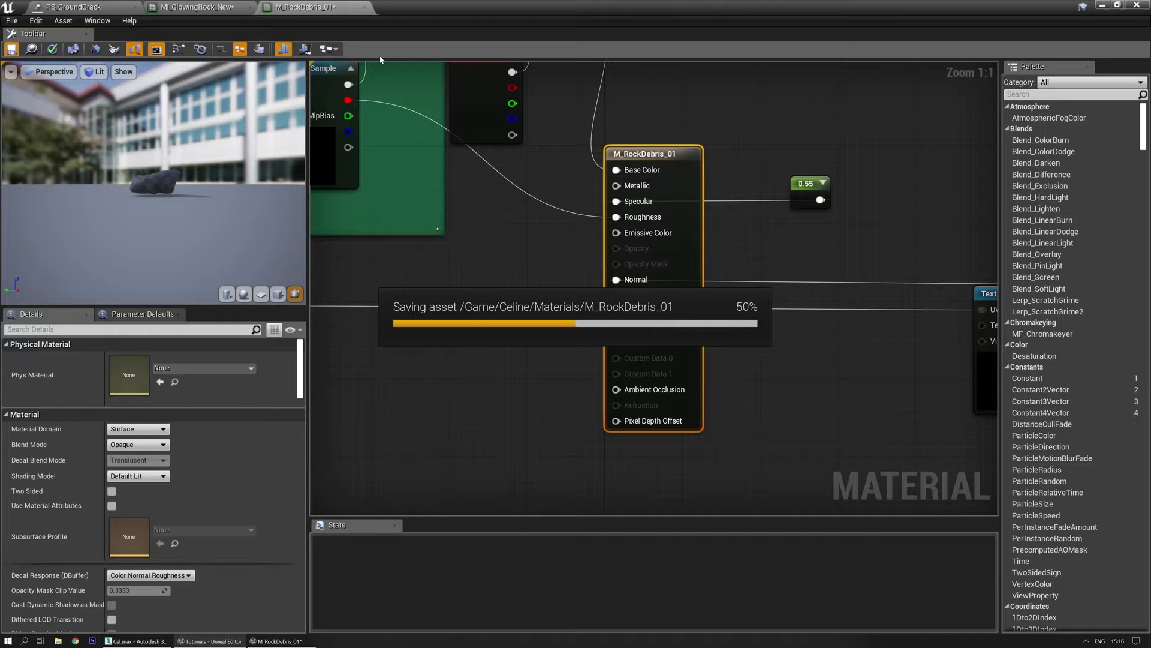
{"action": "left_click", "coordinate": [365, 7]}
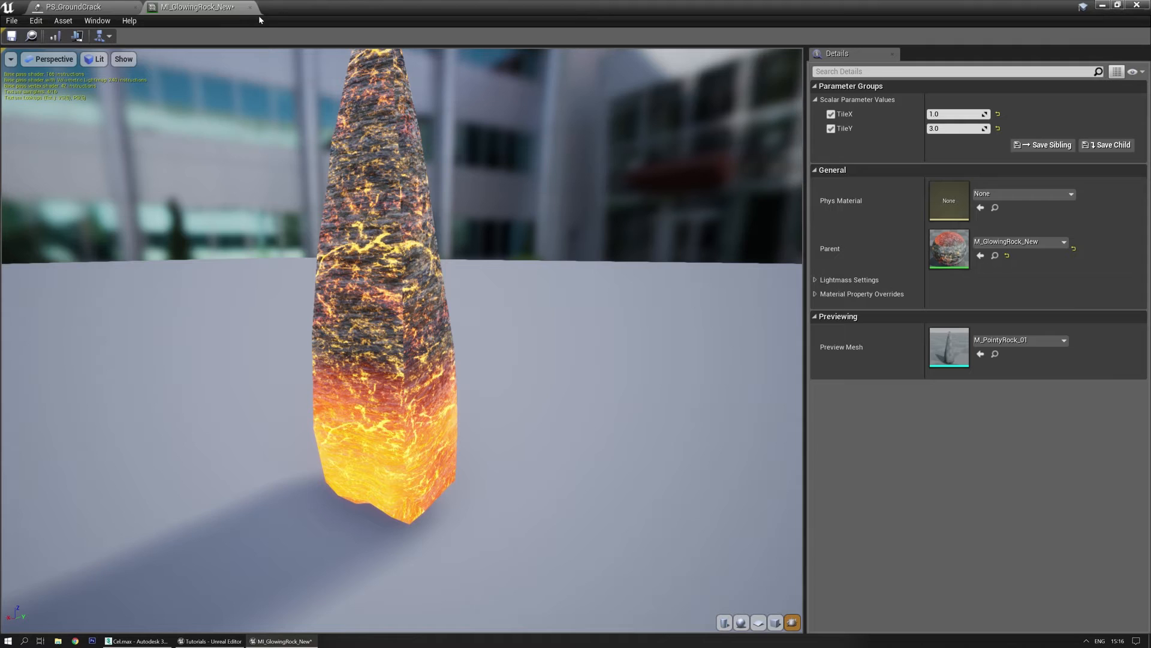
{"action": "left_click", "coordinate": [31, 36]}
{"action": "left_click", "coordinate": [74, 7]}
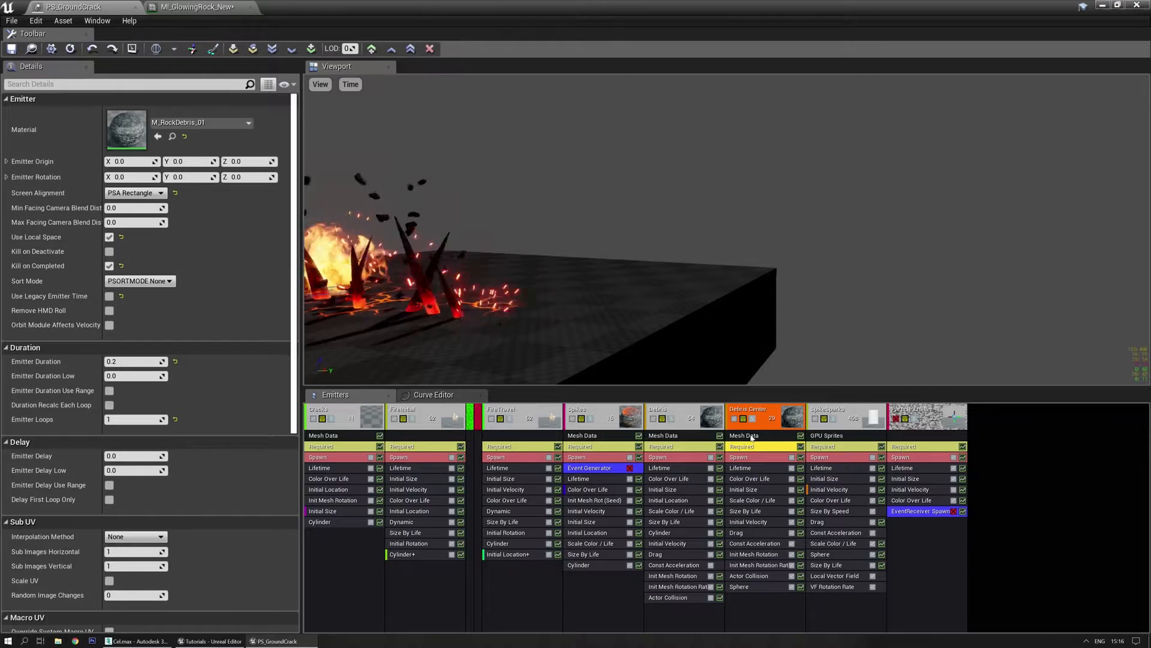
Step: Float the MI_GlowingRock_New instance over PS_GroundCrack and set its TileX to 0.75 while comparing the texture on the playing spikes
{"action": "left_click", "coordinate": [677, 446]}
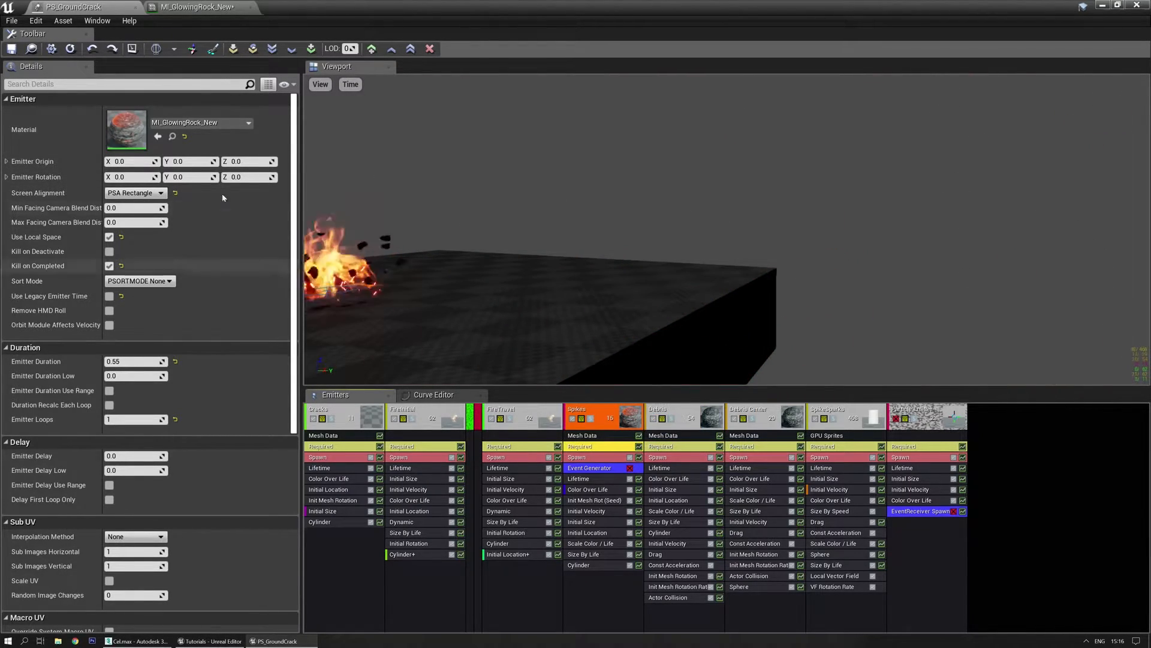
{"action": "left_click_drag", "start_coordinate": [192, 7], "coordinate": [48, 184]}
{"action": "mouse_move", "coordinate": [200, 294]}
{"action": "left_mouse_down"}
{"action": "mouse_move", "coordinate": [228, 294]}
{"action": "mouse_move", "coordinate": [173, 294]}
{"action": "mouse_move", "coordinate": [199, 292]}
{"action": "left_mouse_up"}
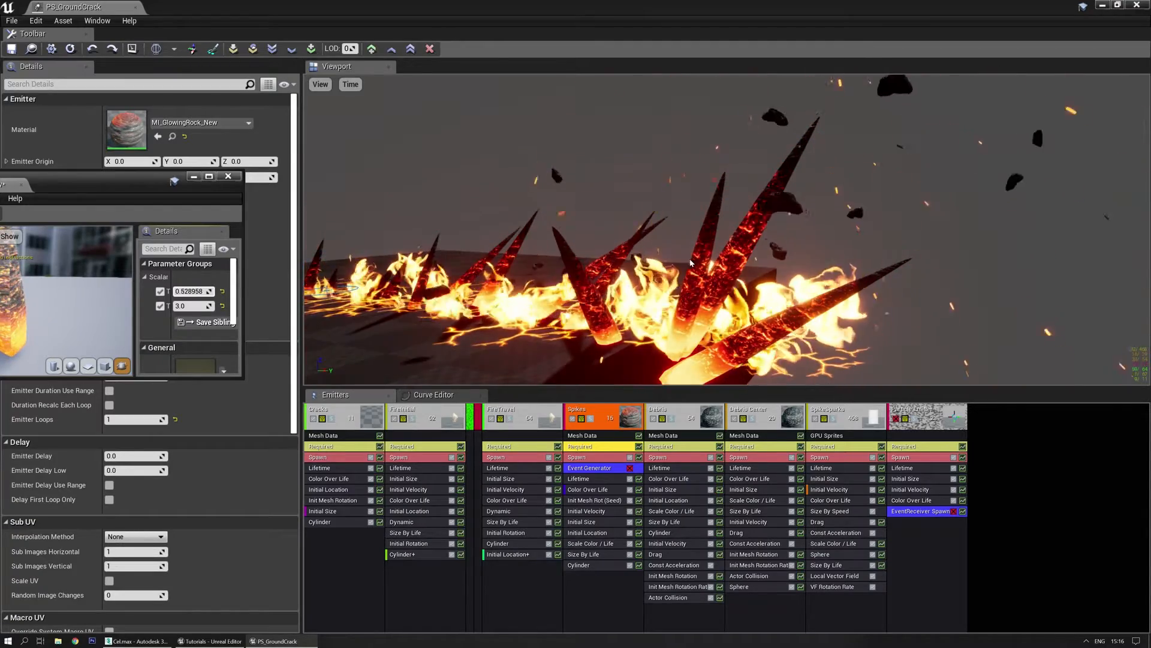
{"action": "left_click", "coordinate": [694, 262]}
{"action": "left_click_drag", "start_coordinate": [694, 261], "coordinate": [586, 262]}
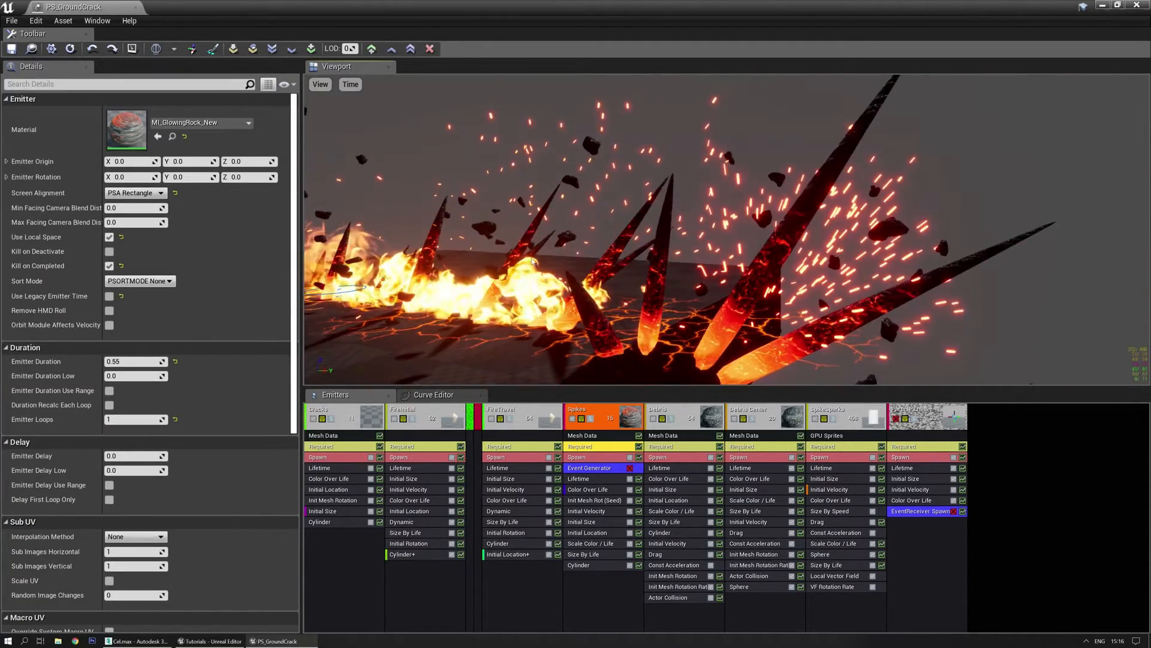
{"action": "key", "text": "alt+Tab"}
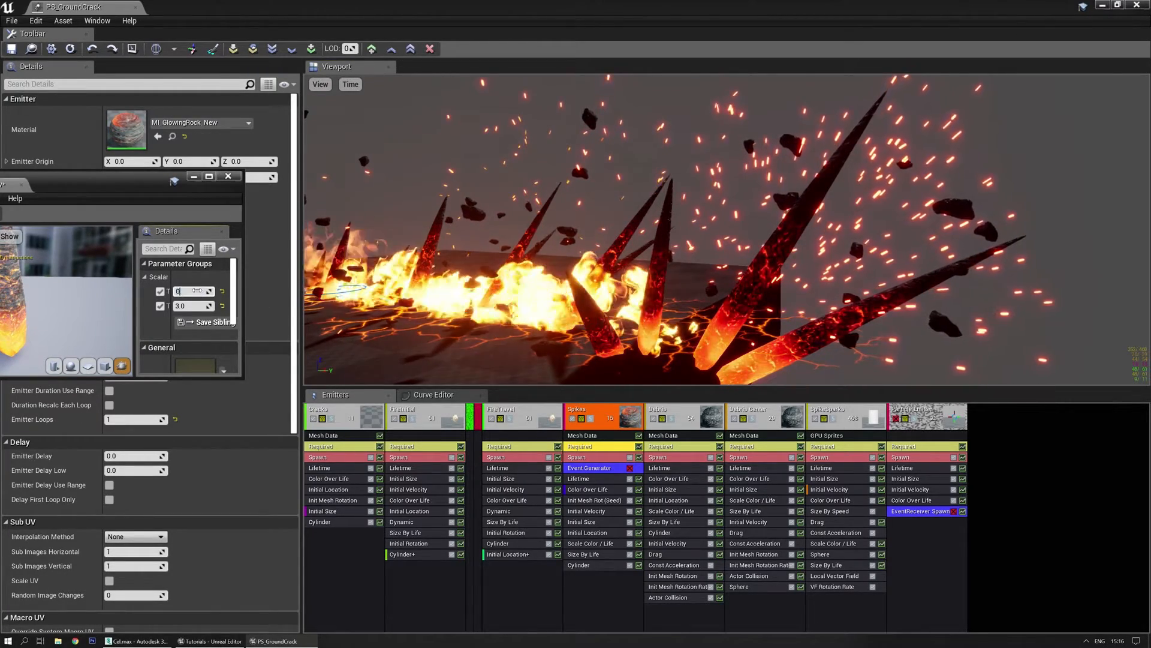
{"action": "key", "text": "Return"}
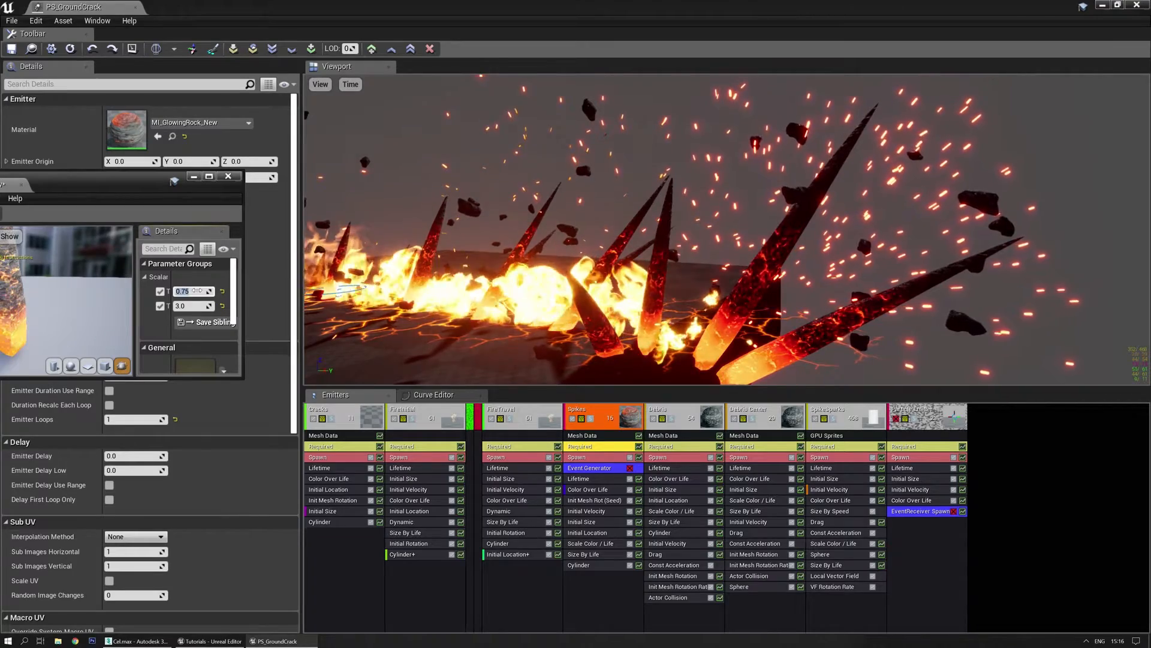
Step: Try TileY values of 4 and 3 in MI_GlowingRock_New, and settle on 3.5
{"action": "key", "text": "Tab"}
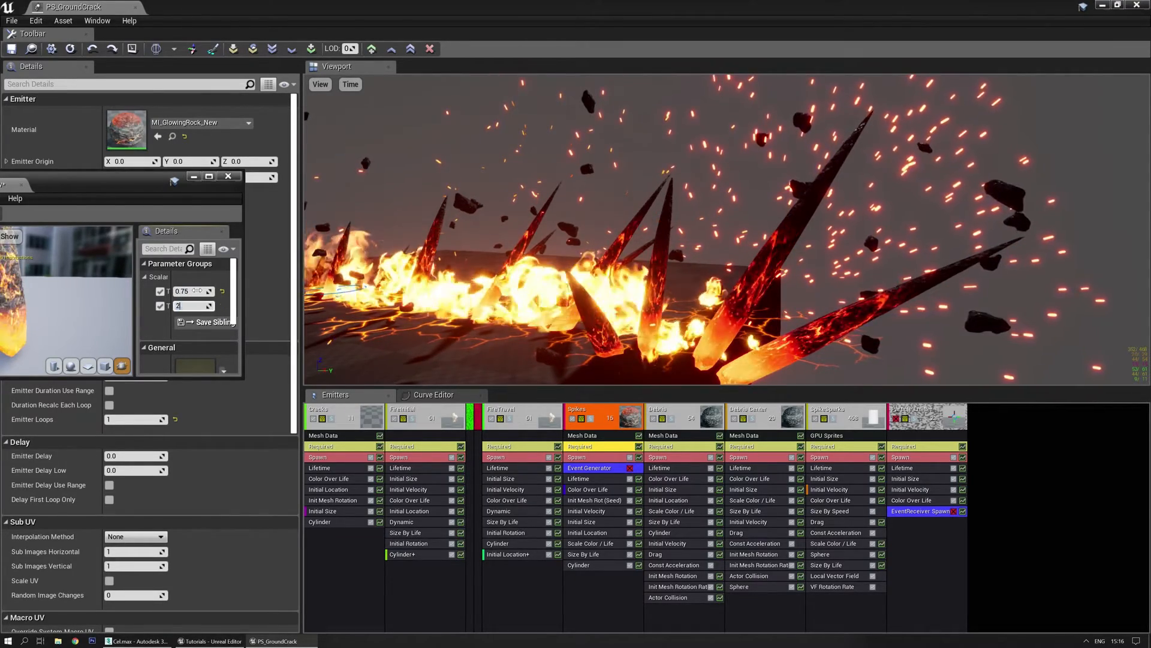
{"action": "type", "text": "4"}
{"action": "key", "text": "Return"}
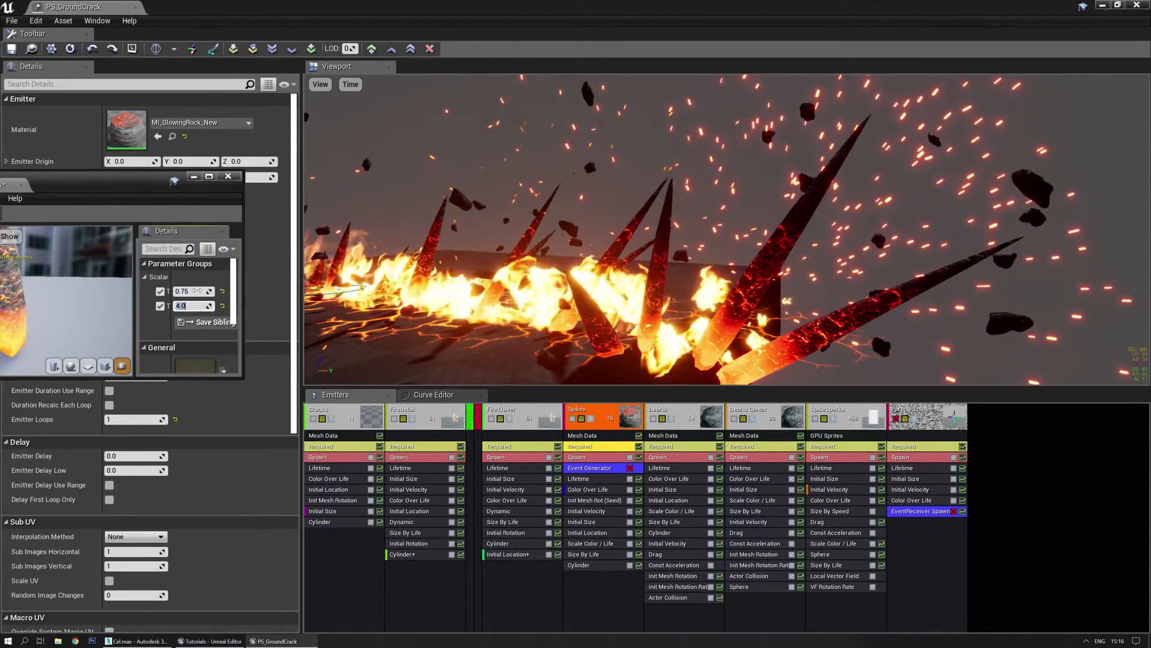
{"action": "type", "text": "3"}
{"action": "key", "text": "Return"}
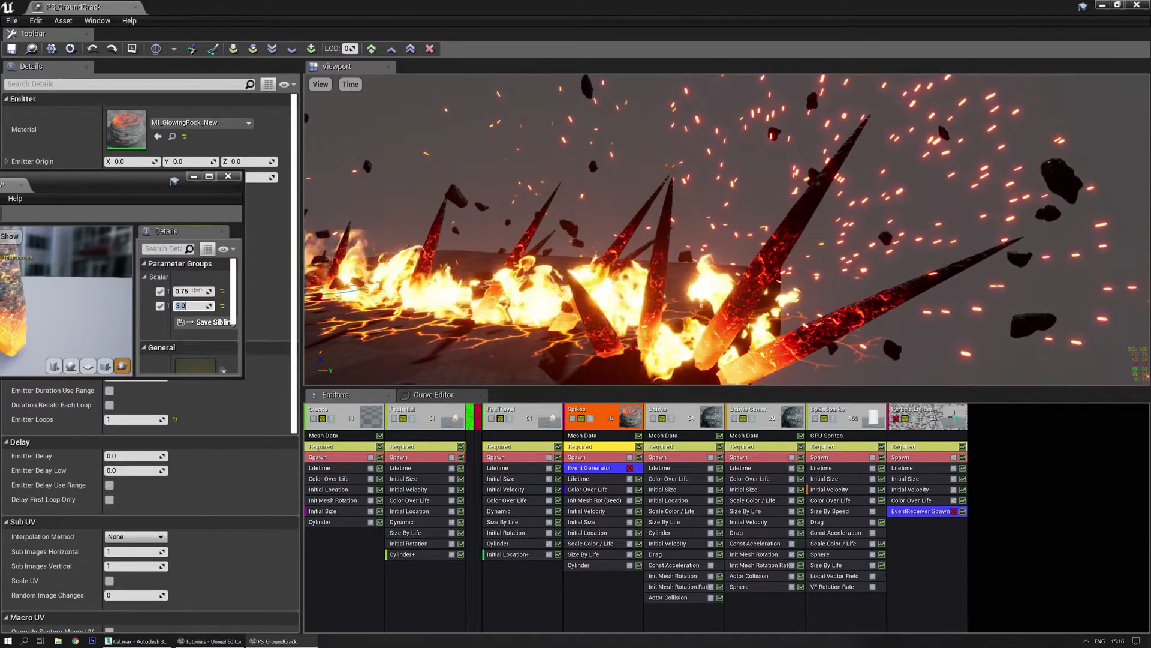
{"action": "type", "text": "3.5"}
{"action": "key", "text": "Return"}
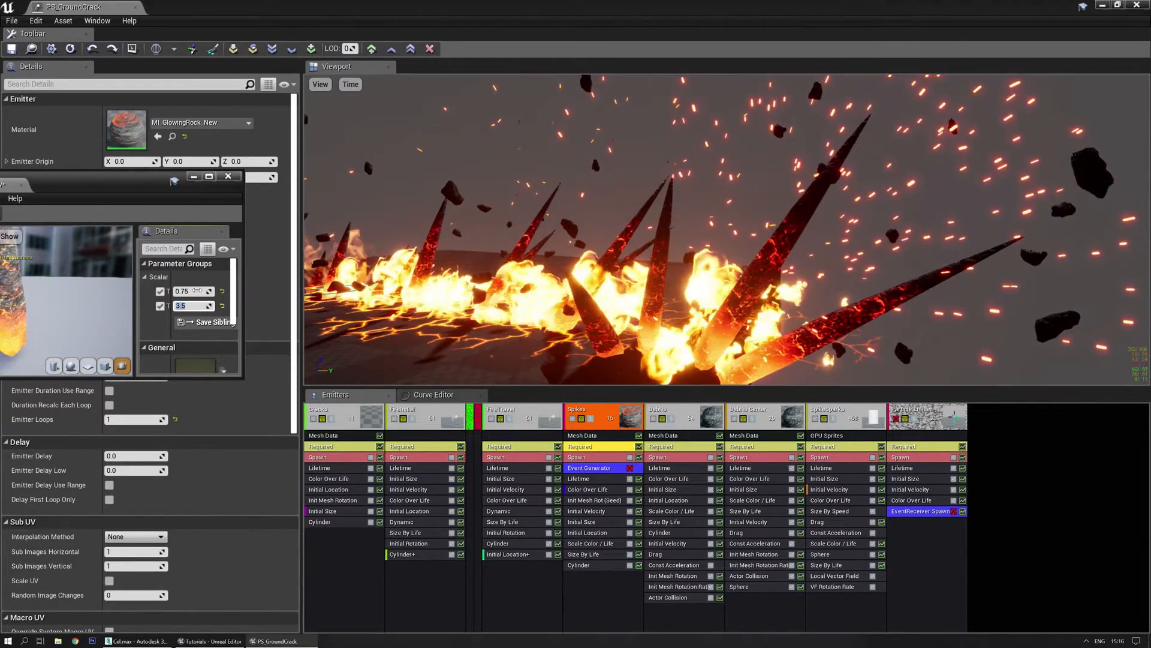
Step: Replay the ground crack effect and examine the retiled glowing spikes from several angles
{"action": "left_click_drag", "start_coordinate": [480, 257], "coordinate": [441, 267]}
{"action": "left_click_drag", "start_coordinate": [603, 262], "coordinate": [573, 306]}
{"action": "key", "text": "space"}
{"action": "left_click_drag", "start_coordinate": [1, 174], "coordinate": [0, 181]}
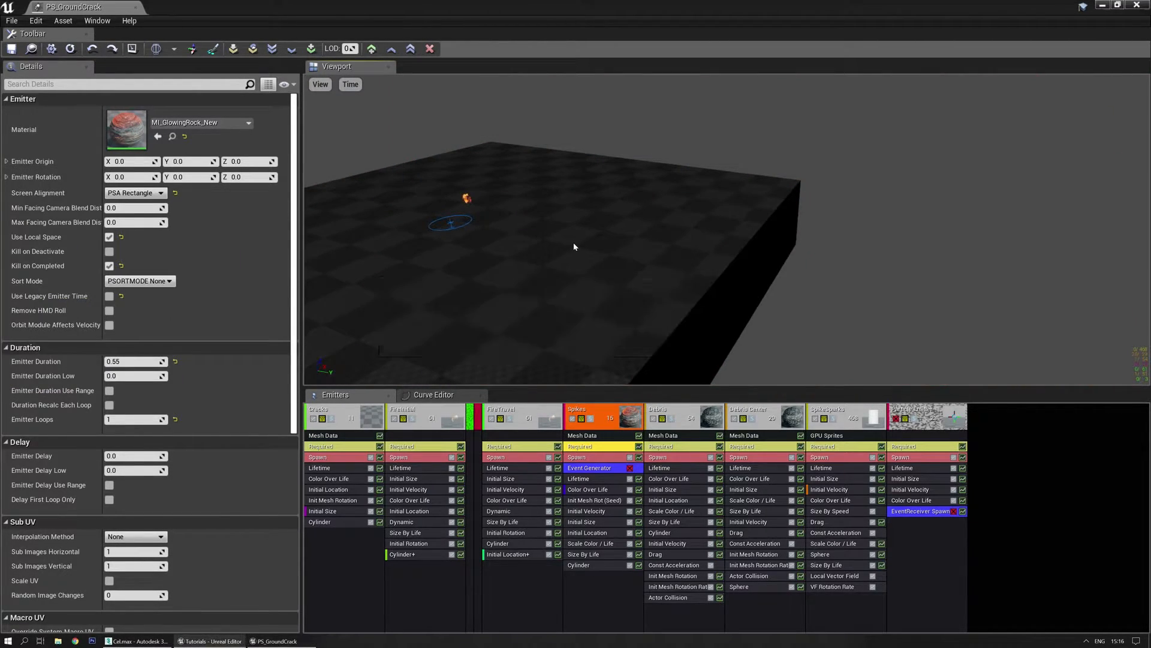
{"action": "left_click_drag", "start_coordinate": [574, 240], "coordinate": [558, 256]}
{"action": "key", "text": "space"}
{"action": "left_click_drag", "start_coordinate": [521, 293], "coordinate": [637, 289]}
{"action": "key", "text": "space"}
{"action": "key", "text": "space"}
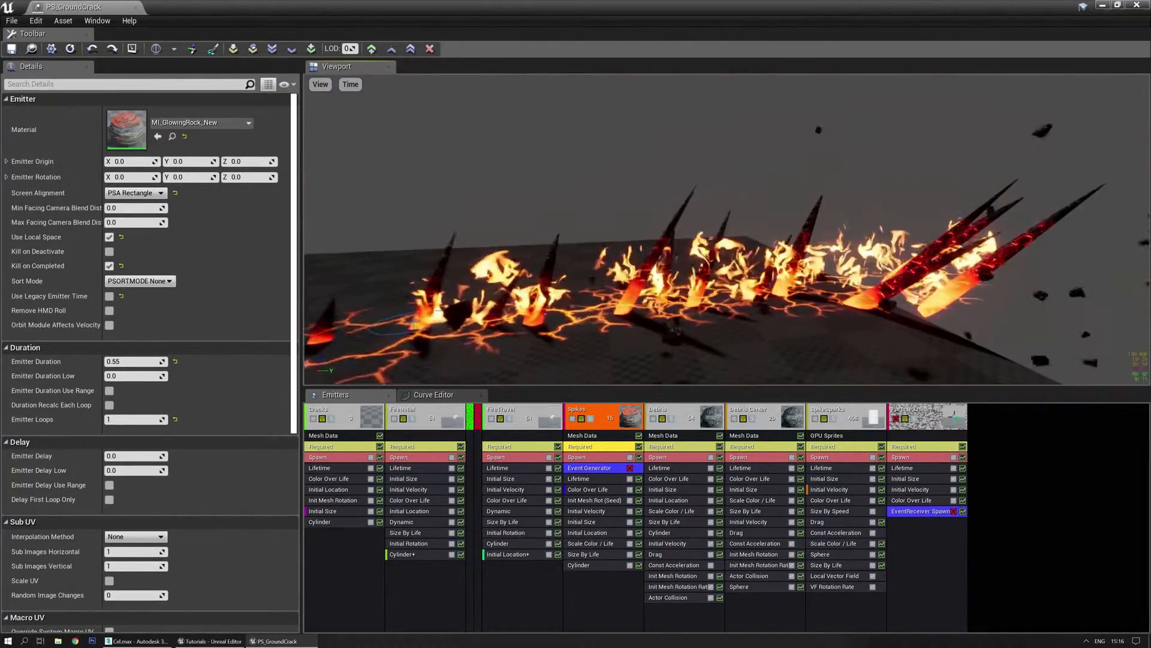
Step: Try a spawn rate scale of 3 on the Spikes emitter and restore it to 2
{"action": "left_click", "coordinate": [591, 459]}
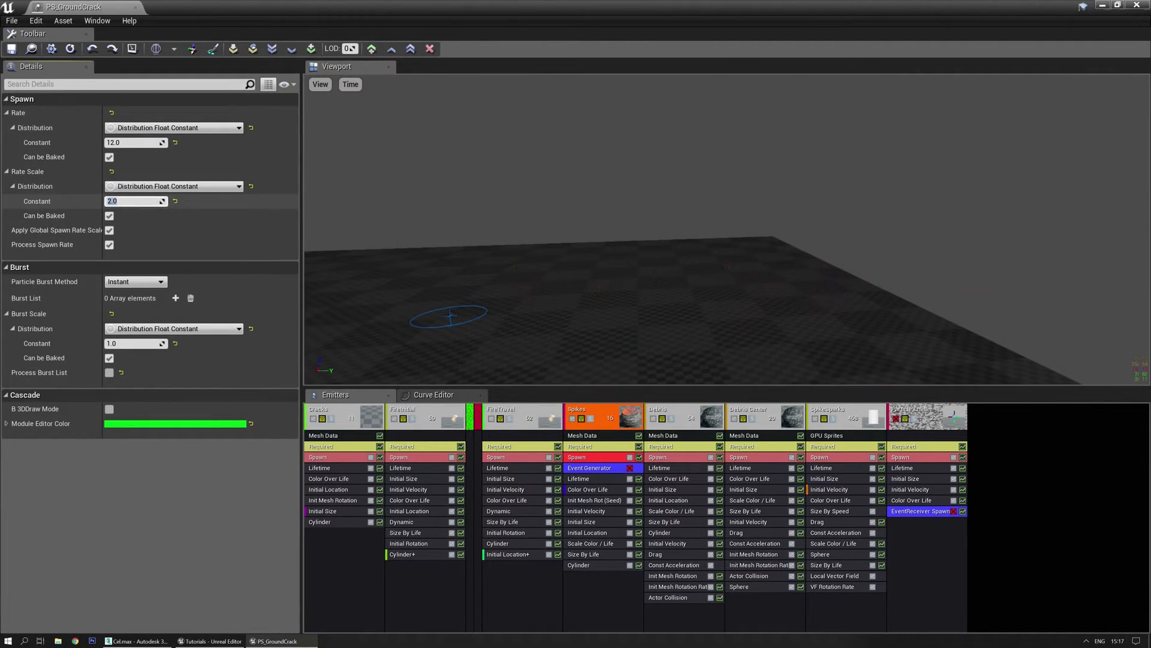
{"action": "left_click_drag", "start_coordinate": [593, 175], "coordinate": [599, 176]}
{"action": "key", "text": "space"}
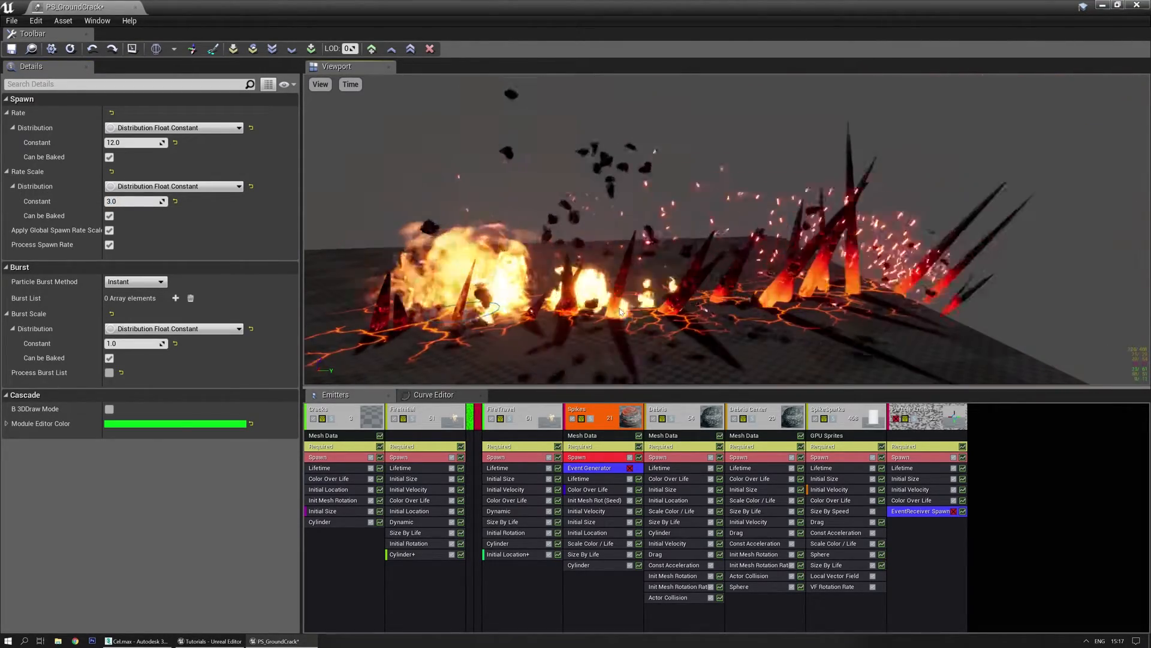
{"action": "left_click", "coordinate": [152, 202]}
{"action": "type", "text": "2"}
{"action": "key", "text": "Return"}
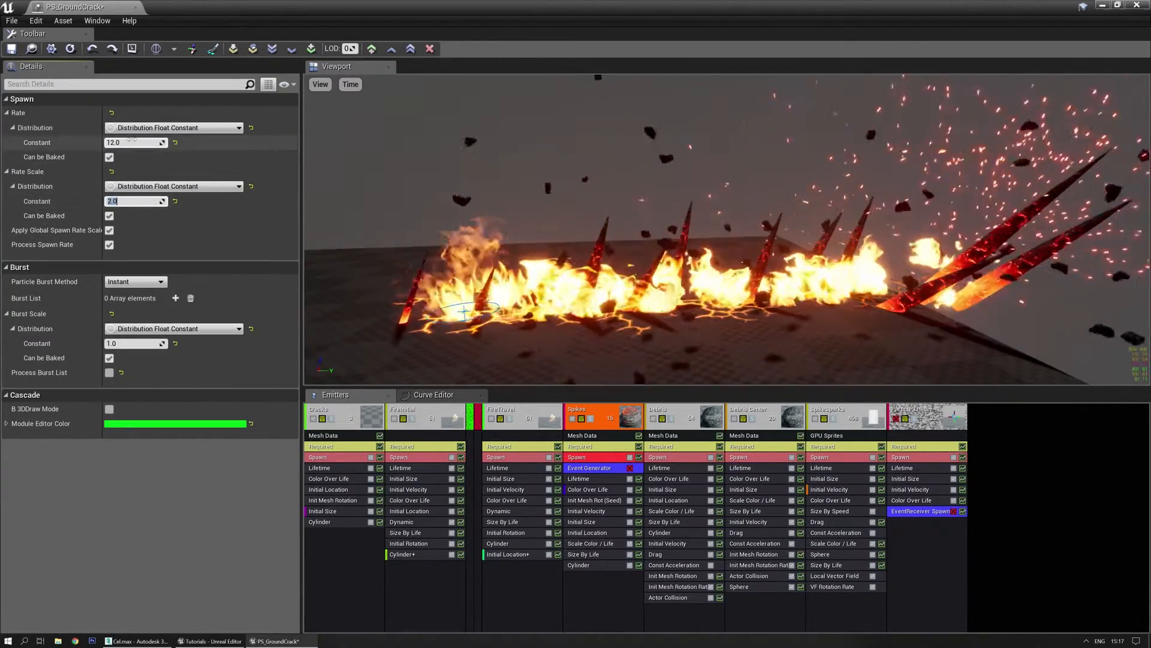
Step: Set the Spikes emitter's spawn rate constant to 15 and check the spike density from the opposite side
{"action": "left_click", "coordinate": [133, 143]}
{"action": "type", "text": "15"}
{"action": "key", "text": "Return"}
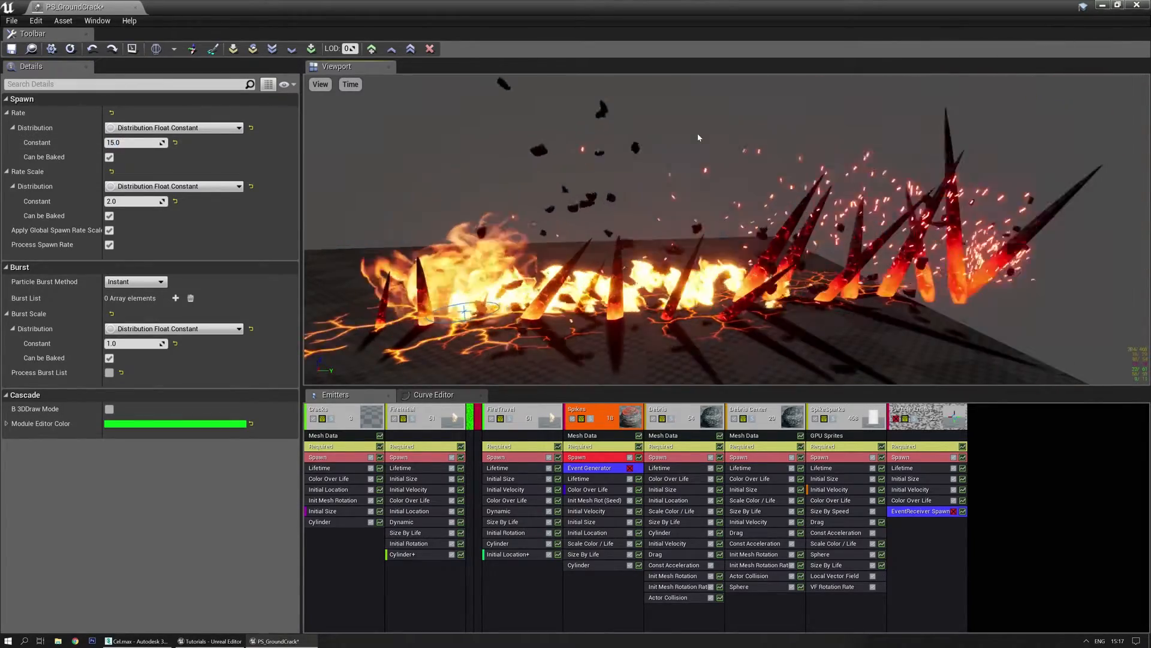
{"action": "left_click_drag", "start_coordinate": [696, 134], "coordinate": [630, 138]}
{"action": "mouse_move", "coordinate": [489, 274]}
{"action": "left_mouse_down"}
{"action": "mouse_move", "coordinate": [587, 288]}
{"action": "mouse_move", "coordinate": [489, 274]}
{"action": "left_mouse_up"}
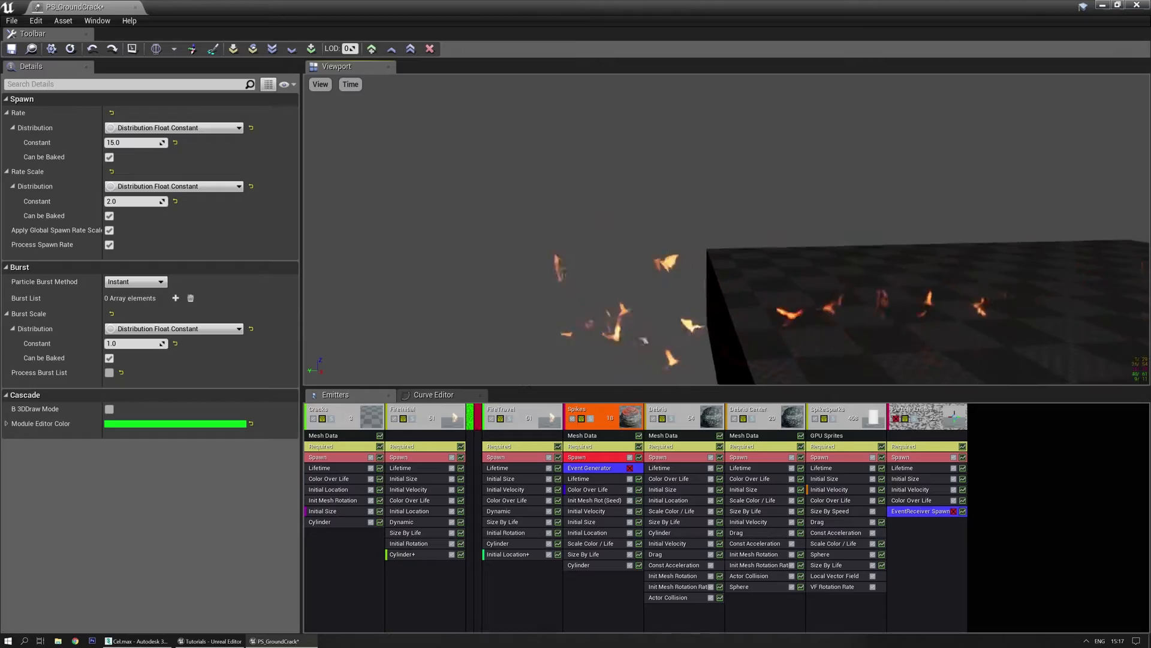
{"action": "left_click_drag", "start_coordinate": [416, 247], "coordinate": [416, 247]}
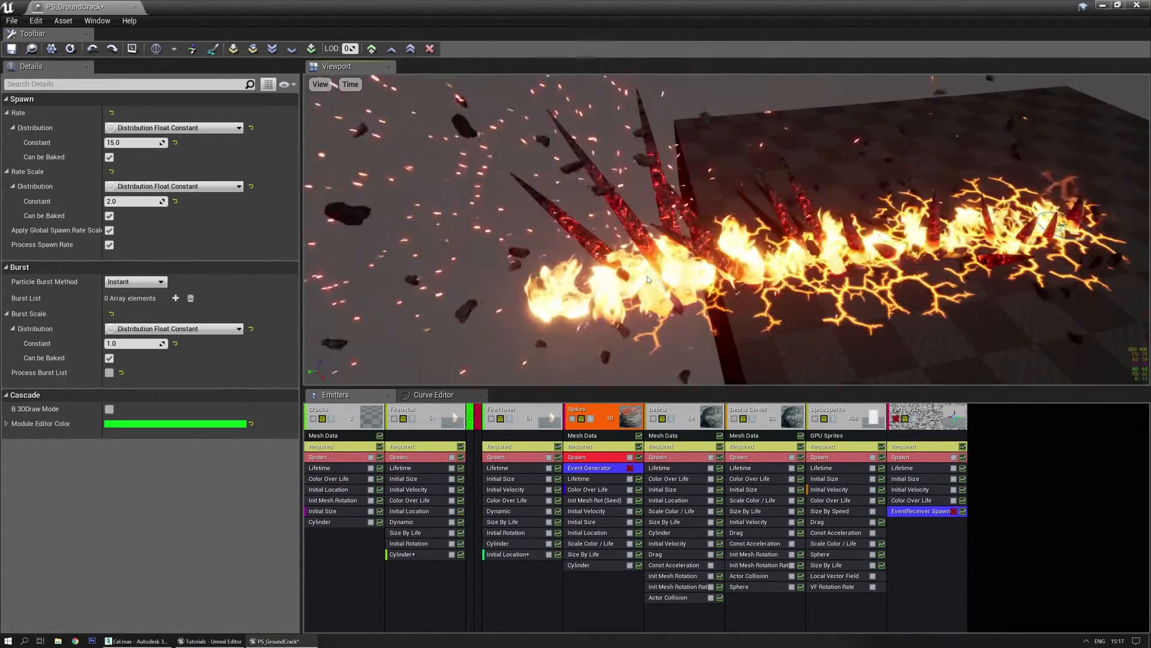
{"action": "left_click_drag", "start_coordinate": [646, 275], "coordinate": [603, 243]}
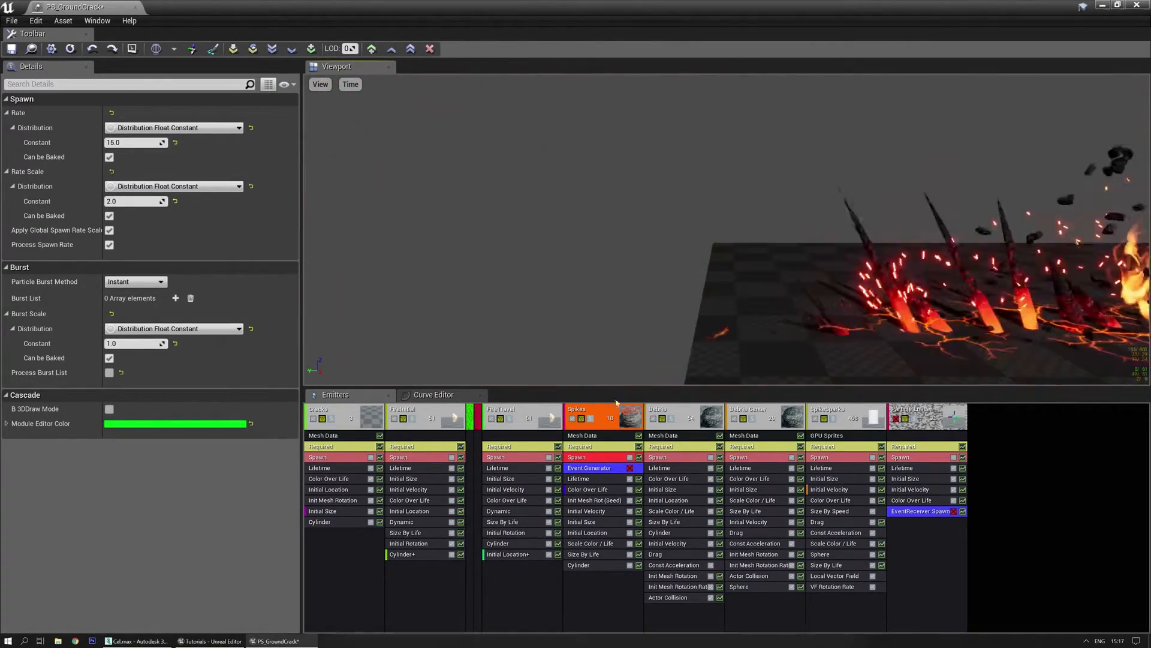
Step: Open the Spikes emitter's MI_GlowingRock_New instance and its parent material M_GlowingRock_New
{"action": "left_click", "coordinate": [605, 447]}
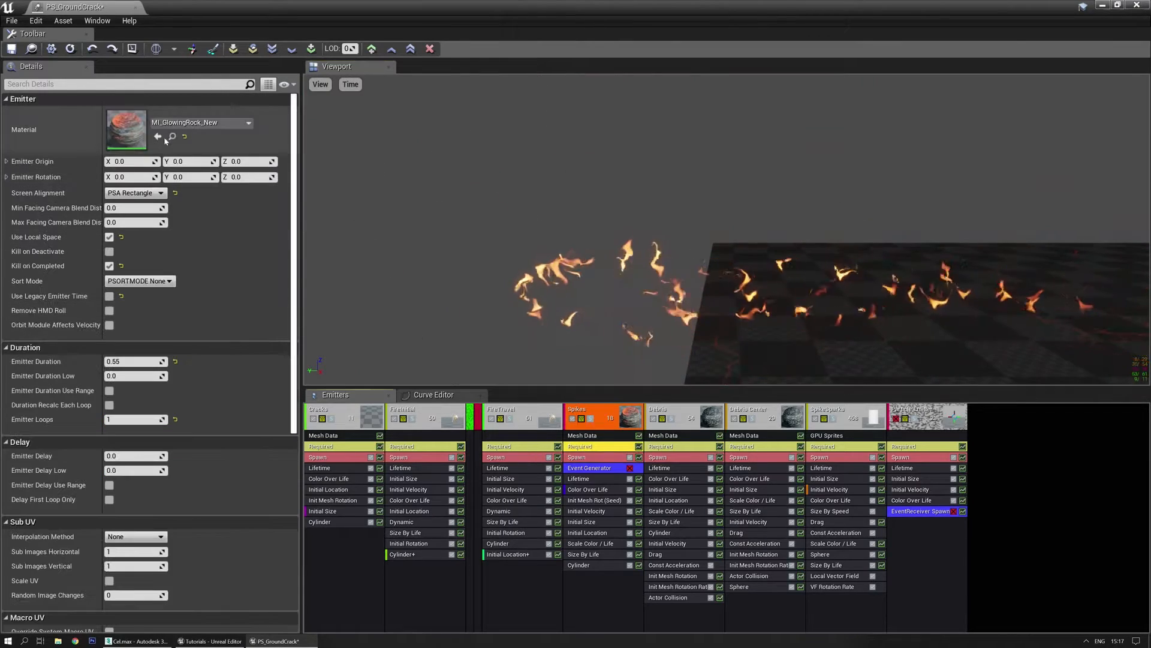
{"action": "double_click", "coordinate": [126, 129]}
{"action": "double_click", "coordinate": [964, 266]}
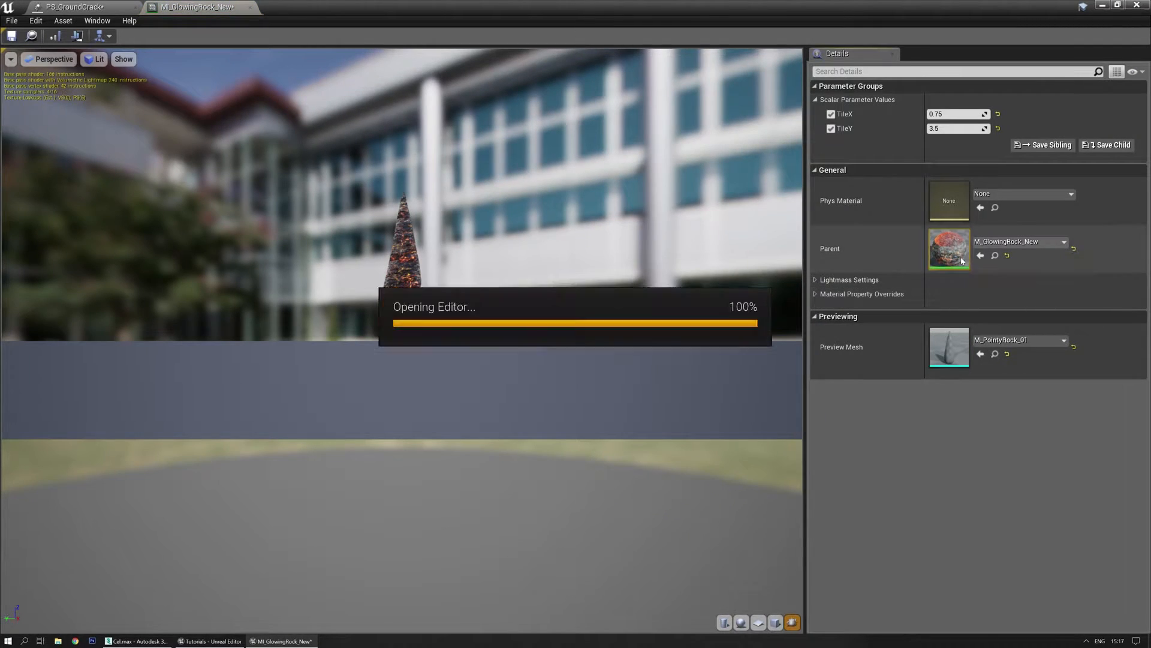
Step: Examine the albedo, emissive and particle color nodes of M_GlowingRock_New, and return to PS_GroundCrack
{"action": "scroll", "coordinate": [694, 408], "scroll_direction": "down", "scroll_amount": 2}
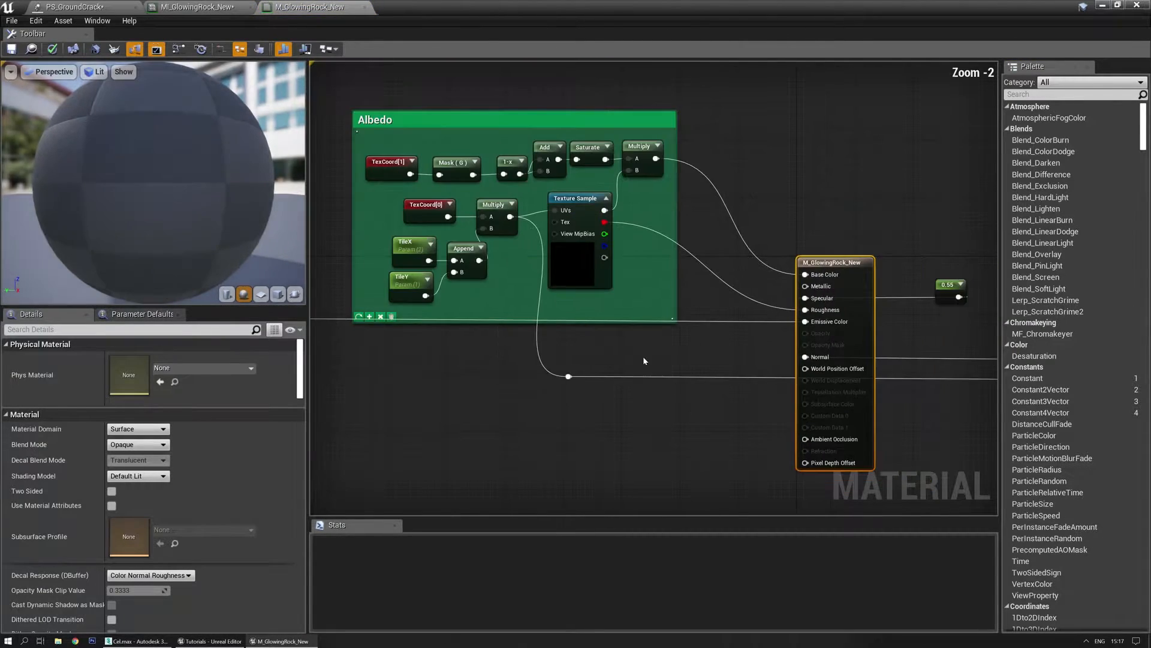
{"action": "right_click_drag", "start_coordinate": [643, 356], "coordinate": [725, 389]}
{"action": "right_click_drag", "start_coordinate": [470, 383], "coordinate": [737, 389]}
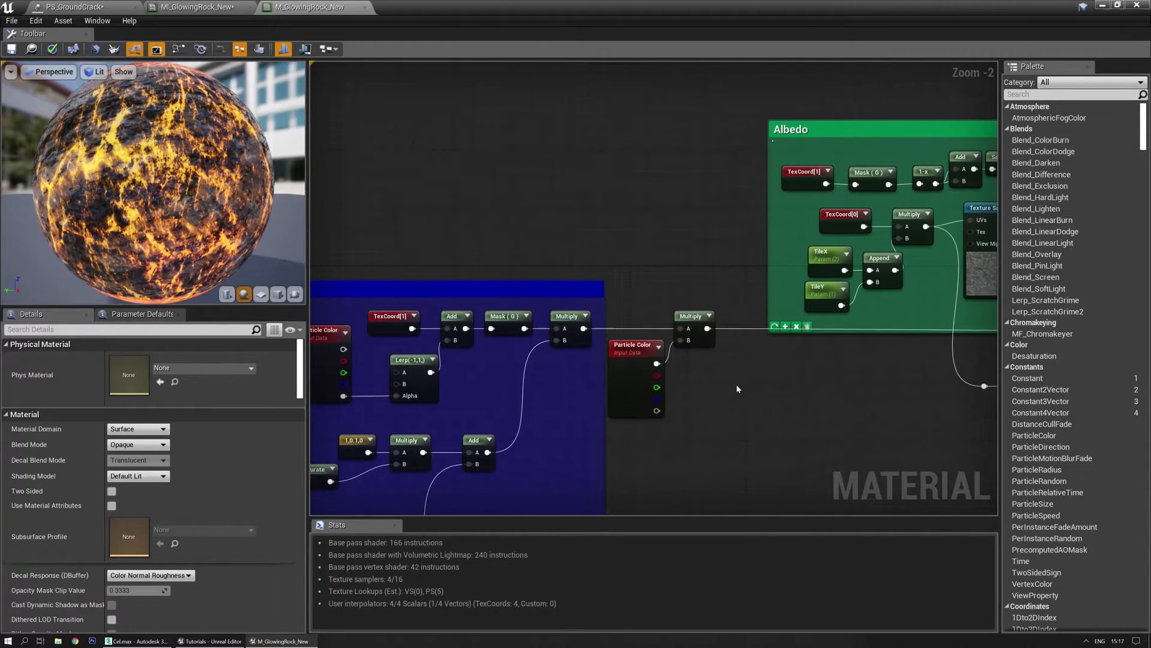
{"action": "right_click_drag", "start_coordinate": [611, 456], "coordinate": [480, 371]}
{"action": "right_click_drag", "start_coordinate": [840, 366], "coordinate": [414, 383]}
{"action": "right_click_drag", "start_coordinate": [733, 381], "coordinate": [330, 340]}
{"action": "right_click_drag", "start_coordinate": [429, 340], "coordinate": [608, 353]}
{"action": "left_click", "coordinate": [183, 7]}
{"action": "left_click", "coordinate": [78, 7]}
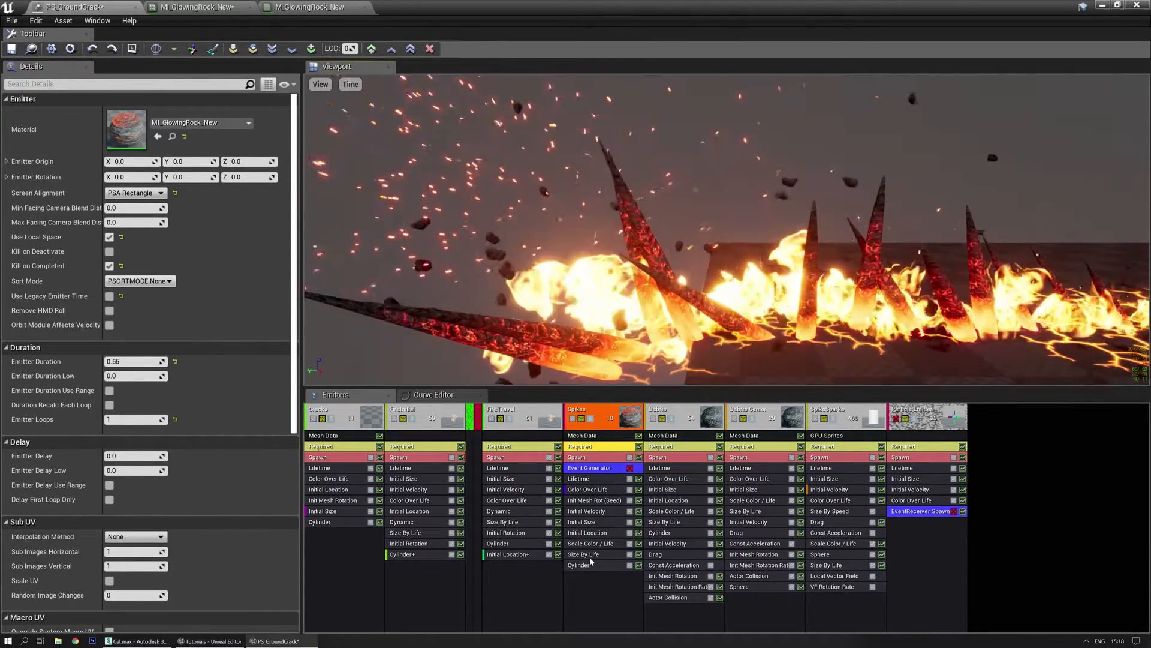
Step: Switch the Spikes emitter's Scale Color / Life color points to Curve Auto interpolation
{"action": "left_click", "coordinate": [589, 543]}
{"action": "scroll", "coordinate": [172, 336], "scroll_direction": "down", "scroll_amount": 8}
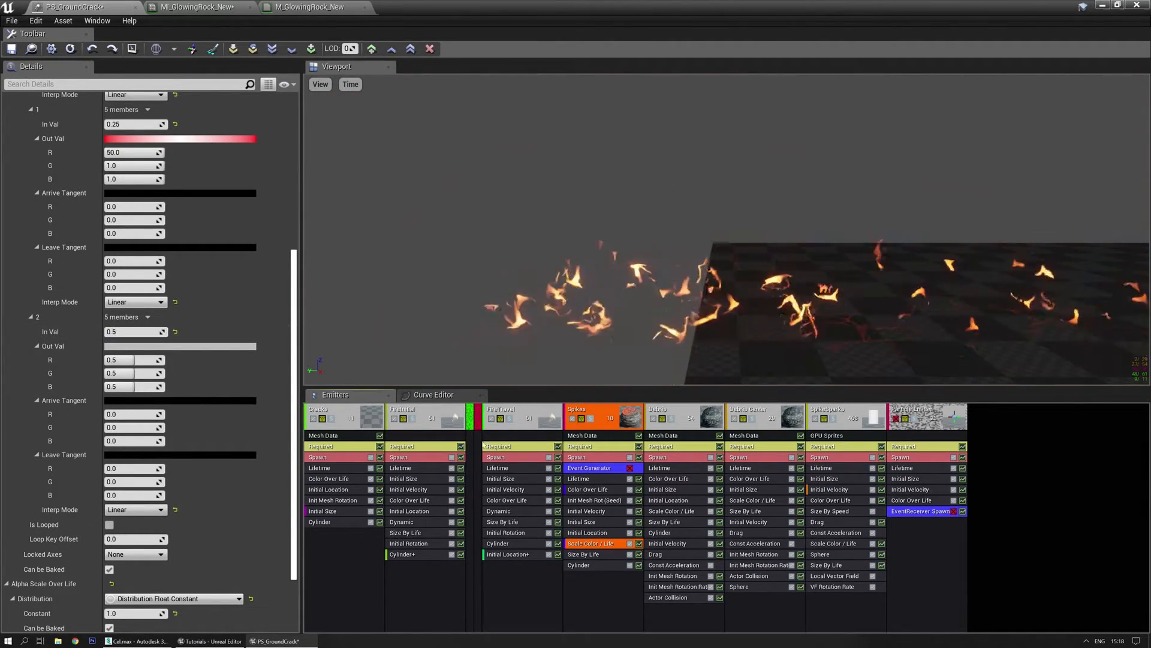
{"action": "left_click", "coordinate": [460, 396]}
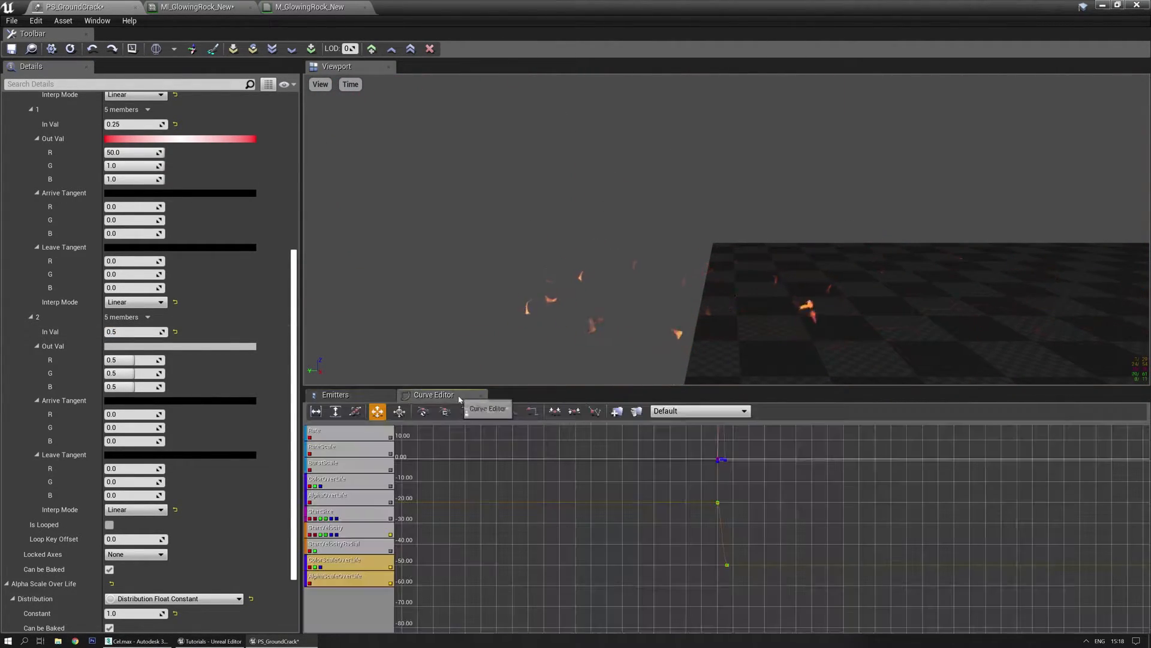
{"action": "left_click", "coordinate": [390, 534]}
{"action": "left_click_drag", "start_coordinate": [547, 490], "coordinate": [563, 560]}
{"action": "scroll", "coordinate": [603, 495], "scroll_direction": "down", "scroll_amount": 6}
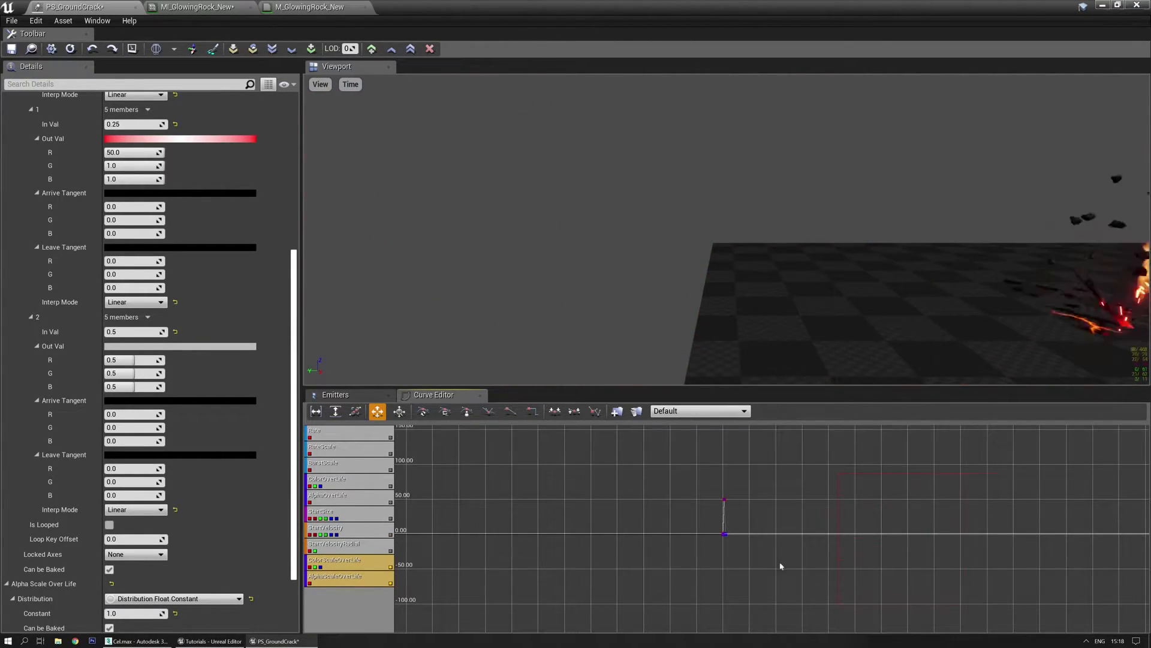
{"action": "left_click_drag", "start_coordinate": [768, 557], "coordinate": [772, 558], "text": "ctrl+alt"}
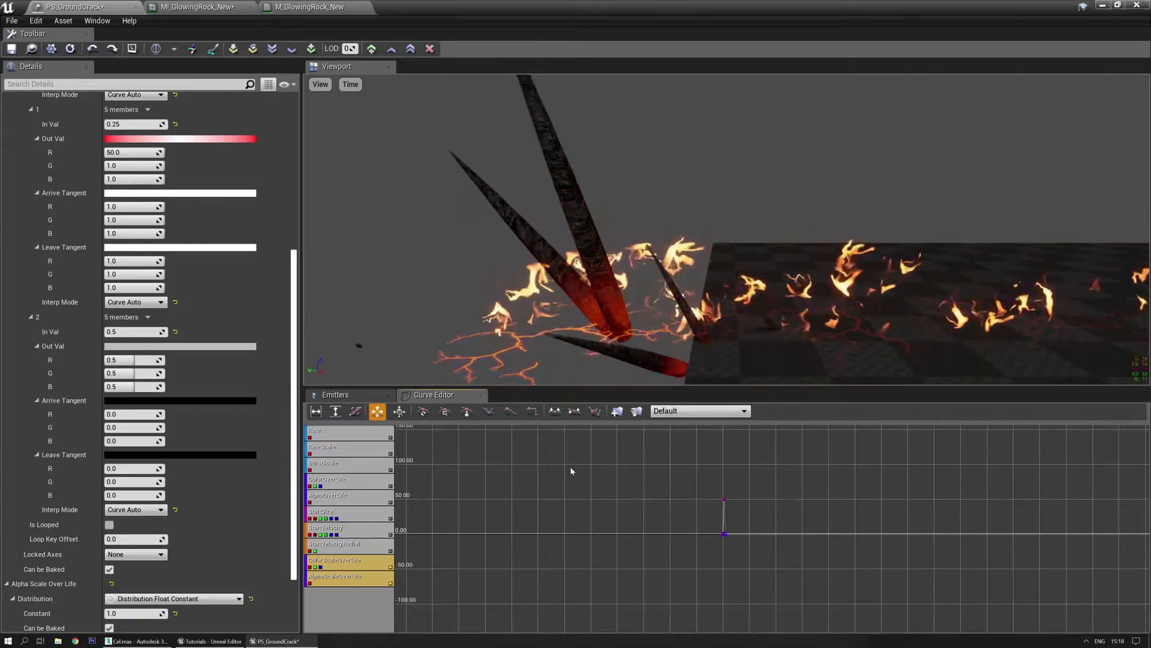
Step: Set the In Val of Scale Color / Life point 2 to 0.55 and check the spikes' glow fade in the effect
{"action": "left_click", "coordinate": [127, 332]}
{"action": "type", "text": "0.55"}
{"action": "key", "text": "Return"}
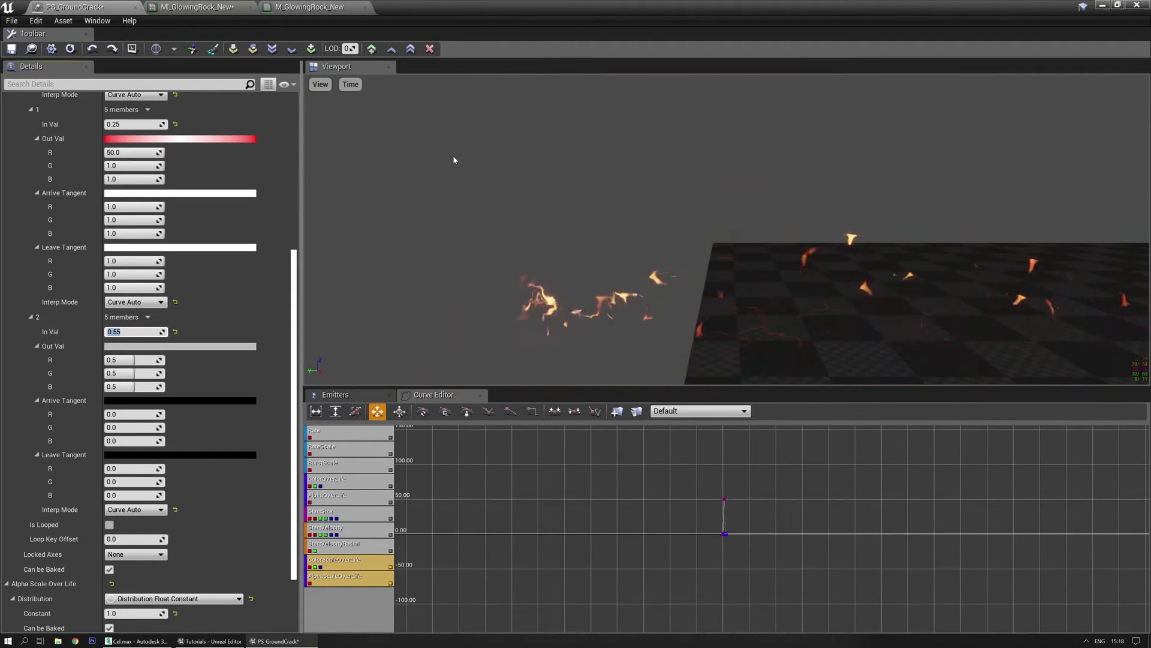
{"action": "left_click", "coordinate": [354, 395]}
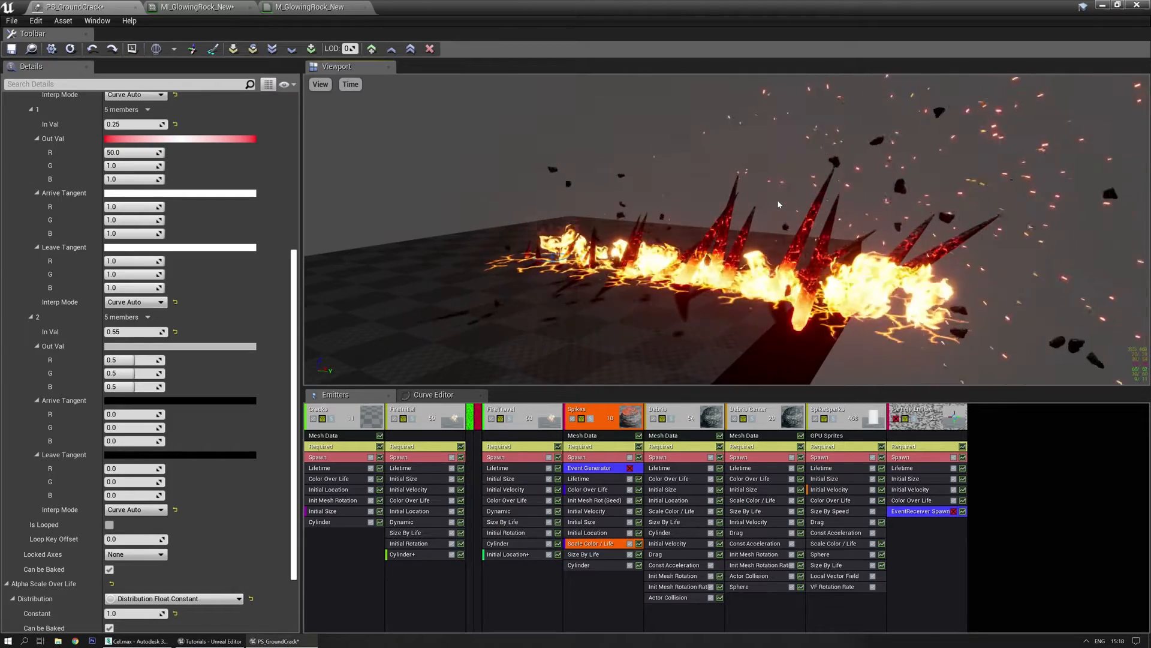
{"action": "left_click_drag", "start_coordinate": [724, 235], "coordinate": [706, 253]}
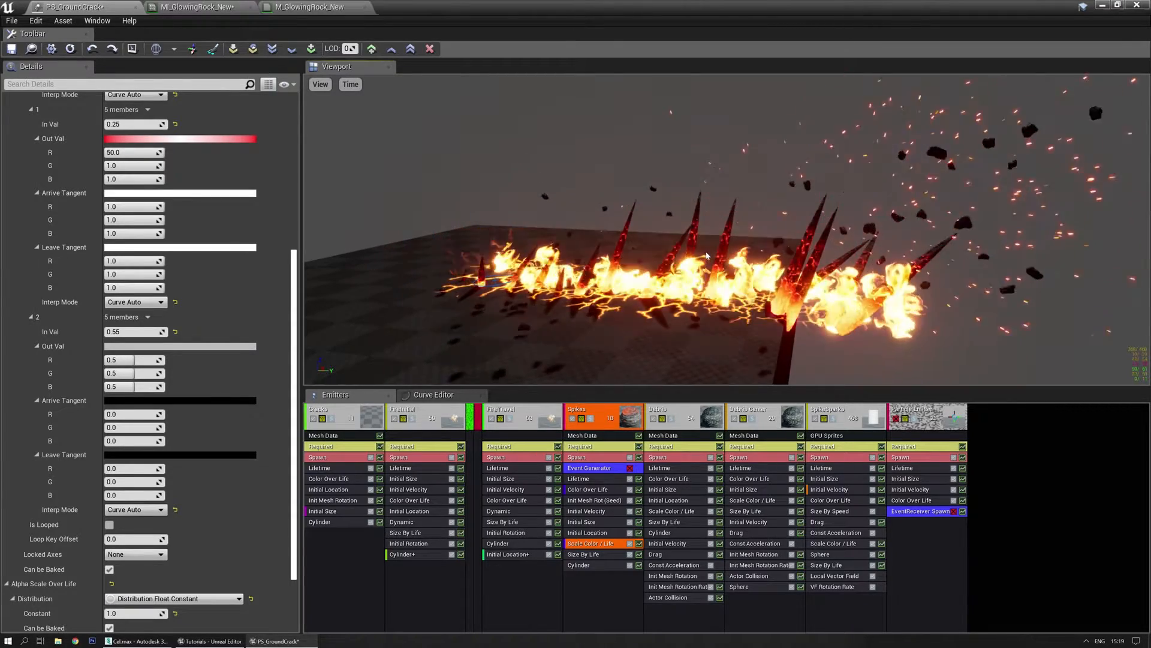
Step: Clear the Random Seeds array in the Spikes emitter's Init Mesh Rot (Seed) module and add one new element
{"action": "left_click_drag", "start_coordinate": [707, 255], "coordinate": [612, 339]}
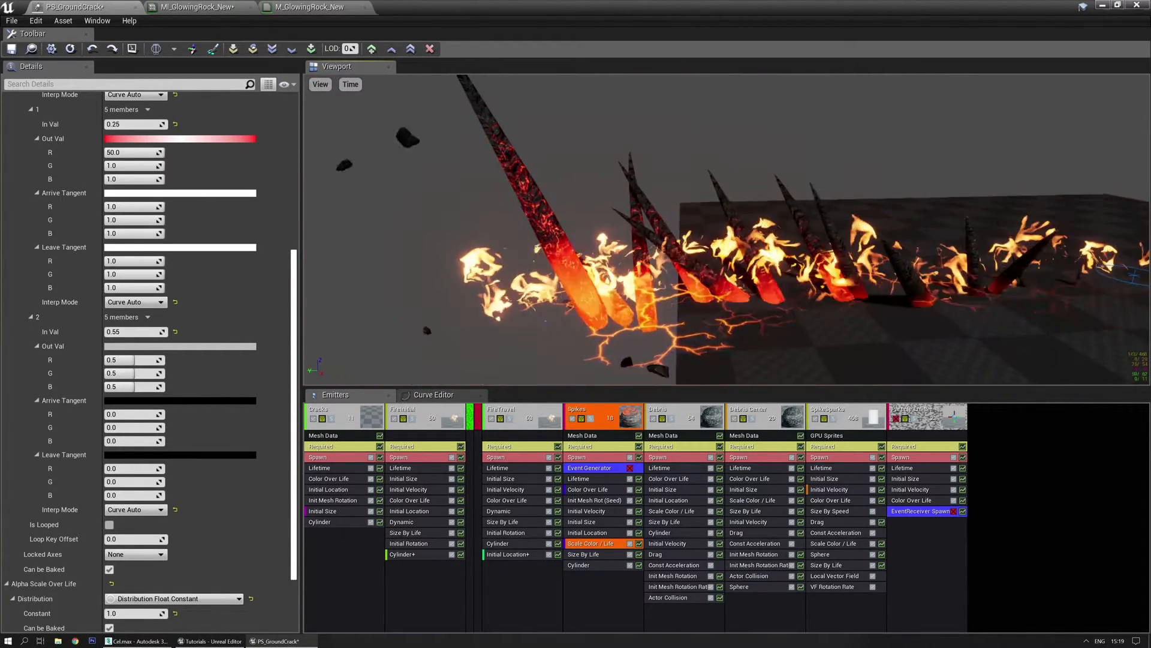
{"action": "left_click", "coordinate": [585, 503]}
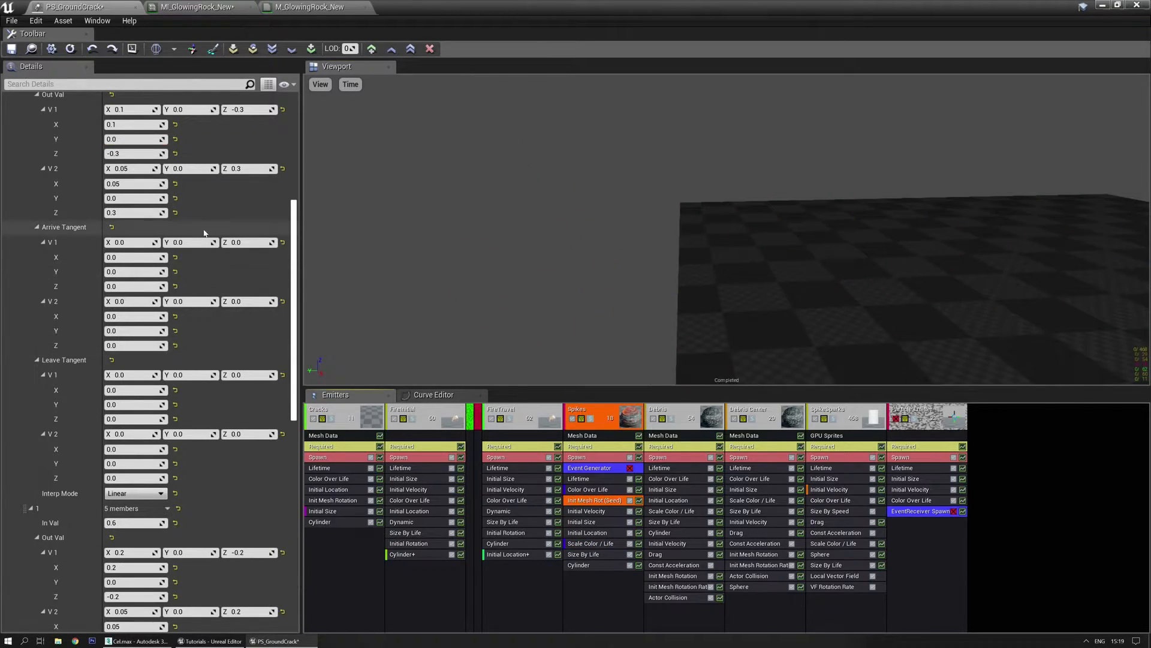
{"action": "scroll", "coordinate": [283, 271], "scroll_direction": "up", "scroll_amount": 10}
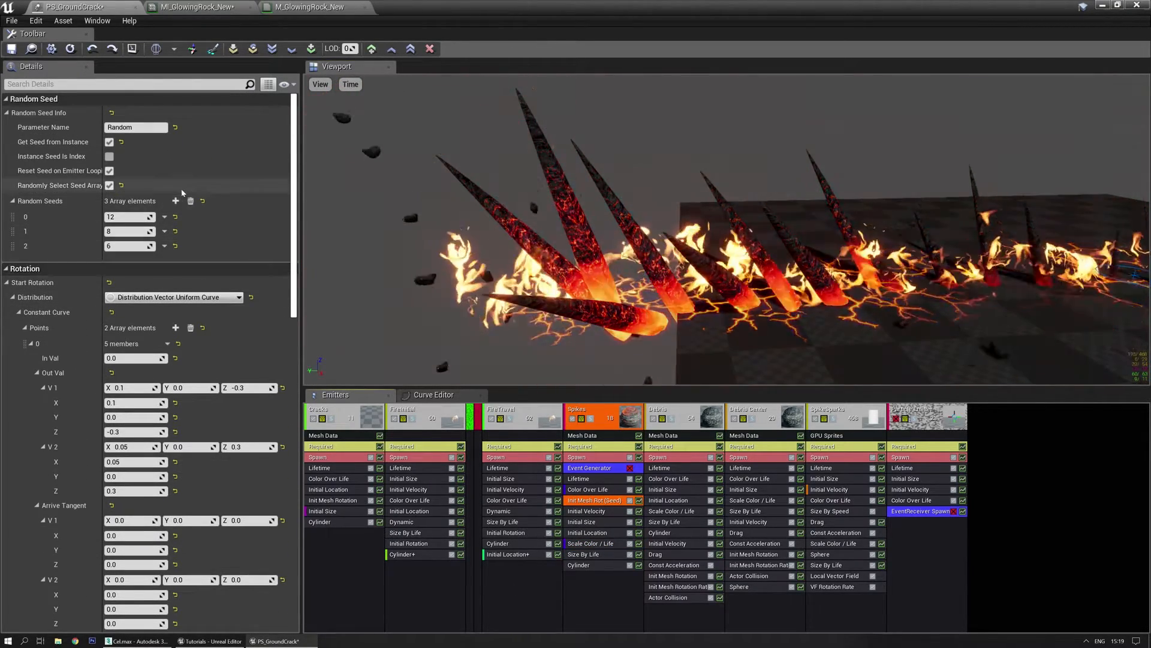
{"action": "left_click", "coordinate": [190, 201]}
{"action": "left_click", "coordinate": [175, 201]}
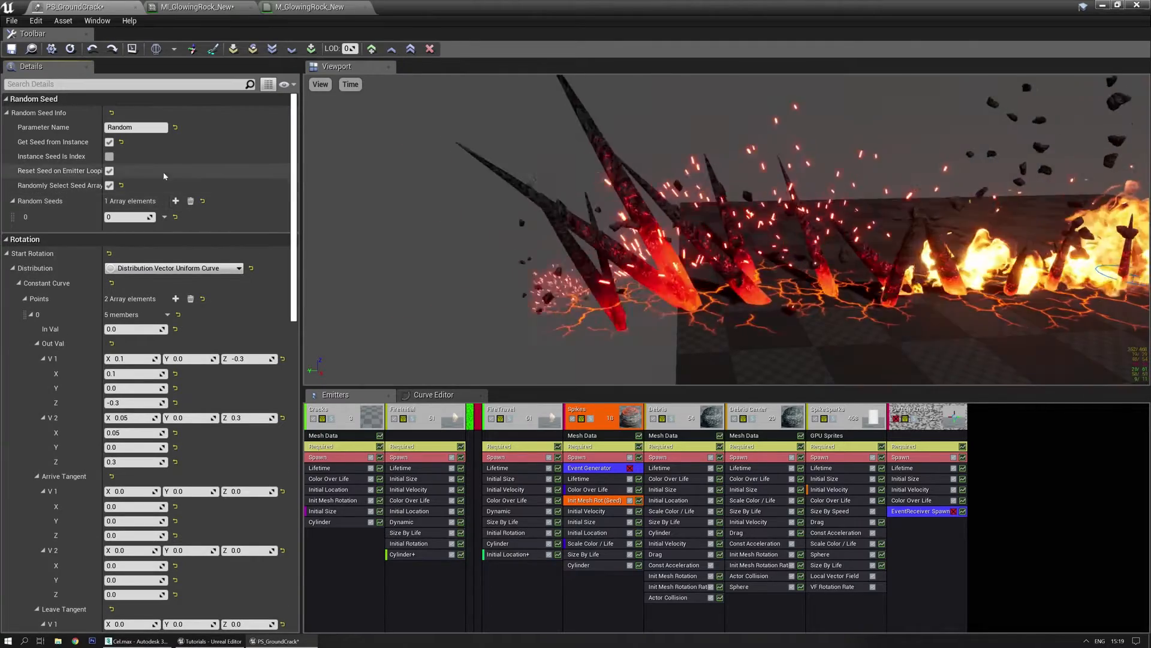
Step: Try random seeds 1 and 2 for the spike rotation and record seed 2 by naming the parameter Random 2
{"action": "left_click", "coordinate": [126, 217]}
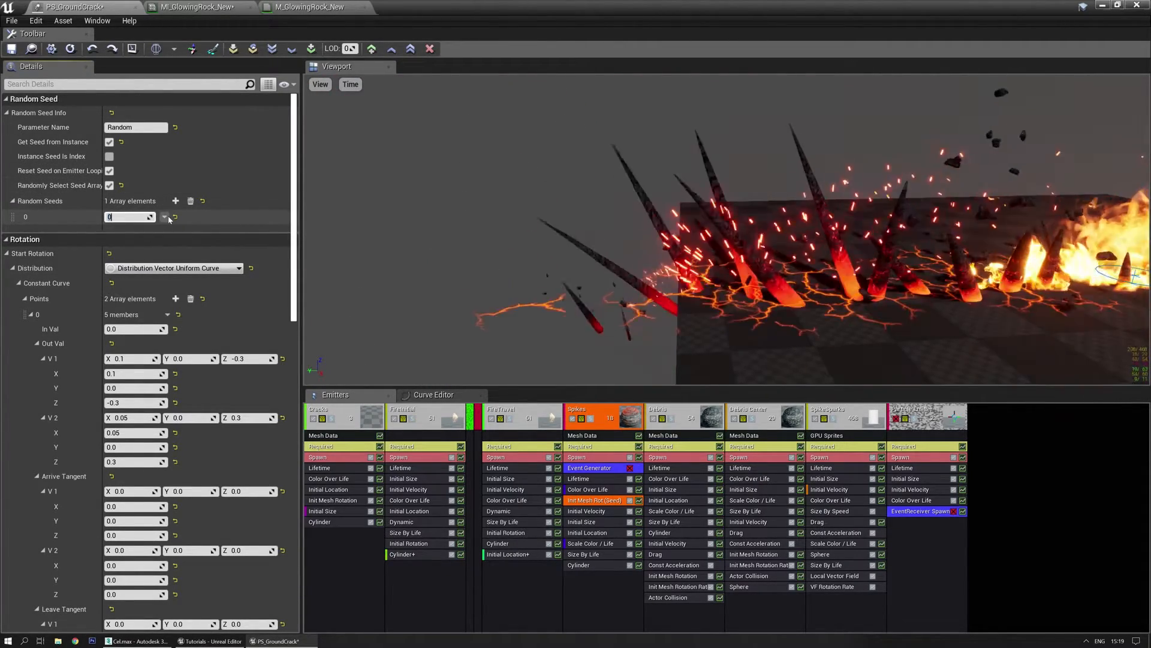
{"action": "type", "text": "1"}
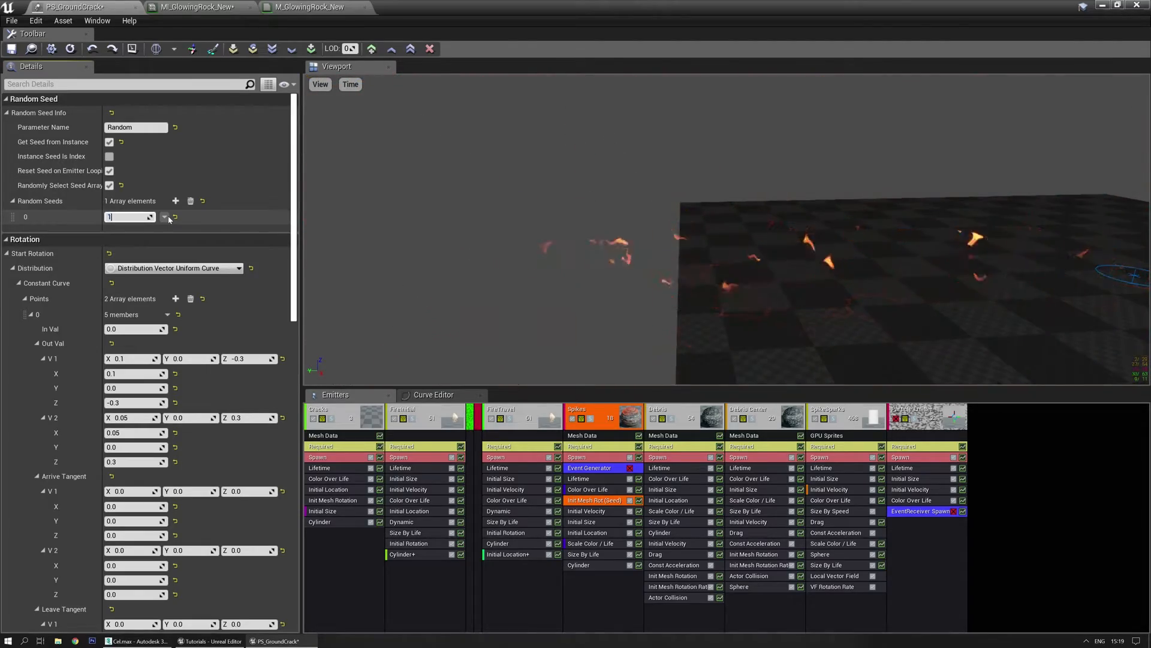
{"action": "type", "text": "2"}
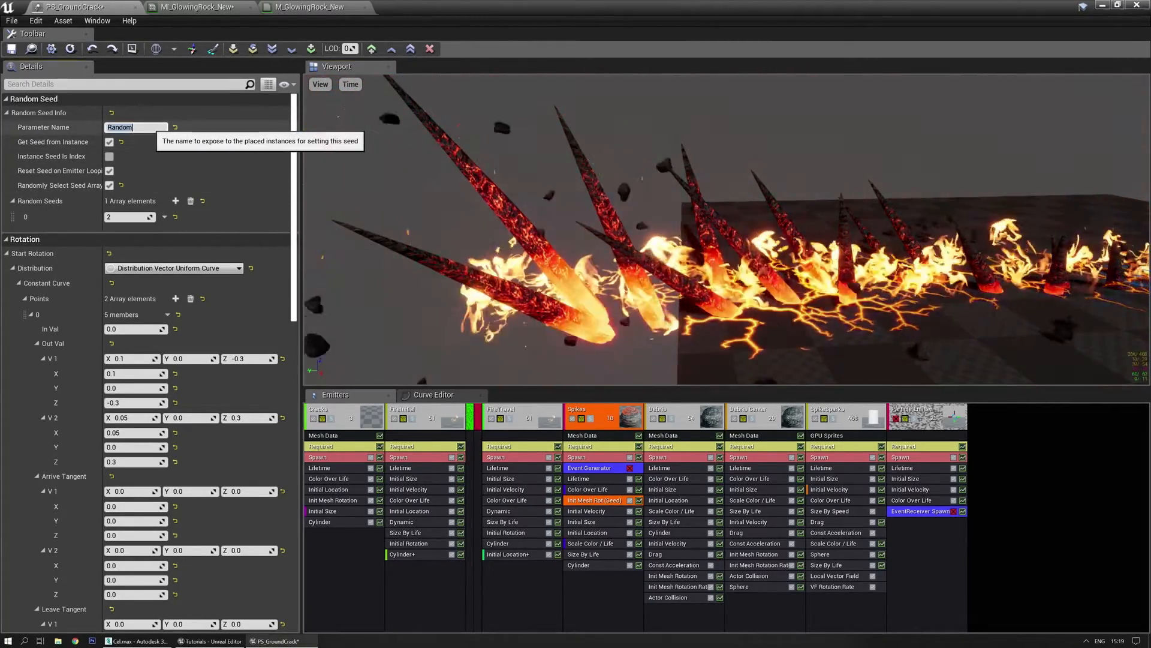
Step: Try random seeds 3, 4, 5 and 6 for the spike rotation and replay the effect
{"action": "left_click", "coordinate": [128, 217]}
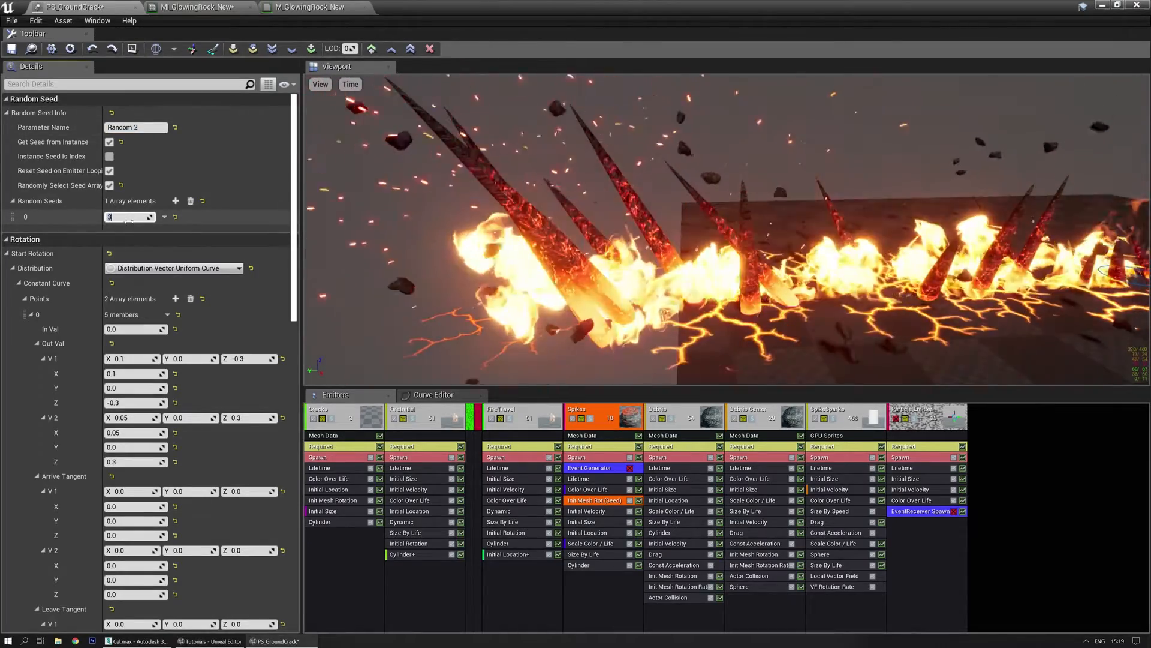
{"action": "type", "text": "4"}
{"action": "key", "text": "Return"}
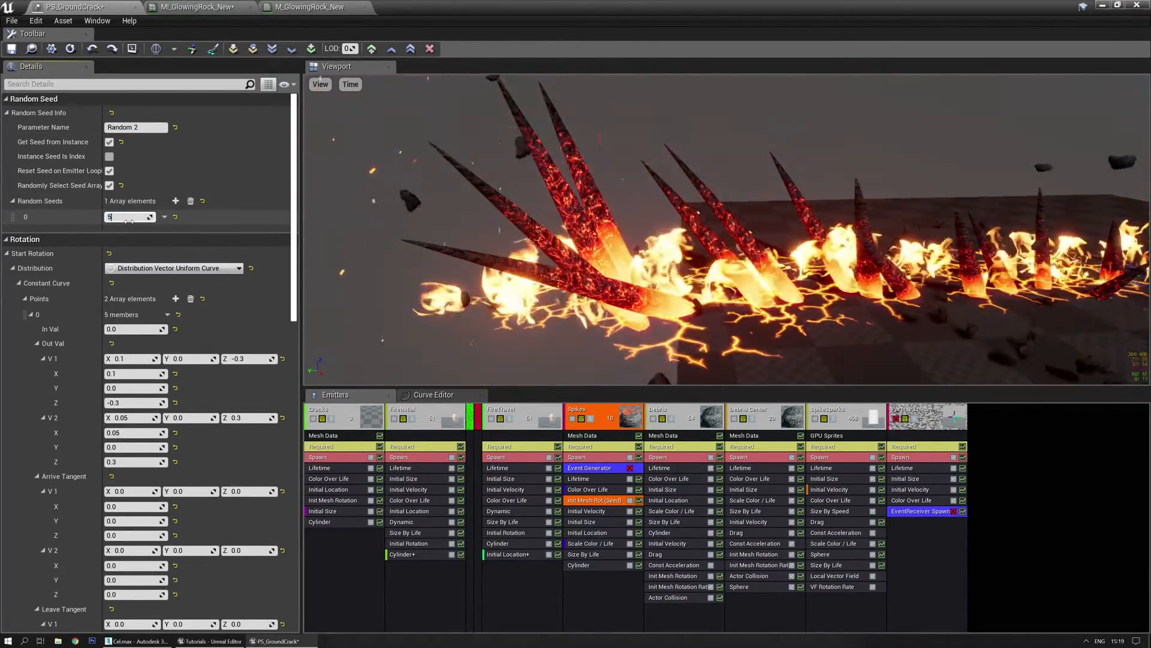
{"action": "type", "text": "5"}
{"action": "key", "text": "Return"}
{"action": "type", "text": "6"}
{"action": "key", "text": "Return"}
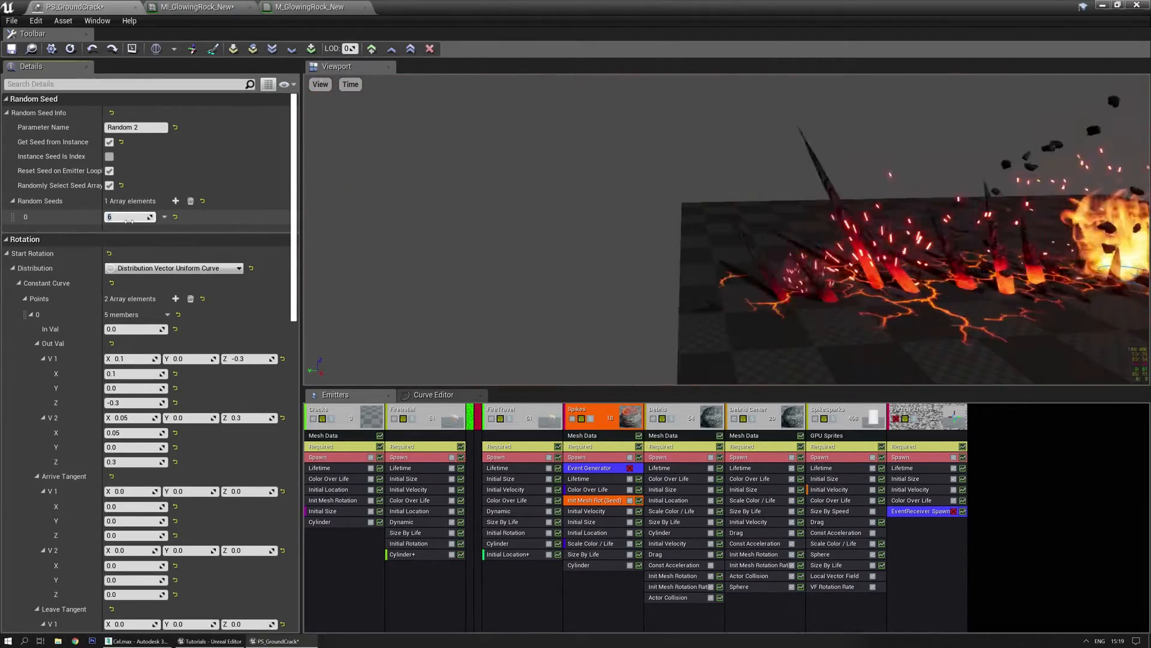
{"action": "left_click", "coordinate": [390, 278]}
{"action": "key", "text": "space"}
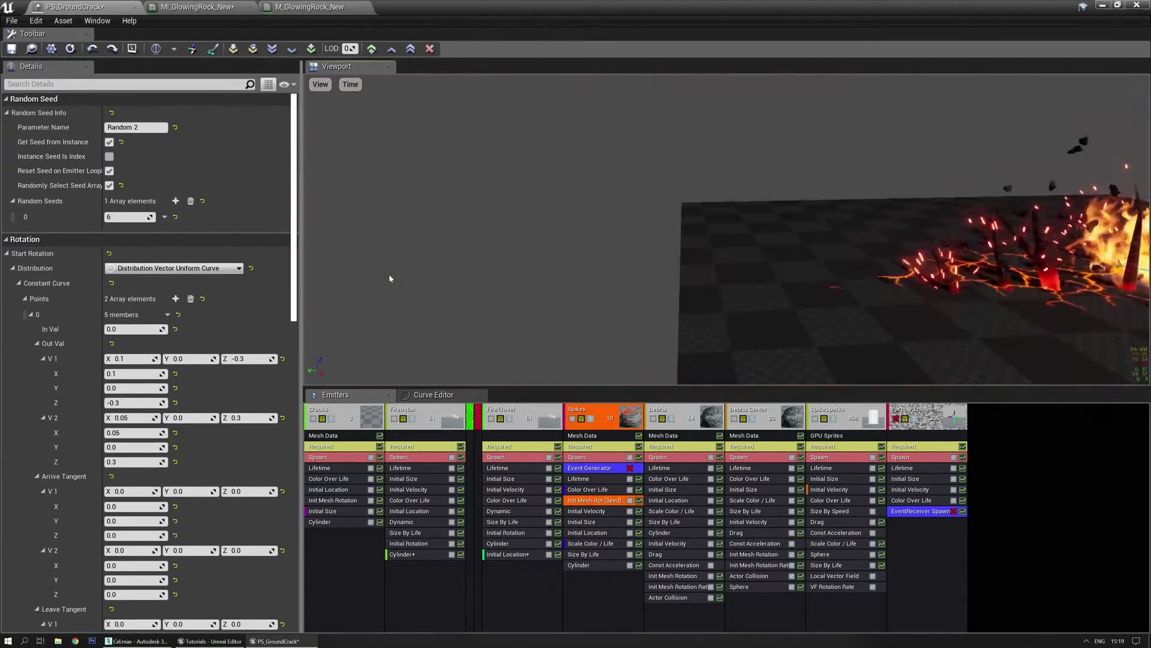
Step: Try further spike rotation seeds from 7 to 23, including 18, 20 and 22, checking the layout from the side and front
{"action": "left_click_drag", "start_coordinate": [388, 274], "coordinate": [630, 280]}
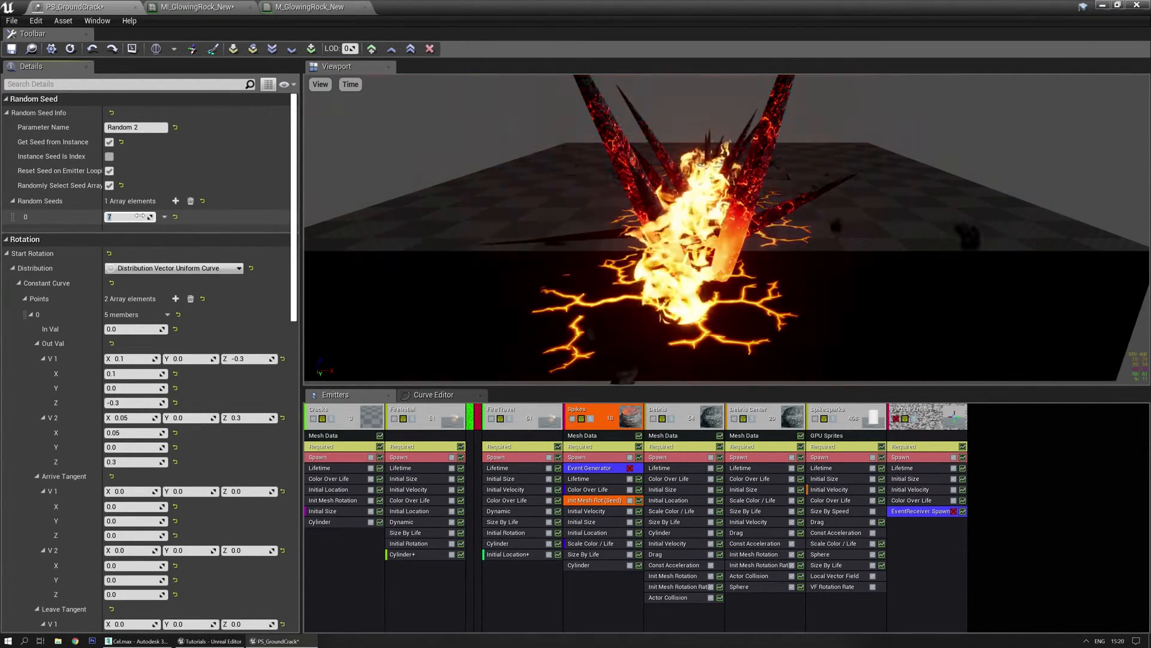
{"action": "left_click_drag", "start_coordinate": [418, 234], "coordinate": [258, 236]}
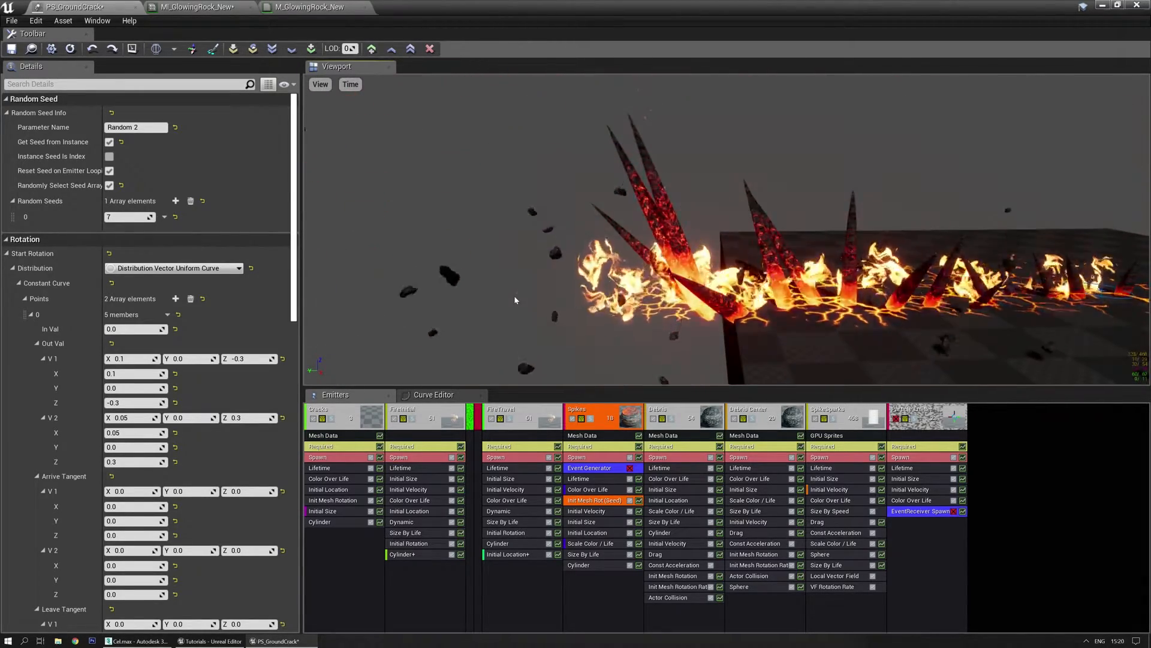
{"action": "left_click_drag", "start_coordinate": [515, 300], "coordinate": [618, 300]}
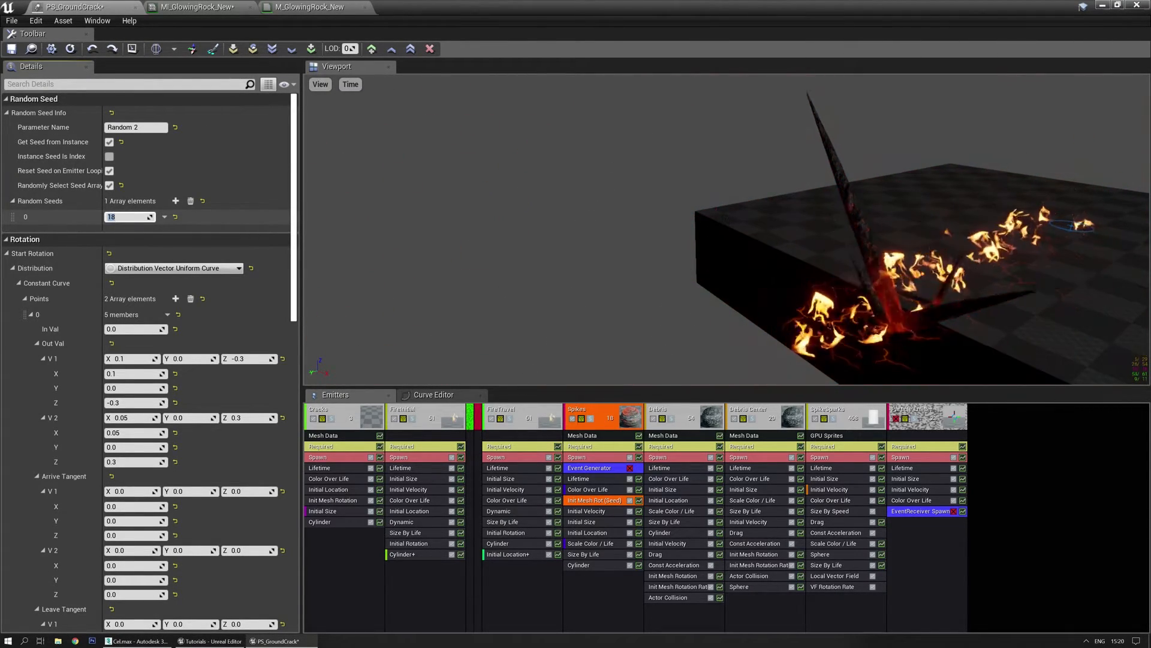
{"action": "type", "text": "20"}
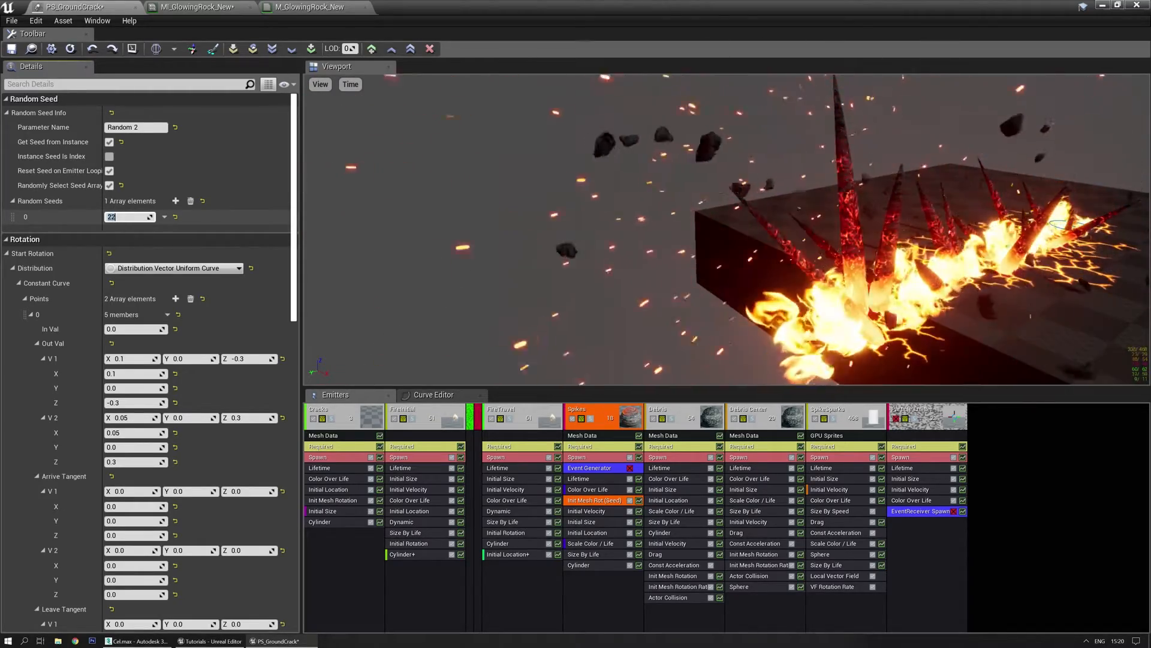
{"action": "type", "text": "23"}
{"action": "key", "text": "Return"}
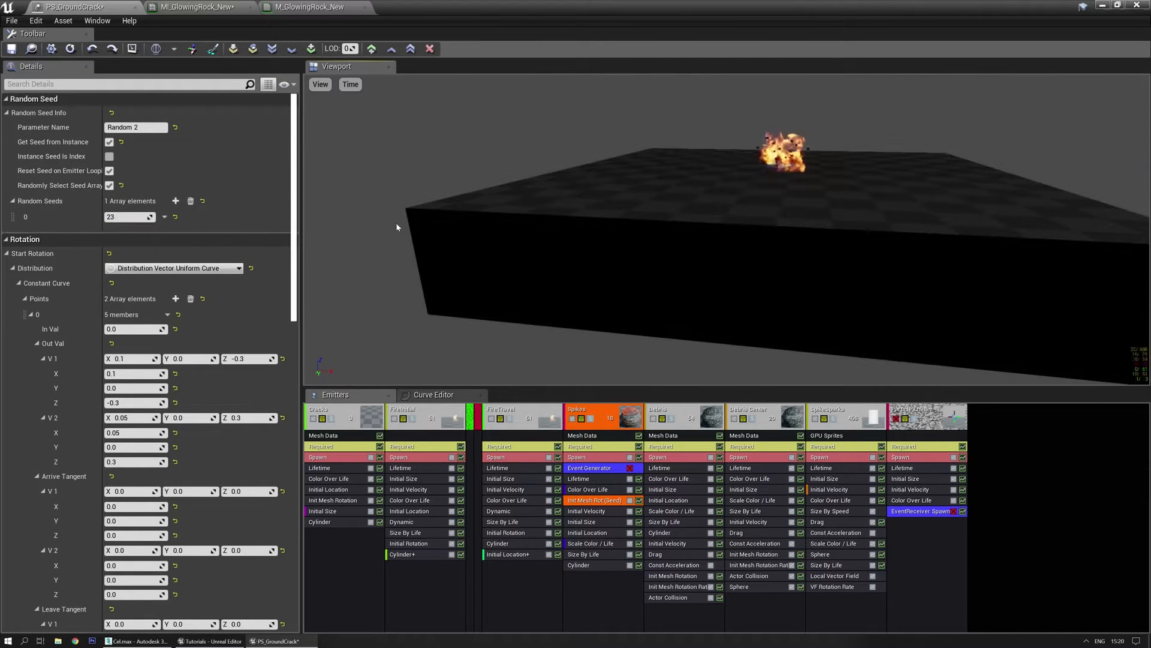
{"action": "mouse_move", "coordinate": [515, 278]}
{"action": "left_mouse_down"}
{"action": "mouse_move", "coordinate": [502, 285]}
{"action": "mouse_move", "coordinate": [515, 277]}
{"action": "left_mouse_up"}
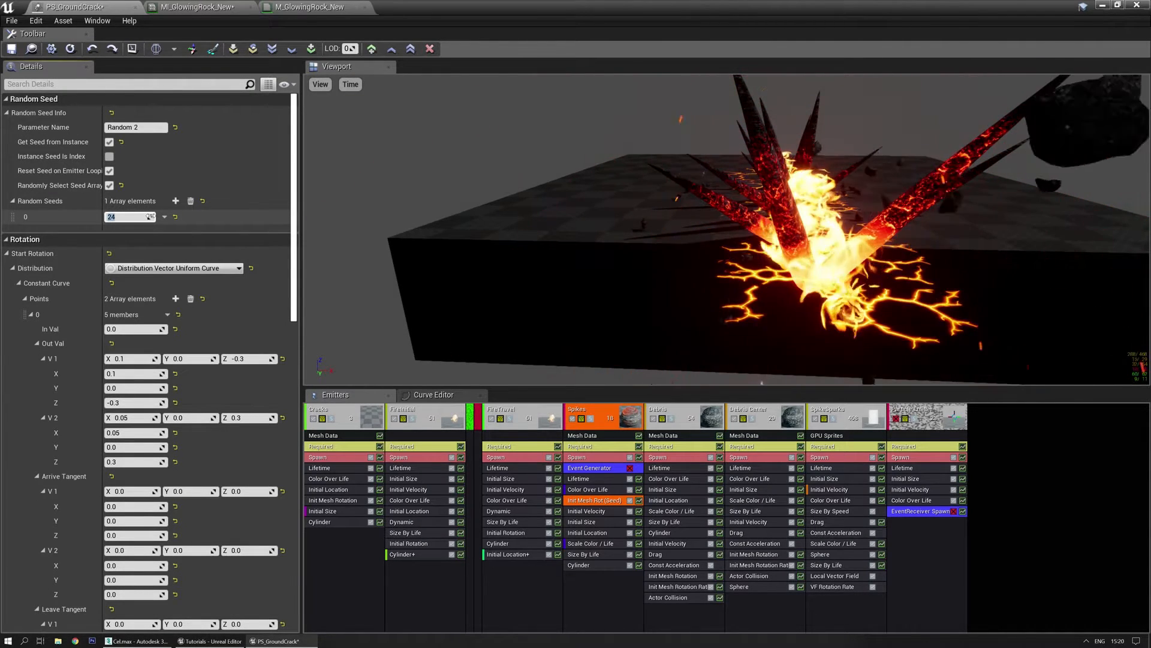
Step: Try random seeds 24 and 25 and compare how the spikes lean along the crack
{"action": "left_click_drag", "start_coordinate": [498, 257], "coordinate": [390, 293]}
{"action": "left_click", "coordinate": [129, 217]}
{"action": "type", "text": "25"}
{"action": "key", "text": "Return"}
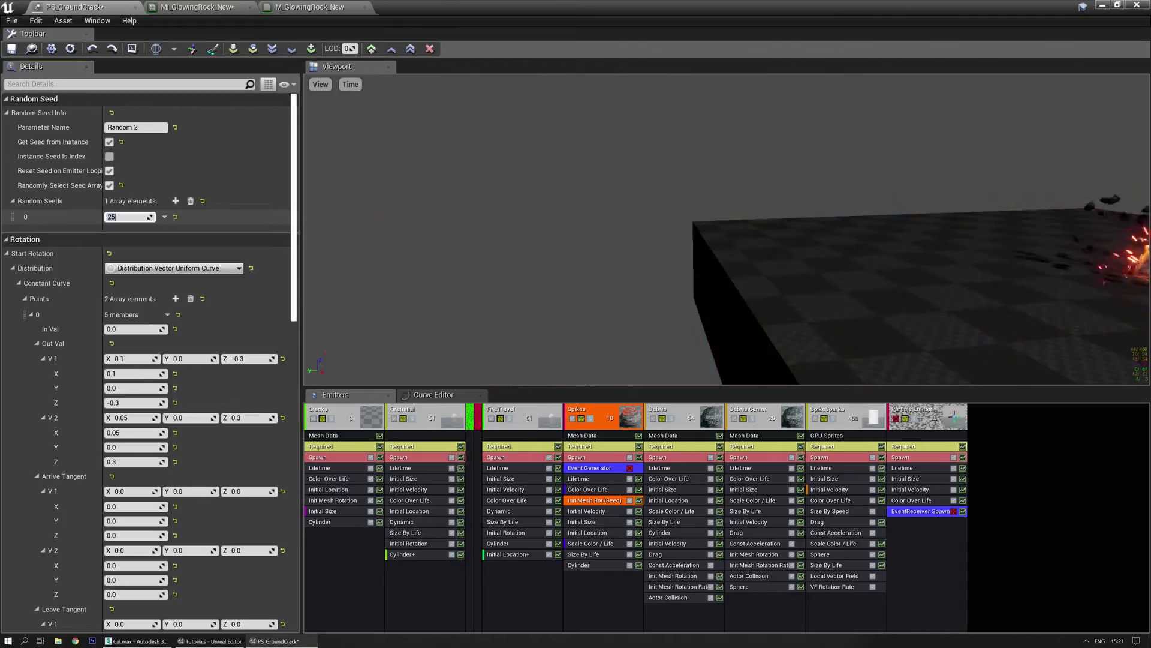
{"action": "left_click_drag", "start_coordinate": [397, 207], "coordinate": [524, 293]}
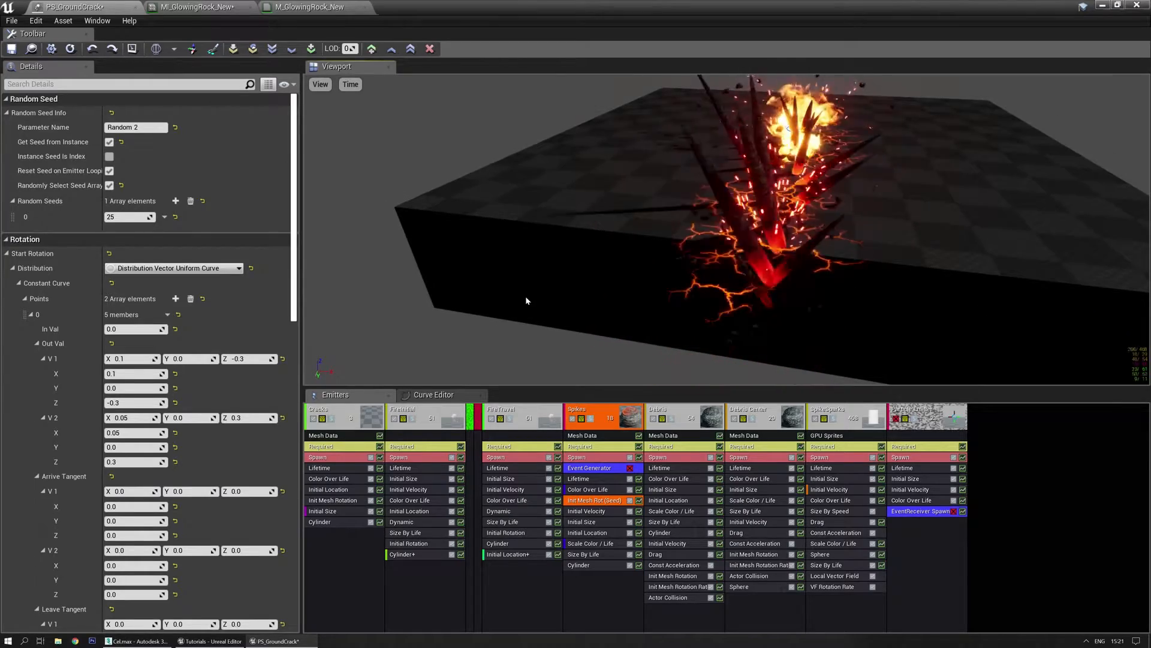
Step: Try random seeds 29 and 30 and inspect the spike arrangement from several angles
{"action": "left_click", "coordinate": [127, 216]}
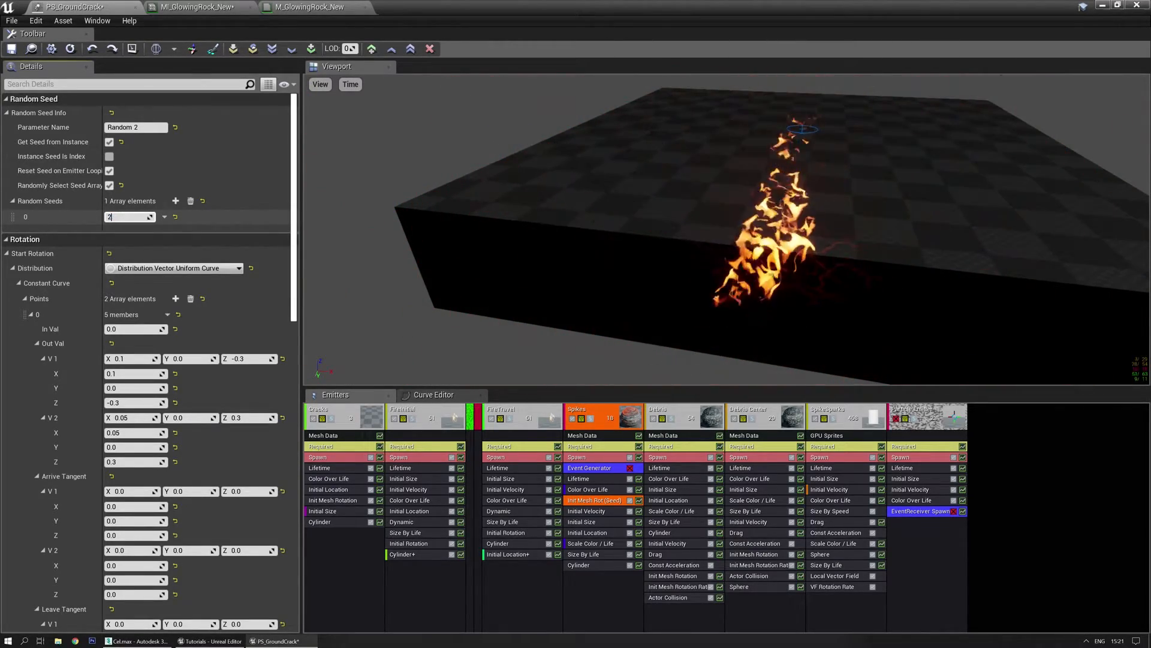
{"action": "type", "text": "2"}
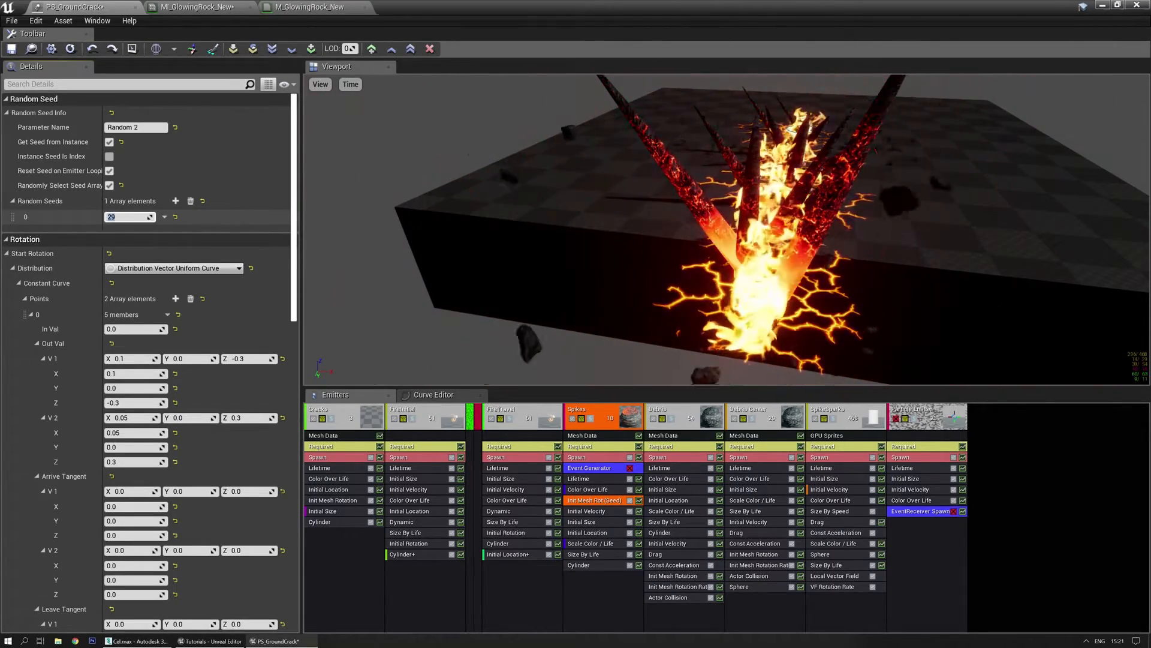
{"action": "left_click_drag", "start_coordinate": [505, 243], "coordinate": [420, 254]}
{"action": "left_click_drag", "start_coordinate": [520, 275], "coordinate": [519, 299]}
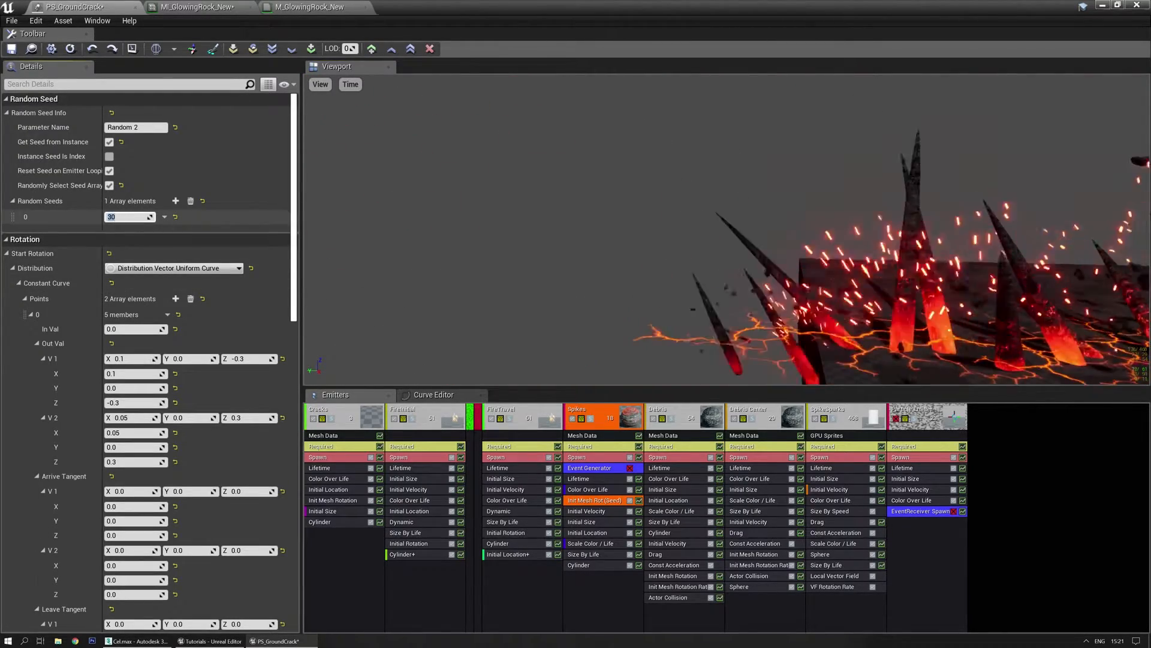
{"action": "left_click_drag", "start_coordinate": [531, 276], "coordinate": [555, 287]}
Step: Try random seeds 35 and 37 for the spikes and check their arrangement around the crack
{"action": "left_click", "coordinate": [127, 217]}
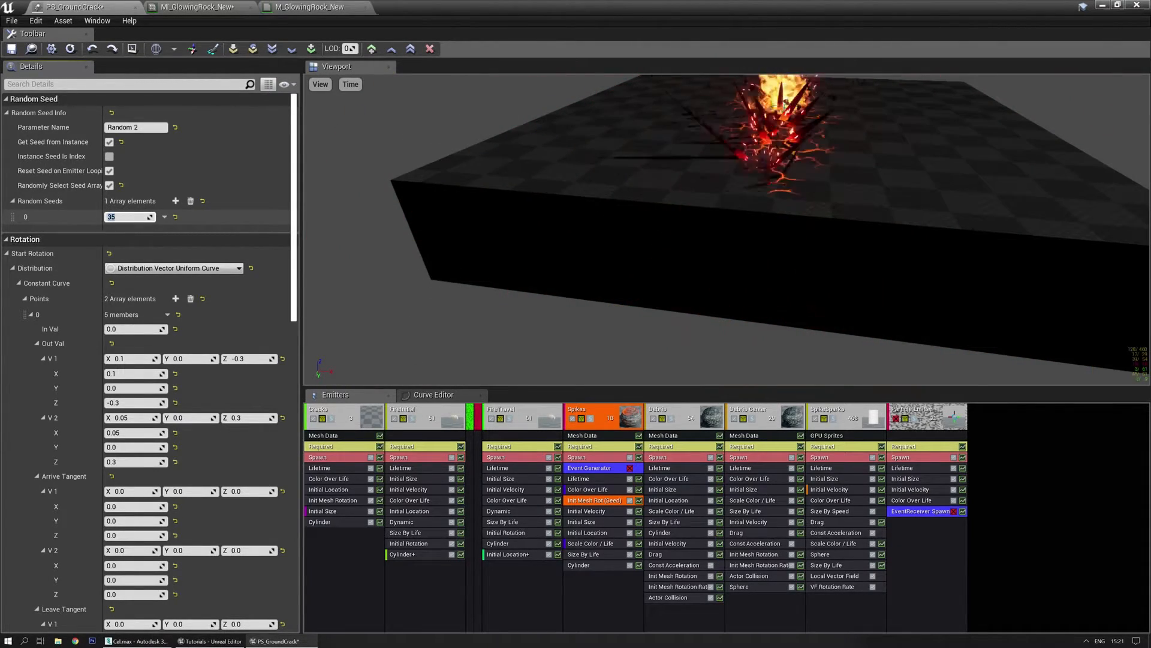
{"action": "mouse_move", "coordinate": [479, 214]}
{"action": "left_mouse_down"}
{"action": "mouse_move", "coordinate": [539, 200]}
{"action": "mouse_move", "coordinate": [516, 192]}
{"action": "mouse_move", "coordinate": [478, 214]}
{"action": "left_mouse_up"}
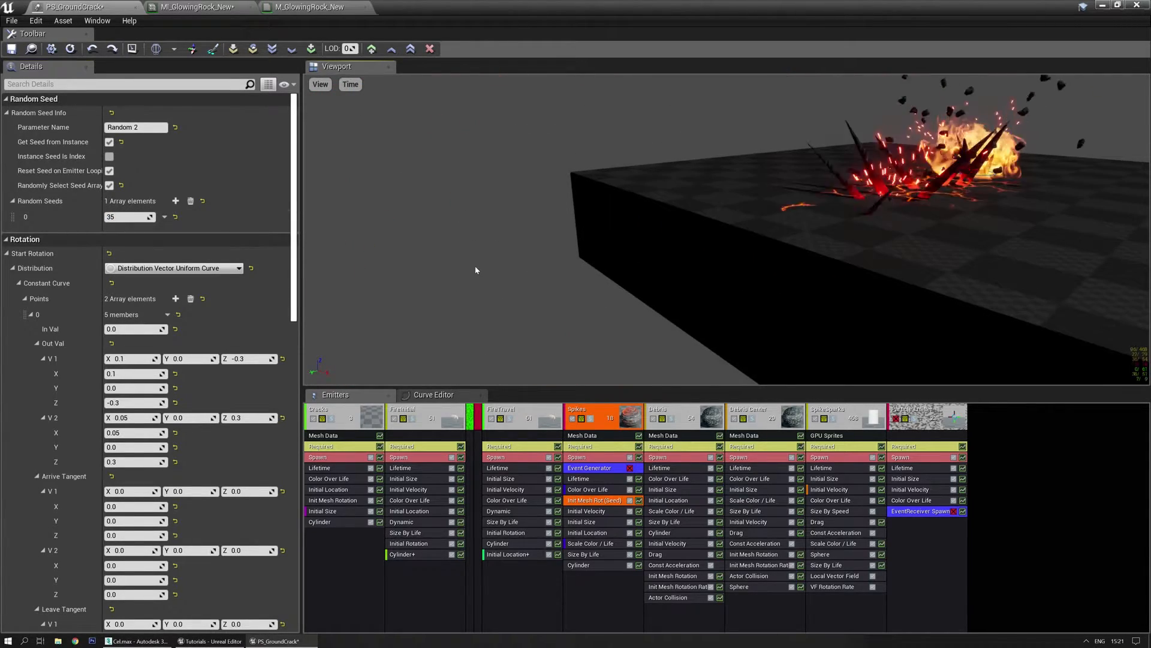
{"action": "mouse_move", "coordinate": [495, 302]}
{"action": "left_mouse_down"}
{"action": "mouse_move", "coordinate": [522, 282]}
{"action": "mouse_move", "coordinate": [495, 302]}
{"action": "left_mouse_up"}
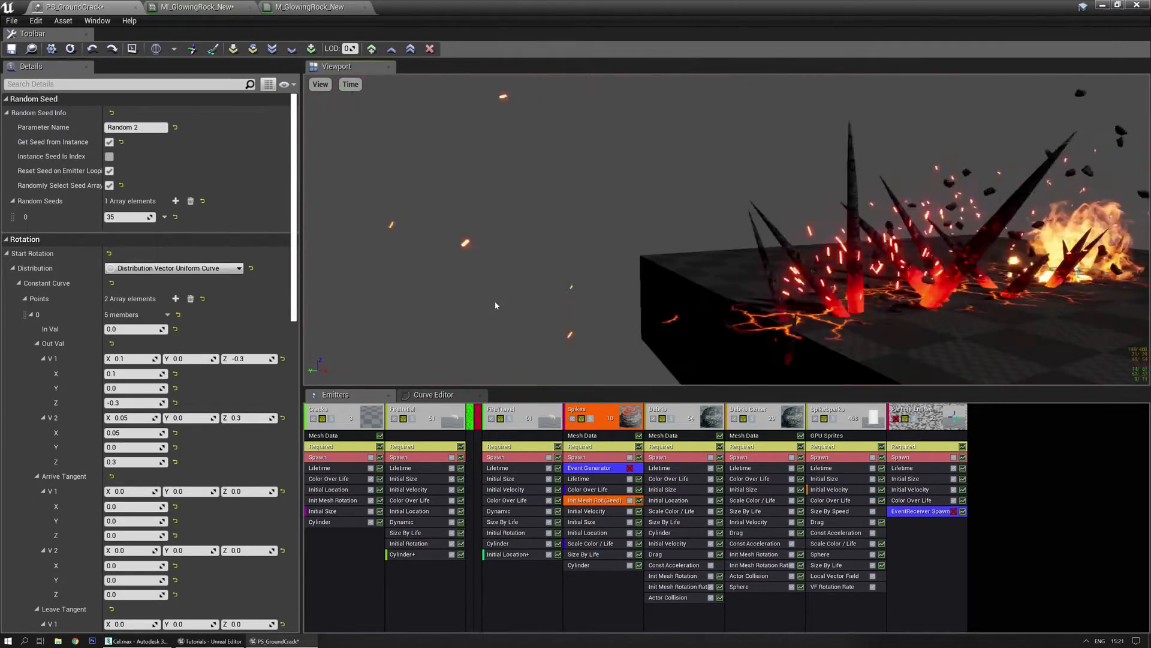
{"action": "left_click", "coordinate": [125, 217]}
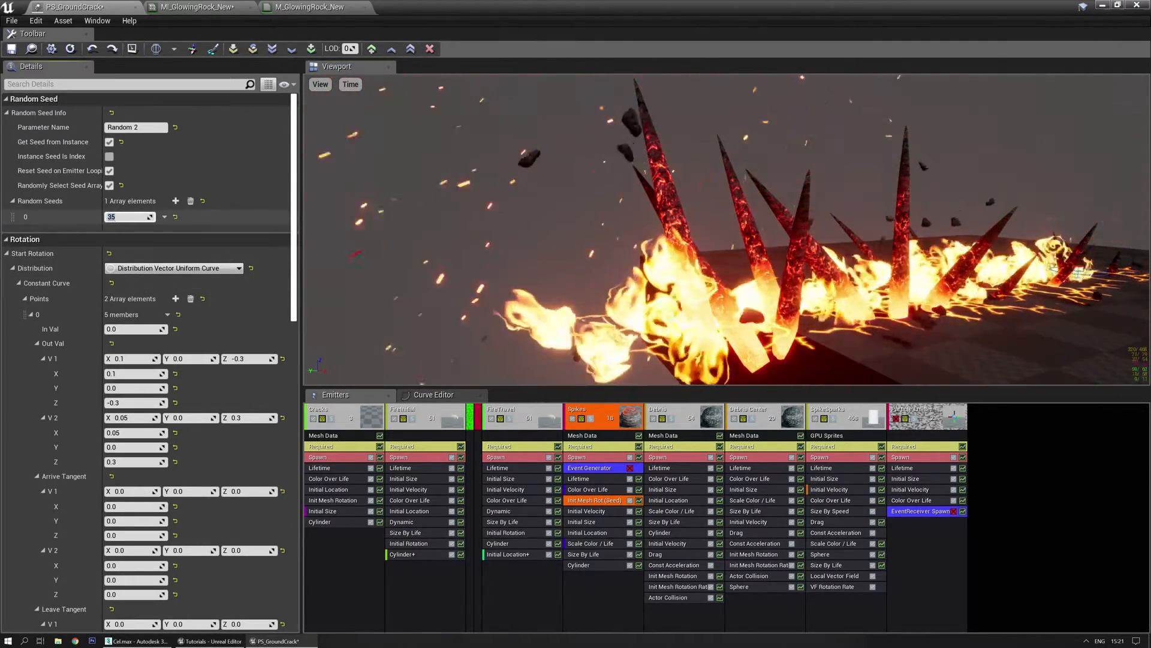
{"action": "type", "text": "3"}
{"action": "type", "text": "37"}
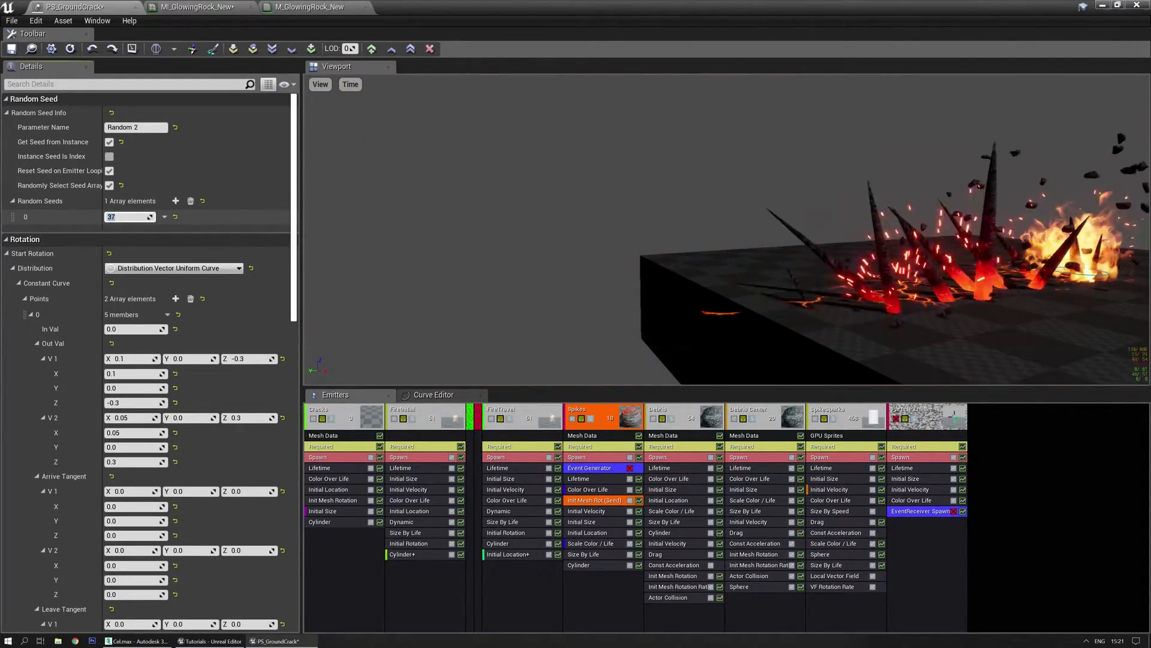
Step: Set the random seed to 38, check the spikes head-on, and append 38 to the Parameter Name as Random 2 38
{"action": "type", "text": "38"}
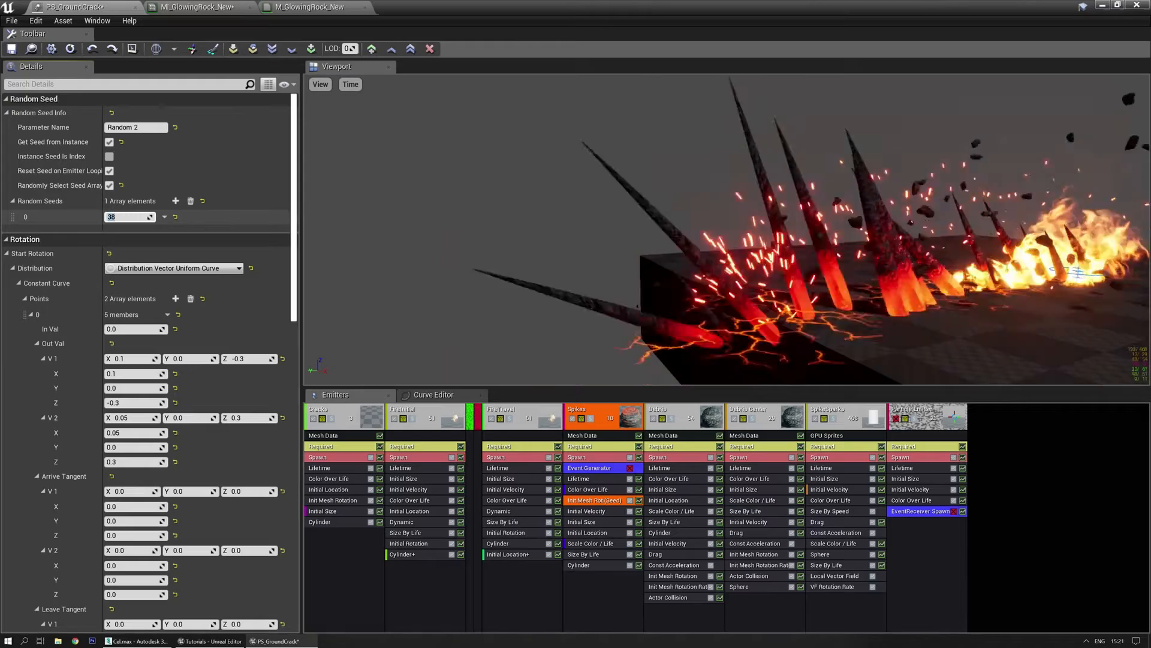
{"action": "left_click_drag", "start_coordinate": [441, 236], "coordinate": [657, 269]}
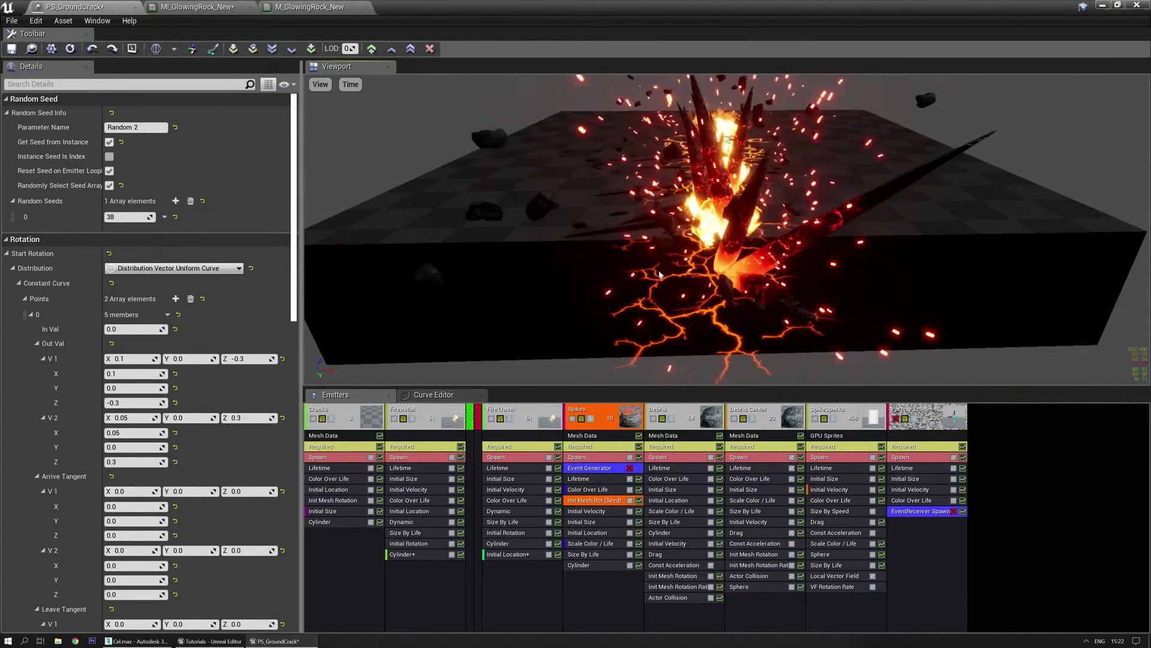
{"action": "middle_click_drag", "start_coordinate": [658, 271], "coordinate": [685, 273]}
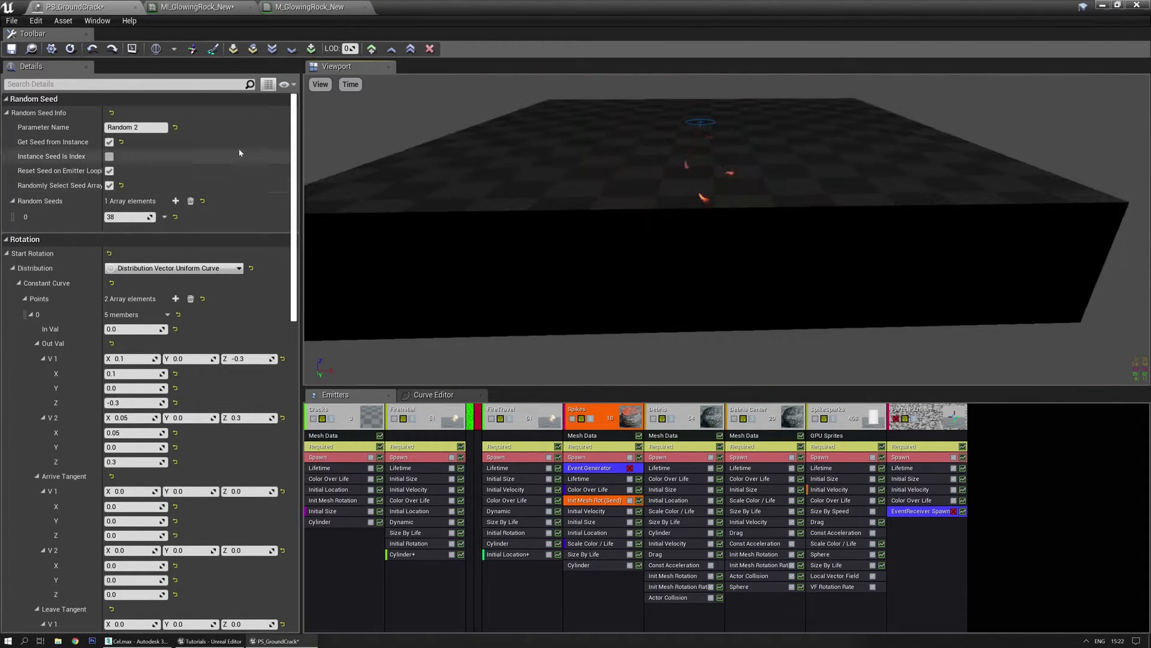
{"action": "left_click", "coordinate": [161, 127]}
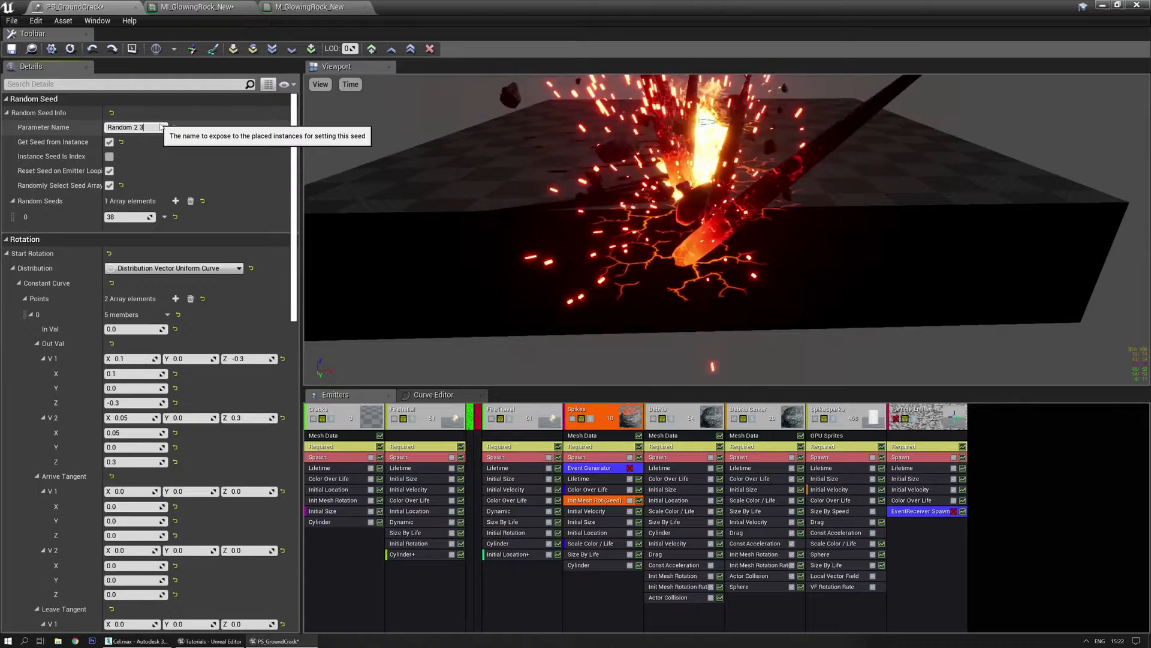
{"action": "type", "text": "38"}
Step: Test random seeds 39, 40 and 41 on the spikes, ending with the seed set to 42
{"action": "left_click_drag", "start_coordinate": [529, 294], "coordinate": [420, 264]}
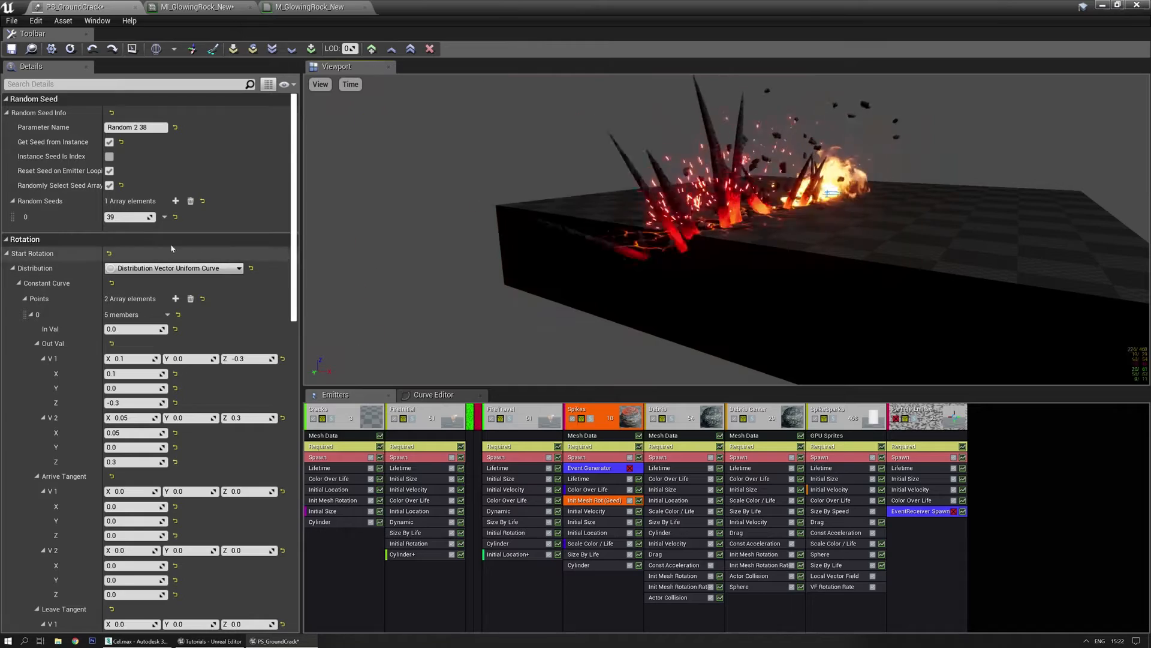
{"action": "left_click_drag", "start_coordinate": [456, 252], "coordinate": [591, 250]}
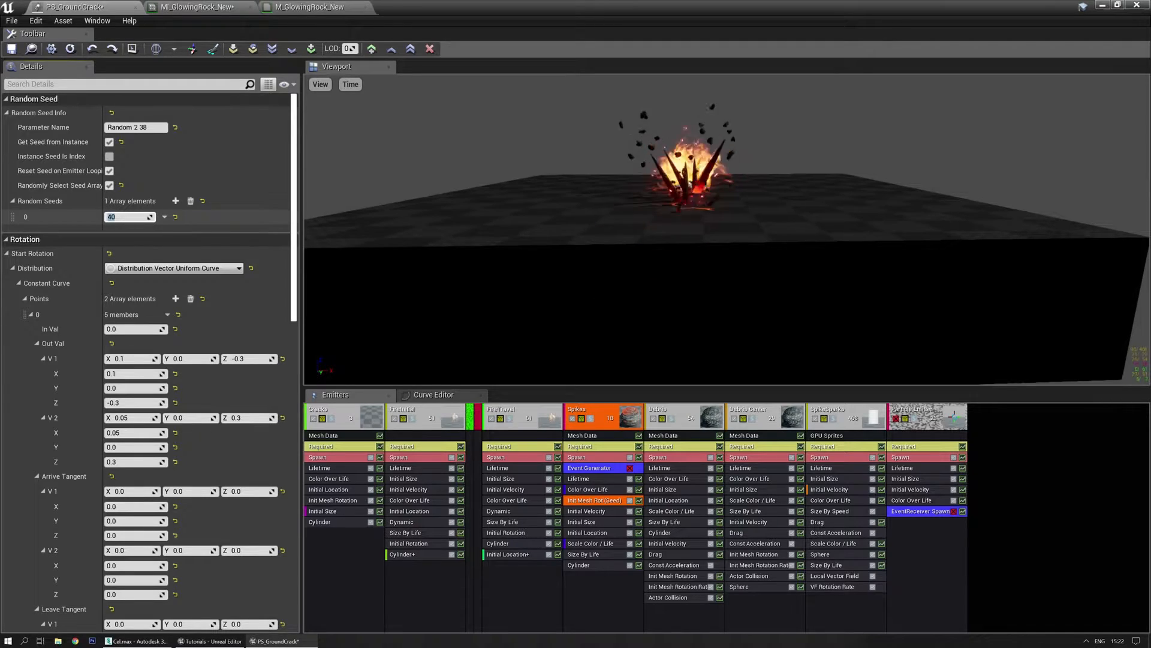
{"action": "type", "text": "41"}
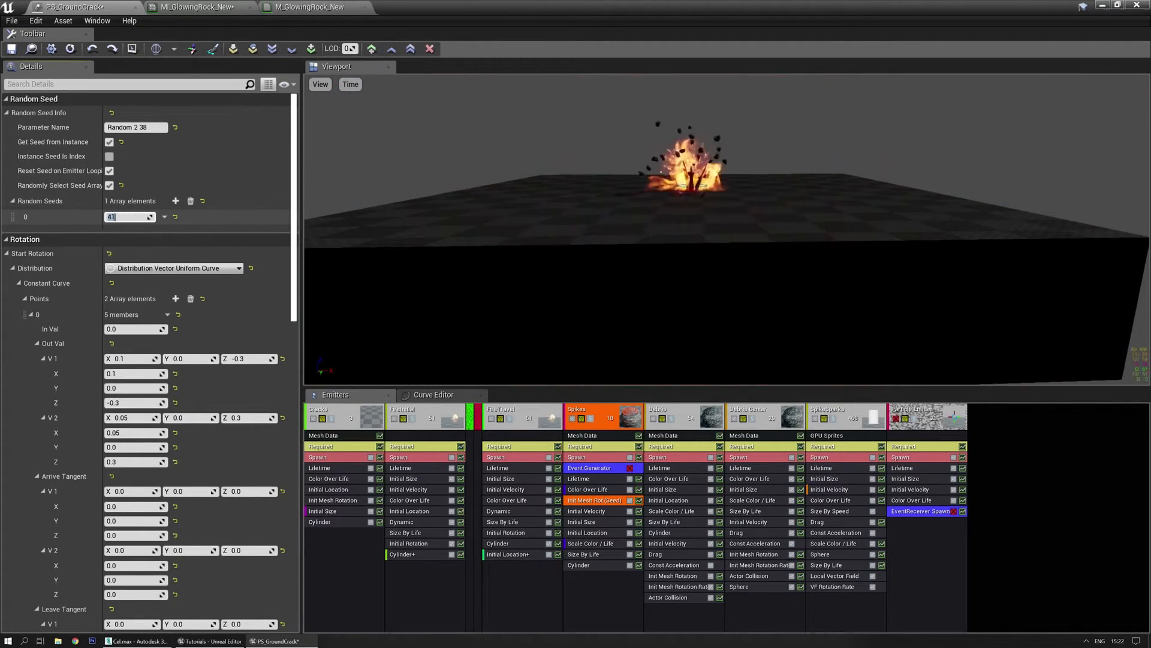
{"action": "key", "text": "BackSpace"}
{"action": "type", "text": "2"}
{"action": "key", "text": "Return"}
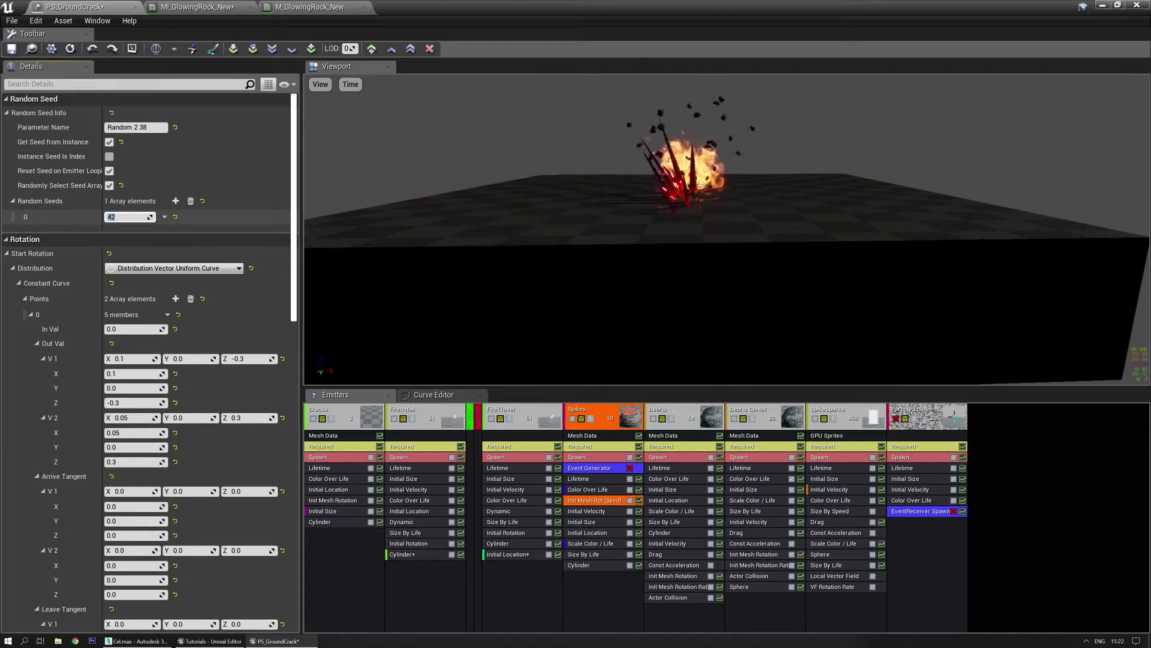
Step: Test random seeds 44 and 45 on the spikes, ending on 45, and check their arrangement from several angles
{"action": "type", "text": "4"}
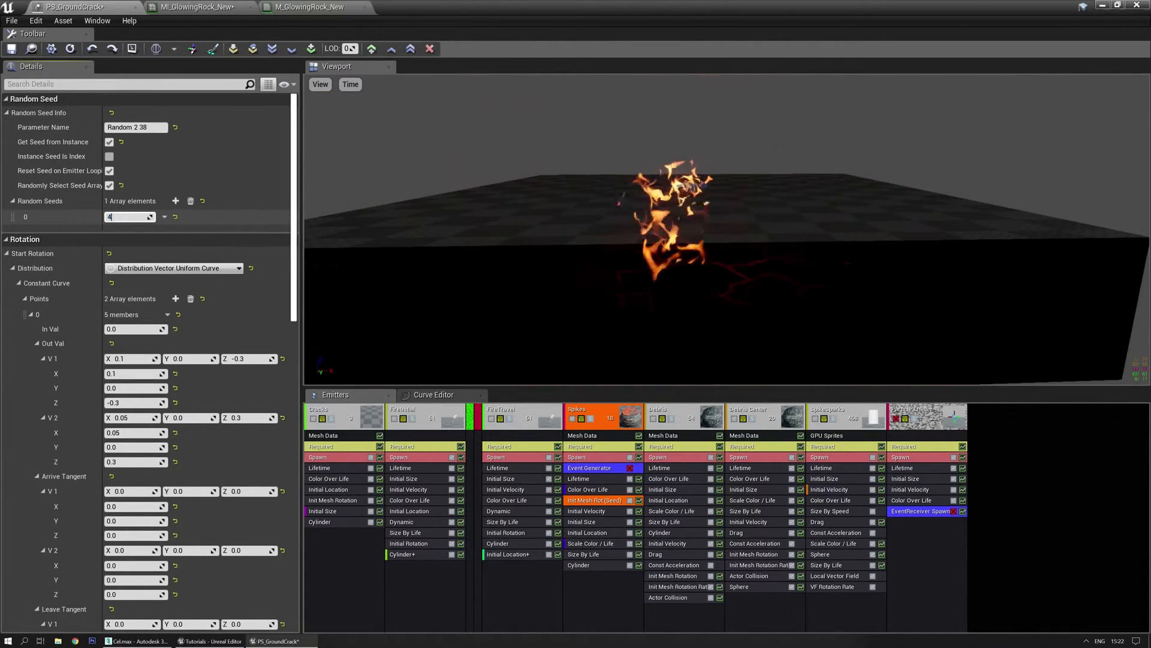
{"action": "type", "text": "44"}
{"action": "key", "text": "Return"}
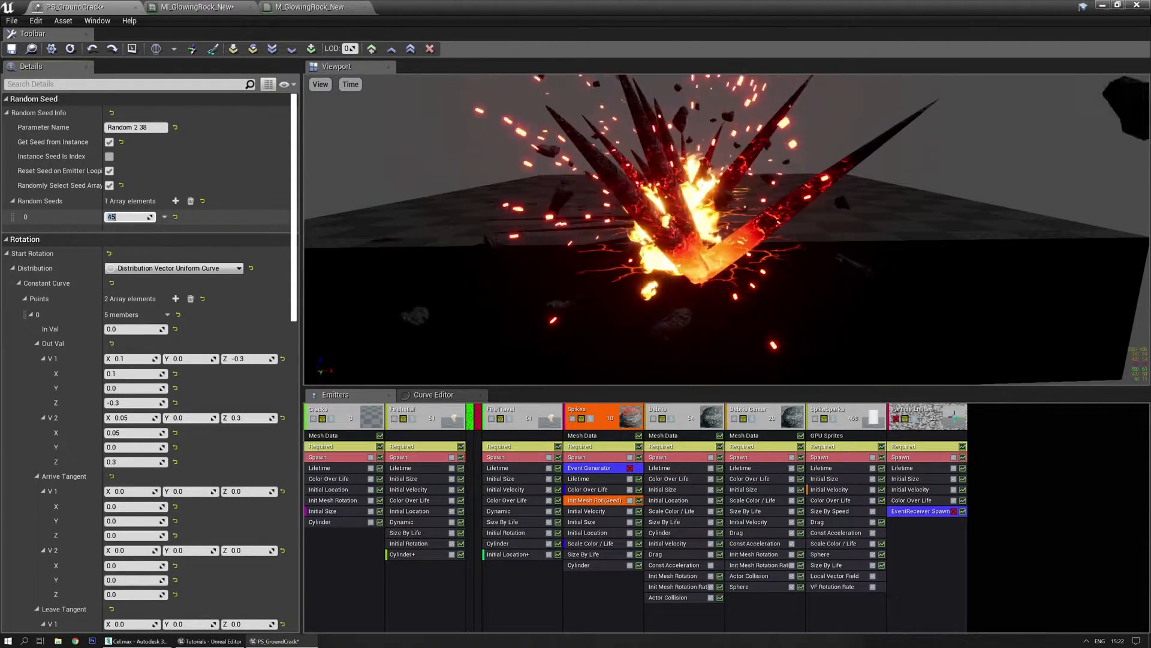
{"action": "left_click_drag", "start_coordinate": [599, 240], "coordinate": [606, 241]}
{"action": "left_click_drag", "start_coordinate": [740, 252], "coordinate": [552, 252]}
{"action": "left_click_drag", "start_coordinate": [636, 262], "coordinate": [573, 257]}
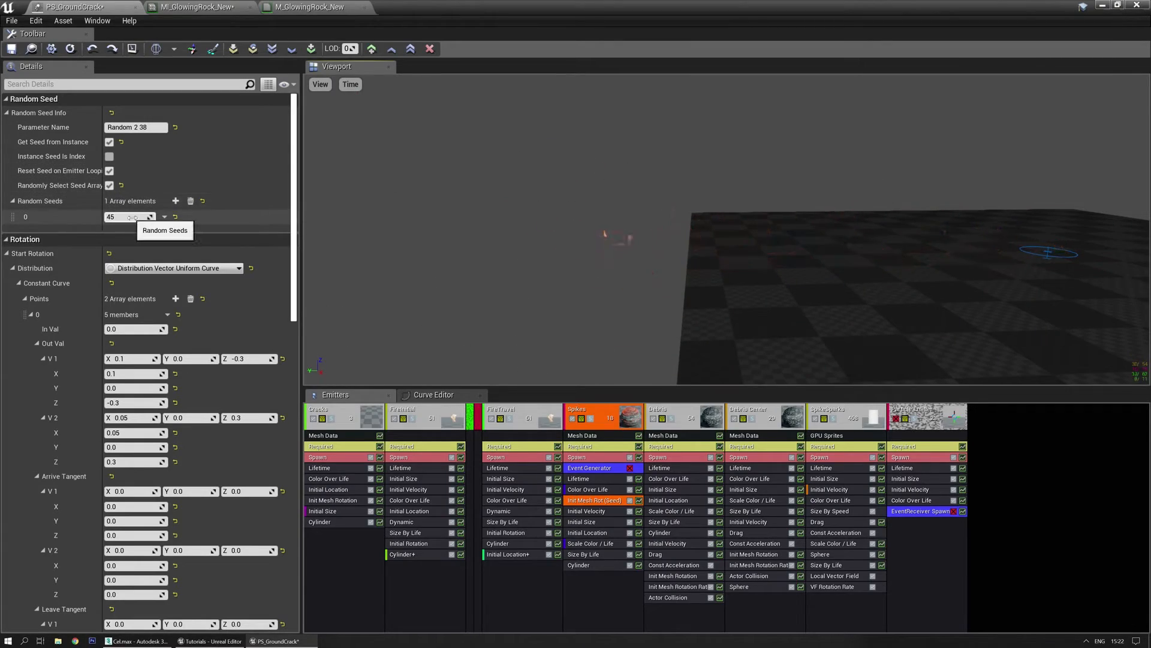
Step: Add two more entries to the Random Seeds array and set them to 2 and 38
{"action": "left_click", "coordinate": [175, 201]}
{"action": "left_click", "coordinate": [175, 201]}
{"action": "left_click", "coordinate": [134, 234]}
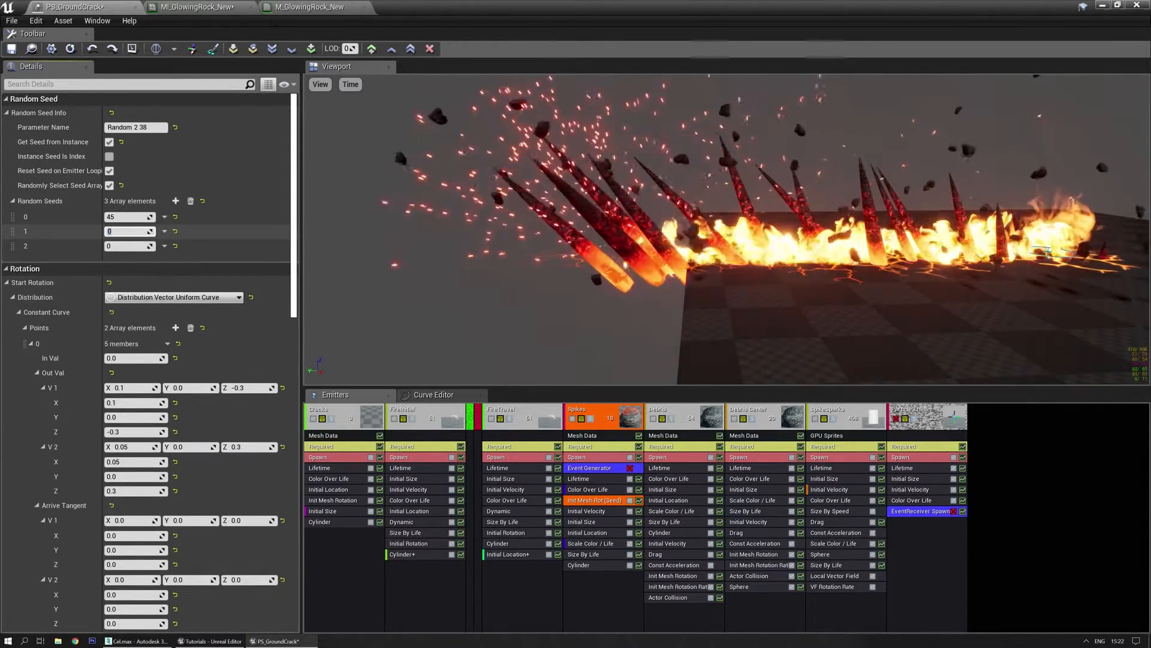
{"action": "type", "text": "2"}
{"action": "key", "text": "Tab"}
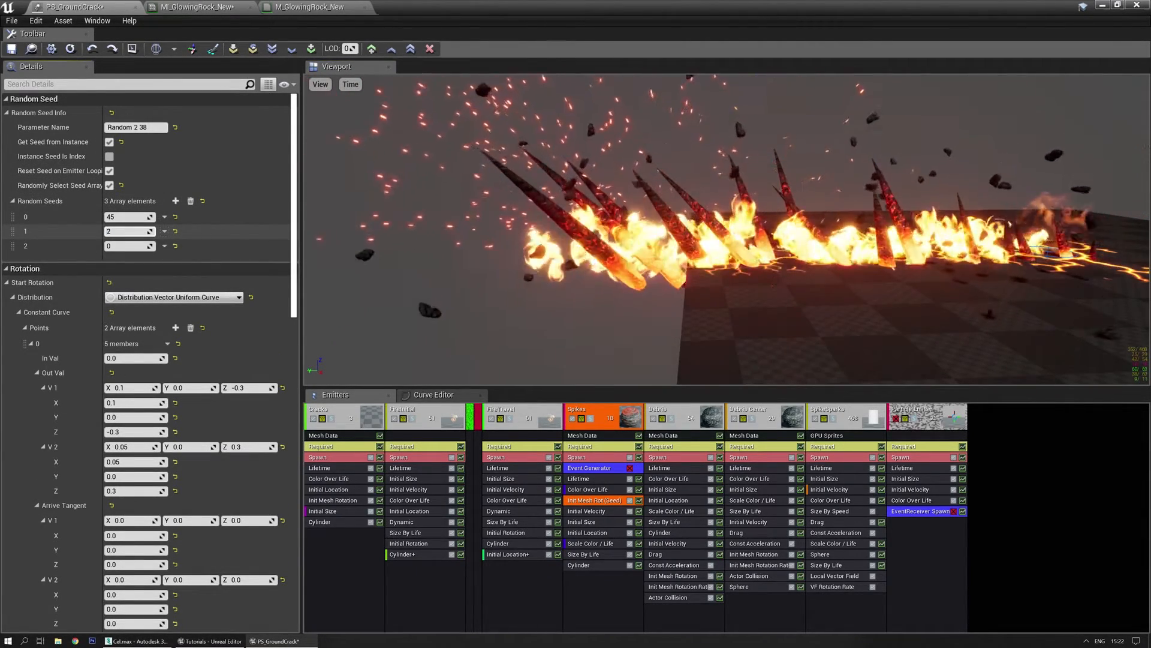
{"action": "left_click", "coordinate": [165, 230]}
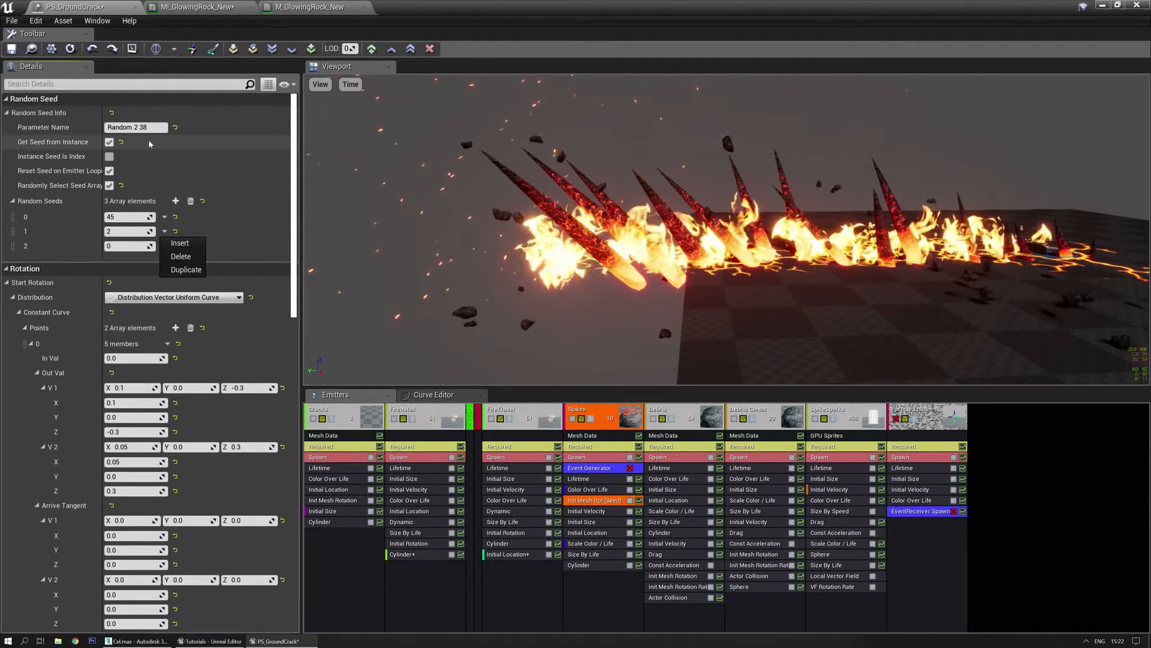
{"action": "left_click", "coordinate": [128, 245]}
{"action": "type", "text": "38"}
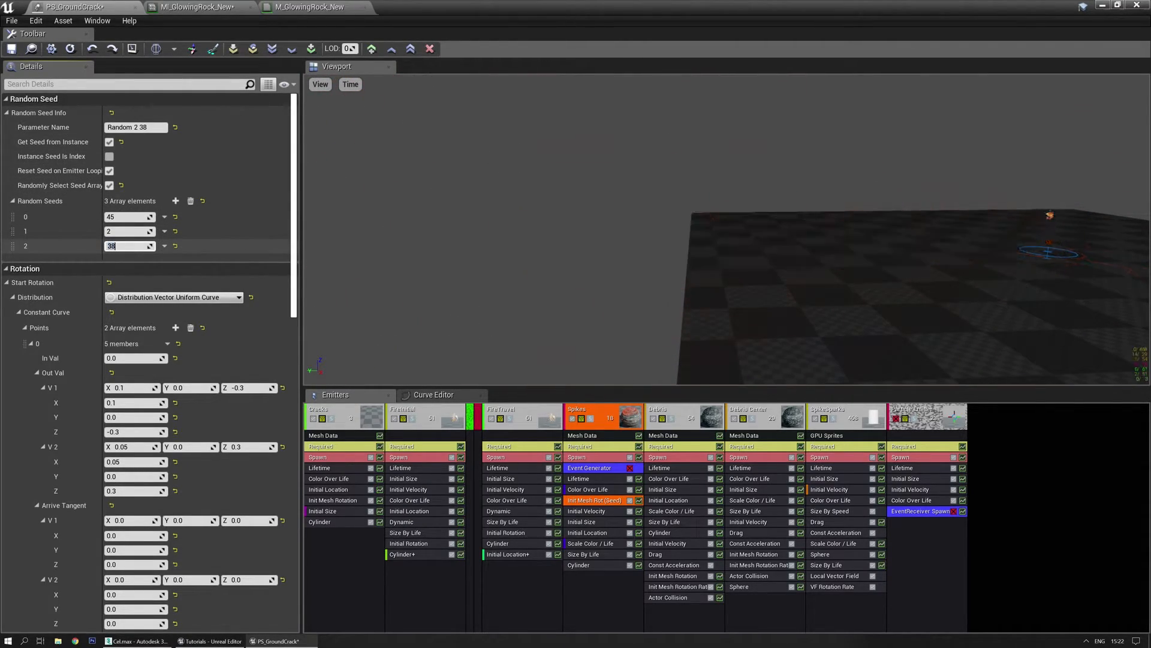
Step: Shorten the Parameter Name to Random 2 and replay the effect in the preview
{"action": "key", "text": "Right"}
{"action": "key", "text": "BackSpace"}
{"action": "key", "text": "BackSpace"}
{"action": "key", "text": "BackSpace"}
{"action": "key", "text": "Return"}
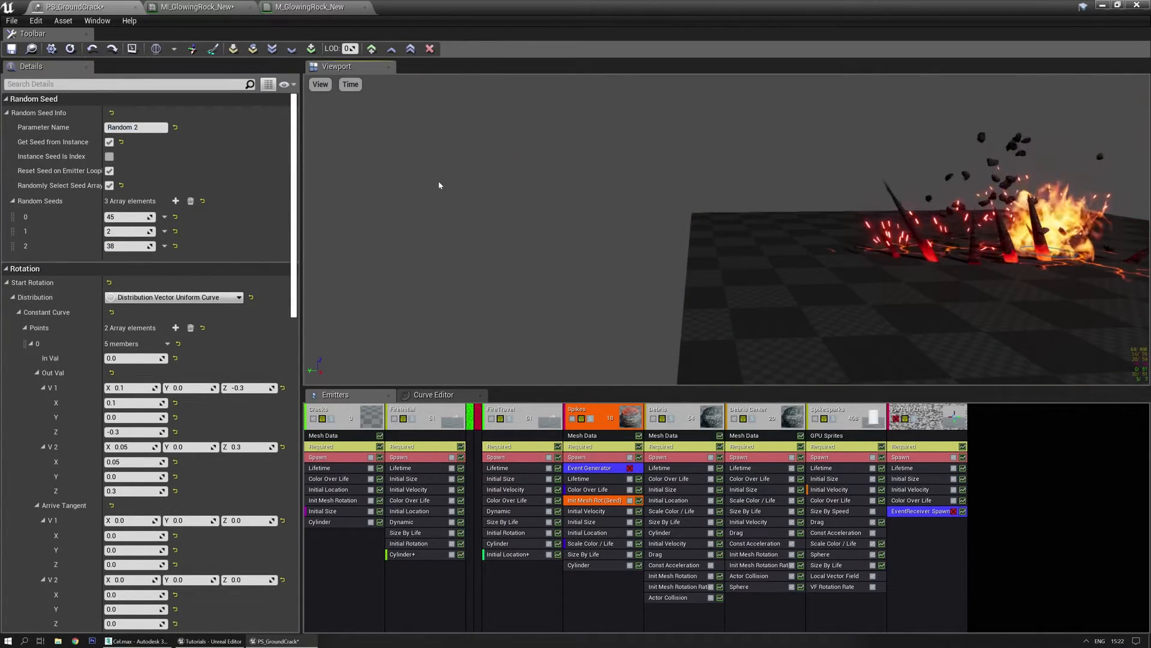
{"action": "right_click_drag", "start_coordinate": [440, 185], "coordinate": [518, 175]}
{"action": "key", "text": "space"}
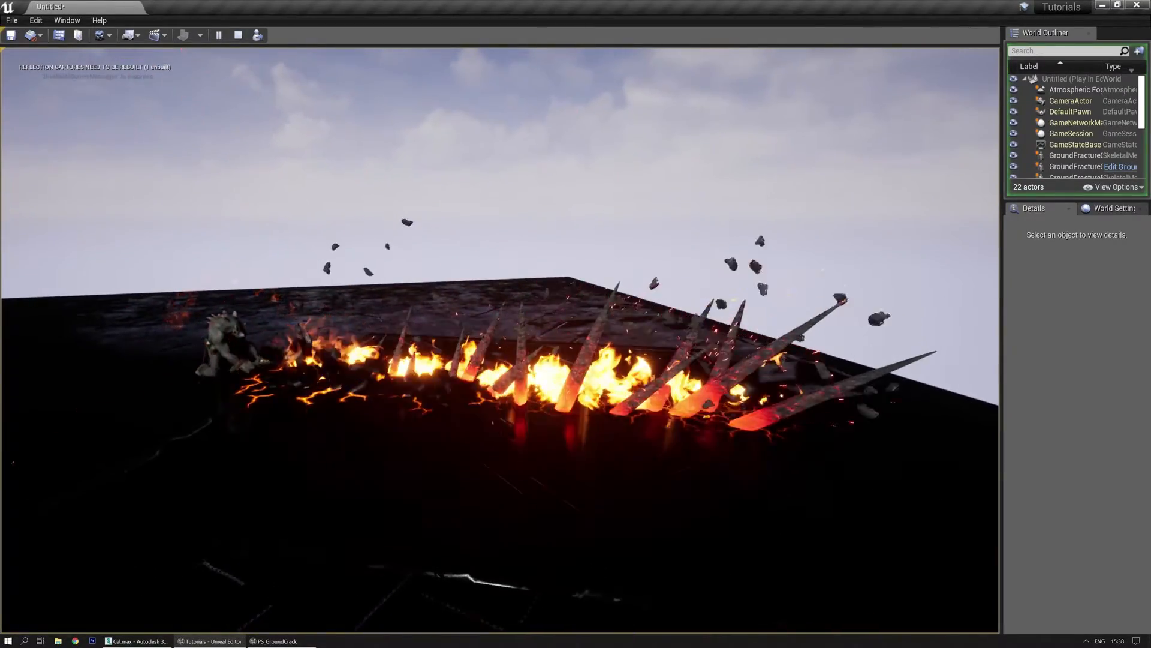
Step: Stop the level preview, open the character's RMB_60fps1 animation, nudge its Par_Impactspark_01 notify slightly and save
{"action": "key", "text": "Escape"}
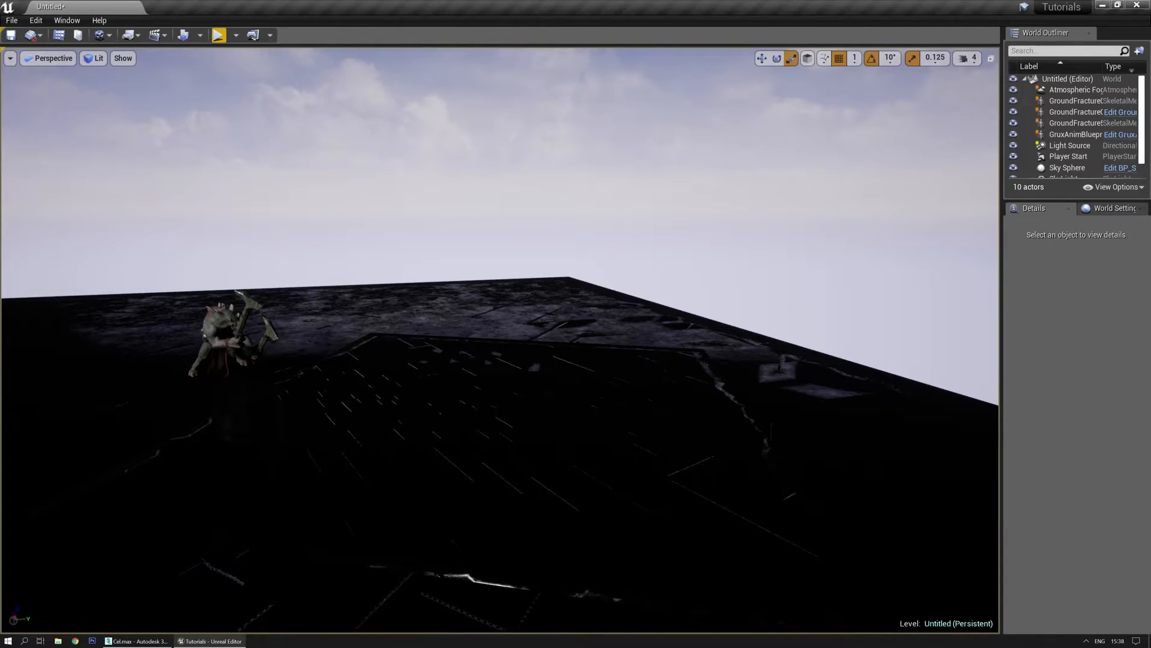
{"action": "left_click", "coordinate": [221, 334]}
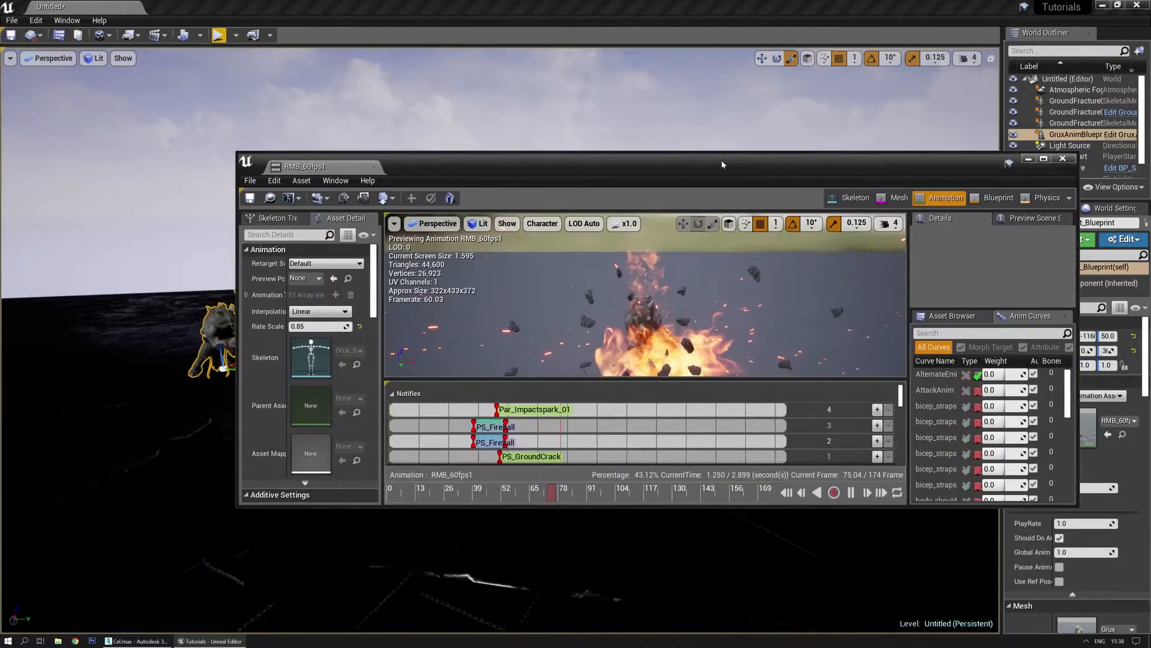
{"action": "double_click", "coordinate": [722, 154]}
{"action": "left_click", "coordinate": [544, 415]}
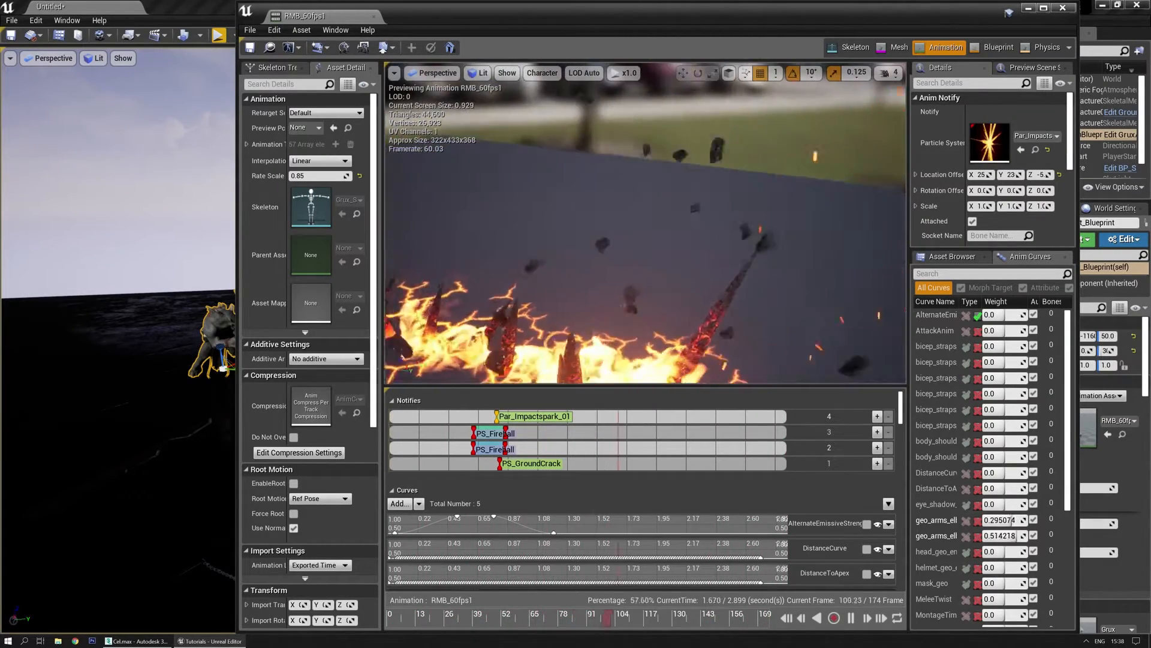
{"action": "left_click_drag", "start_coordinate": [504, 418], "coordinate": [505, 418]}
{"action": "left_click", "coordinate": [249, 48]}
Step: Play the level to check the impact spark's timing against the ground crack
{"action": "left_click_drag", "start_coordinate": [470, 18], "coordinate": [0, 93]}
{"action": "left_click", "coordinate": [217, 34]}
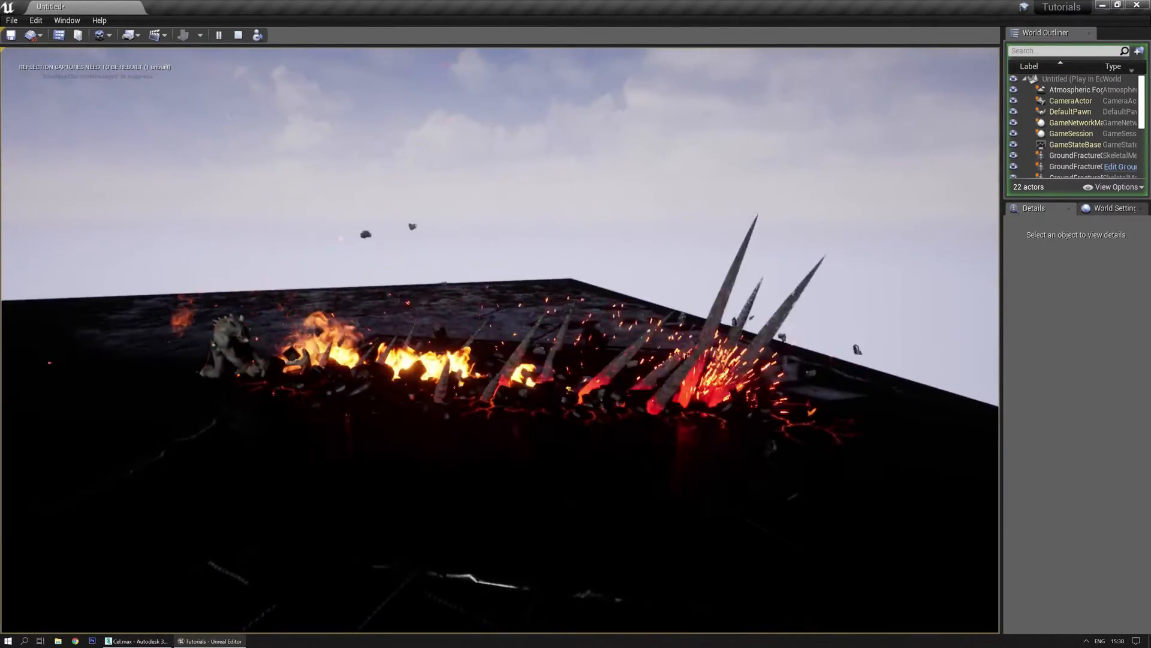
{"action": "key", "text": "Escape"}
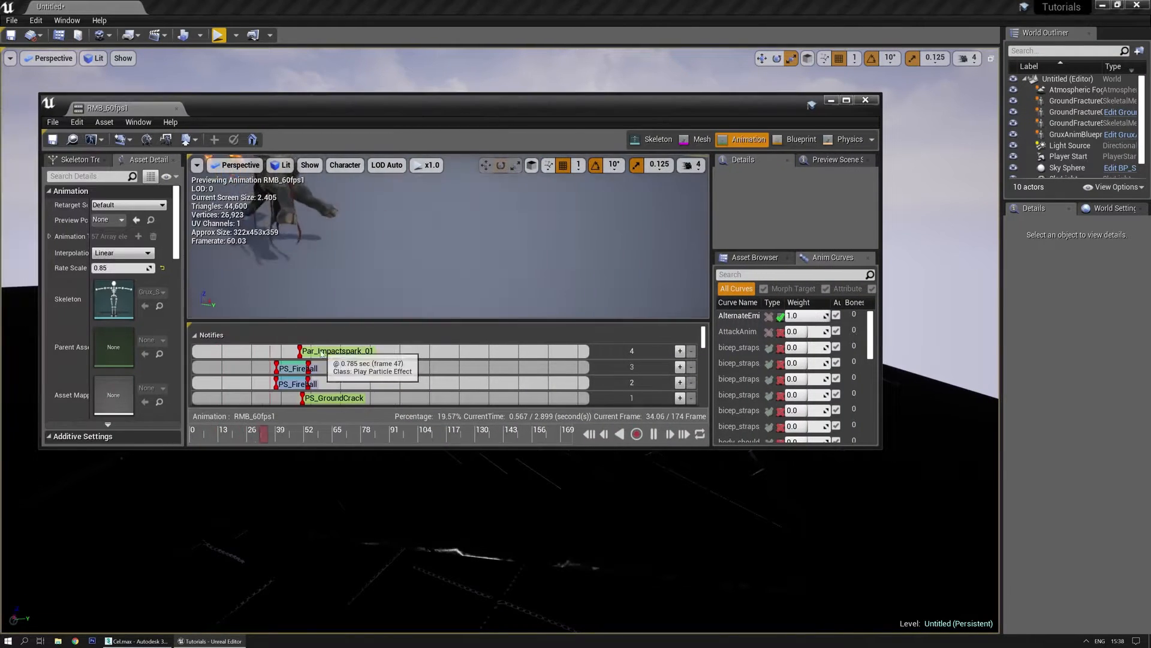
Step: Move the Par_Impactspark_01 notify slightly later, in line with the PS_GroundCrack notify, and save the animation
{"action": "left_click", "coordinate": [310, 353]}
{"action": "left_click_drag", "start_coordinate": [314, 355], "coordinate": [316, 354]}
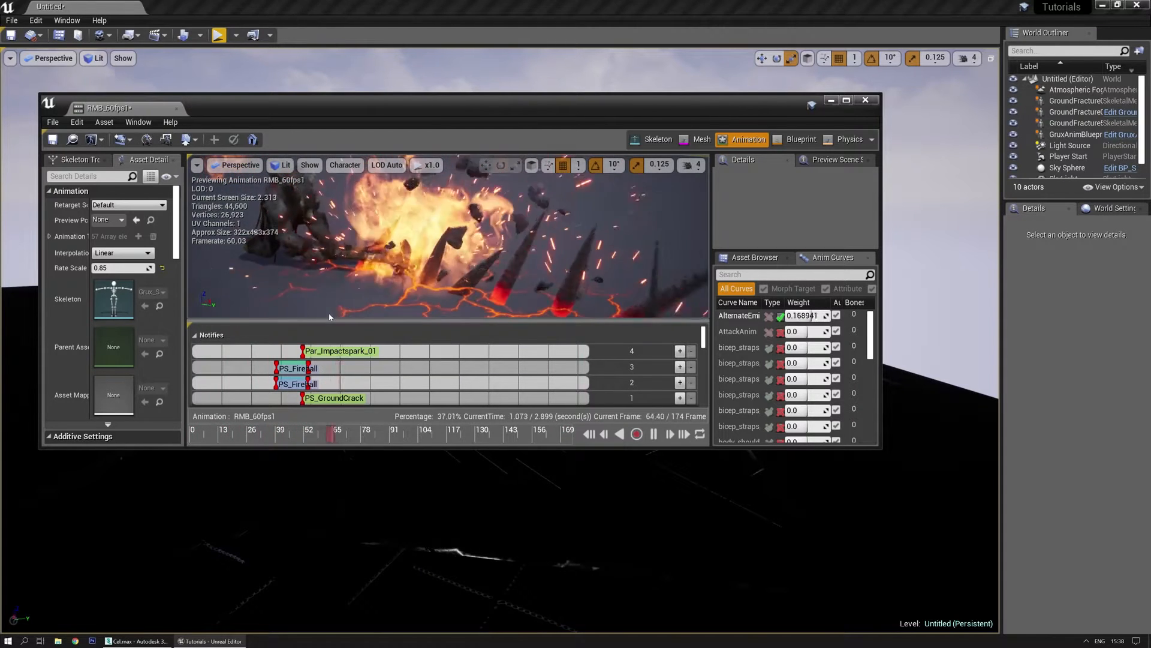
{"action": "left_click", "coordinate": [53, 140]}
Step: Play the level again to review the whole attack effect with the retimed impact spark
{"action": "left_click_drag", "start_coordinate": [314, 116], "coordinate": [236, 124]}
{"action": "left_click", "coordinate": [240, 79]}
{"action": "left_click", "coordinate": [218, 36]}
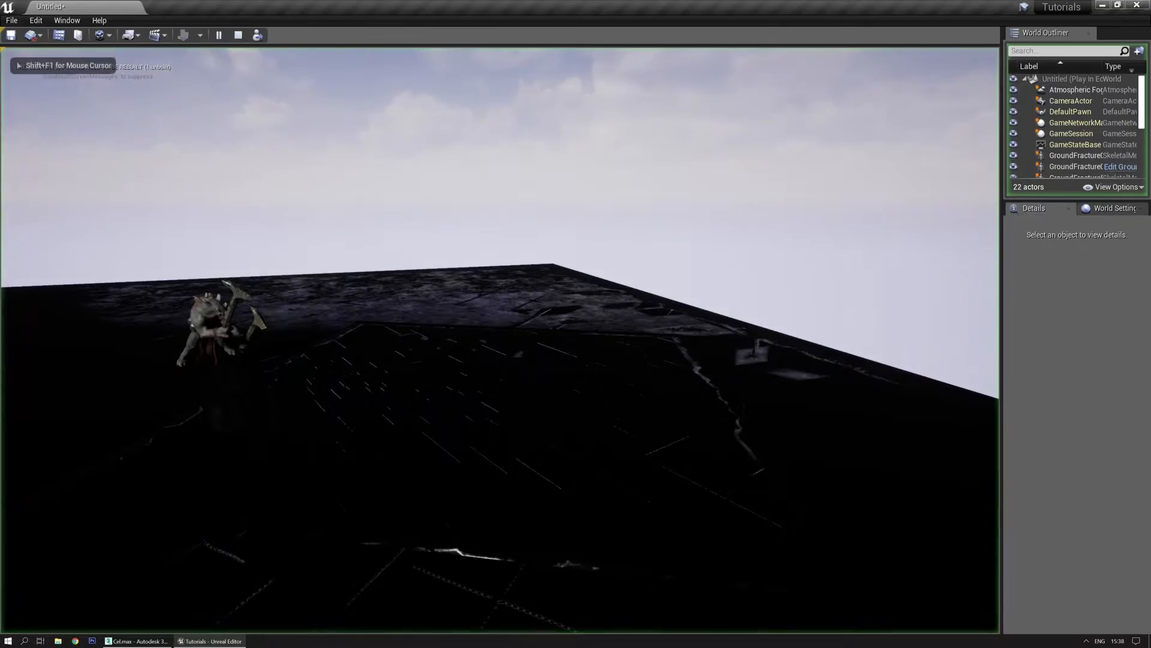
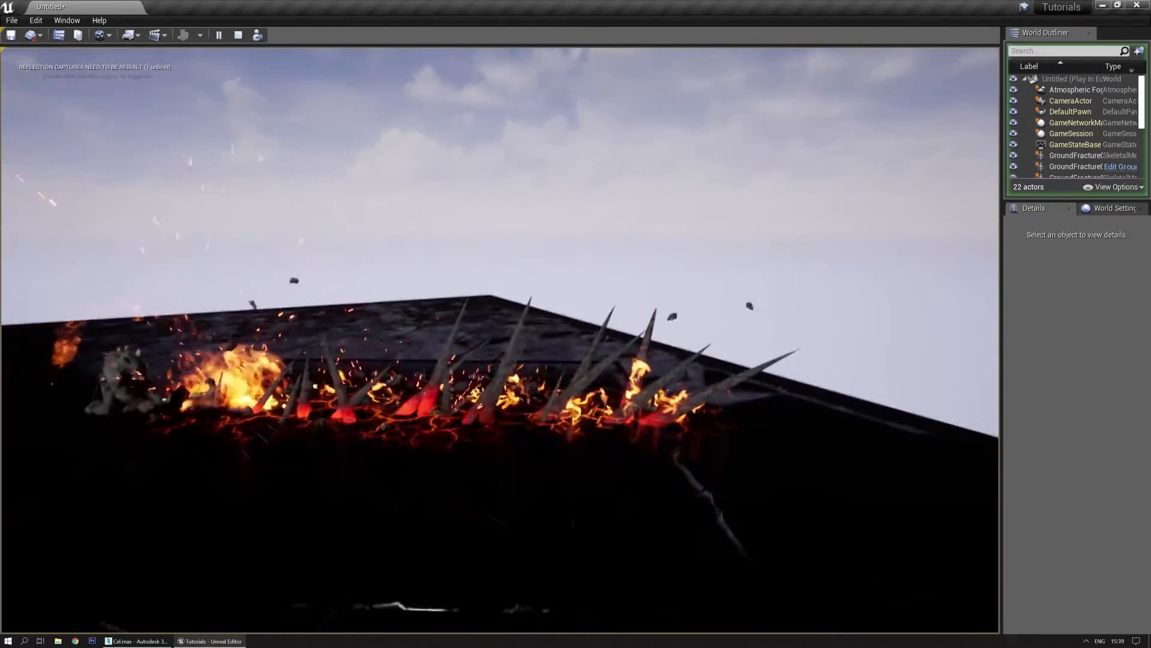
{"action": "key", "text": "Escape"}
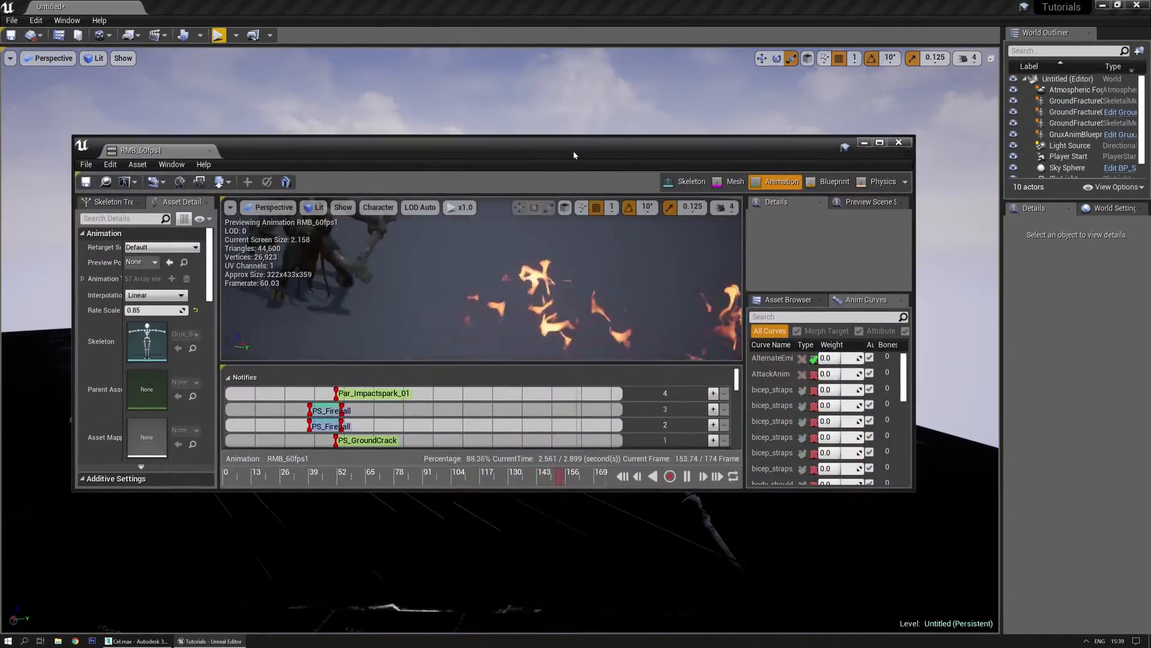
Step: Create a new material named M_VFX_HammerRibbon_01 in the Celine Materials folder
{"action": "double_click", "coordinate": [573, 150]}
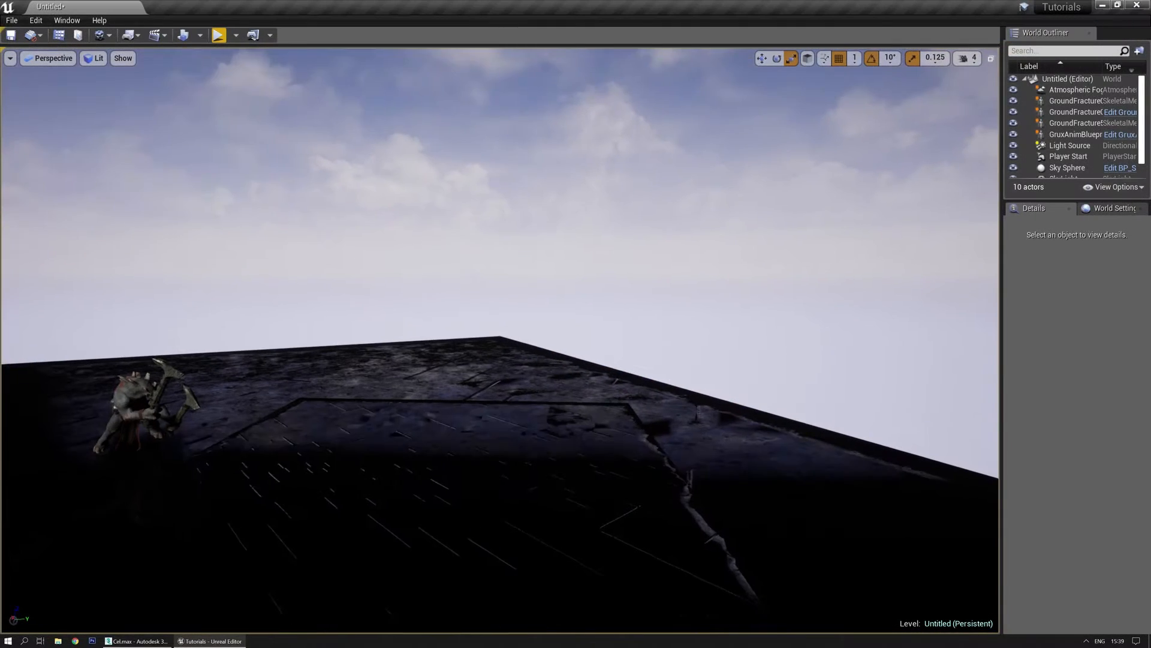
{"action": "key", "text": "ctrl+shift+f"}
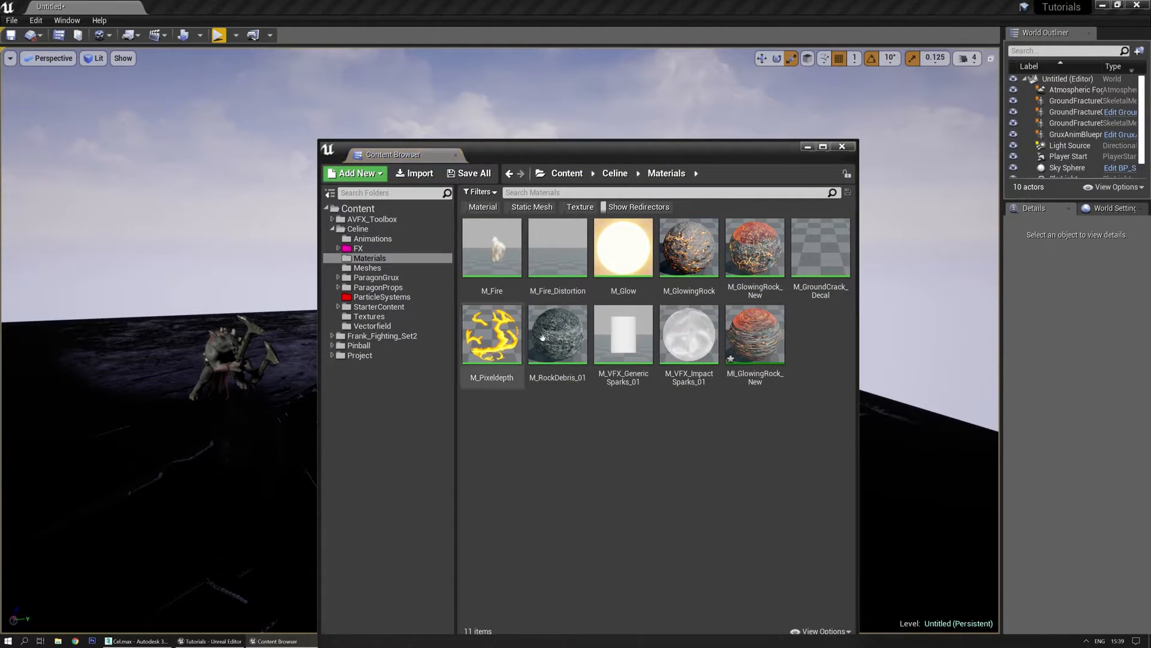
{"action": "right_click", "coordinate": [570, 451]}
{"action": "left_click", "coordinate": [625, 244]}
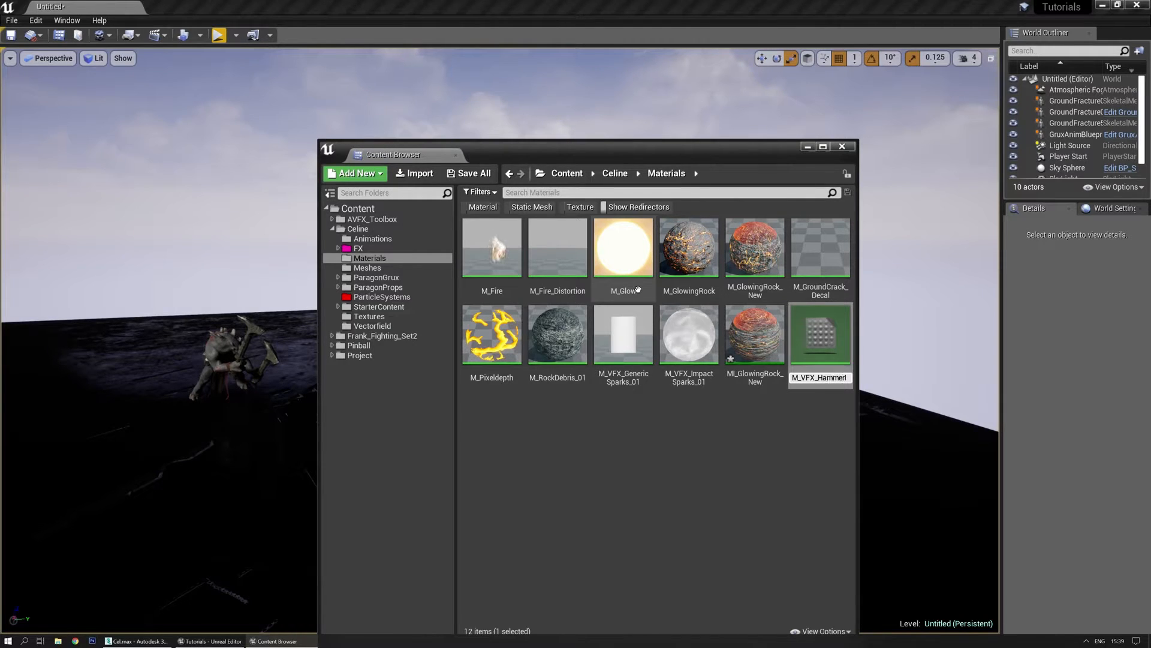
{"action": "type", "text": "_01"}
{"action": "key", "text": "Return"}
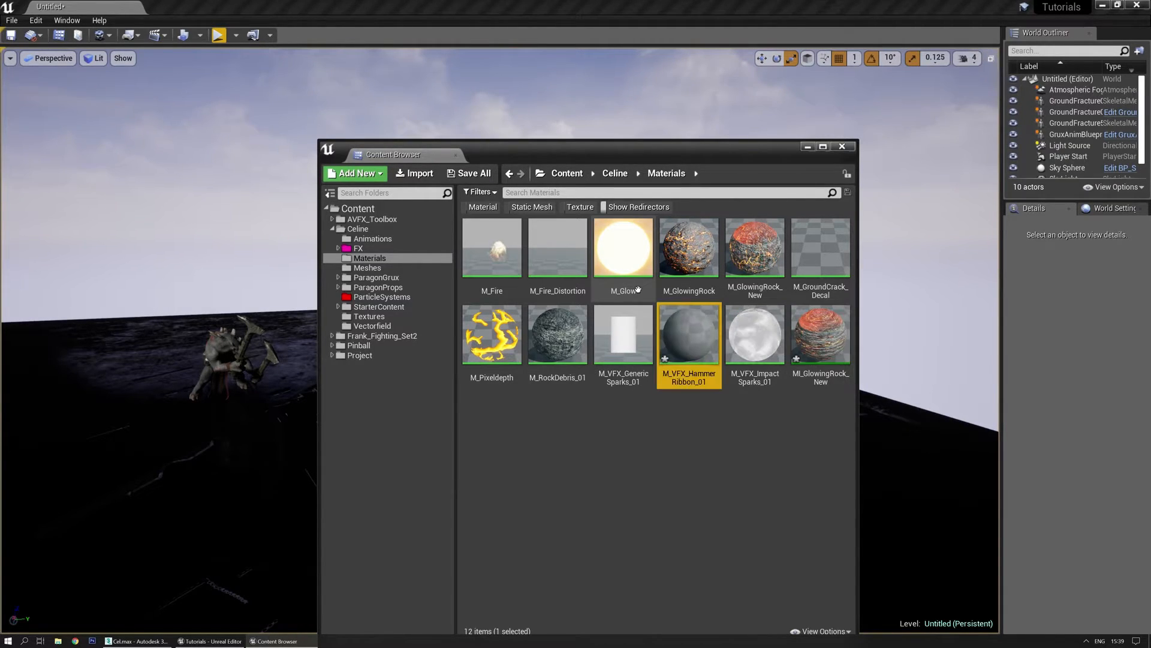
Step: Open the M_VFX_HammerRibbon_01 material and add the Luos_RibbonTrail function to its graph
{"action": "double_click", "coordinate": [676, 343]}
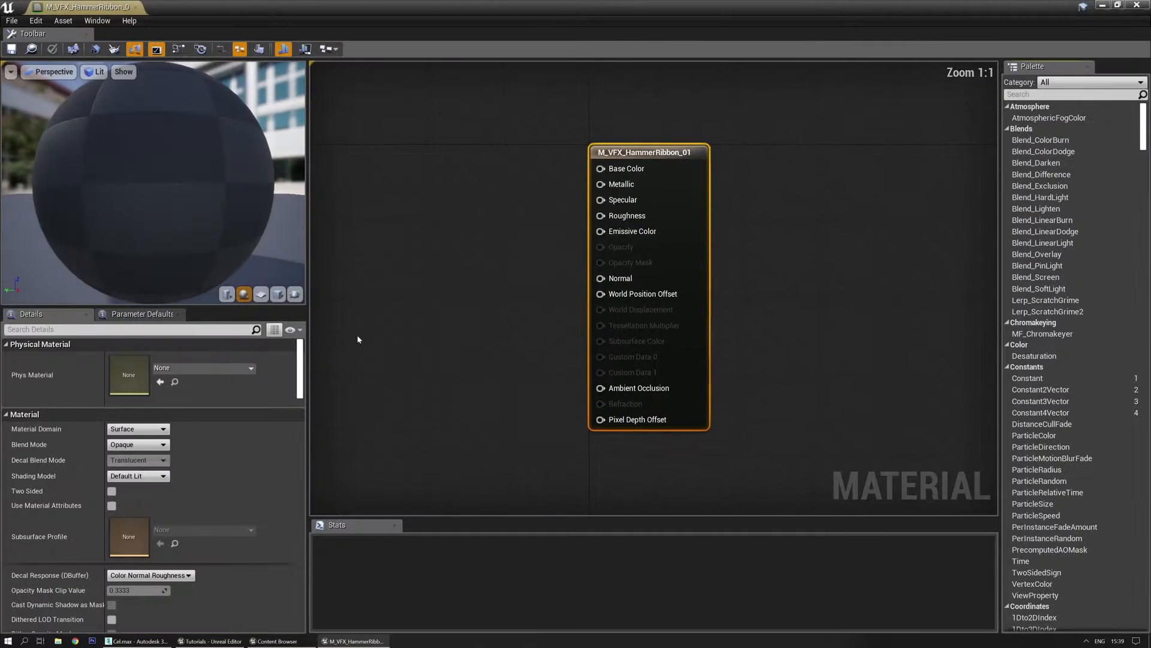
{"action": "right_click", "coordinate": [543, 294]}
{"action": "type", "text": "luops"}
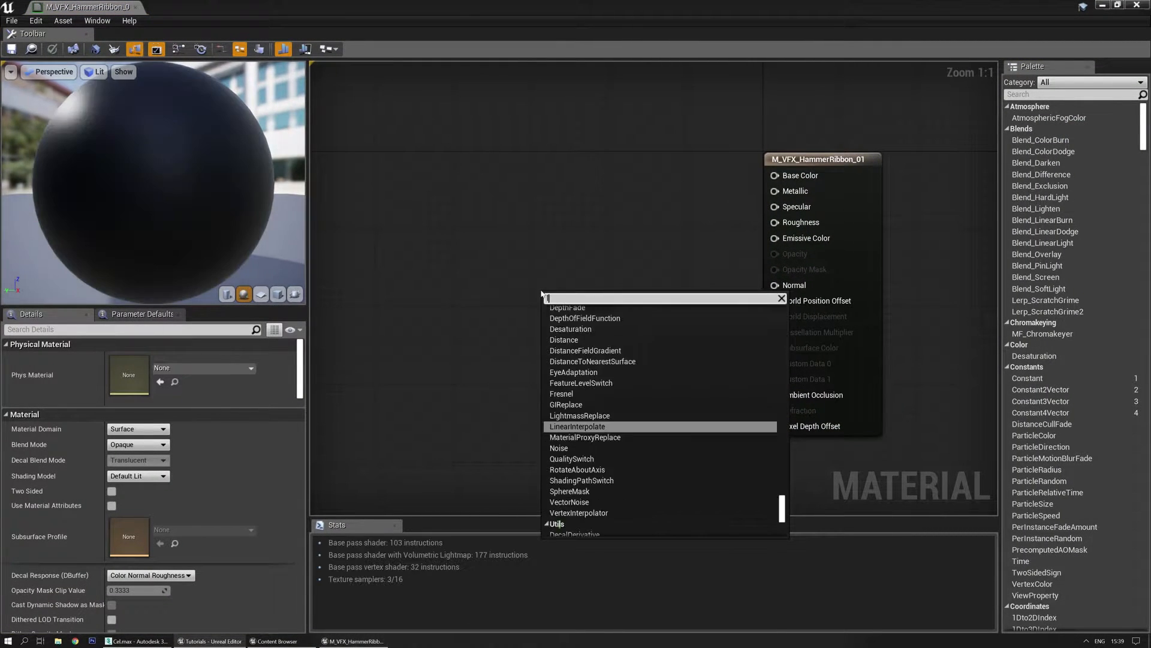
{"action": "key", "text": "BackSpace"}
{"action": "key", "text": "BackSpace"}
{"action": "key", "text": "BackSpace"}
{"action": "key", "text": "BackSpace"}
{"action": "key", "text": "BackSpace"}
{"action": "type", "text": "ribbo"}
{"action": "key", "text": "Return"}
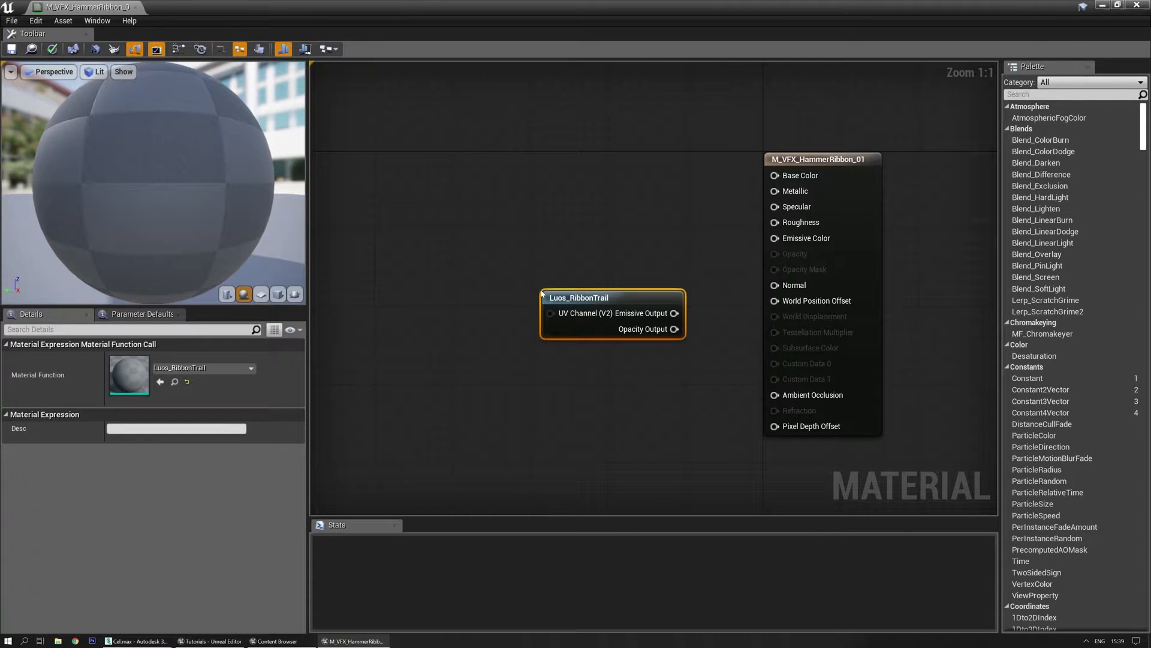
Step: Review the Luos_RibbonTrail function's graph and wire its emissive and opacity outputs to the material's Emissive Color and Opacity
{"action": "double_click", "coordinate": [577, 295]}
{"action": "scroll", "coordinate": [772, 351], "scroll_direction": "down", "scroll_amount": 2}
{"action": "right_click_drag", "start_coordinate": [855, 288], "coordinate": [822, 286]}
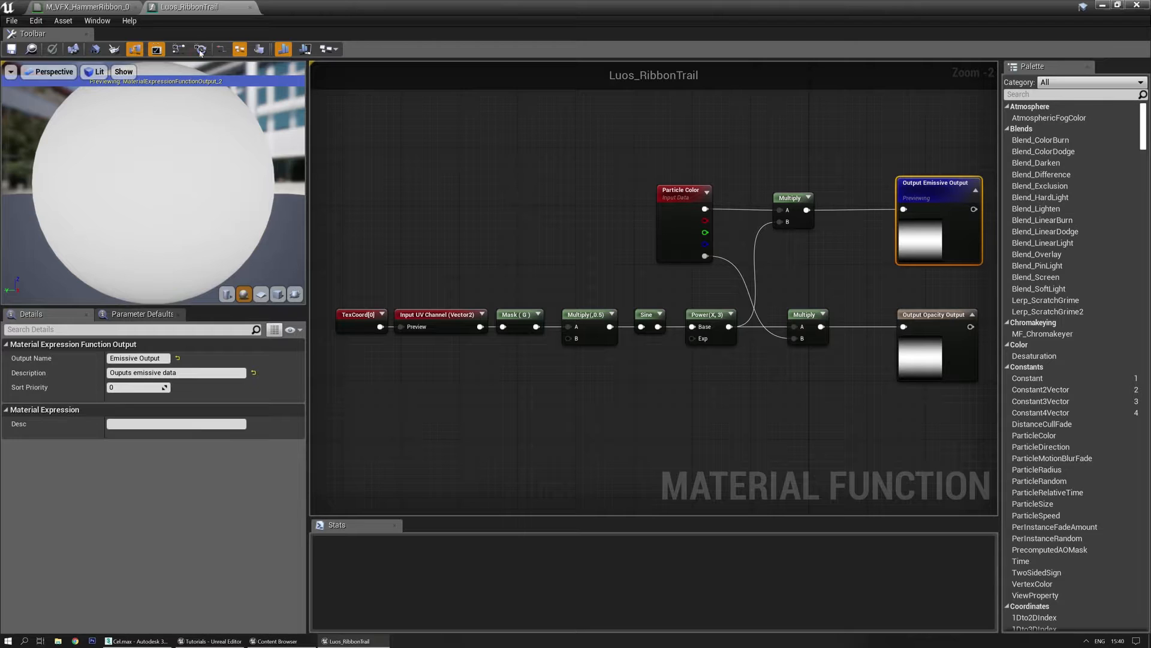
{"action": "left_click", "coordinate": [250, 9]}
{"action": "right_click_drag", "start_coordinate": [598, 237], "coordinate": [658, 287]}
{"action": "left_click_drag", "start_coordinate": [632, 318], "coordinate": [573, 283]}
{"action": "left_click", "coordinate": [696, 285]}
{"action": "left_click_drag", "start_coordinate": [835, 298], "coordinate": [835, 296]}
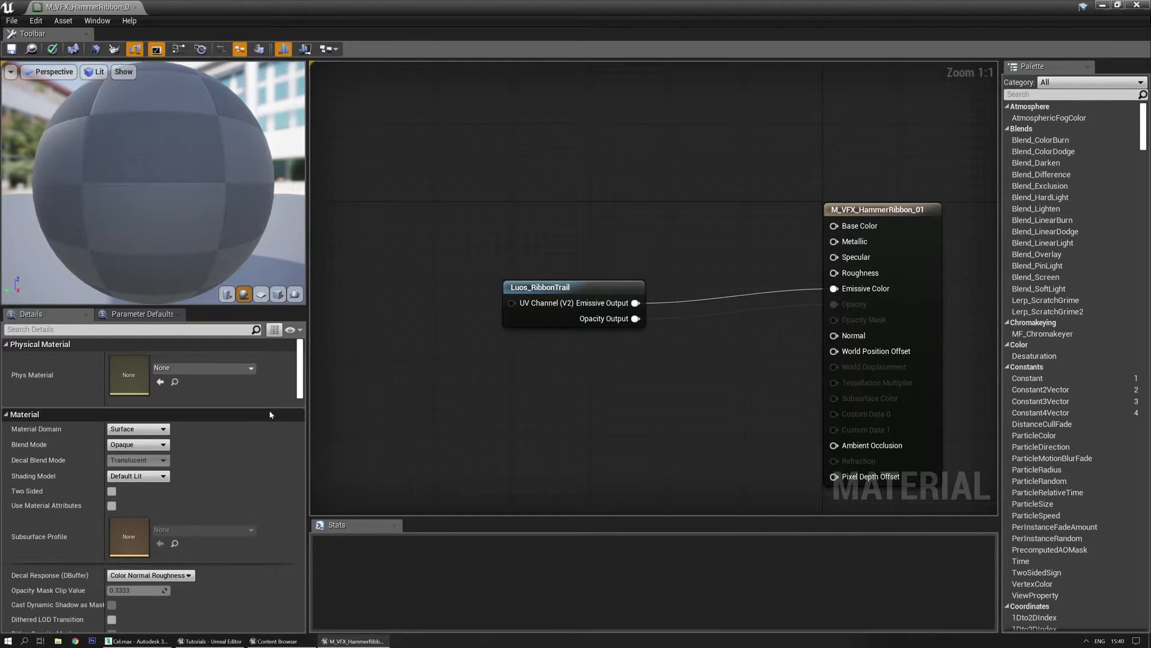
Step: Set the material's Blend Mode to Translucent and Shading Model to Unlit, and enable Two Sided
{"action": "left_click", "coordinate": [137, 444]}
{"action": "left_click", "coordinate": [134, 472]}
{"action": "left_click", "coordinate": [140, 477]}
{"action": "left_click", "coordinate": [141, 484]}
Step: Disable Tangent Space Normal and enable Fully Rough for the ribbon material
{"action": "scroll", "coordinate": [120, 496], "scroll_direction": "down", "scroll_amount": 3}
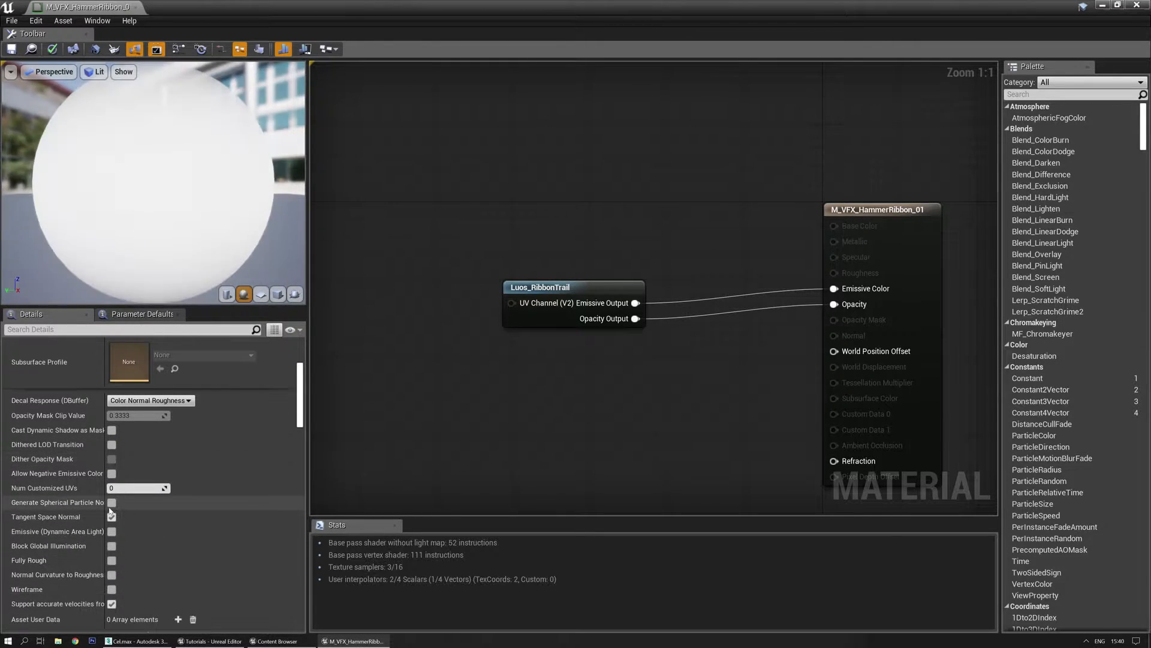
{"action": "left_click", "coordinate": [112, 517]}
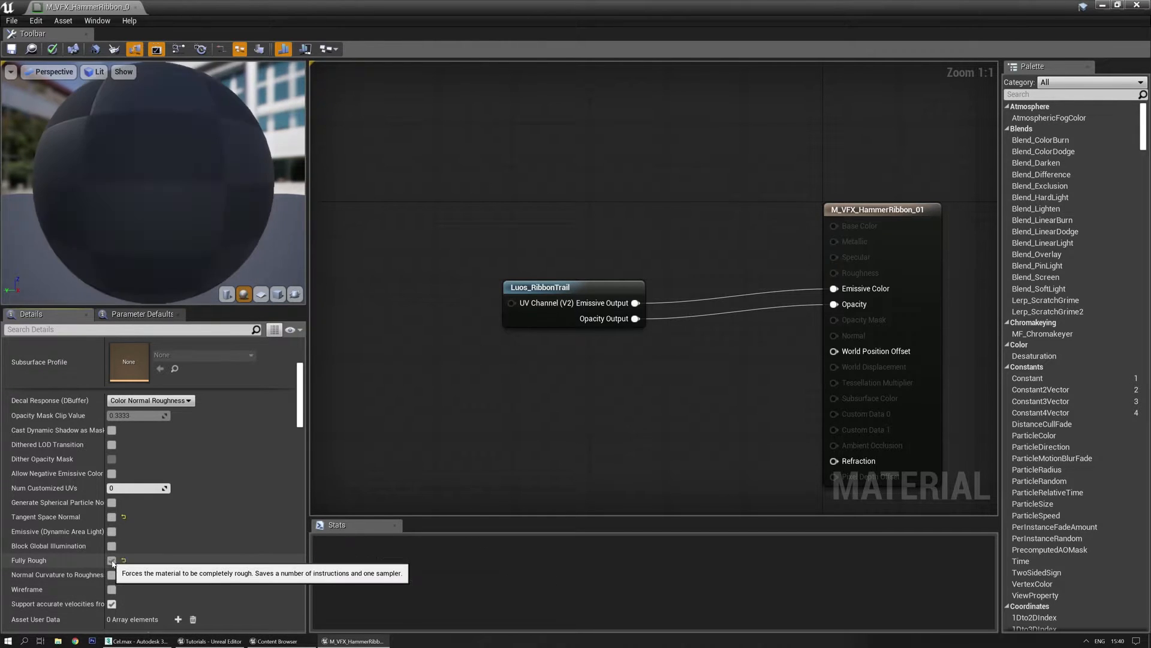
{"action": "scroll", "coordinate": [115, 539], "scroll_direction": "up", "scroll_amount": 3}
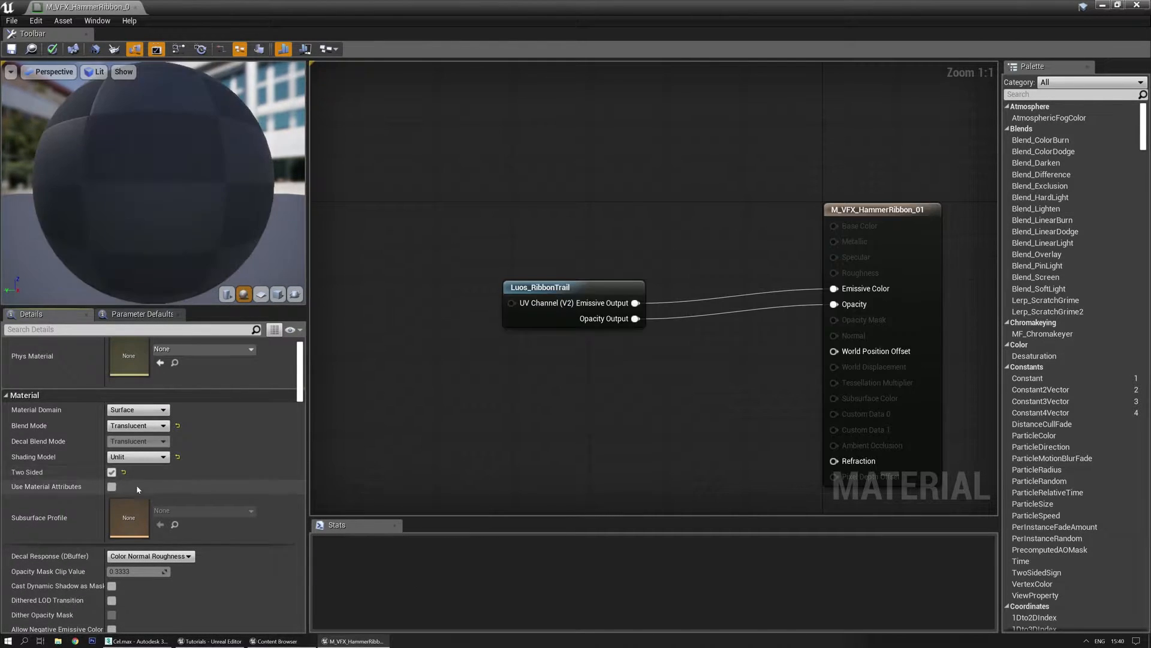
Step: Turn off Apply Fogging and Use Lightmap Directionality in the ribbon material's settings
{"action": "scroll", "coordinate": [123, 480], "scroll_direction": "down", "scroll_amount": 5}
{"action": "scroll", "coordinate": [128, 477], "scroll_direction": "down", "scroll_amount": 4}
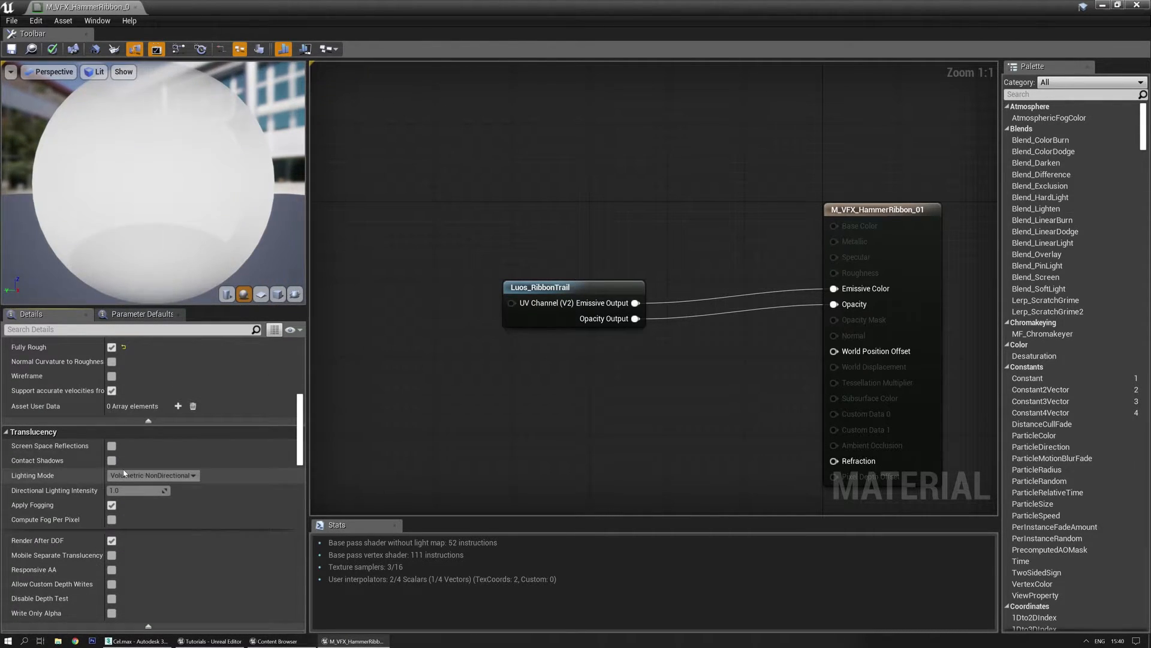
{"action": "left_click", "coordinate": [112, 506]}
{"action": "scroll", "coordinate": [117, 516], "scroll_direction": "down", "scroll_amount": 10}
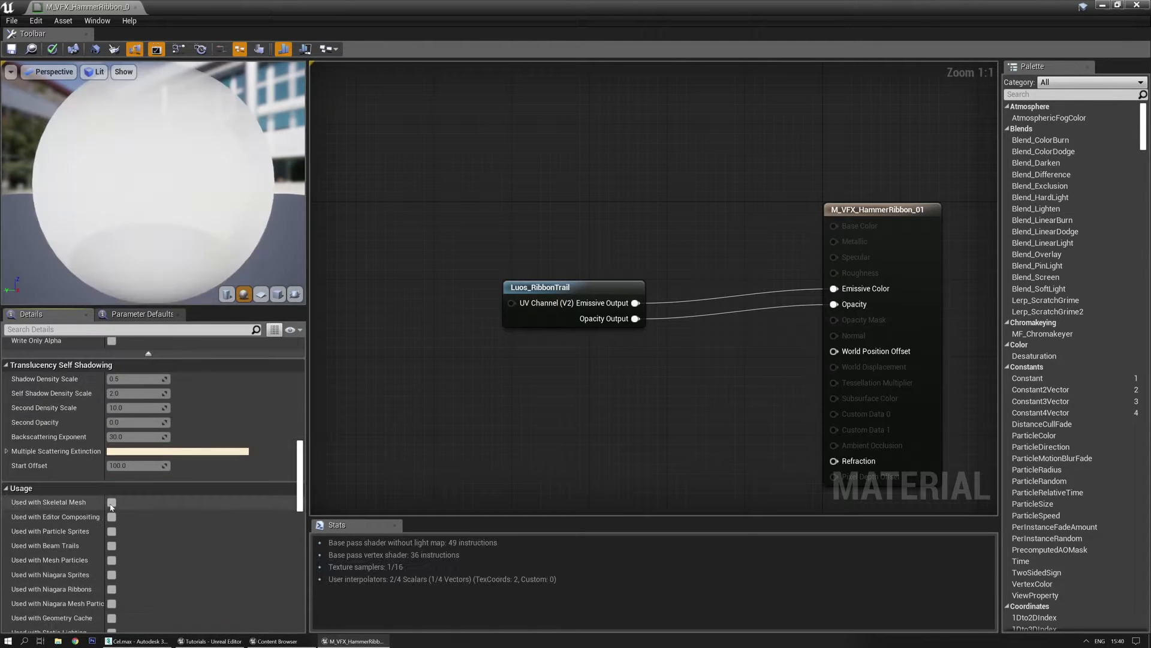
{"action": "left_click", "coordinate": [113, 532]}
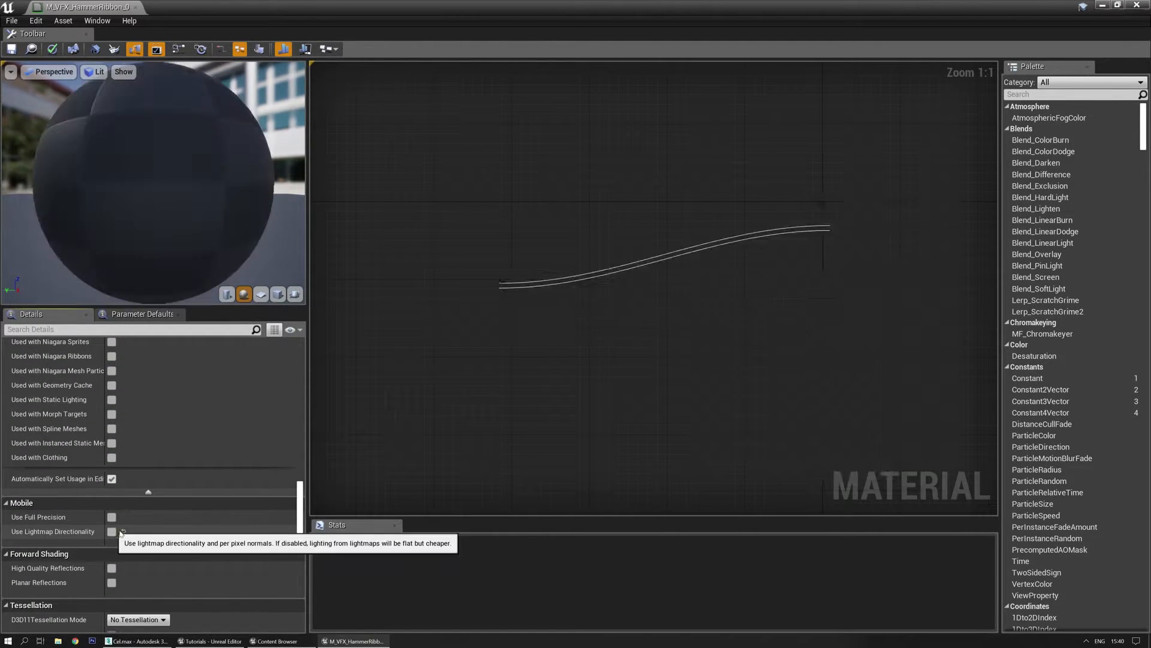
Step: Reopen the Luos_RibbonTrail function to examine how its Particle Color and mask nodes feed the two outputs, and close it
{"action": "right_click_drag", "start_coordinate": [624, 380], "coordinate": [522, 431]}
{"action": "left_click", "coordinate": [468, 348]}
{"action": "double_click", "coordinate": [505, 333]}
{"action": "right_click_drag", "start_coordinate": [536, 347], "coordinate": [600, 259]}
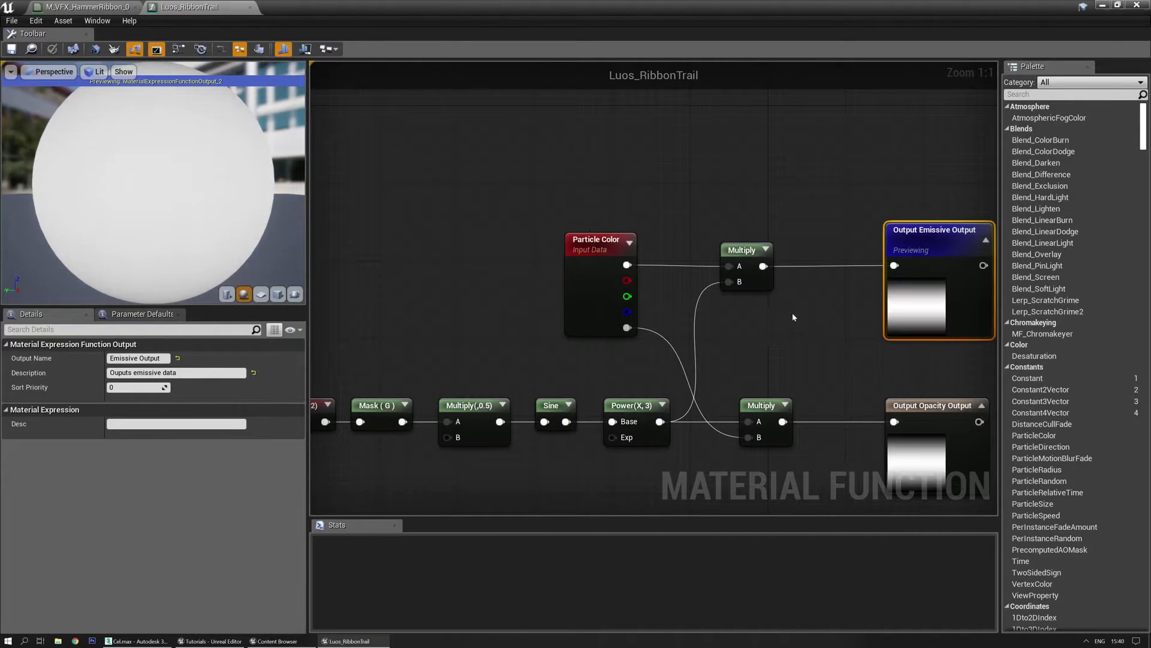
{"action": "right_click_drag", "start_coordinate": [773, 311], "coordinate": [621, 303]}
{"action": "left_click", "coordinate": [250, 8]}
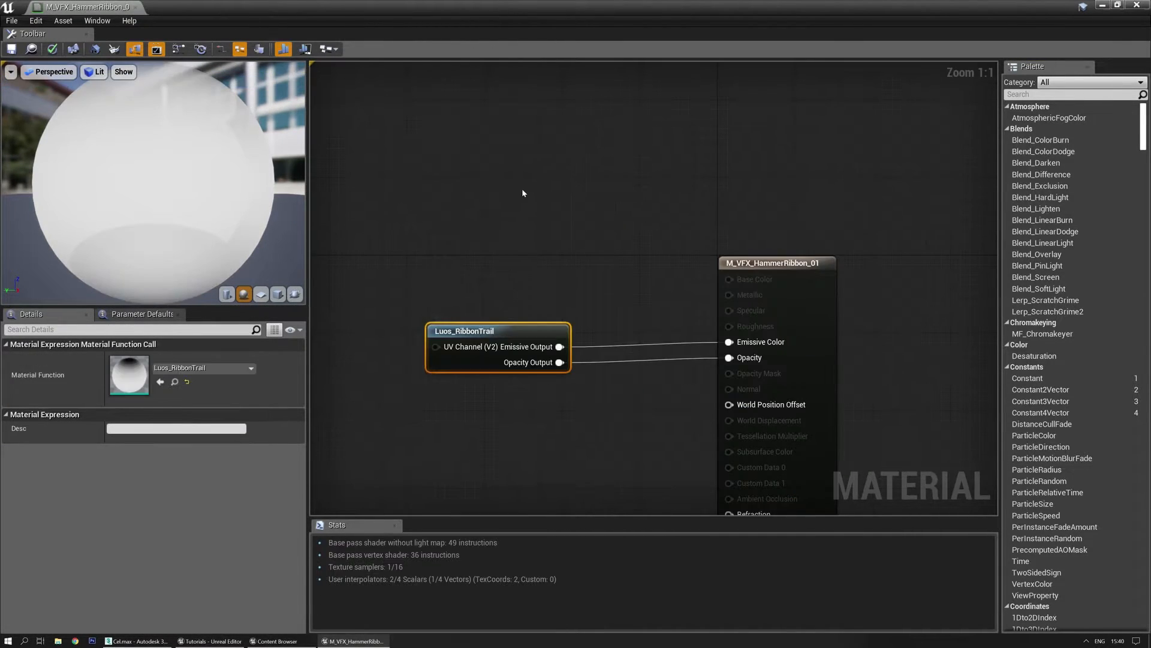
Step: Apply and save the hammer ribbon material, close it, and open the ParticleSystems content folder
{"action": "left_click", "coordinate": [18, 51]}
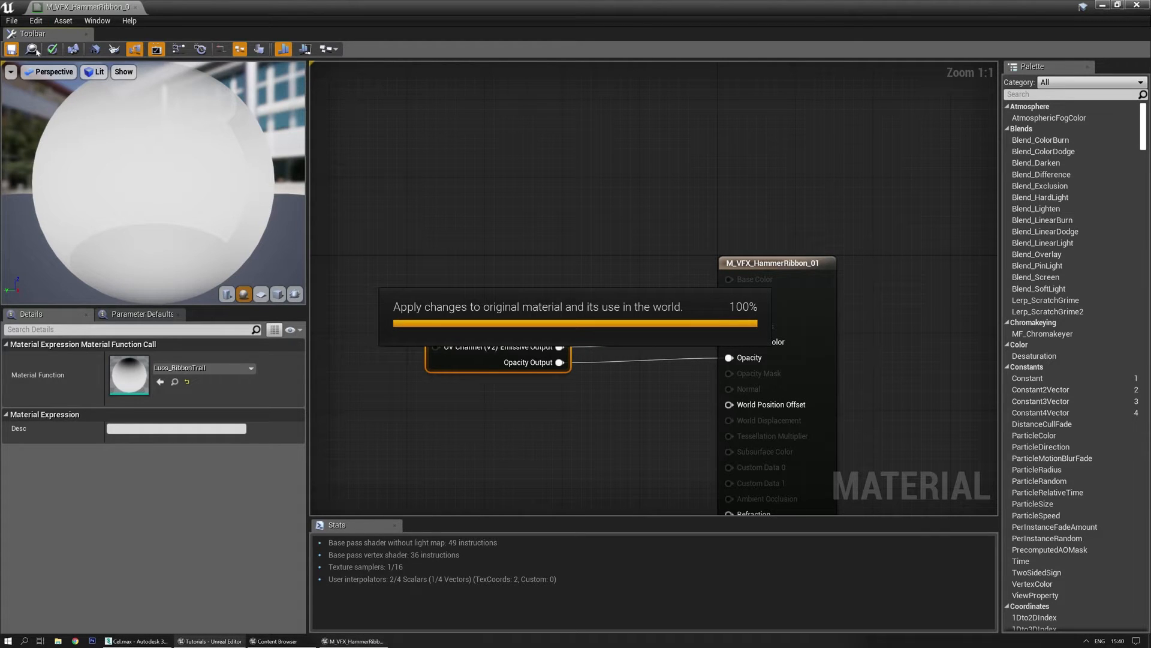
{"action": "left_click", "coordinate": [137, 8]}
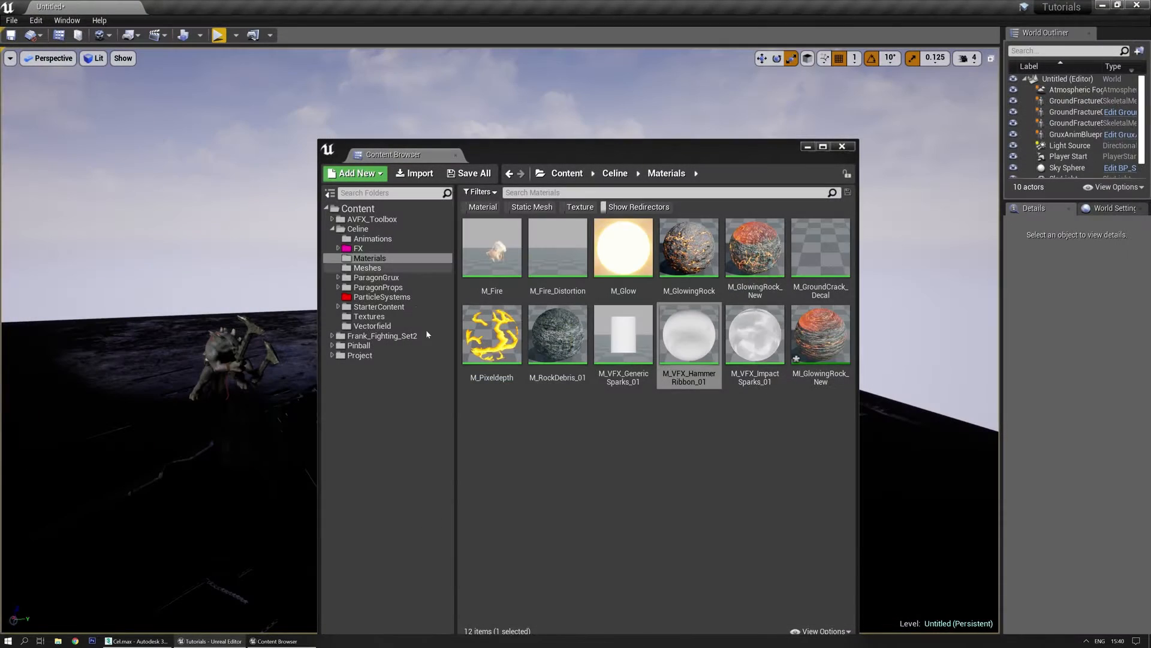
{"action": "left_click", "coordinate": [378, 287]}
{"action": "left_click", "coordinate": [382, 297]}
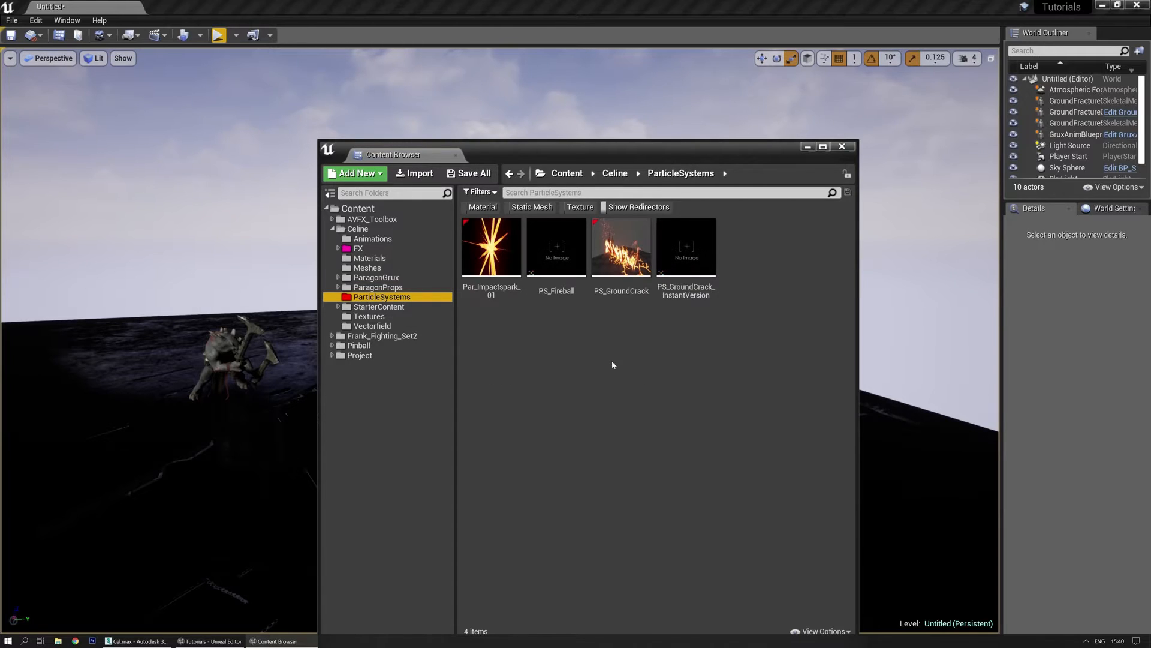
Step: Create a particle system named Par_HammerRibbon_01 in the ParticleSystems folder and open it for editing
{"action": "right_click", "coordinate": [580, 361]}
{"action": "left_click", "coordinate": [633, 459]}
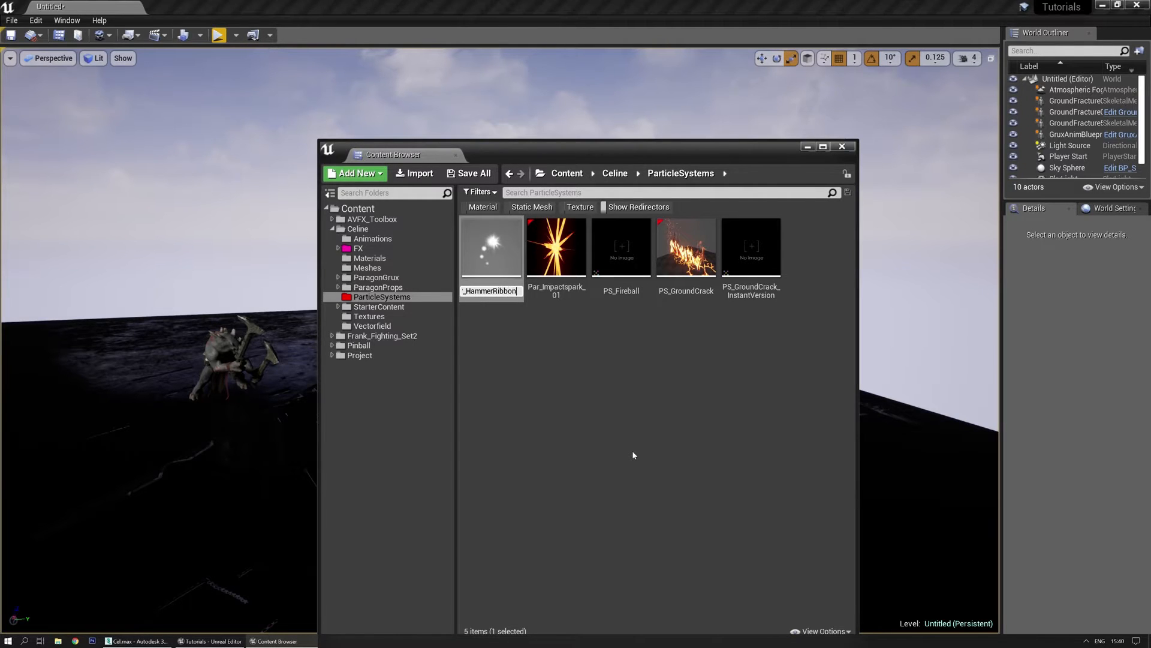
{"action": "key", "text": "Return"}
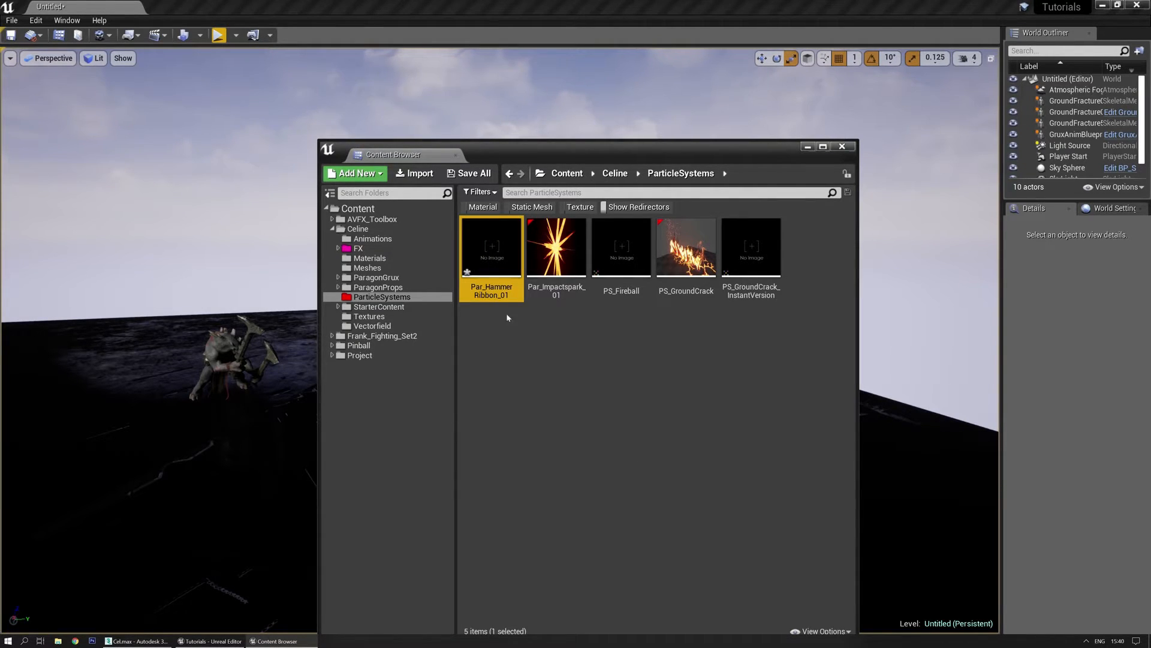
{"action": "double_click", "coordinate": [493, 258]}
Step: Assign M_VFX_HammerRibbon_01 as the material in the emitter's Required module
{"action": "left_click", "coordinate": [333, 414]}
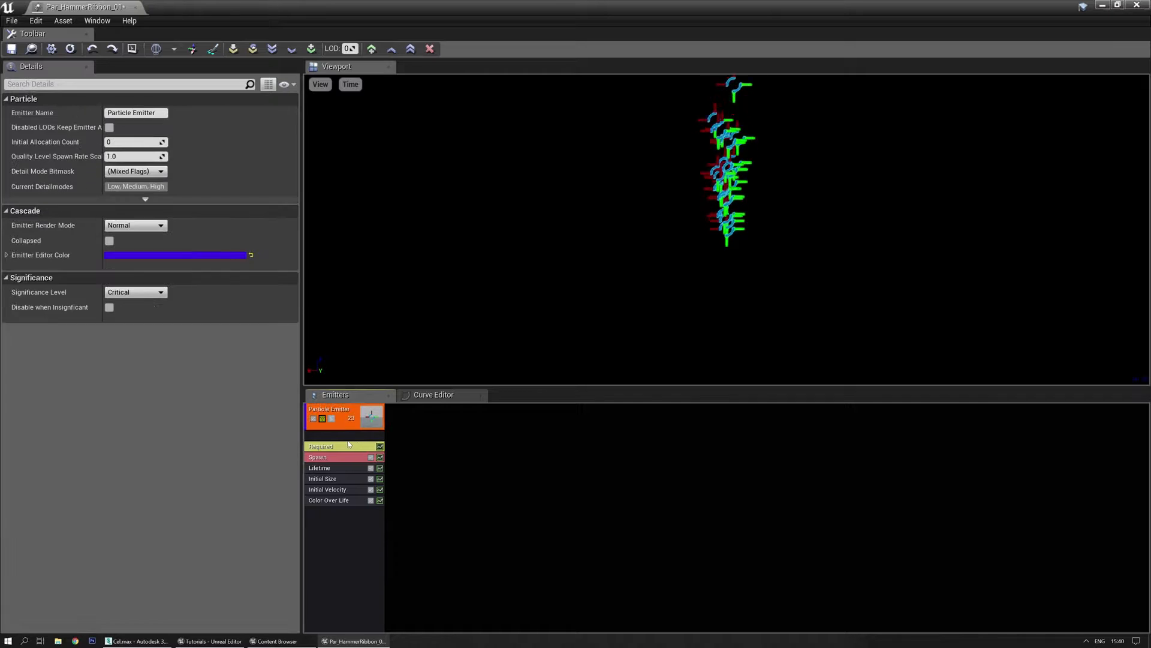
{"action": "left_click", "coordinate": [336, 446]}
{"action": "left_click", "coordinate": [208, 123]}
{"action": "type", "text": "hammer"}
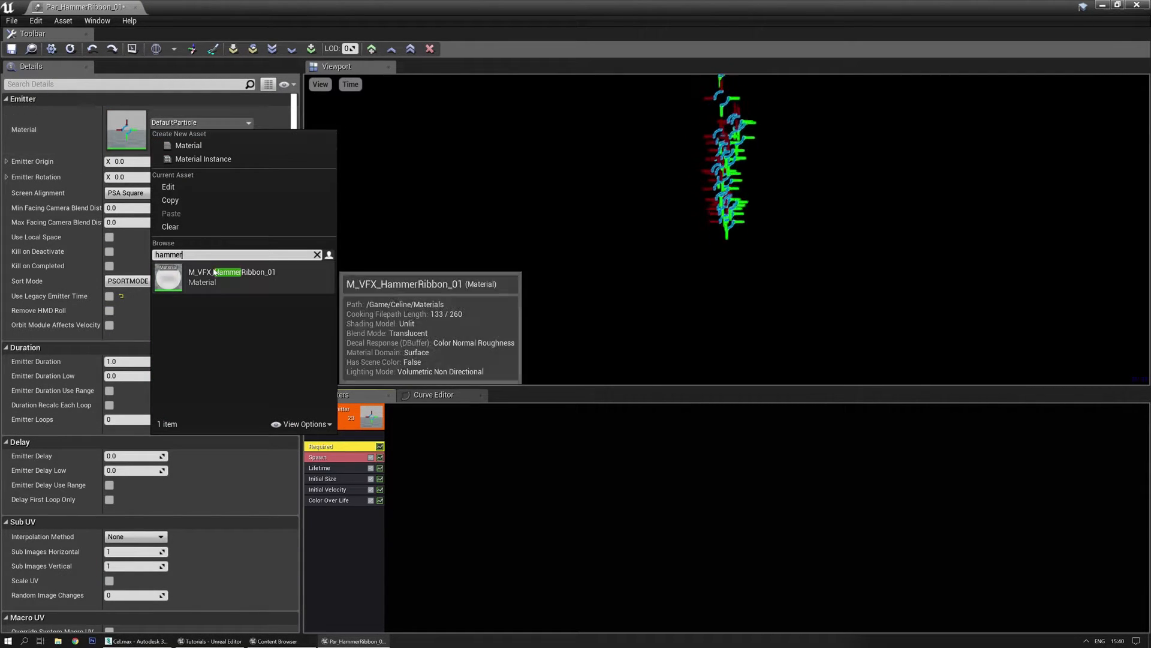
{"action": "left_click", "coordinate": [198, 275]}
Step: Delete the emitter's Initial Velocity module and check the Initial Size module's settings
{"action": "left_click", "coordinate": [343, 491]}
{"action": "key", "text": "Delete"}
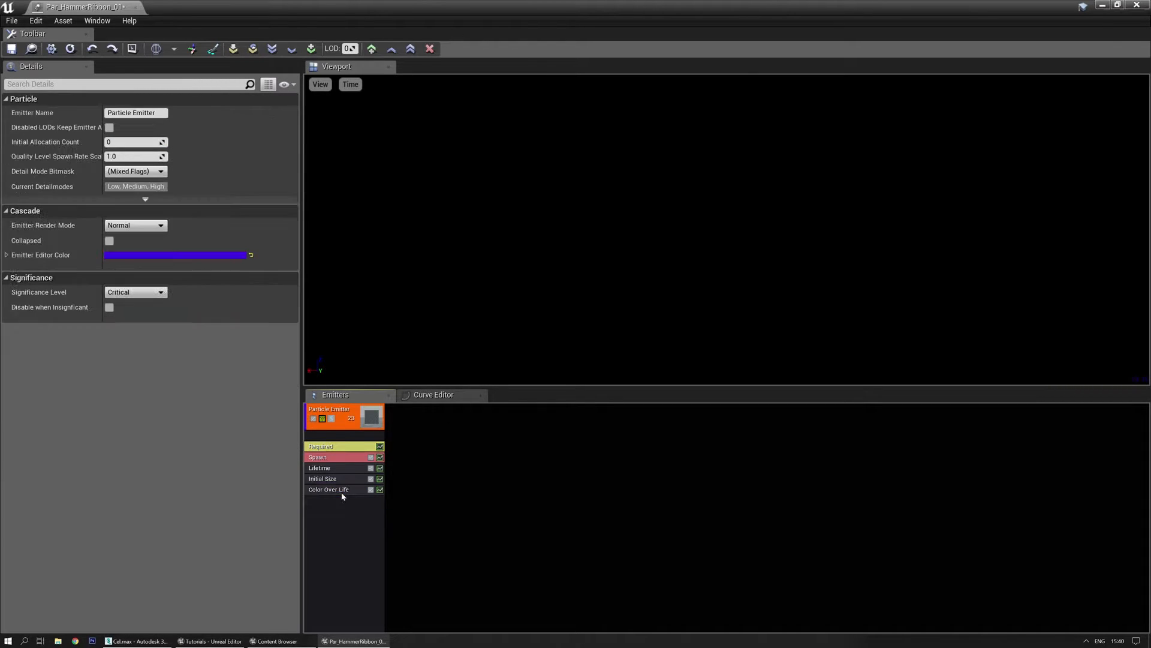
{"action": "left_click", "coordinate": [339, 479]}
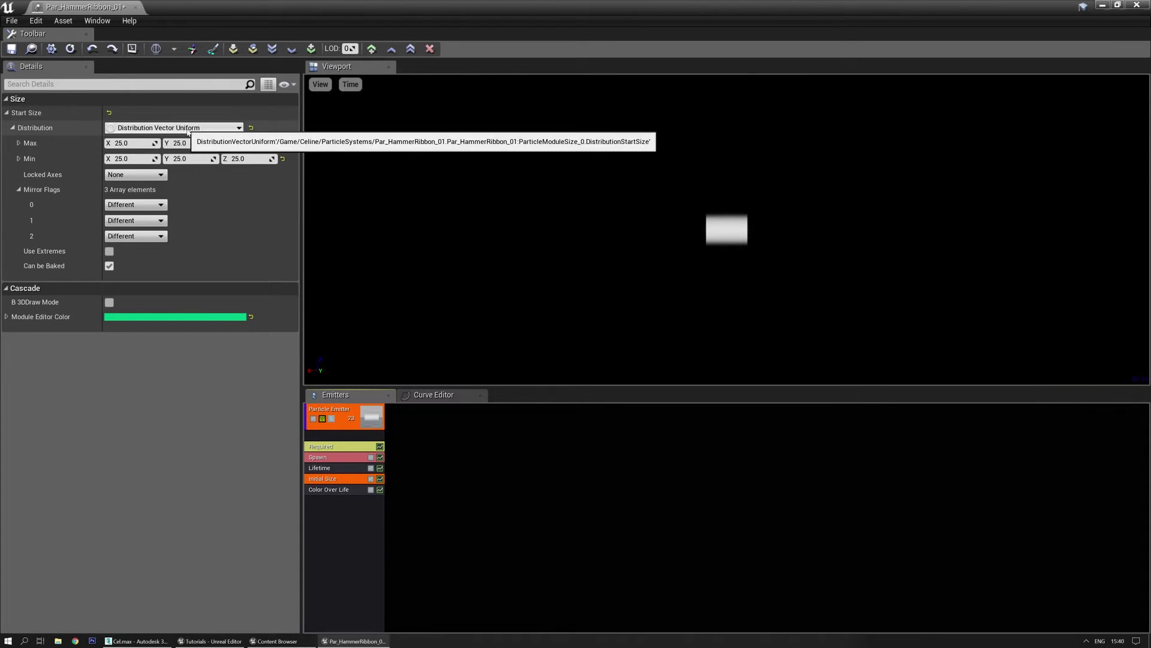
Step: Set both Color Over Life points to orange with R 1.0, G 0.2 and B 0.0
{"action": "left_click", "coordinate": [323, 490]}
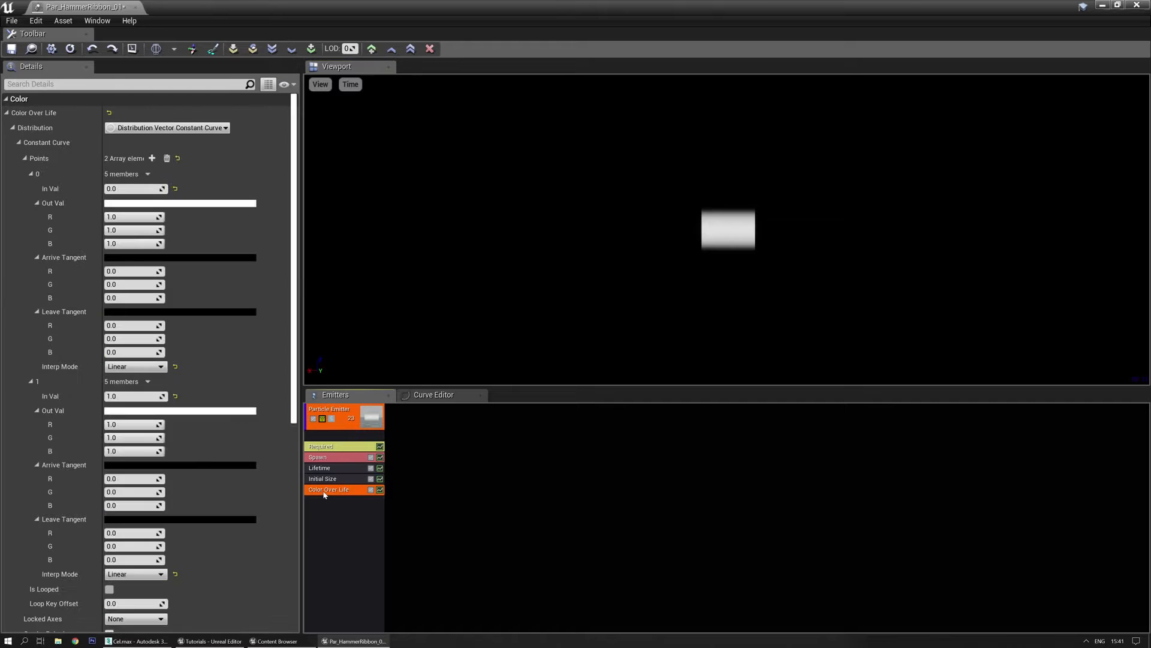
{"action": "left_click", "coordinate": [180, 203]}
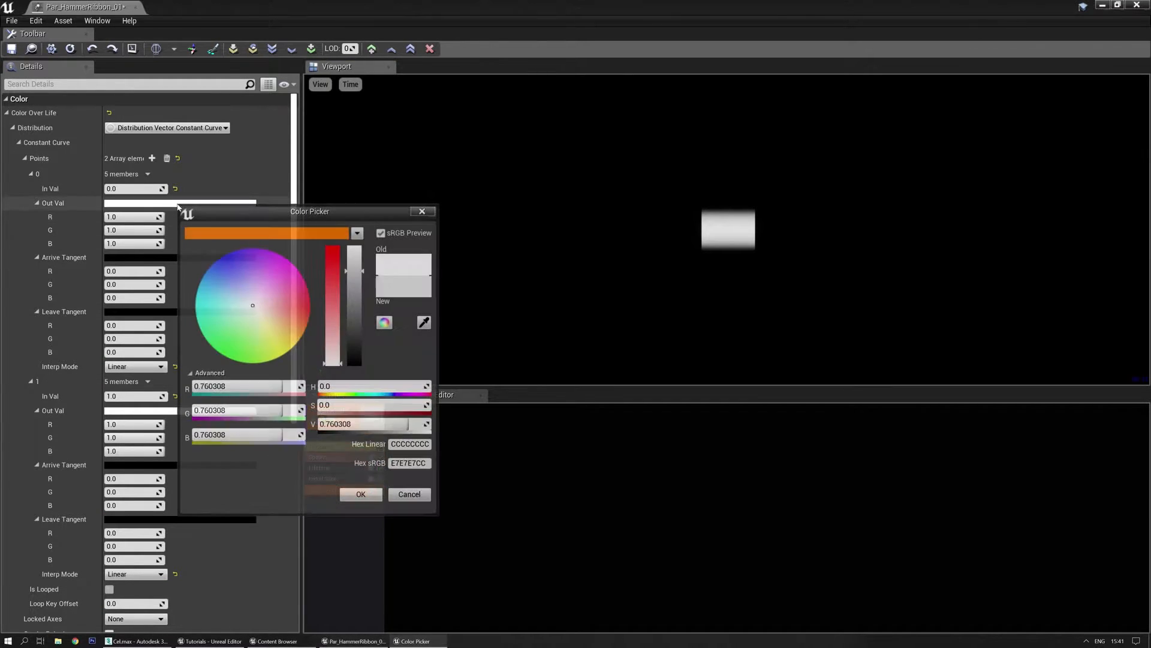
{"action": "left_click", "coordinate": [362, 496]}
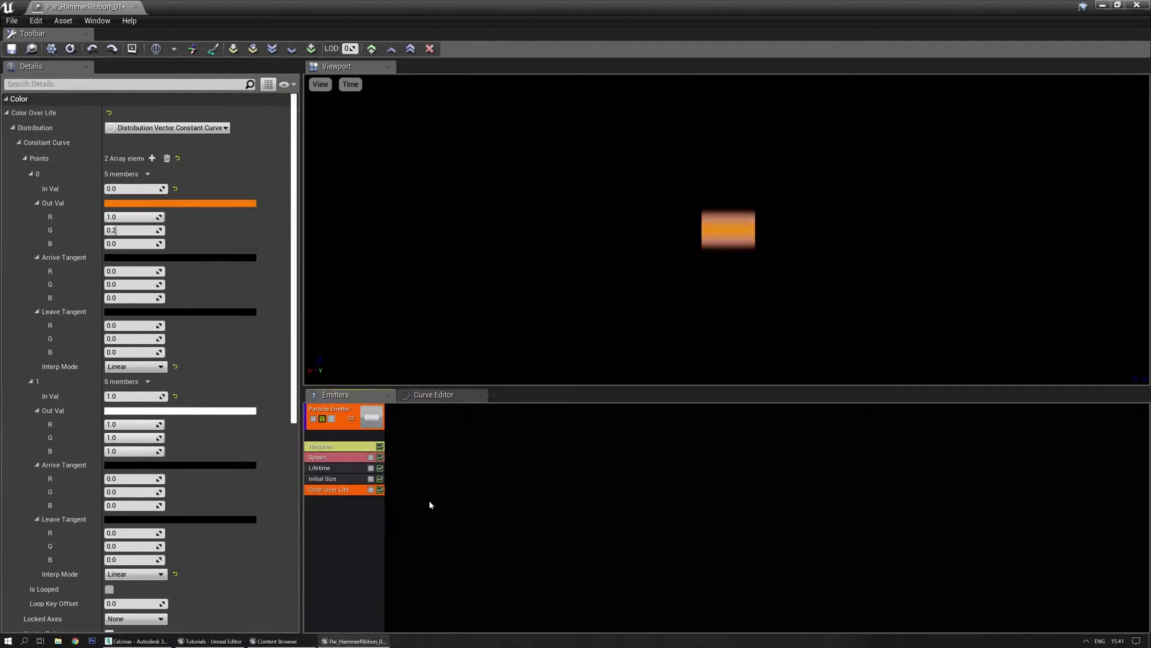
{"action": "left_click", "coordinate": [202, 411]}
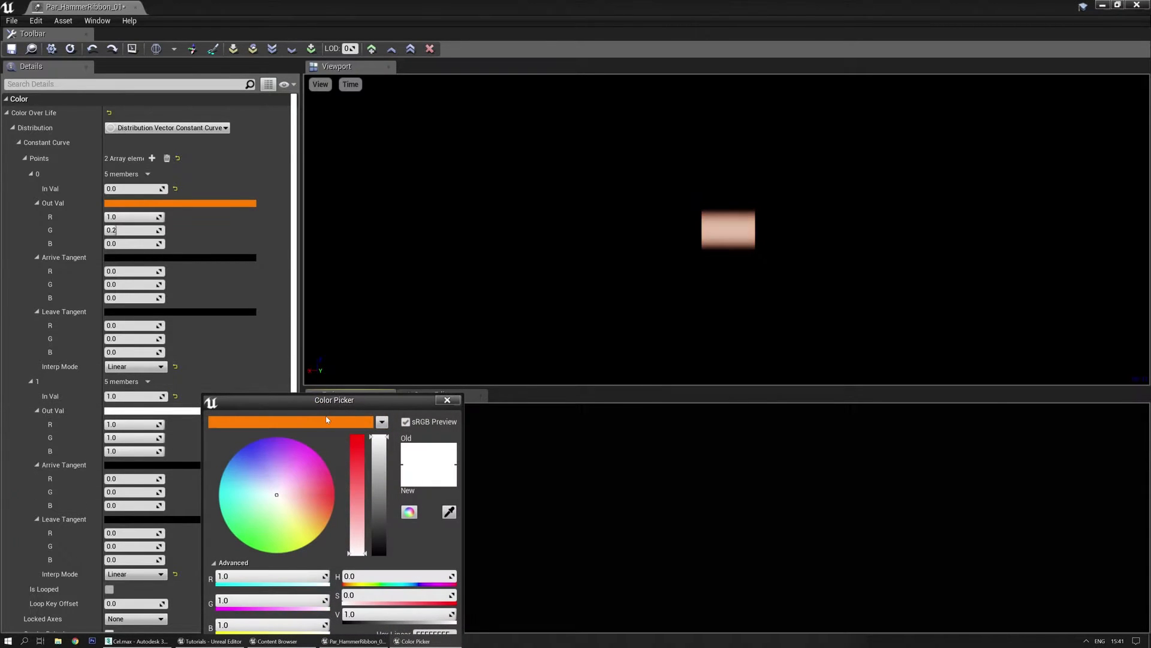
{"action": "left_click", "coordinate": [324, 422]}
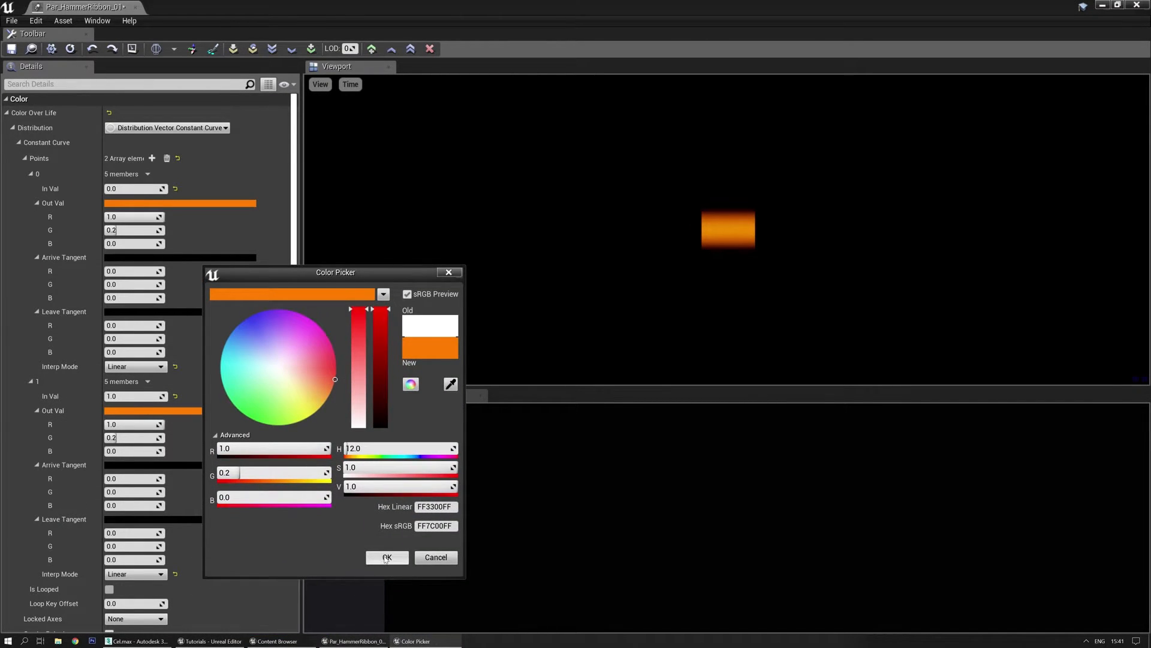
{"action": "left_click", "coordinate": [386, 558]}
Step: Add AnimTrail type data to the emitter and show its trail settings
{"action": "right_click", "coordinate": [339, 439]}
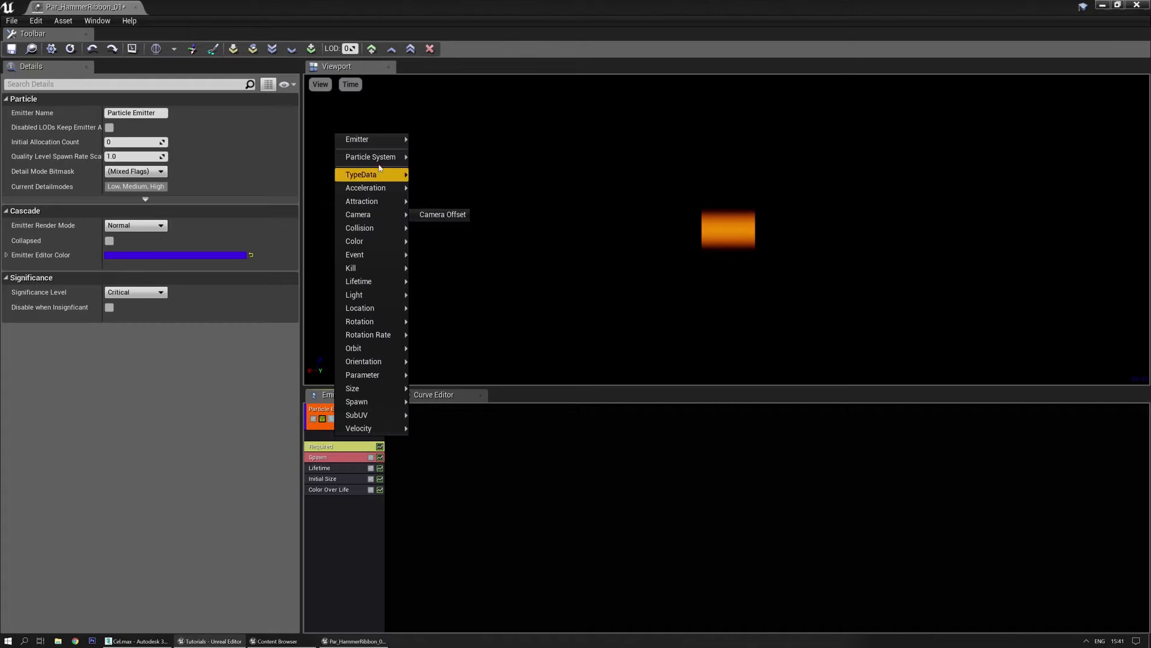
{"action": "mouse_move", "coordinate": [375, 176]}
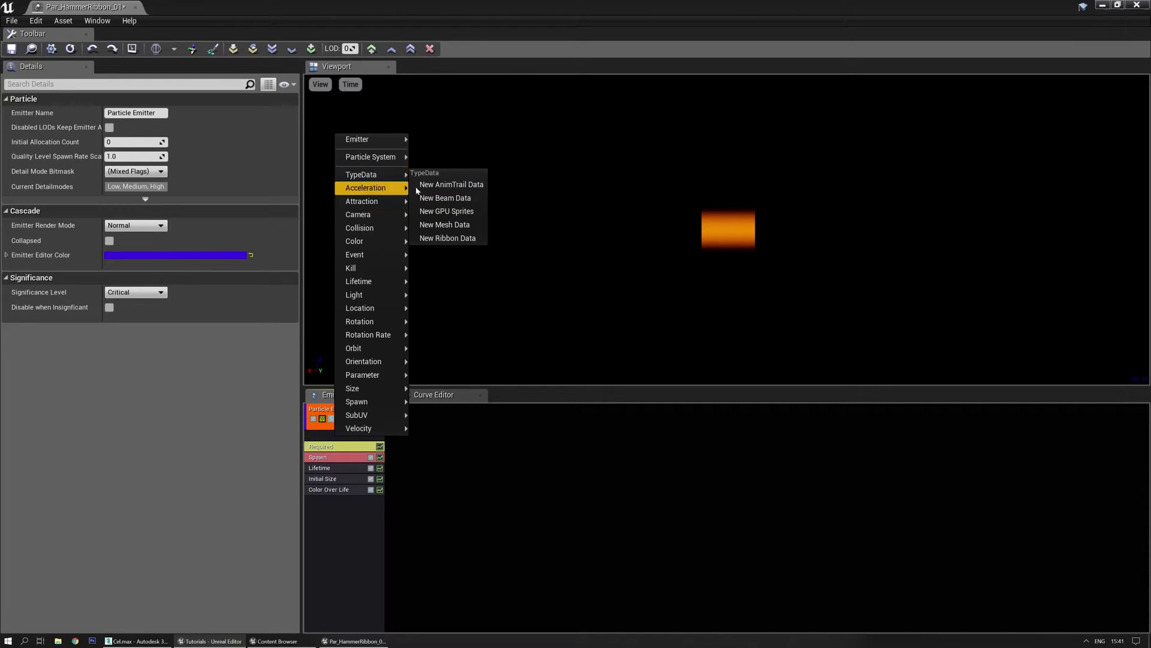
{"action": "left_click", "coordinate": [453, 188]}
{"action": "left_click", "coordinate": [354, 437]}
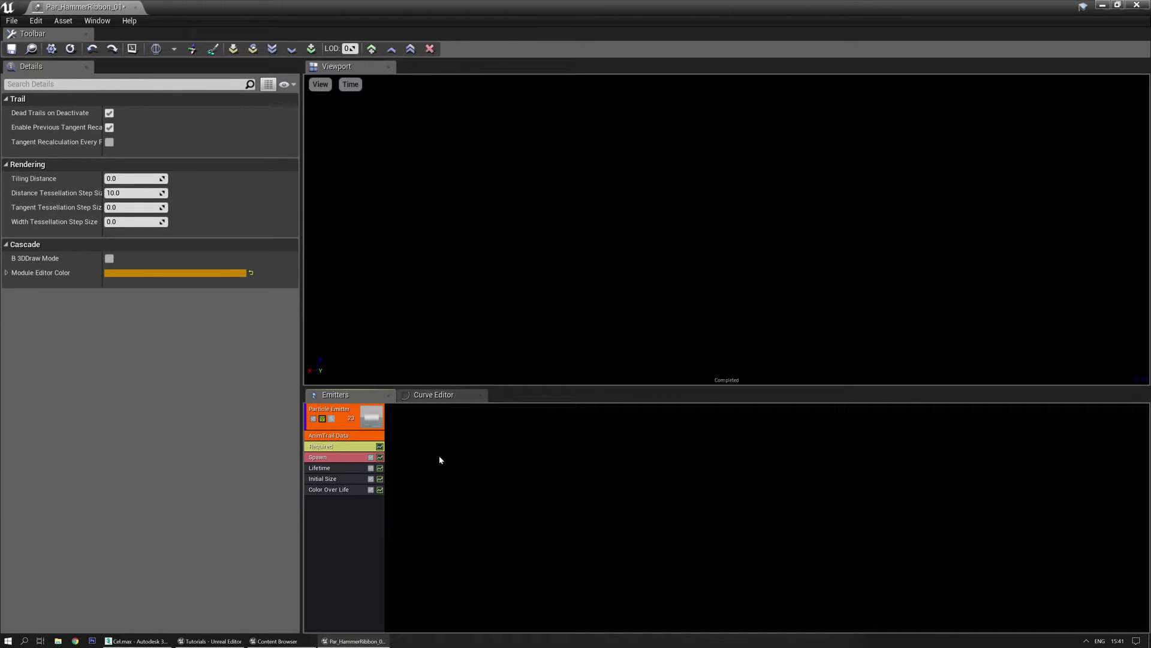
Step: Set the Spawn module's rate to a constant float distribution of 0.0
{"action": "left_click", "coordinate": [325, 461]}
{"action": "left_click", "coordinate": [178, 127]}
{"action": "left_click", "coordinate": [180, 155]}
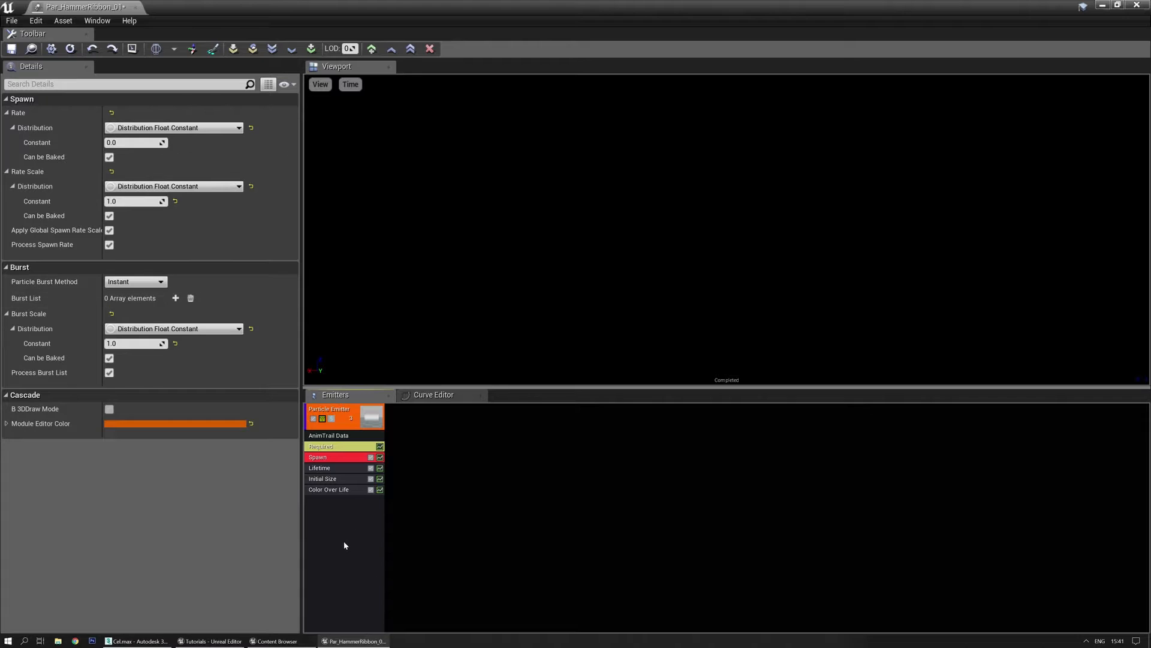
Step: Add a Spawn PerUnit module with a Unit Scalar of 20.0 and a constant Spawn Per Unit of 1.0
{"action": "right_click", "coordinate": [325, 513]}
{"action": "mouse_move", "coordinate": [351, 492]}
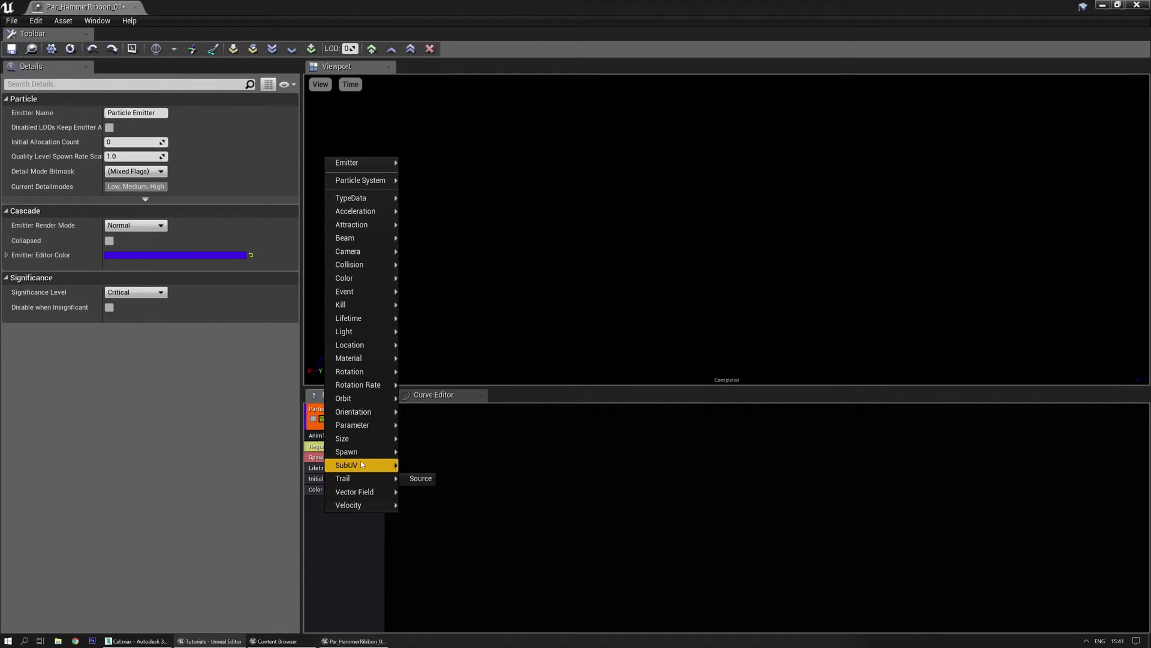
{"action": "mouse_move", "coordinate": [383, 457]}
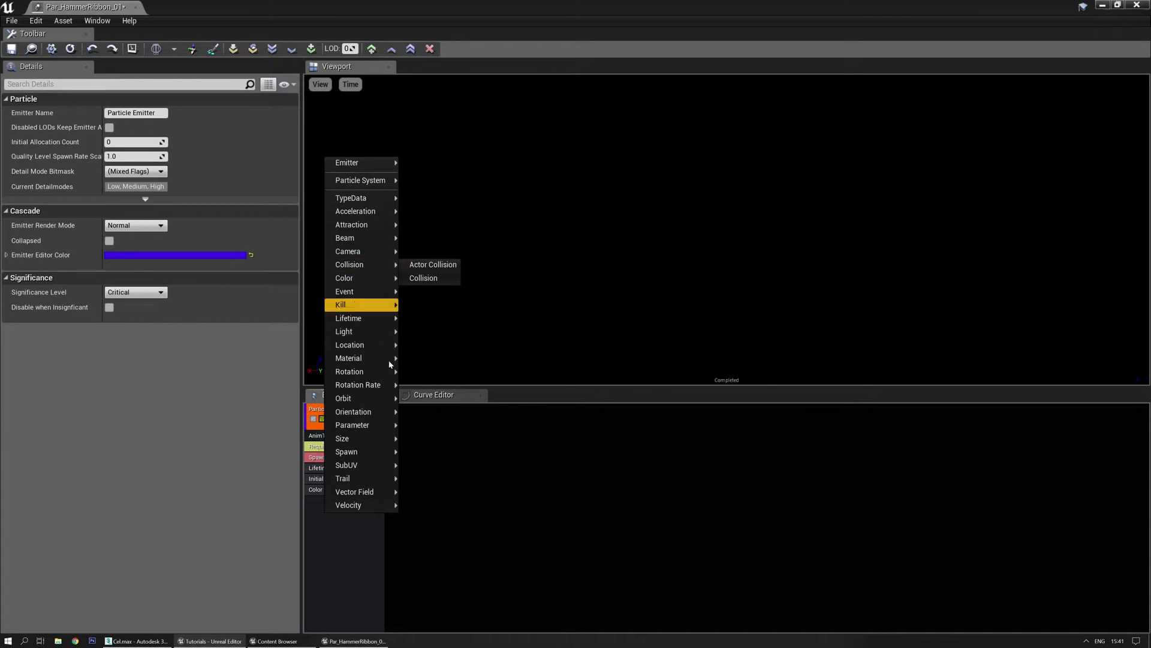
{"action": "left_click", "coordinate": [426, 452]}
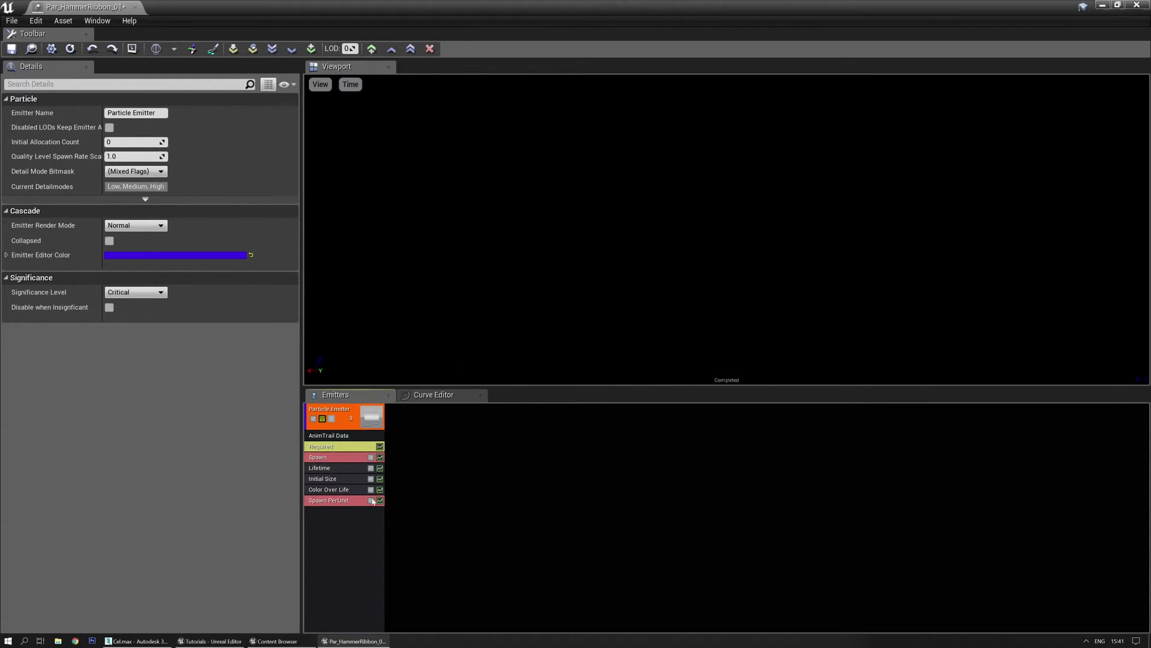
{"action": "left_click", "coordinate": [340, 502]}
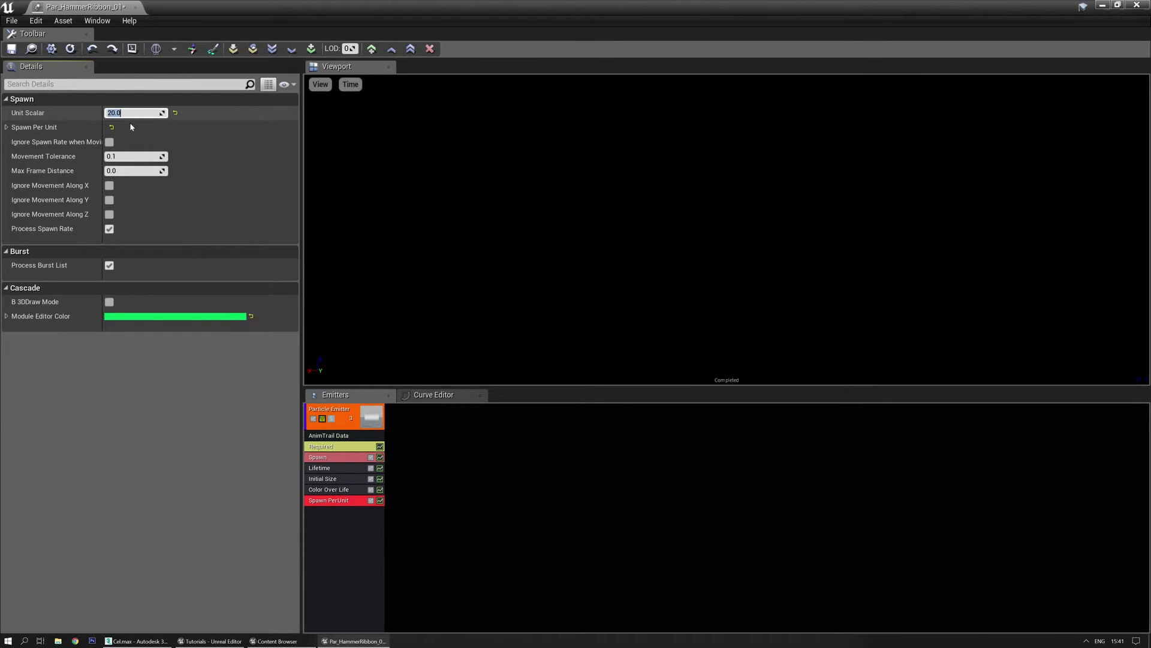
{"action": "left_click", "coordinate": [6, 127]}
{"action": "left_click", "coordinate": [12, 143]}
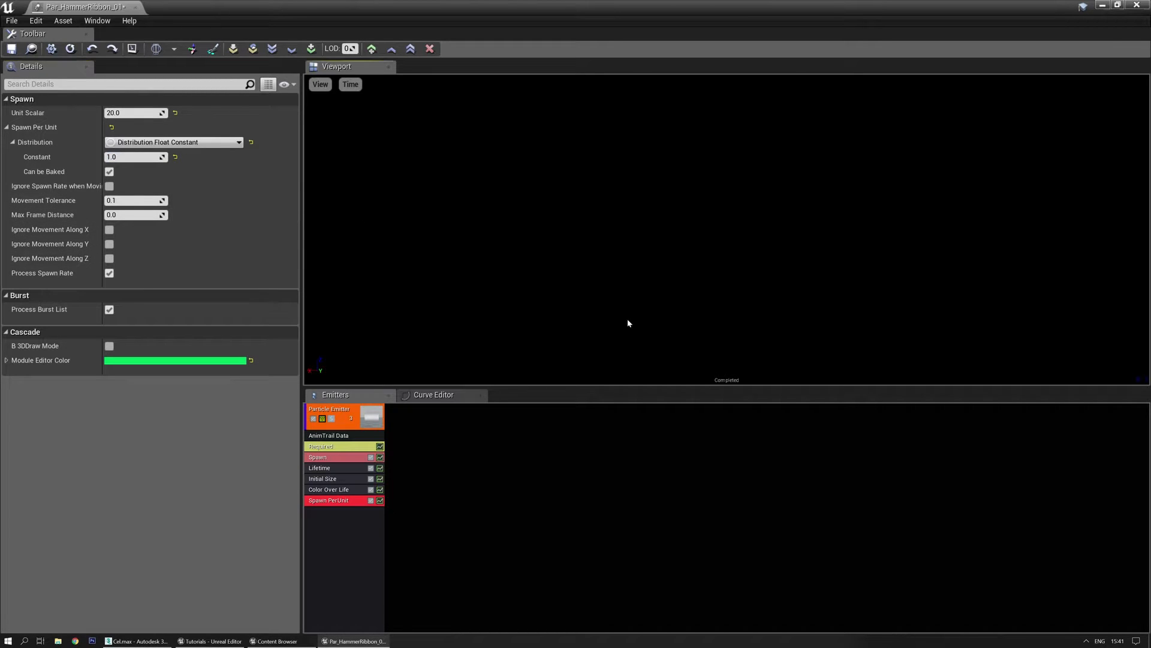
Step: Check the particle preview's view options, and save and close the Par_HammerRibbon_01 particle system
{"action": "left_click", "coordinate": [321, 84]}
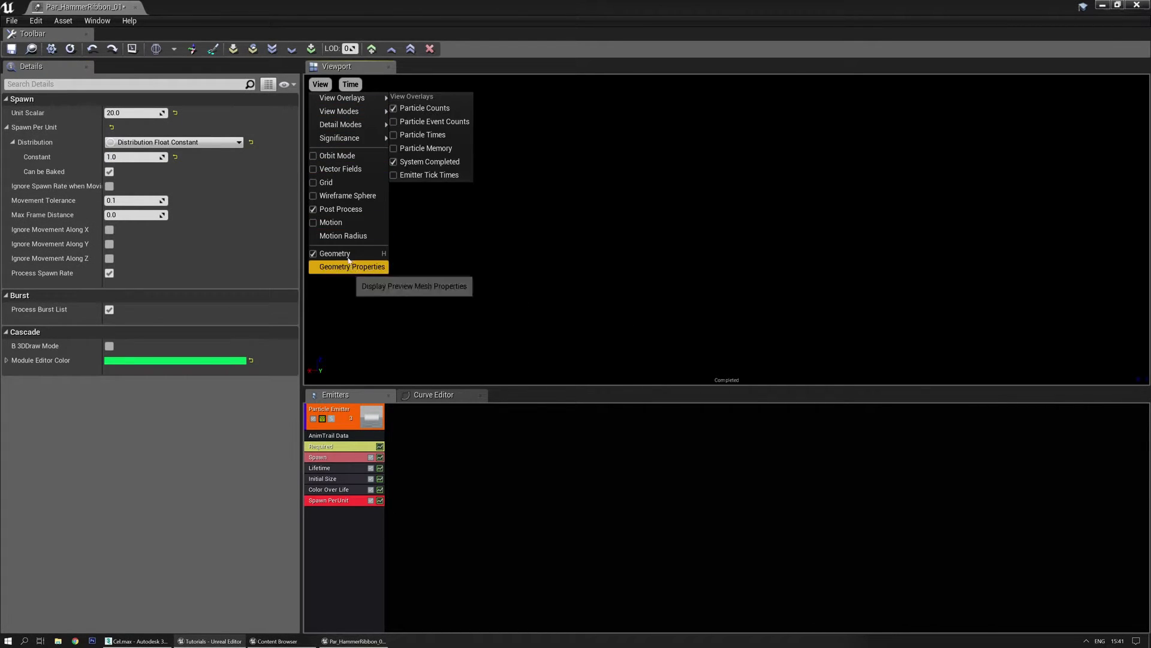
{"action": "left_click", "coordinate": [347, 236]}
{"action": "left_click_drag", "start_coordinate": [420, 234], "coordinate": [420, 279]}
{"action": "left_click", "coordinate": [12, 49]}
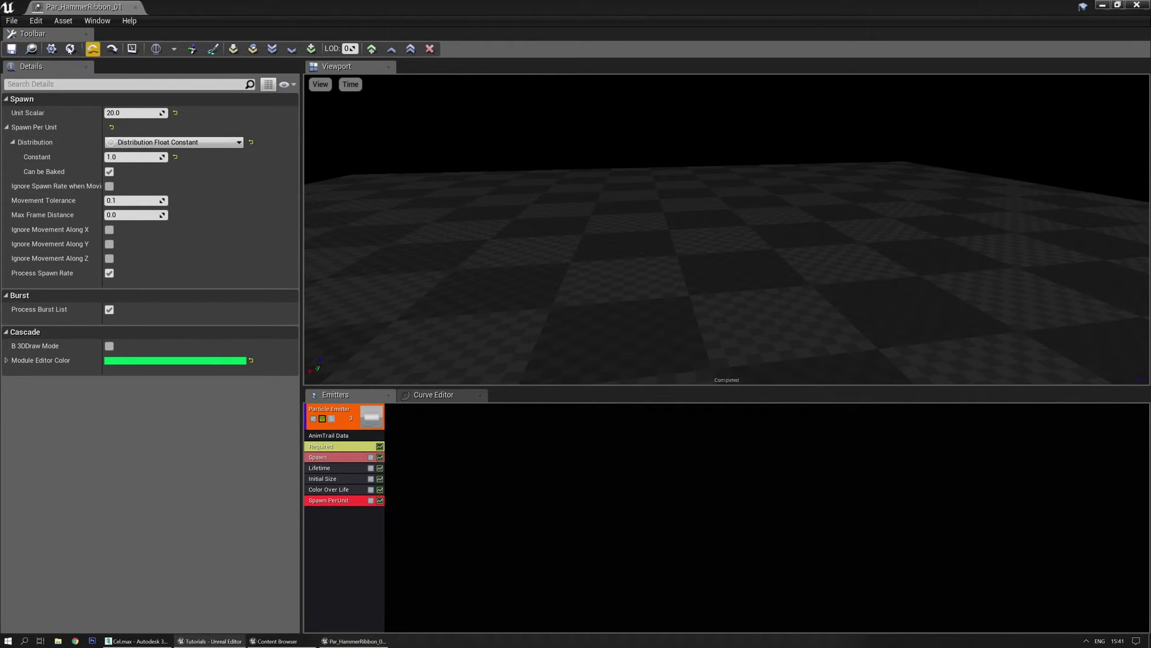
{"action": "left_click", "coordinate": [135, 8]}
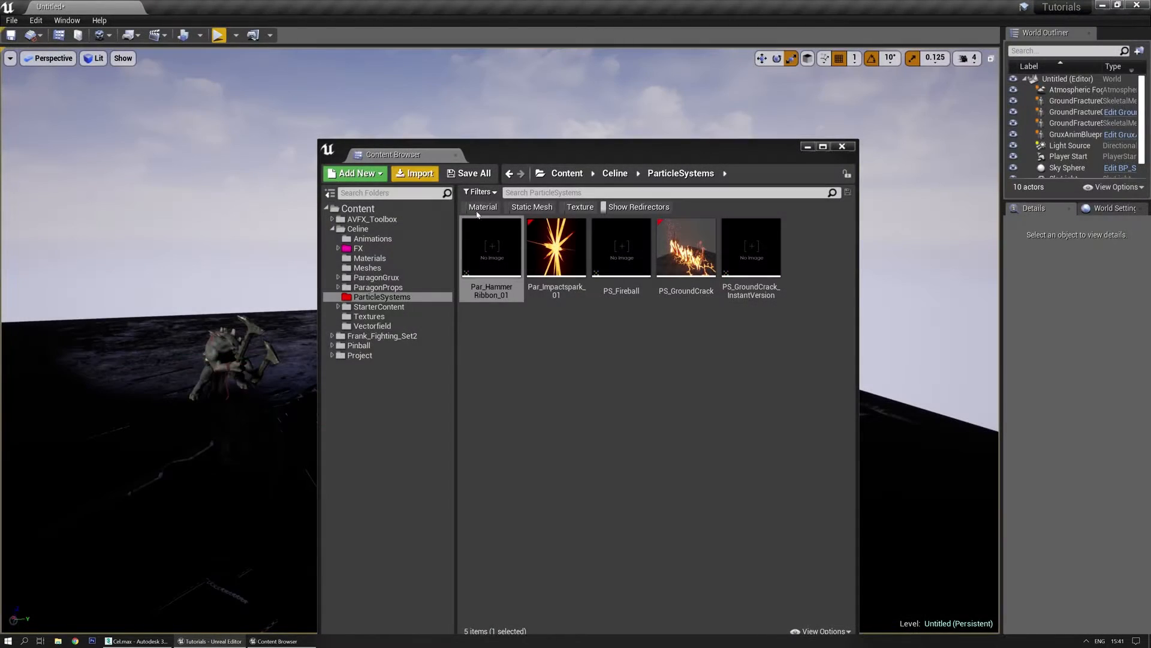
Step: Open the Grux character's RMB_60fps1 animation and add a Trail notify state on a new notify track, from about 0.47 s for 1.2 s
{"action": "left_click", "coordinate": [232, 341]}
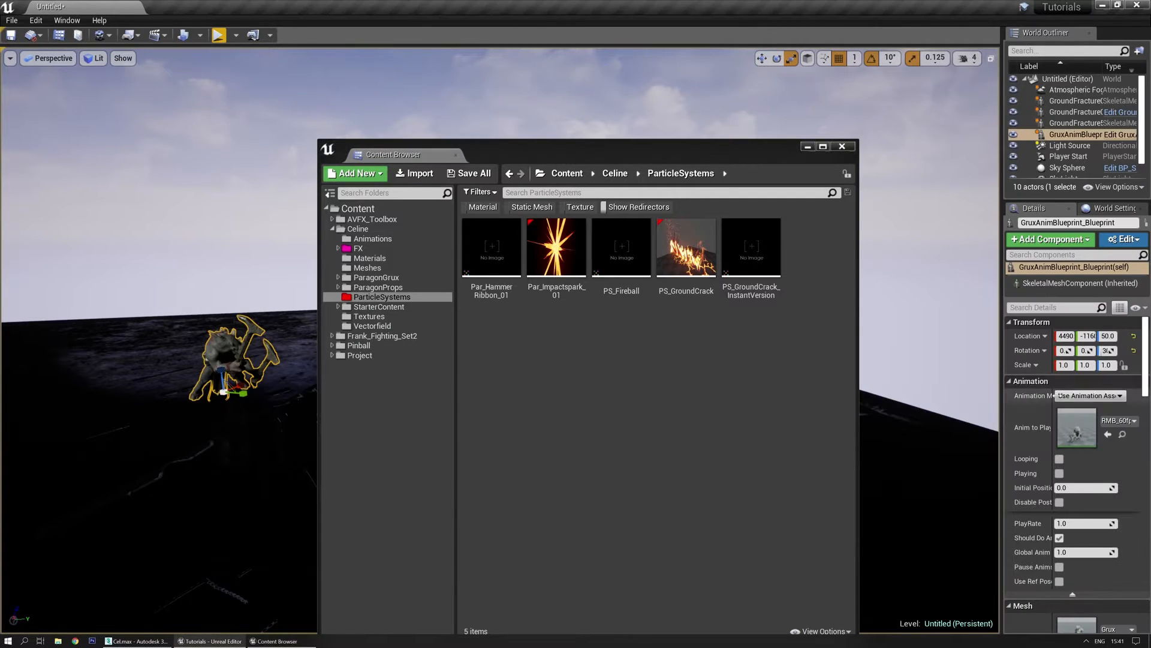
{"action": "double_click", "coordinate": [1077, 421]}
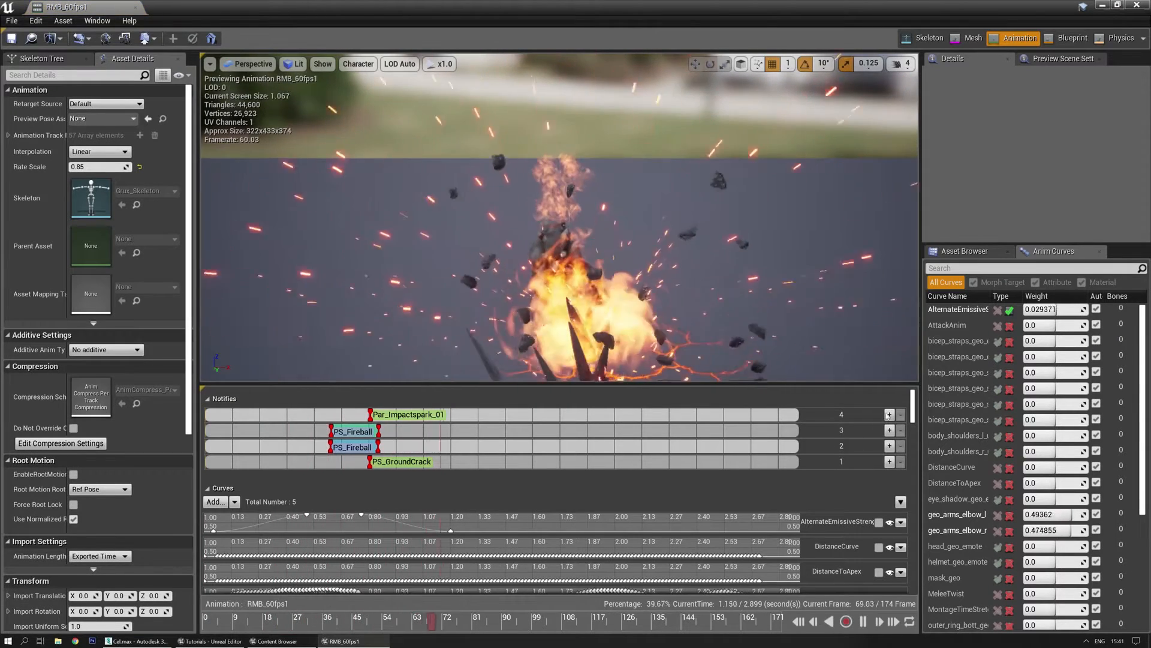
{"action": "right_click", "coordinate": [303, 419]}
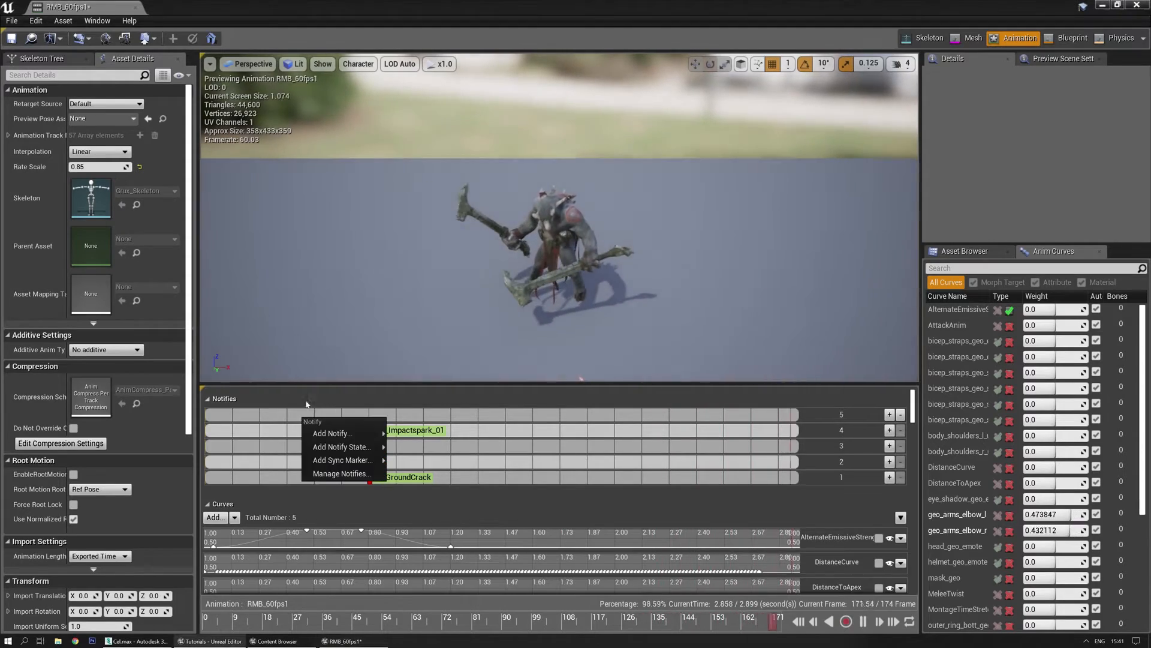
{"action": "mouse_move", "coordinate": [340, 450]}
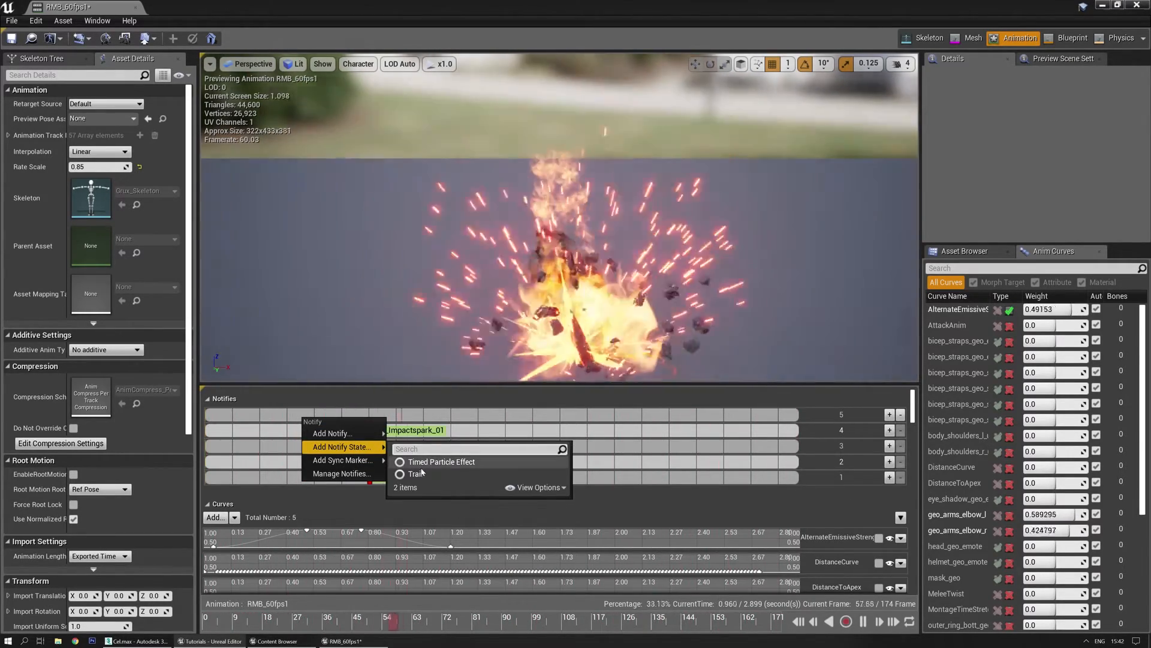
{"action": "left_click", "coordinate": [415, 474]}
{"action": "left_click_drag", "start_coordinate": [310, 414], "coordinate": [547, 415]}
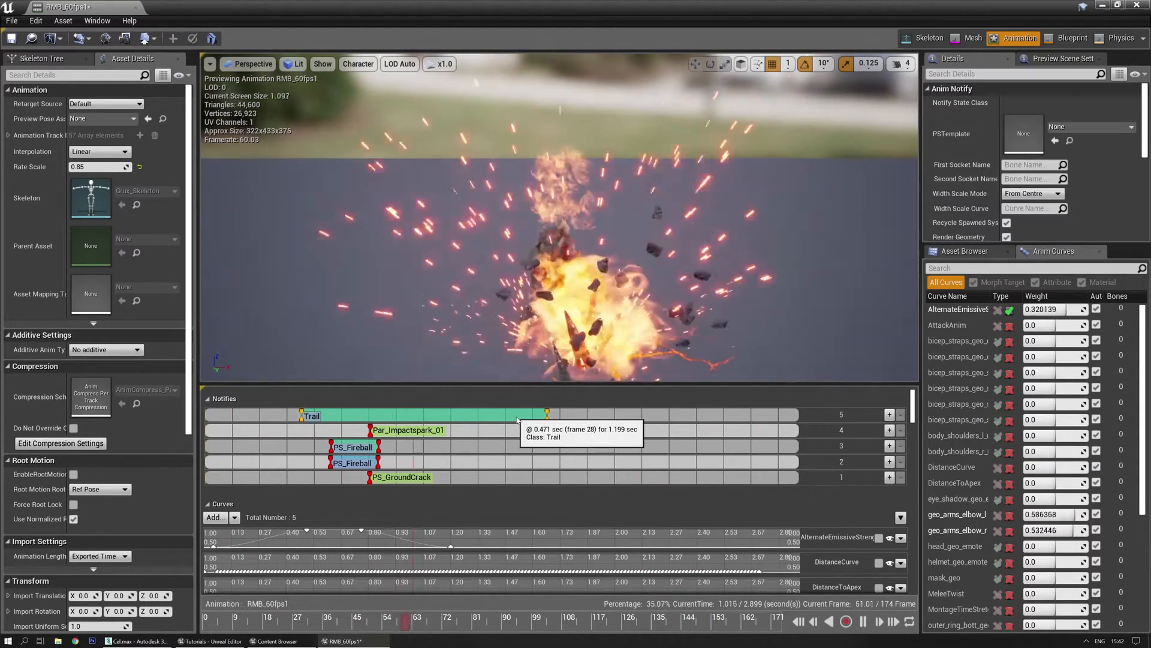
Step: Set the Trail notify's PSTemplate to Par_HammerRibbon_01
{"action": "left_click", "coordinate": [1086, 127]}
{"action": "type", "text": "hammer"}
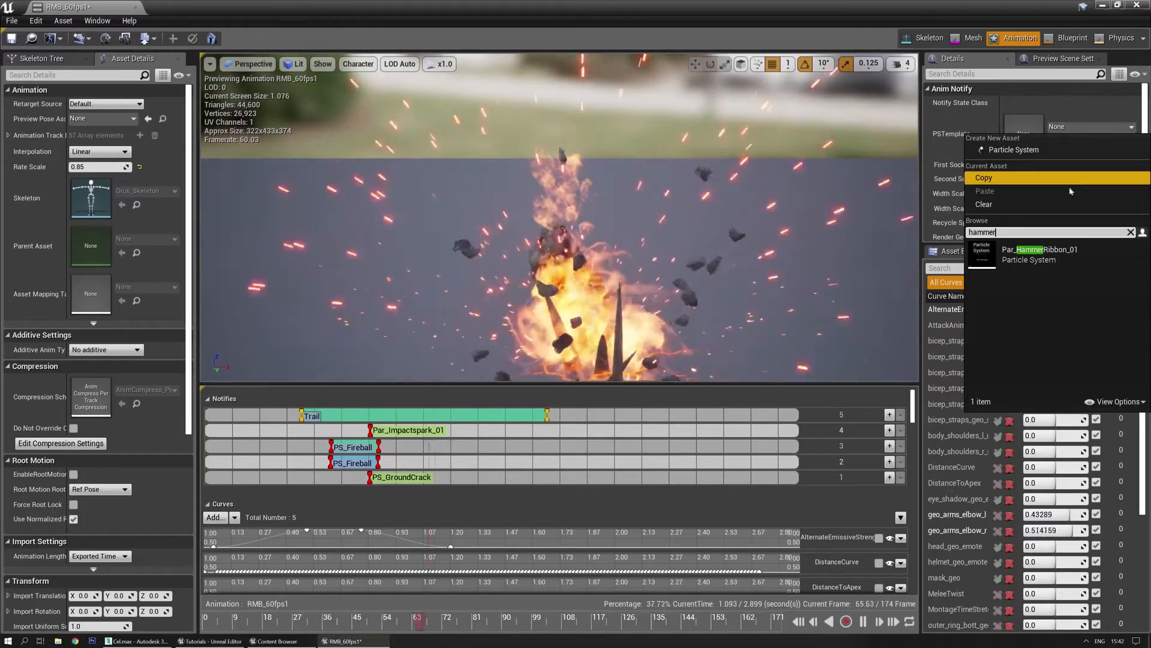
{"action": "left_click", "coordinate": [1041, 252]}
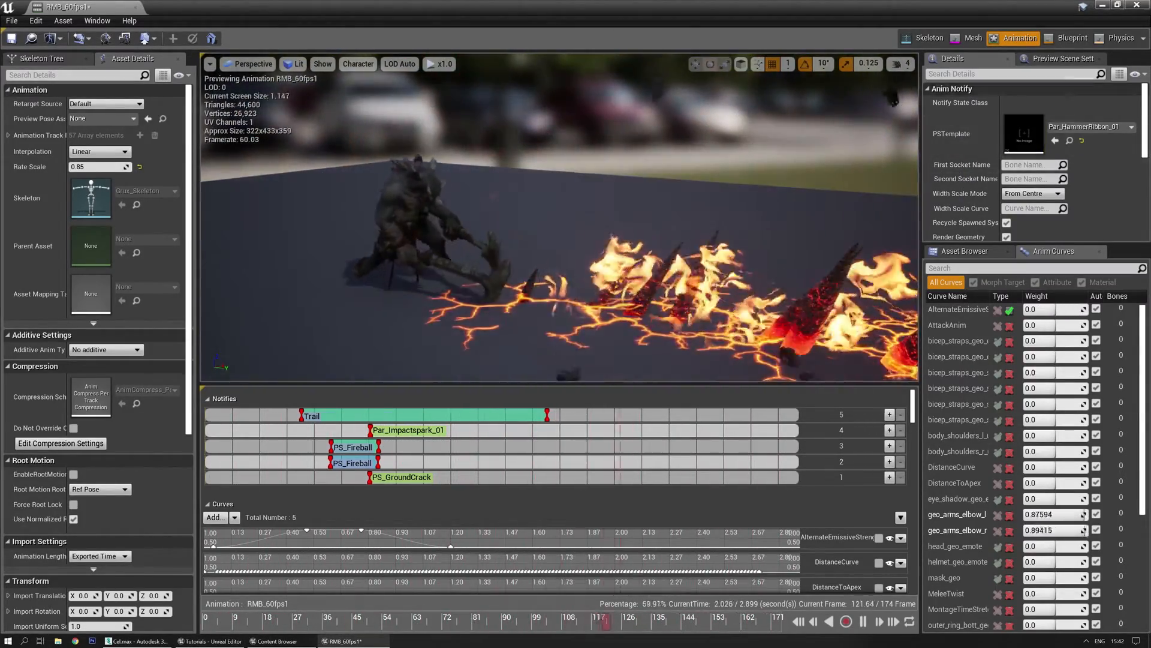
Step: Open the Grux skeleton and examine where the FX_Trail_L_01 socket sits on the weapon_l bone
{"action": "left_click", "coordinate": [924, 39]}
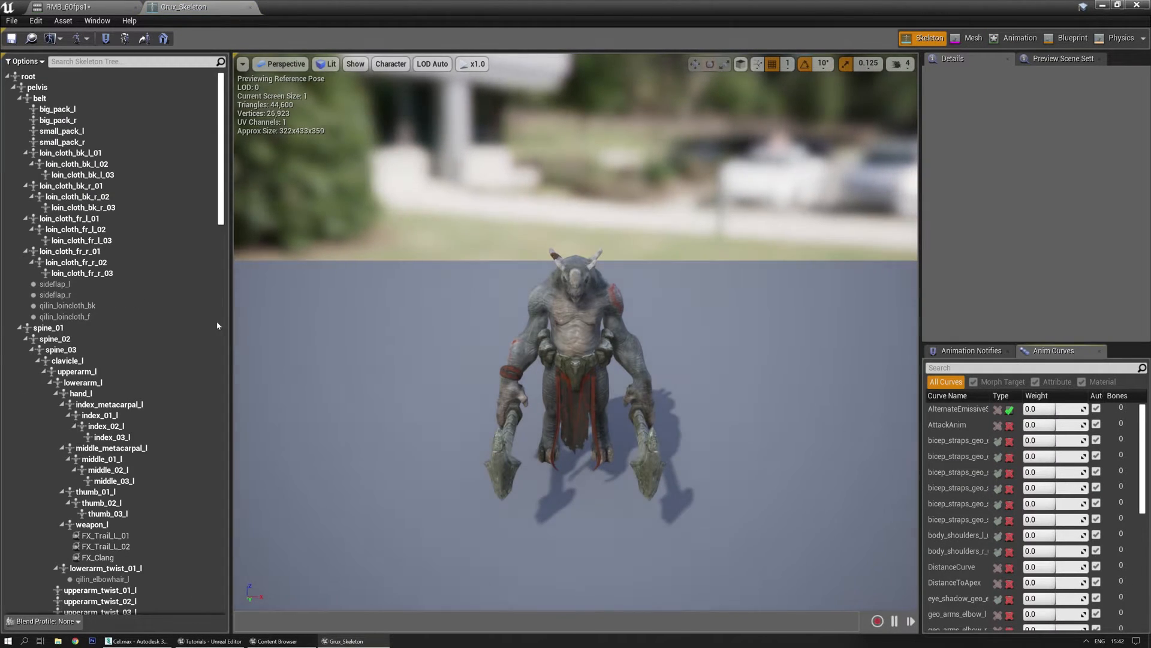
{"action": "left_click", "coordinate": [102, 535]}
{"action": "key", "text": "f"}
{"action": "right_click_drag", "start_coordinate": [393, 394], "coordinate": [442, 394]}
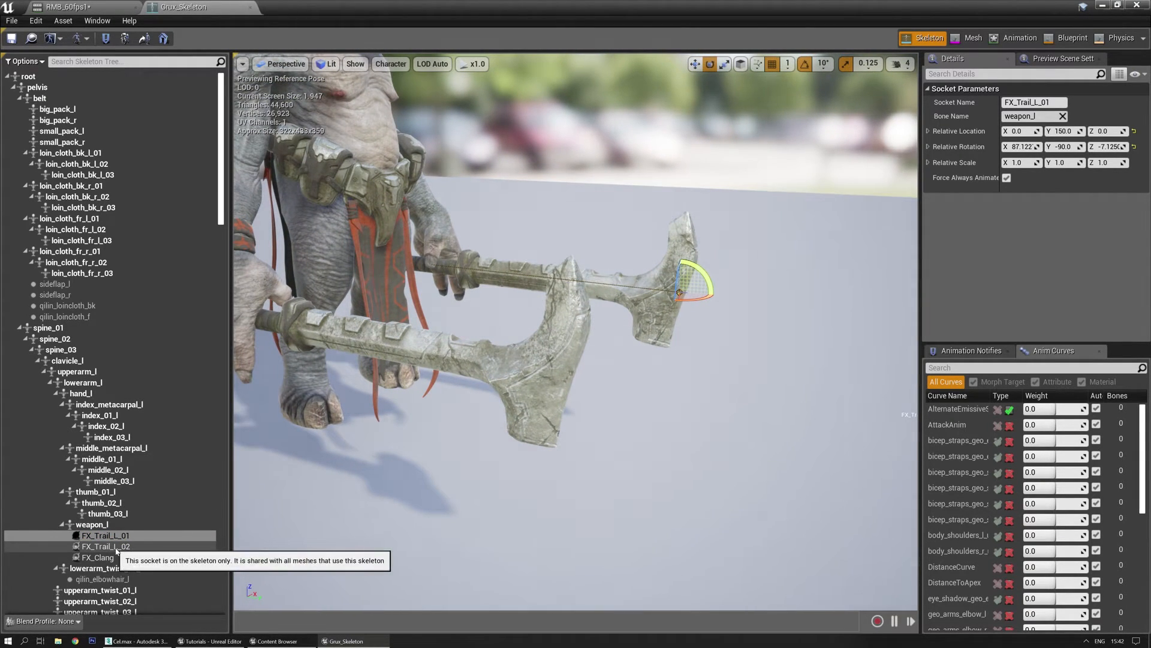
Step: Examine the placement of the FX_Trail_L_02 and FX_Clang sockets on weapon_l and find the matching trail sockets under weapon_r
{"action": "scroll", "coordinate": [120, 510], "scroll_direction": "down", "scroll_amount": 3}
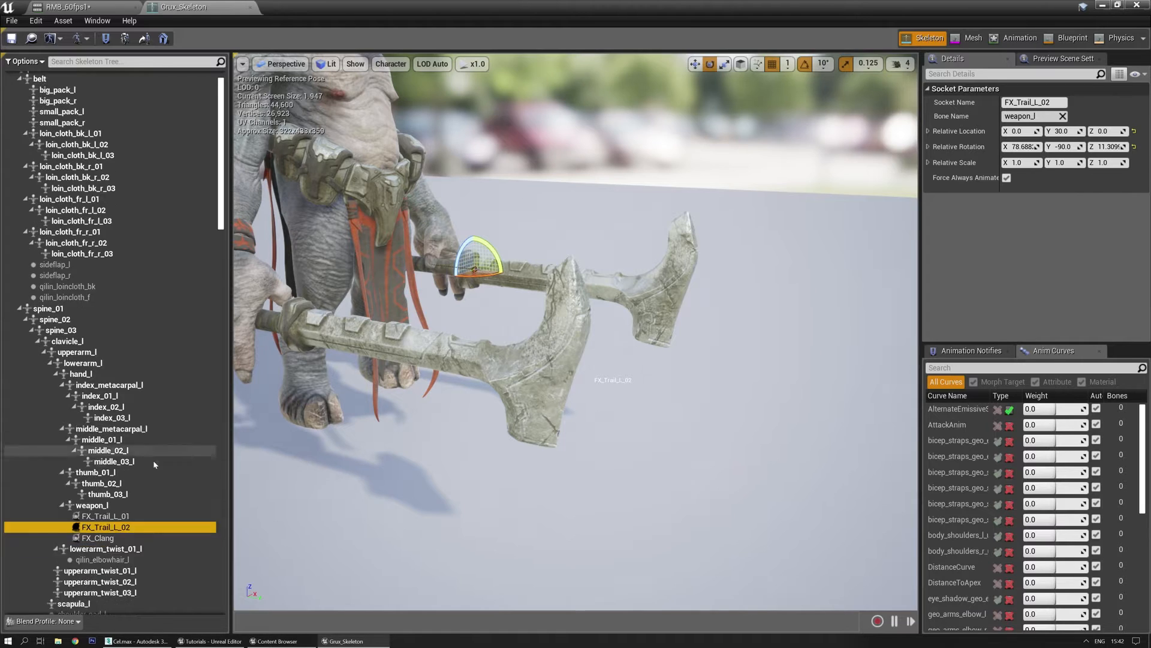
{"action": "left_click", "coordinate": [125, 466]}
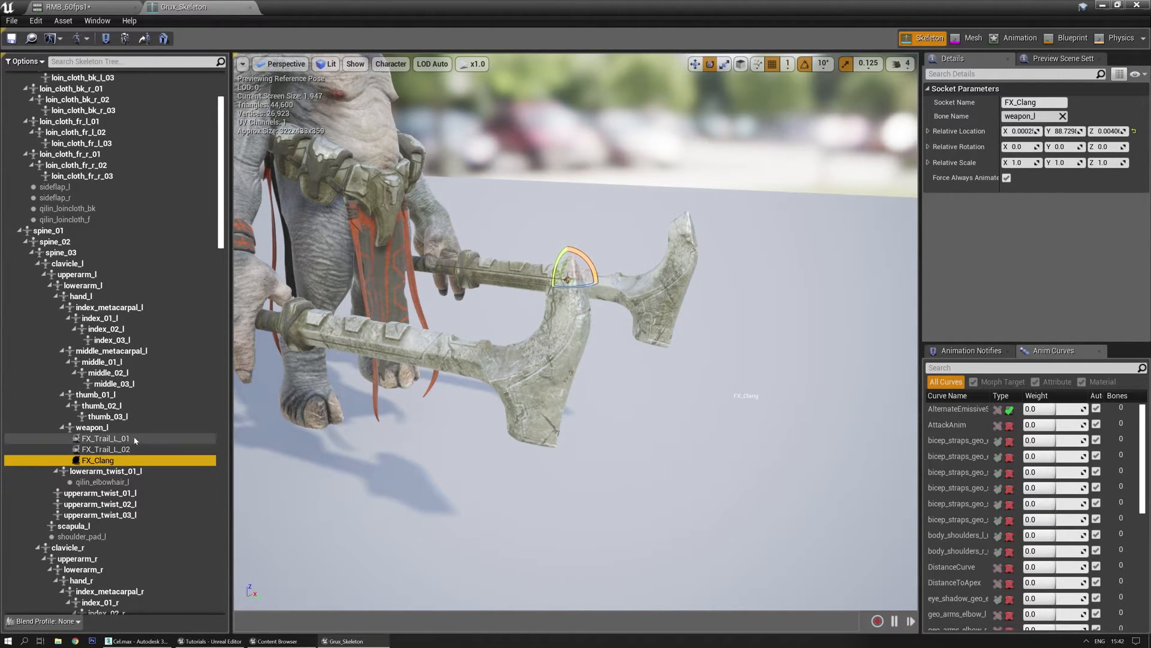
{"action": "scroll", "coordinate": [135, 439], "scroll_direction": "down", "scroll_amount": 10}
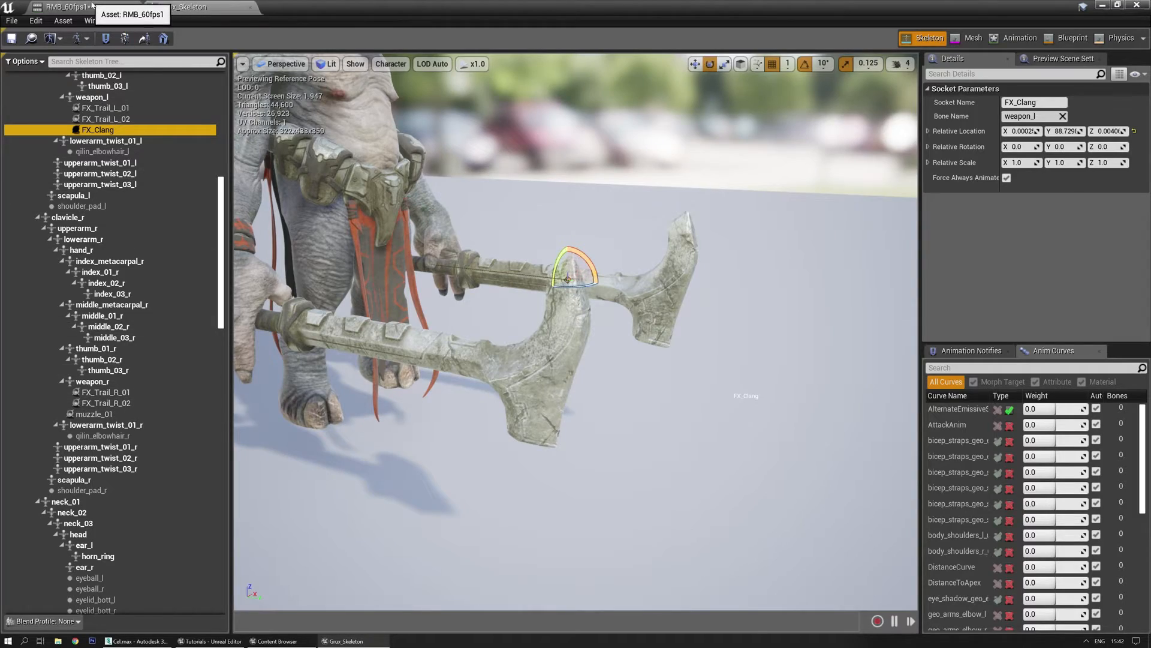
Step: In the RMB_60fps1 animation, set the Trail notify's first socket to FX_Trail_L_01 and its second socket to FX_Trail_L_02
{"action": "left_click", "coordinate": [90, 7]}
{"action": "left_click", "coordinate": [1027, 165]}
{"action": "type", "text": "trail"}
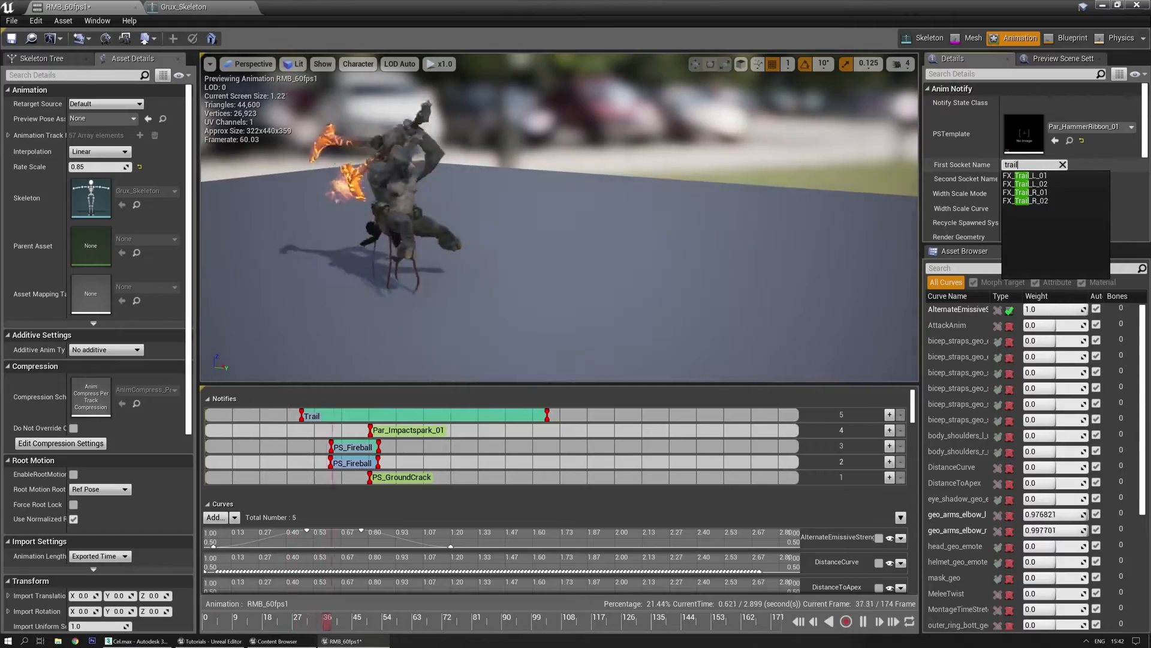
{"action": "left_click", "coordinate": [1032, 176]}
{"action": "left_click", "coordinate": [1026, 179]}
{"action": "type", "text": "trail"}
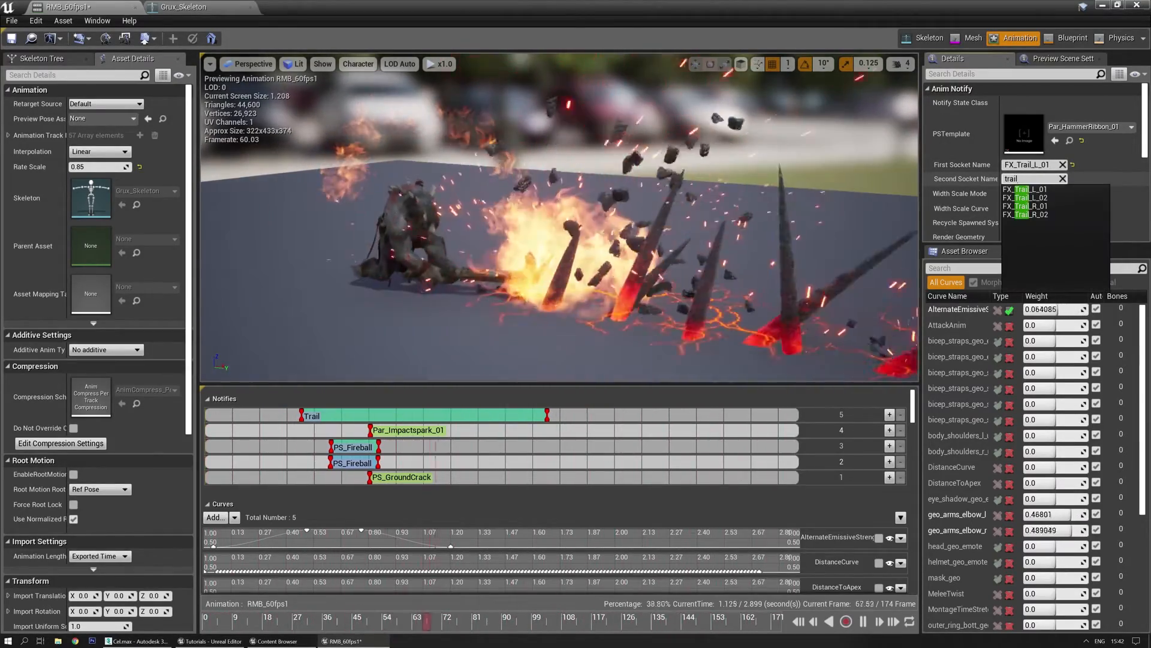
{"action": "left_click", "coordinate": [1026, 197]}
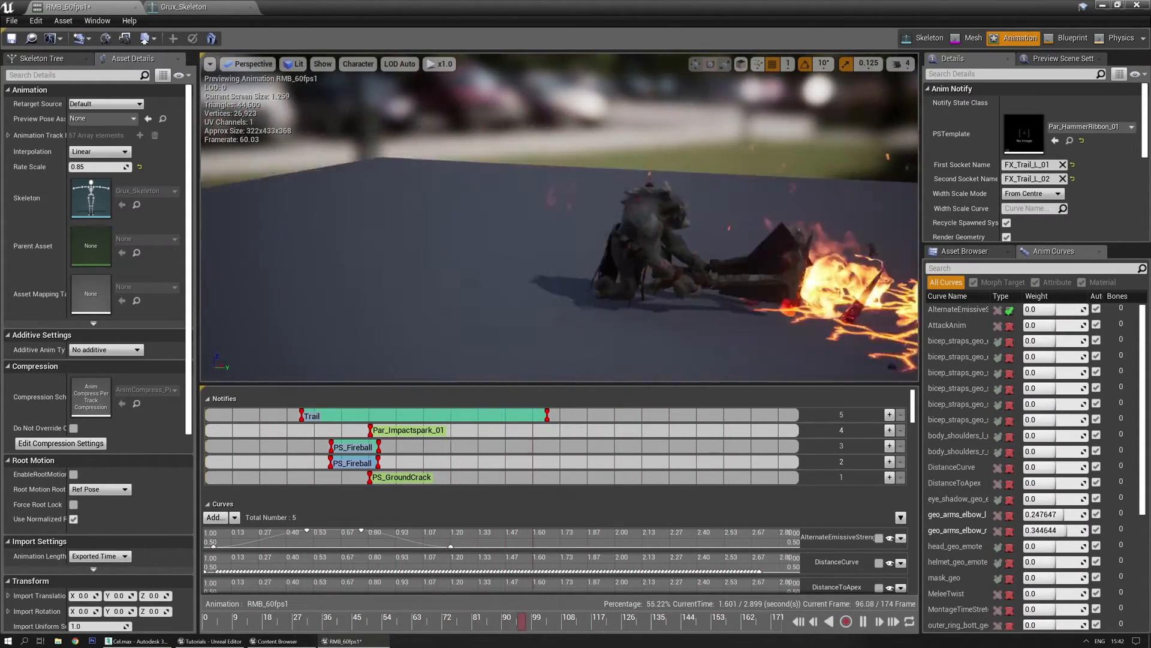
Step: Shorten the Trail notify to cover only the hammer swing, starting at about 0.55 s and lasting about 0.3 s
{"action": "mouse_move", "coordinate": [603, 262]}
{"action": "right_mouse_down"}
{"action": "mouse_move", "coordinate": [581, 232]}
{"action": "mouse_move", "coordinate": [603, 263]}
{"action": "right_mouse_up"}
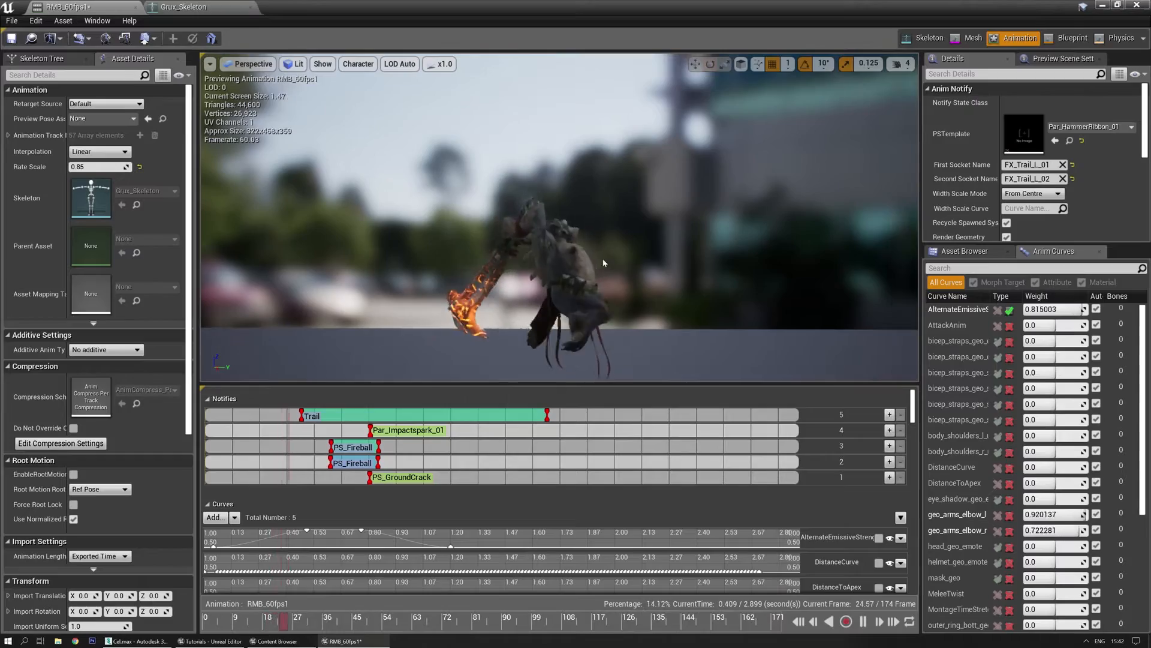
{"action": "right_click_drag", "start_coordinate": [665, 241], "coordinate": [676, 272]}
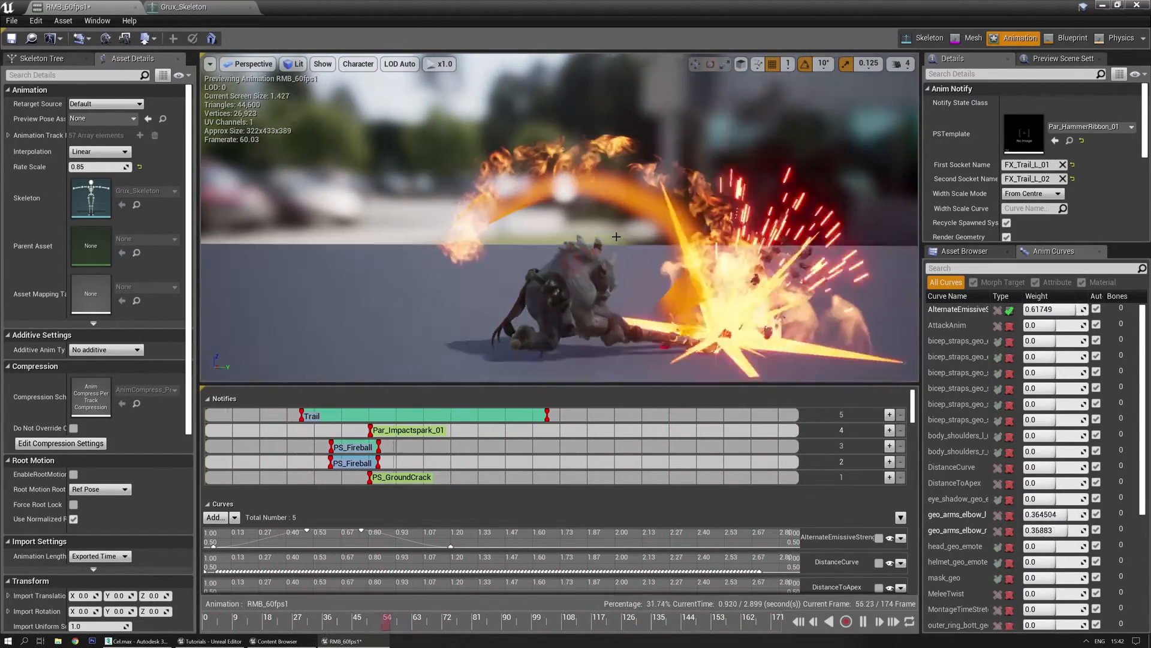
{"action": "left_click", "coordinate": [264, 623]}
{"action": "left_click_drag", "start_coordinate": [264, 625], "coordinate": [303, 617]}
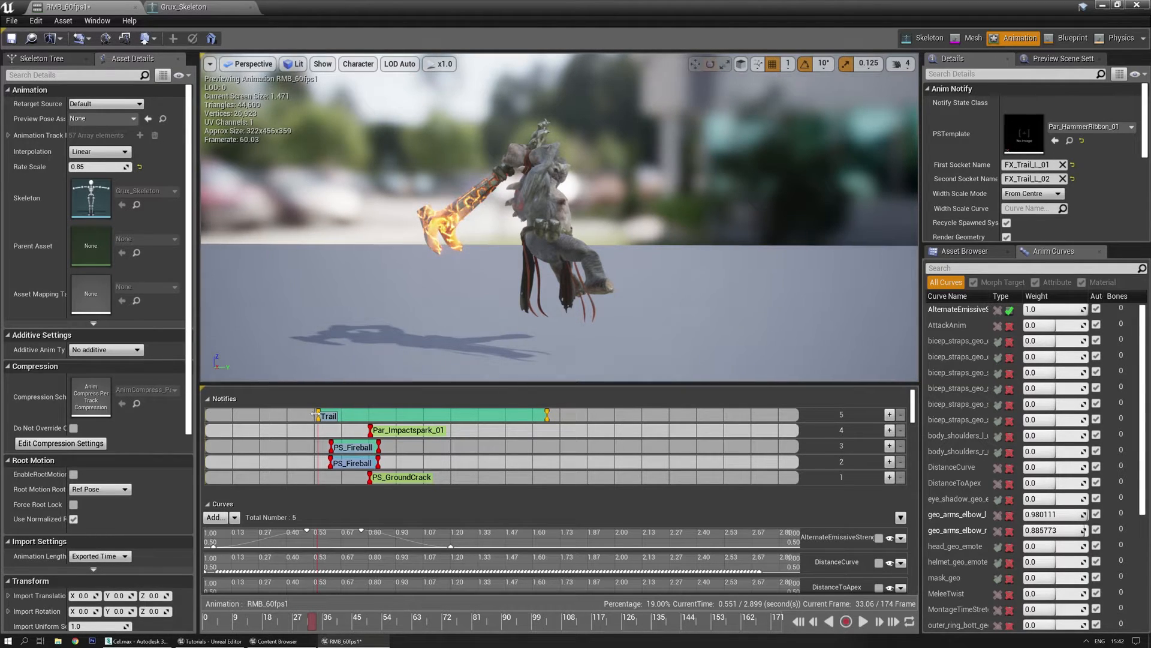
{"action": "left_click_drag", "start_coordinate": [316, 413], "coordinate": [317, 414]}
{"action": "left_click_drag", "start_coordinate": [316, 627], "coordinate": [372, 599]}
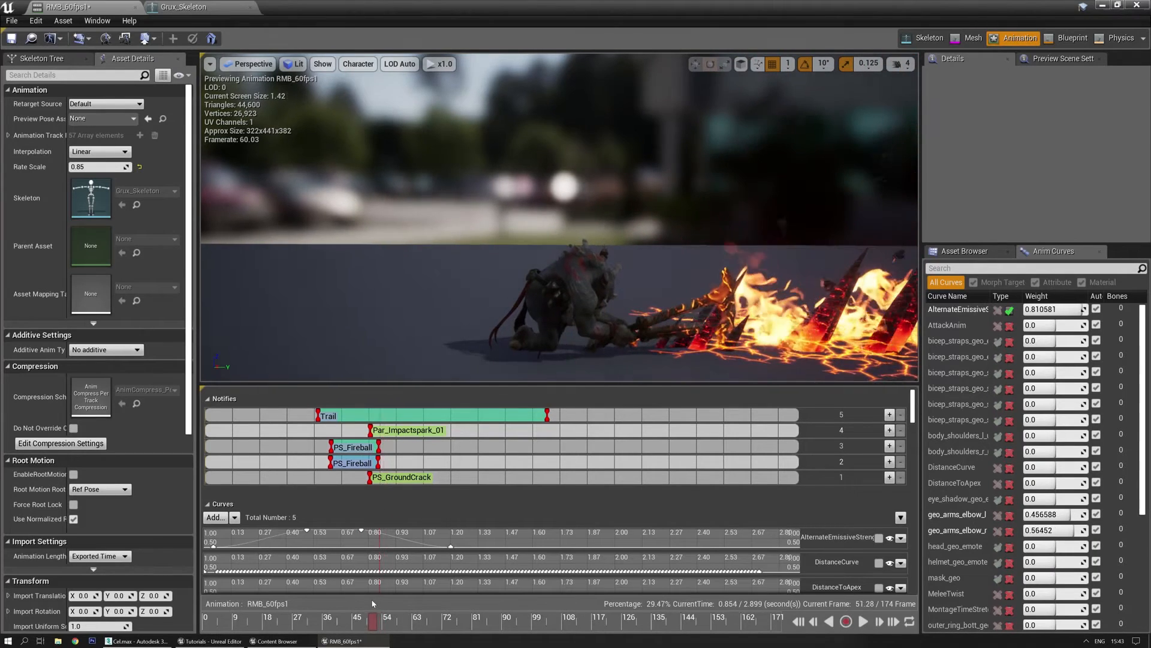
{"action": "left_click_drag", "start_coordinate": [541, 413], "coordinate": [379, 415]}
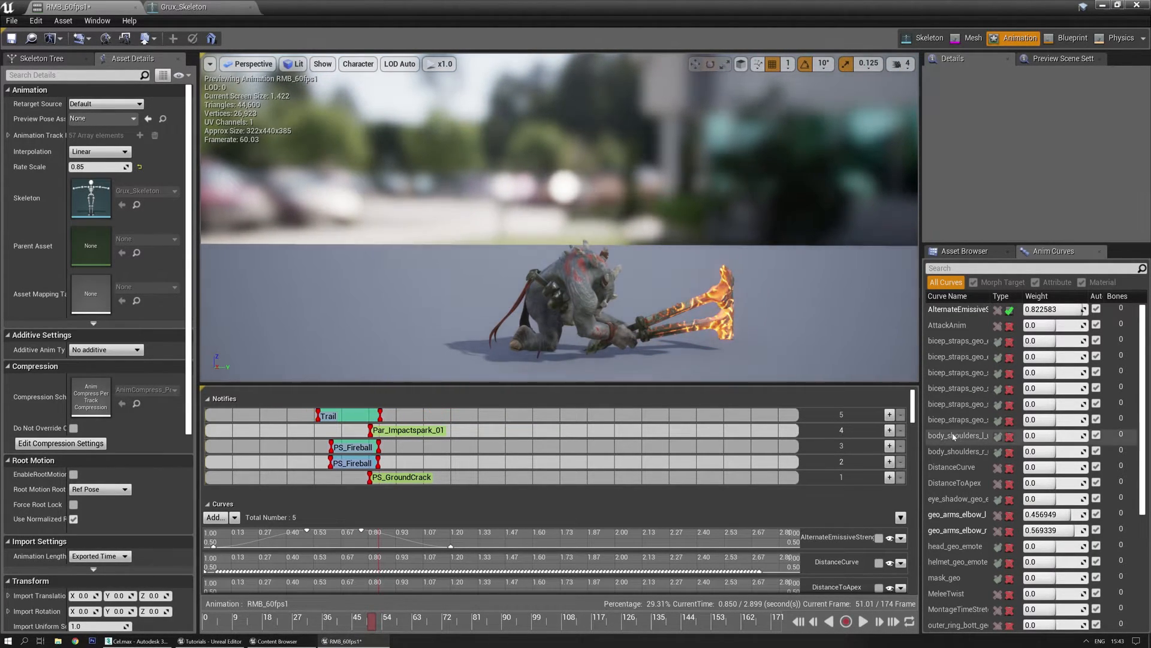
Step: Add a sixth notify track and paste a copy of the Trail notify onto it at its original time
{"action": "left_click", "coordinate": [889, 415]}
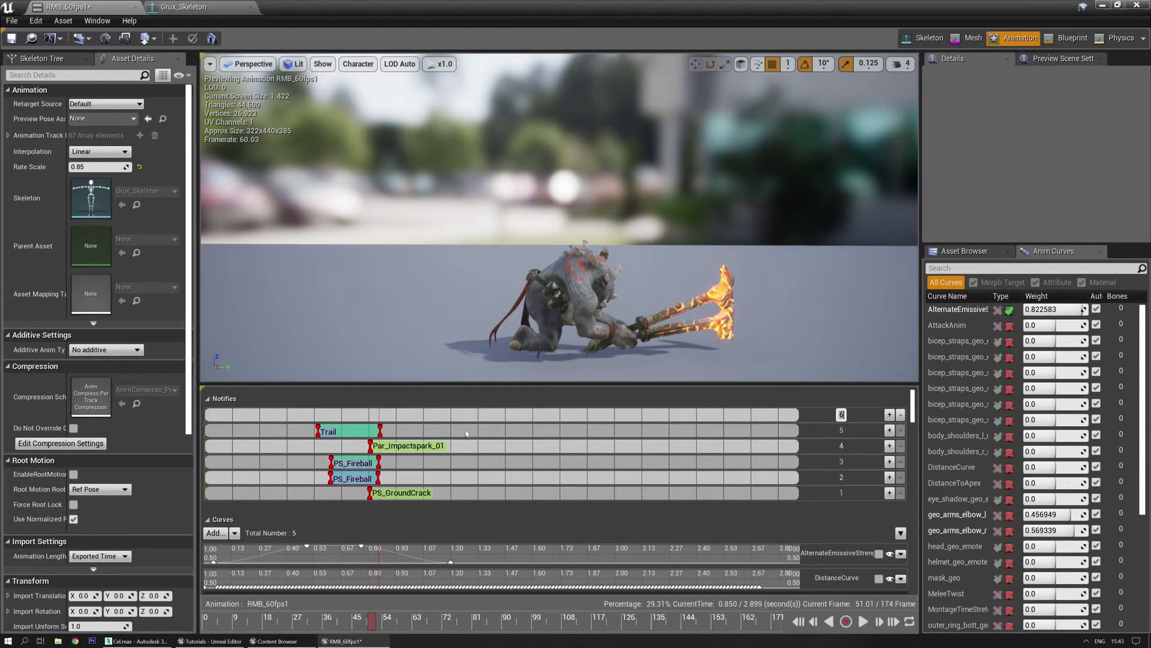
{"action": "left_click", "coordinate": [322, 430]}
{"action": "right_click", "coordinate": [327, 430]}
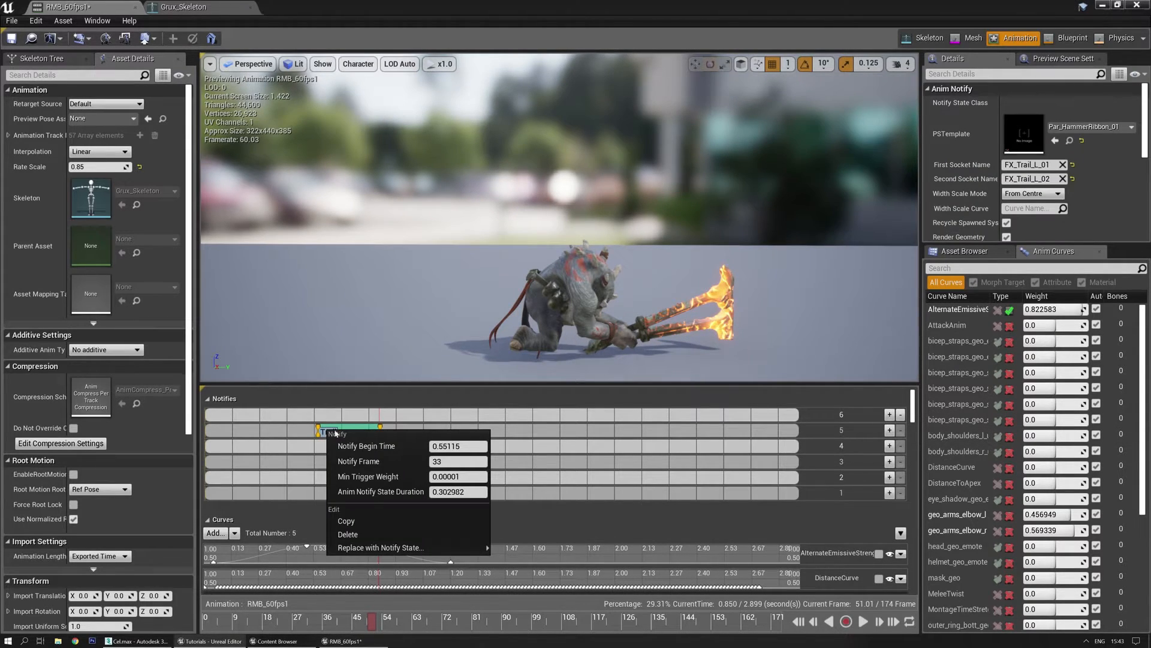
{"action": "left_click", "coordinate": [368, 528]}
{"action": "right_click", "coordinate": [316, 412]}
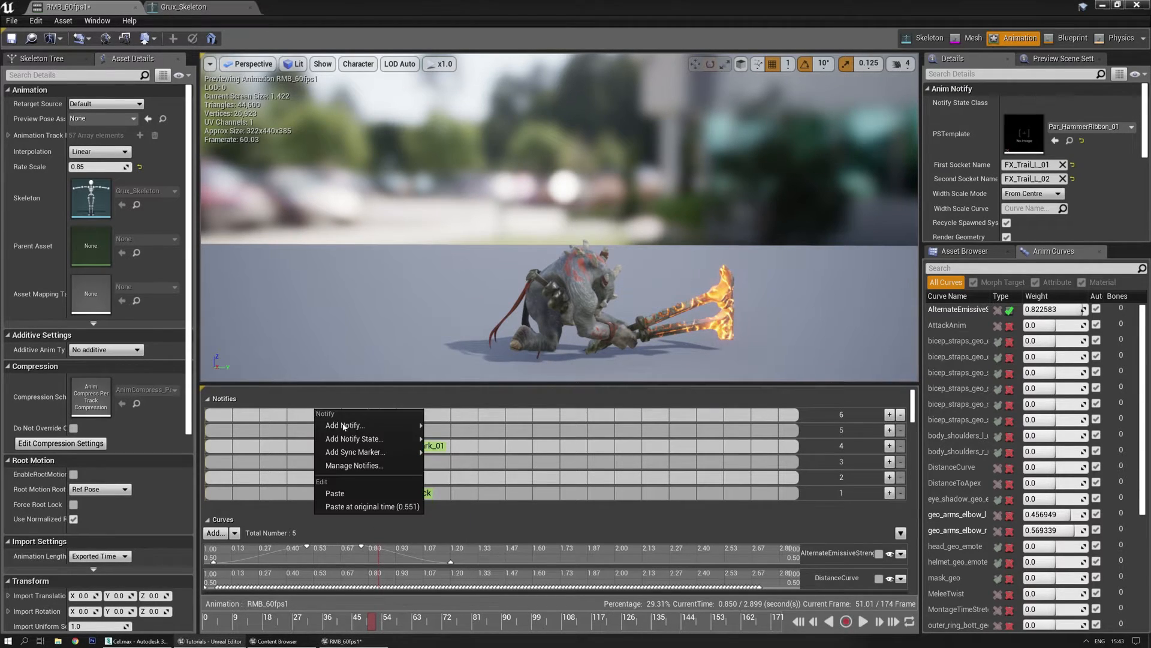
{"action": "left_click", "coordinate": [348, 507]}
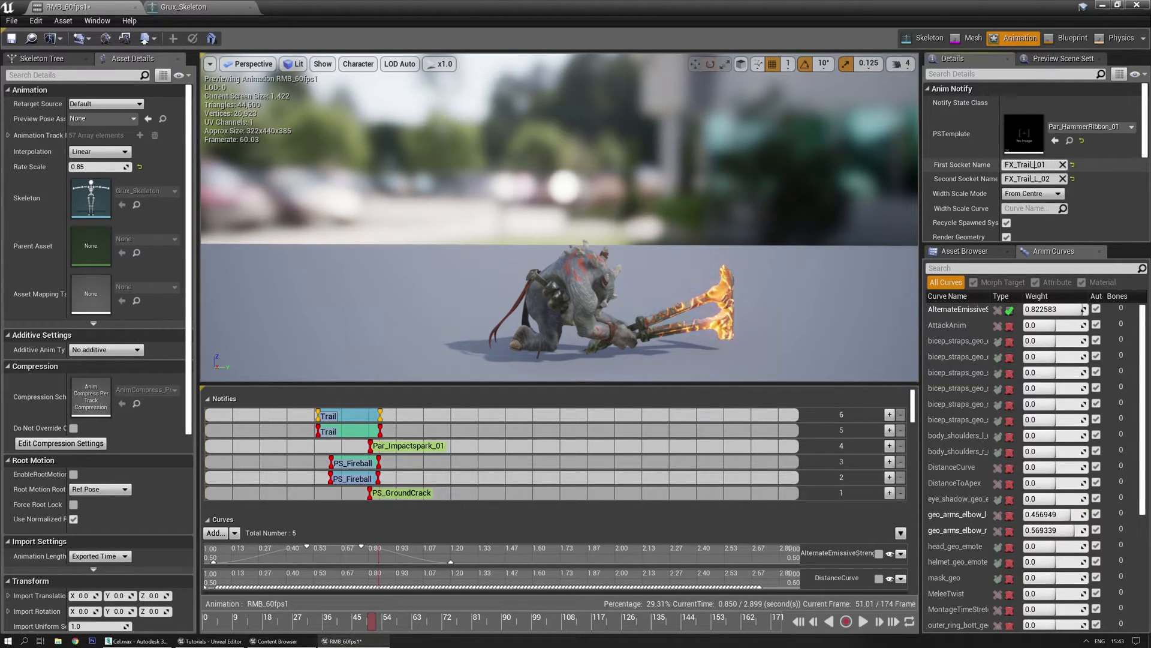
Step: Set the copied Trail notify's first socket to FX_Trail_R_01 and its second socket to FX_Trail_R_02
{"action": "type", "text": "R"}
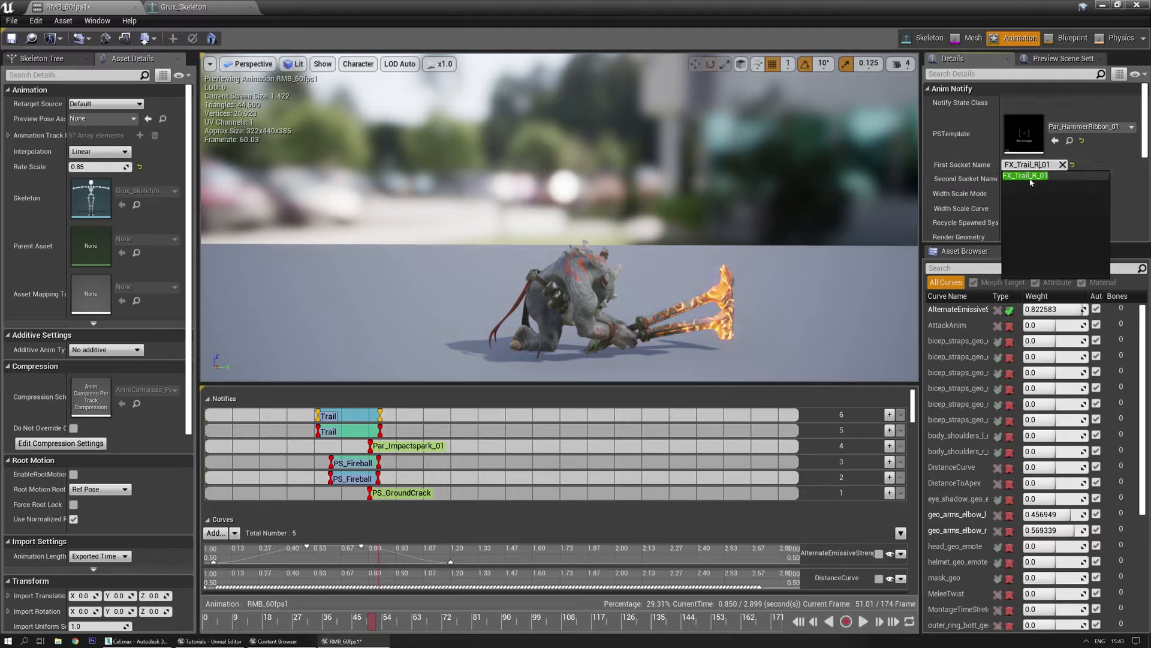
{"action": "left_click", "coordinate": [1030, 177]}
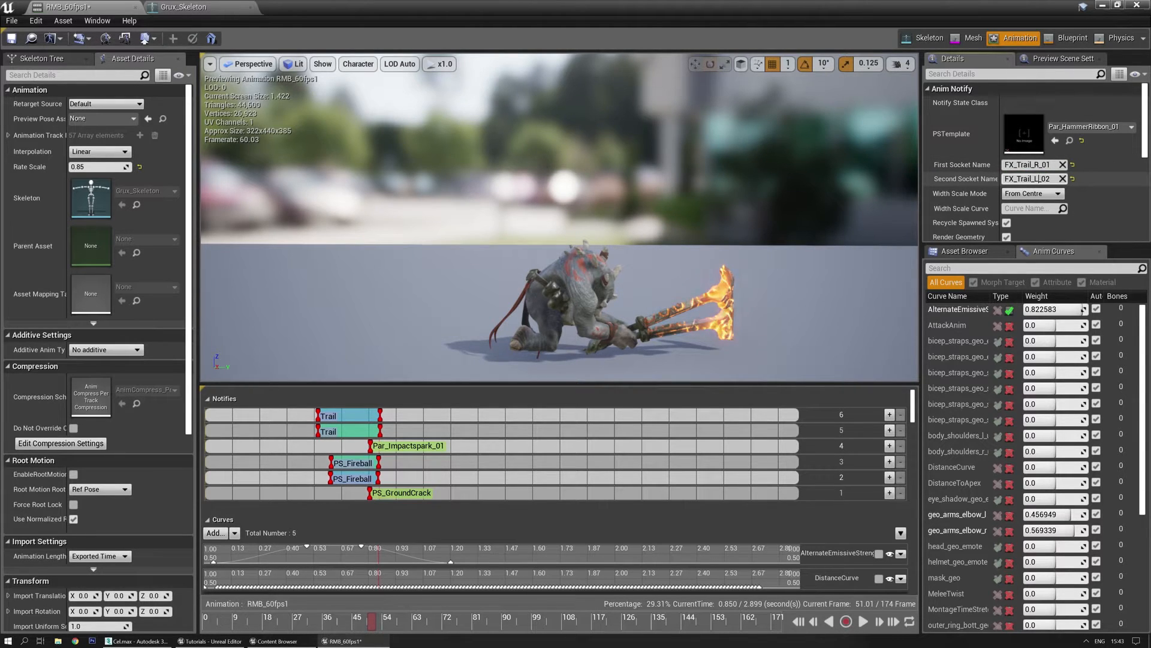
{"action": "type", "text": "R"}
{"action": "key", "text": "Return"}
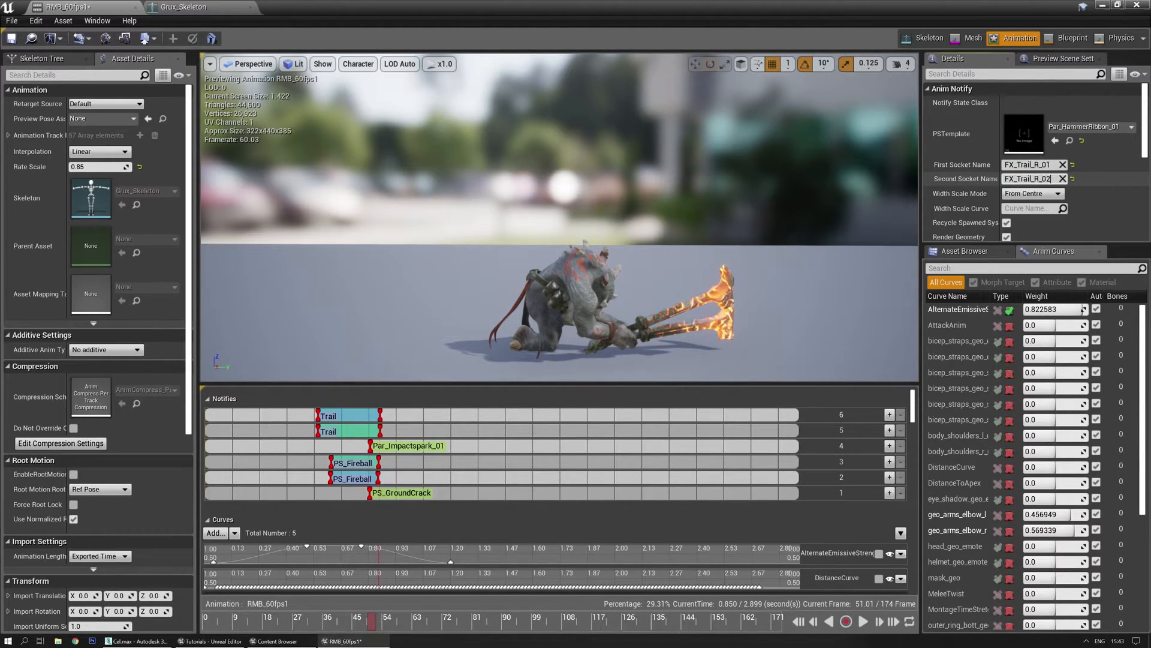
Step: Scrub and play the RMB_60fps1 animation to examine the trails on both hammers
{"action": "right_click_drag", "start_coordinate": [738, 203], "coordinate": [734, 224]}
{"action": "left_click_drag", "start_coordinate": [380, 629], "coordinate": [266, 628]}
{"action": "key", "text": "space"}
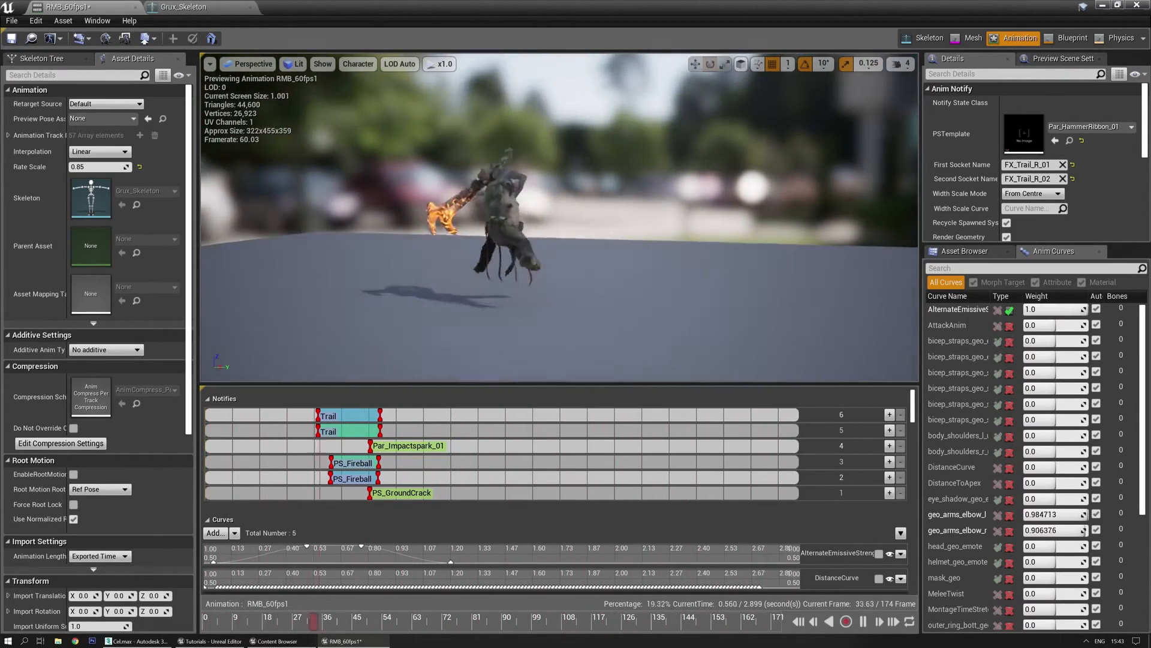
{"action": "left_click", "coordinate": [185, 8]}
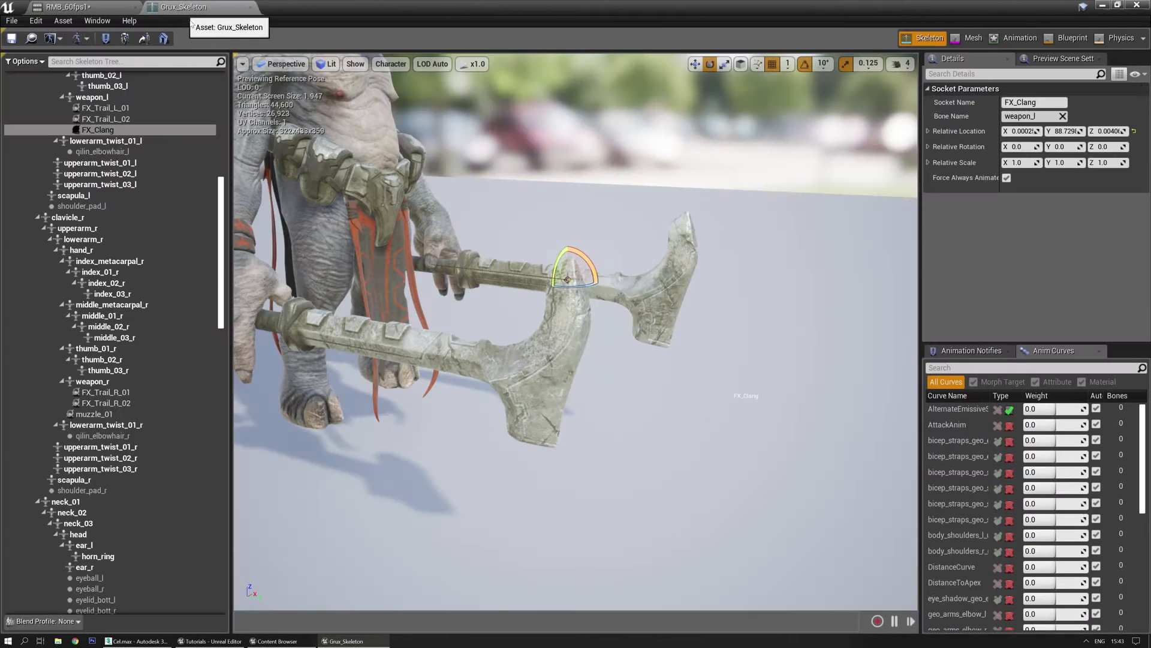
{"action": "left_click", "coordinate": [90, 9]}
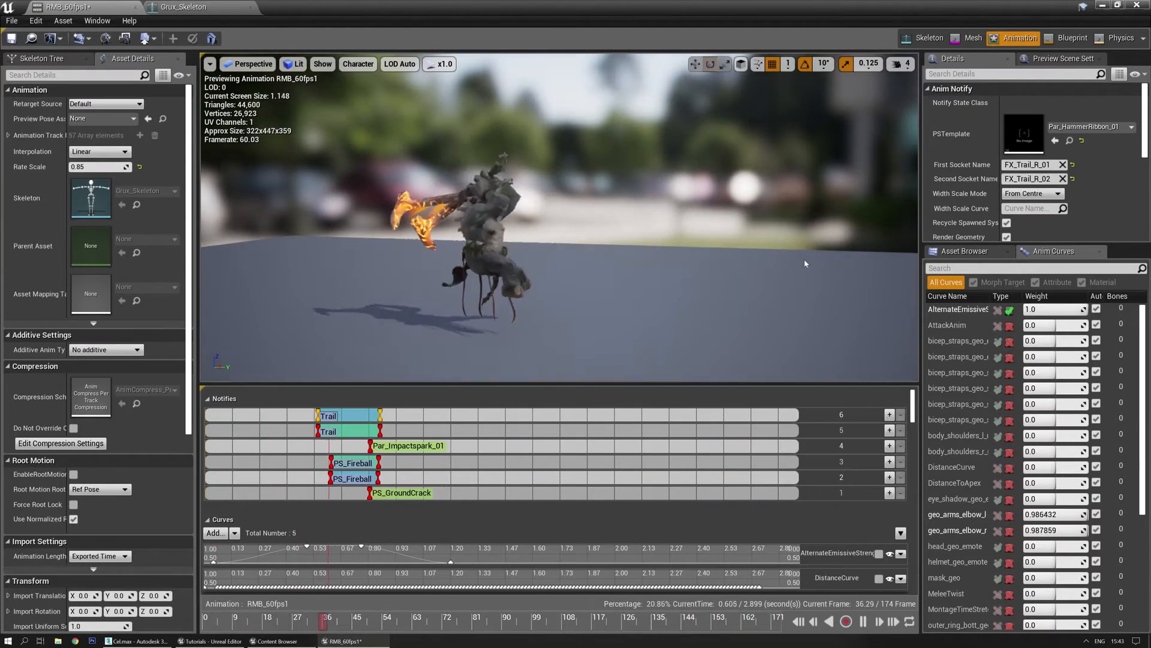
Step: In Par_HammerRibbon_01, set Color Over Life to a vector constant of R 10, G 5.2, B 0, save, and check it in the animation
{"action": "double_click", "coordinate": [1024, 134]}
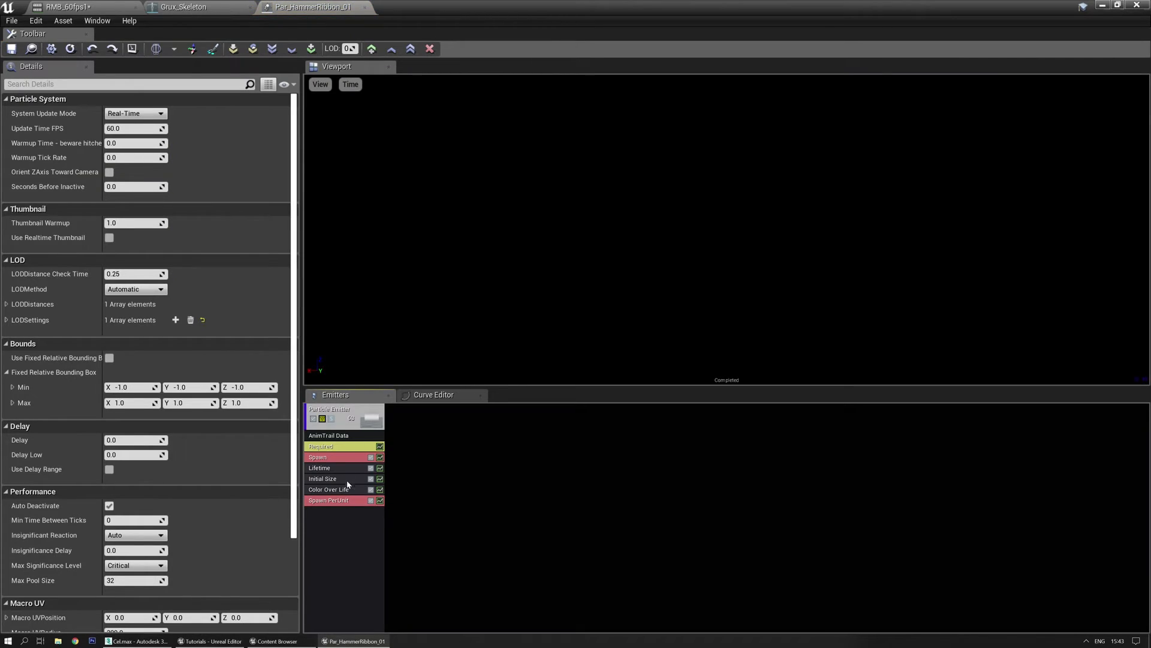
{"action": "left_click", "coordinate": [345, 489]}
{"action": "left_click", "coordinate": [159, 127]}
{"action": "left_click", "coordinate": [150, 148]}
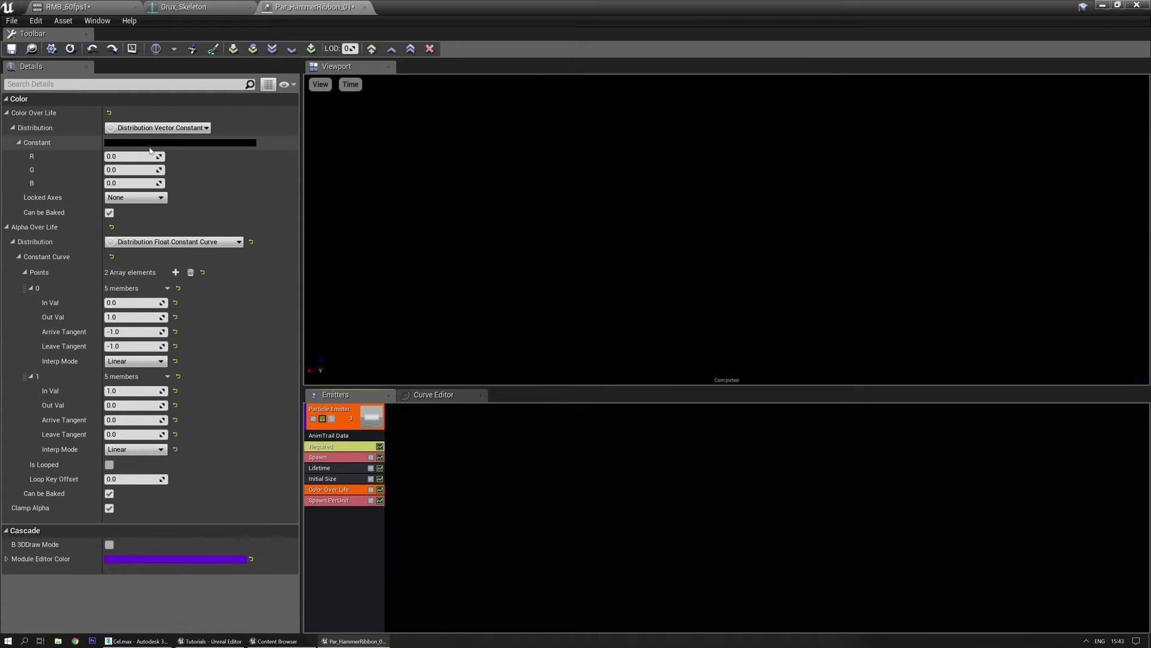
{"action": "left_click", "coordinate": [180, 143]}
{"action": "left_click", "coordinate": [240, 174]}
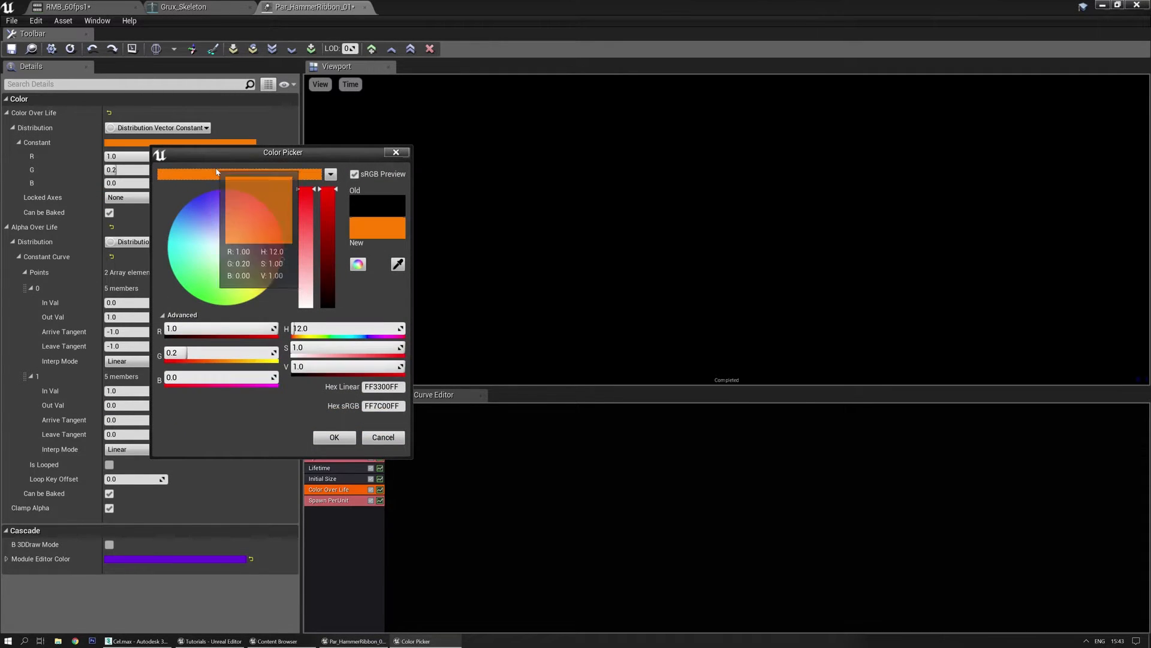
{"action": "left_click", "coordinate": [334, 437]}
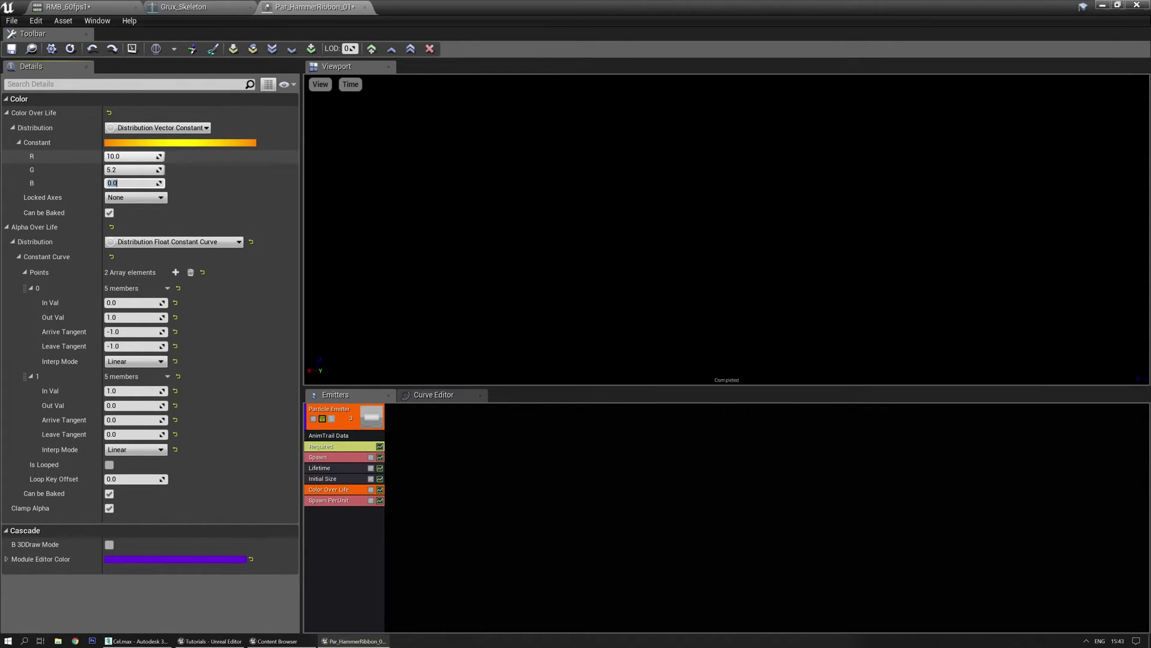
{"action": "left_click", "coordinate": [12, 49]}
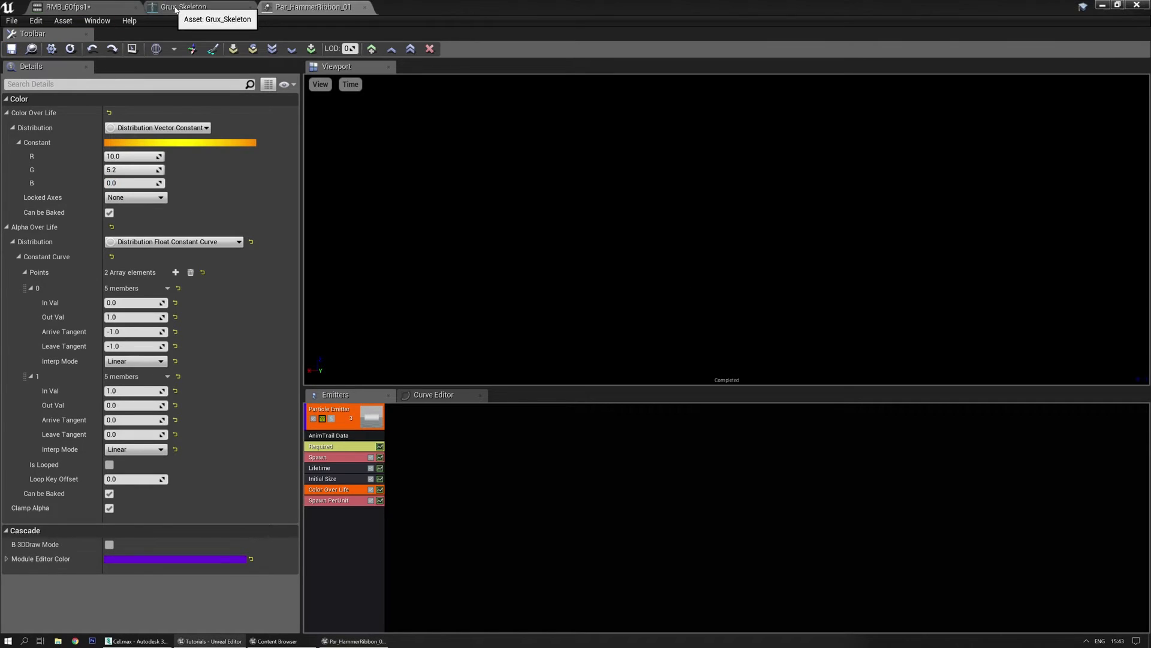
{"action": "left_click", "coordinate": [185, 6]}
{"action": "left_click", "coordinate": [90, 7]}
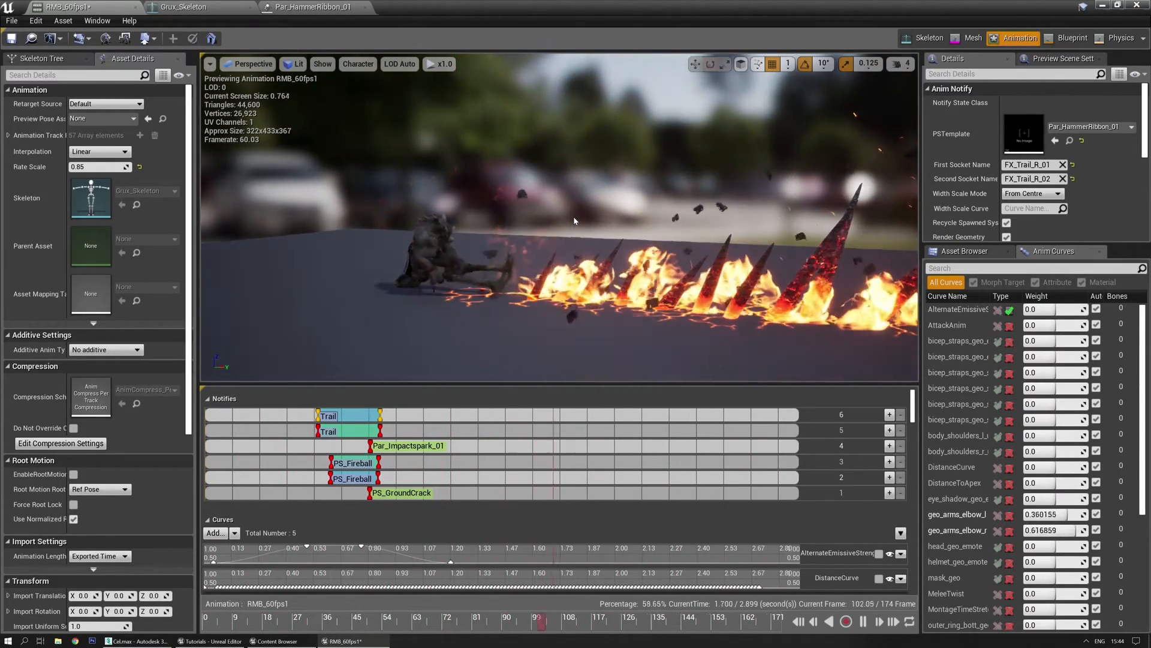
Step: Switch the ribbon emitter's Lifetime module to Distribution Float Constant and set its constant value
{"action": "left_click", "coordinate": [315, 6]}
{"action": "left_click", "coordinate": [329, 469]}
{"action": "left_click", "coordinate": [174, 128]}
{"action": "left_click", "coordinate": [136, 146]}
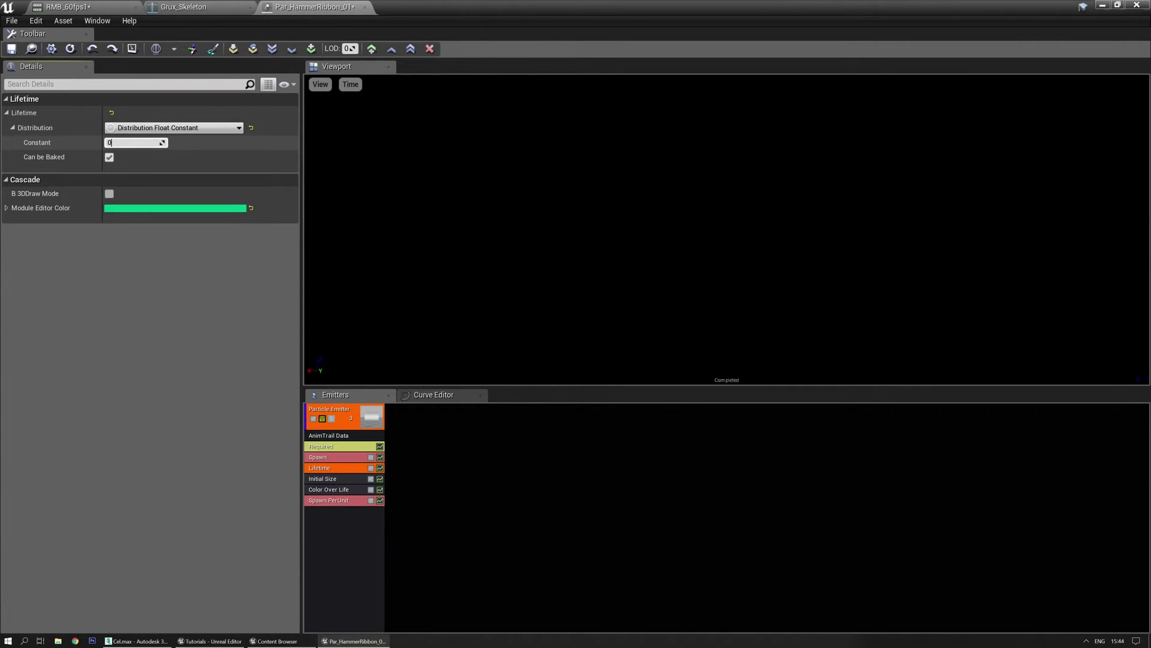
Step: Add a Size By Life module with a linear vector constant curve from 1 at time 0 to 0 at time 1, and save
{"action": "right_click", "coordinate": [333, 511]}
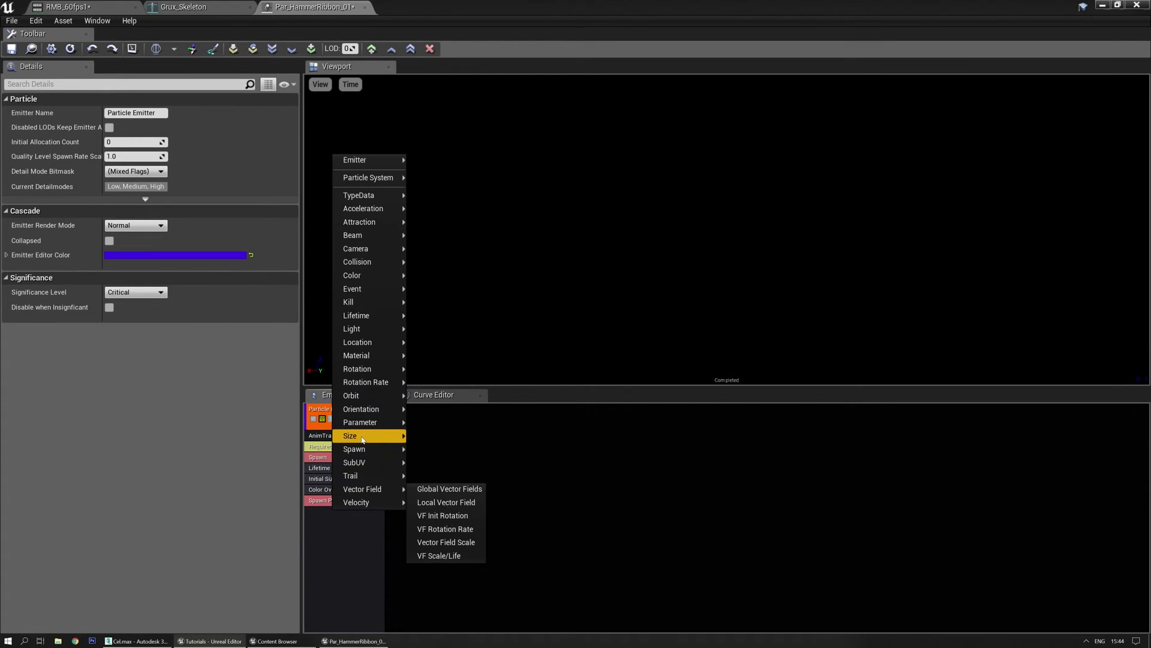
{"action": "mouse_move", "coordinate": [363, 440]}
{"action": "left_click", "coordinate": [436, 462]}
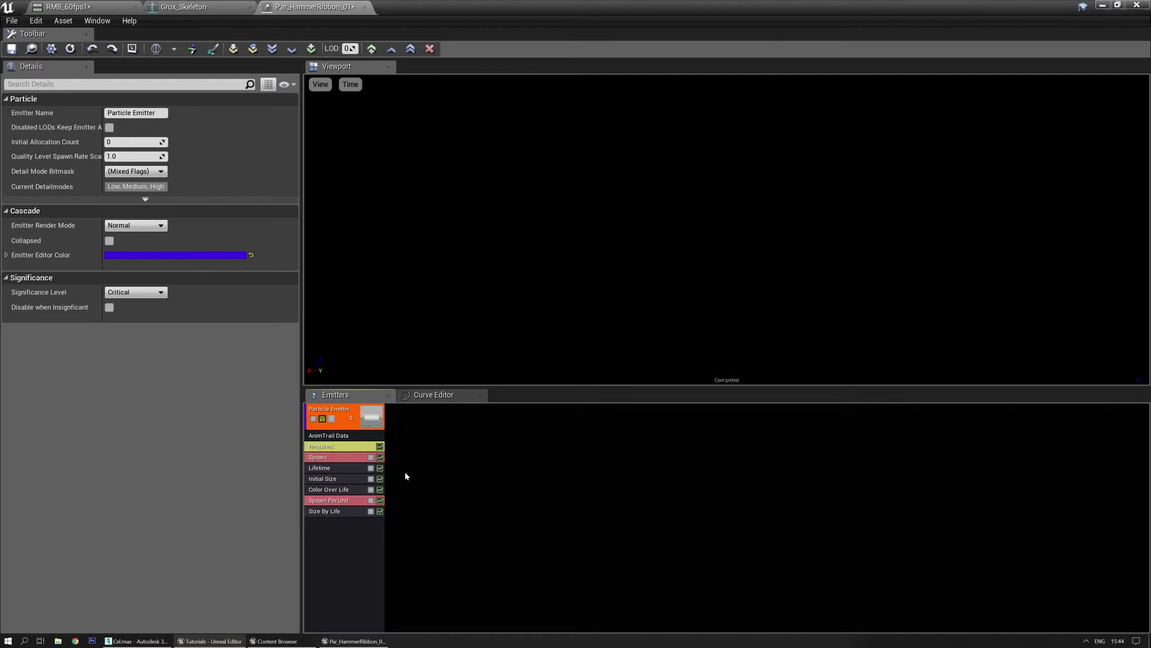
{"action": "left_click", "coordinate": [332, 514]}
{"action": "right_click", "coordinate": [215, 133]}
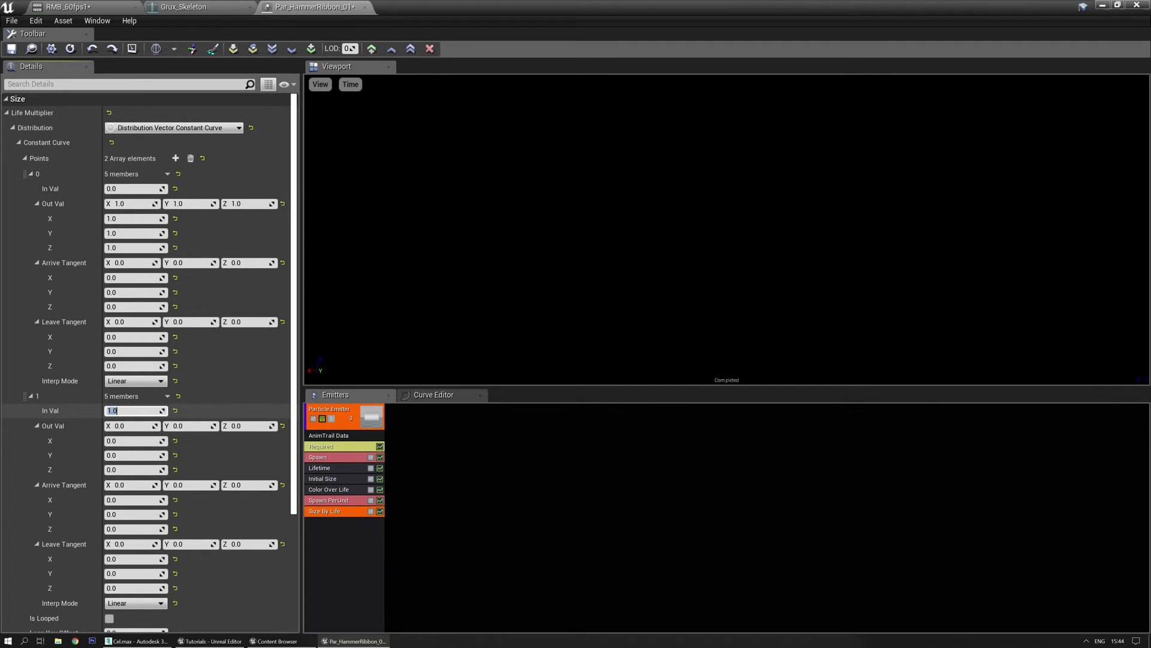
{"action": "left_click", "coordinate": [12, 50]}
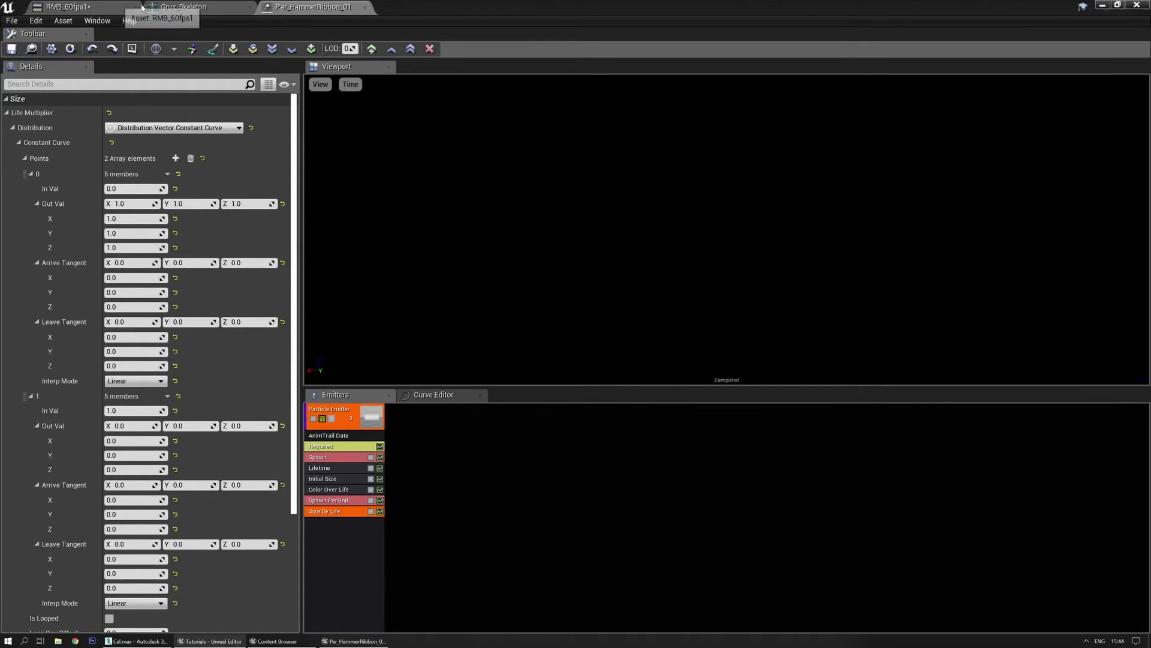
{"action": "left_click", "coordinate": [69, 6]}
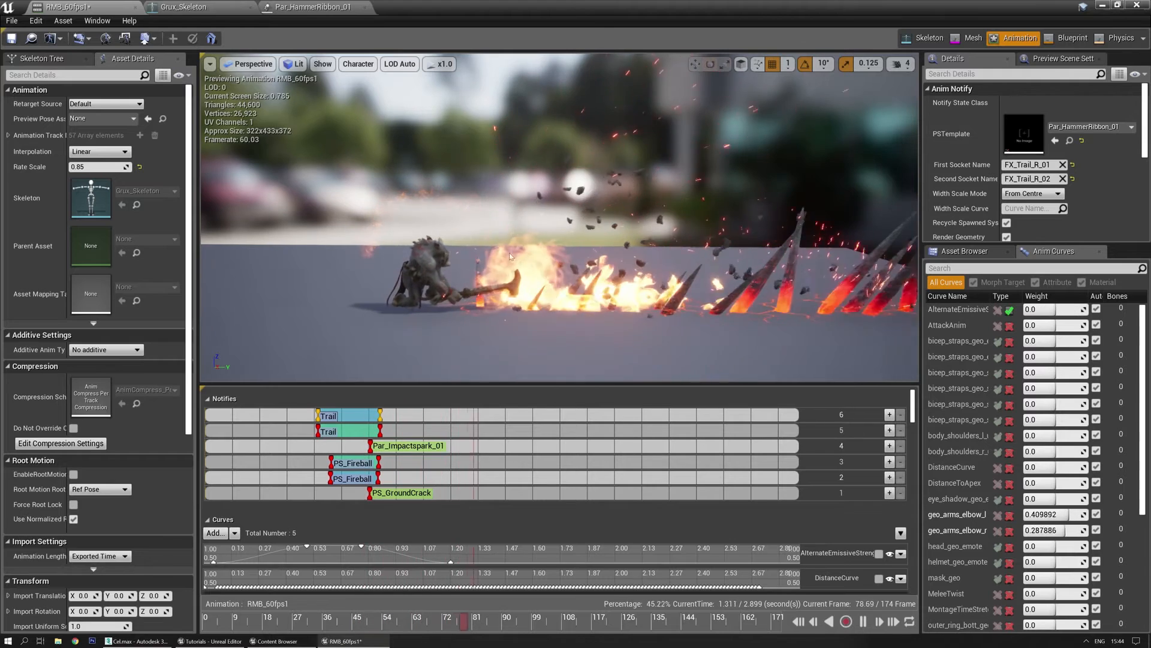
Step: Adjust the constant lifetime of the ribbon emitter in Par_HammerRibbon_01, save, and check the trails in the RMB_60fps1 animation
{"action": "left_click", "coordinate": [313, 8]}
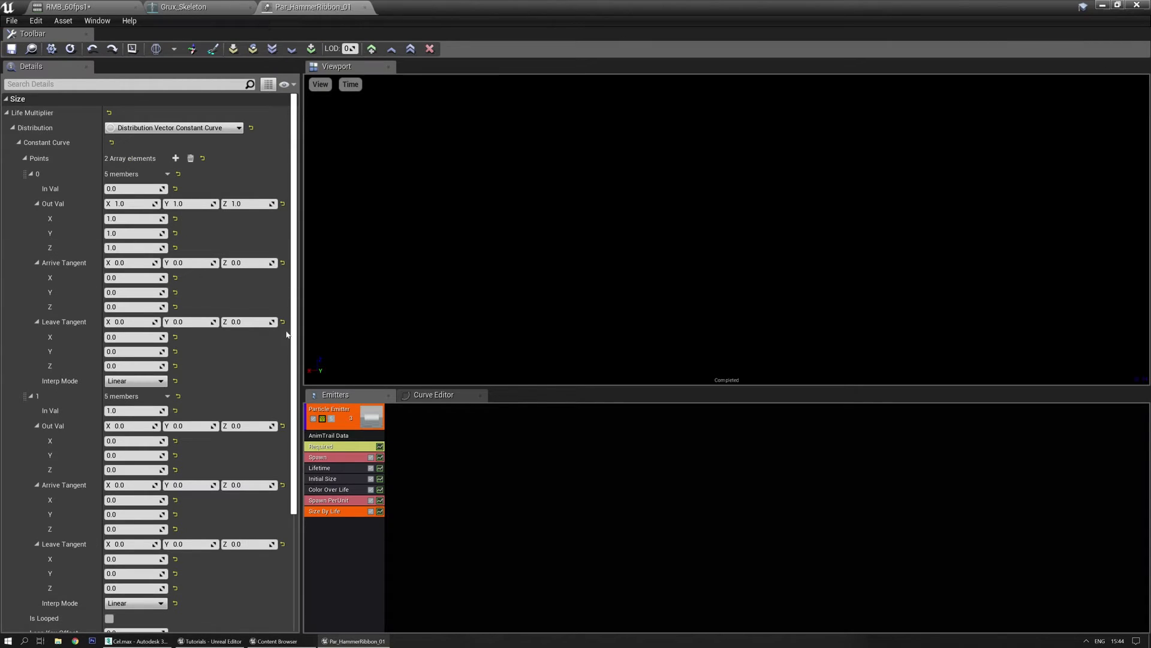
{"action": "left_click", "coordinate": [333, 467]}
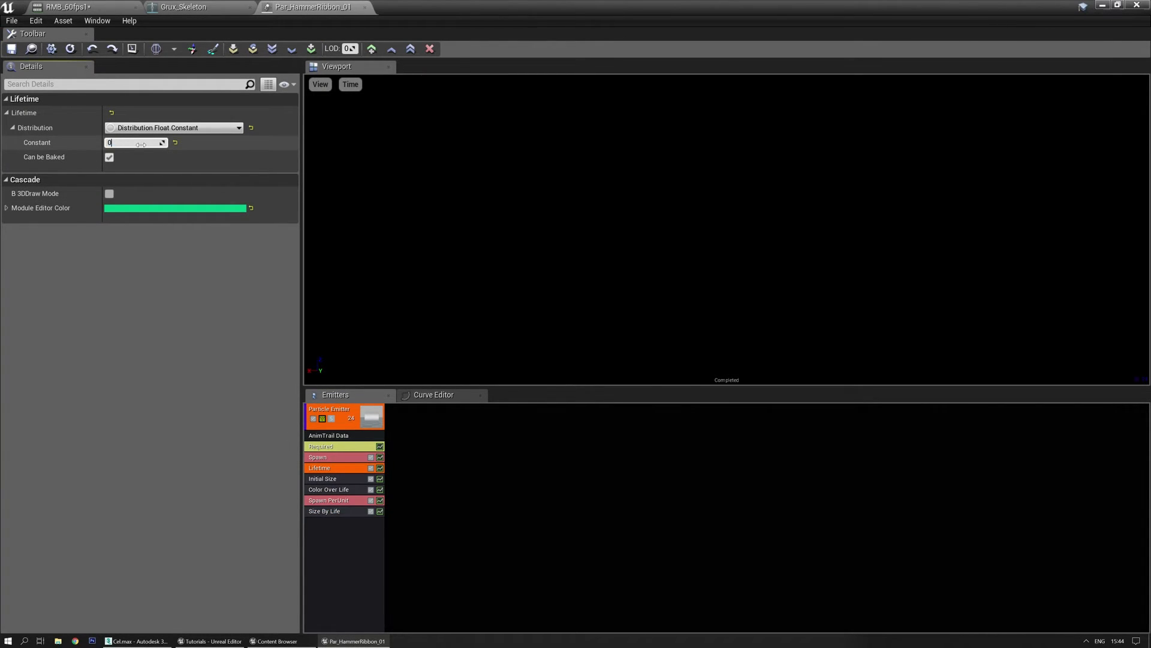
{"action": "left_click", "coordinate": [11, 50]}
{"action": "left_click", "coordinate": [68, 7]}
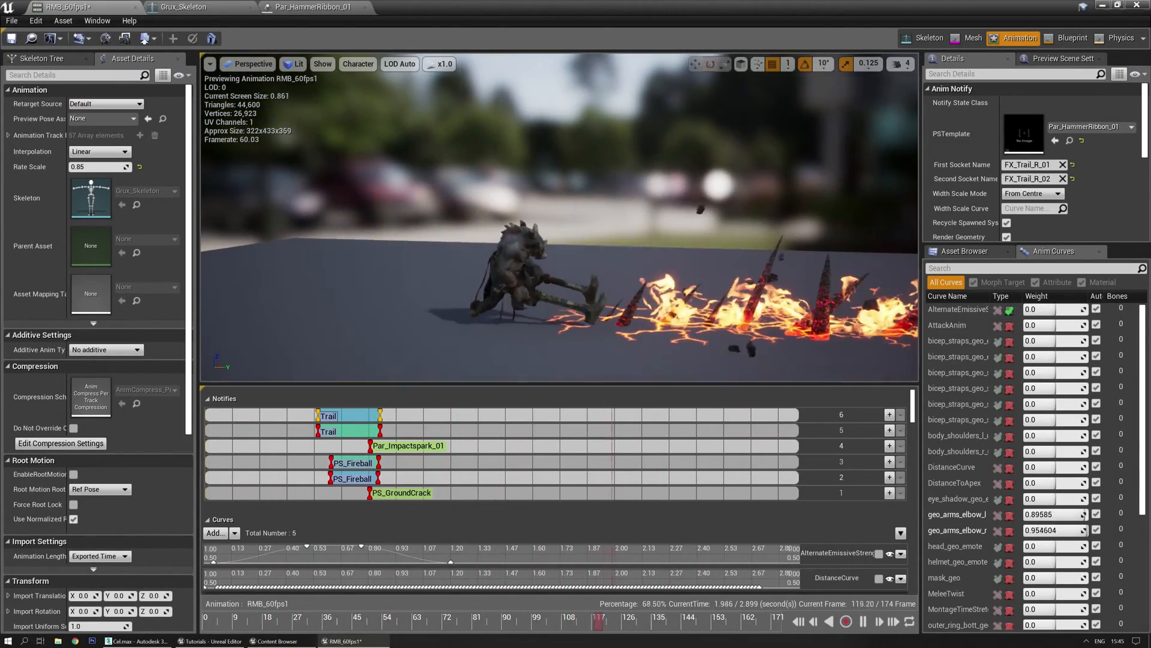
Step: In Grux_Skeleton, move the FX_Trail_L_02 socket along the left hammer's handle toward its head, to about Y 68.69
{"action": "left_click", "coordinate": [926, 37]}
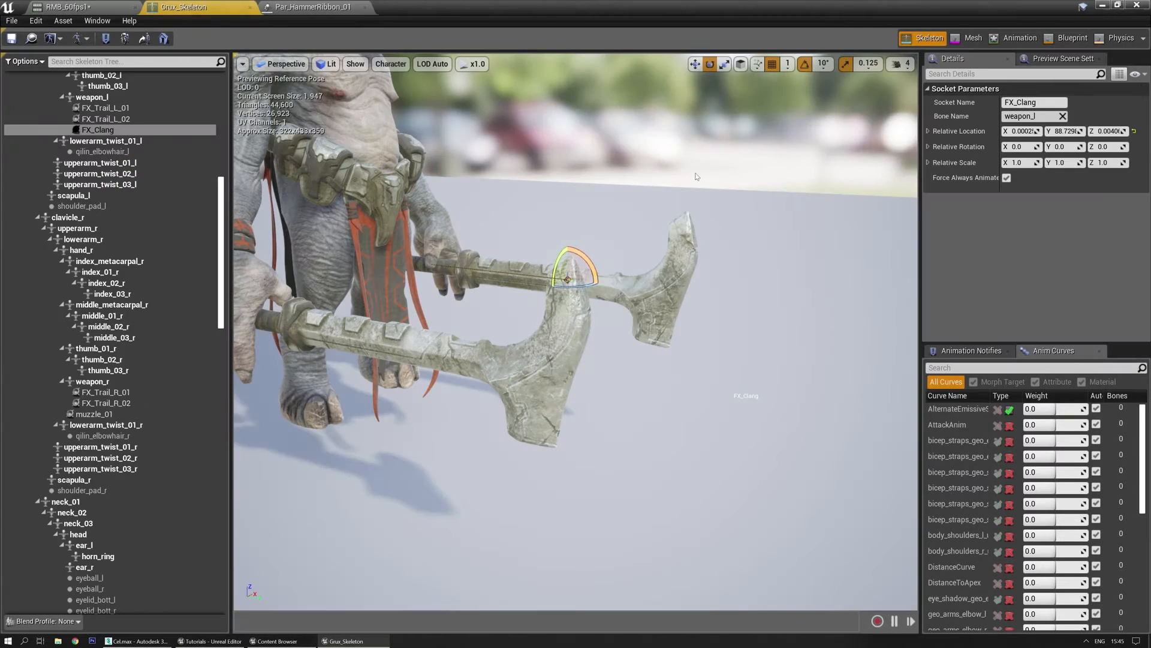
{"action": "left_click", "coordinate": [123, 119]}
{"action": "mouse_move", "coordinate": [545, 218]}
{"action": "right_mouse_down"}
{"action": "mouse_move", "coordinate": [522, 258]}
{"action": "mouse_move", "coordinate": [545, 219]}
{"action": "right_mouse_up"}
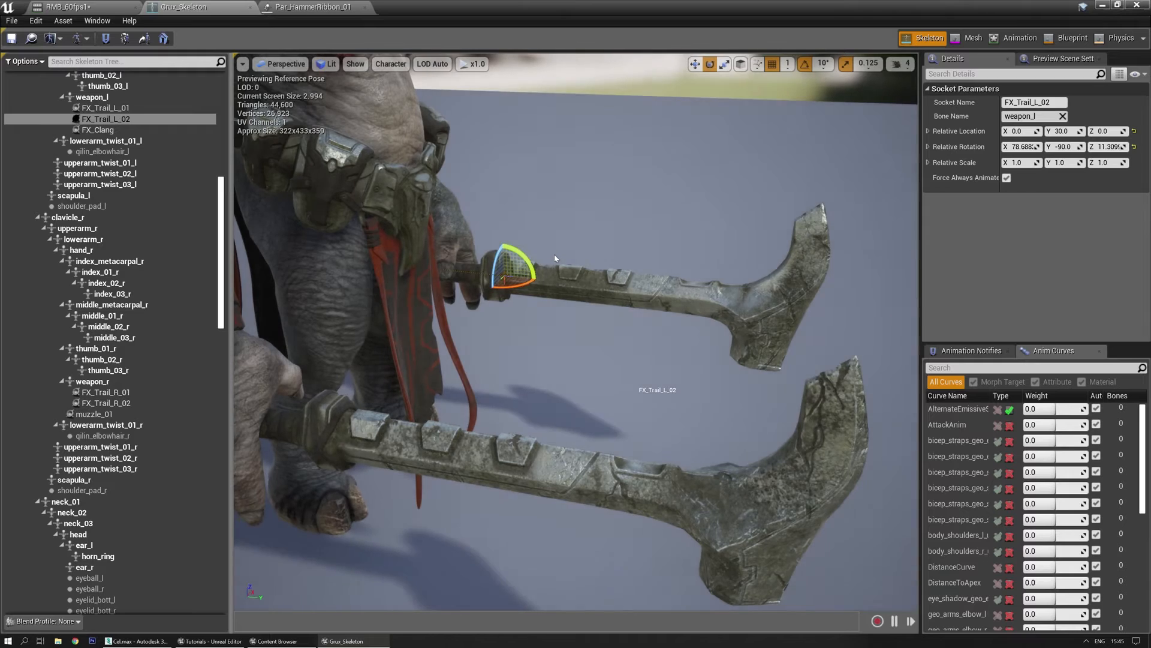
{"action": "key", "text": "r"}
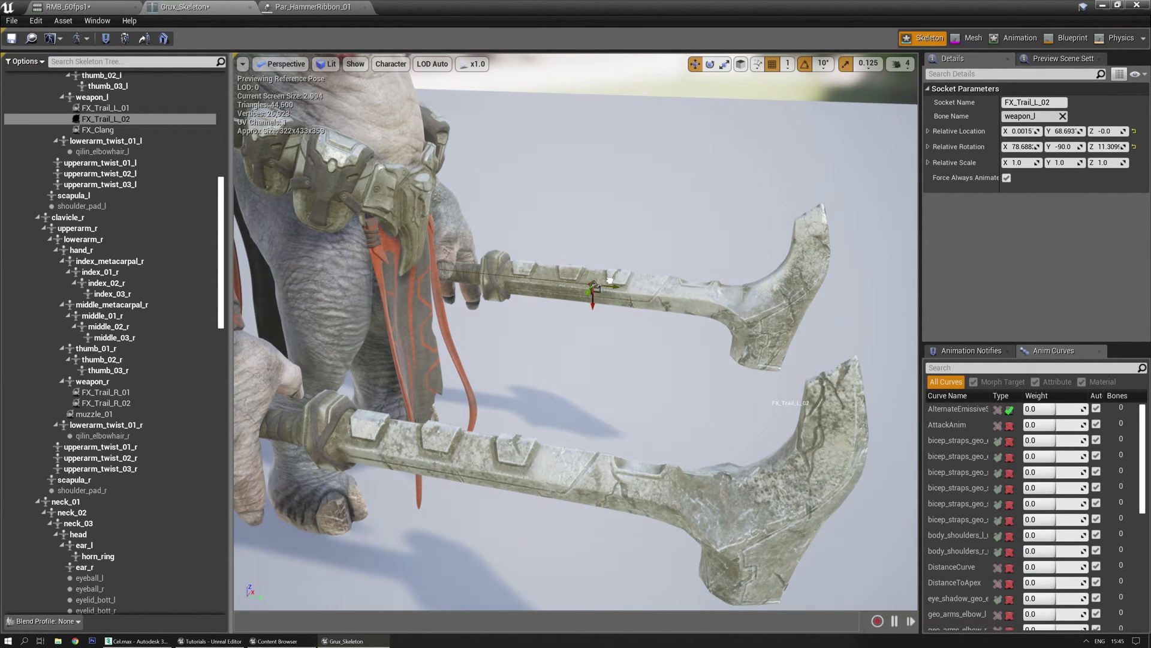
{"action": "mouse_move", "coordinate": [556, 306]}
{"action": "left_mouse_down", "text": "alt"}
{"action": "mouse_move", "coordinate": [500, 282]}
{"action": "mouse_move", "coordinate": [594, 324]}
{"action": "mouse_move", "coordinate": [552, 305]}
{"action": "left_mouse_up", "text": "alt"}
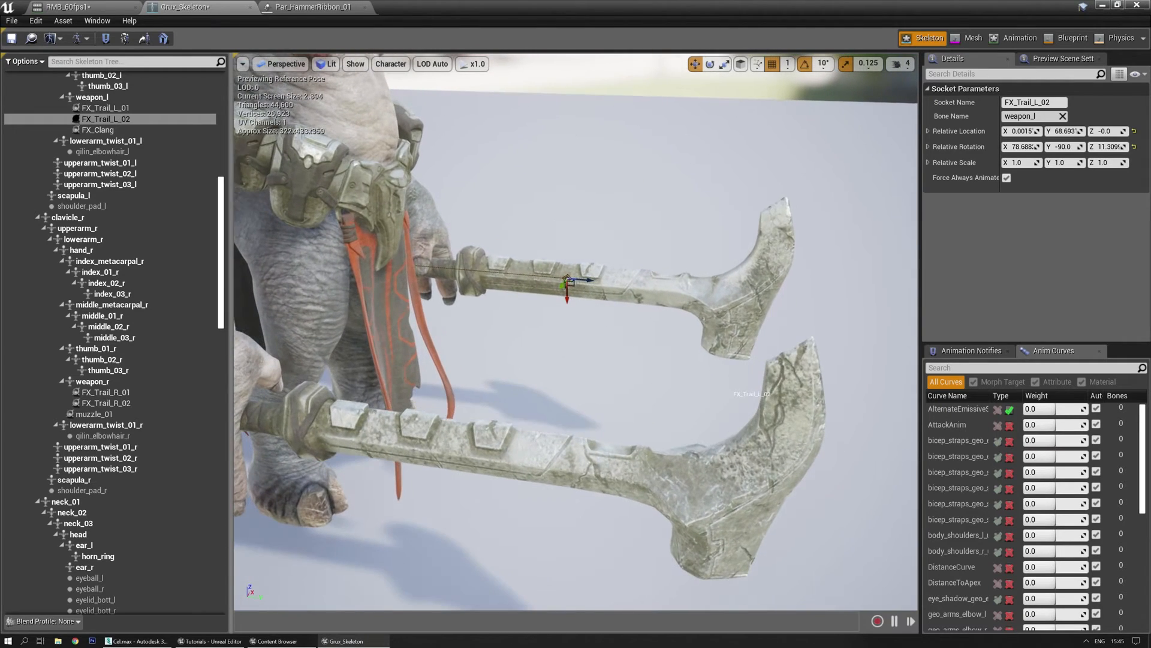
Step: Move the FX_Trail_R_02 socket along the right hammer's handle to about Y -76.6, save the skeleton, and check the trails in RMB_60fps1
{"action": "left_click", "coordinate": [120, 403]}
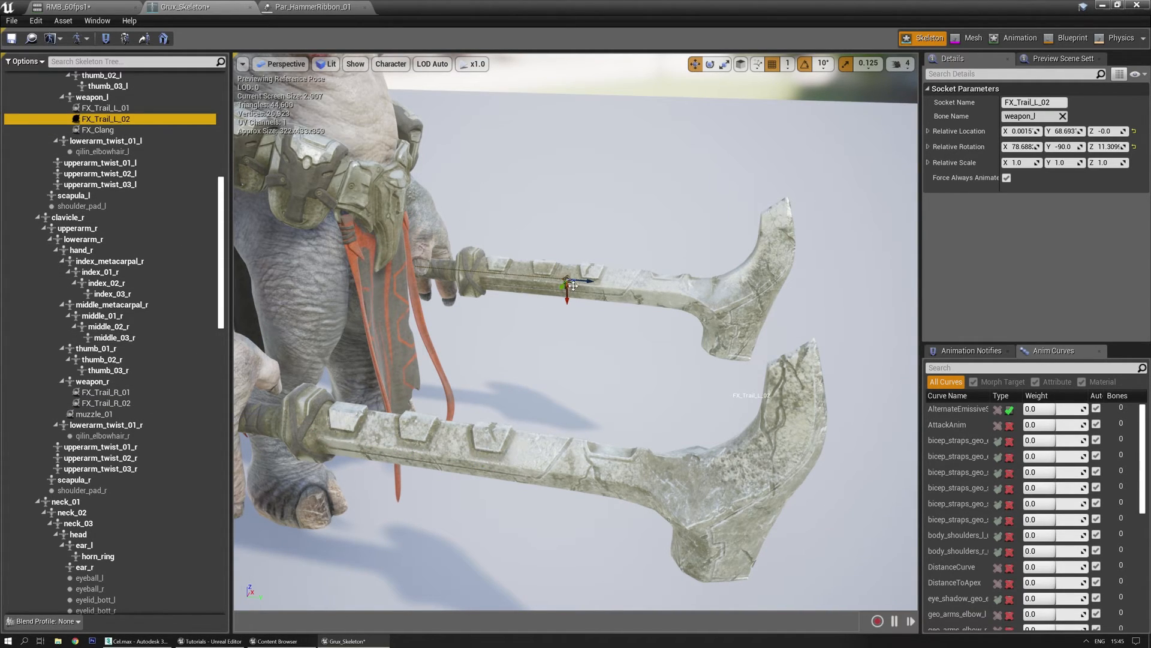
{"action": "left_click", "coordinate": [129, 402]}
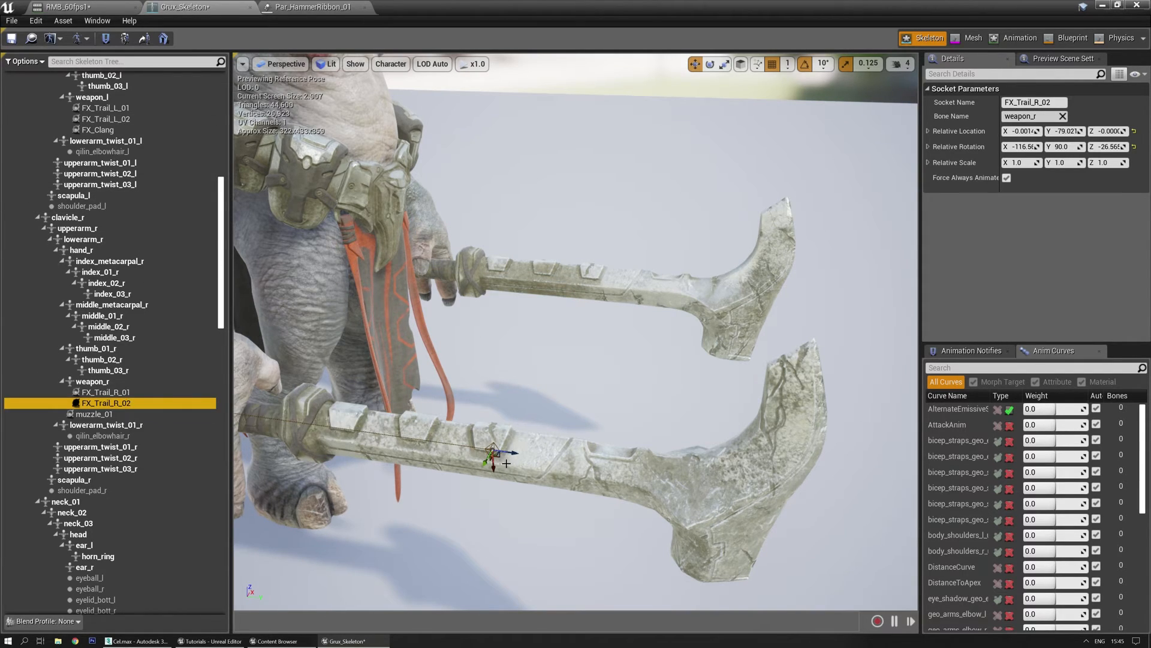
{"action": "right_click_drag", "start_coordinate": [499, 442], "coordinate": [455, 450]}
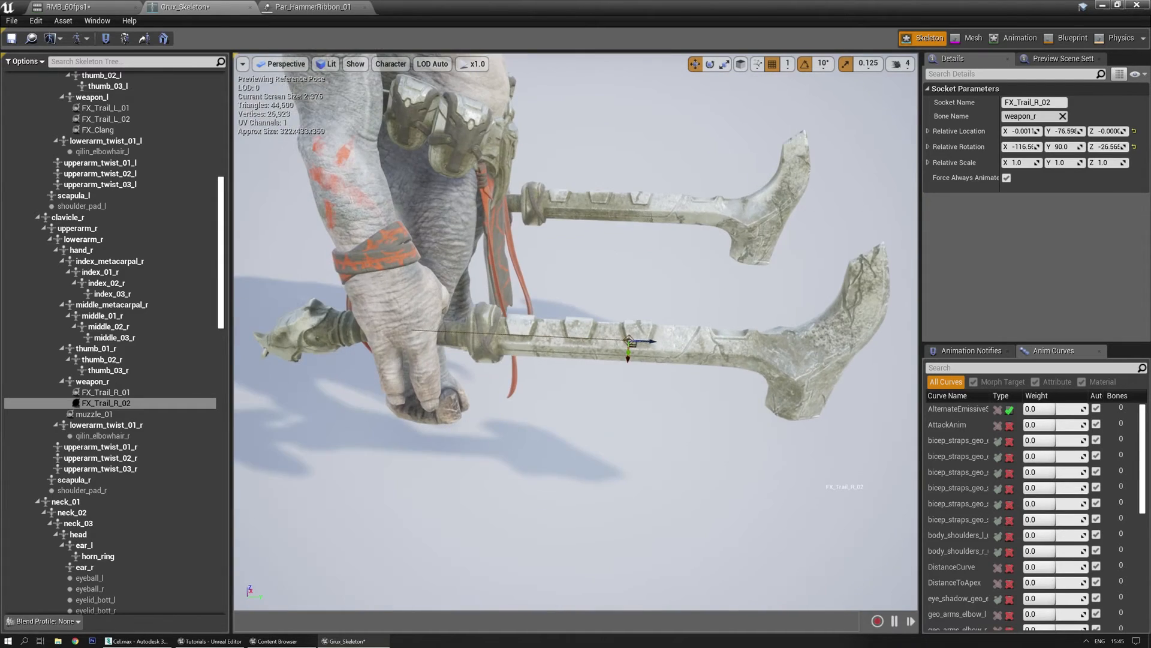
{"action": "left_click", "coordinate": [12, 40]}
{"action": "left_click", "coordinate": [105, 8]}
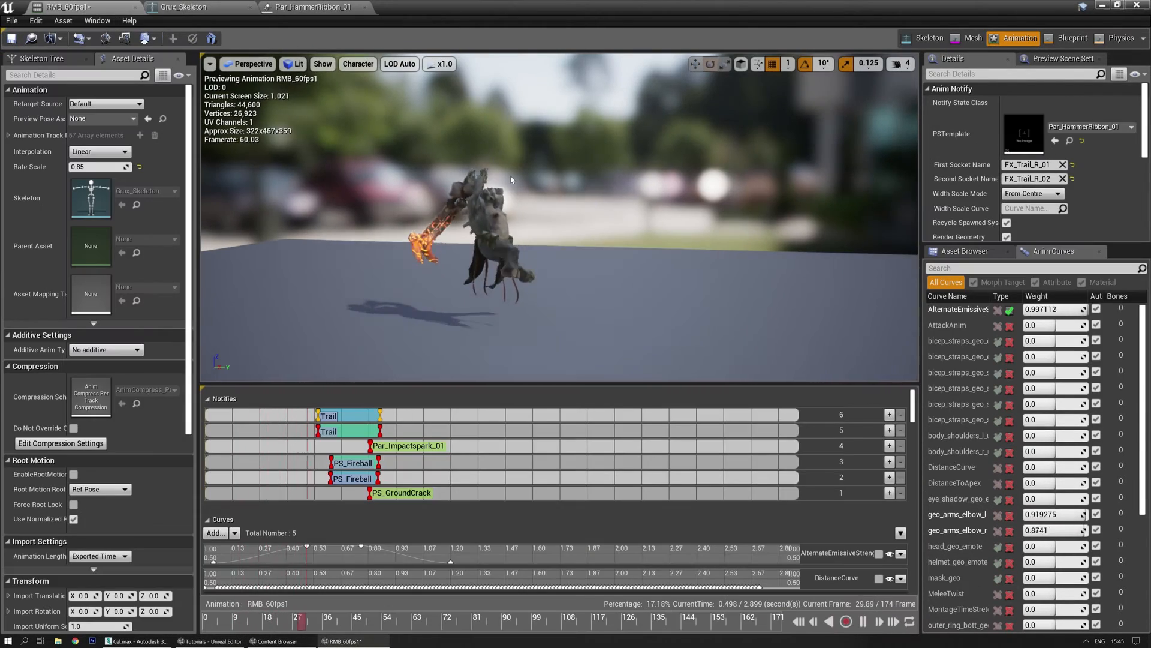
{"action": "mouse_move", "coordinate": [553, 210]}
{"action": "right_mouse_down"}
{"action": "mouse_move", "coordinate": [555, 174]}
{"action": "mouse_move", "coordinate": [560, 197]}
{"action": "right_mouse_up"}
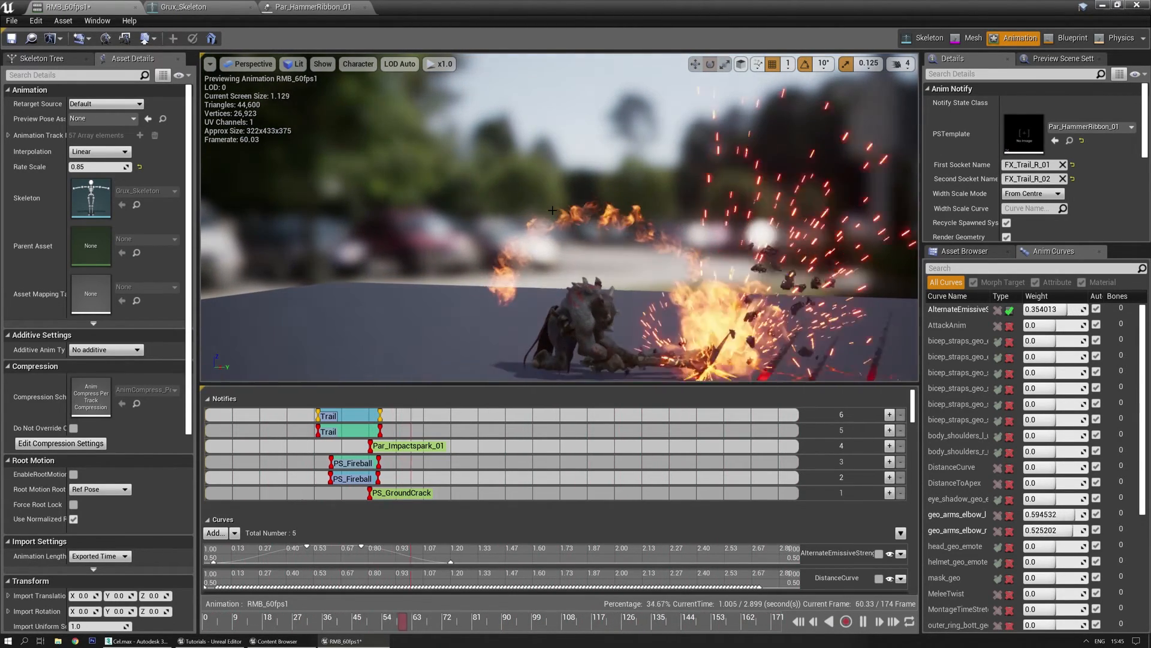
Step: Set the Lifetime constant in Par_HammerRibbon_01 to 0.22, save the particle system, and return to the RMB_60fps1 animation
{"action": "left_click", "coordinate": [311, 7]}
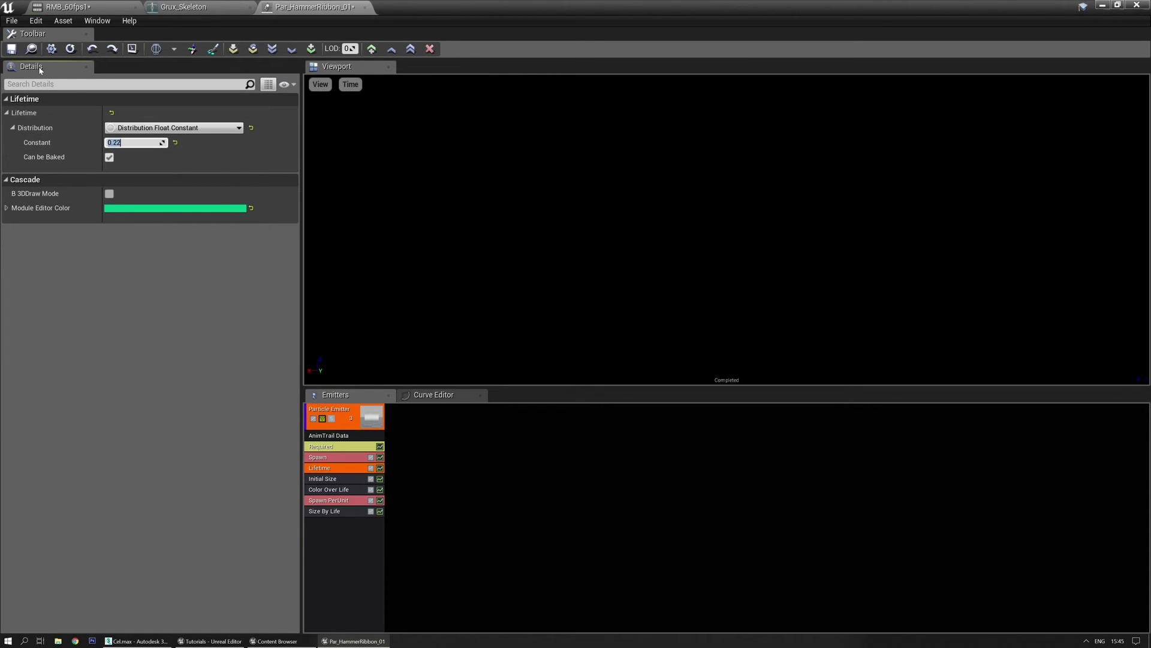
{"action": "left_click", "coordinate": [11, 49]}
{"action": "left_click", "coordinate": [66, 6]}
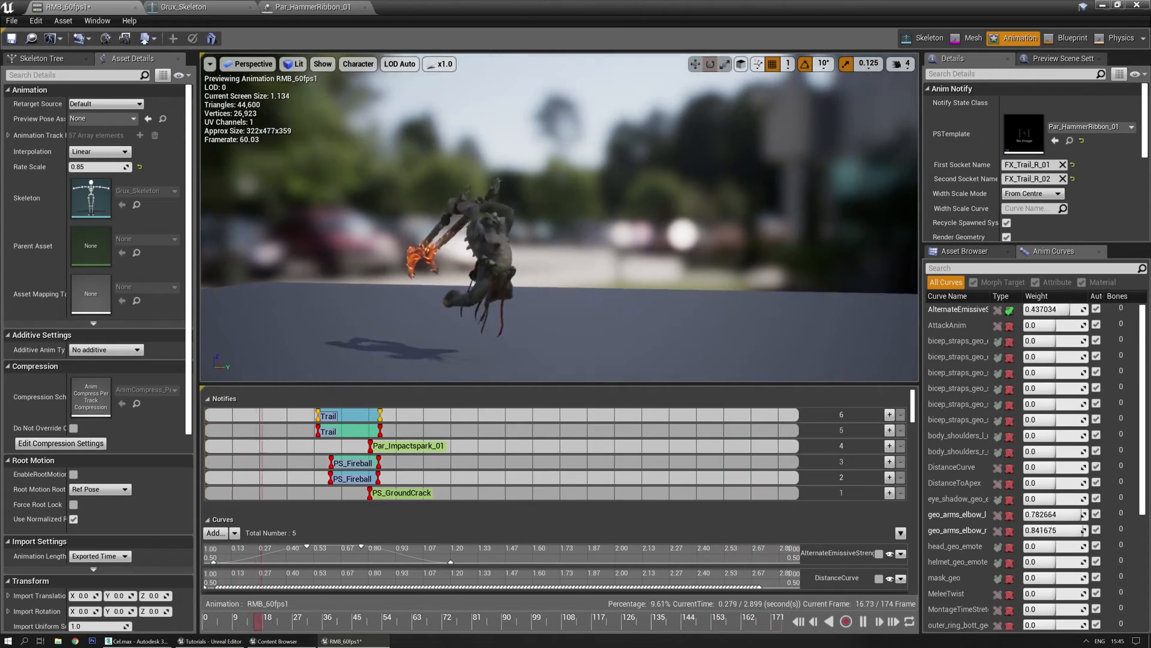
Step: Examine the hammer trails and ground crack effect from several angles during playback, and save the RMB_60fps1 animation
{"action": "right_click_drag", "start_coordinate": [520, 188], "coordinate": [487, 188]}
{"action": "right_click_drag", "start_coordinate": [624, 133], "coordinate": [579, 138]}
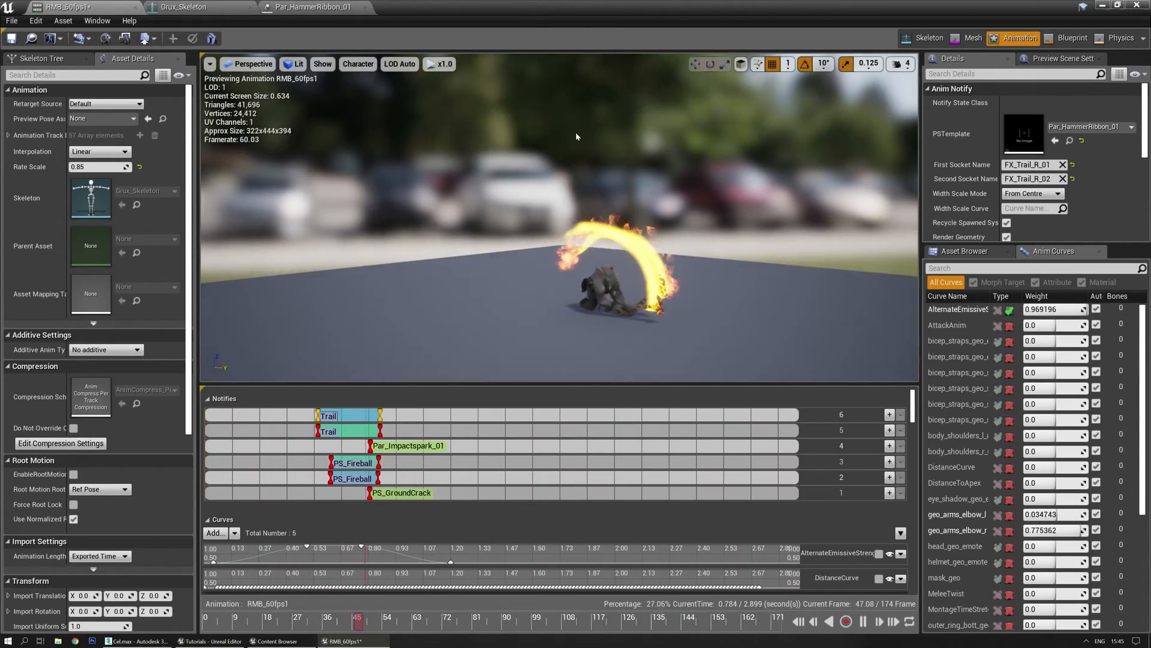
{"action": "mouse_move", "coordinate": [532, 179]}
{"action": "right_mouse_down"}
{"action": "mouse_move", "coordinate": [569, 180]}
{"action": "mouse_move", "coordinate": [533, 179]}
{"action": "right_mouse_up"}
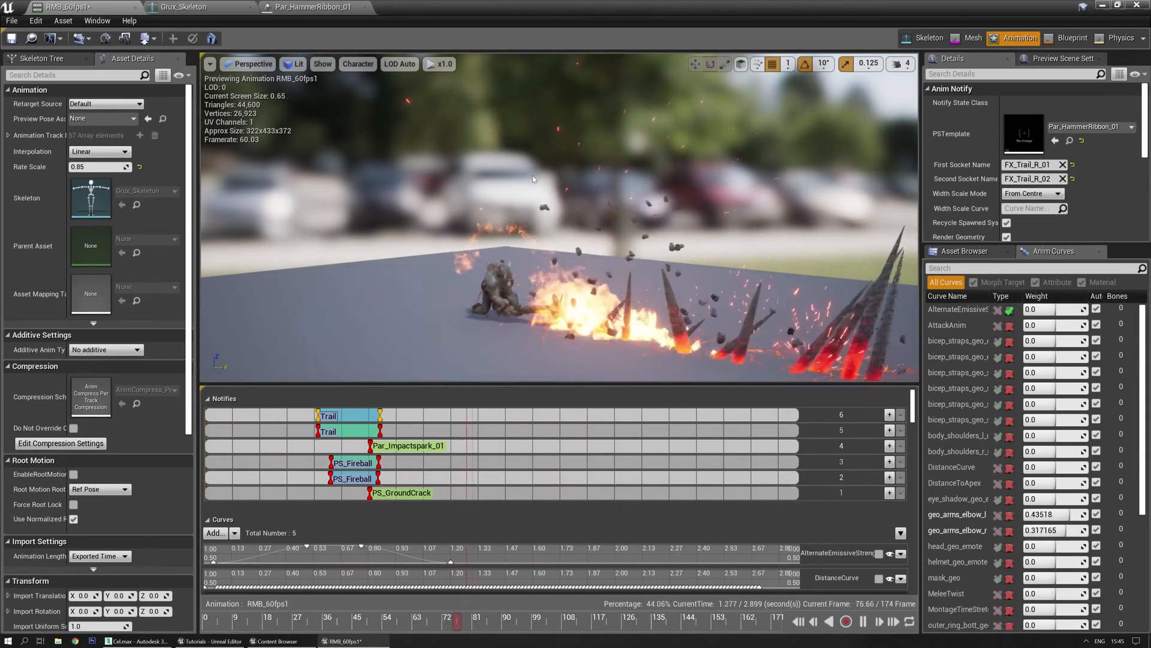
{"action": "middle_click_drag", "start_coordinate": [533, 178], "coordinate": [479, 229]}
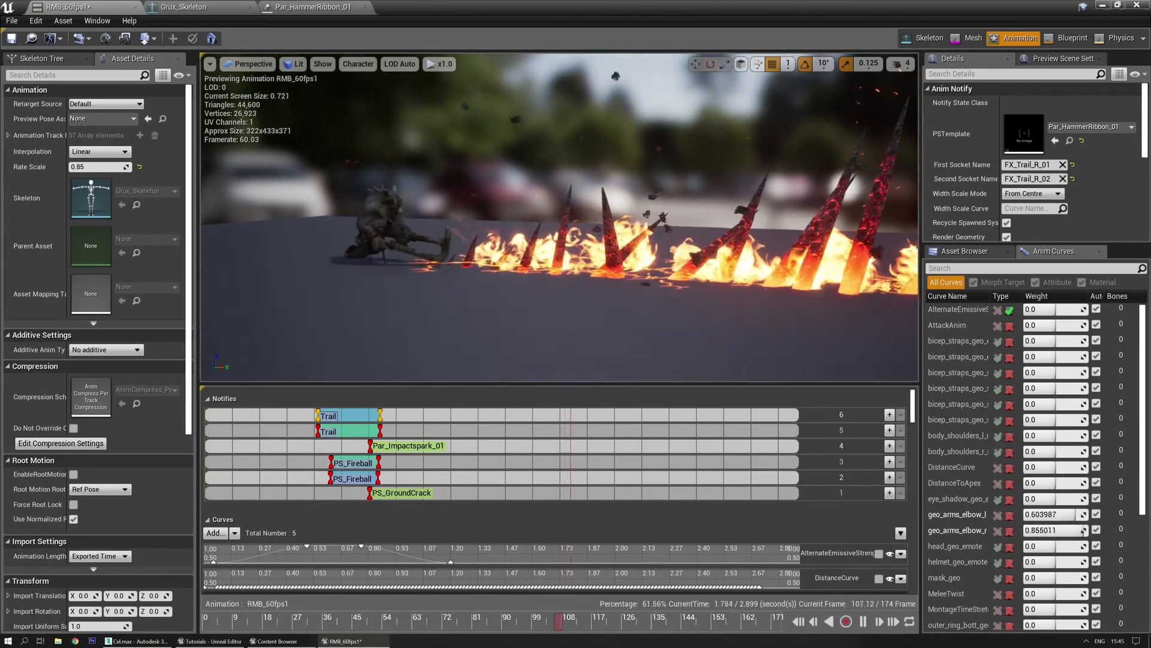
{"action": "middle_click_drag", "start_coordinate": [479, 230], "coordinate": [479, 204]}
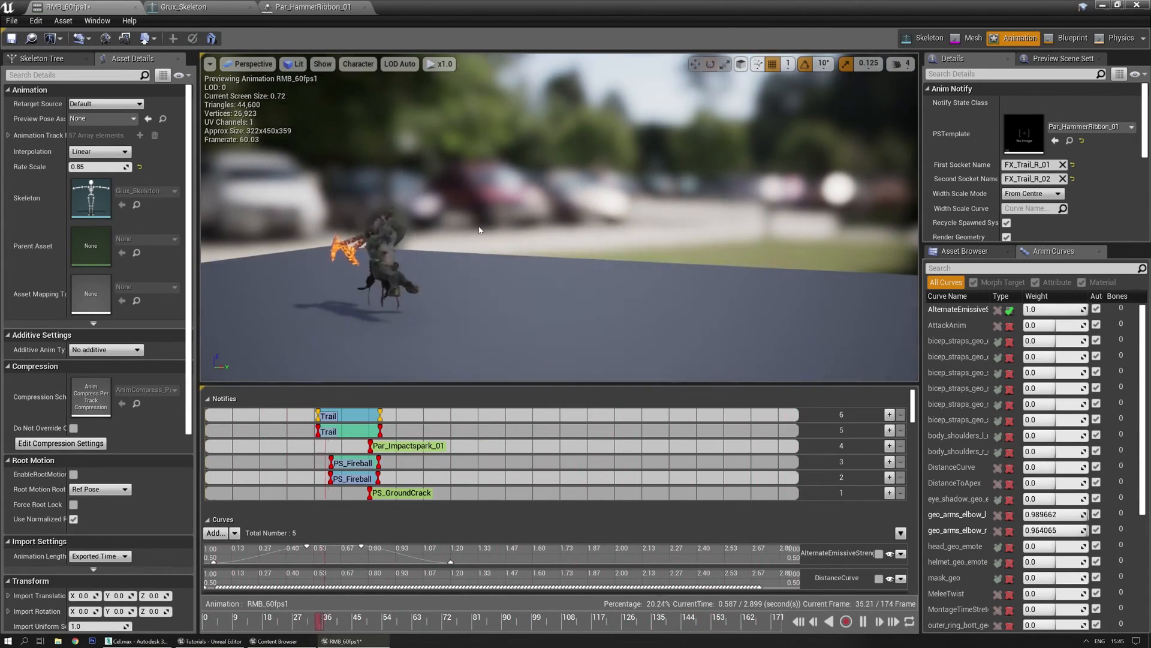
{"action": "left_click", "coordinate": [11, 41]}
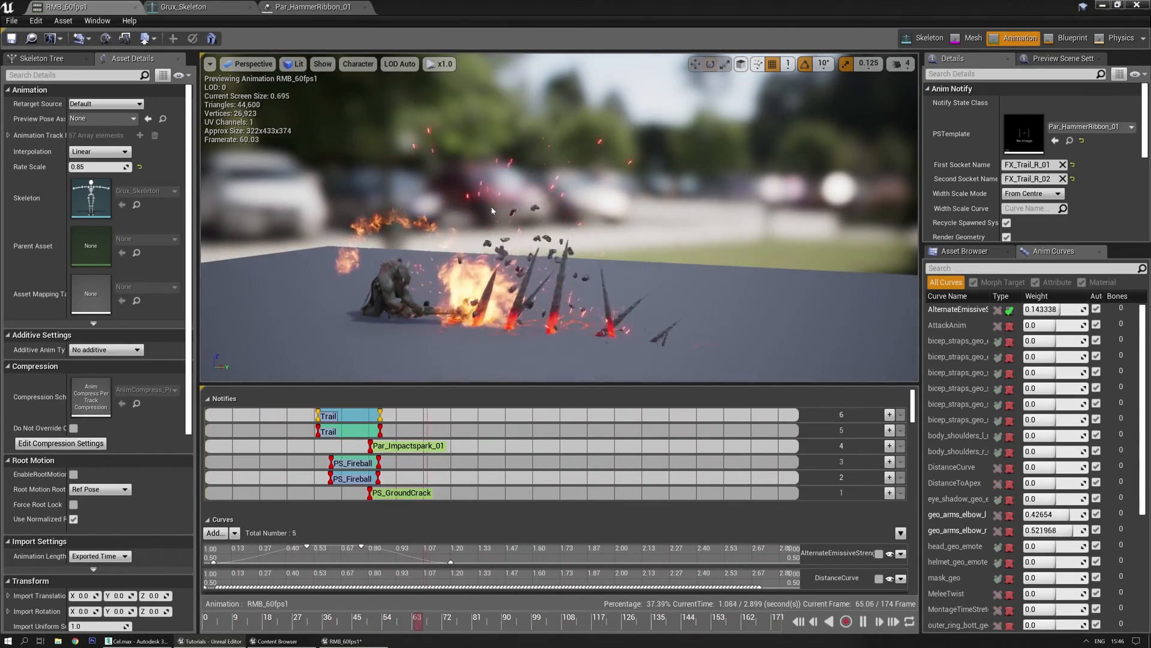
Step: Shorten both Trail notifies on tracks 5 and 6 to end near the start of Par_Impactspark_01, check the playback, and save the animation
{"action": "left_click_drag", "start_coordinate": [382, 416], "coordinate": [373, 430]}
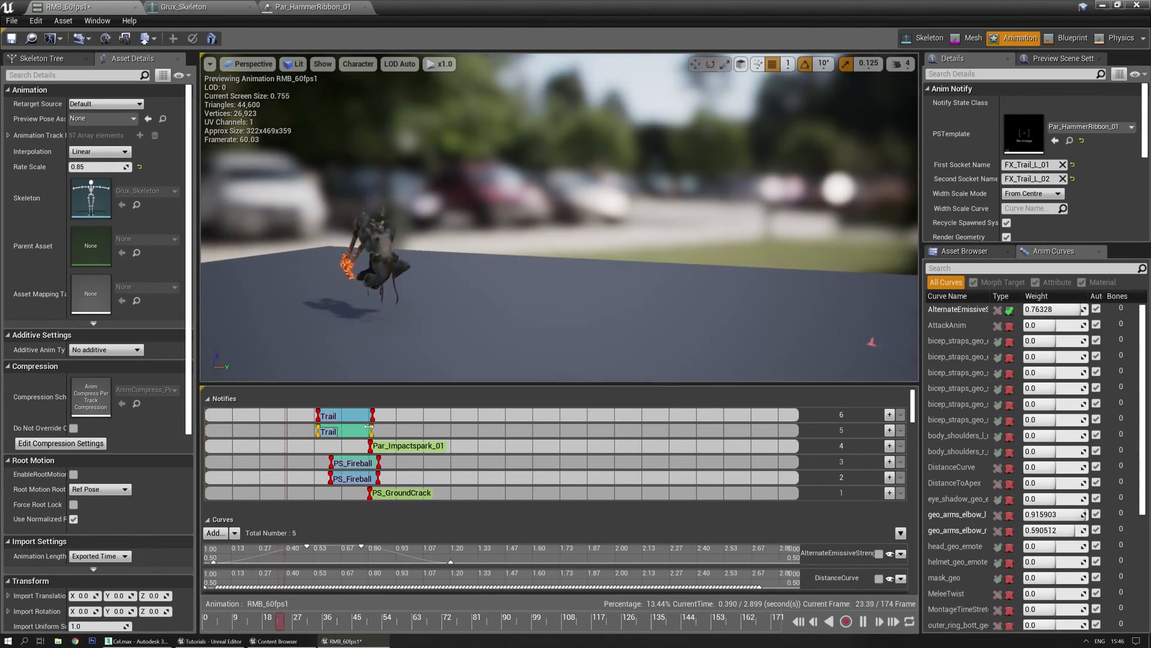
{"action": "left_click_drag", "start_coordinate": [372, 261], "coordinate": [420, 273], "text": "alt"}
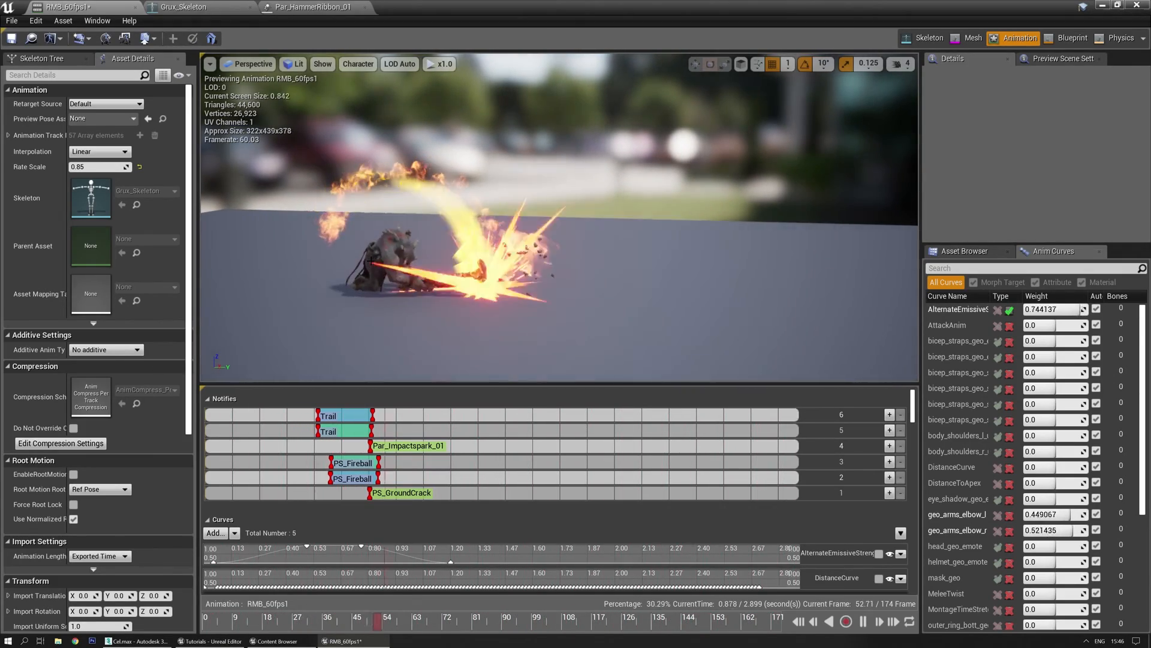
{"action": "left_click", "coordinate": [11, 39]}
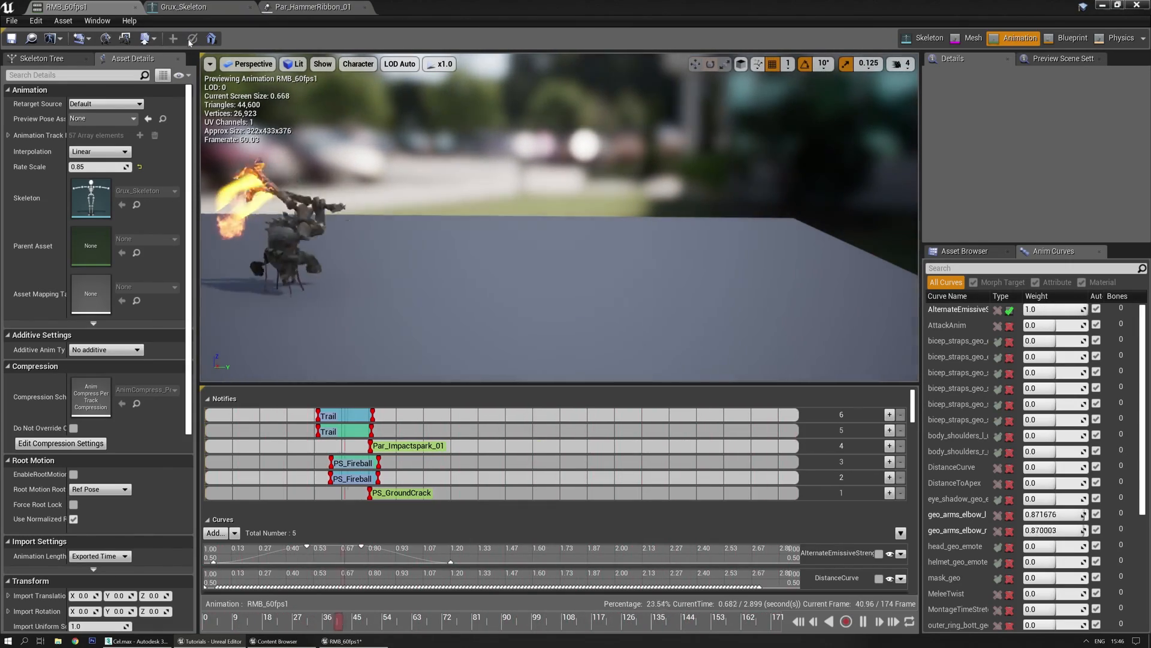
Step: Close the RMB_60fps1, Grux_Skeleton and Par_HammerRibbon_01 editors to return to the level and its content folder
{"action": "left_click", "coordinate": [136, 7]}
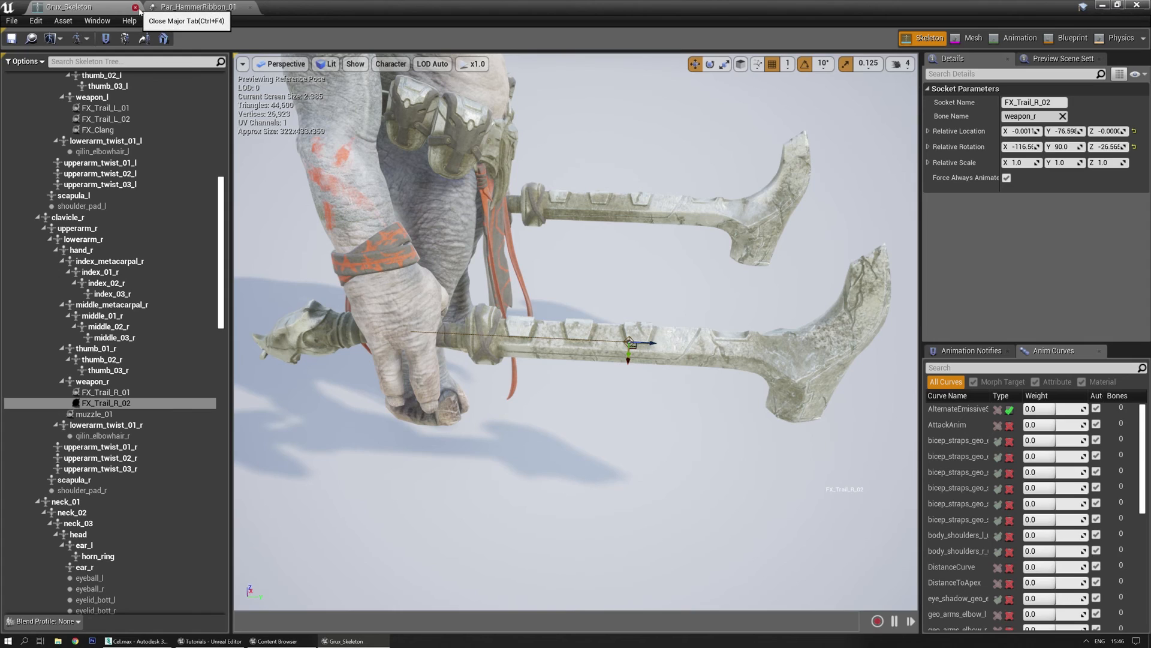
{"action": "left_click", "coordinate": [136, 7]}
{"action": "left_click", "coordinate": [135, 7]}
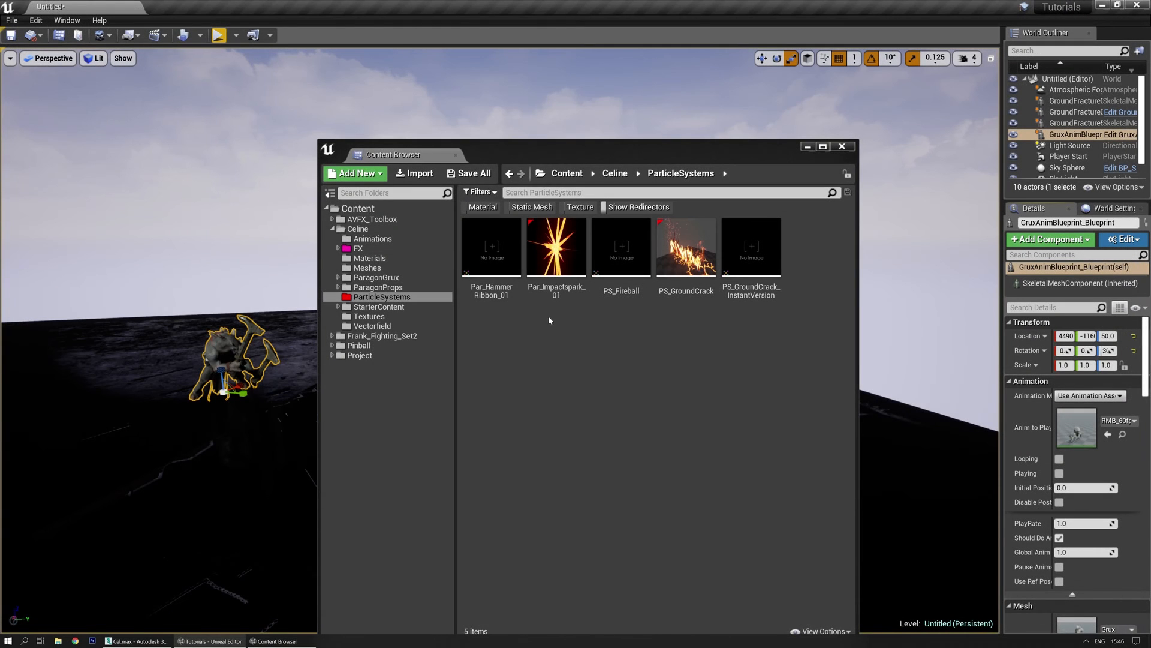